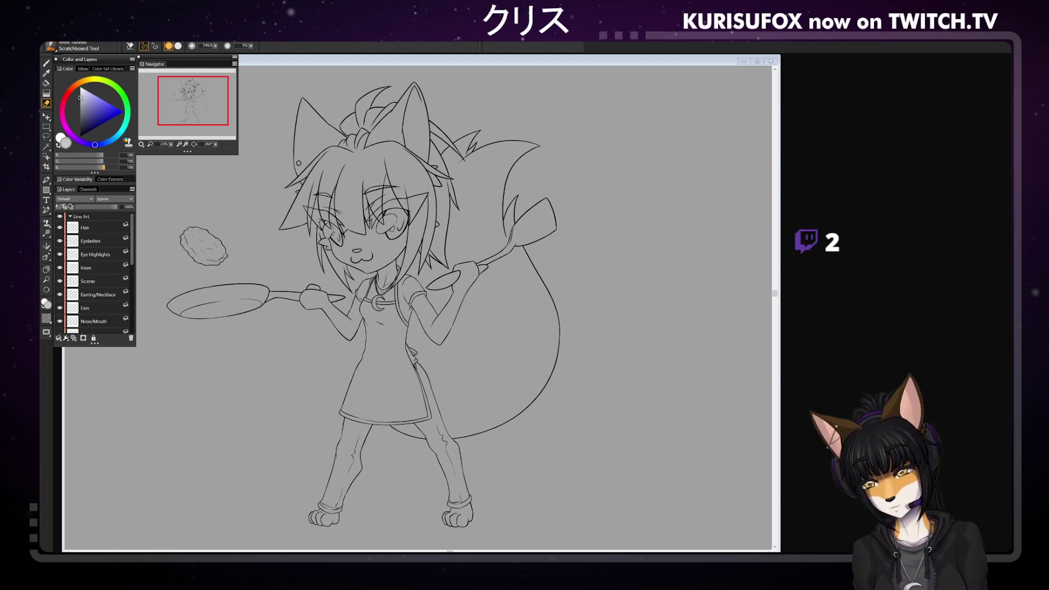
# Pick a mid-gray colour, set the eraser's opacity to 100%, and greatly reduce its size
pyautogui.moveTo(83, 119); pyautogui.dragTo(80, 112)
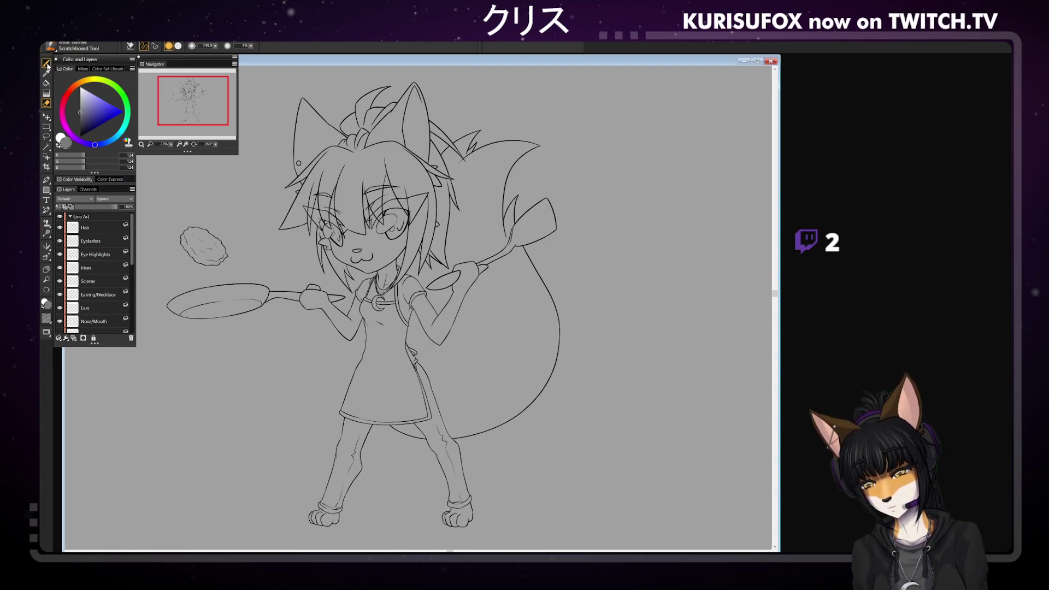
pyautogui.click(251, 46)
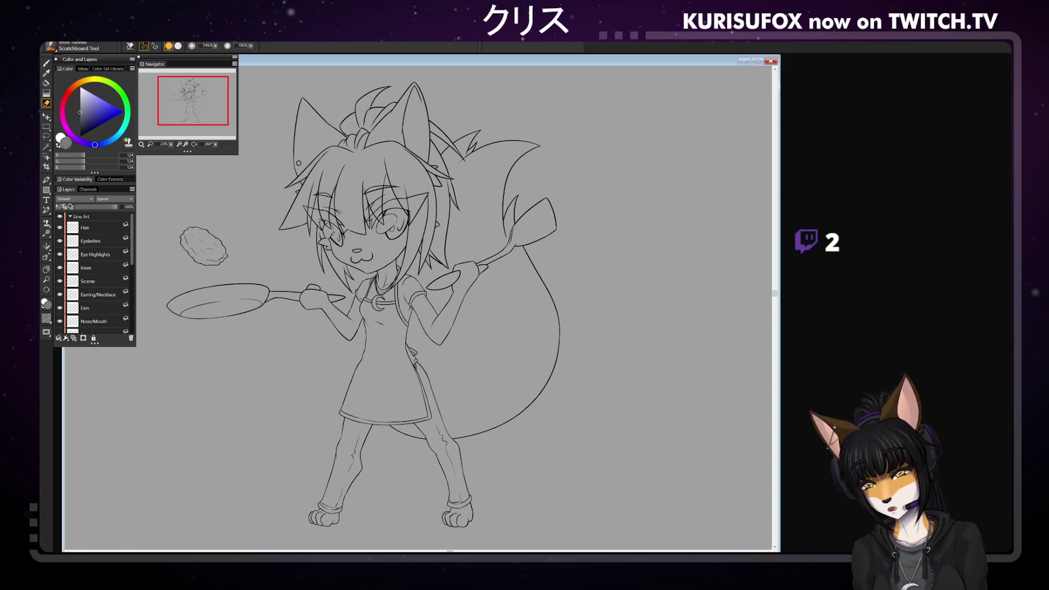
pyautogui.click(215, 47)
pyautogui.press(']')
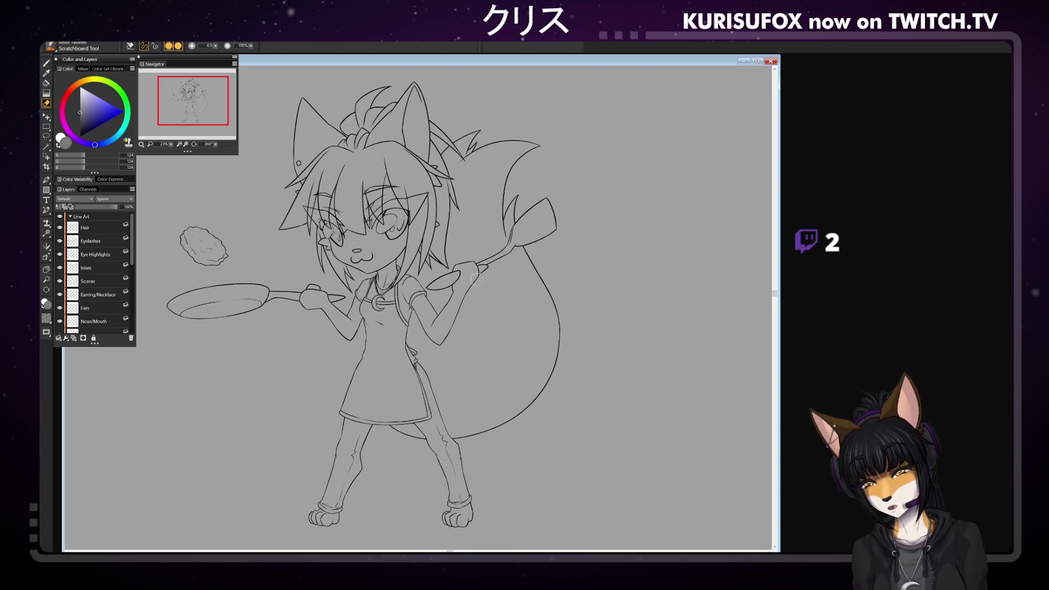
# Switch to the Scratchboard Tool brush, set its size to about 16, and choose a dark gray colour
pyautogui.hotkey('shift', 'x')
pyautogui.press('b')
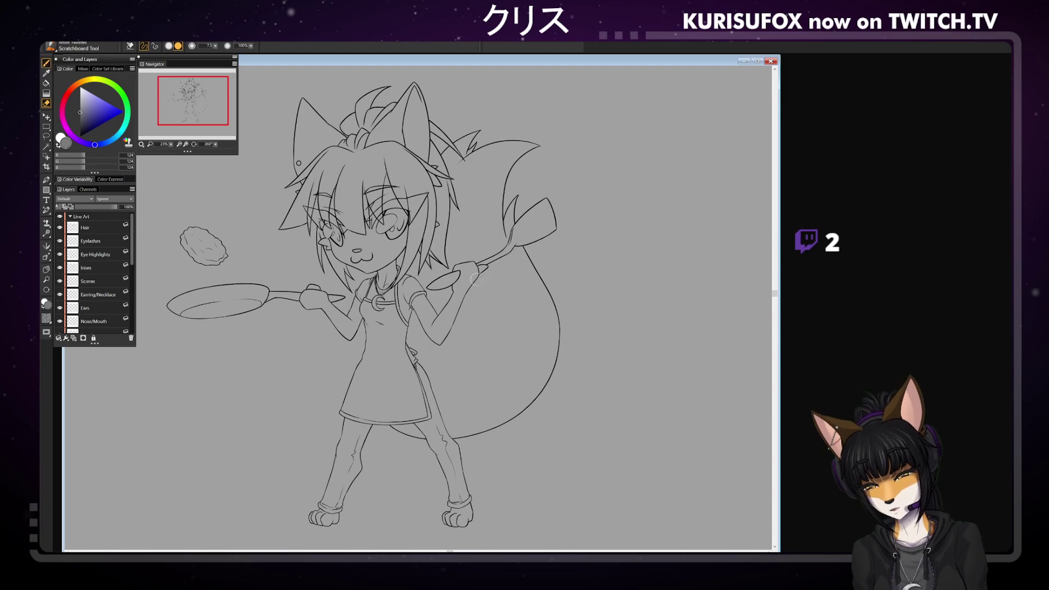
pyautogui.press('b')
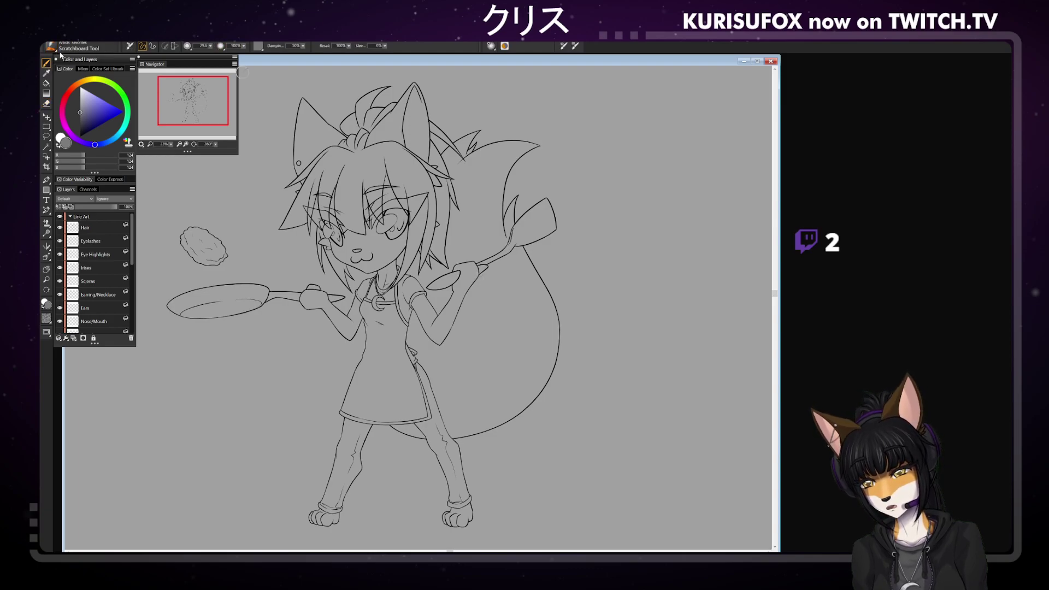
pyautogui.moveTo(210, 46); pyautogui.dragTo(194, 47)
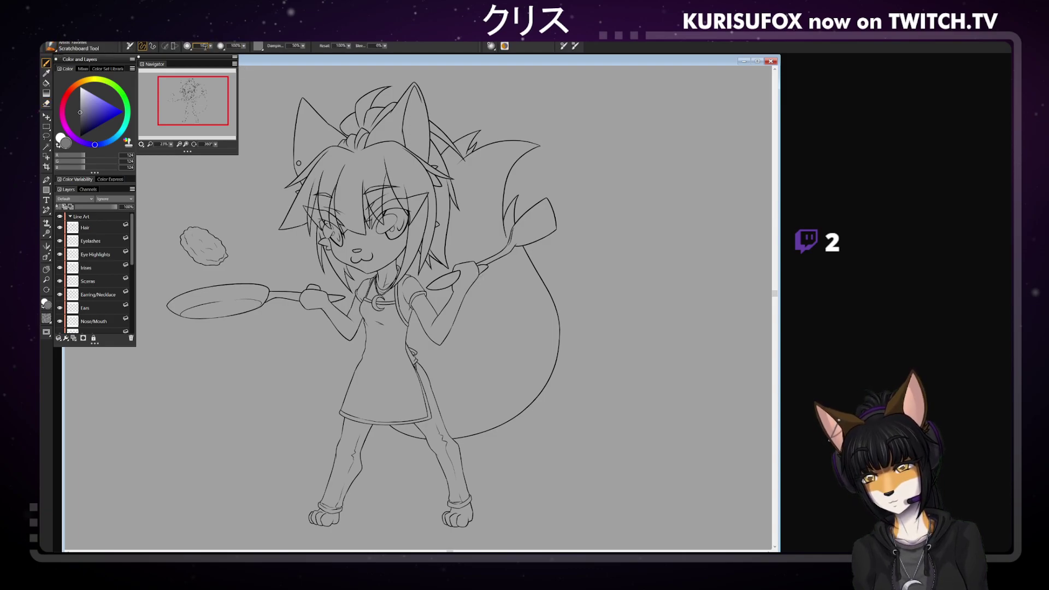
pyautogui.click(79, 121)
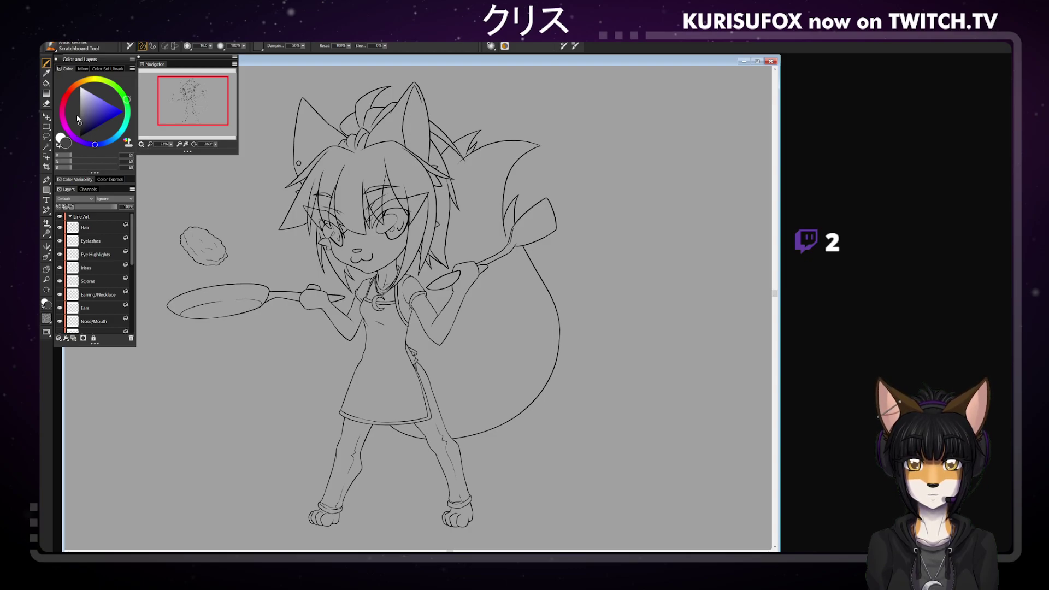
# Collapse the Line Art group and make the Eyelashes layer inside the Color group active
pyautogui.click(70, 217)
pyautogui.click(92, 225)
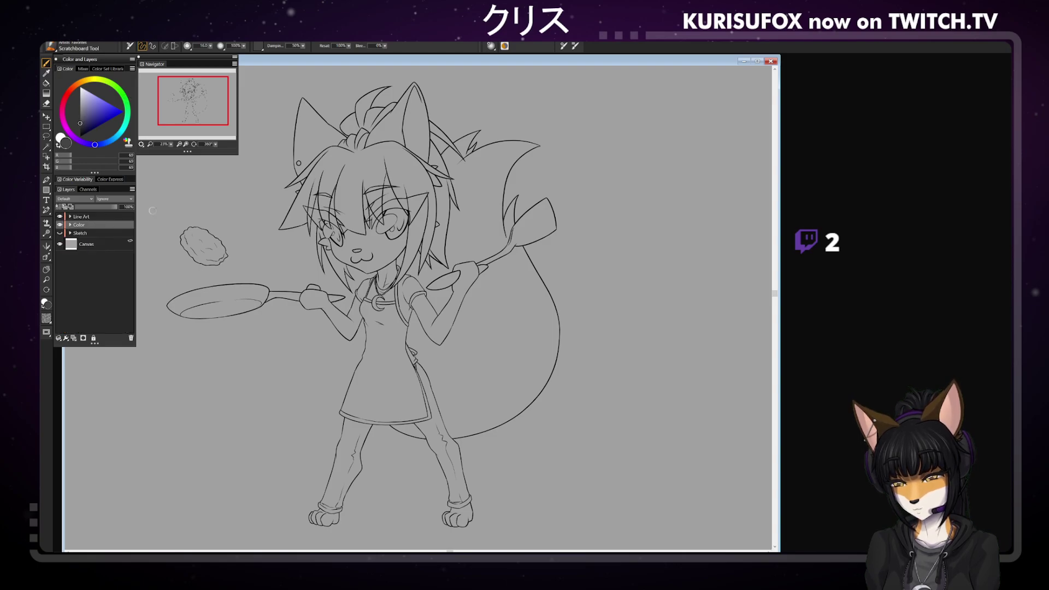
pyautogui.click(71, 224)
pyautogui.click(106, 241)
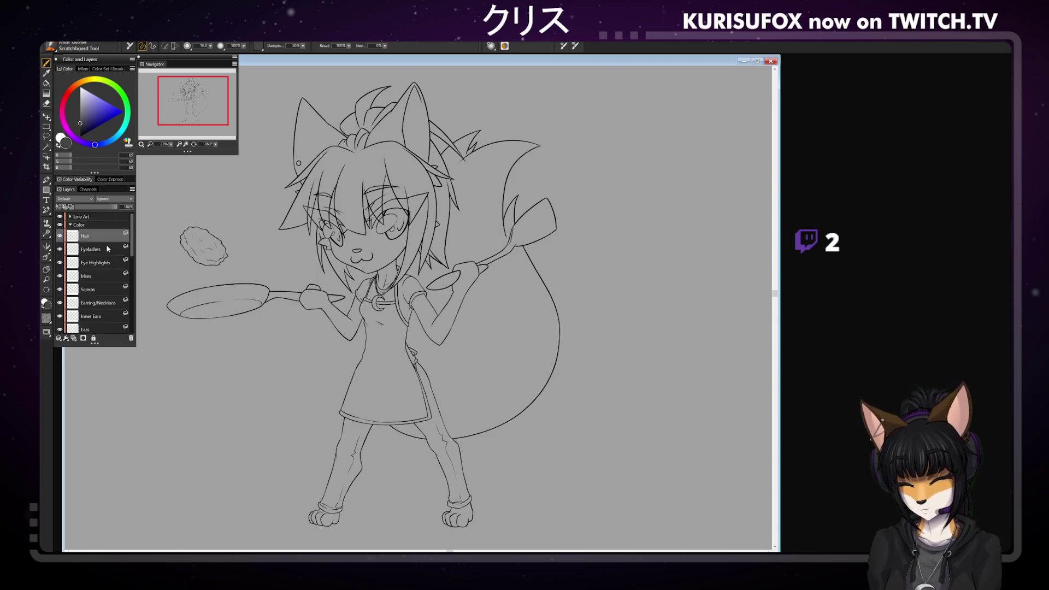
pyautogui.click(106, 246)
# Put a first dark gray dab in the right-hand eyebrow and set the brush size to 5
pyautogui.click(46, 269)
pyautogui.moveTo(360, 248); pyautogui.dragTo(435, 278)
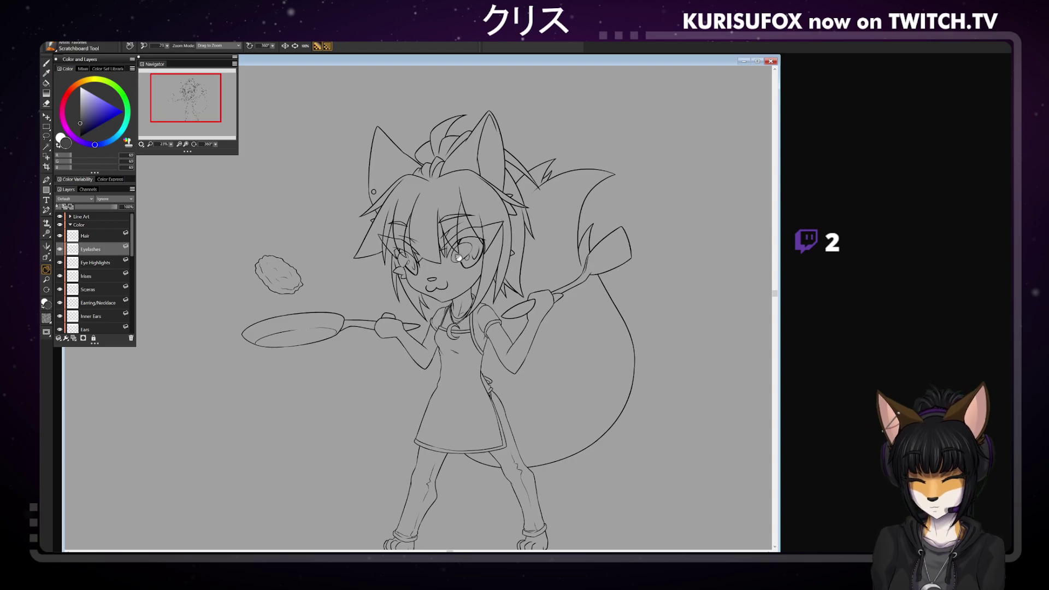
pyautogui.hotkey('ctrl', '+')
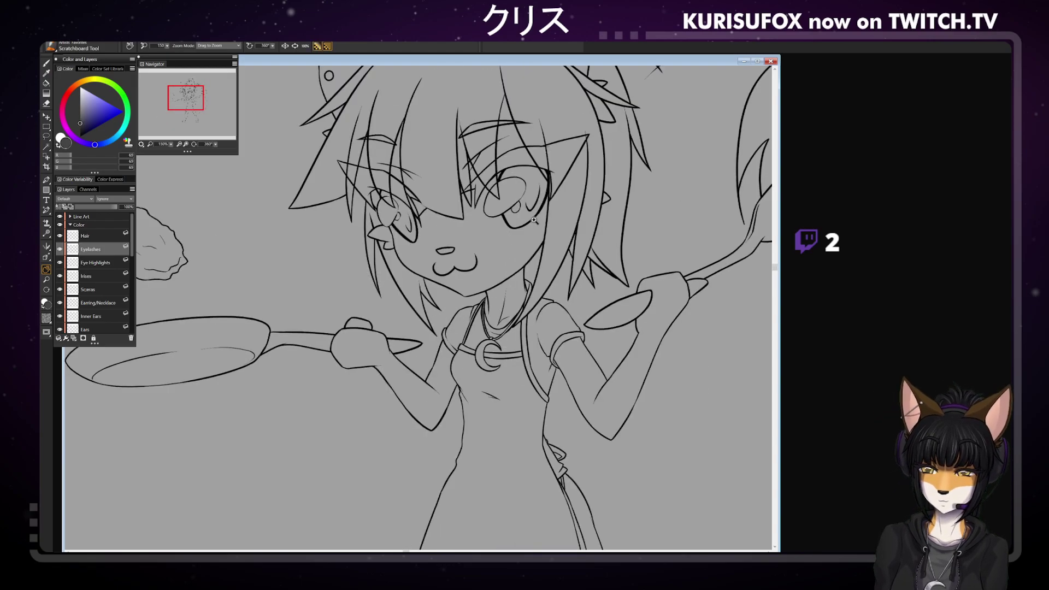
pyautogui.scroll(3, 478, 295)
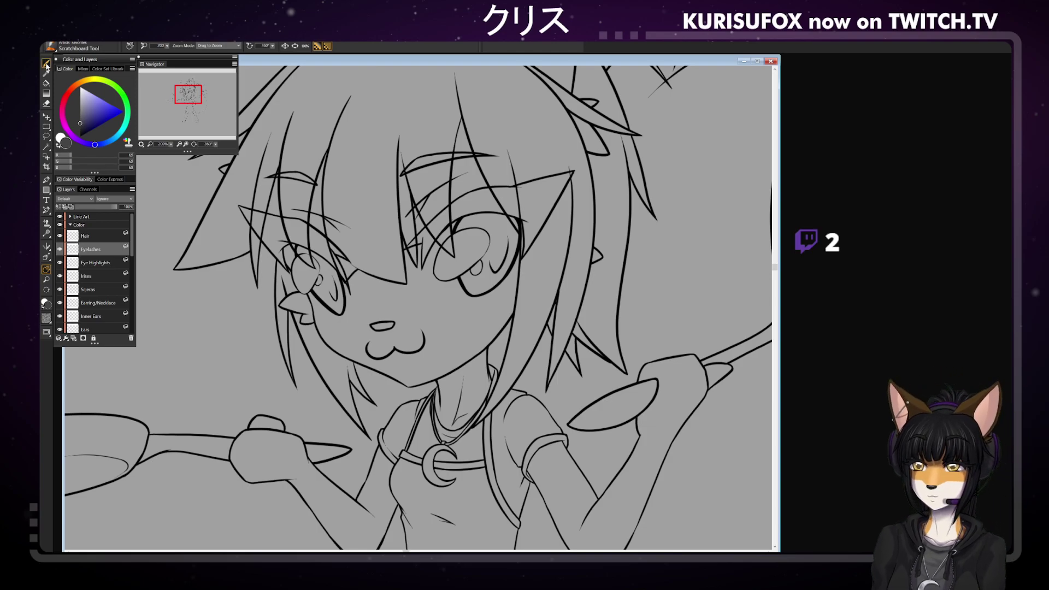
pyautogui.click(45, 63)
pyautogui.click(211, 46)
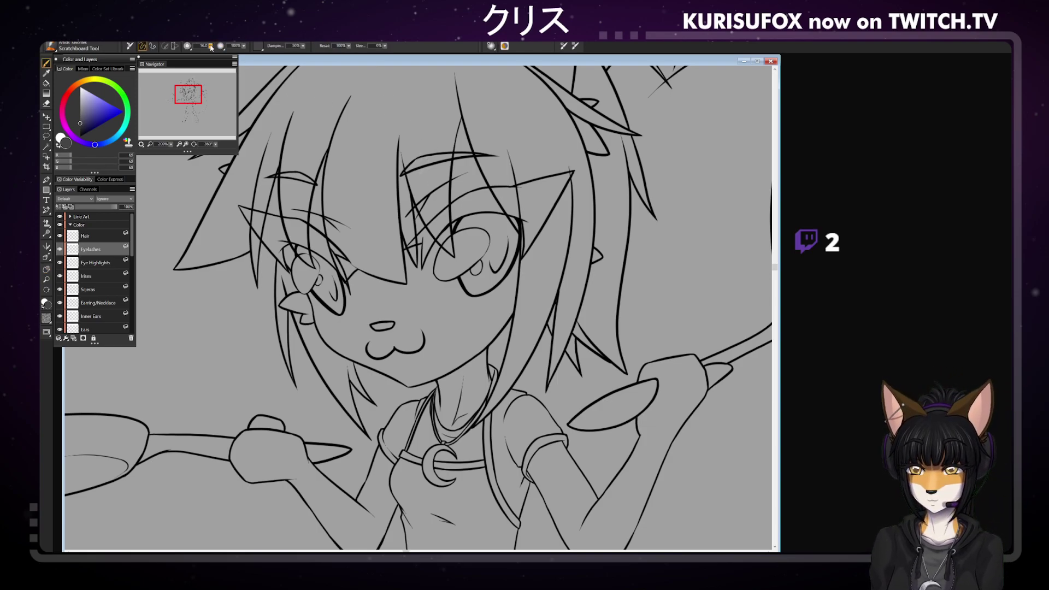
pyautogui.moveTo(211, 46); pyautogui.dragTo(198, 46)
pyautogui.moveTo(415, 163); pyautogui.dragTo(426, 161)
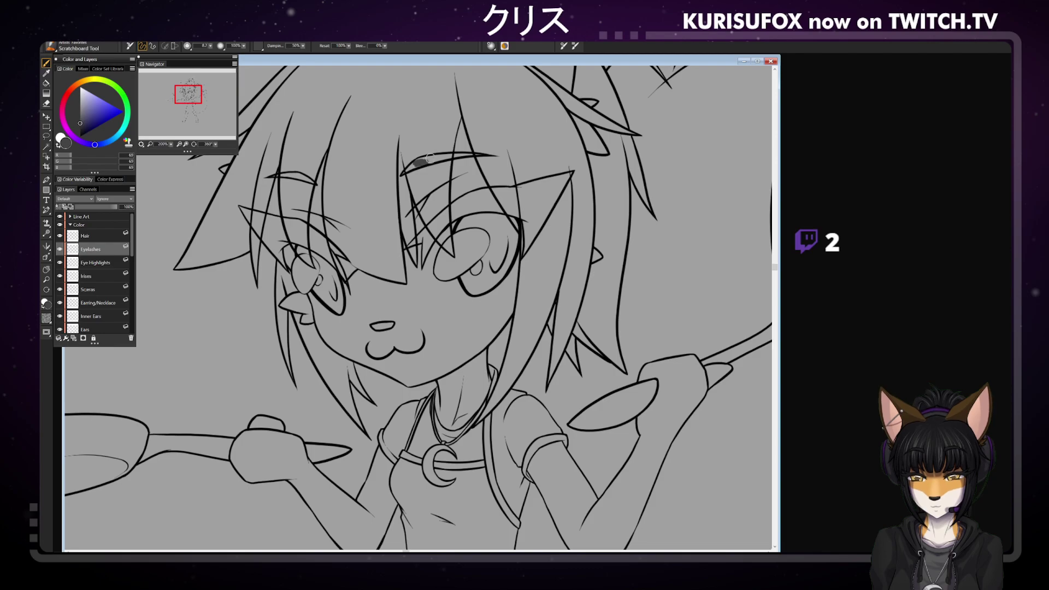
pyautogui.click(203, 45)
pyautogui.write('5')
pyautogui.press('Return')
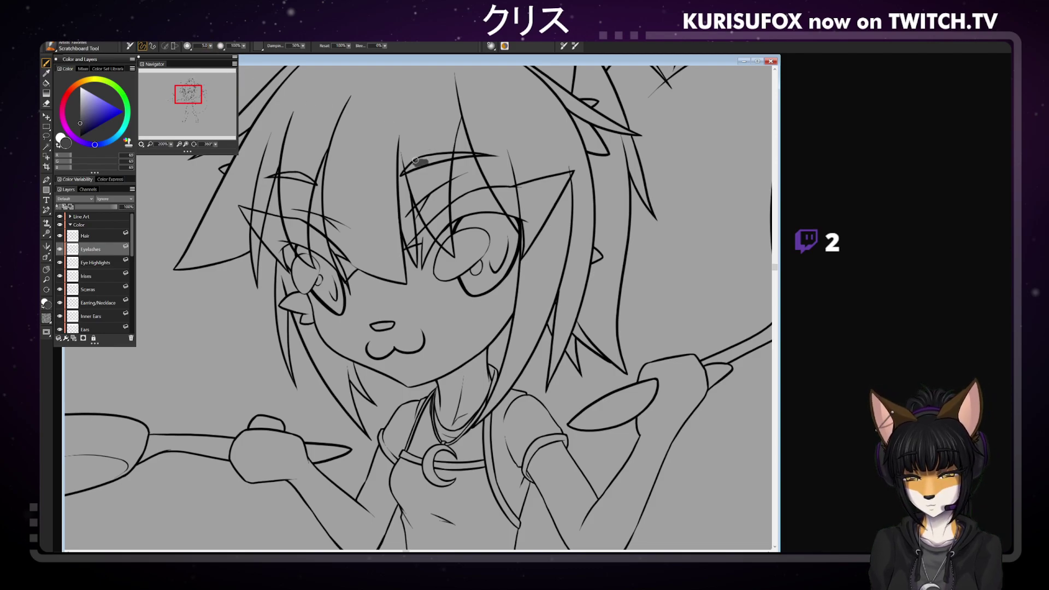
# Fill both eyebrows with dark gray on the Eyelashes layer, keeping inside the line art
pyautogui.click(421, 162)
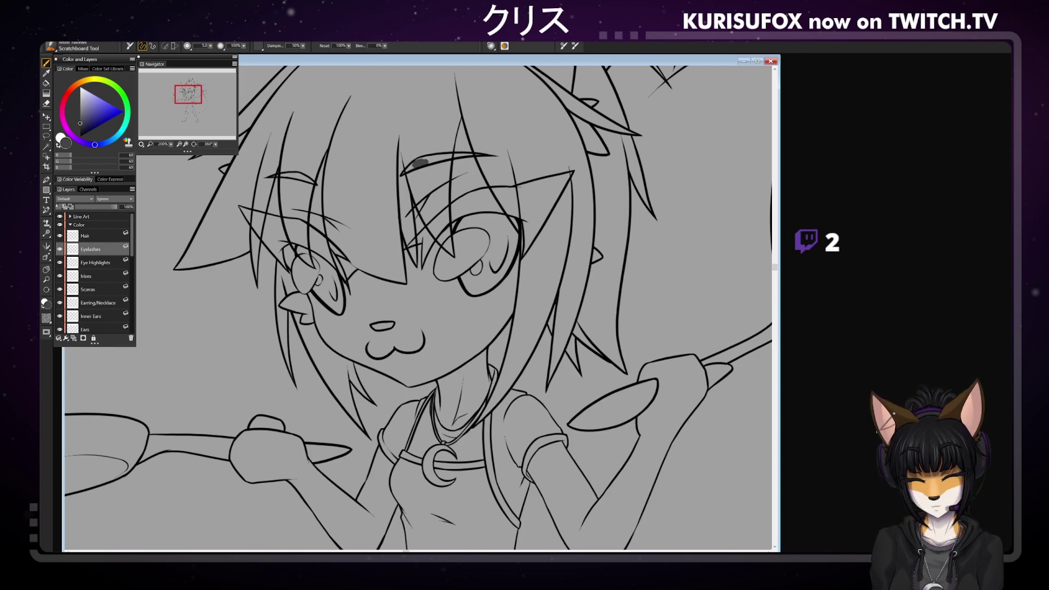
pyautogui.moveTo(420, 161)
pyautogui.mouseDown()
pyautogui.moveTo(421, 164)
pyautogui.moveTo(467, 152)
pyautogui.mouseUp()
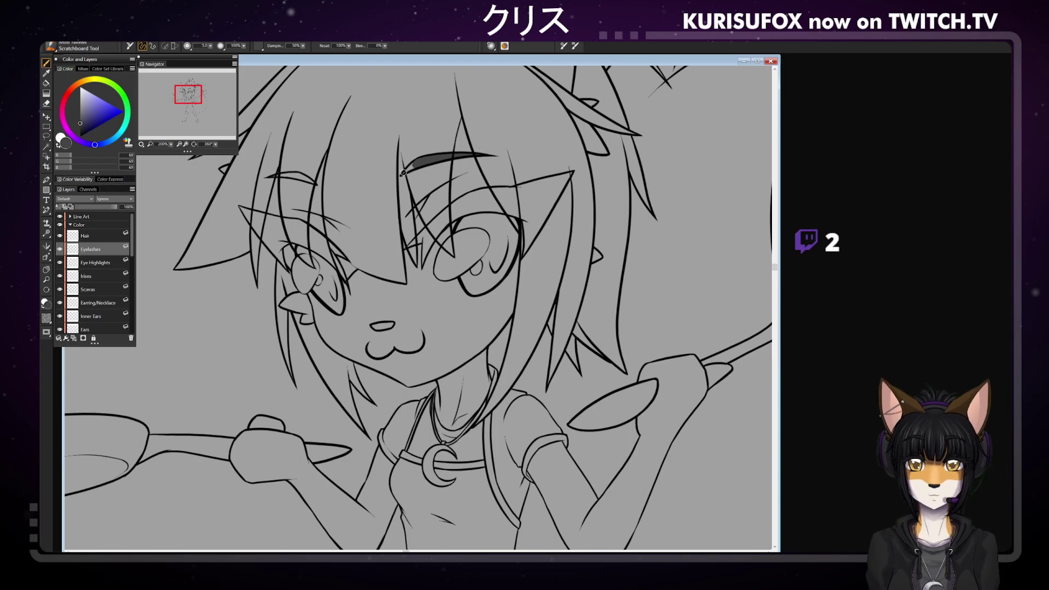
pyautogui.moveTo(413, 165); pyautogui.dragTo(403, 173)
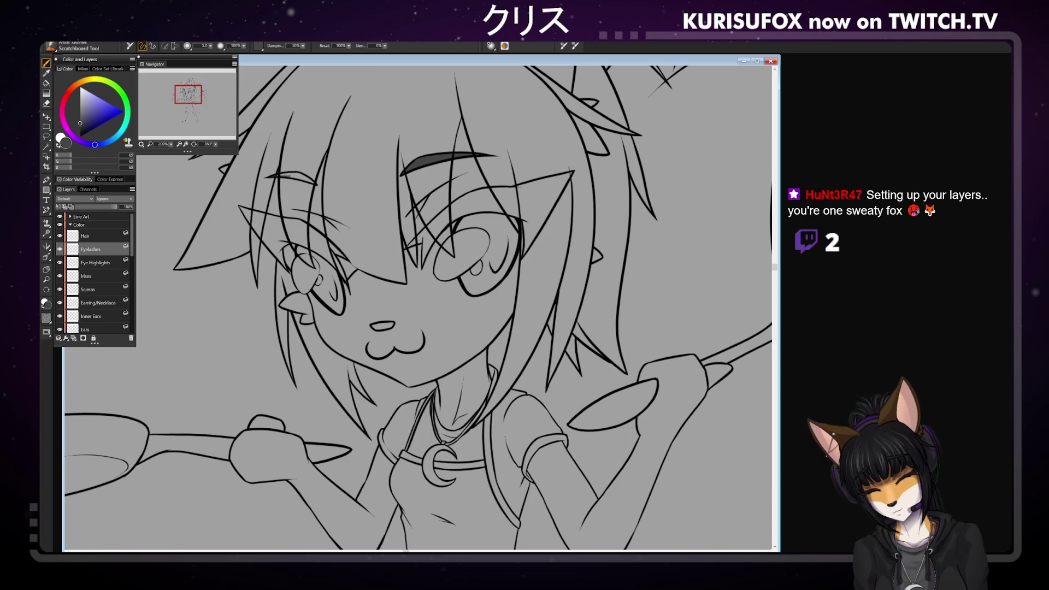
pyautogui.moveTo(272, 176); pyautogui.dragTo(301, 175)
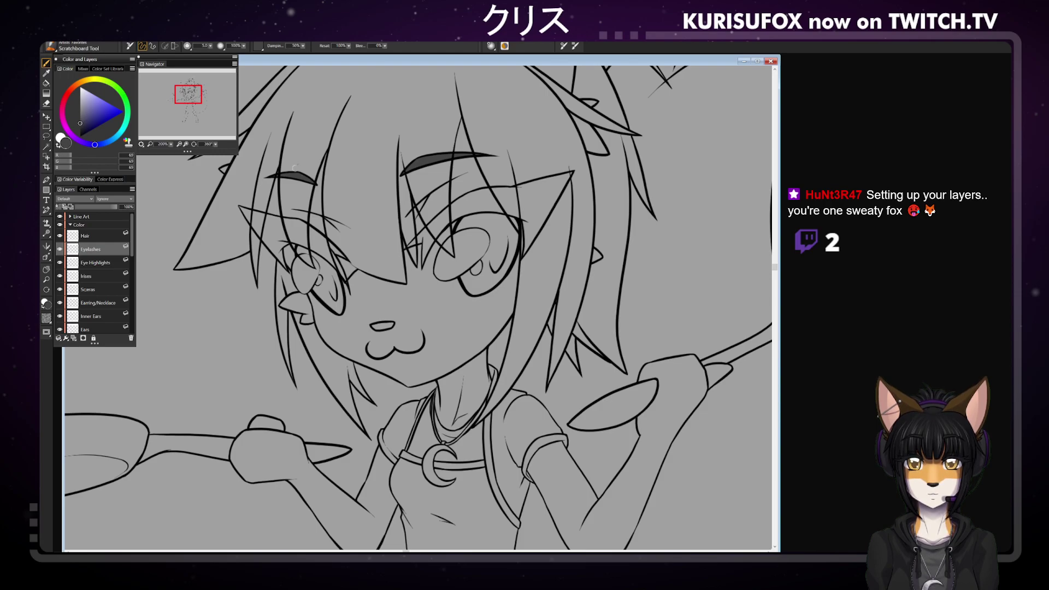
# Fill the right-hand eye's thick upper eyelash with dark gray, including its pointed outer corner
pyautogui.moveTo(430, 242)
pyautogui.mouseDown()
pyautogui.moveTo(462, 208)
pyautogui.moveTo(440, 228)
pyautogui.moveTo(477, 210)
pyautogui.moveTo(435, 216)
pyautogui.moveTo(453, 204)
pyautogui.moveTo(430, 225)
pyautogui.moveTo(449, 194)
pyautogui.moveTo(436, 221)
pyautogui.moveTo(486, 192)
pyautogui.moveTo(452, 207)
pyautogui.moveTo(495, 197)
pyautogui.moveTo(534, 219)
pyautogui.moveTo(512, 204)
pyautogui.moveTo(545, 207)
pyautogui.moveTo(507, 192)
pyautogui.moveTo(533, 193)
pyautogui.moveTo(519, 185)
pyautogui.moveTo(551, 178)
pyautogui.moveTo(537, 191)
pyautogui.moveTo(553, 194)
pyautogui.moveTo(530, 243)
pyautogui.mouseUp()
pyautogui.hotkey('ctrl', 'z')
pyautogui.moveTo(545, 212); pyautogui.dragTo(533, 236)
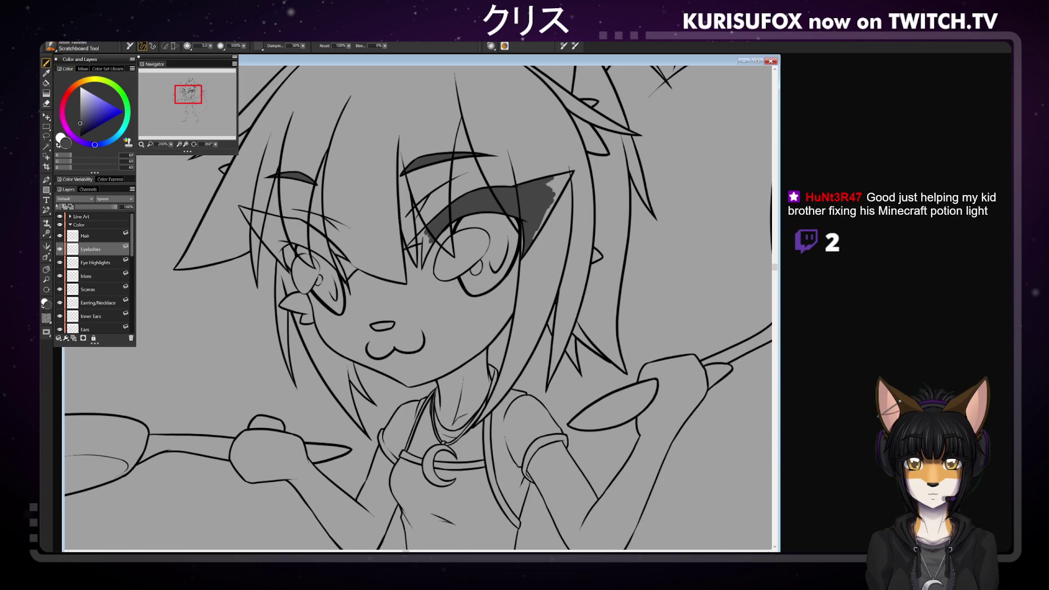
pyautogui.moveTo(549, 208)
pyautogui.mouseDown()
pyautogui.moveTo(541, 226)
pyautogui.moveTo(560, 185)
pyautogui.moveTo(553, 180)
pyautogui.moveTo(570, 173)
pyautogui.mouseUp()
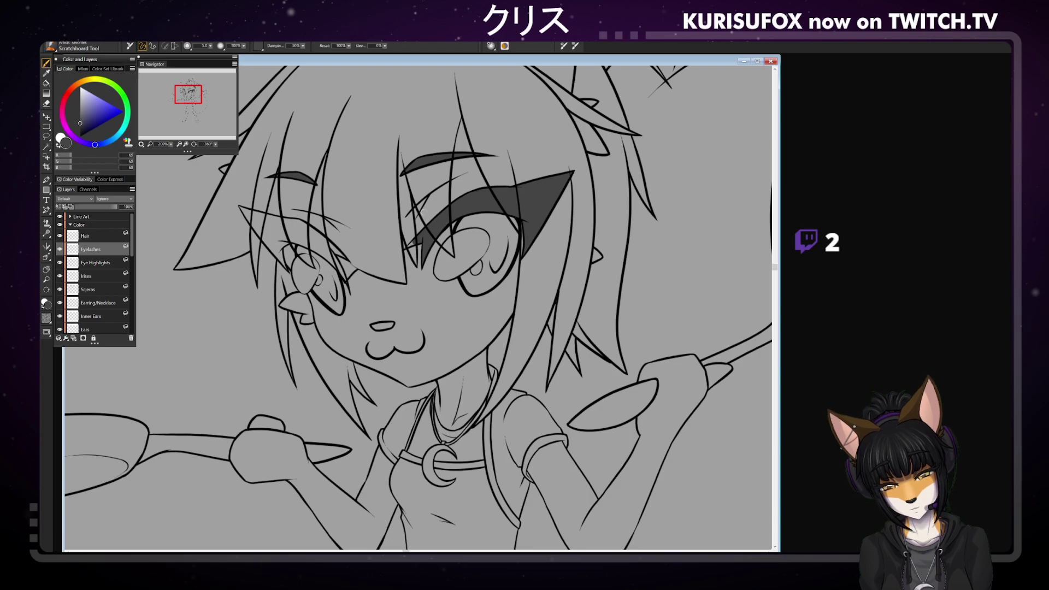
# Fill the left-hand eye's upper eyelash with dark gray, from its outer point to the inner end, rotating the canvas for easier strokes
pyautogui.moveTo(215, 143); pyautogui.dragTo(201, 125)
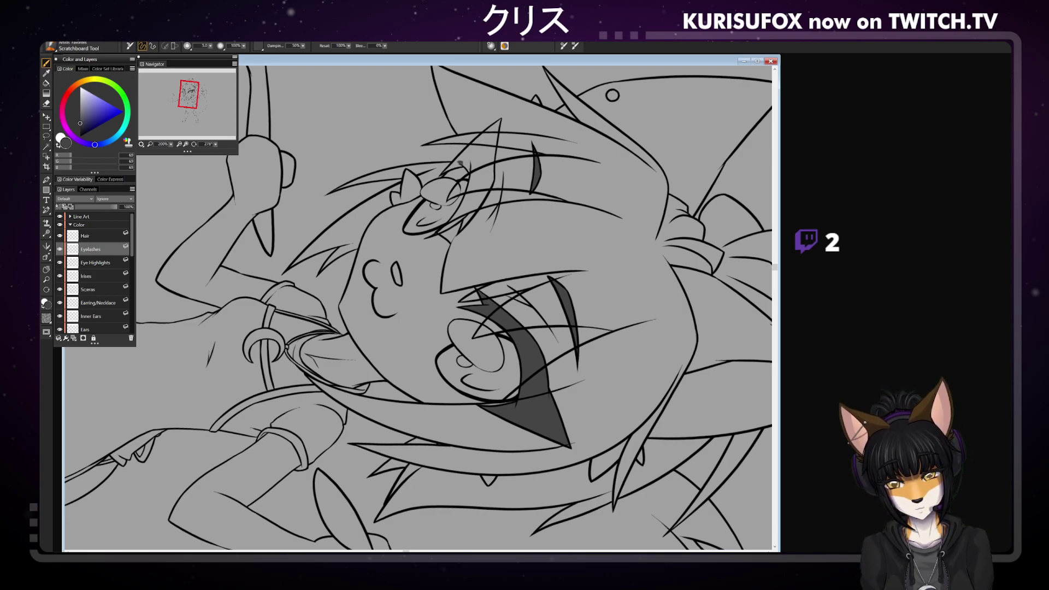
pyautogui.moveTo(460, 163)
pyautogui.mouseDown()
pyautogui.moveTo(474, 176)
pyautogui.moveTo(475, 161)
pyautogui.moveTo(444, 171)
pyautogui.moveTo(476, 159)
pyautogui.moveTo(458, 159)
pyautogui.moveTo(489, 130)
pyautogui.moveTo(479, 138)
pyautogui.mouseUp()
pyautogui.moveTo(215, 143); pyautogui.dragTo(230, 143)
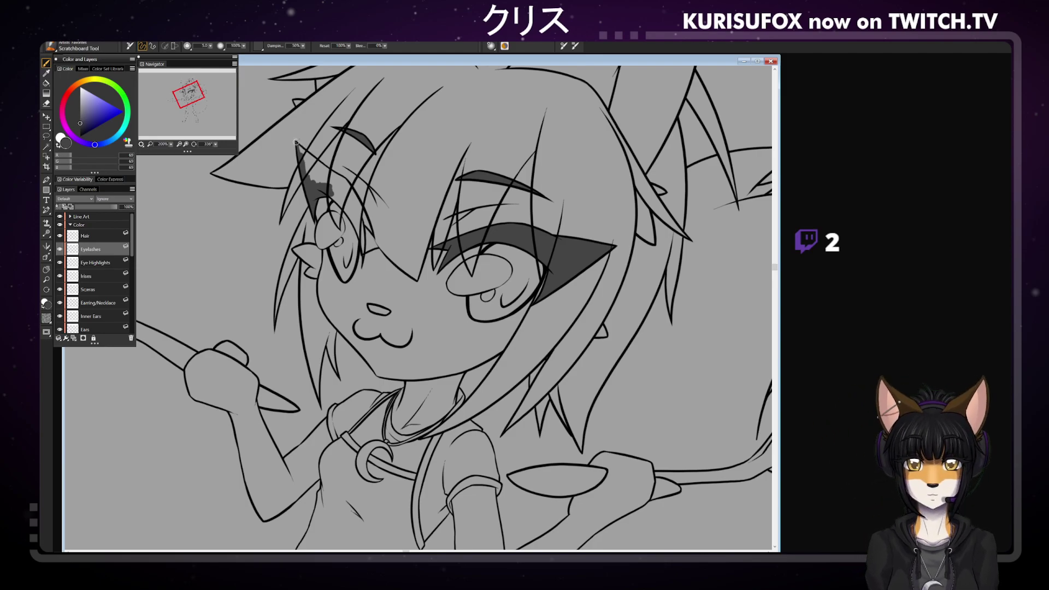
pyautogui.moveTo(297, 144)
pyautogui.mouseDown()
pyautogui.moveTo(342, 183)
pyautogui.moveTo(310, 177)
pyautogui.moveTo(315, 164)
pyautogui.moveTo(344, 190)
pyautogui.moveTo(327, 190)
pyautogui.moveTo(351, 215)
pyautogui.moveTo(355, 203)
pyautogui.mouseUp()
pyautogui.hotkey('ctrl', 'z')
pyautogui.hotkey('ctrl', 'z')
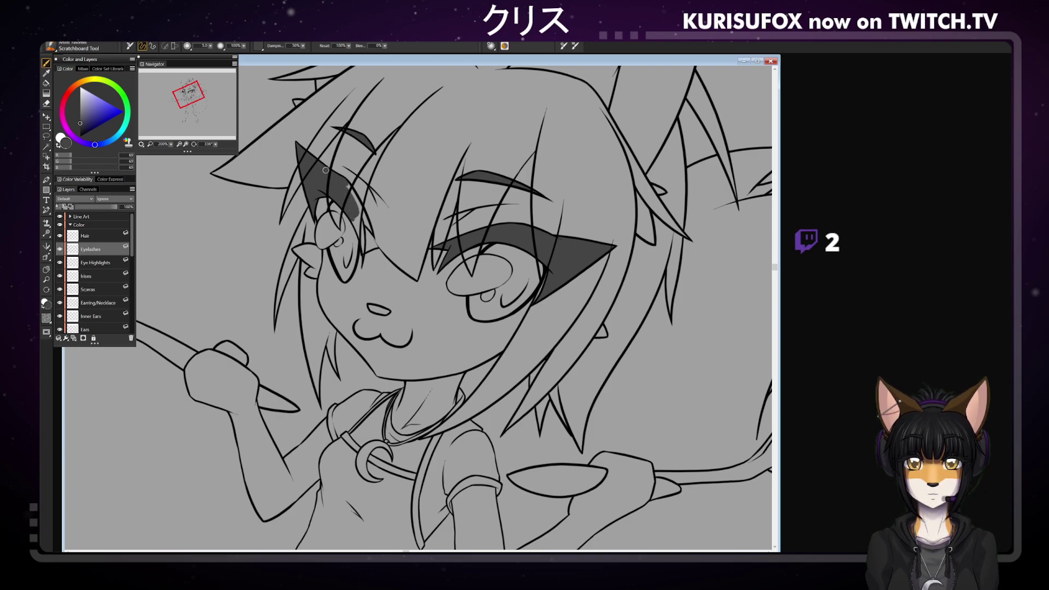
pyautogui.moveTo(347, 192); pyautogui.dragTo(353, 202)
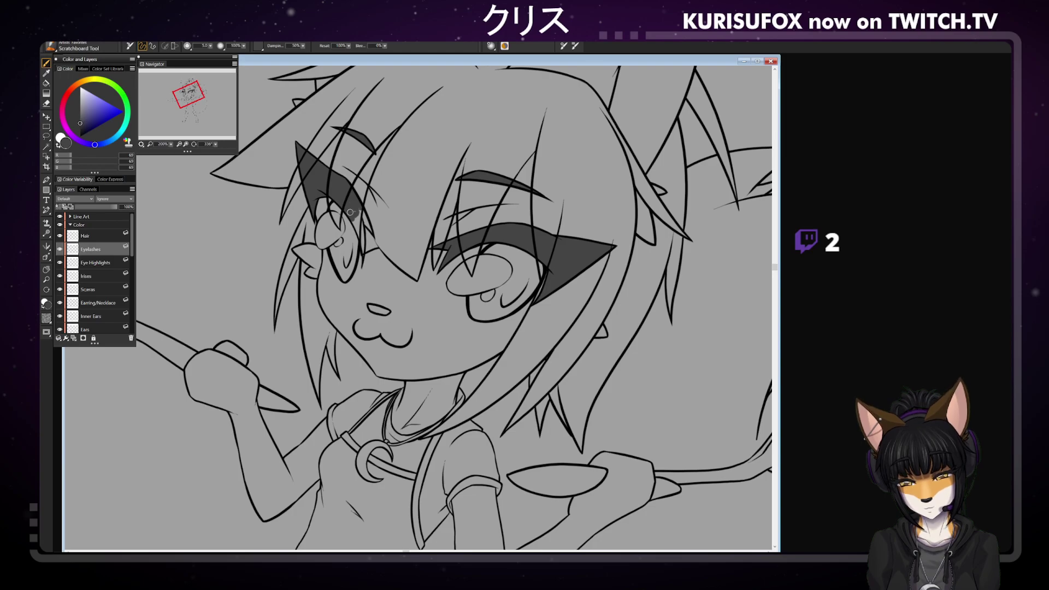
pyautogui.moveTo(351, 214)
pyautogui.mouseDown()
pyautogui.moveTo(358, 193)
pyautogui.moveTo(371, 233)
pyautogui.mouseUp()
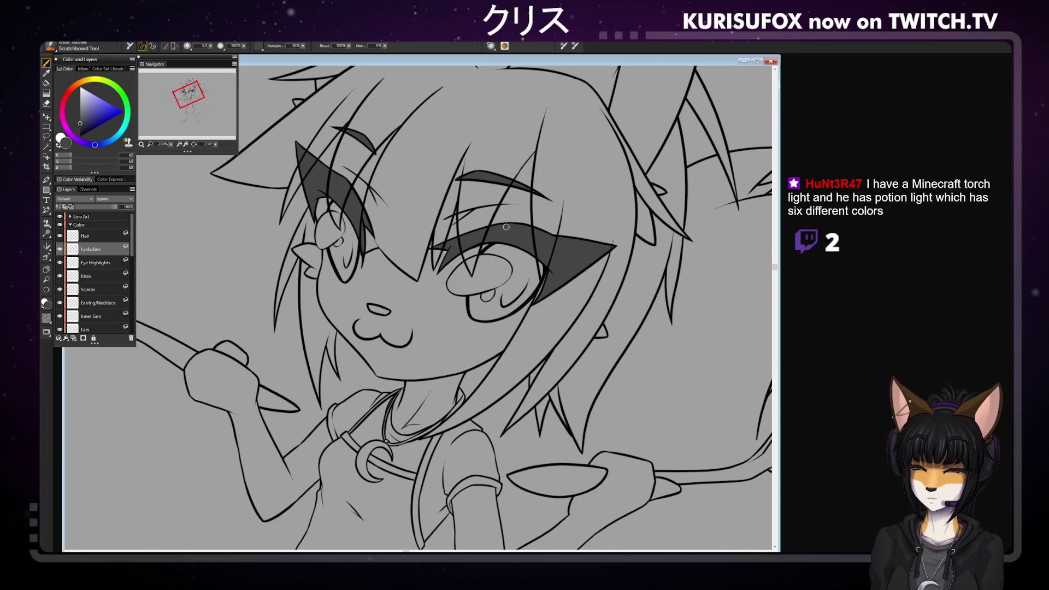
# Fill the left-hand eye's iris with dark gray on the Irises layer of the Color group
pyautogui.click(98, 262)
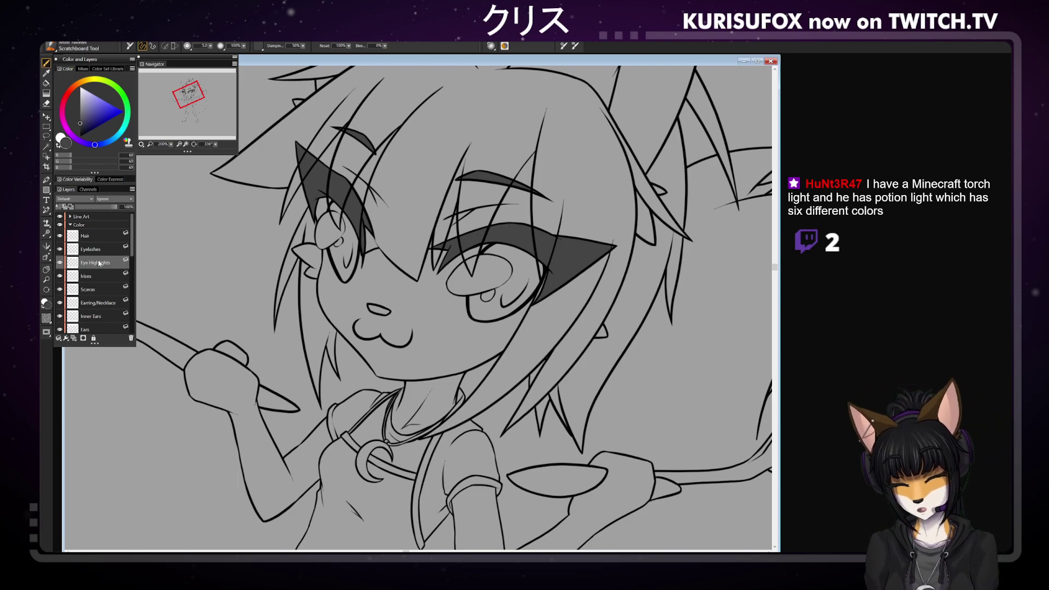
pyautogui.click(99, 276)
pyautogui.moveTo(324, 218)
pyautogui.mouseDown()
pyautogui.moveTo(340, 205)
pyautogui.moveTo(329, 230)
pyautogui.moveTo(338, 271)
pyautogui.moveTo(336, 223)
pyautogui.moveTo(327, 245)
pyautogui.moveTo(338, 263)
pyautogui.moveTo(343, 213)
pyautogui.moveTo(350, 265)
pyautogui.moveTo(358, 232)
pyautogui.moveTo(355, 262)
pyautogui.mouseUp()
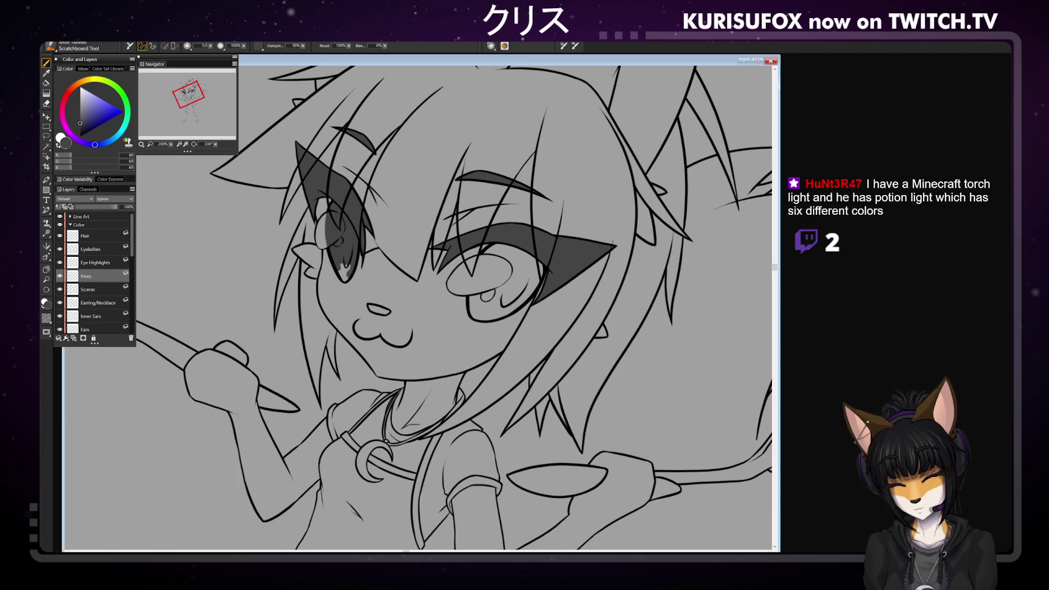
pyautogui.moveTo(344, 267); pyautogui.dragTo(349, 267)
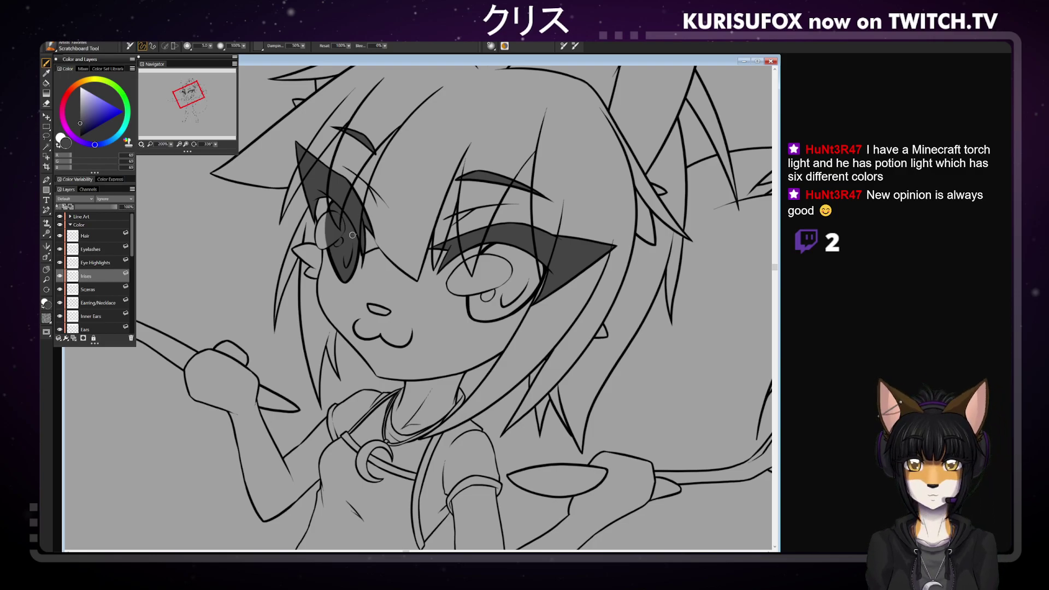
# Fill the right-hand eye's iris with dark gray on the Irises layer, out to its outline
pyautogui.moveTo(468, 298); pyautogui.dragTo(501, 239)
pyautogui.moveTo(473, 292); pyautogui.dragTo(481, 268)
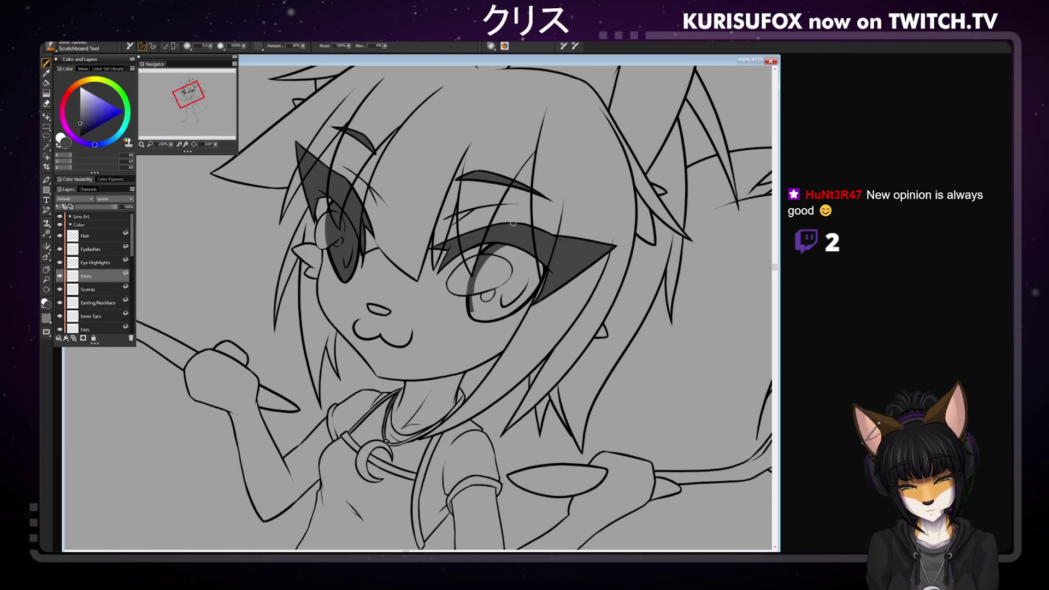
pyautogui.moveTo(478, 275)
pyautogui.mouseDown()
pyautogui.moveTo(474, 306)
pyautogui.moveTo(489, 256)
pyautogui.moveTo(502, 284)
pyautogui.moveTo(509, 263)
pyautogui.moveTo(516, 290)
pyautogui.moveTo(523, 262)
pyautogui.moveTo(531, 281)
pyautogui.moveTo(536, 271)
pyautogui.moveTo(542, 278)
pyautogui.moveTo(543, 254)
pyautogui.mouseUp()
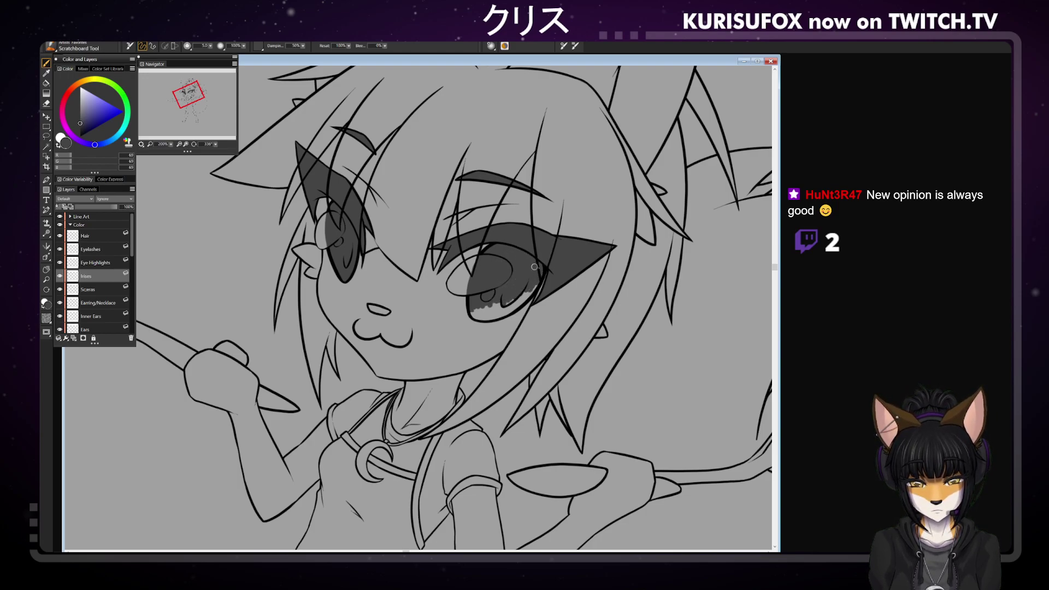
pyautogui.moveTo(471, 309)
pyautogui.mouseDown()
pyautogui.moveTo(488, 316)
pyautogui.moveTo(511, 302)
pyautogui.moveTo(500, 315)
pyautogui.moveTo(528, 293)
pyautogui.mouseUp()
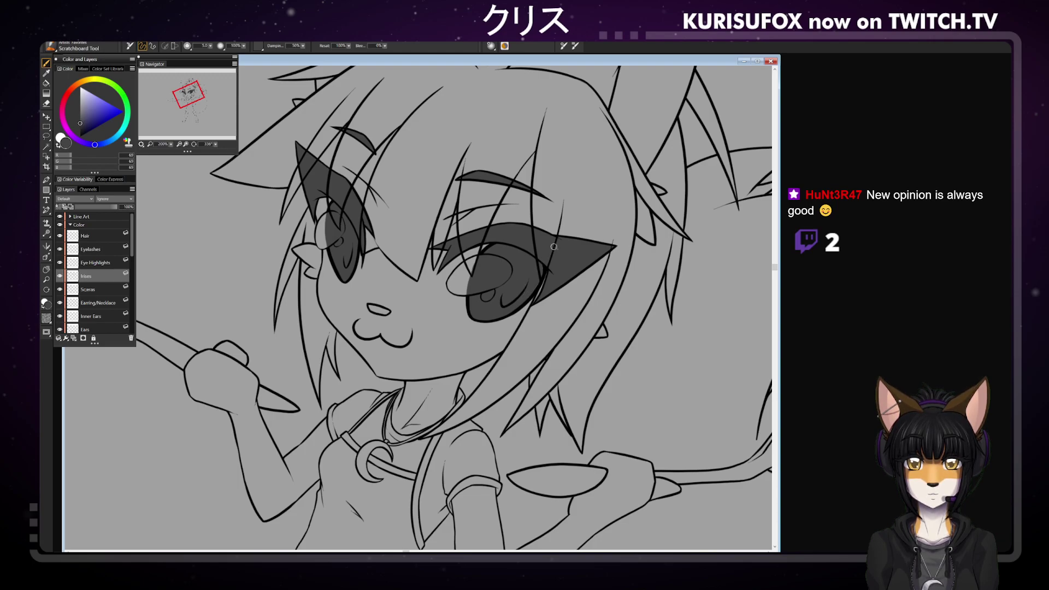
# Fill the left-hand eye's sclera with dark gray on the sclera layer, redoing strokes that miss the eye outline
pyautogui.click(102, 292)
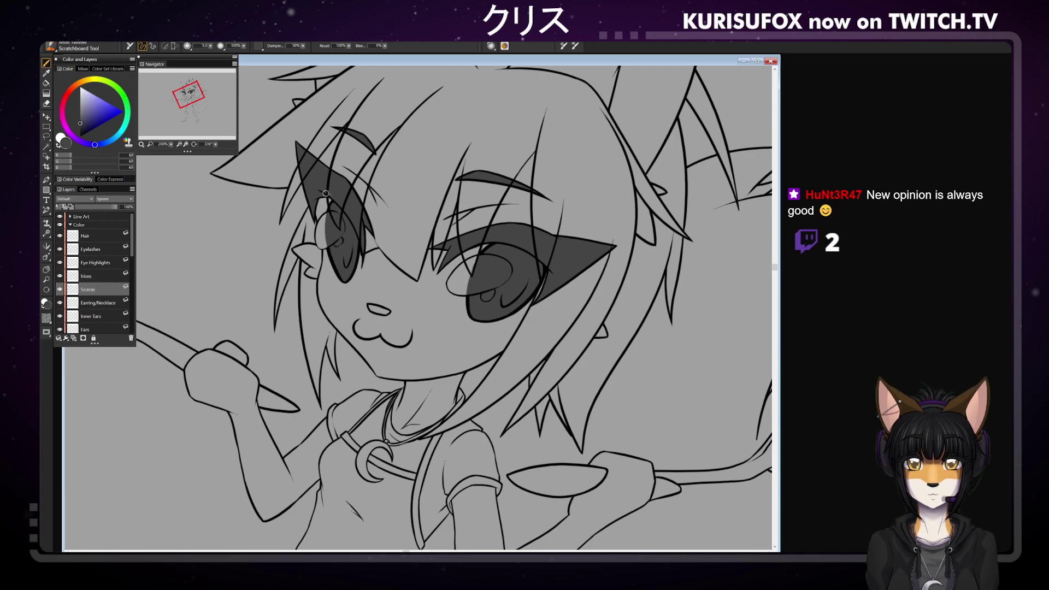
pyautogui.moveTo(325, 195); pyautogui.dragTo(340, 274)
pyautogui.hotkey('ctrl', 'z')
pyautogui.moveTo(325, 200); pyautogui.dragTo(329, 260)
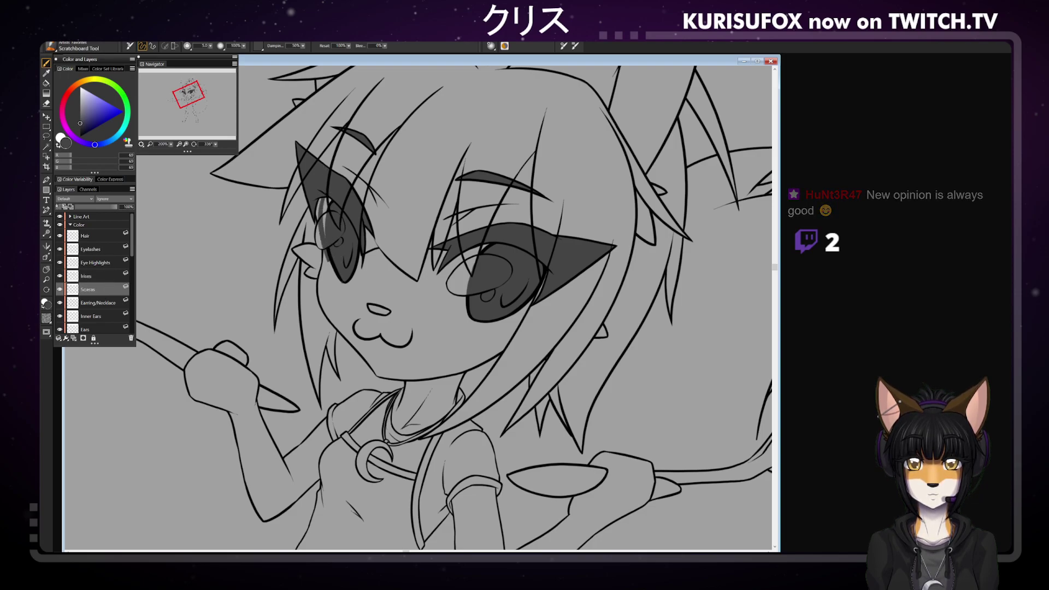
pyautogui.hotkey('ctrl', 'z')
pyautogui.moveTo(323, 200); pyautogui.dragTo(339, 279)
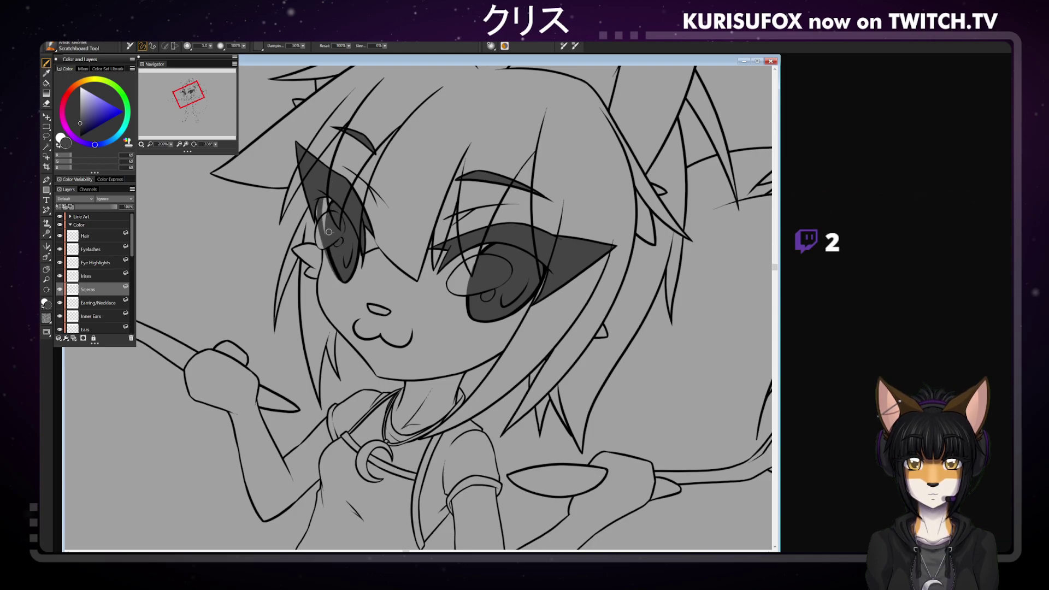
pyautogui.moveTo(324, 201); pyautogui.dragTo(327, 234)
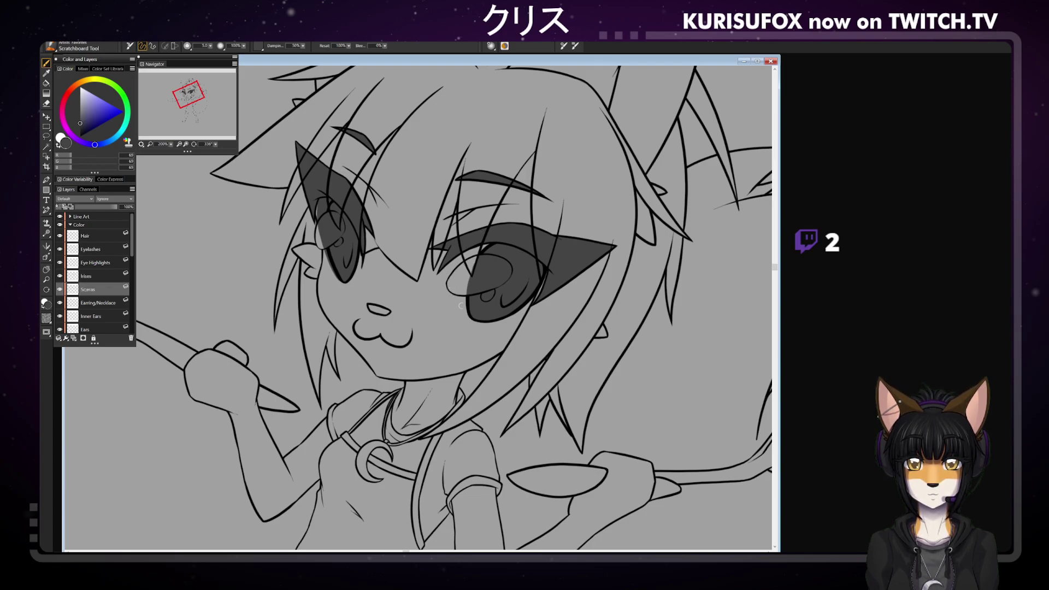
pyautogui.moveTo(473, 320); pyautogui.dragTo(459, 254)
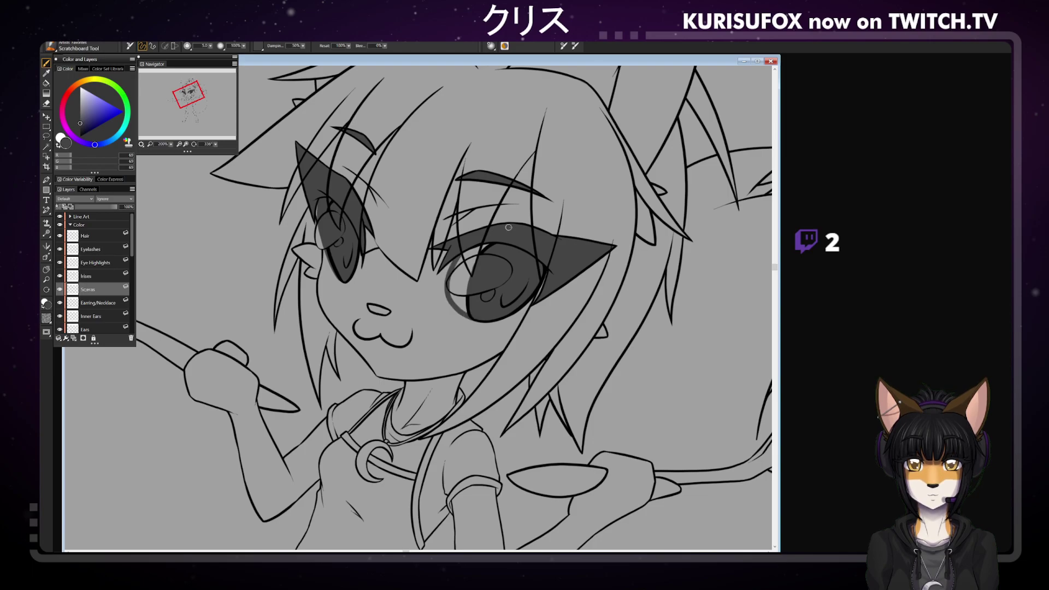
pyautogui.hotkey('ctrl', 'z')
pyautogui.moveTo(473, 319)
pyautogui.mouseDown()
pyautogui.moveTo(458, 257)
pyautogui.moveTo(452, 272)
pyautogui.moveTo(468, 314)
pyautogui.moveTo(458, 257)
pyautogui.mouseUp()
pyautogui.hotkey('ctrl', 'z')
pyautogui.hotkey('ctrl', 'z')
pyautogui.hotkey('ctrl', 'z')
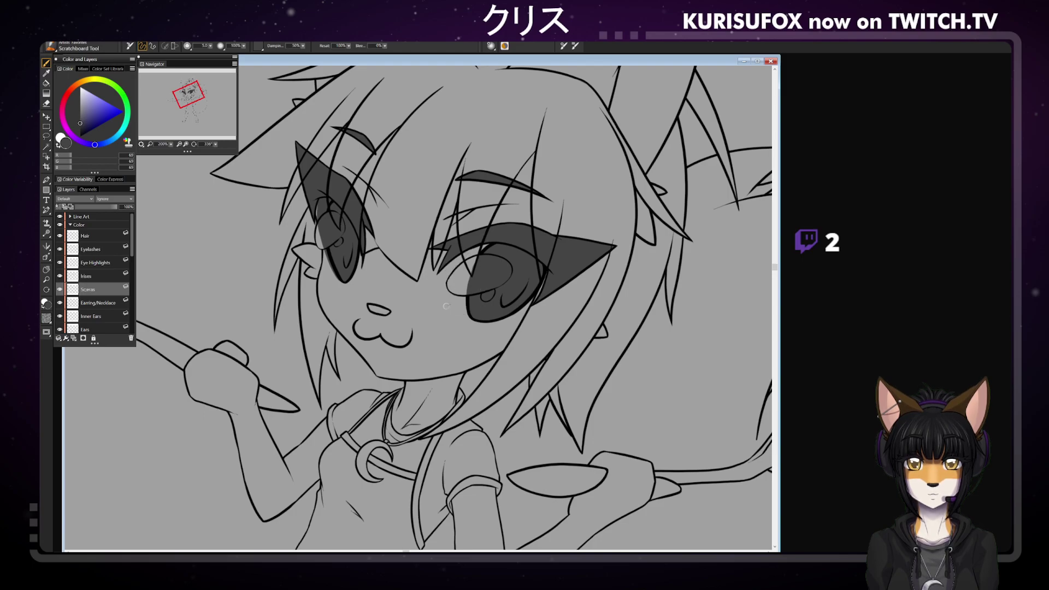
# Outline the inner edge of the right-hand eye's sclera and fill it with dark gray up to the iris
pyautogui.moveTo(445, 305)
pyautogui.mouseDown()
pyautogui.moveTo(487, 240)
pyautogui.moveTo(459, 255)
pyautogui.mouseUp()
pyautogui.hotkey('ctrl', 'z')
pyautogui.hotkey('ctrl', 'z')
pyautogui.moveTo(443, 295)
pyautogui.mouseDown()
pyautogui.moveTo(473, 316)
pyautogui.moveTo(471, 250)
pyautogui.moveTo(443, 287)
pyautogui.moveTo(481, 244)
pyautogui.mouseUp()
pyautogui.hotkey('ctrl', 'z')
pyautogui.hotkey('ctrl', 'z')
pyautogui.hotkey('ctrl', 'z')
pyautogui.hotkey('ctrl', 'z')
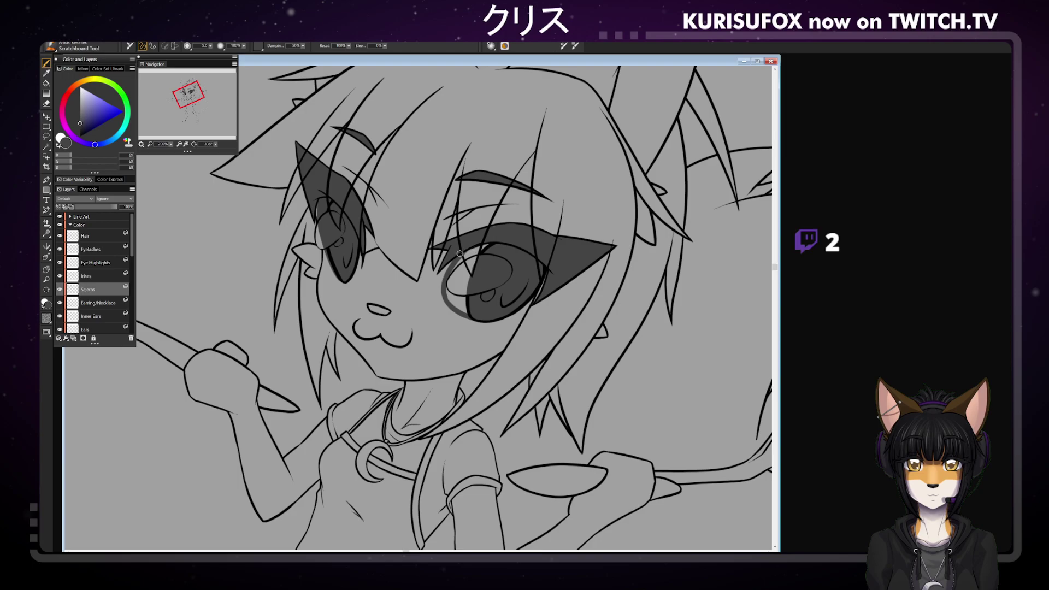
pyautogui.moveTo(445, 300)
pyautogui.mouseDown()
pyautogui.moveTo(457, 276)
pyautogui.moveTo(460, 301)
pyautogui.moveTo(459, 263)
pyautogui.moveTo(475, 249)
pyautogui.mouseUp()
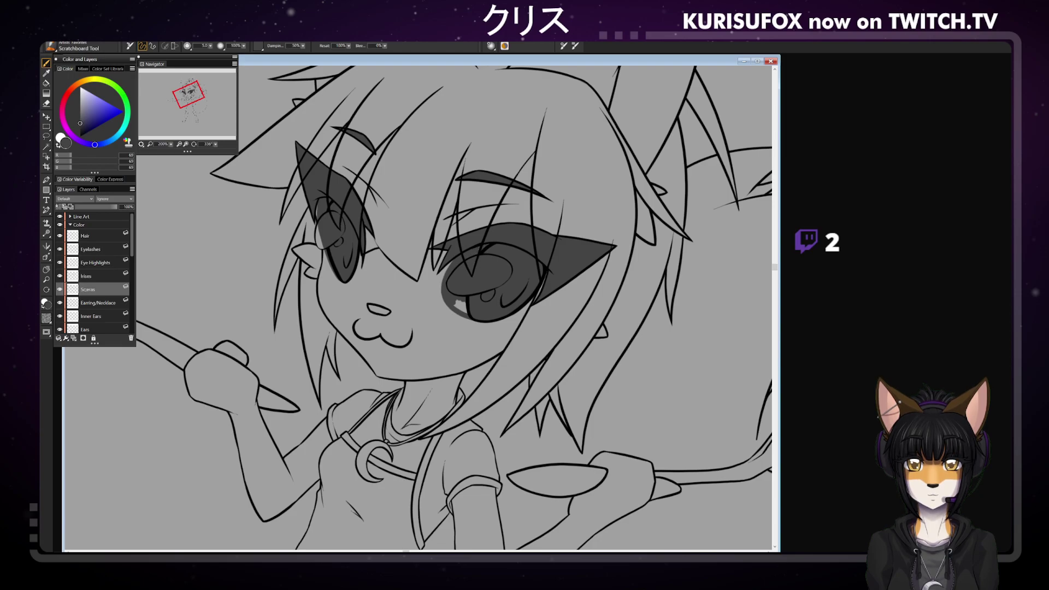
pyautogui.moveTo(456, 299)
pyautogui.mouseDown()
pyautogui.moveTo(464, 310)
pyautogui.moveTo(462, 302)
pyautogui.mouseUp()
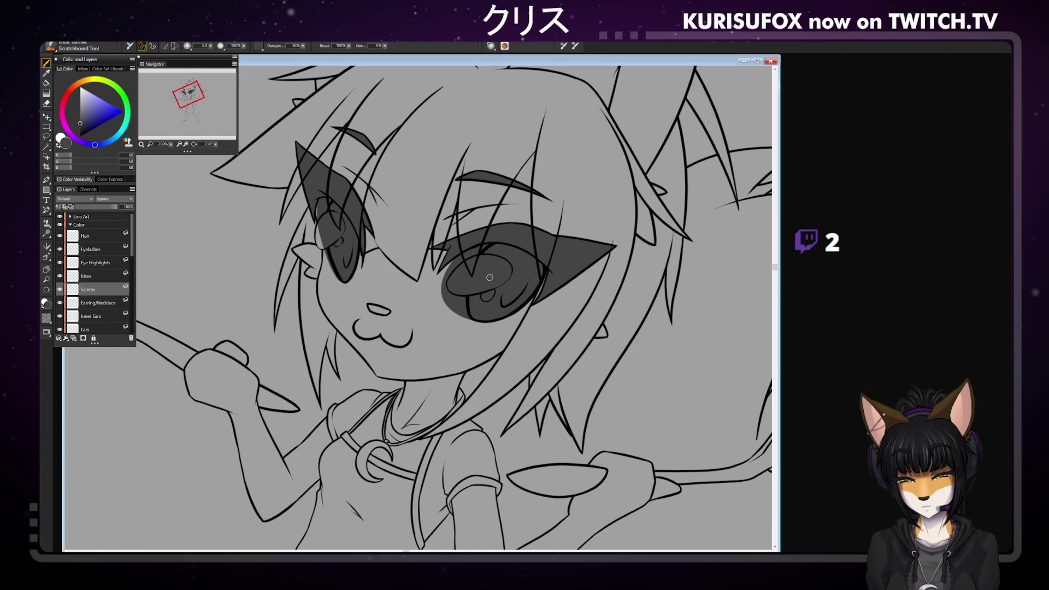
# Fill the small nose with dark gray on the Nose/Mouth layer
pyautogui.scroll(-3, 131, 258)
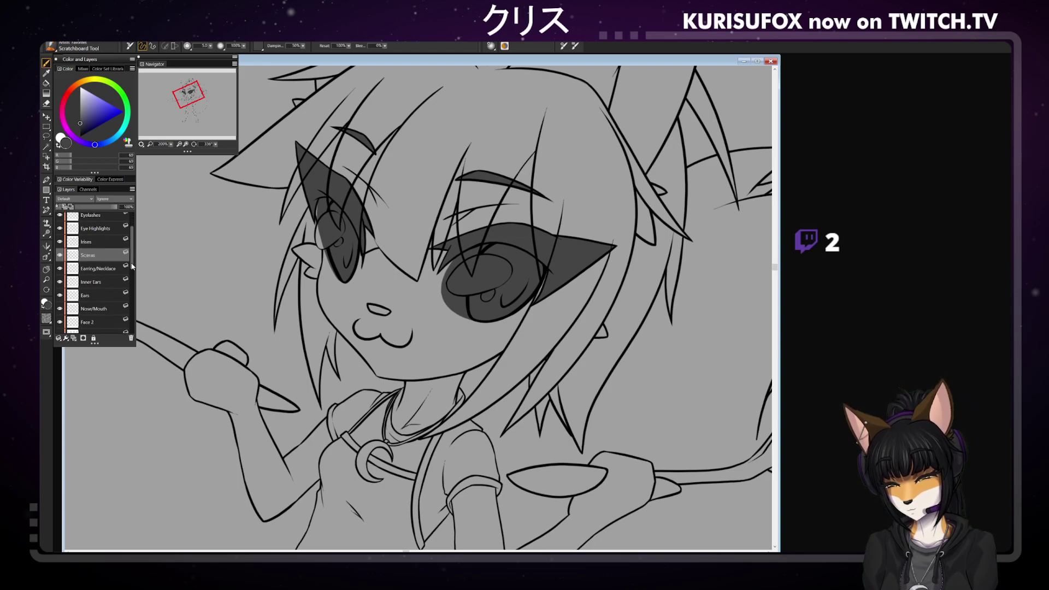
pyautogui.click(104, 291)
pyautogui.moveTo(372, 304); pyautogui.dragTo(375, 309)
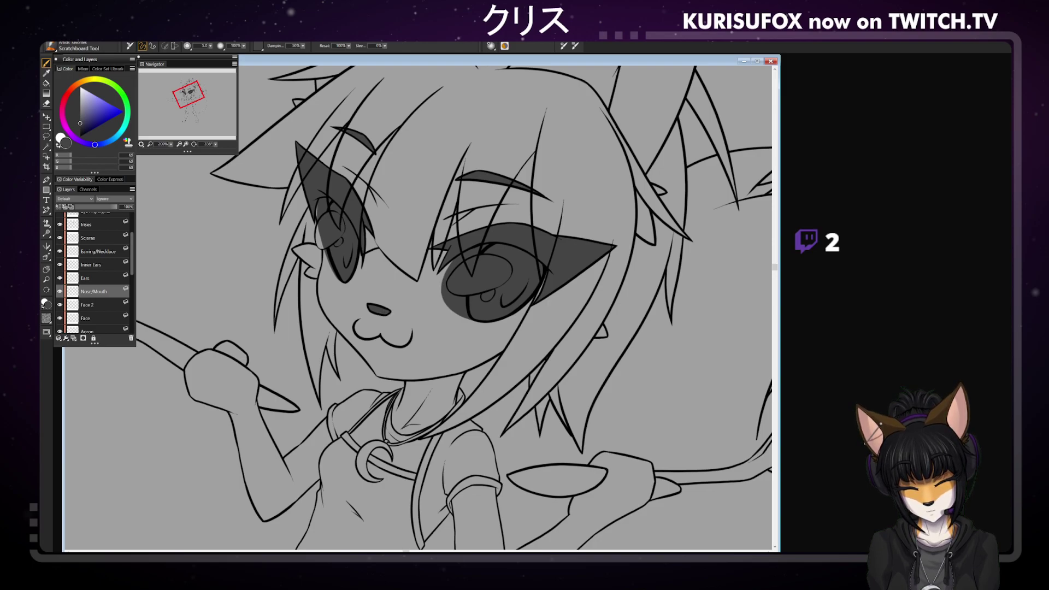
# Outline the whole head shape, including the forehead under the bangs, on the Face layer and flood-fill it with dark gray
pyautogui.click(110, 316)
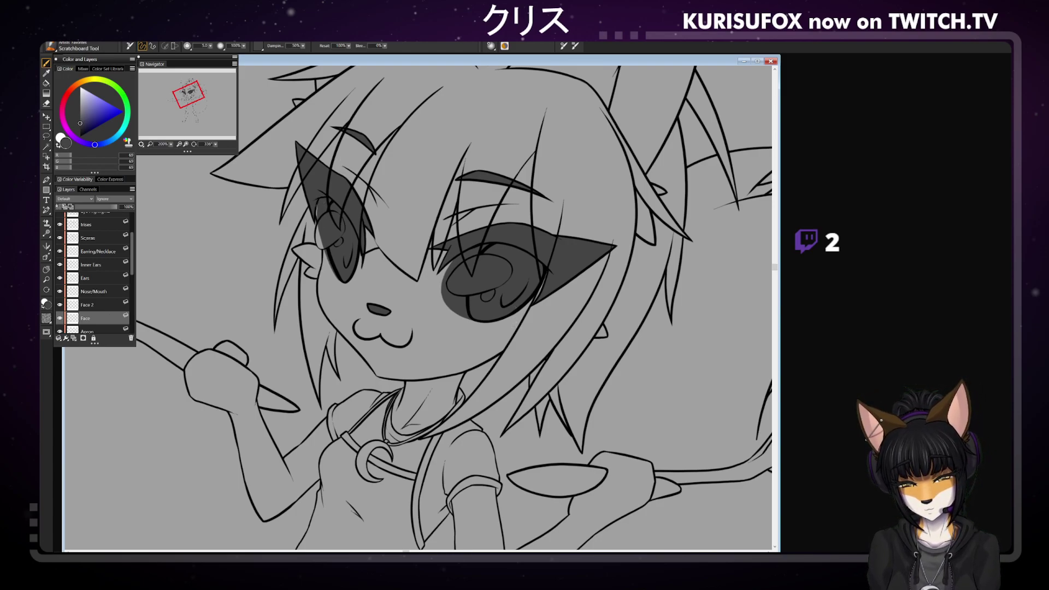
pyautogui.moveTo(324, 245)
pyautogui.mouseDown()
pyautogui.moveTo(340, 322)
pyautogui.moveTo(380, 367)
pyautogui.moveTo(421, 372)
pyautogui.moveTo(505, 343)
pyautogui.moveTo(558, 294)
pyautogui.moveTo(597, 234)
pyautogui.moveTo(580, 179)
pyautogui.moveTo(509, 128)
pyautogui.moveTo(431, 112)
pyautogui.moveTo(330, 139)
pyautogui.moveTo(325, 166)
pyautogui.mouseUp()
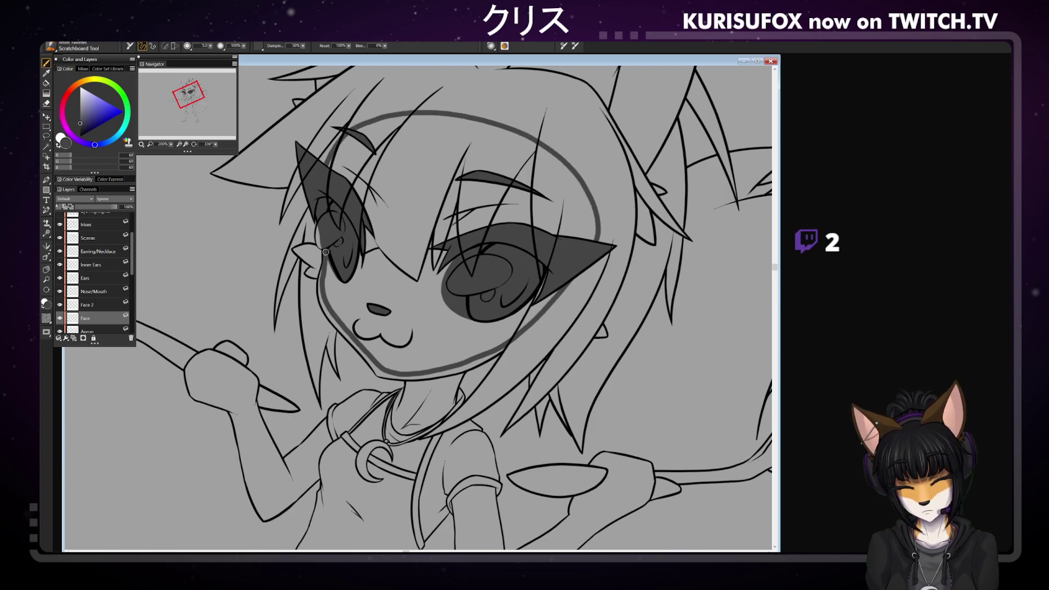
pyautogui.press('k')
pyautogui.click(403, 298)
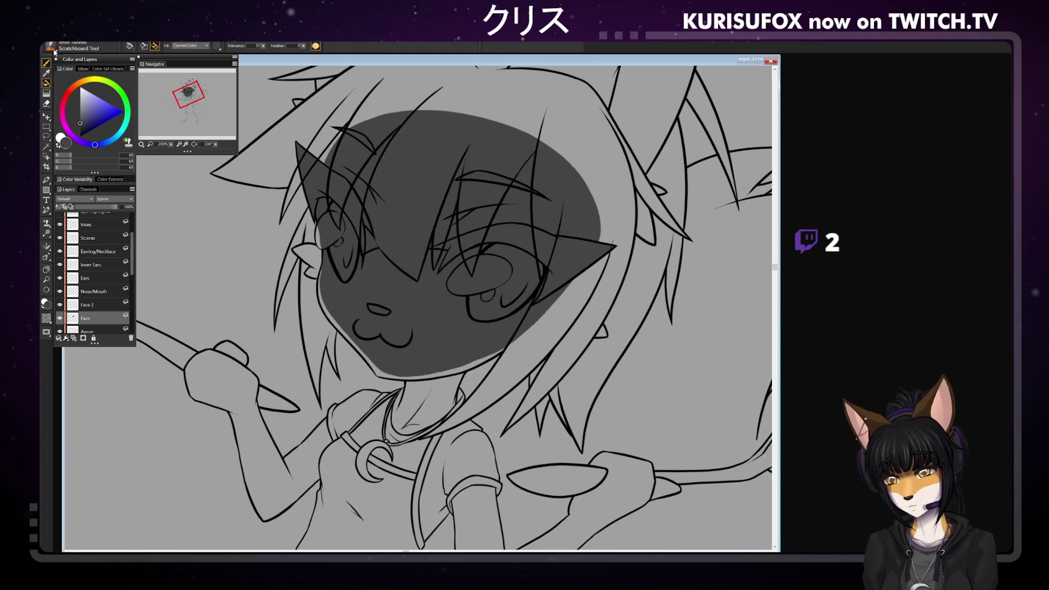
# Paint the left-hand cheek tuft dark gray and close the gaps along the jaw and chin line, rotating the canvas
pyautogui.press('b')
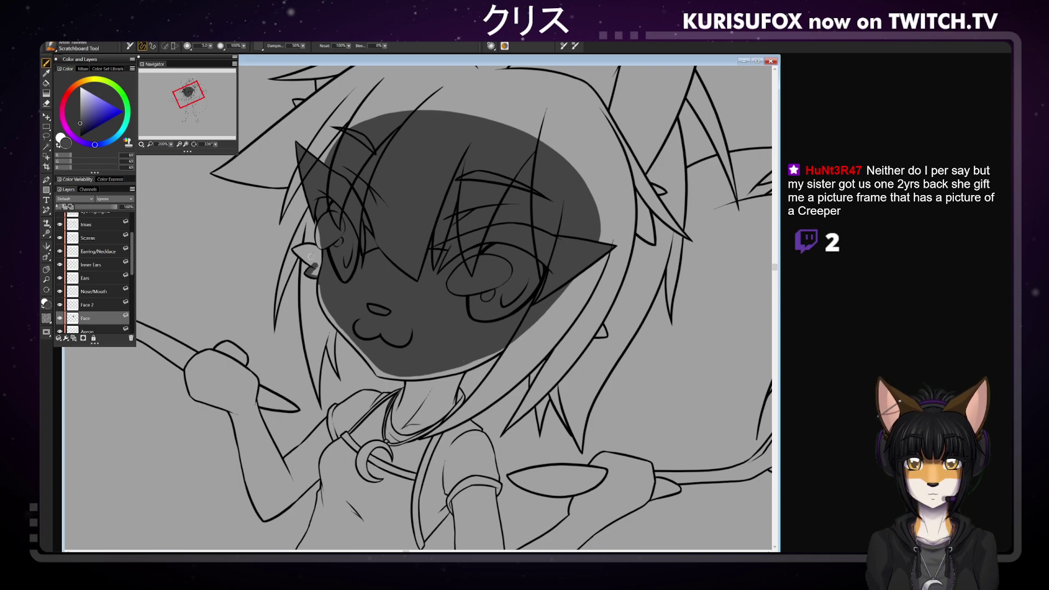
pyautogui.moveTo(294, 249)
pyautogui.mouseDown()
pyautogui.moveTo(315, 265)
pyautogui.moveTo(312, 250)
pyautogui.mouseUp()
pyautogui.moveTo(301, 253)
pyautogui.mouseDown()
pyautogui.moveTo(318, 265)
pyautogui.moveTo(320, 256)
pyautogui.moveTo(323, 305)
pyautogui.moveTo(379, 371)
pyautogui.mouseUp()
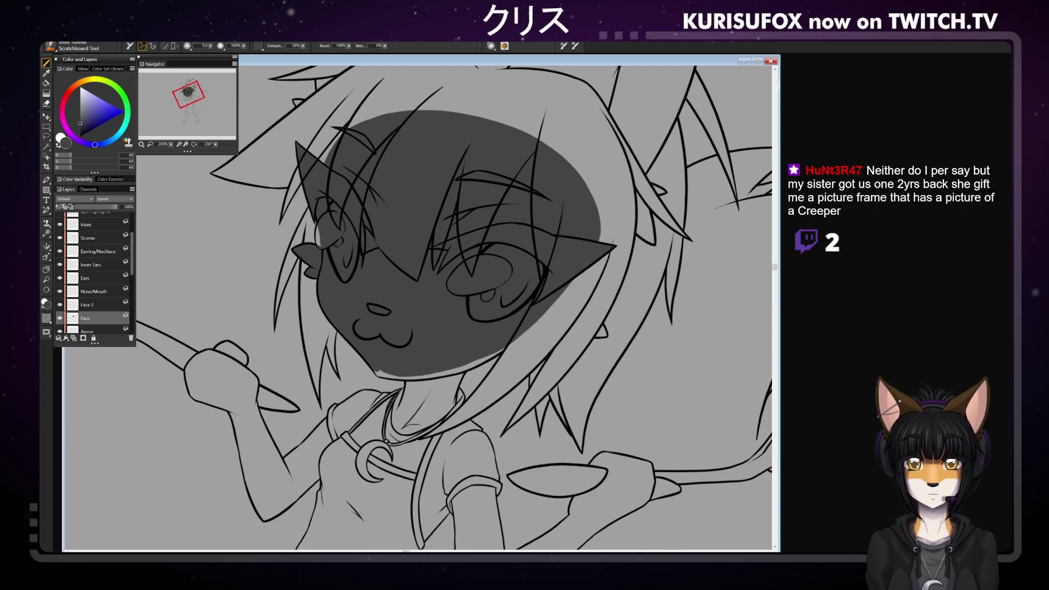
pyautogui.moveTo(212, 143); pyautogui.dragTo(198, 144)
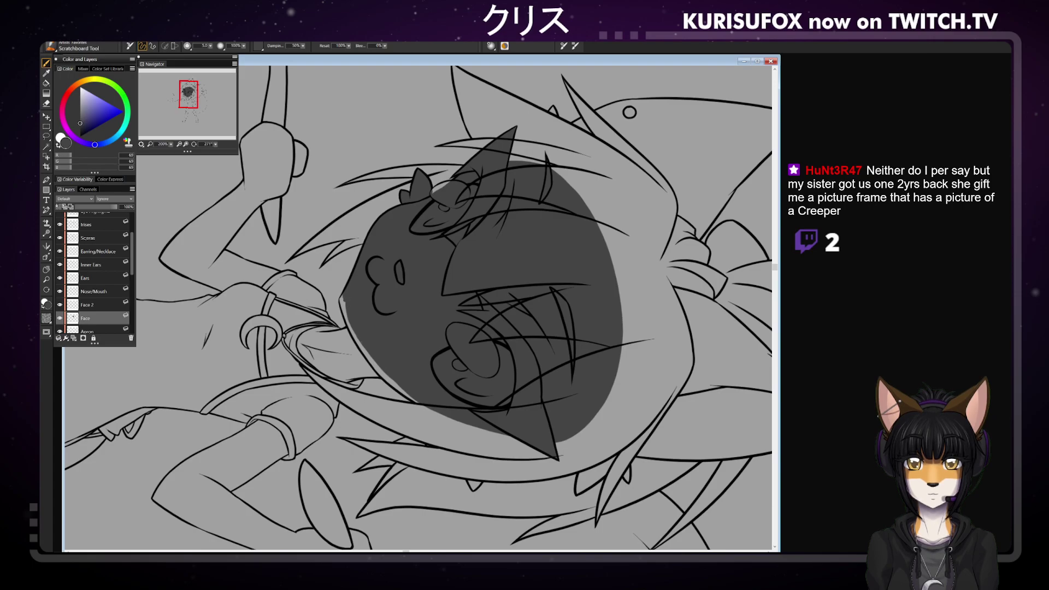
pyautogui.moveTo(343, 299); pyautogui.dragTo(344, 306)
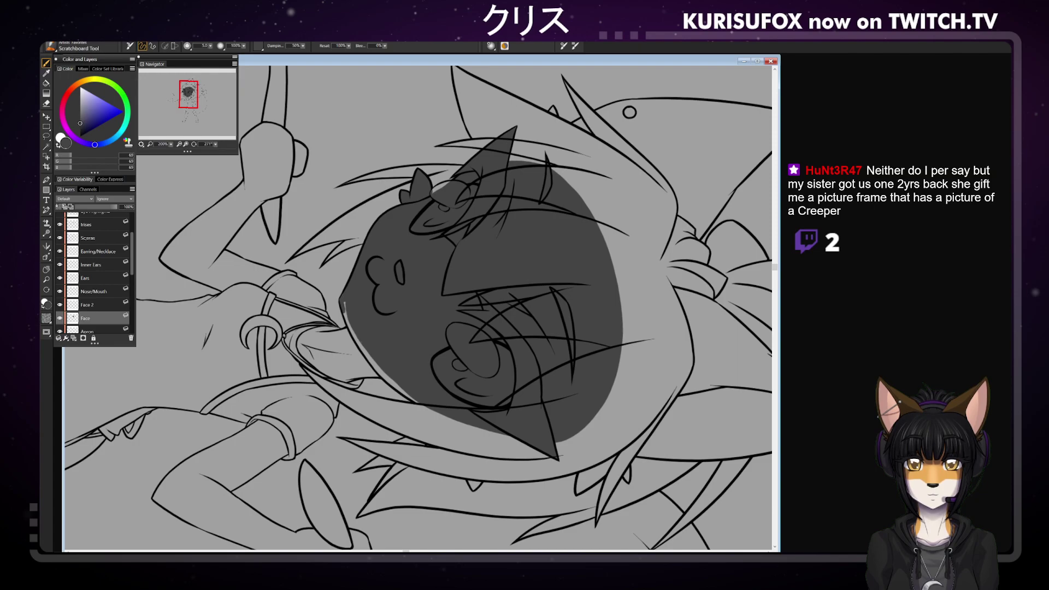
pyautogui.moveTo(343, 307)
pyautogui.mouseDown()
pyautogui.moveTo(386, 380)
pyautogui.moveTo(414, 401)
pyautogui.mouseUp()
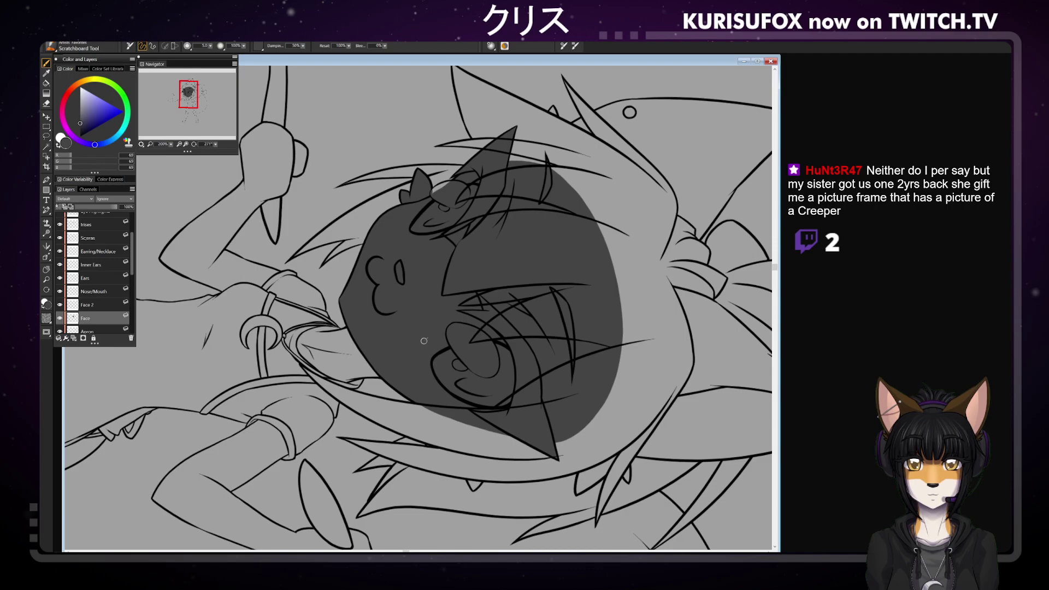
# Outline the right-hand cheek's pointed fur tuft from the jaw to its tip and fill it with dark gray
pyautogui.moveTo(473, 484); pyautogui.dragTo(453, 423)
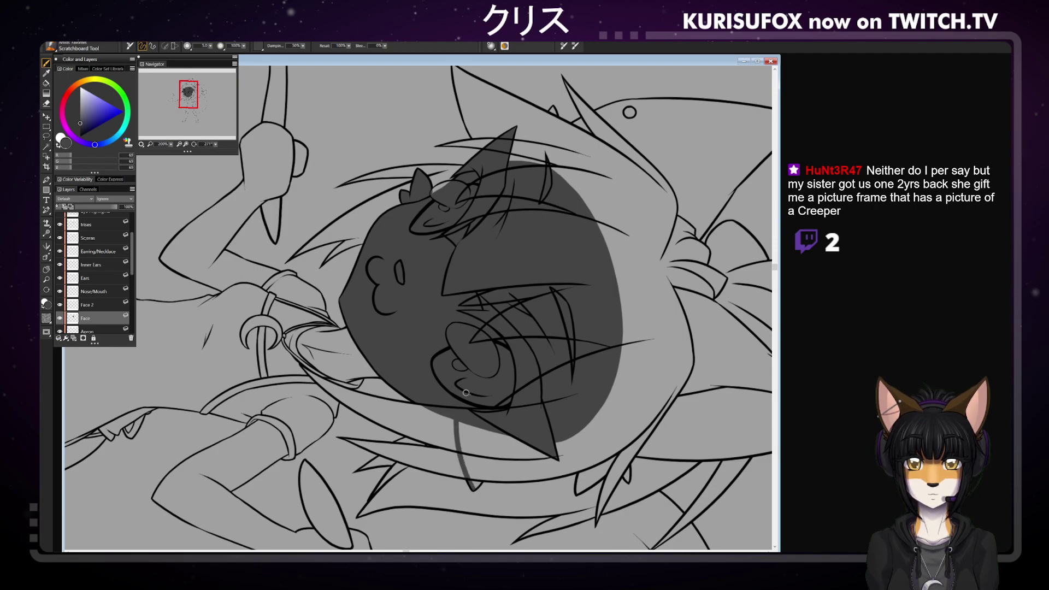
pyautogui.moveTo(471, 486)
pyautogui.mouseDown()
pyautogui.moveTo(522, 357)
pyautogui.moveTo(468, 460)
pyautogui.mouseUp()
pyautogui.moveTo(460, 422)
pyautogui.mouseDown()
pyautogui.moveTo(472, 479)
pyautogui.moveTo(497, 432)
pyautogui.mouseUp()
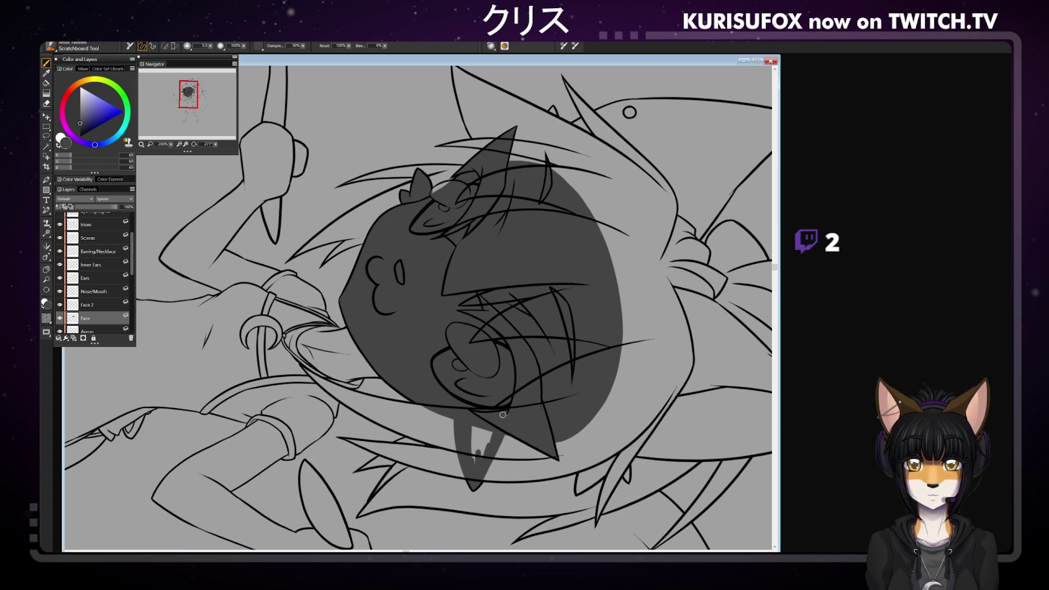
pyautogui.moveTo(472, 420)
pyautogui.mouseDown()
pyautogui.moveTo(473, 451)
pyautogui.moveTo(489, 432)
pyautogui.mouseUp()
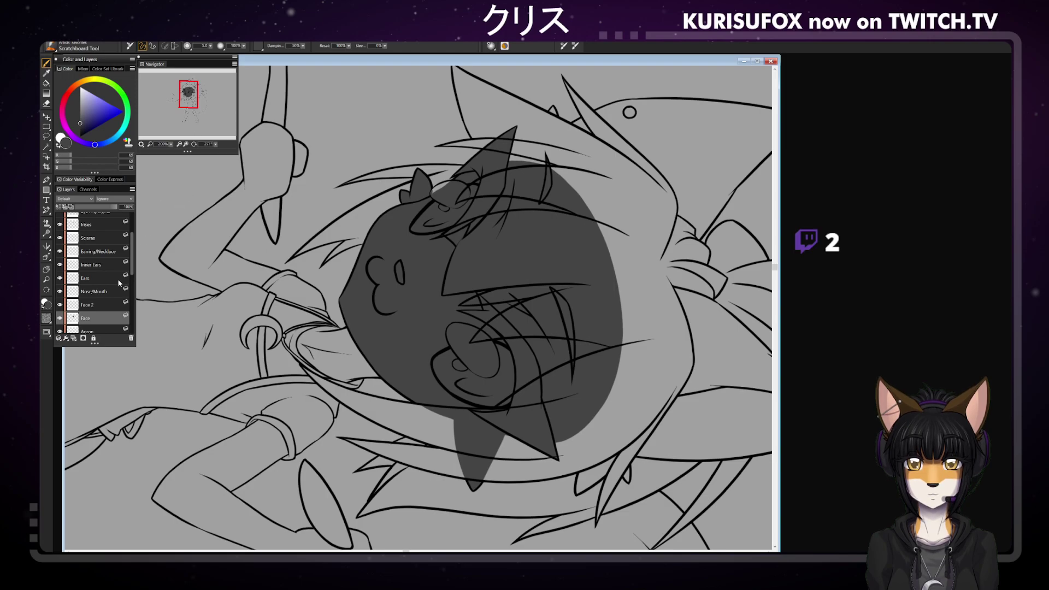
# Fill the small fur tuft below the left-hand ear with dark gray on the Ears layer, with the canvas rotated back upright
pyautogui.click(93, 278)
pyautogui.moveTo(217, 143); pyautogui.dragTo(436, 106)
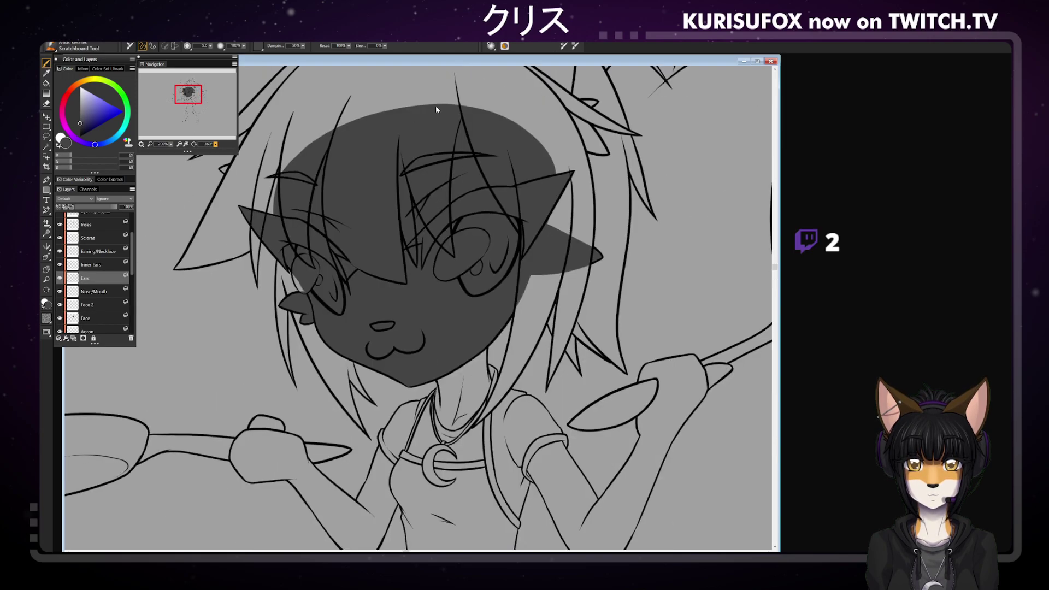
pyautogui.press('space')
pyautogui.moveTo(403, 180); pyautogui.dragTo(510, 343)
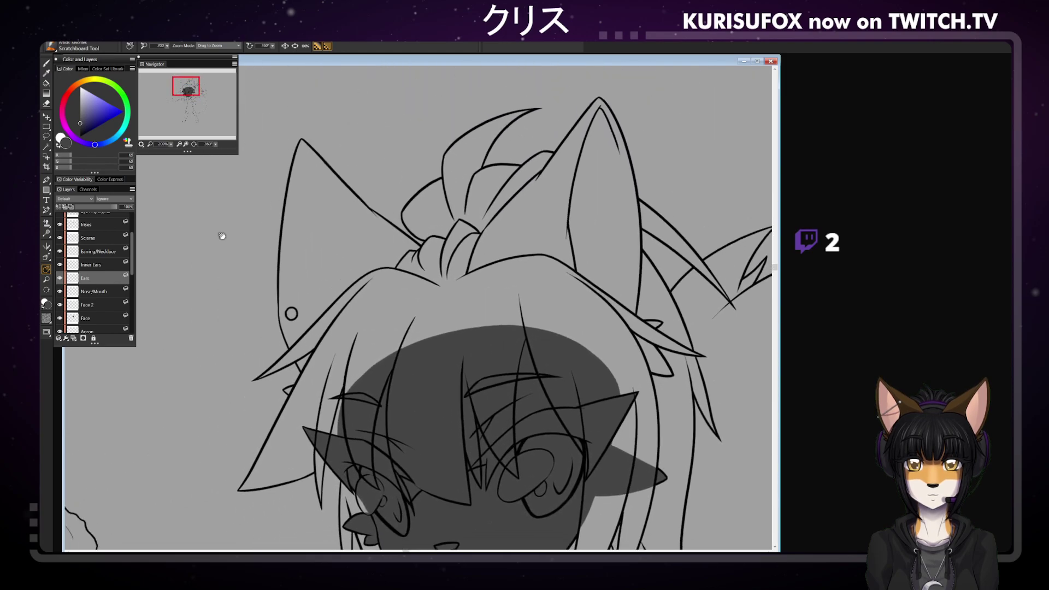
pyautogui.click(47, 62)
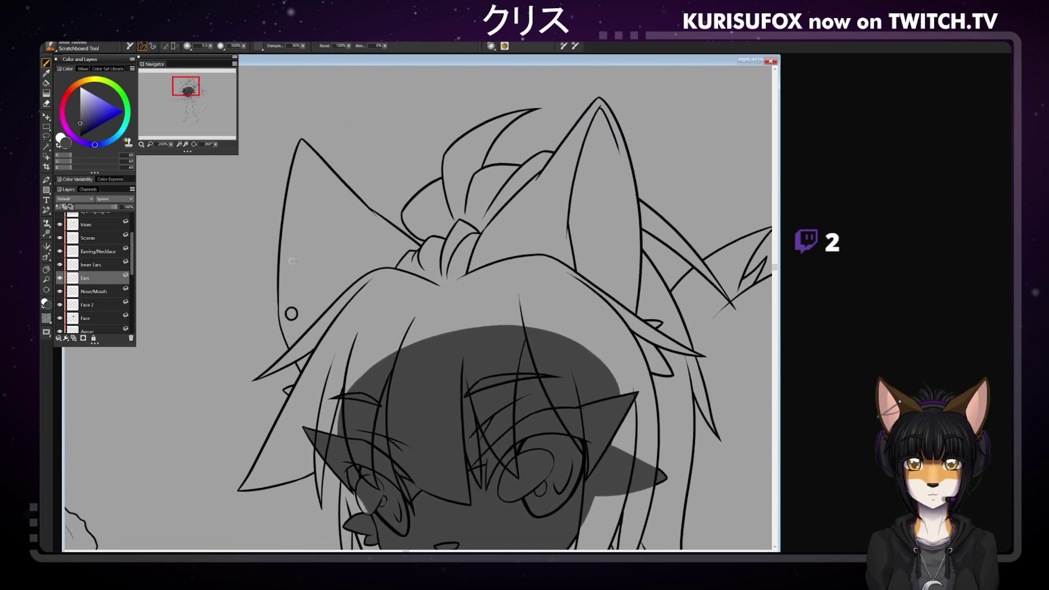
pyautogui.moveTo(285, 390); pyautogui.dragTo(341, 409)
pyautogui.moveTo(284, 388); pyautogui.dragTo(363, 376)
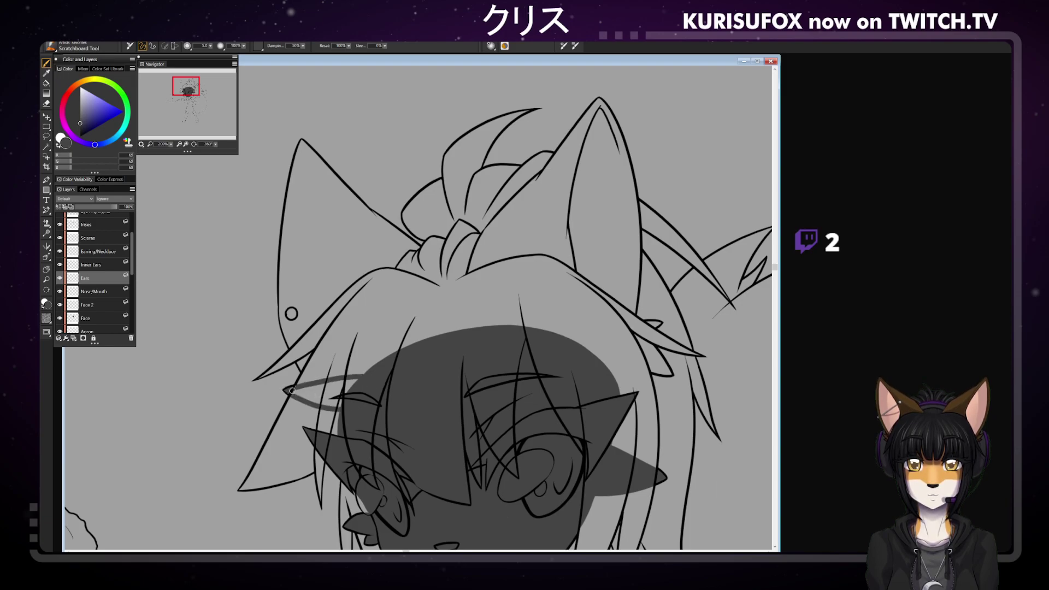
pyautogui.moveTo(290, 390)
pyautogui.mouseDown()
pyautogui.moveTo(328, 402)
pyautogui.moveTo(316, 385)
pyautogui.moveTo(358, 379)
pyautogui.mouseUp()
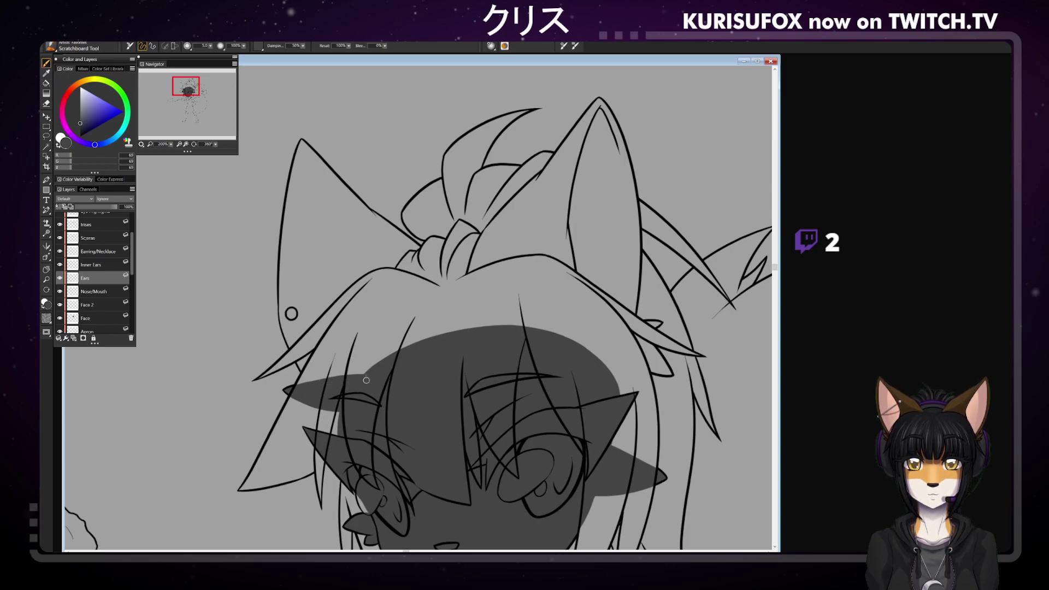
# Fill the two small fur tufts below the right-hand ear with dark gray on the Ears layer
pyautogui.moveTo(658, 322); pyautogui.dragTo(574, 339)
pyautogui.hotkey('ctrl', 'z')
pyautogui.moveTo(660, 321); pyautogui.dragTo(578, 343)
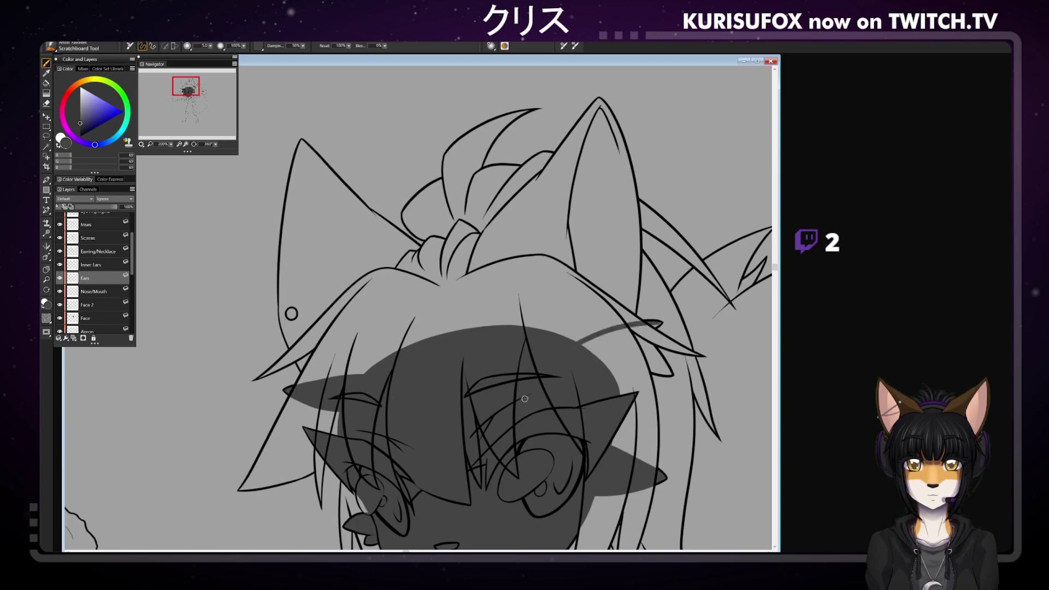
pyautogui.moveTo(658, 326); pyautogui.dragTo(603, 361)
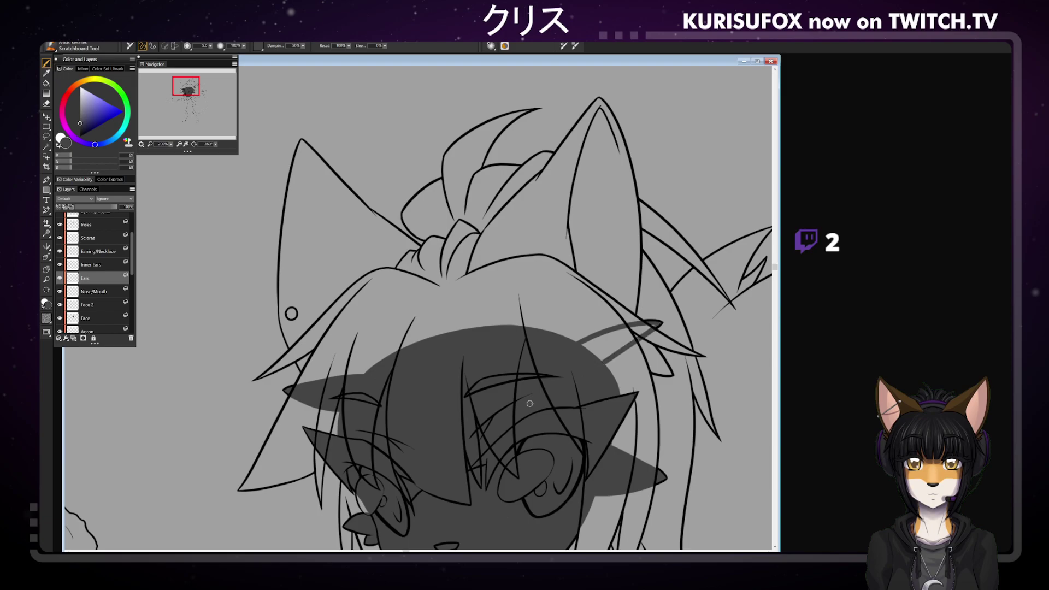
pyautogui.moveTo(653, 326)
pyautogui.mouseDown()
pyautogui.moveTo(623, 344)
pyautogui.moveTo(631, 330)
pyautogui.moveTo(583, 345)
pyautogui.moveTo(622, 342)
pyautogui.moveTo(601, 358)
pyautogui.mouseUp()
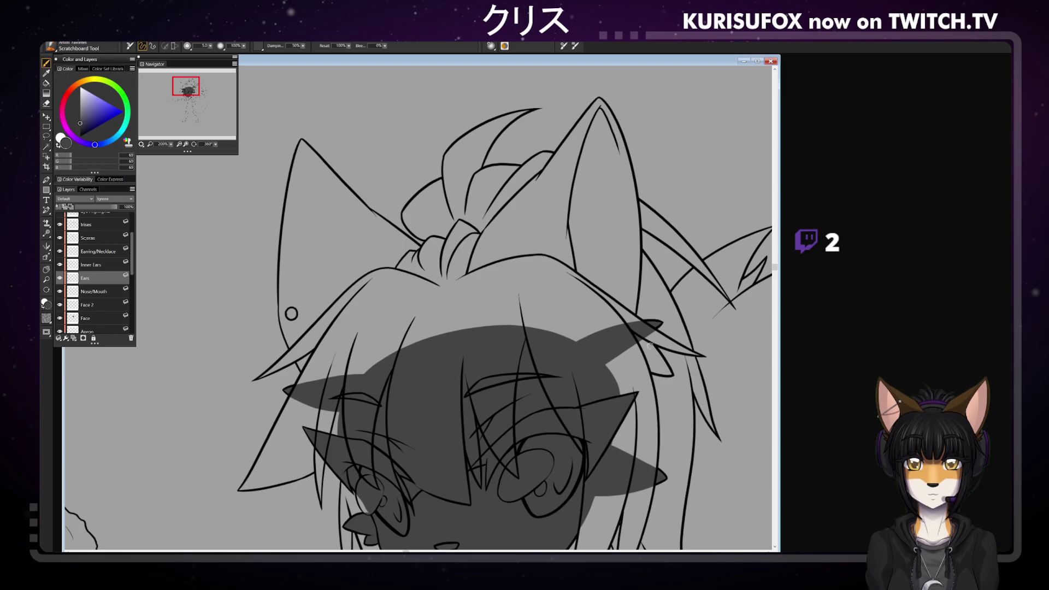
pyautogui.moveTo(671, 375)
pyautogui.mouseDown()
pyautogui.moveTo(606, 318)
pyautogui.moveTo(625, 354)
pyautogui.moveTo(651, 367)
pyautogui.moveTo(638, 346)
pyautogui.moveTo(659, 359)
pyautogui.moveTo(624, 342)
pyautogui.mouseUp()
pyautogui.hotkey('ctrl', 'z')
# Outline the right-hand ear down to the head fill and flood-fill it with dark gray
pyautogui.moveTo(471, 326)
pyautogui.mouseDown()
pyautogui.moveTo(485, 241)
pyautogui.moveTo(597, 105)
pyautogui.moveTo(616, 134)
pyautogui.moveTo(629, 218)
pyautogui.moveTo(631, 324)
pyautogui.mouseUp()
pyautogui.press('f')
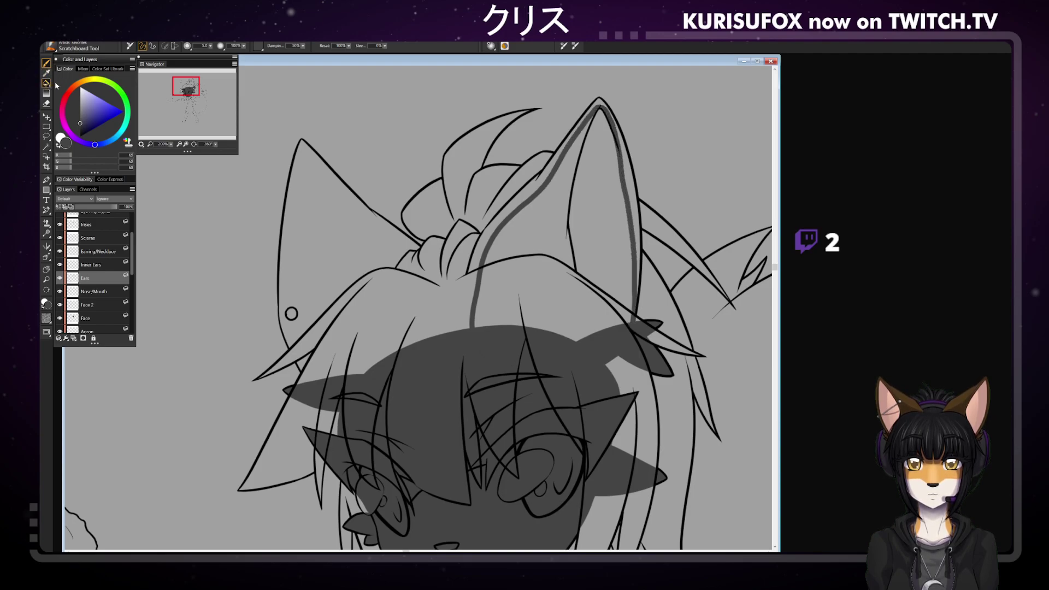
pyautogui.click(578, 176)
# Outline and flood-fill the left-hand ear with dark gray, and paint over the gap along its outer edge
pyautogui.press('b')
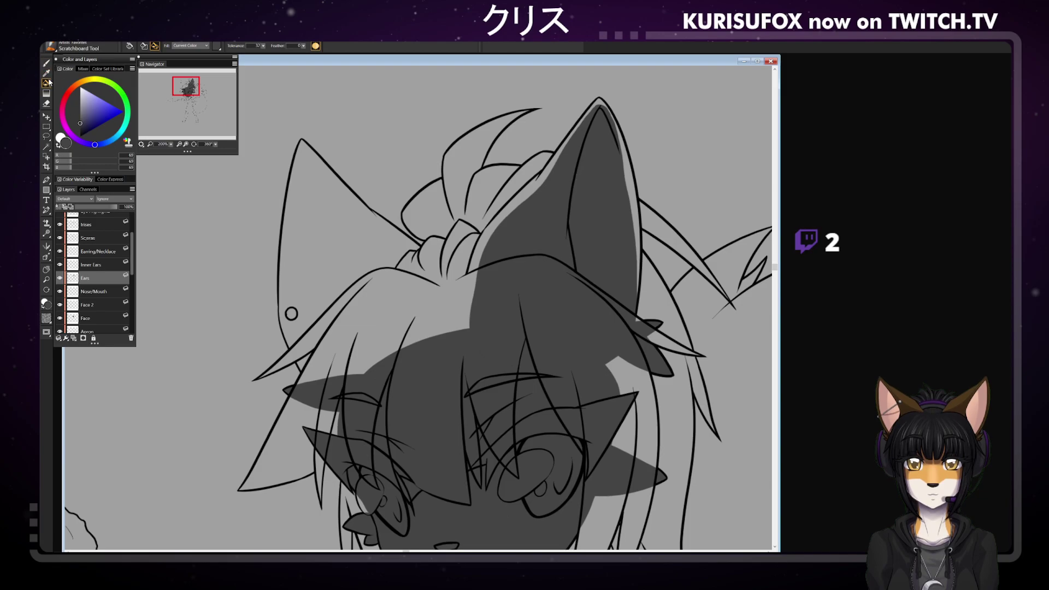
pyautogui.moveTo(312, 381)
pyautogui.mouseDown()
pyautogui.moveTo(282, 283)
pyautogui.moveTo(302, 148)
pyautogui.moveTo(411, 246)
pyautogui.moveTo(431, 288)
pyautogui.moveTo(436, 334)
pyautogui.mouseUp()
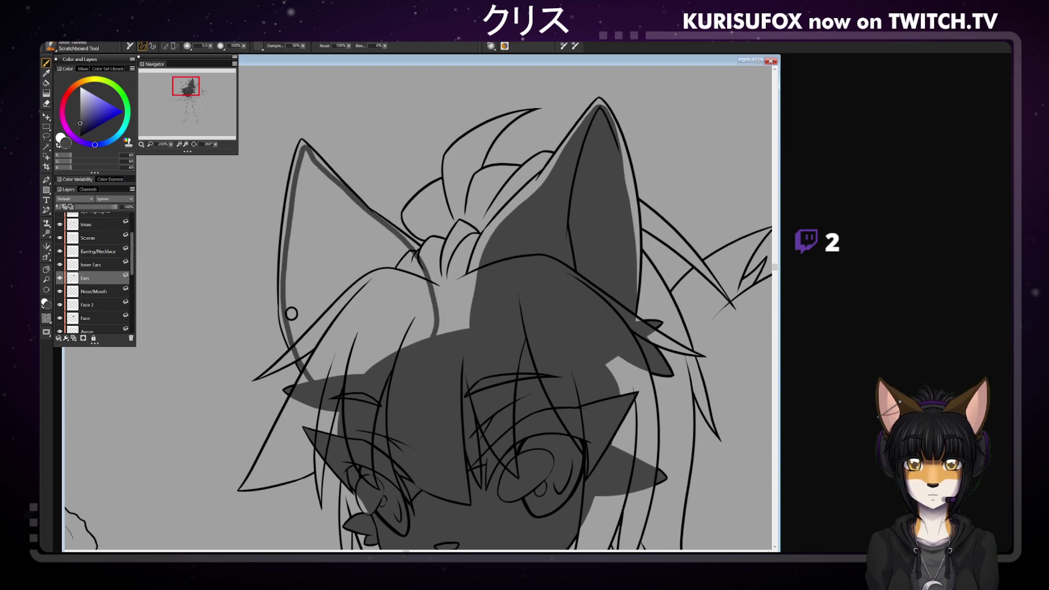
pyautogui.click(46, 83)
pyautogui.click(329, 215)
pyautogui.click(46, 63)
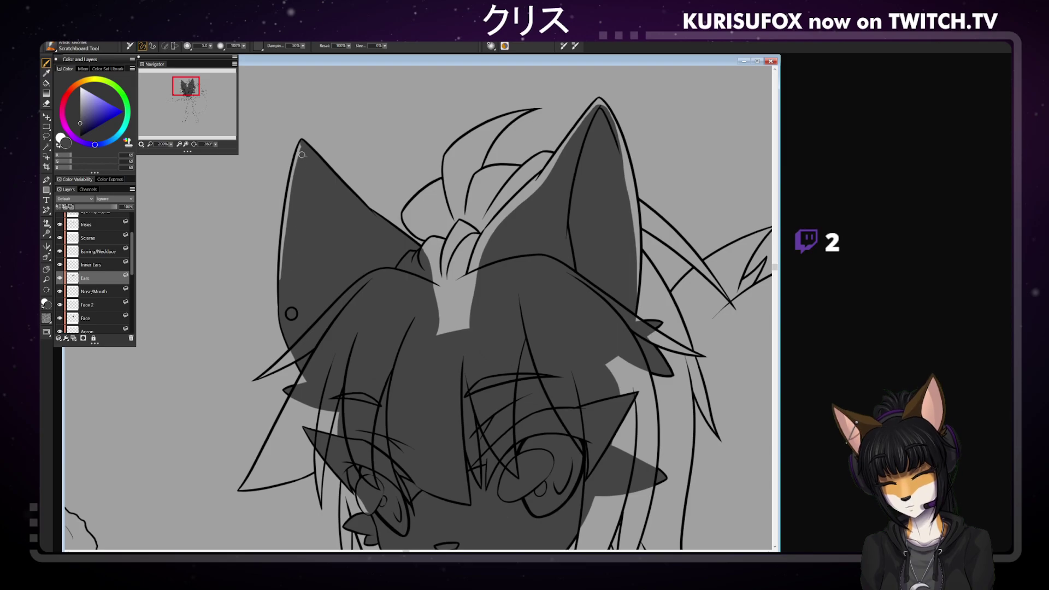
pyautogui.moveTo(296, 159); pyautogui.dragTo(286, 219)
pyautogui.moveTo(288, 181); pyautogui.dragTo(280, 280)
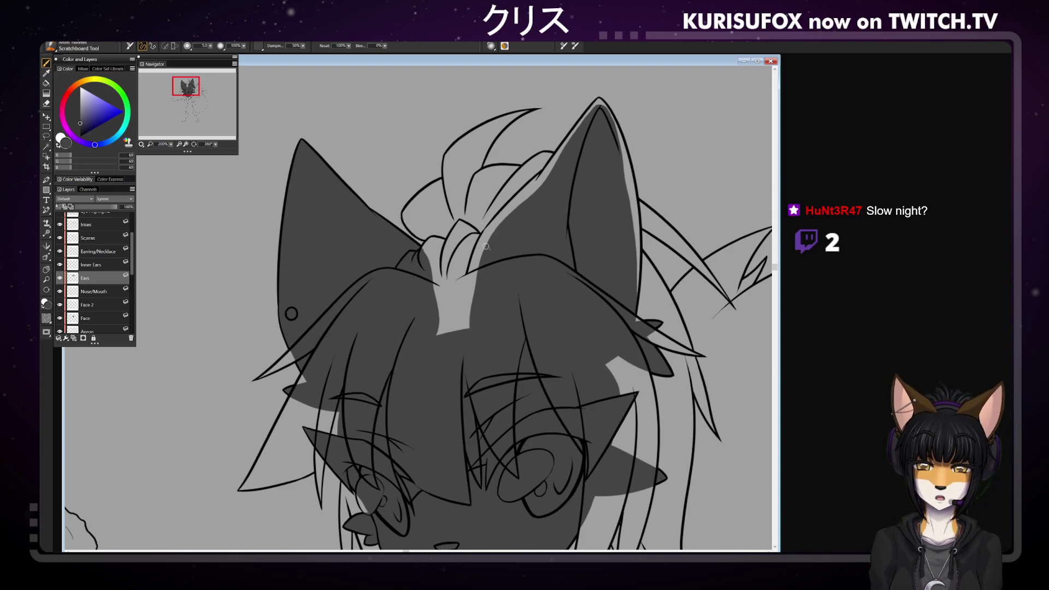
# Paint over the unfilled gaps along the right-hand ear's inner base and both outer edges with dark gray
pyautogui.moveTo(488, 227)
pyautogui.mouseDown()
pyautogui.moveTo(469, 276)
pyautogui.moveTo(467, 326)
pyautogui.mouseUp()
pyautogui.moveTo(474, 271); pyautogui.dragTo(465, 312)
pyautogui.moveTo(477, 271); pyautogui.dragTo(473, 300)
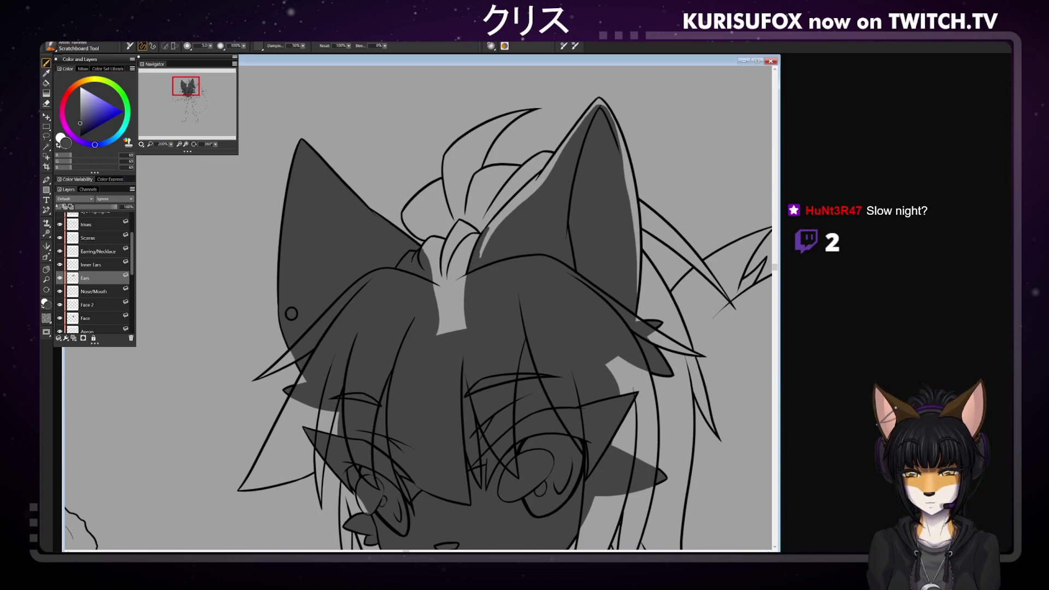
pyautogui.moveTo(486, 245)
pyautogui.mouseDown()
pyautogui.moveTo(495, 209)
pyautogui.moveTo(489, 239)
pyautogui.moveTo(601, 97)
pyautogui.moveTo(582, 124)
pyautogui.moveTo(596, 100)
pyautogui.mouseUp()
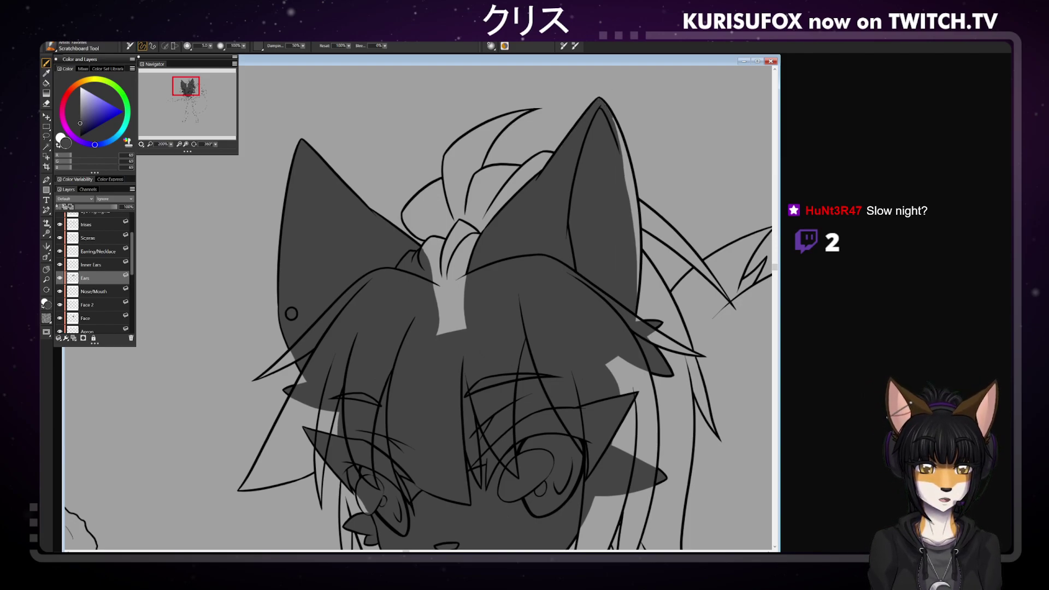
pyautogui.moveTo(619, 143)
pyautogui.mouseDown()
pyautogui.moveTo(613, 119)
pyautogui.moveTo(630, 192)
pyautogui.moveTo(628, 174)
pyautogui.moveTo(632, 191)
pyautogui.moveTo(635, 181)
pyautogui.moveTo(638, 285)
pyautogui.mouseUp()
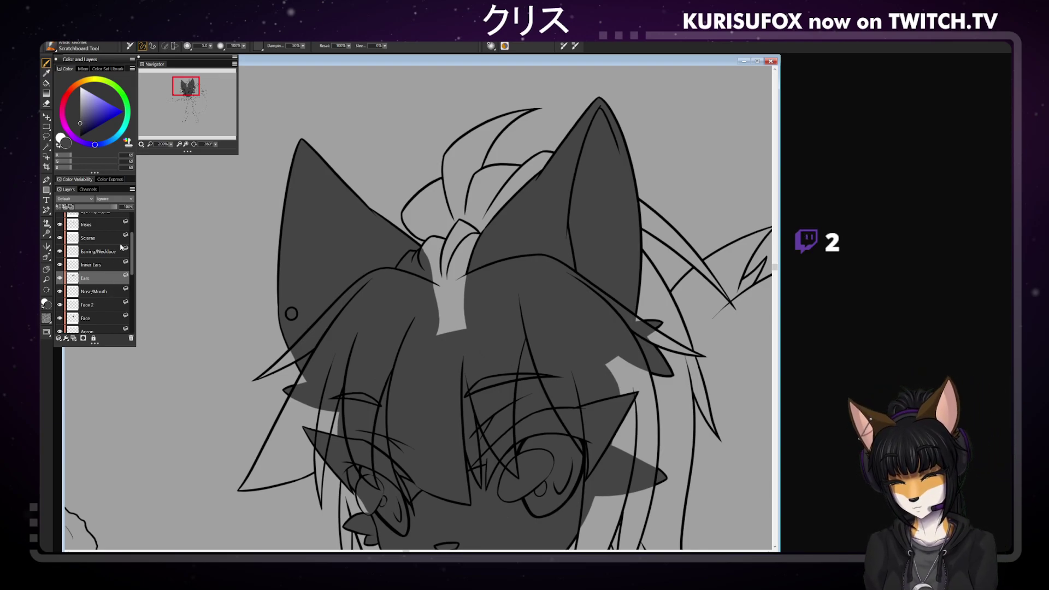
# Hide the fills of the other layers in the Color group and make the Hair layer active for painting
pyautogui.moveTo(134, 246); pyautogui.dragTo(131, 241)
pyautogui.hotkey('ctrl', '-')
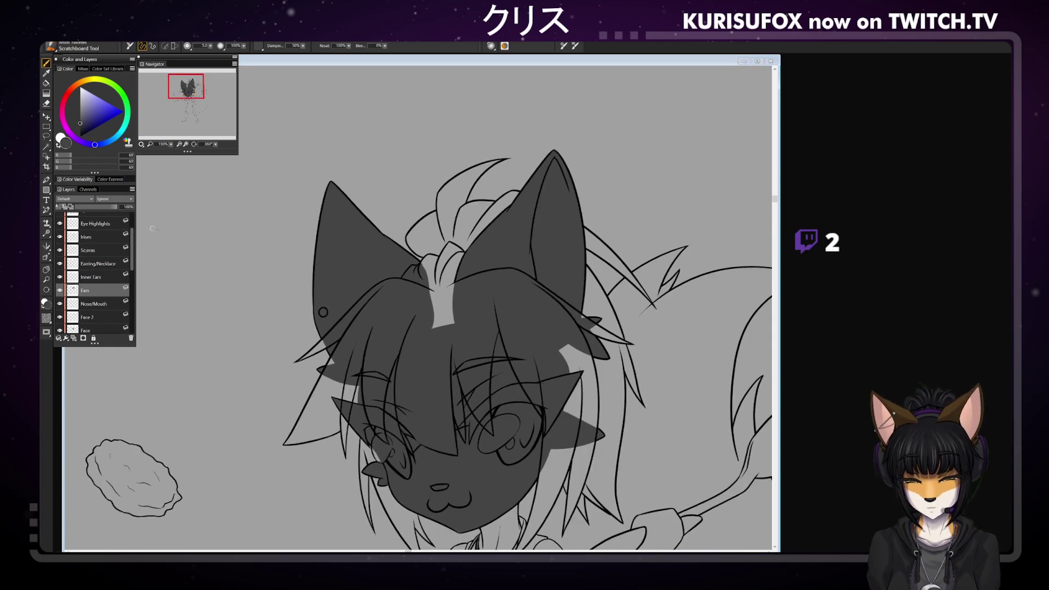
pyautogui.scroll(3, 82, 251)
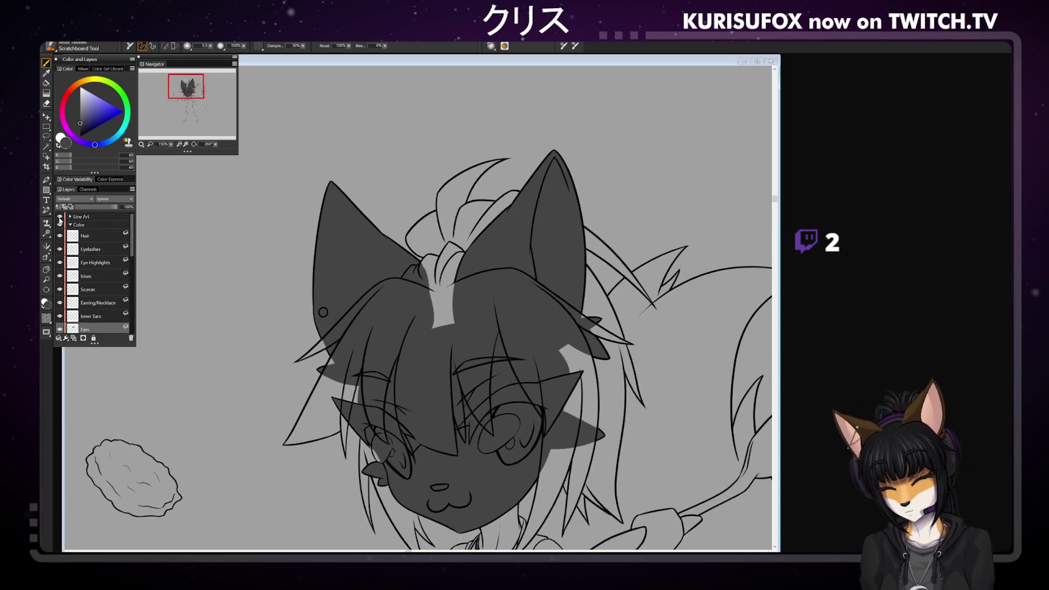
pyautogui.click(60, 225)
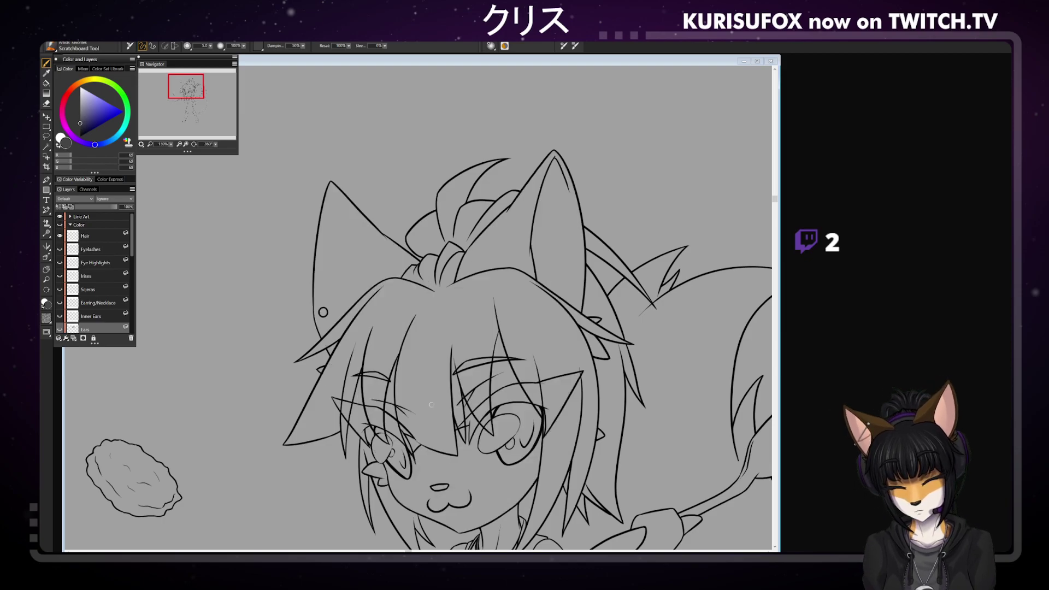
pyautogui.click(47, 270)
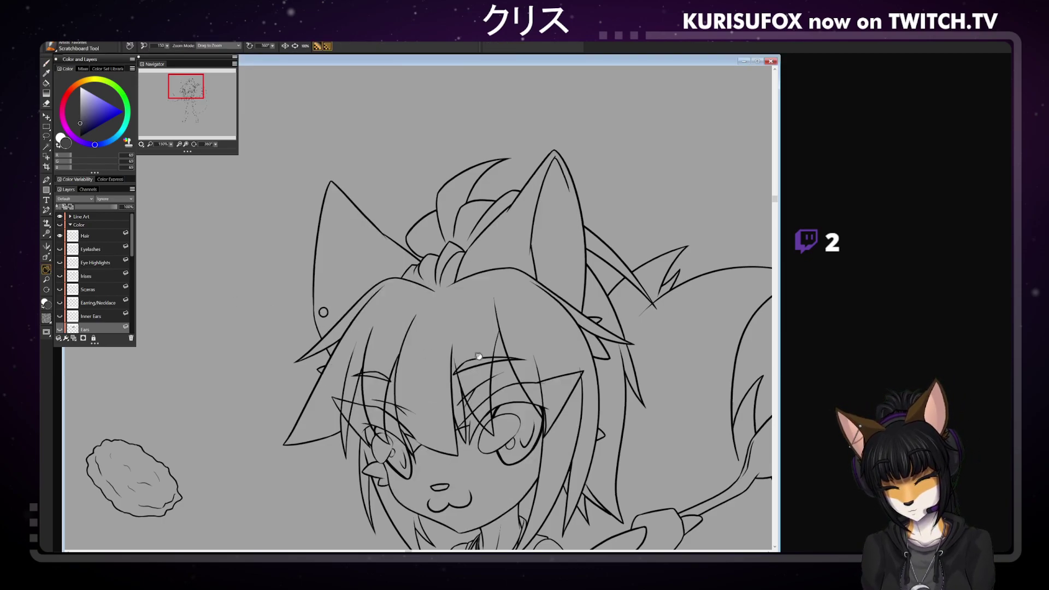
pyautogui.moveTo(500, 368); pyautogui.dragTo(495, 257)
pyautogui.hotkey('ctrl', '+')
pyautogui.moveTo(492, 302); pyautogui.dragTo(510, 264)
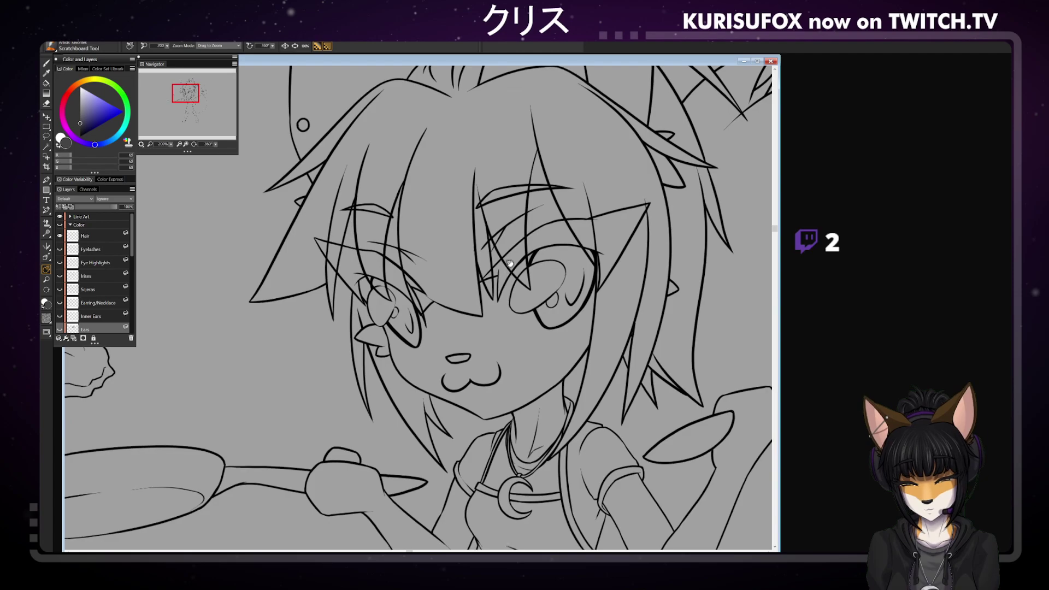
pyautogui.click(46, 63)
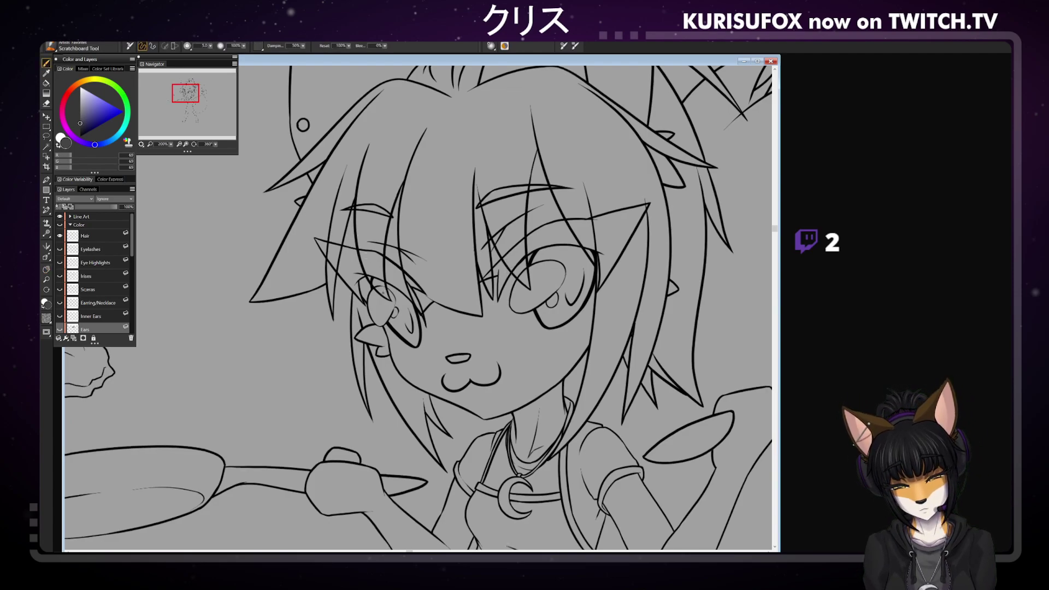
pyautogui.click(90, 237)
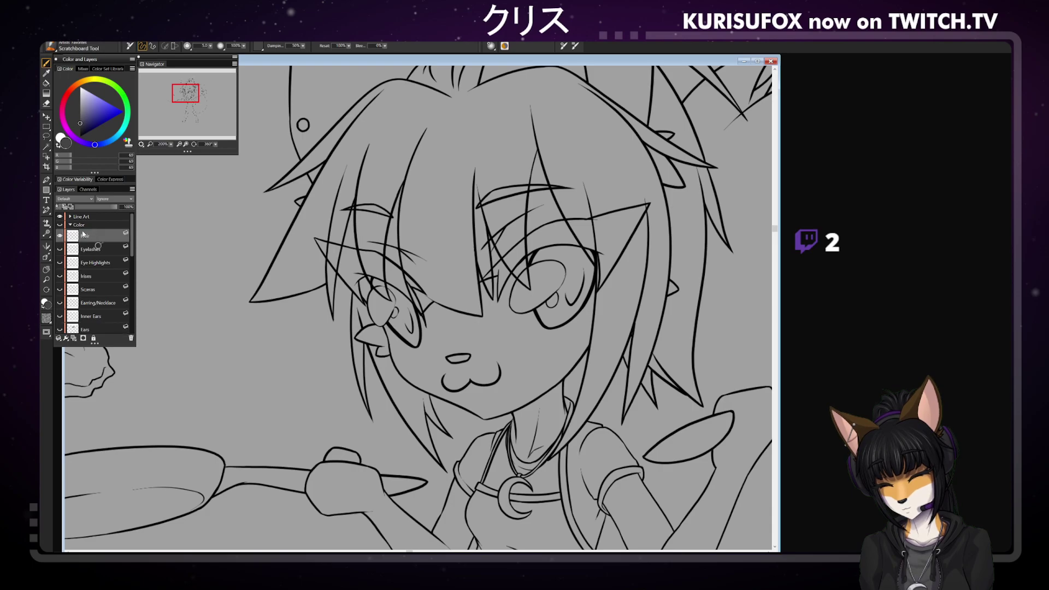
pyautogui.click(60, 330)
pyautogui.click(59, 329)
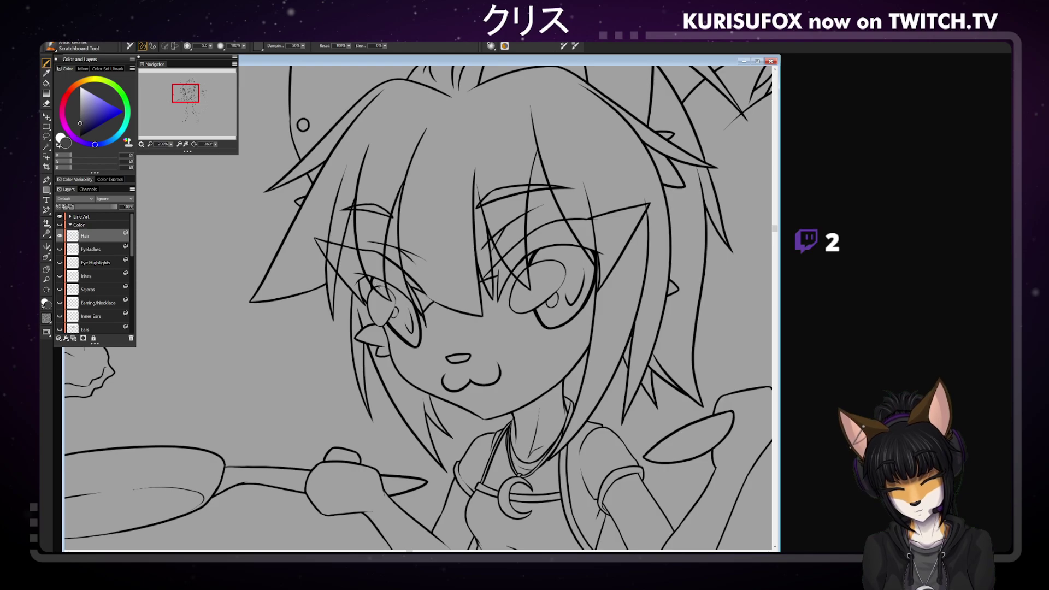
# Paint the narrow fringe lock above the left-hand eye dark gray on the Hair layer, down to its pointed tip
pyautogui.moveTo(369, 272)
pyautogui.mouseDown()
pyautogui.moveTo(381, 289)
pyautogui.moveTo(361, 253)
pyautogui.moveTo(359, 197)
pyautogui.mouseUp()
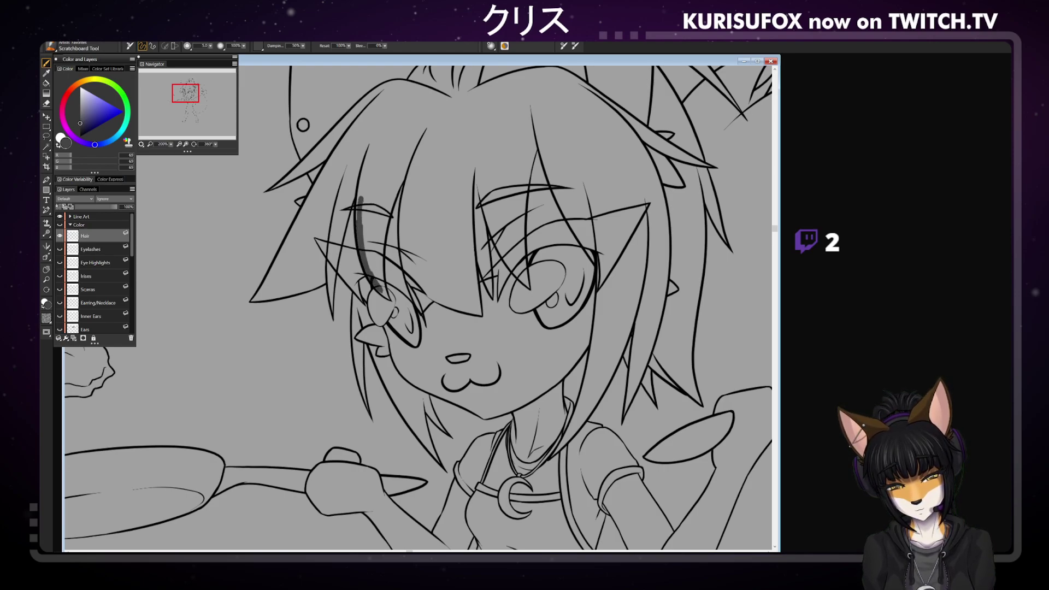
pyautogui.moveTo(363, 248)
pyautogui.mouseDown()
pyautogui.moveTo(361, 189)
pyautogui.moveTo(360, 205)
pyautogui.mouseUp()
pyautogui.moveTo(370, 273); pyautogui.dragTo(364, 207)
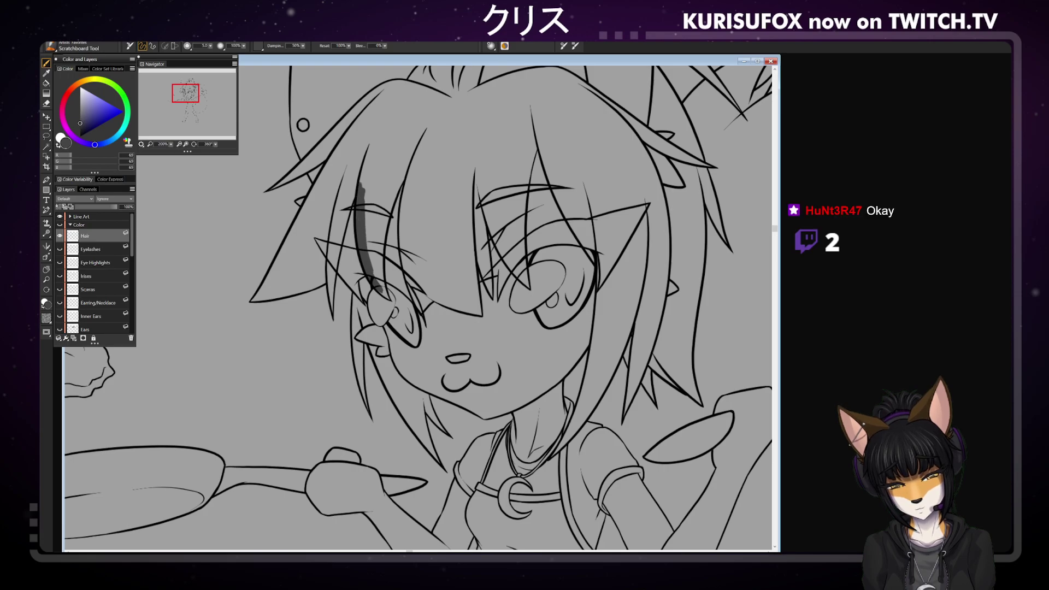
pyautogui.moveTo(365, 252); pyautogui.dragTo(364, 186)
pyautogui.moveTo(369, 256)
pyautogui.mouseDown()
pyautogui.moveTo(368, 186)
pyautogui.moveTo(382, 186)
pyautogui.mouseUp()
pyautogui.moveTo(382, 238)
pyautogui.mouseDown()
pyautogui.moveTo(388, 188)
pyautogui.moveTo(381, 270)
pyautogui.moveTo(378, 241)
pyautogui.moveTo(371, 255)
pyautogui.mouseUp()
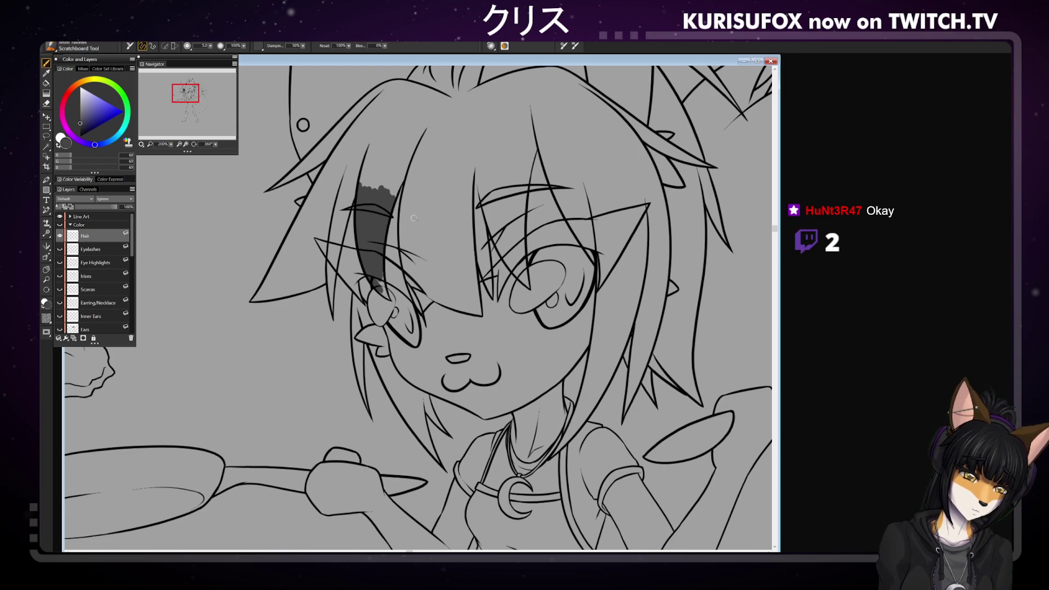
pyautogui.moveTo(374, 283); pyautogui.dragTo(385, 295)
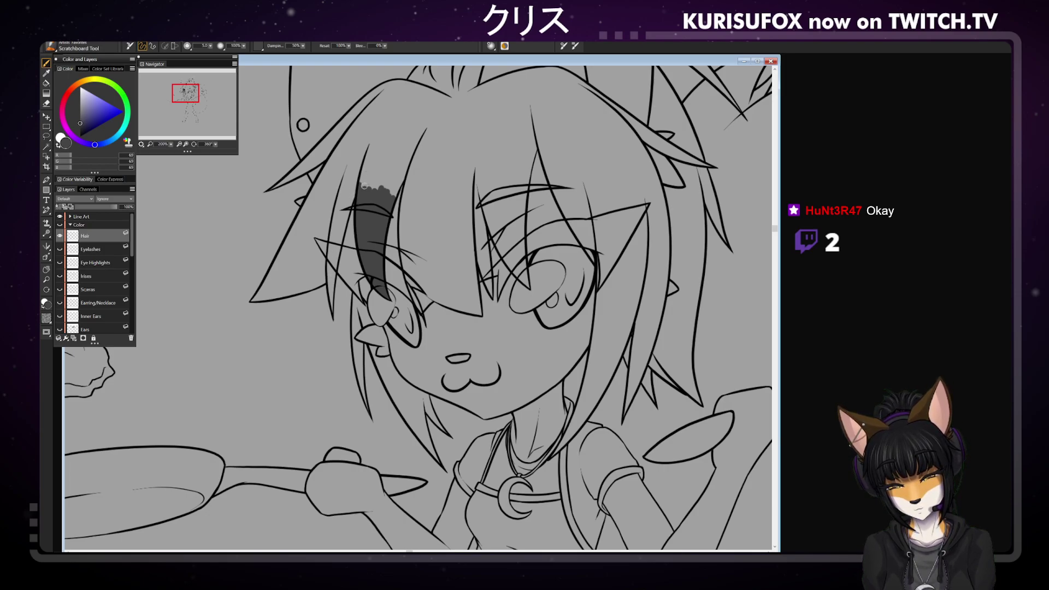
pyautogui.moveTo(364, 186); pyautogui.dragTo(377, 189)
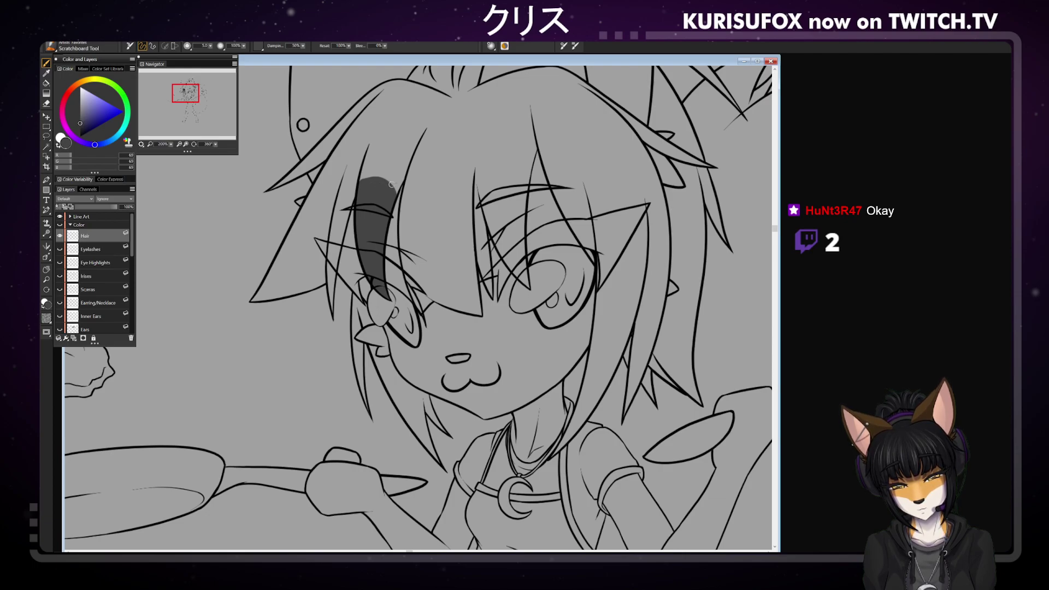
# Draw a dark gray boundary stroke across the upper fringe, from the left-hand side lock to the central lock's right edge
pyautogui.moveTo(362, 180); pyautogui.dragTo(483, 178)
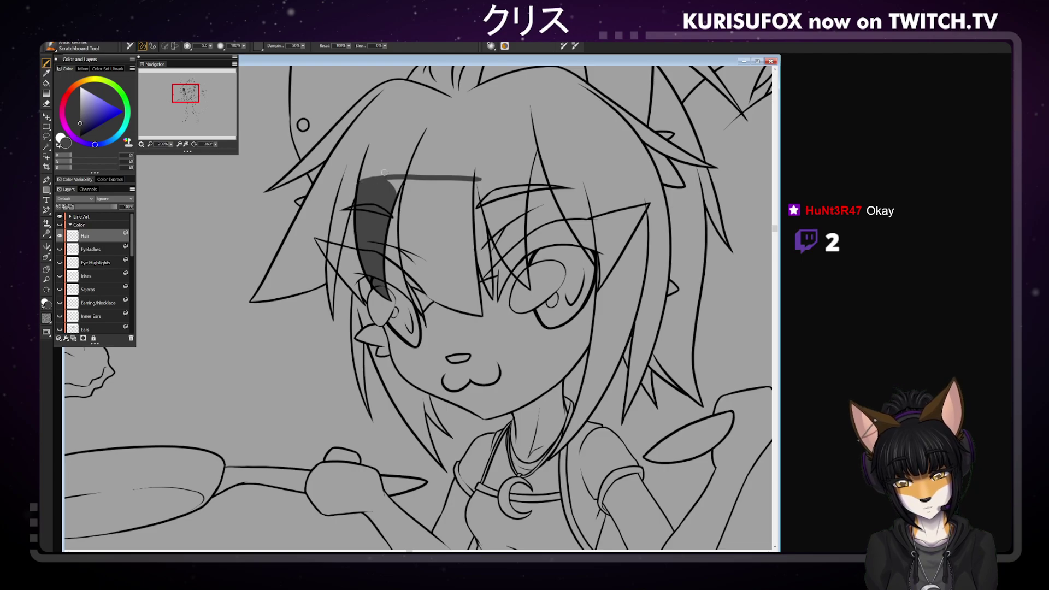
pyautogui.moveTo(358, 184); pyautogui.dragTo(265, 272)
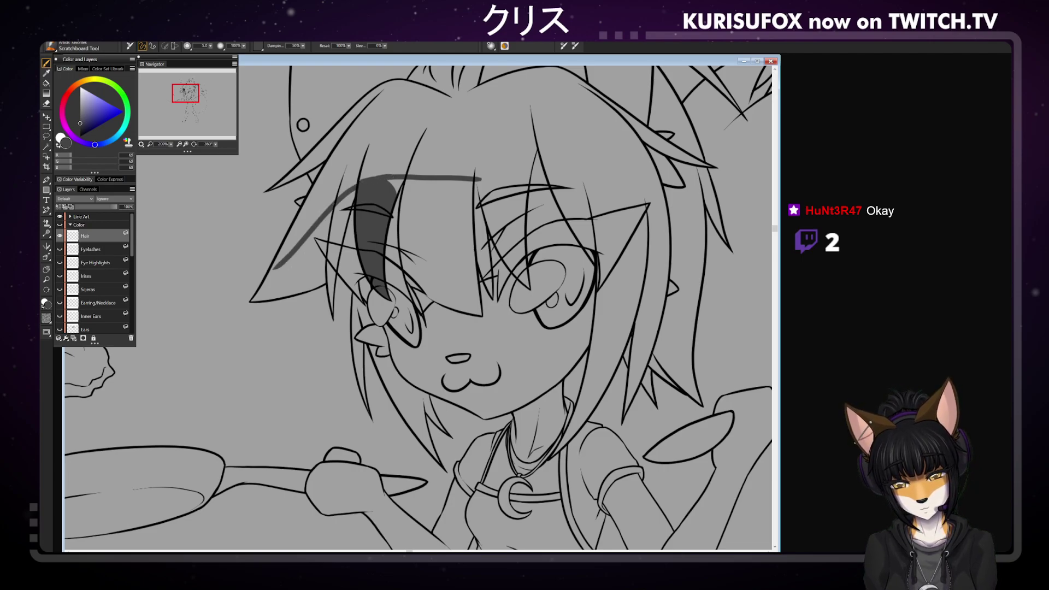
pyautogui.moveTo(336, 202); pyautogui.dragTo(416, 175)
pyautogui.hotkey('ctrl', 'z')
pyautogui.moveTo(338, 199)
pyautogui.mouseDown()
pyautogui.moveTo(419, 176)
pyautogui.moveTo(451, 179)
pyautogui.mouseUp()
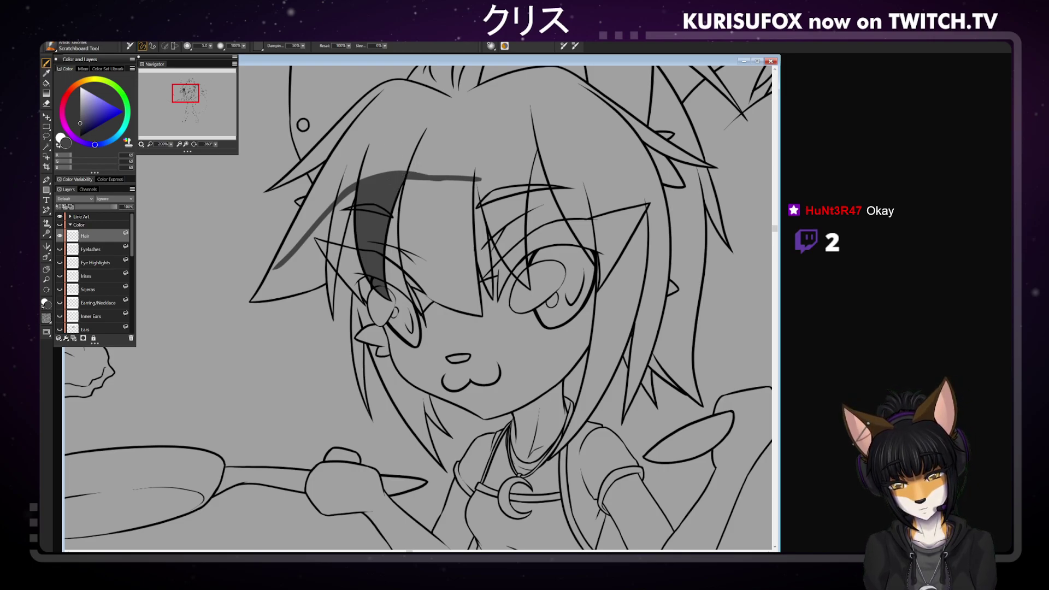
# Line the inside edges of the central fringe lock with dark gray, down its left side, along the tip and up the right
pyautogui.moveTo(408, 179)
pyautogui.mouseDown()
pyautogui.moveTo(402, 233)
pyautogui.moveTo(412, 250)
pyautogui.moveTo(412, 182)
pyautogui.moveTo(407, 282)
pyautogui.mouseUp()
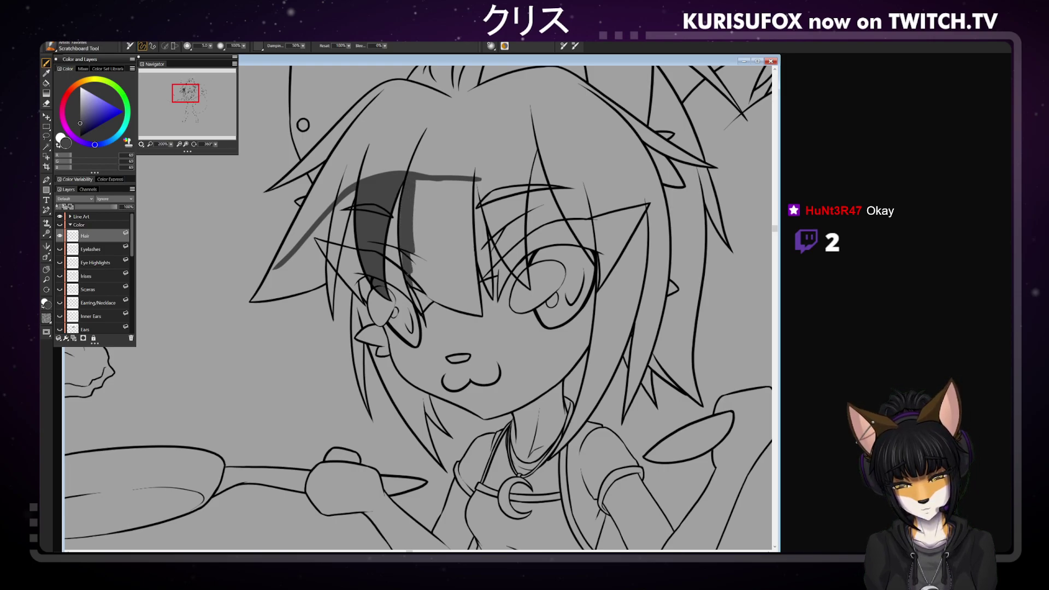
pyautogui.moveTo(411, 253)
pyautogui.mouseDown()
pyautogui.moveTo(416, 295)
pyautogui.moveTo(423, 289)
pyautogui.mouseUp()
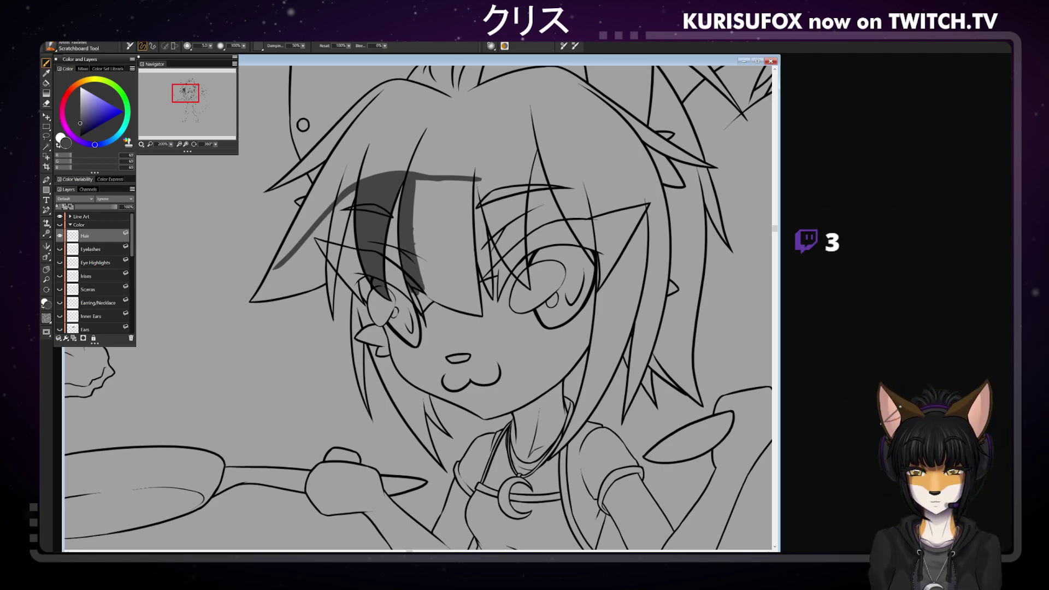
pyautogui.moveTo(416, 227); pyautogui.dragTo(420, 310)
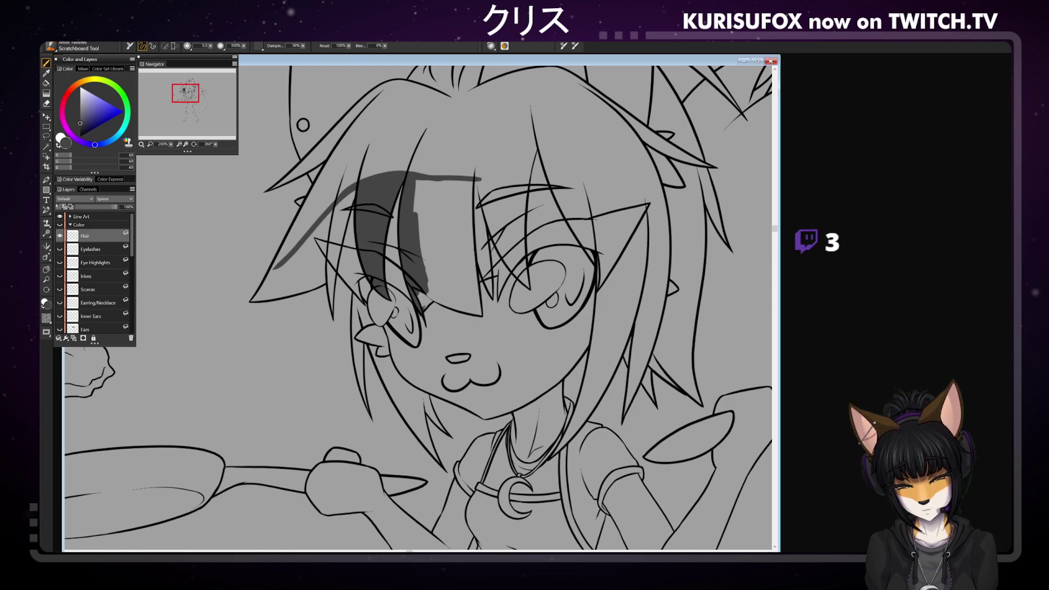
pyautogui.moveTo(436, 297); pyautogui.dragTo(420, 248)
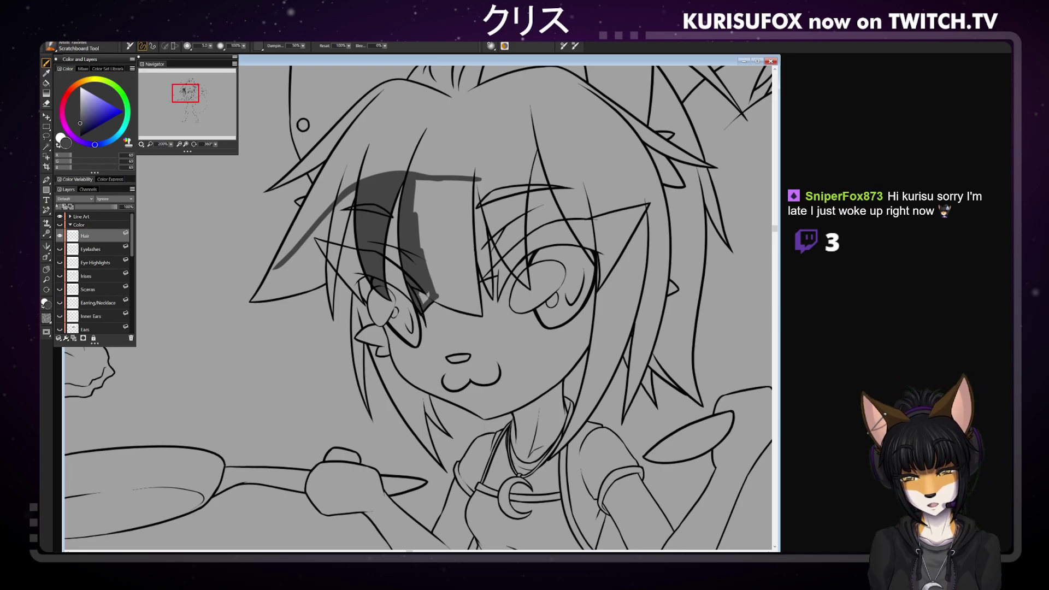
pyautogui.moveTo(422, 298); pyautogui.dragTo(427, 295)
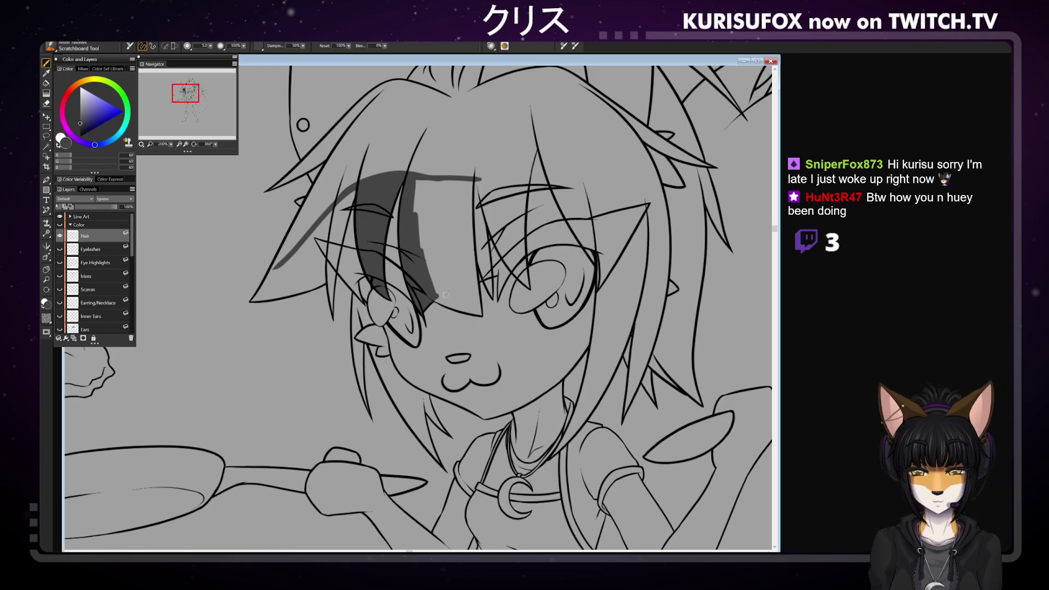
pyautogui.moveTo(435, 298)
pyautogui.mouseDown()
pyautogui.moveTo(467, 306)
pyautogui.moveTo(458, 307)
pyautogui.moveTo(475, 280)
pyautogui.moveTo(471, 244)
pyautogui.mouseUp()
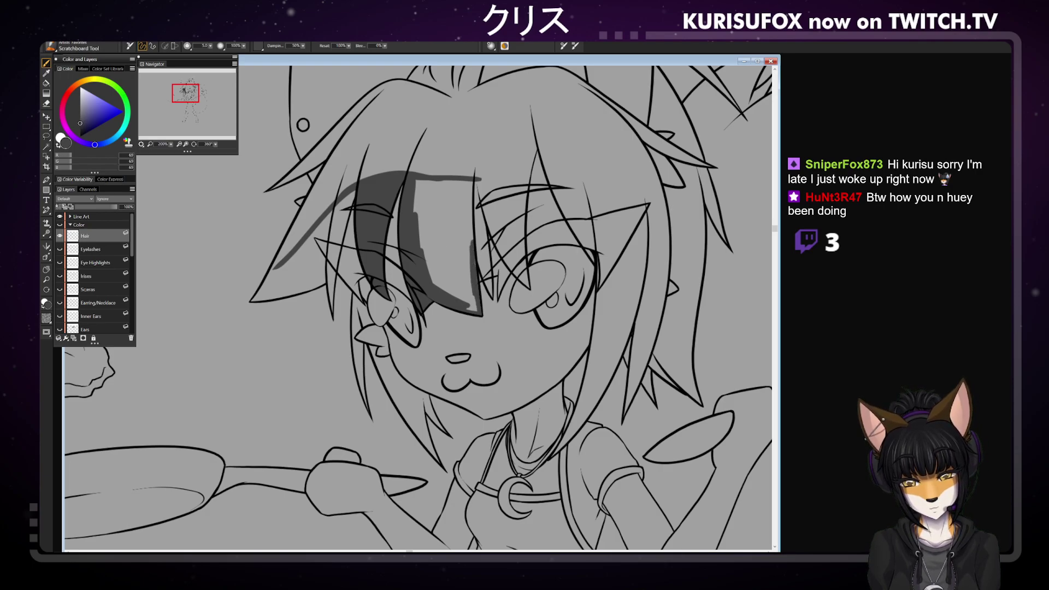
# Paint the lower half of the central fringe lock solid dark gray, including the leftover patch at its tip
pyautogui.press('n')
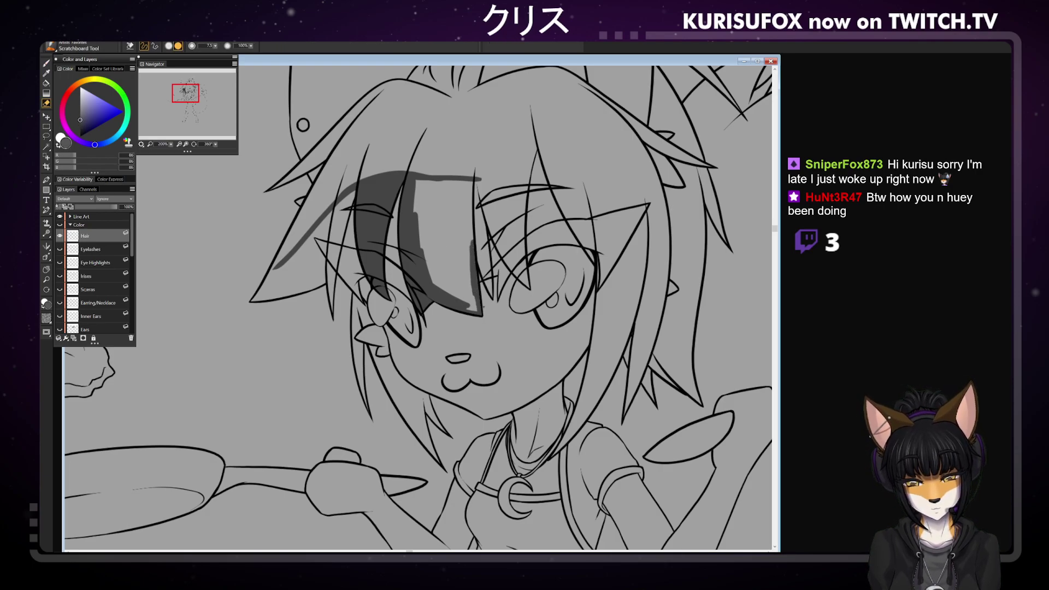
pyautogui.press('p')
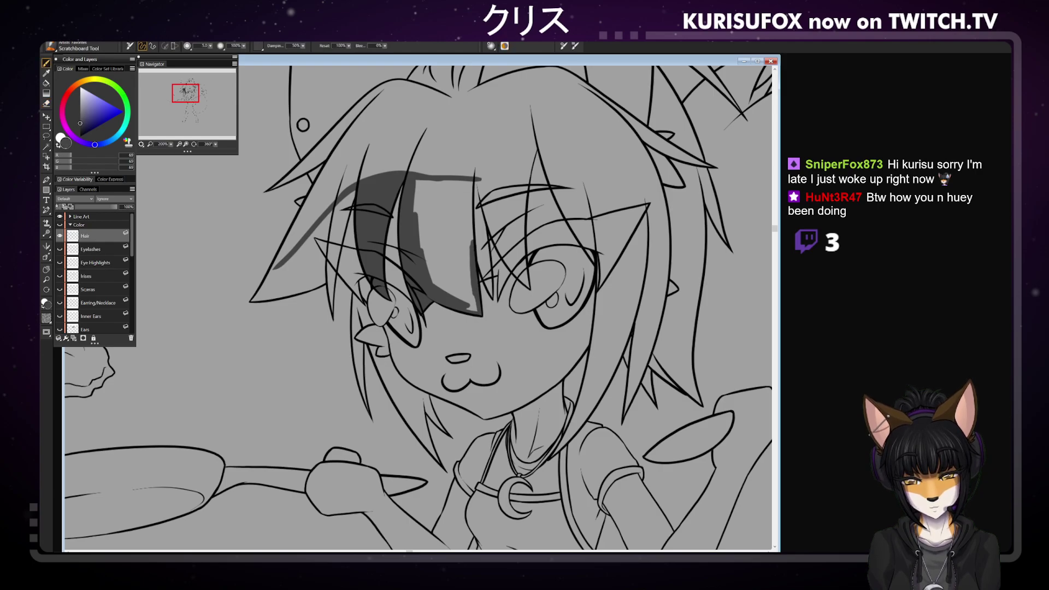
pyautogui.moveTo(414, 203)
pyautogui.mouseDown()
pyautogui.moveTo(432, 278)
pyautogui.moveTo(456, 295)
pyautogui.moveTo(473, 227)
pyautogui.moveTo(475, 299)
pyautogui.moveTo(457, 293)
pyautogui.moveTo(473, 250)
pyautogui.mouseUp()
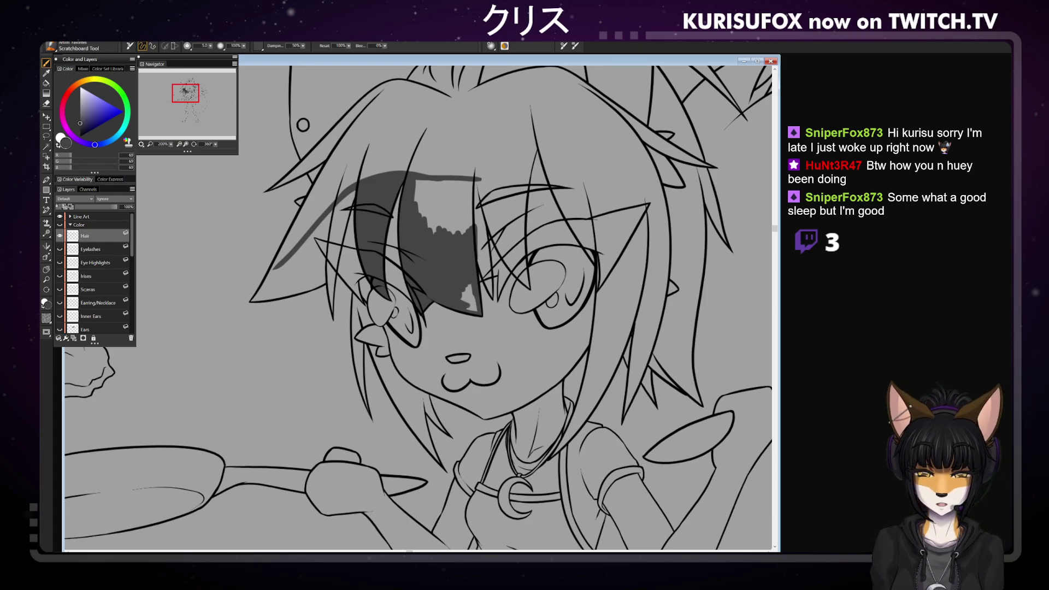
pyautogui.moveTo(462, 301)
pyautogui.mouseDown()
pyautogui.moveTo(466, 290)
pyautogui.moveTo(471, 305)
pyautogui.mouseUp()
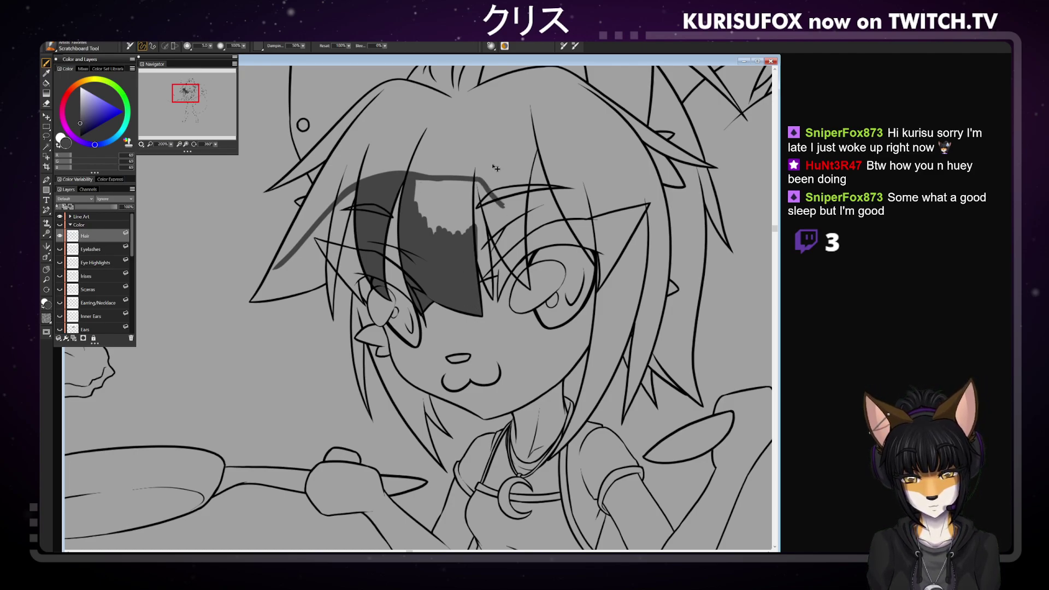
# Outline the crown of the hair from the right-hand fringe parting round to the left-hand side lock and flood-fill it dark gray
pyautogui.moveTo(473, 178)
pyautogui.mouseDown()
pyautogui.moveTo(514, 153)
pyautogui.moveTo(575, 140)
pyautogui.moveTo(540, 133)
pyautogui.moveTo(607, 204)
pyautogui.mouseUp()
pyautogui.hotkey('ctrl', 'z')
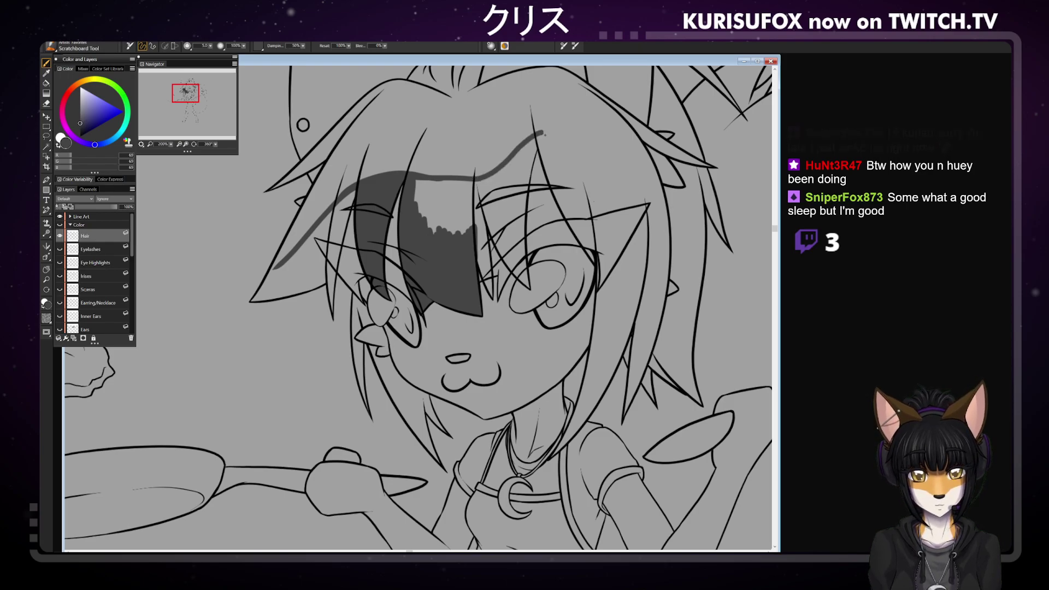
pyautogui.moveTo(541, 132)
pyautogui.mouseDown()
pyautogui.moveTo(653, 191)
pyautogui.moveTo(644, 223)
pyautogui.moveTo(623, 132)
pyautogui.moveTo(548, 77)
pyautogui.moveTo(403, 103)
pyautogui.moveTo(344, 143)
pyautogui.moveTo(292, 265)
pyautogui.mouseUp()
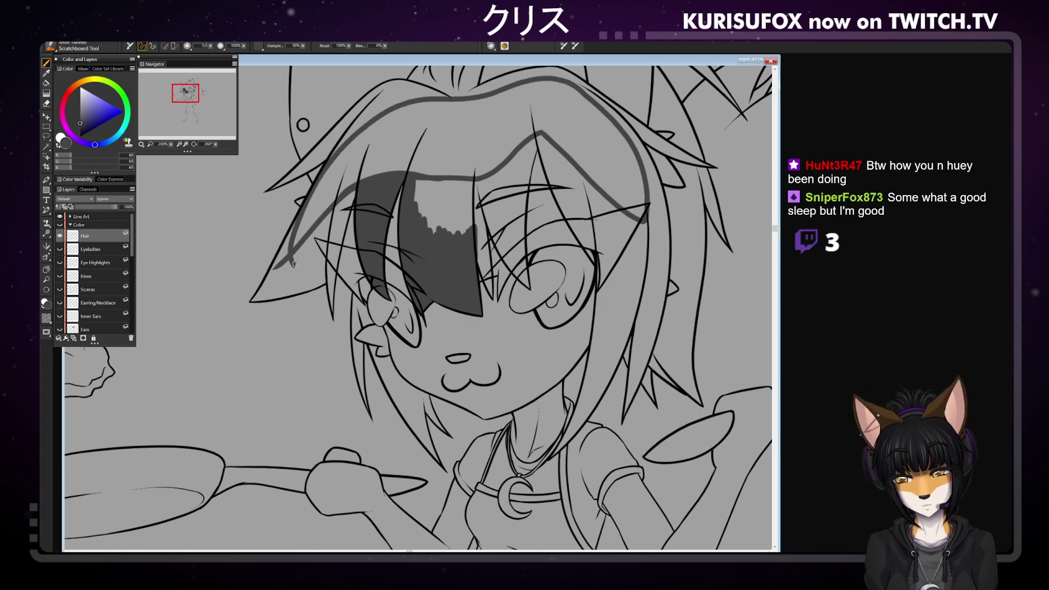
pyautogui.click(46, 82)
pyautogui.click(402, 119)
pyautogui.press('b')
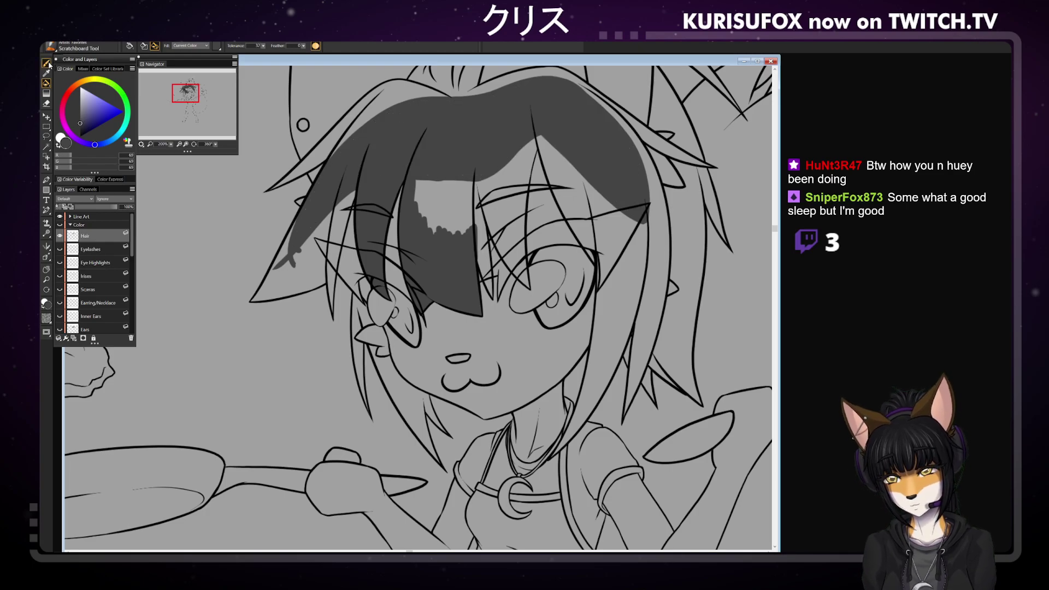
# Paint the remaining gap in the upper part of the central fringe lock dark gray
pyautogui.moveTo(417, 182)
pyautogui.mouseDown()
pyautogui.moveTo(432, 228)
pyautogui.moveTo(436, 185)
pyautogui.moveTo(443, 226)
pyautogui.mouseUp()
pyautogui.moveTo(452, 229)
pyautogui.mouseDown()
pyautogui.moveTo(464, 208)
pyautogui.moveTo(483, 213)
pyautogui.moveTo(481, 175)
pyautogui.moveTo(485, 282)
pyautogui.moveTo(478, 244)
pyautogui.mouseUp()
pyautogui.hotkey('ctrl', 'z')
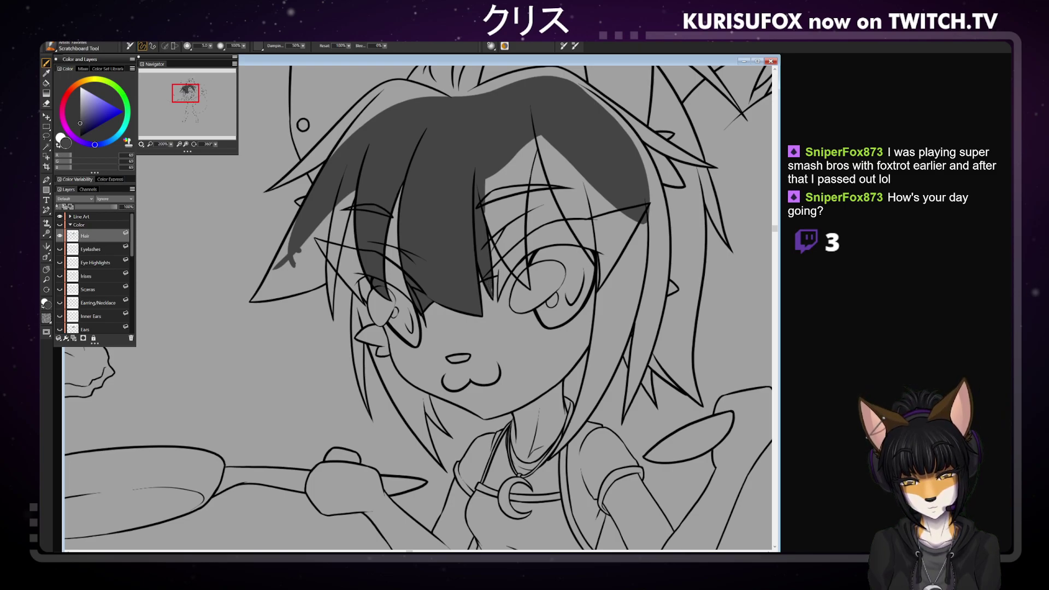
# Paint the fringe lock just right of the central one solid dark gray, from the parting down to its tip over the eye
pyautogui.moveTo(491, 294); pyautogui.dragTo(489, 299)
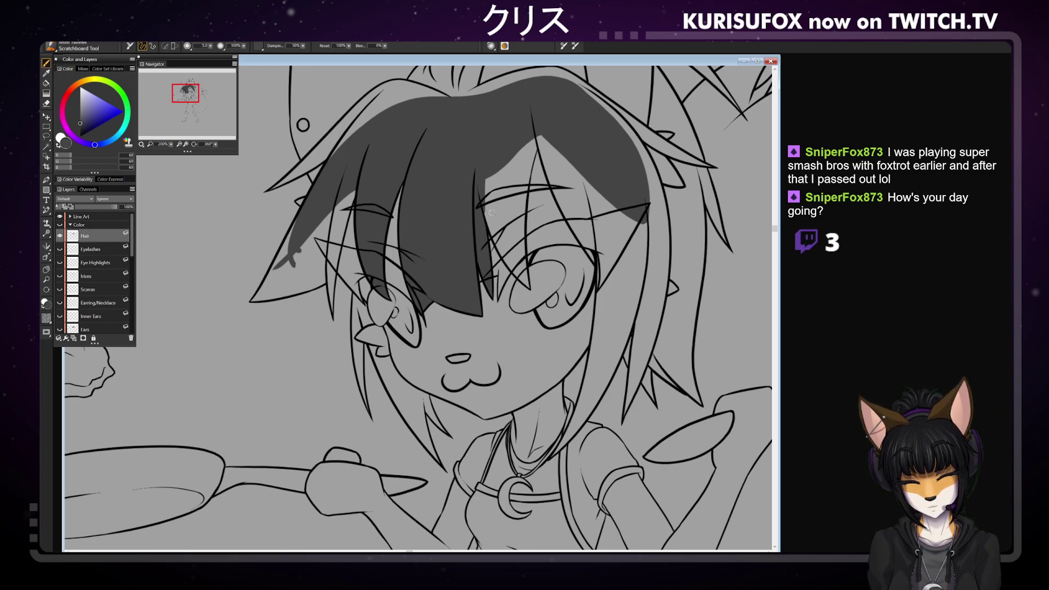
pyautogui.moveTo(487, 207); pyautogui.dragTo(514, 271)
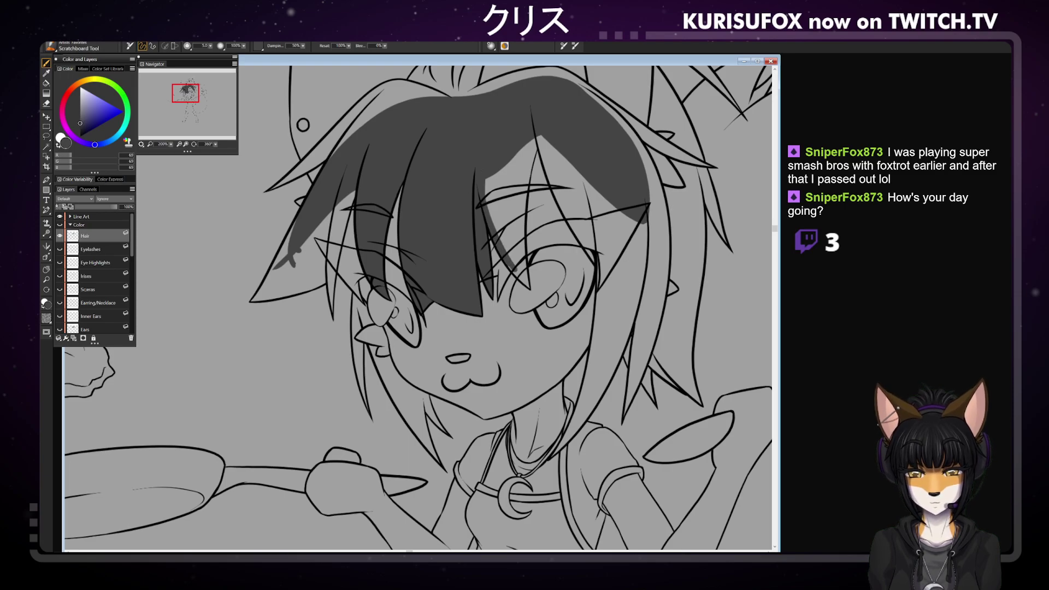
pyautogui.moveTo(486, 180)
pyautogui.mouseDown()
pyautogui.moveTo(511, 262)
pyautogui.moveTo(511, 246)
pyautogui.mouseUp()
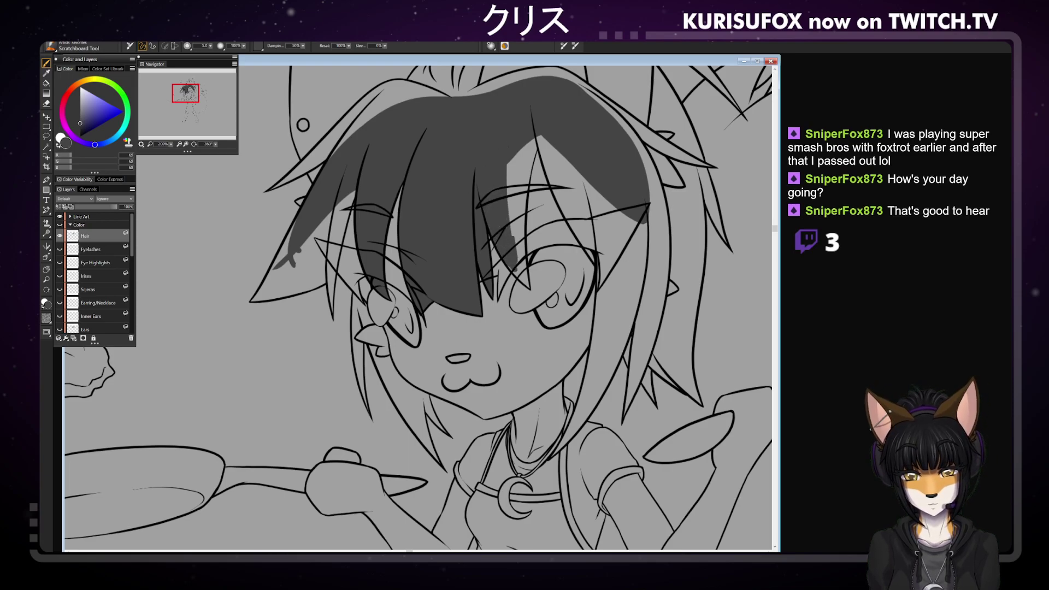
pyautogui.moveTo(508, 158)
pyautogui.mouseDown()
pyautogui.moveTo(518, 260)
pyautogui.moveTo(525, 183)
pyautogui.mouseUp()
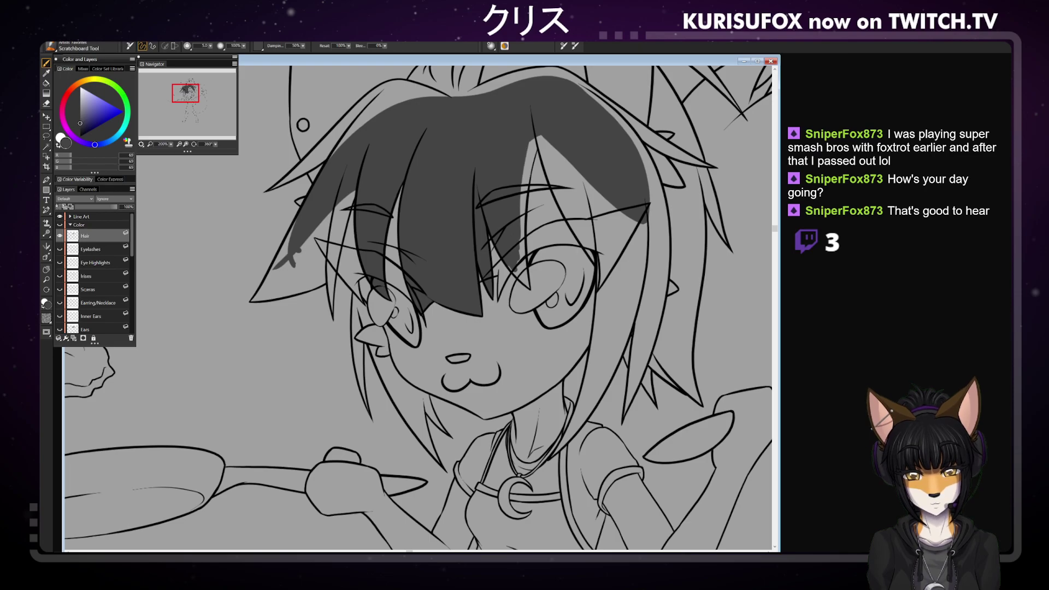
pyautogui.moveTo(529, 139); pyautogui.dragTo(525, 190)
pyautogui.moveTo(538, 131); pyautogui.dragTo(523, 192)
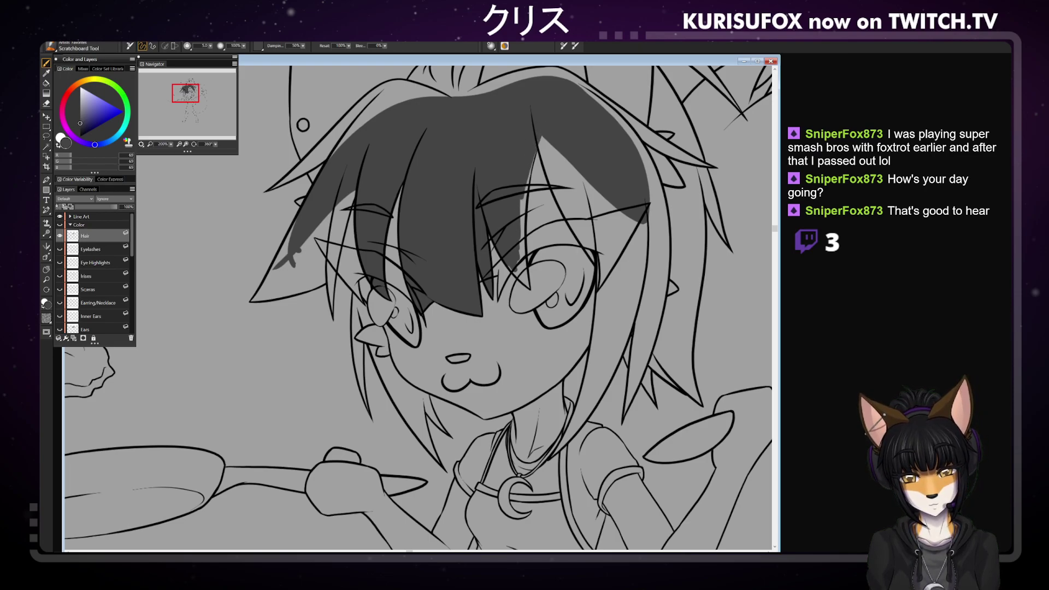
pyautogui.moveTo(534, 153); pyautogui.dragTo(530, 172)
pyautogui.moveTo(530, 171); pyautogui.dragTo(519, 278)
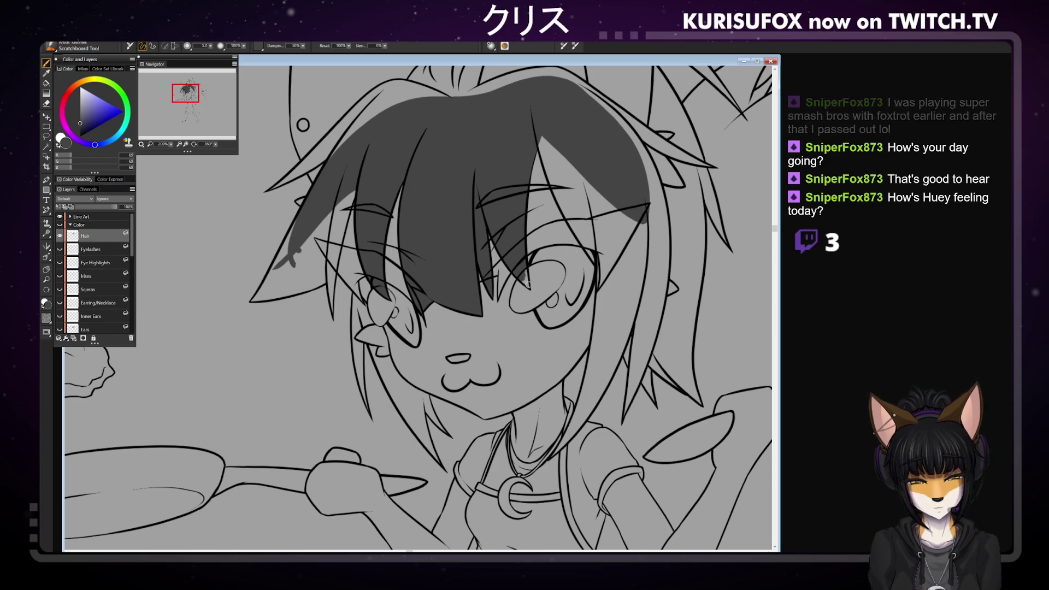
pyautogui.moveTo(526, 274); pyautogui.dragTo(528, 290)
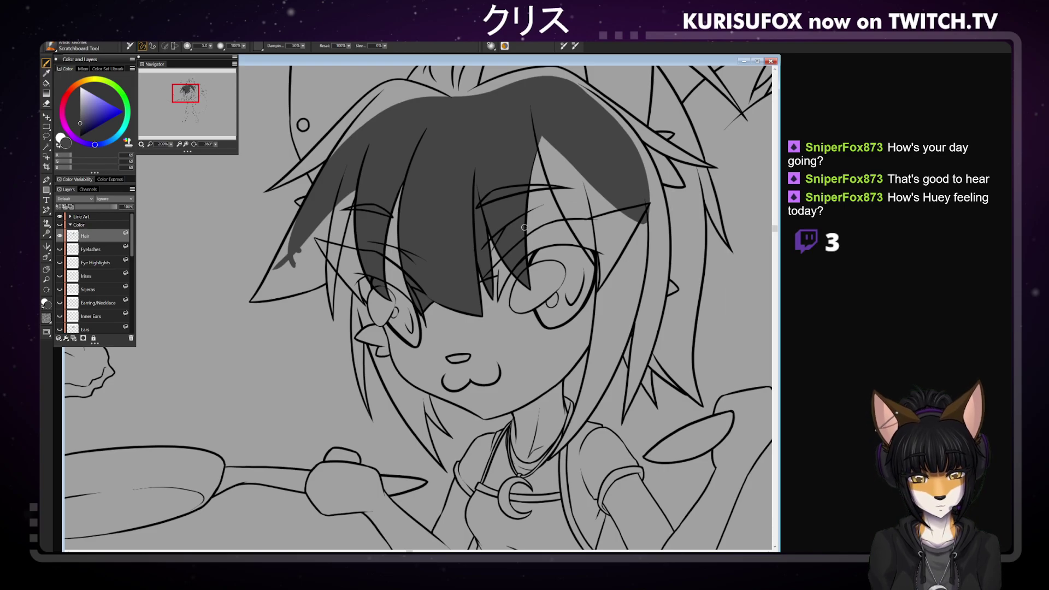
pyautogui.press('n')
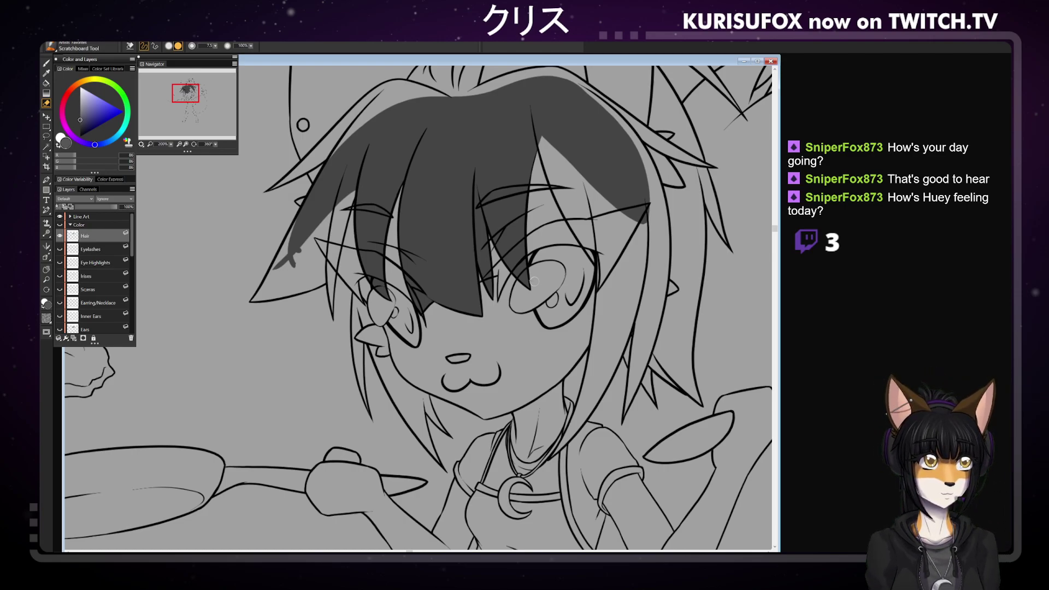
# Paint the rest of the large pointed side lock on the left of the head solid dark gray out to its tip
pyautogui.press('b')
pyautogui.keyDown('alt'); pyautogui.click(308, 231); pyautogui.keyUp('alt')
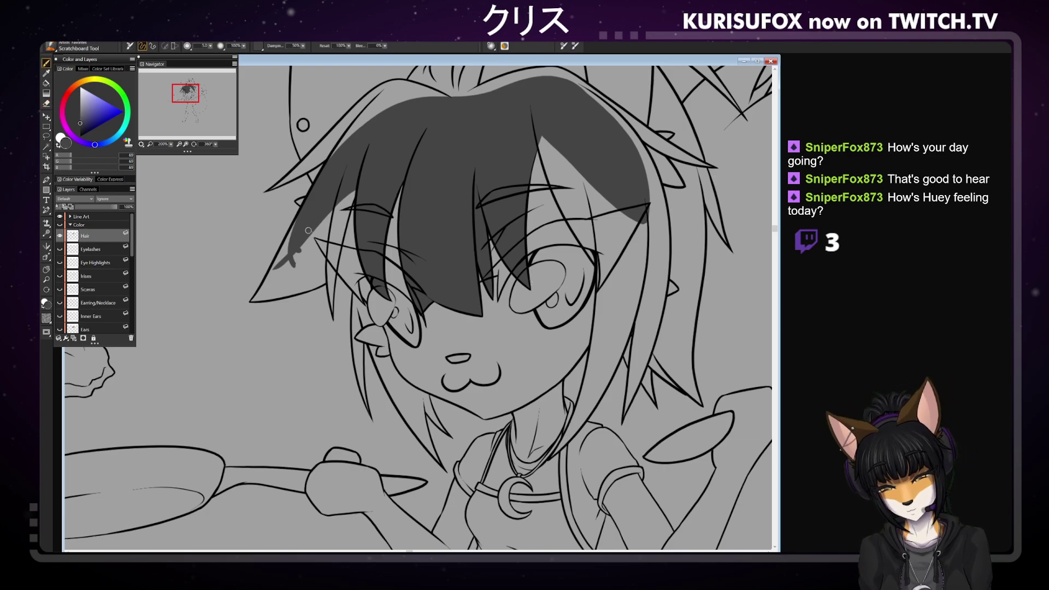
pyautogui.moveTo(264, 290); pyautogui.dragTo(285, 255)
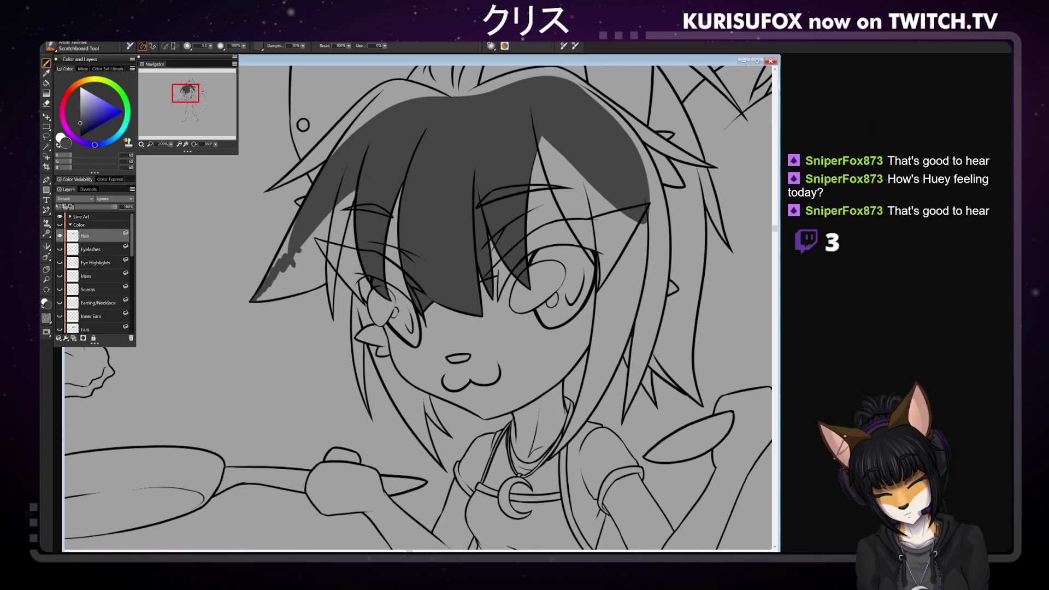
pyautogui.moveTo(270, 277); pyautogui.dragTo(293, 229)
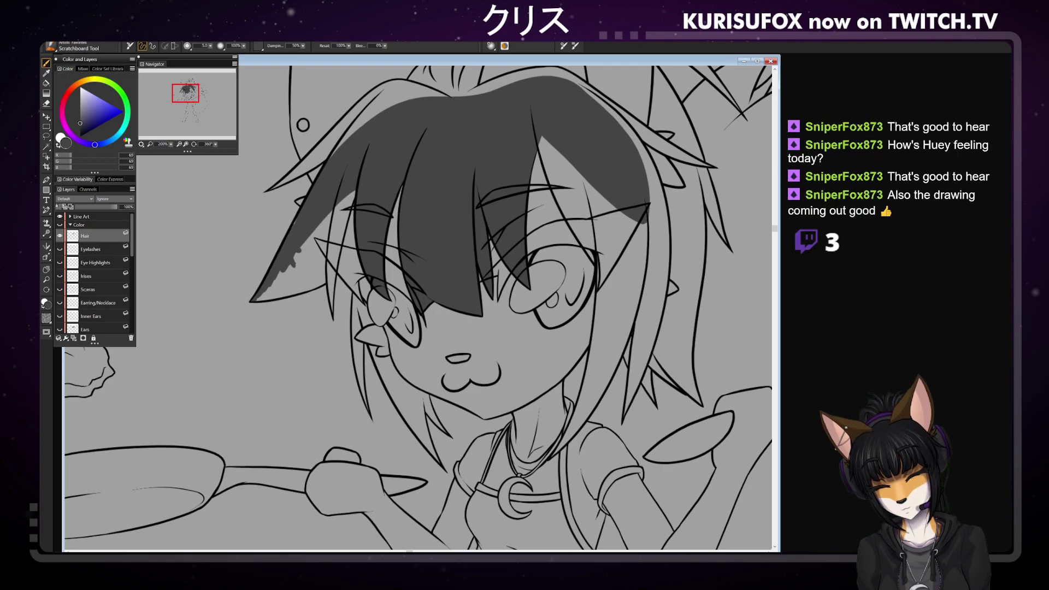
pyautogui.moveTo(263, 290)
pyautogui.mouseDown()
pyautogui.moveTo(258, 300)
pyautogui.moveTo(326, 280)
pyautogui.mouseUp()
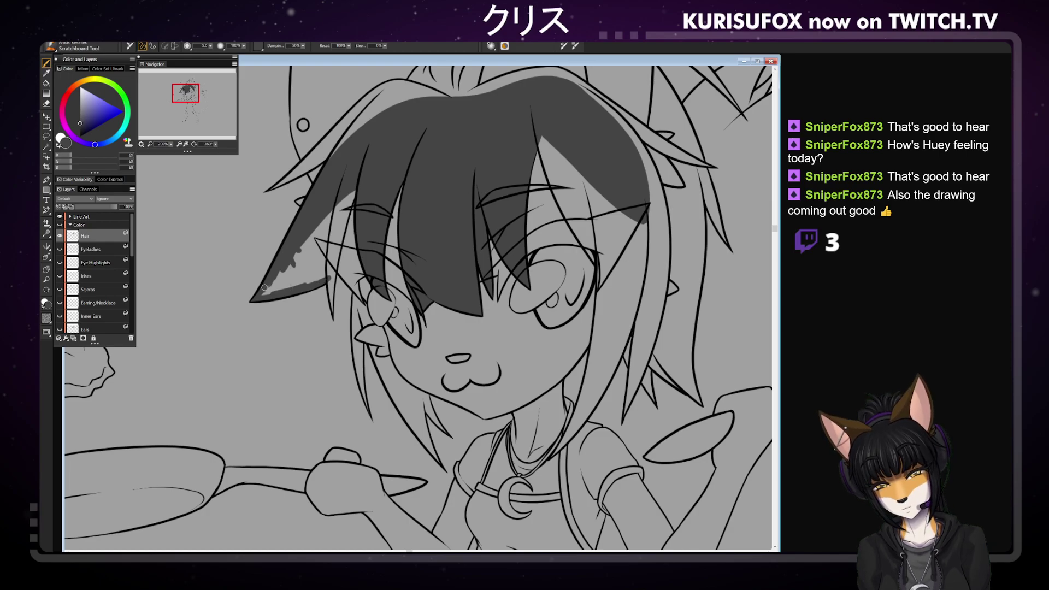
pyautogui.moveTo(275, 287)
pyautogui.mouseDown()
pyautogui.moveTo(345, 199)
pyautogui.moveTo(342, 224)
pyautogui.moveTo(348, 194)
pyautogui.moveTo(337, 251)
pyautogui.mouseUp()
pyautogui.moveTo(347, 216); pyautogui.dragTo(331, 284)
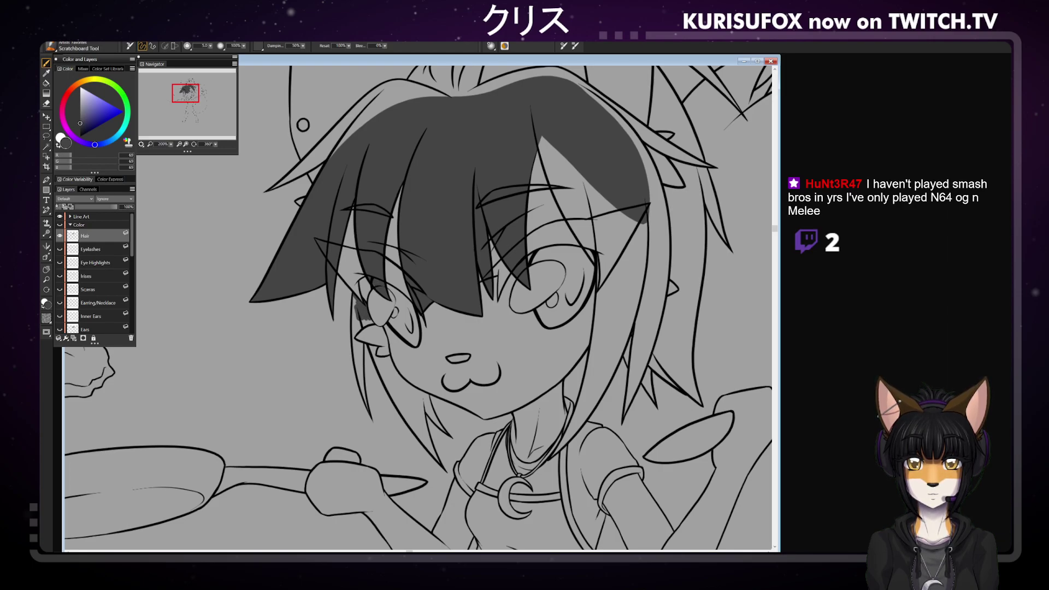
# Fill the hair beside the left eye and the thin strand hanging below it with dark gray
pyautogui.moveTo(356, 317)
pyautogui.mouseDown()
pyautogui.moveTo(354, 332)
pyautogui.moveTo(365, 320)
pyautogui.mouseUp()
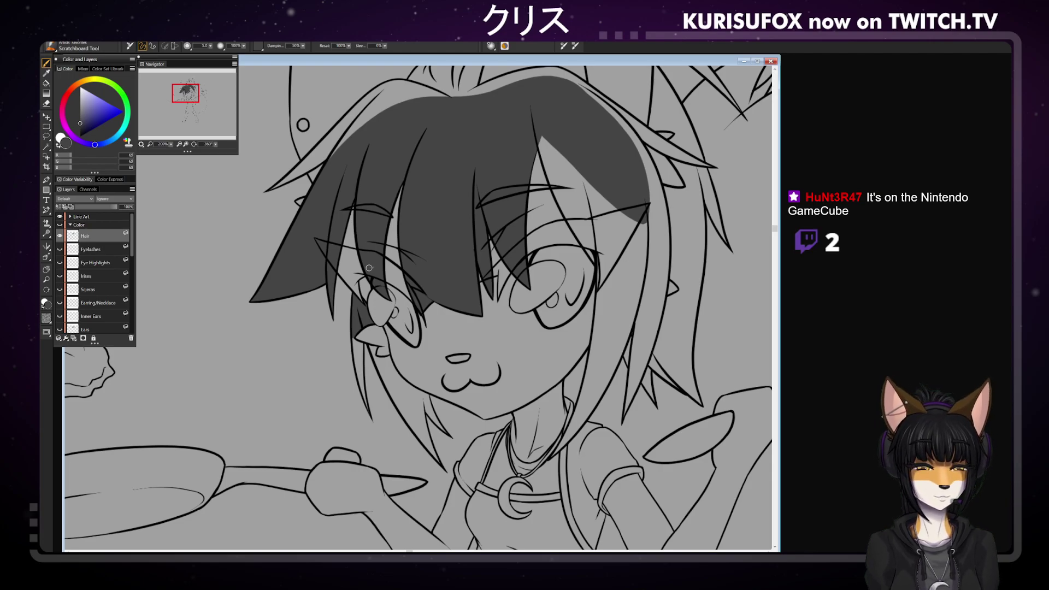
pyautogui.moveTo(355, 338); pyautogui.dragTo(360, 380)
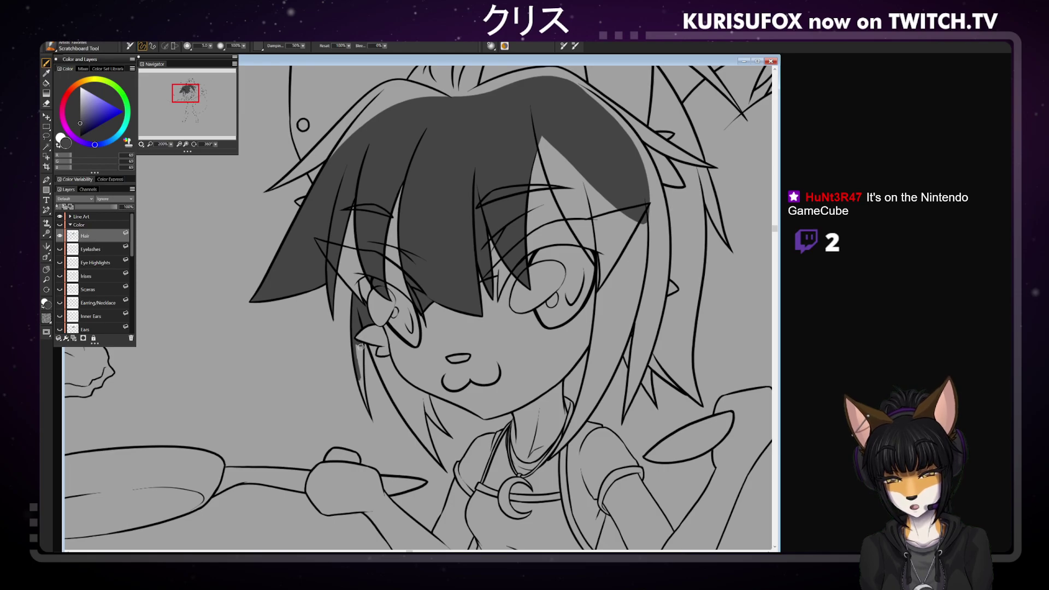
pyautogui.moveTo(360, 346); pyautogui.dragTo(363, 391)
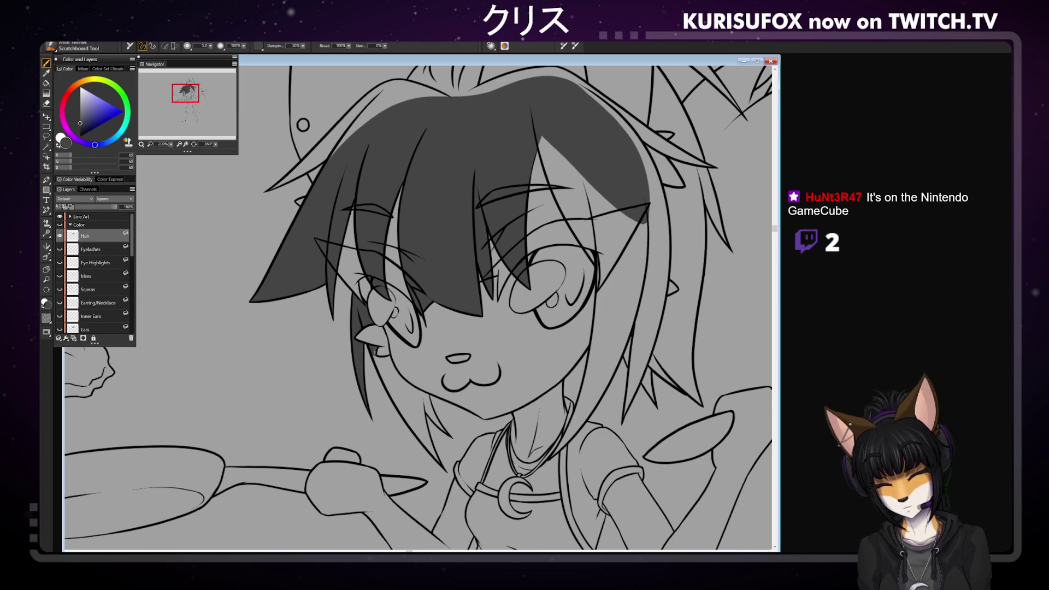
# Paint the long lock under the left cheek dark gray, including its small second tip beside the chin
pyautogui.moveTo(376, 358); pyautogui.dragTo(383, 375)
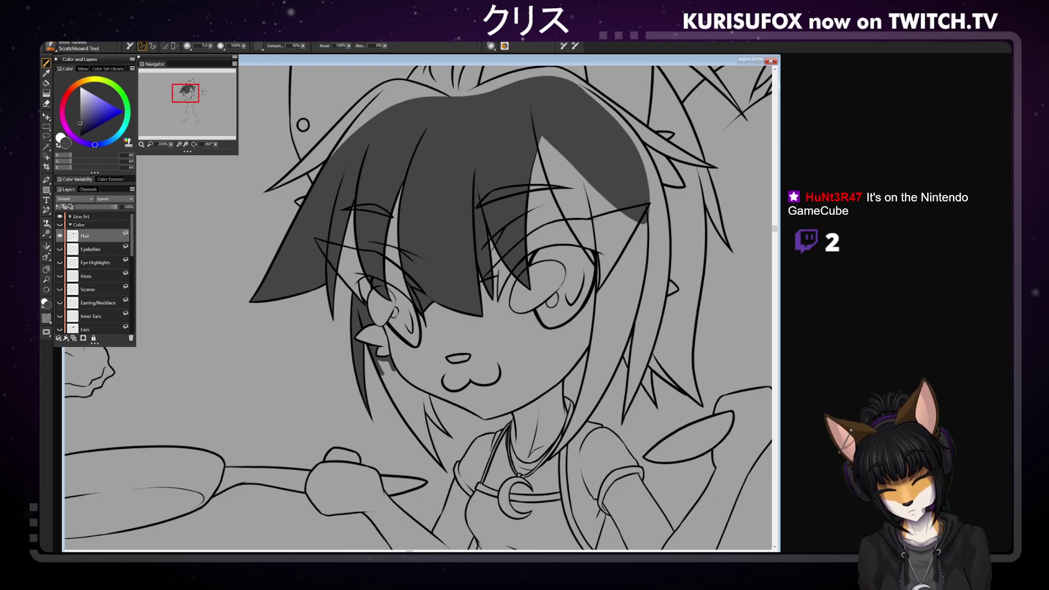
pyautogui.moveTo(382, 373)
pyautogui.mouseDown()
pyautogui.moveTo(398, 402)
pyautogui.moveTo(381, 362)
pyautogui.moveTo(401, 393)
pyautogui.moveTo(426, 397)
pyautogui.moveTo(406, 420)
pyautogui.moveTo(404, 410)
pyautogui.moveTo(412, 423)
pyautogui.moveTo(410, 404)
pyautogui.moveTo(425, 416)
pyautogui.moveTo(418, 404)
pyautogui.moveTo(424, 432)
pyautogui.mouseUp()
pyautogui.moveTo(413, 389)
pyautogui.mouseDown()
pyautogui.moveTo(428, 438)
pyautogui.moveTo(398, 387)
pyautogui.moveTo(433, 455)
pyautogui.mouseUp()
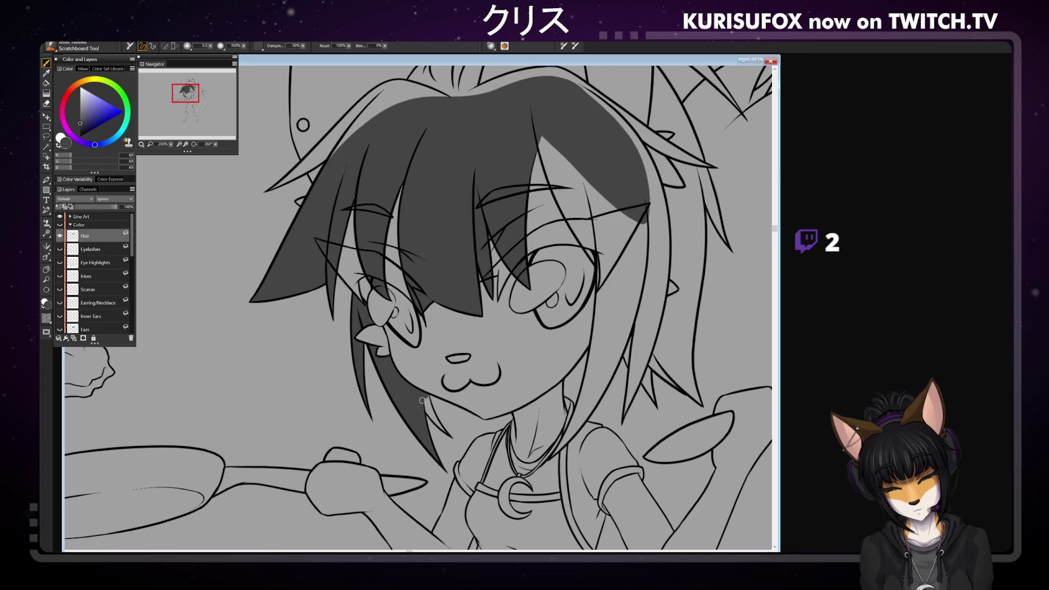
pyautogui.moveTo(422, 400); pyautogui.dragTo(441, 427)
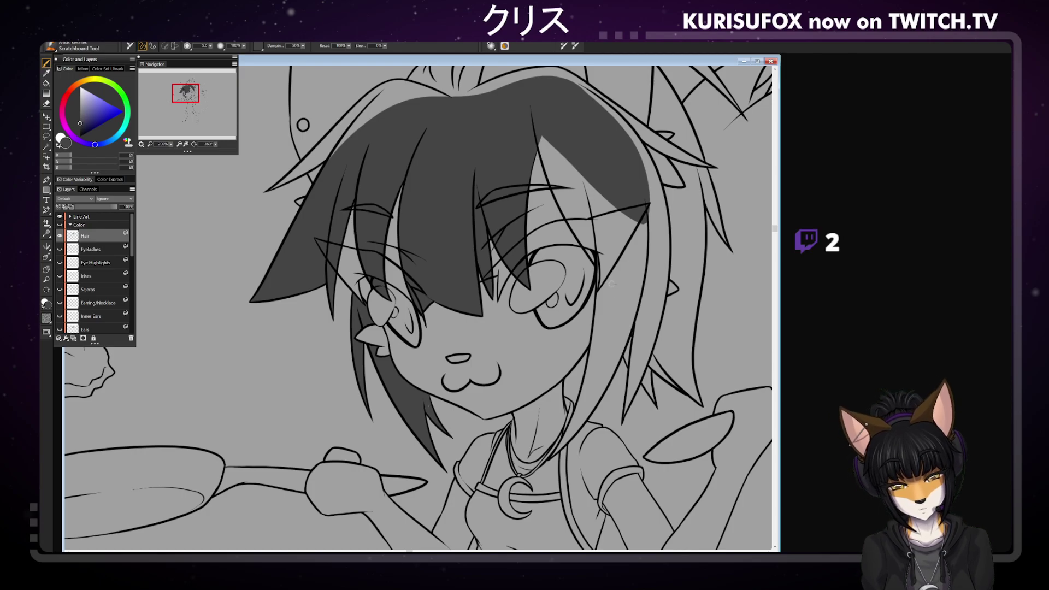
# Paint the fringe lock right of the parting dark gray, sweeping down past the outer corner of the right eye
pyautogui.moveTo(542, 138); pyautogui.dragTo(584, 249)
pyautogui.hotkey('ctrl', 'z')
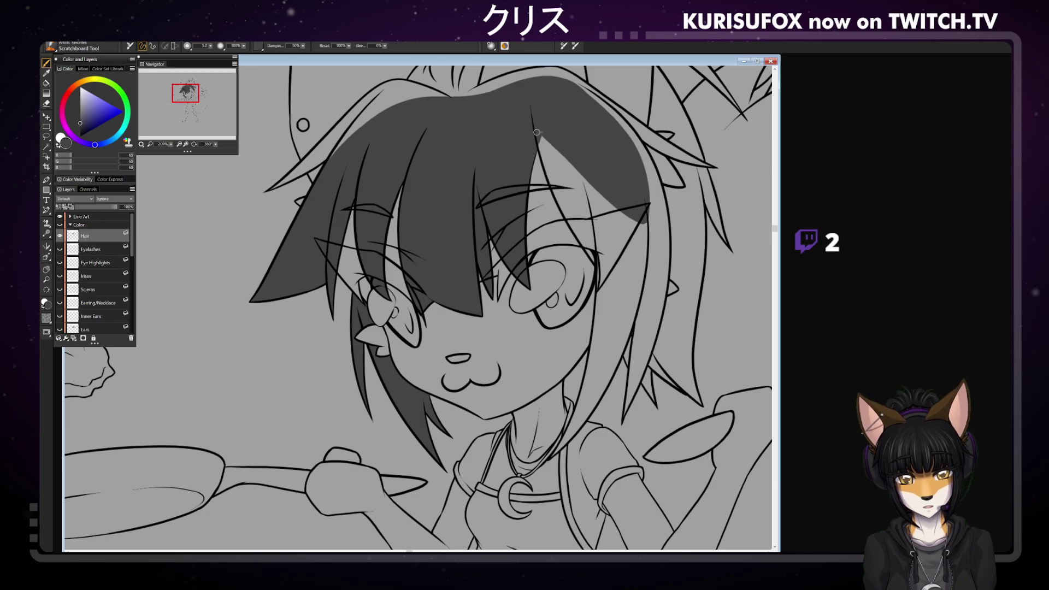
pyautogui.moveTo(538, 132)
pyautogui.mouseDown()
pyautogui.moveTo(572, 229)
pyautogui.moveTo(605, 273)
pyautogui.moveTo(545, 140)
pyautogui.mouseUp()
pyautogui.moveTo(595, 251); pyautogui.dragTo(546, 140)
pyautogui.moveTo(580, 220); pyautogui.dragTo(620, 284)
pyautogui.moveTo(552, 145); pyautogui.dragTo(622, 289)
pyautogui.moveTo(568, 161)
pyautogui.mouseDown()
pyautogui.moveTo(623, 276)
pyautogui.moveTo(613, 247)
pyautogui.mouseUp()
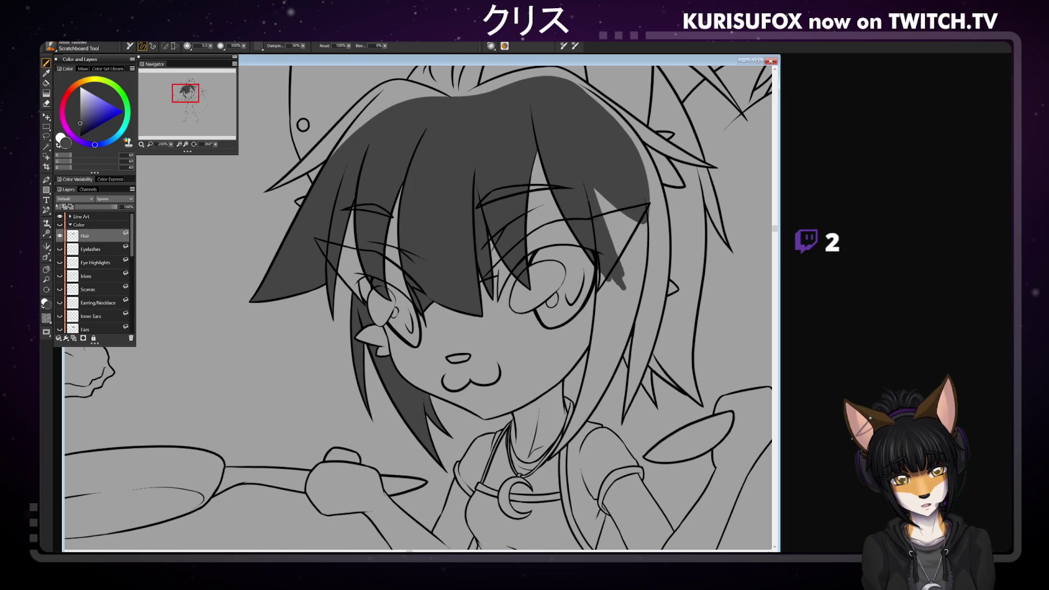
# Fill the remaining gap at the root of the right side lock and extend the dark gray along the upper-left crown edge
pyautogui.moveTo(595, 190); pyautogui.dragTo(626, 277)
pyautogui.moveTo(619, 210)
pyautogui.mouseDown()
pyautogui.moveTo(625, 284)
pyautogui.moveTo(637, 274)
pyautogui.mouseUp()
pyautogui.moveTo(639, 224)
pyautogui.mouseDown()
pyautogui.moveTo(634, 286)
pyautogui.moveTo(643, 259)
pyautogui.mouseUp()
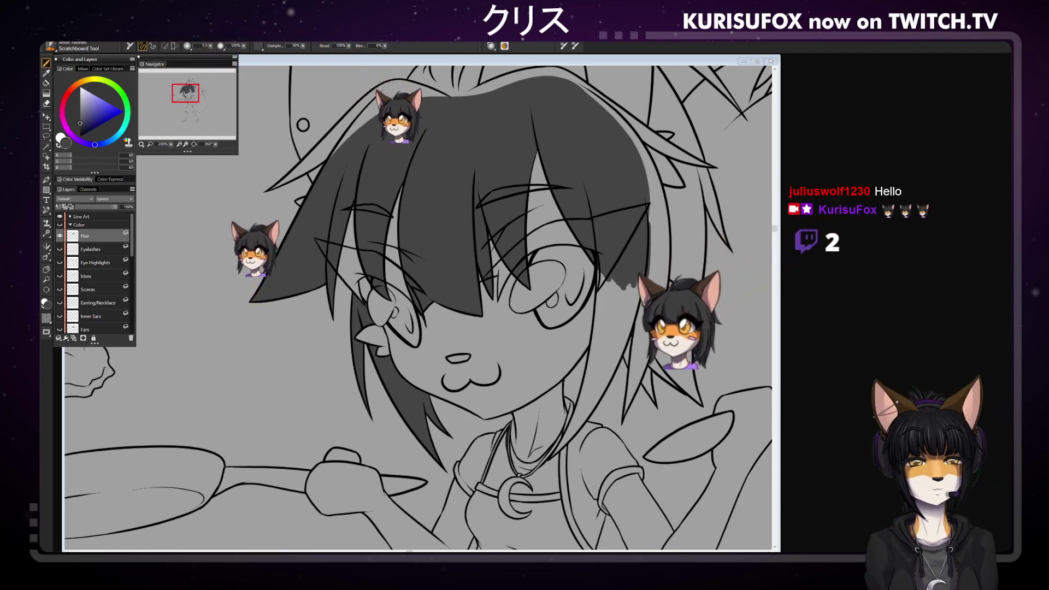
pyautogui.moveTo(334, 153)
pyautogui.mouseDown()
pyautogui.moveTo(363, 114)
pyautogui.moveTo(408, 92)
pyautogui.mouseUp()
# Paint the long right side lock beside the cheek solid dark gray down to its tip at the shoulder
pyautogui.moveTo(603, 273)
pyautogui.mouseDown()
pyautogui.moveTo(593, 353)
pyautogui.moveTo(602, 336)
pyautogui.mouseUp()
pyautogui.moveTo(593, 345); pyautogui.dragTo(592, 356)
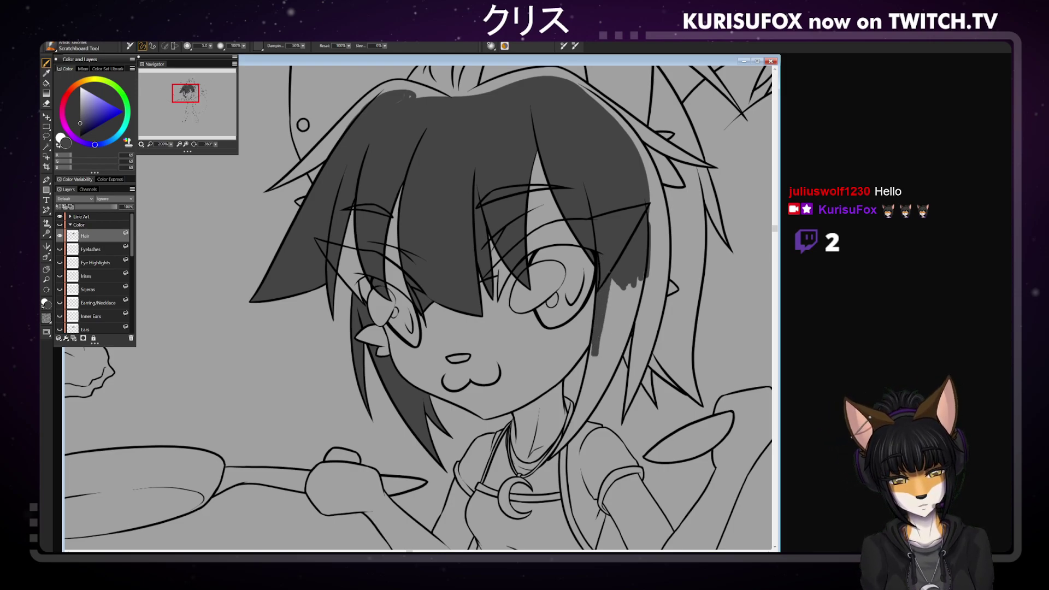
pyautogui.moveTo(610, 279); pyautogui.dragTo(596, 363)
pyautogui.moveTo(616, 282); pyautogui.dragTo(601, 361)
pyautogui.moveTo(617, 287); pyautogui.dragTo(604, 361)
pyautogui.moveTo(622, 287)
pyautogui.mouseDown()
pyautogui.moveTo(601, 368)
pyautogui.moveTo(628, 333)
pyautogui.moveTo(634, 316)
pyautogui.moveTo(613, 363)
pyautogui.moveTo(584, 382)
pyautogui.mouseUp()
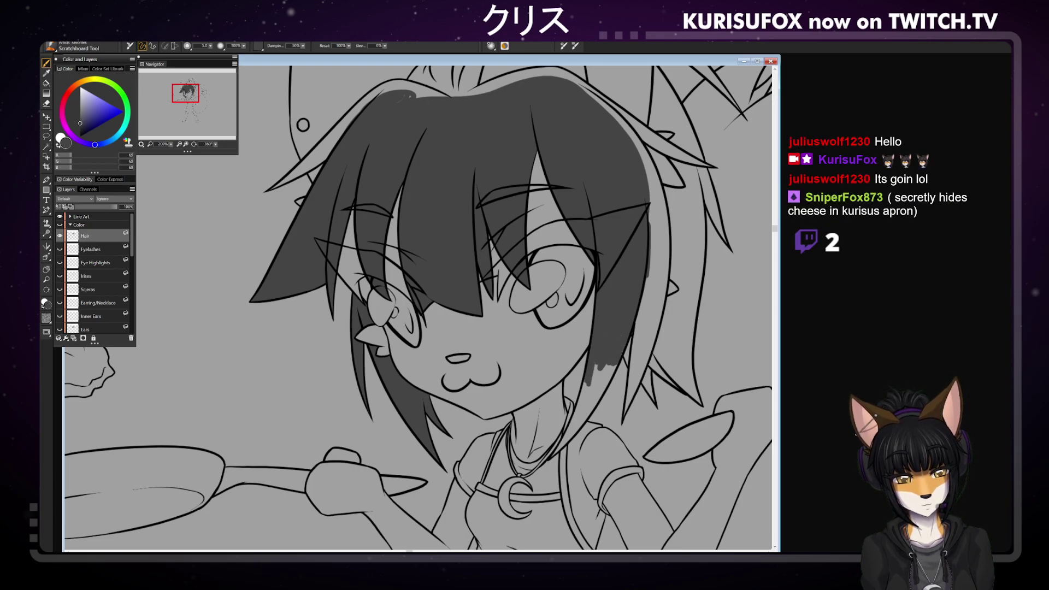
pyautogui.hotkey('ctrl', 'z')
pyautogui.hotkey('ctrl', 'z')
pyautogui.moveTo(597, 333)
pyautogui.mouseDown()
pyautogui.moveTo(580, 410)
pyautogui.moveTo(605, 367)
pyautogui.moveTo(584, 413)
pyautogui.moveTo(609, 363)
pyautogui.moveTo(584, 415)
pyautogui.mouseUp()
pyautogui.moveTo(614, 354)
pyautogui.mouseDown()
pyautogui.moveTo(593, 405)
pyautogui.moveTo(617, 356)
pyautogui.moveTo(562, 439)
pyautogui.moveTo(576, 410)
pyautogui.mouseUp()
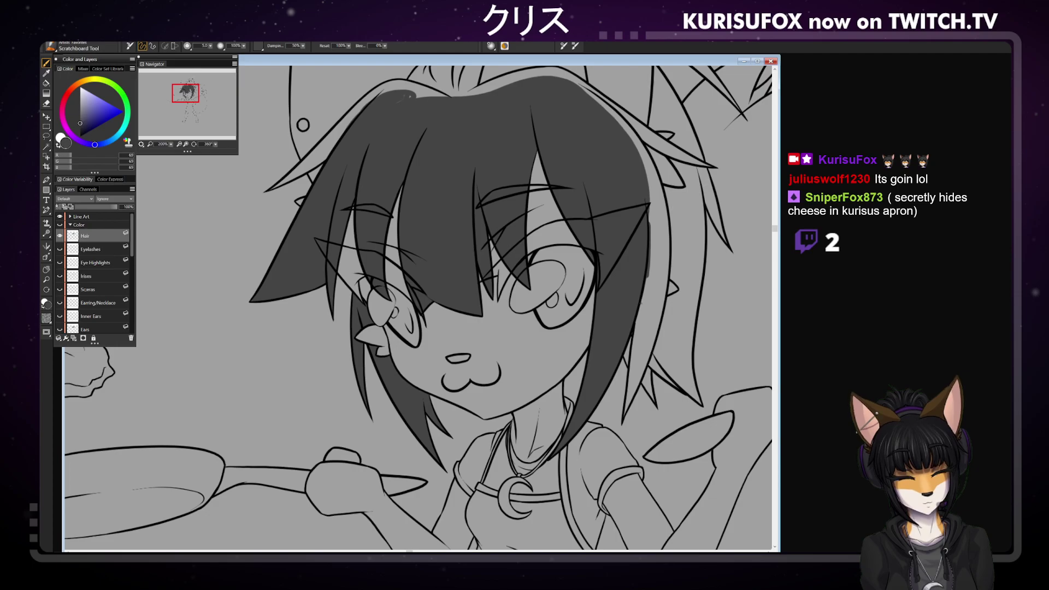
# Paint the back hair strands behind the right side lock dark gray, down into their pointed tips
pyautogui.moveTo(641, 299)
pyautogui.mouseDown()
pyautogui.moveTo(635, 341)
pyautogui.moveTo(650, 246)
pyautogui.moveTo(649, 314)
pyautogui.mouseUp()
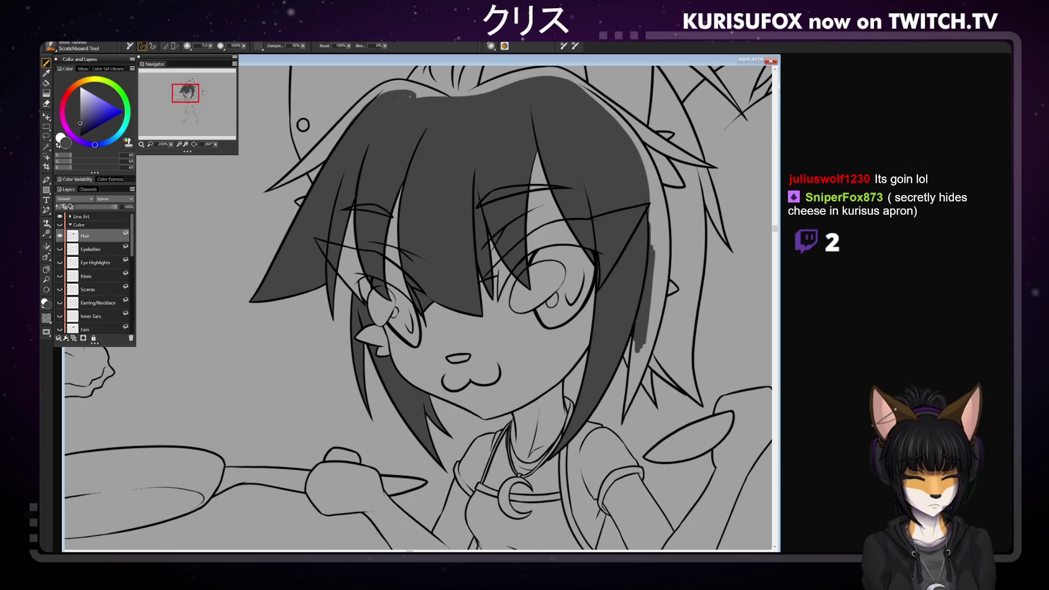
pyautogui.moveTo(654, 240)
pyautogui.mouseDown()
pyautogui.moveTo(648, 335)
pyautogui.moveTo(661, 245)
pyautogui.moveTo(661, 304)
pyautogui.moveTo(654, 332)
pyautogui.moveTo(634, 341)
pyautogui.moveTo(632, 368)
pyautogui.moveTo(649, 349)
pyautogui.moveTo(666, 378)
pyautogui.mouseUp()
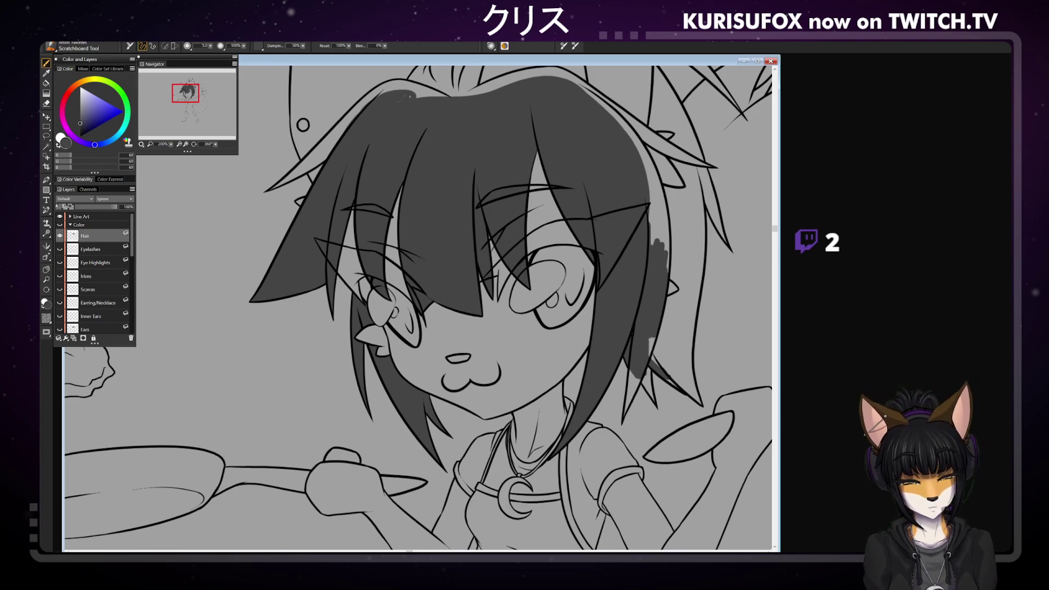
pyautogui.moveTo(654, 354)
pyautogui.mouseDown()
pyautogui.moveTo(686, 390)
pyautogui.moveTo(659, 355)
pyautogui.moveTo(683, 382)
pyautogui.moveTo(663, 336)
pyautogui.moveTo(647, 389)
pyautogui.mouseUp()
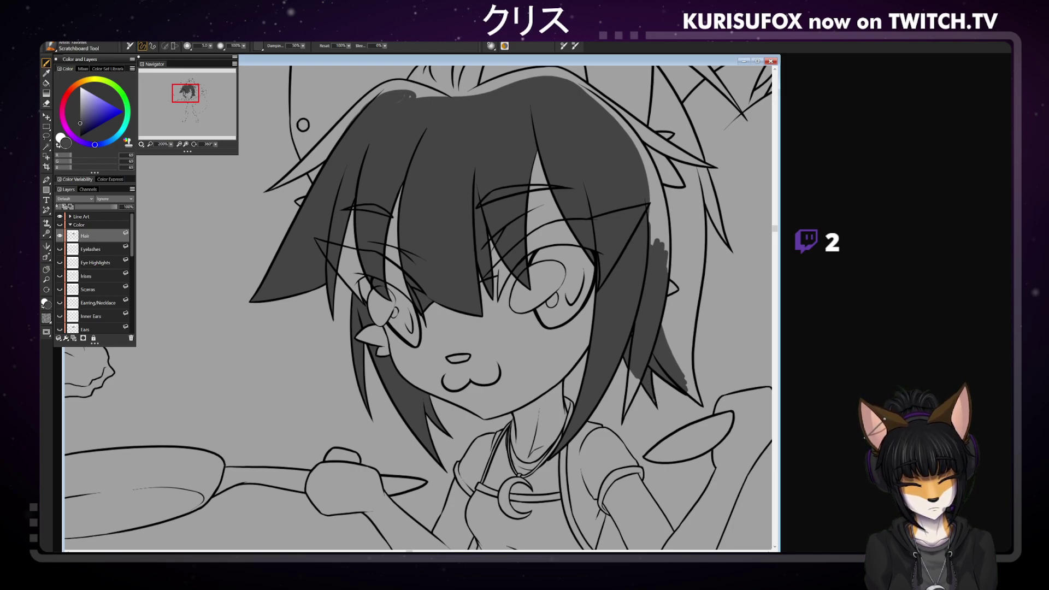
pyautogui.moveTo(632, 370); pyautogui.dragTo(633, 396)
pyautogui.hotkey('ctrl', 'z')
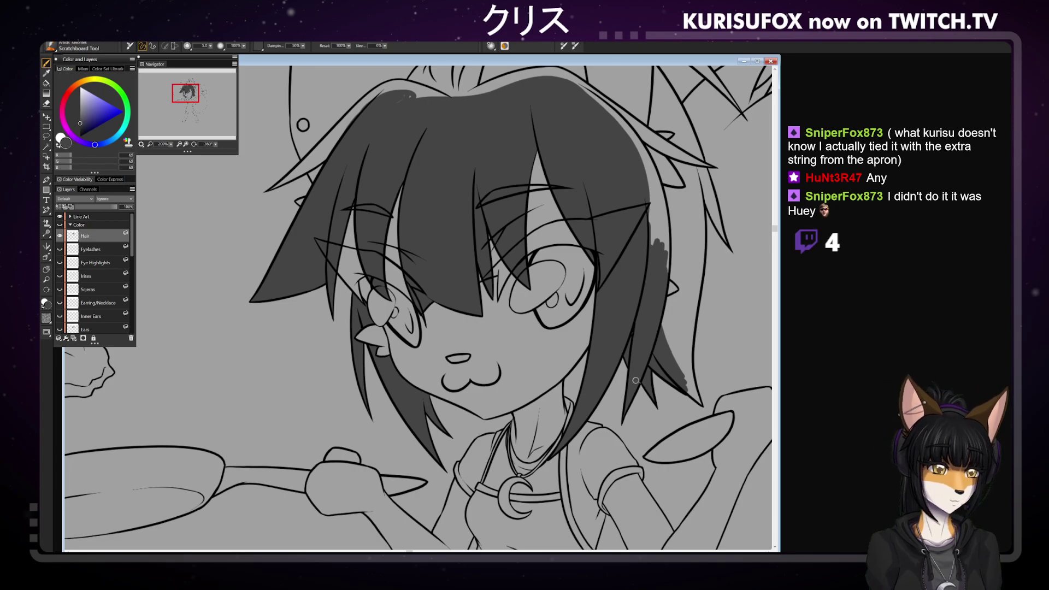
# Extend the dark gray over the outer back hair on the right, around the ear tuft and down to the lowest tip
pyautogui.moveTo(643, 210)
pyautogui.mouseDown()
pyautogui.moveTo(660, 225)
pyautogui.moveTo(687, 292)
pyautogui.mouseUp()
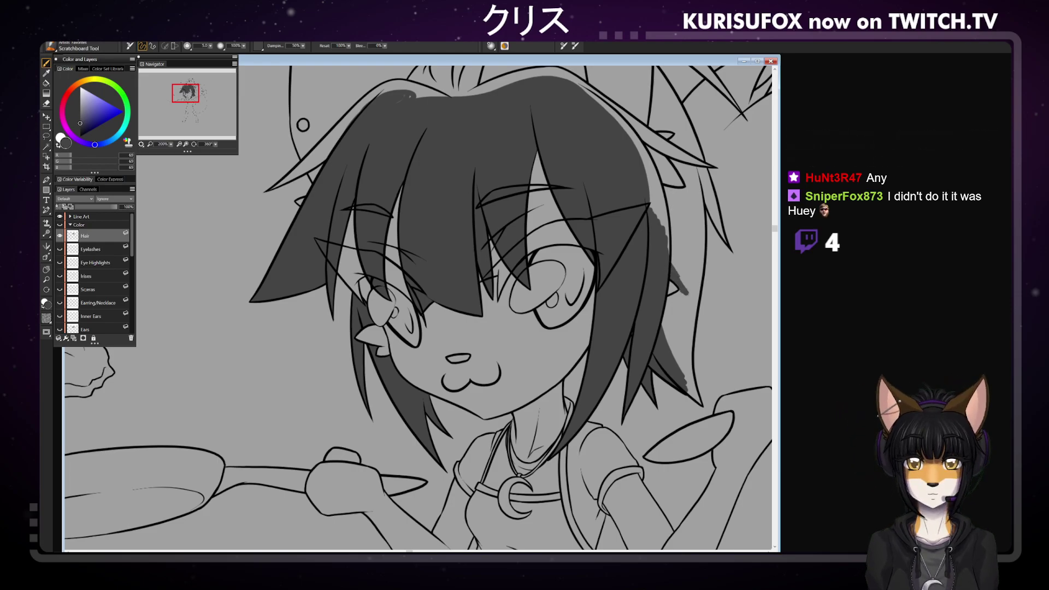
pyautogui.moveTo(671, 246)
pyautogui.mouseDown()
pyautogui.moveTo(681, 275)
pyautogui.moveTo(664, 315)
pyautogui.moveTo(677, 349)
pyautogui.moveTo(687, 293)
pyautogui.mouseUp()
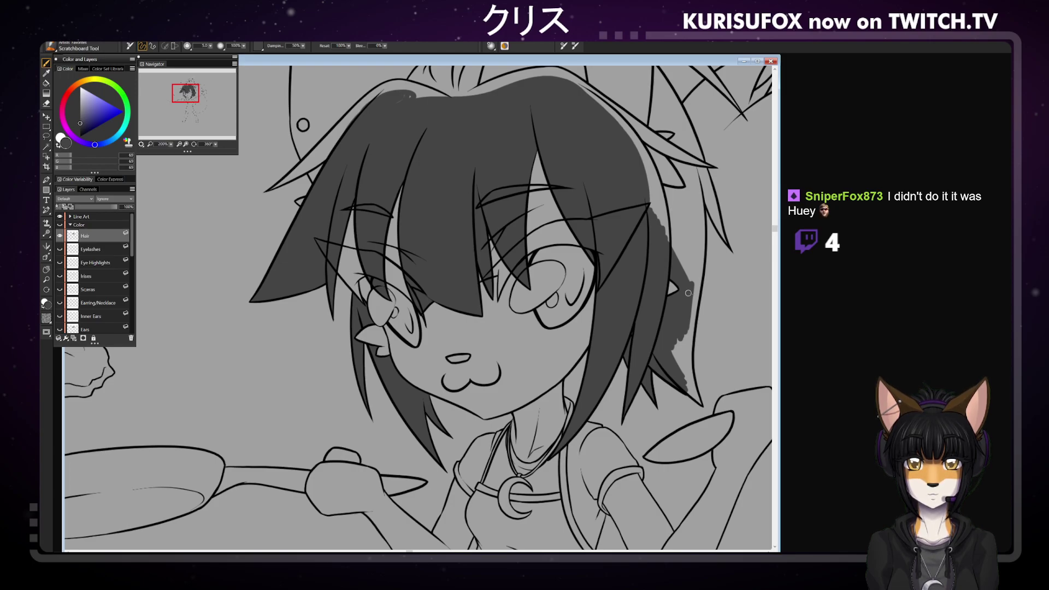
pyautogui.moveTo(690, 278)
pyautogui.mouseDown()
pyautogui.moveTo(691, 337)
pyautogui.moveTo(686, 309)
pyautogui.moveTo(673, 341)
pyautogui.moveTo(701, 404)
pyautogui.mouseUp()
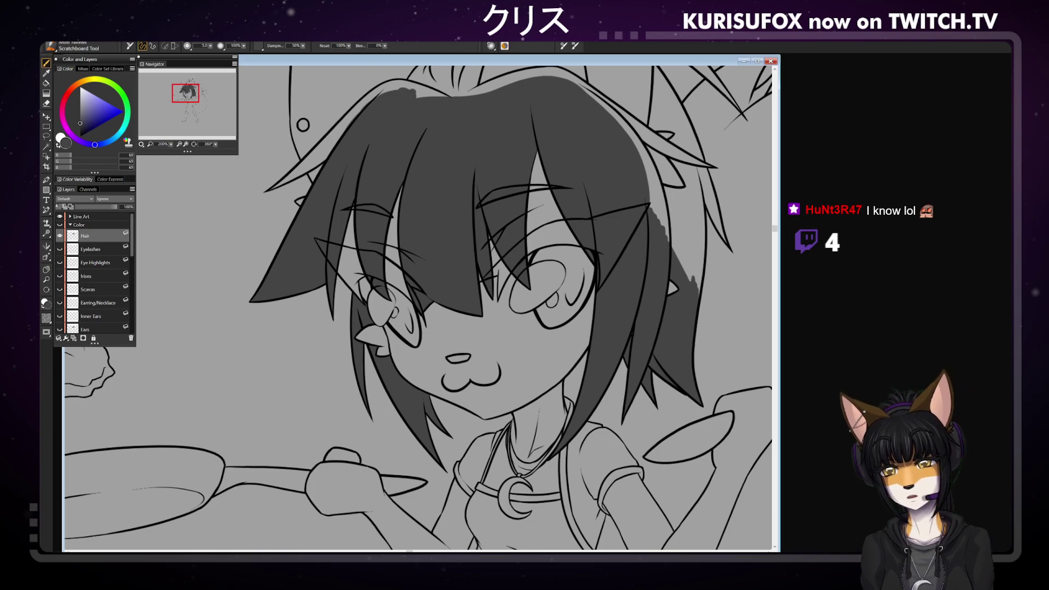
# Fill the pointed hair tuft beside the left ear and the adjoining upper crown edge with dark gray up to the line art
pyautogui.moveTo(414, 90); pyautogui.dragTo(426, 95)
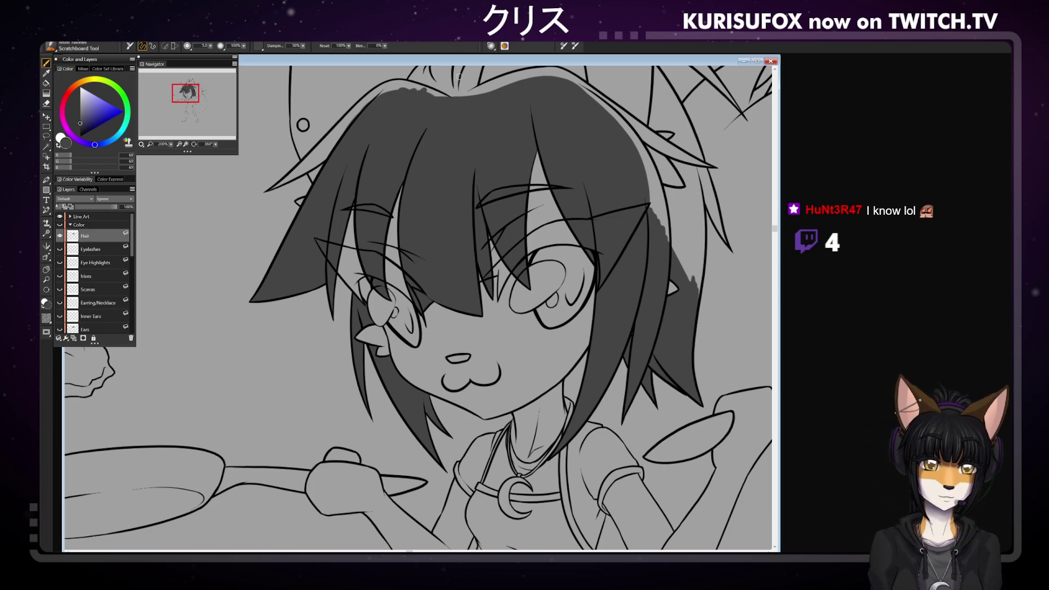
pyautogui.moveTo(332, 141)
pyautogui.mouseDown()
pyautogui.moveTo(317, 159)
pyautogui.moveTo(335, 143)
pyautogui.mouseUp()
pyautogui.moveTo(203, 143); pyautogui.dragTo(141, 151)
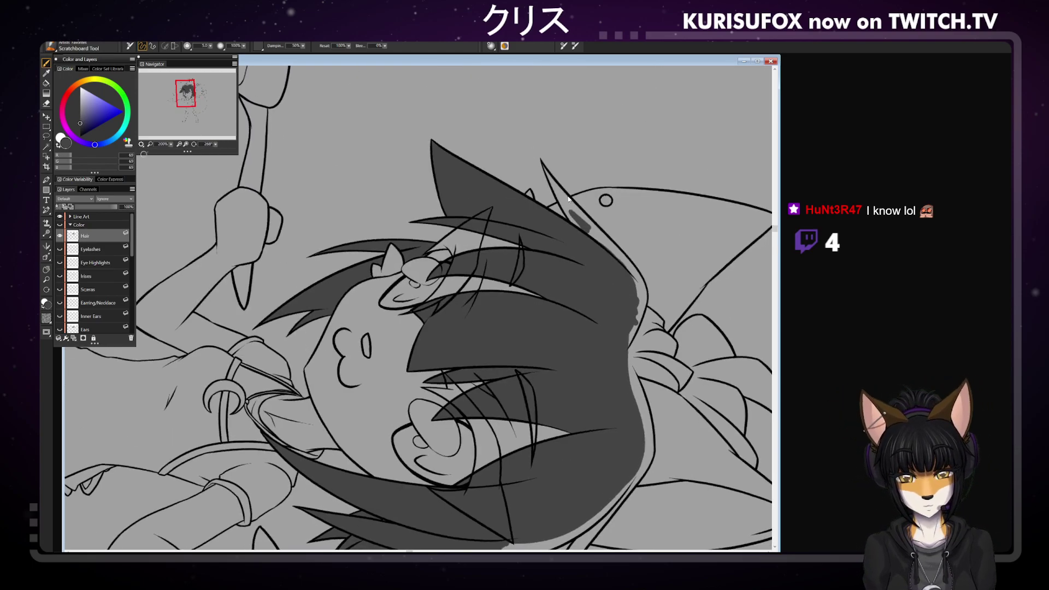
pyautogui.moveTo(555, 195); pyautogui.dragTo(563, 203)
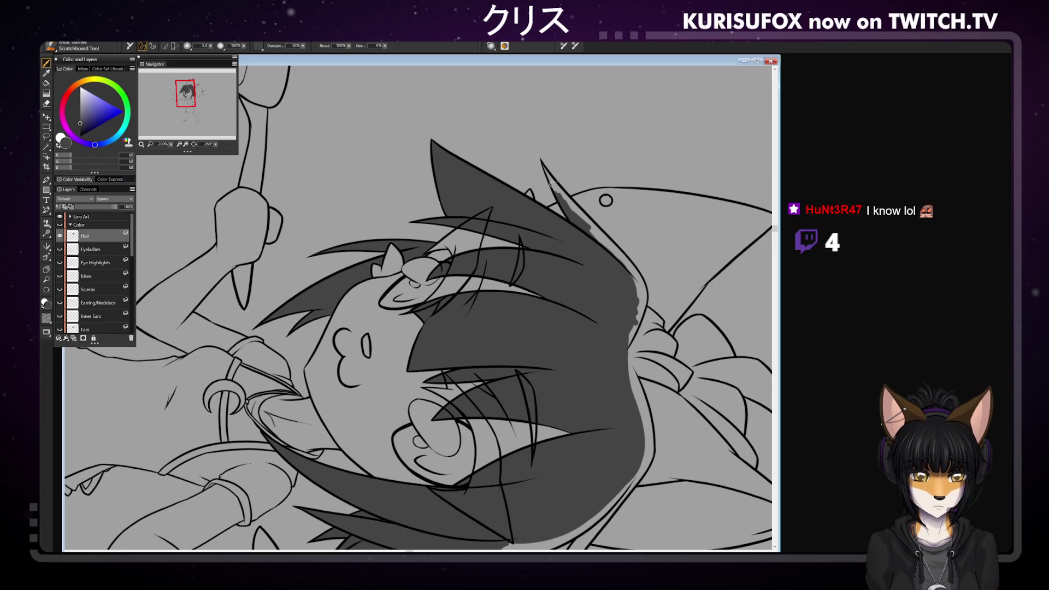
pyautogui.moveTo(544, 166)
pyautogui.mouseDown()
pyautogui.moveTo(610, 252)
pyautogui.moveTo(592, 226)
pyautogui.moveTo(608, 247)
pyautogui.moveTo(619, 240)
pyautogui.moveTo(639, 312)
pyautogui.moveTo(626, 344)
pyautogui.moveTo(648, 309)
pyautogui.moveTo(642, 290)
pyautogui.moveTo(633, 383)
pyautogui.moveTo(644, 403)
pyautogui.mouseUp()
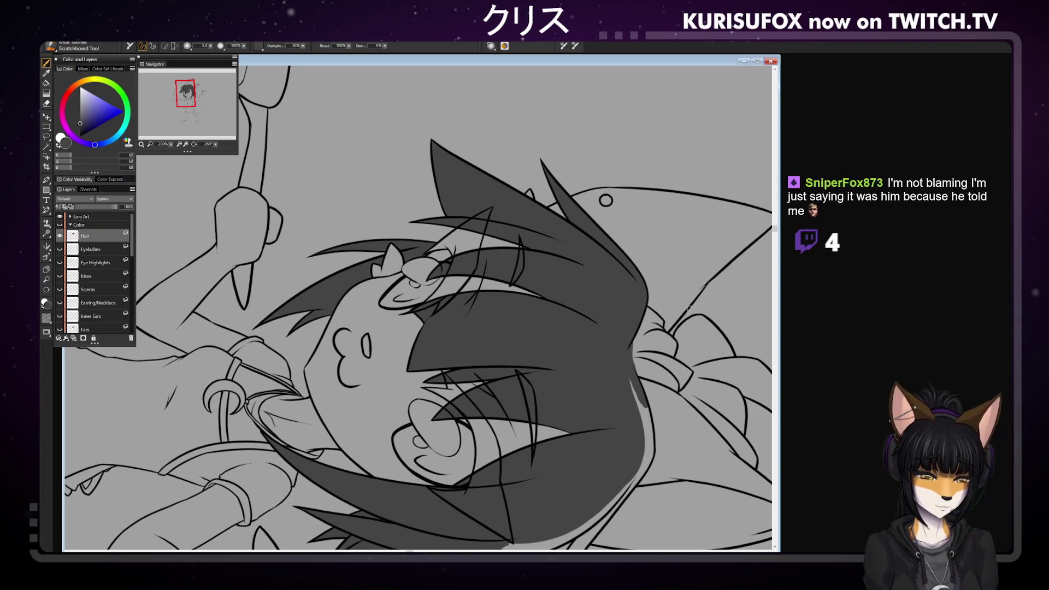
pyautogui.moveTo(632, 380); pyautogui.dragTo(650, 433)
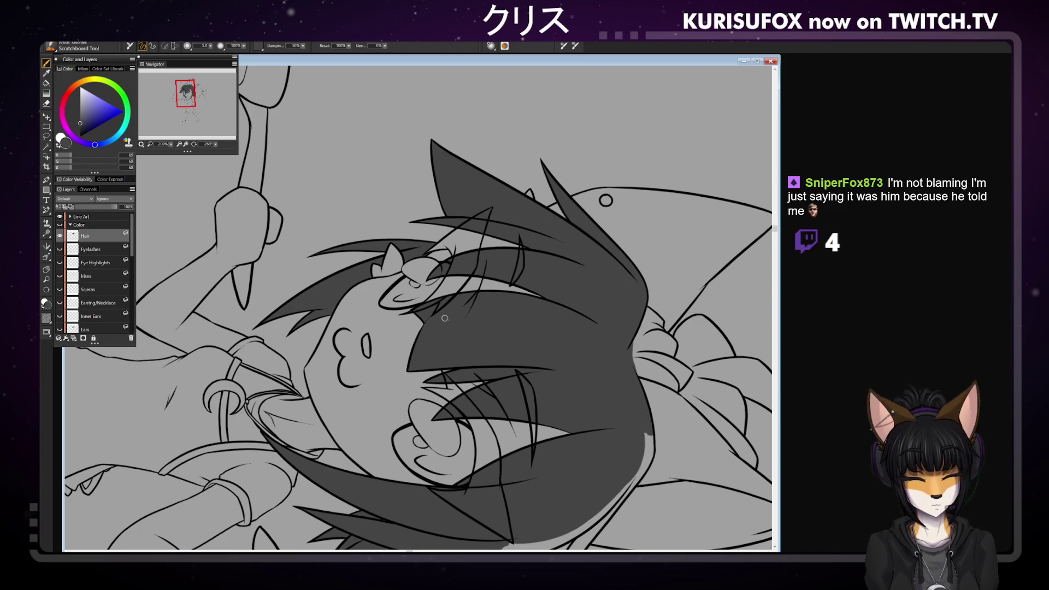
# Paint the outer back hair and the tuft by the right ear dark gray, closing the gaps along the crown edge
pyautogui.moveTo(216, 145); pyautogui.dragTo(213, 145)
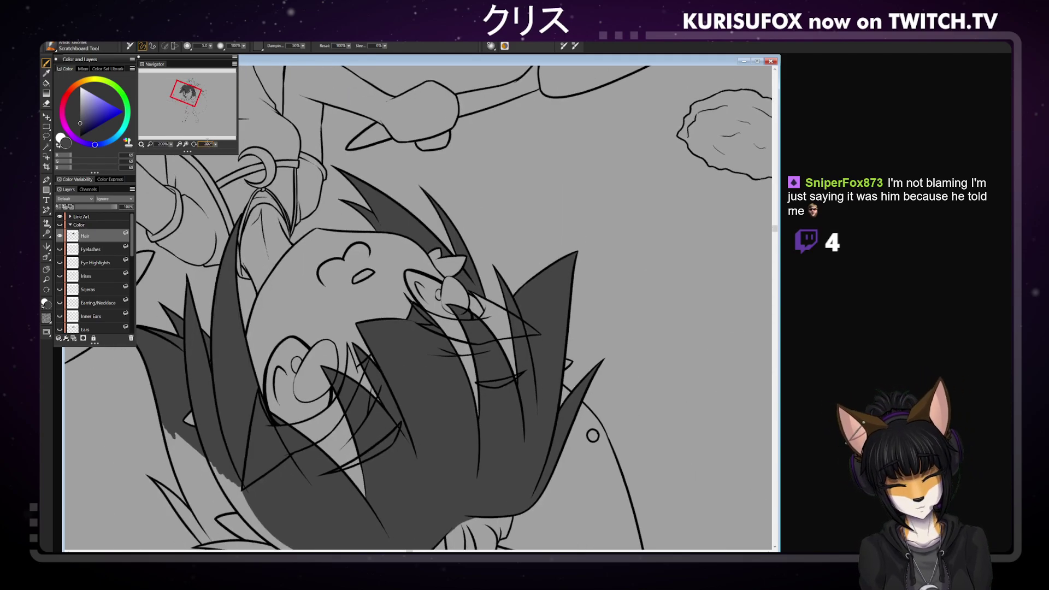
pyautogui.moveTo(171, 434)
pyautogui.mouseDown()
pyautogui.moveTo(190, 505)
pyautogui.moveTo(177, 437)
pyautogui.moveTo(196, 492)
pyautogui.moveTo(189, 451)
pyautogui.moveTo(209, 500)
pyautogui.moveTo(197, 452)
pyautogui.moveTo(221, 501)
pyautogui.moveTo(213, 464)
pyautogui.moveTo(266, 537)
pyautogui.moveTo(250, 527)
pyautogui.moveTo(240, 492)
pyautogui.mouseUp()
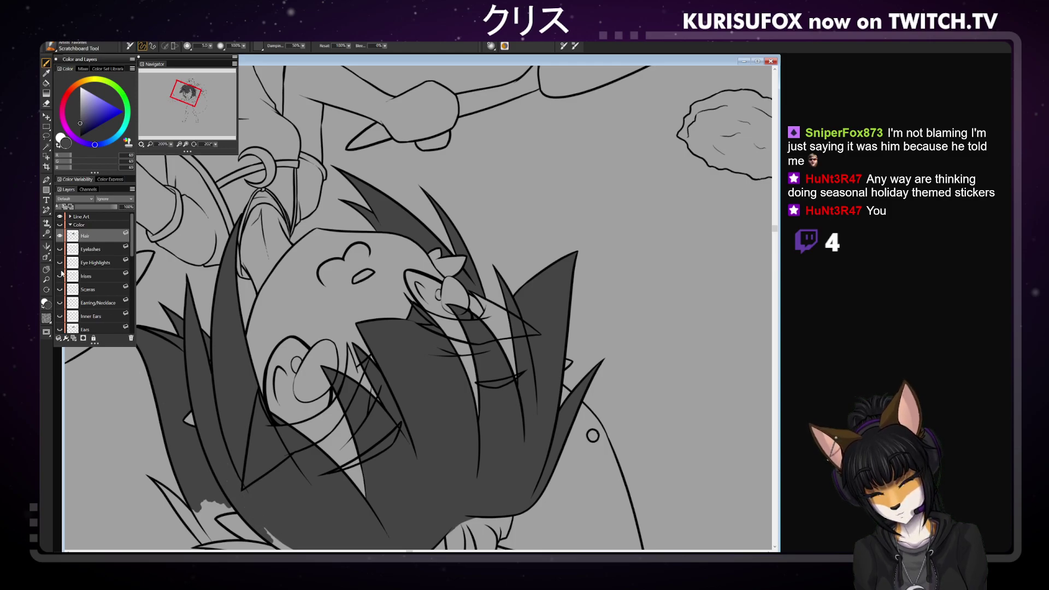
pyautogui.click(46, 269)
pyautogui.moveTo(288, 291)
pyautogui.mouseDown()
pyautogui.moveTo(363, 192)
pyautogui.moveTo(371, 155)
pyautogui.mouseUp()
pyautogui.click(48, 62)
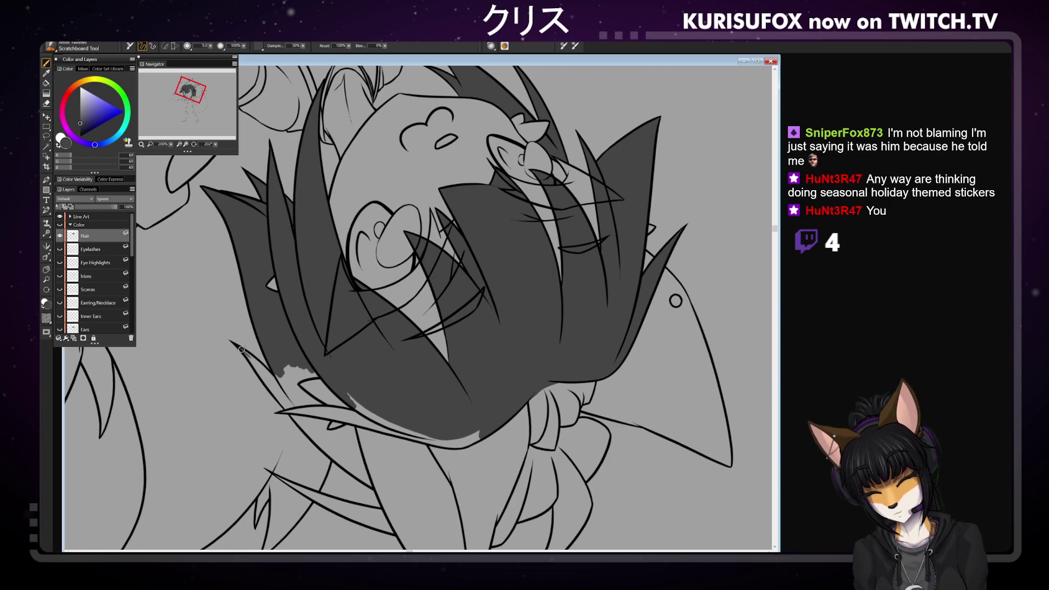
pyautogui.moveTo(239, 346)
pyautogui.mouseDown()
pyautogui.moveTo(282, 387)
pyautogui.moveTo(294, 376)
pyautogui.mouseUp()
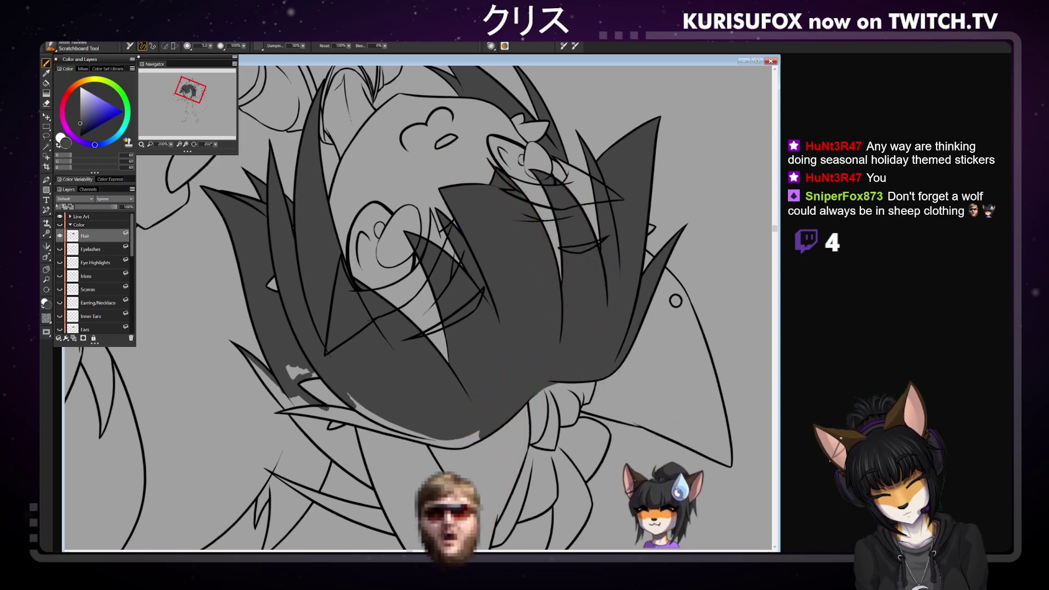
pyautogui.moveTo(306, 377)
pyautogui.mouseDown()
pyautogui.moveTo(258, 370)
pyautogui.moveTo(288, 407)
pyautogui.moveTo(284, 398)
pyautogui.moveTo(317, 412)
pyautogui.moveTo(307, 434)
pyautogui.moveTo(322, 444)
pyautogui.moveTo(317, 420)
pyautogui.moveTo(324, 429)
pyautogui.moveTo(351, 421)
pyautogui.moveTo(336, 413)
pyautogui.moveTo(385, 430)
pyautogui.moveTo(373, 413)
pyautogui.moveTo(454, 447)
pyautogui.moveTo(479, 432)
pyautogui.mouseUp()
pyautogui.hotkey('ctrl', 'z')
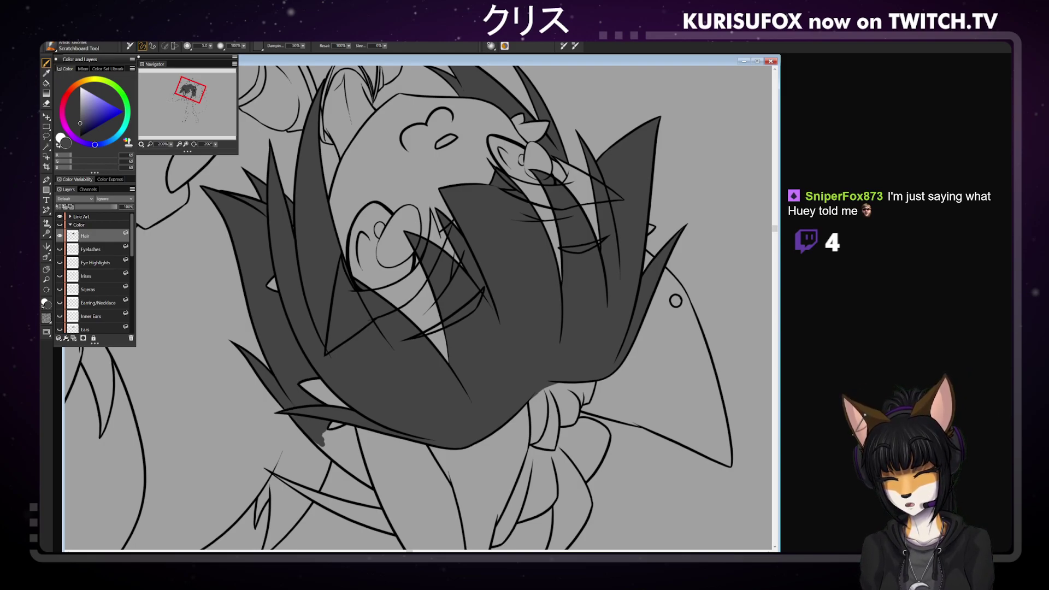
# Fill the rest of the back hair behind the right ear tuft with dark gray, up to the ear's outline
pyautogui.moveTo(323, 434)
pyautogui.mouseDown()
pyautogui.moveTo(342, 463)
pyautogui.moveTo(324, 435)
pyautogui.moveTo(339, 445)
pyautogui.moveTo(345, 434)
pyautogui.mouseUp()
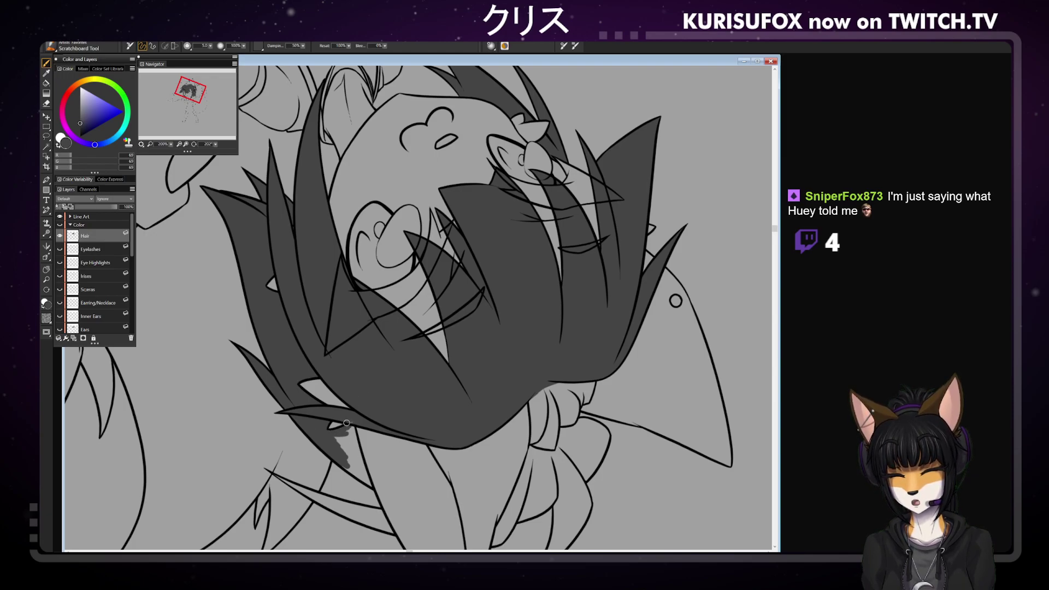
pyautogui.moveTo(347, 422)
pyautogui.mouseDown()
pyautogui.moveTo(356, 454)
pyautogui.moveTo(357, 437)
pyautogui.moveTo(337, 456)
pyautogui.moveTo(358, 475)
pyautogui.moveTo(344, 442)
pyautogui.mouseUp()
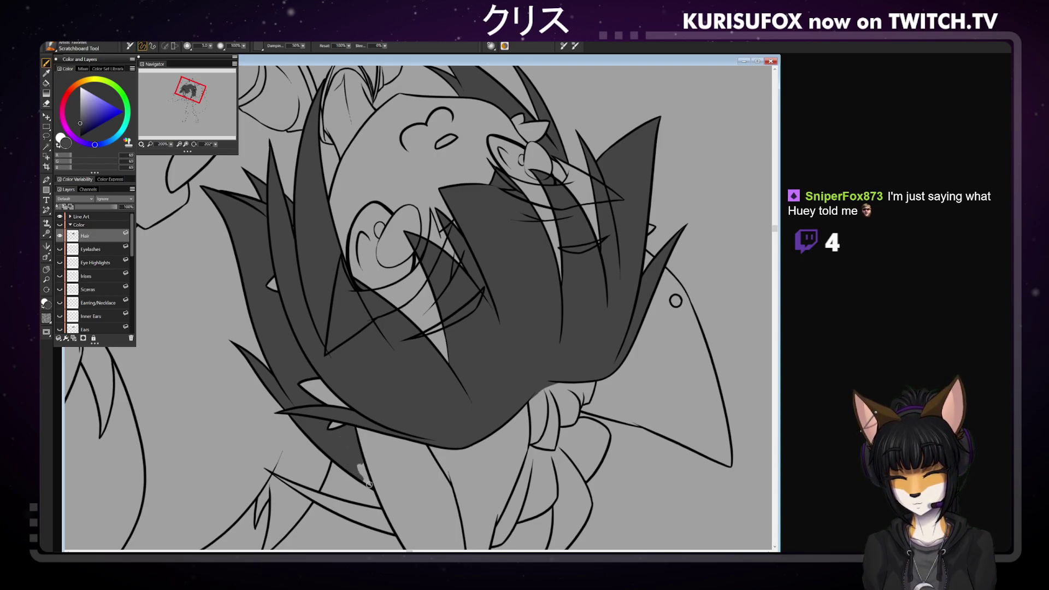
pyautogui.moveTo(369, 484); pyautogui.dragTo(359, 465)
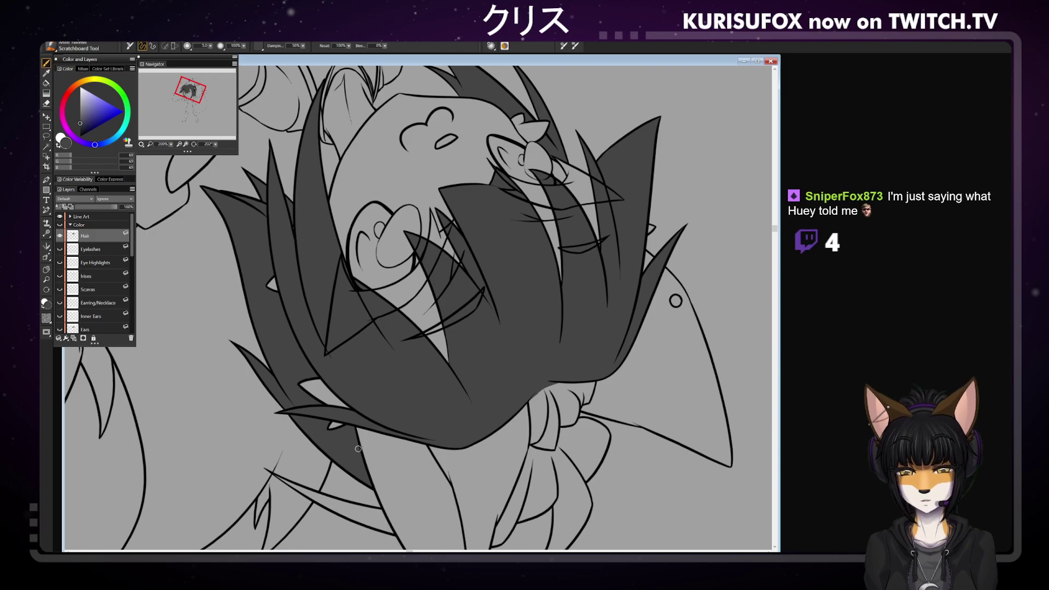
pyautogui.press('e')
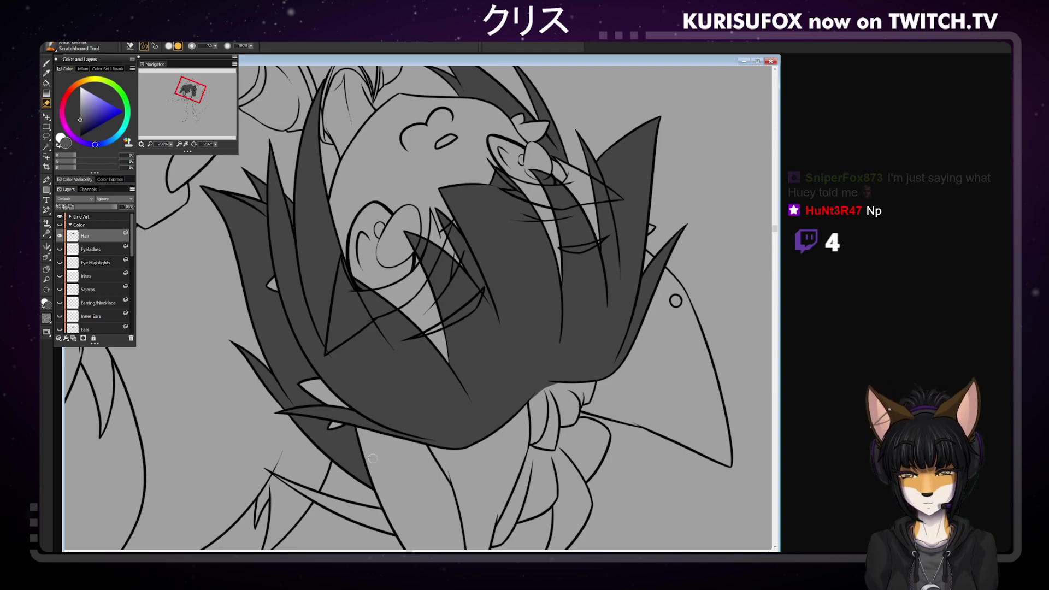
# Paint the gathered hair at the base of the bun dark gray and start on the strand along the right ear
pyautogui.press('b')
pyautogui.moveTo(538, 398)
pyautogui.mouseDown()
pyautogui.moveTo(528, 460)
pyautogui.moveTo(537, 425)
pyautogui.moveTo(541, 460)
pyautogui.moveTo(544, 423)
pyautogui.moveTo(552, 461)
pyautogui.moveTo(567, 452)
pyautogui.mouseUp()
pyautogui.moveTo(557, 382)
pyautogui.mouseDown()
pyautogui.moveTo(569, 443)
pyautogui.moveTo(578, 403)
pyautogui.moveTo(569, 408)
pyautogui.moveTo(584, 397)
pyautogui.mouseUp()
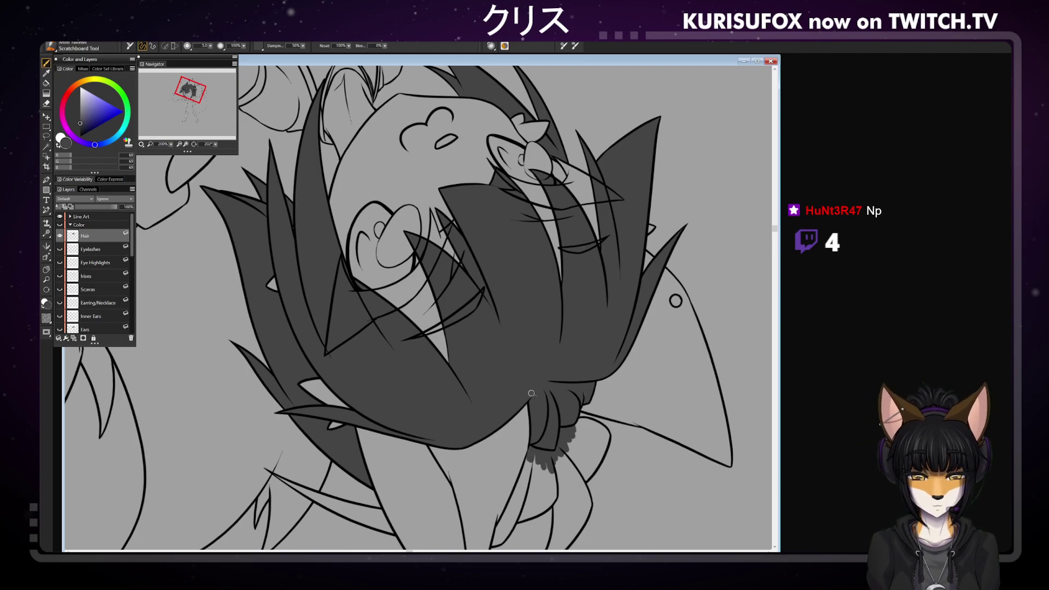
pyautogui.moveTo(215, 144); pyautogui.dragTo(246, 136)
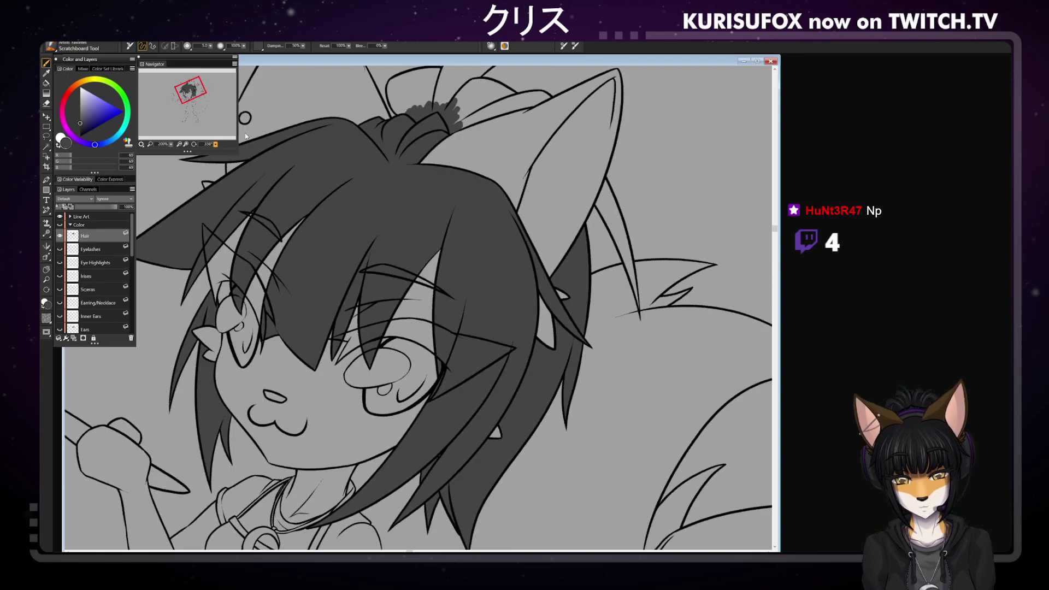
pyautogui.moveTo(464, 124); pyautogui.dragTo(497, 110)
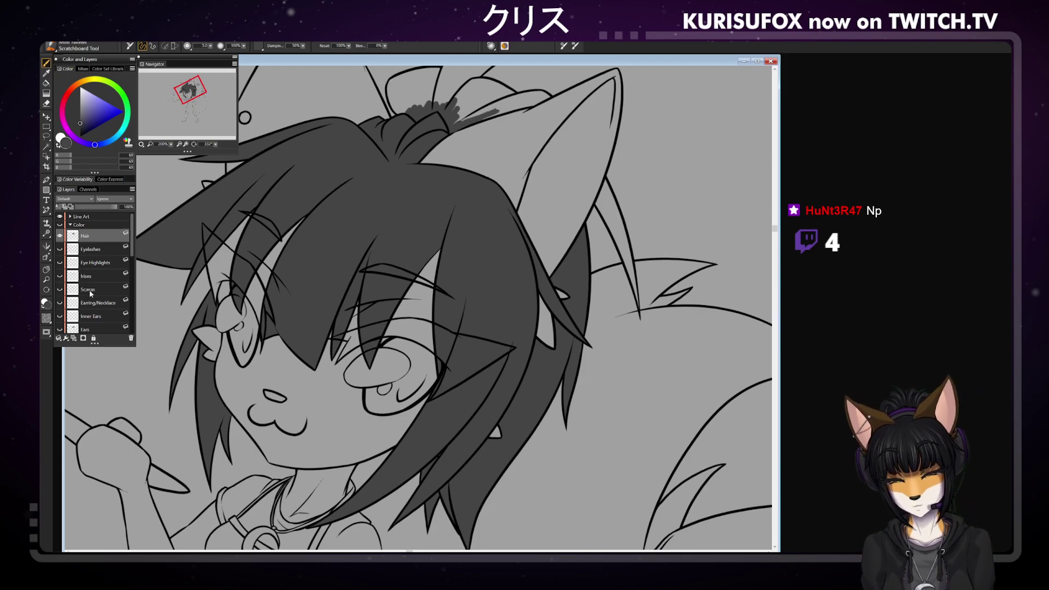
# Fill the bun's rounded left loop and the lower strands reaching toward the right ear with dark gray
pyautogui.click(46, 270)
pyautogui.moveTo(381, 191); pyautogui.dragTo(347, 405)
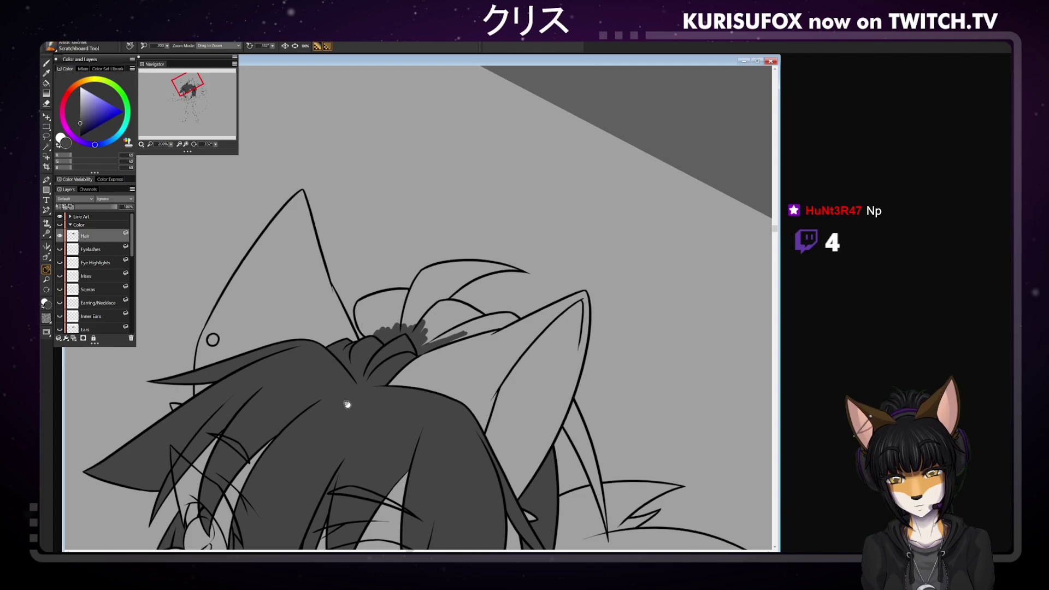
pyautogui.press('b')
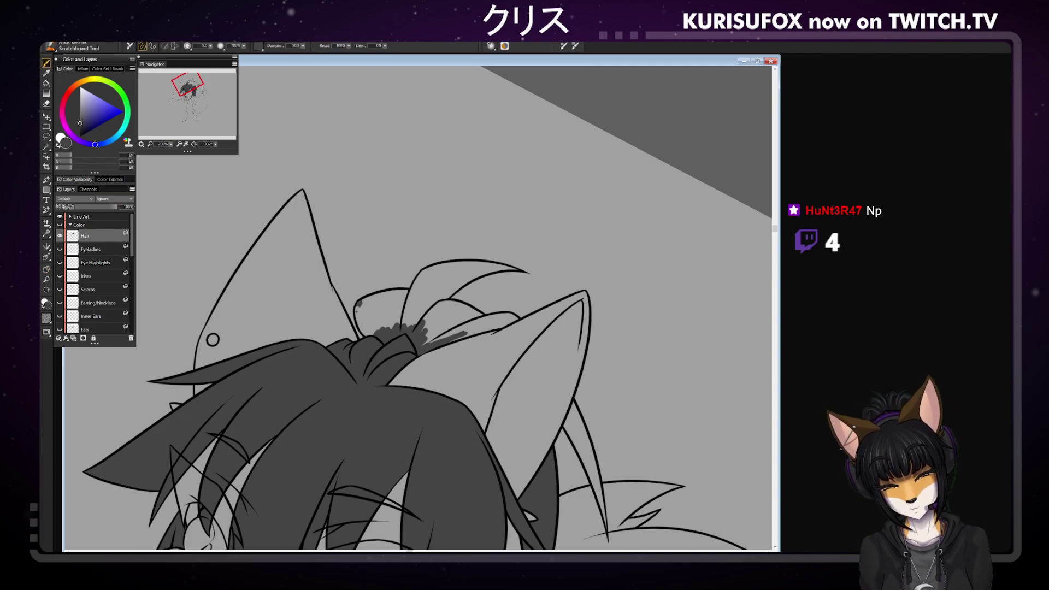
pyautogui.moveTo(359, 305)
pyautogui.mouseDown()
pyautogui.moveTo(365, 335)
pyautogui.moveTo(409, 297)
pyautogui.moveTo(396, 295)
pyautogui.moveTo(414, 295)
pyautogui.moveTo(382, 295)
pyautogui.moveTo(408, 289)
pyautogui.mouseUp()
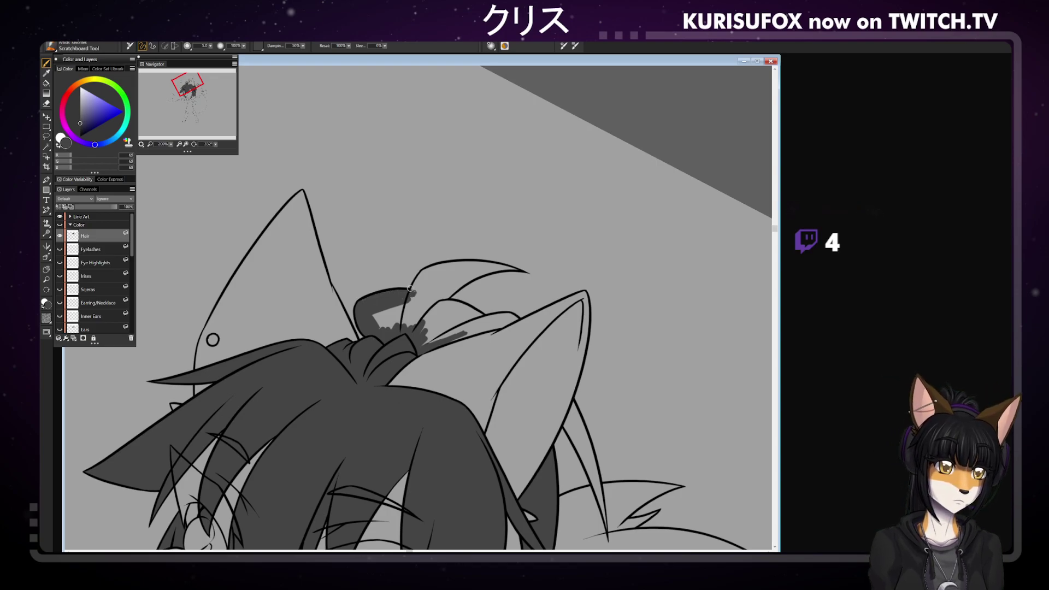
pyautogui.moveTo(376, 327)
pyautogui.mouseDown()
pyautogui.moveTo(382, 312)
pyautogui.moveTo(410, 301)
pyautogui.moveTo(421, 317)
pyautogui.moveTo(437, 297)
pyautogui.moveTo(442, 317)
pyautogui.moveTo(427, 334)
pyautogui.moveTo(437, 325)
pyautogui.moveTo(473, 330)
pyautogui.moveTo(448, 341)
pyautogui.moveTo(505, 322)
pyautogui.mouseUp()
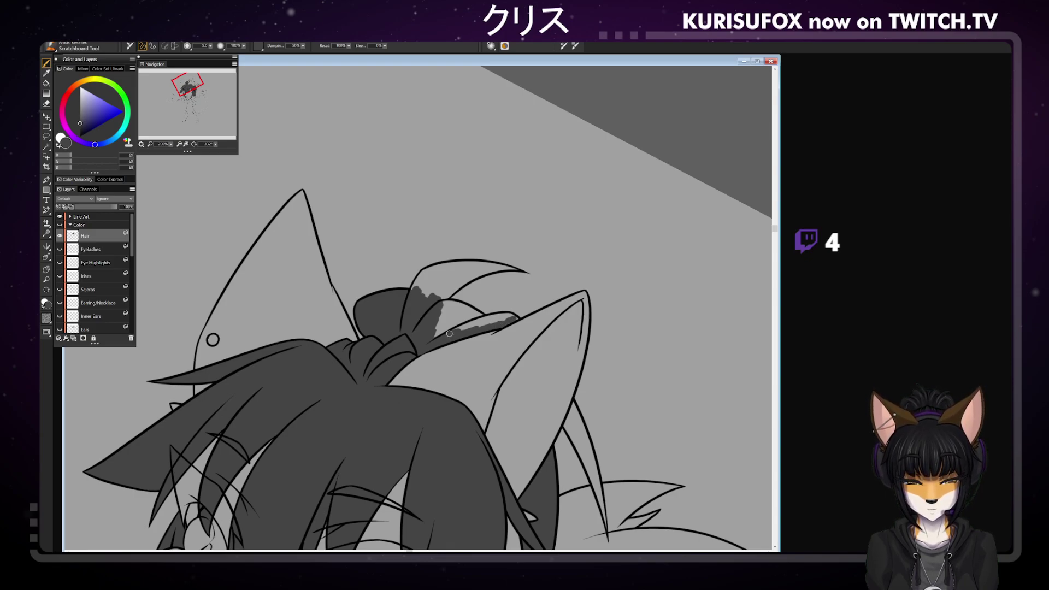
pyautogui.moveTo(450, 332)
pyautogui.mouseDown()
pyautogui.moveTo(480, 322)
pyautogui.moveTo(450, 331)
pyautogui.moveTo(422, 276)
pyautogui.moveTo(453, 305)
pyautogui.moveTo(431, 286)
pyautogui.moveTo(430, 327)
pyautogui.moveTo(510, 316)
pyautogui.mouseUp()
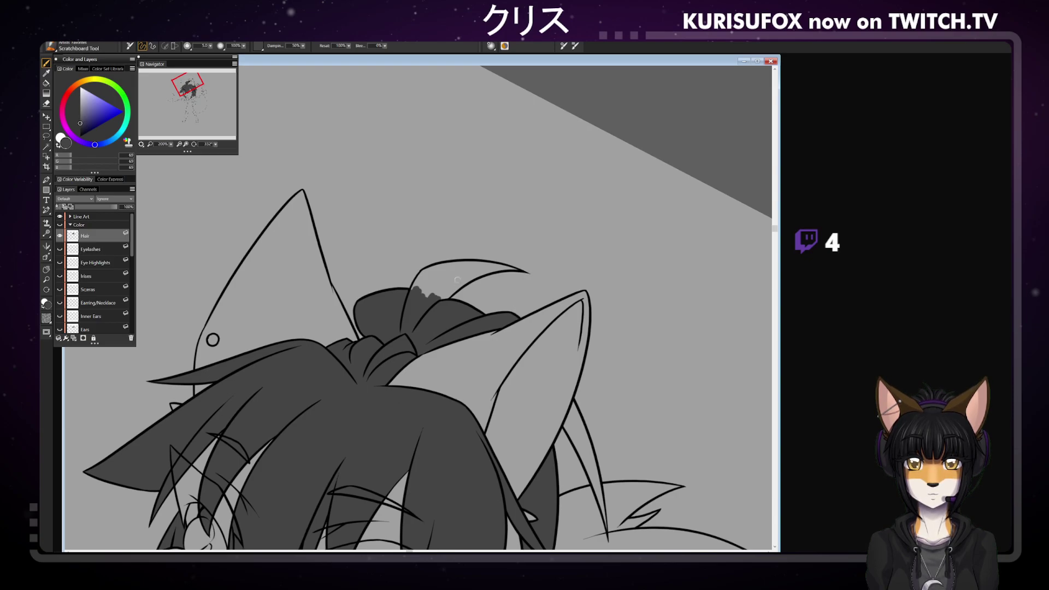
# Paint the curved strand on top of the bun and the loose strand behind the right ear dark gray to their tips
pyautogui.moveTo(457, 280)
pyautogui.mouseDown()
pyautogui.moveTo(474, 273)
pyautogui.moveTo(451, 295)
pyautogui.mouseUp()
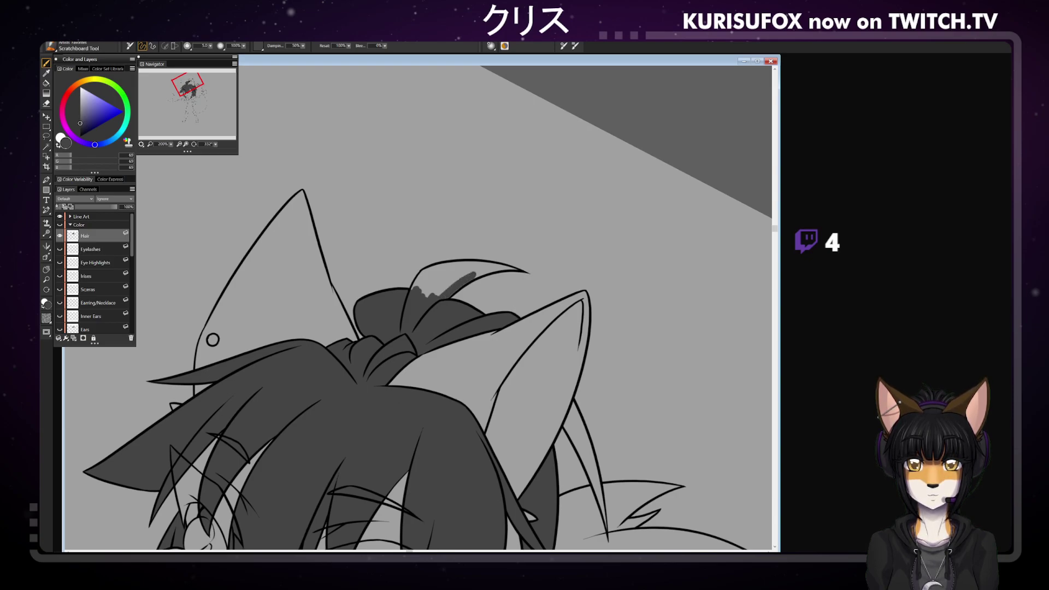
pyautogui.moveTo(217, 145); pyautogui.dragTo(228, 142)
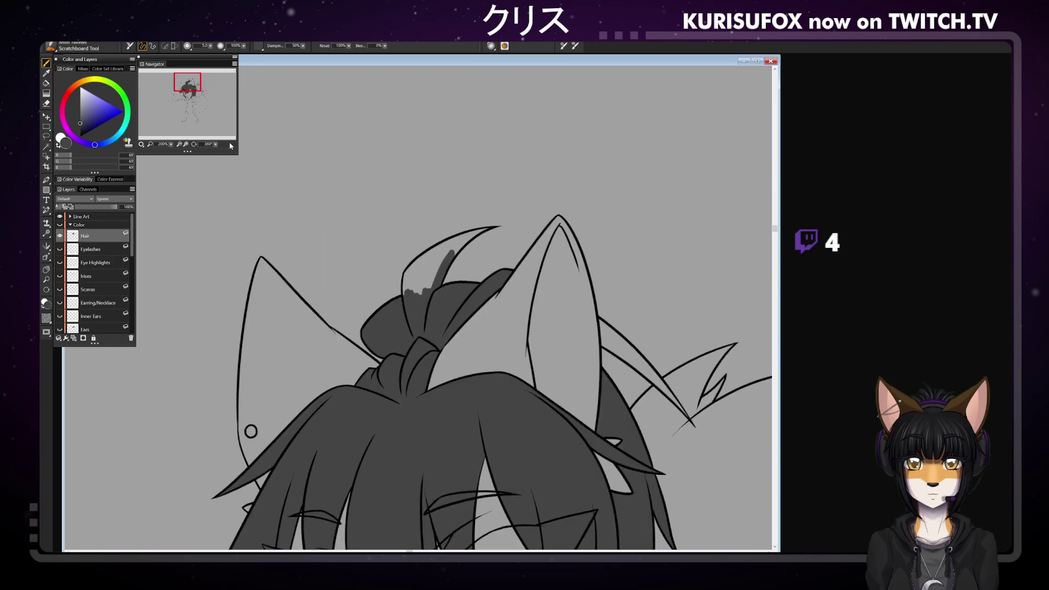
pyautogui.moveTo(406, 272)
pyautogui.mouseDown()
pyautogui.moveTo(441, 268)
pyautogui.moveTo(436, 247)
pyautogui.moveTo(473, 233)
pyautogui.mouseUp()
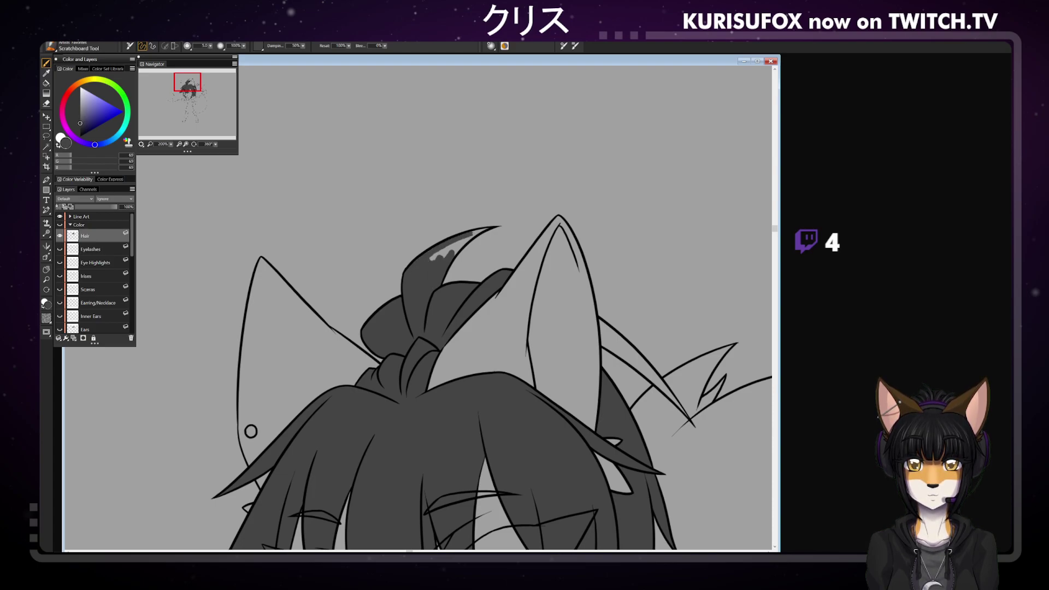
pyautogui.moveTo(431, 260); pyautogui.dragTo(485, 227)
pyautogui.moveTo(600, 317)
pyautogui.mouseDown()
pyautogui.moveTo(603, 336)
pyautogui.moveTo(625, 357)
pyautogui.moveTo(605, 326)
pyautogui.moveTo(636, 351)
pyautogui.moveTo(628, 356)
pyautogui.moveTo(671, 396)
pyautogui.mouseUp()
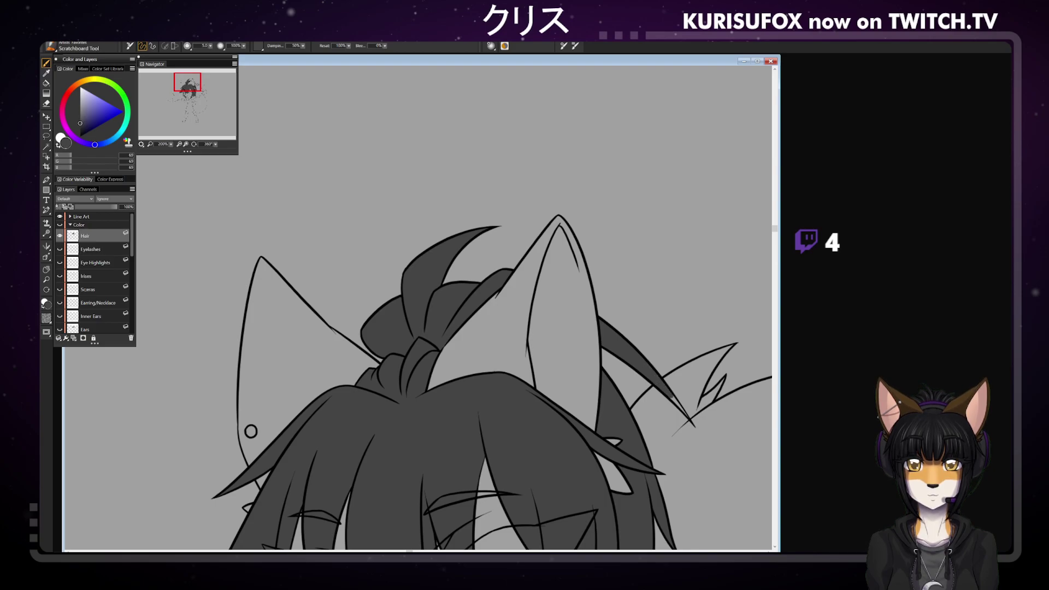
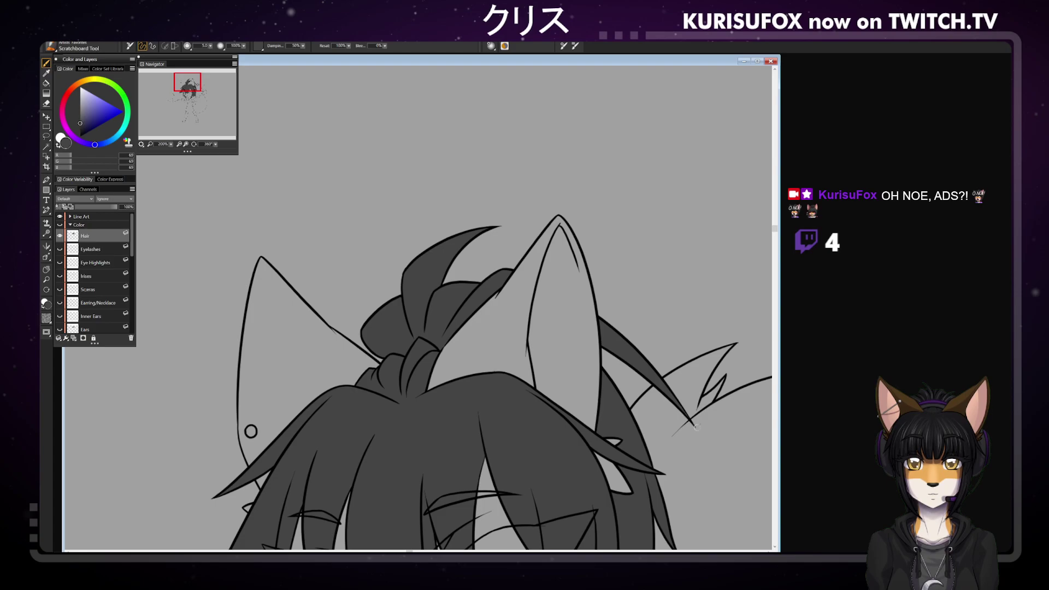
pyautogui.click(47, 269)
pyautogui.moveTo(480, 429); pyautogui.dragTo(449, 193)
pyautogui.moveTo(458, 310); pyautogui.dragTo(467, 296)
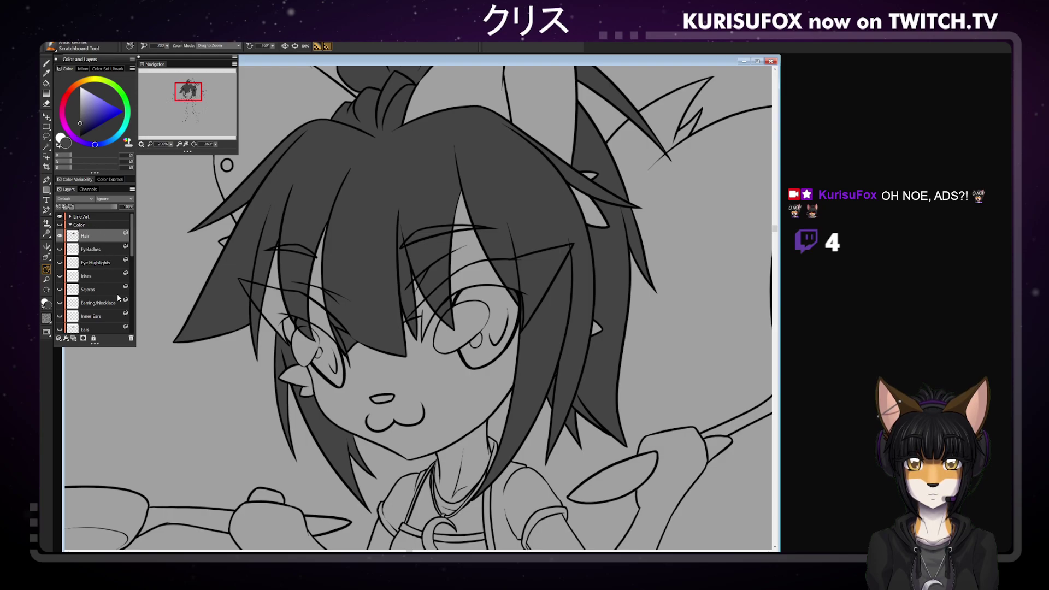
pyautogui.scroll(-3, 109, 296)
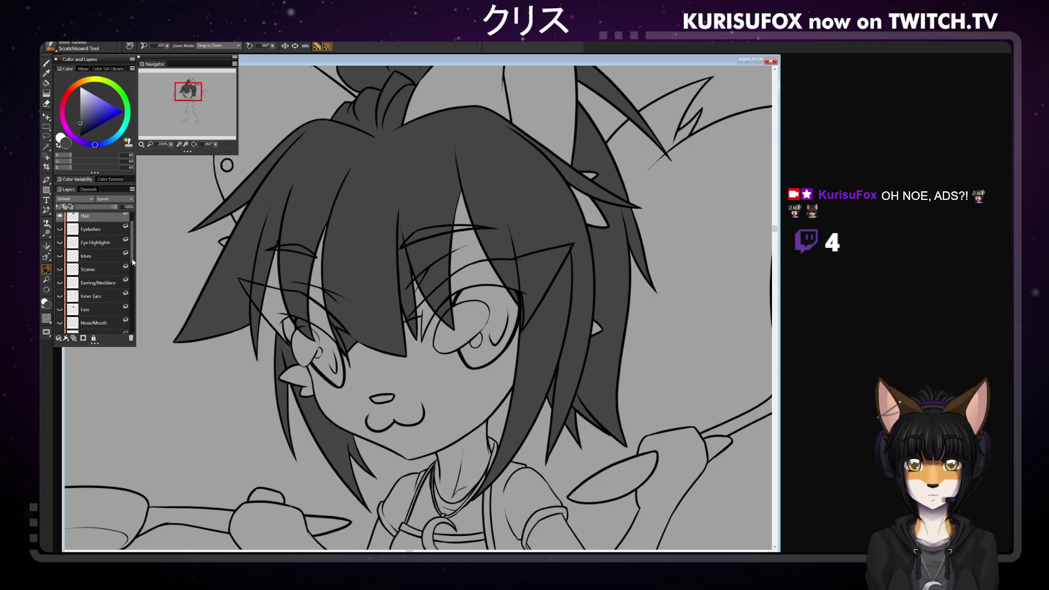
pyautogui.click(106, 300)
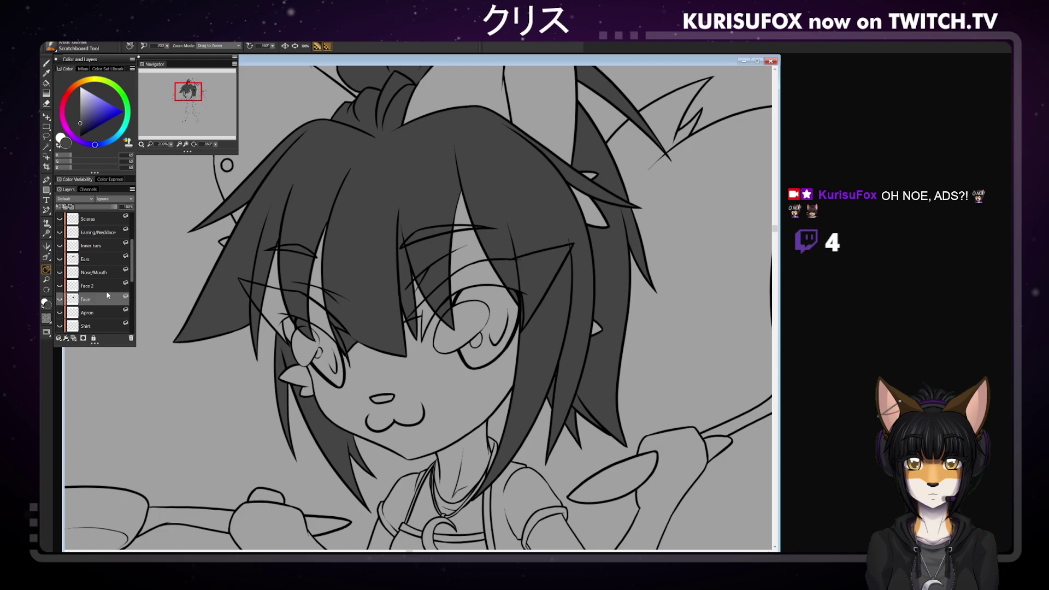
pyautogui.press('b')
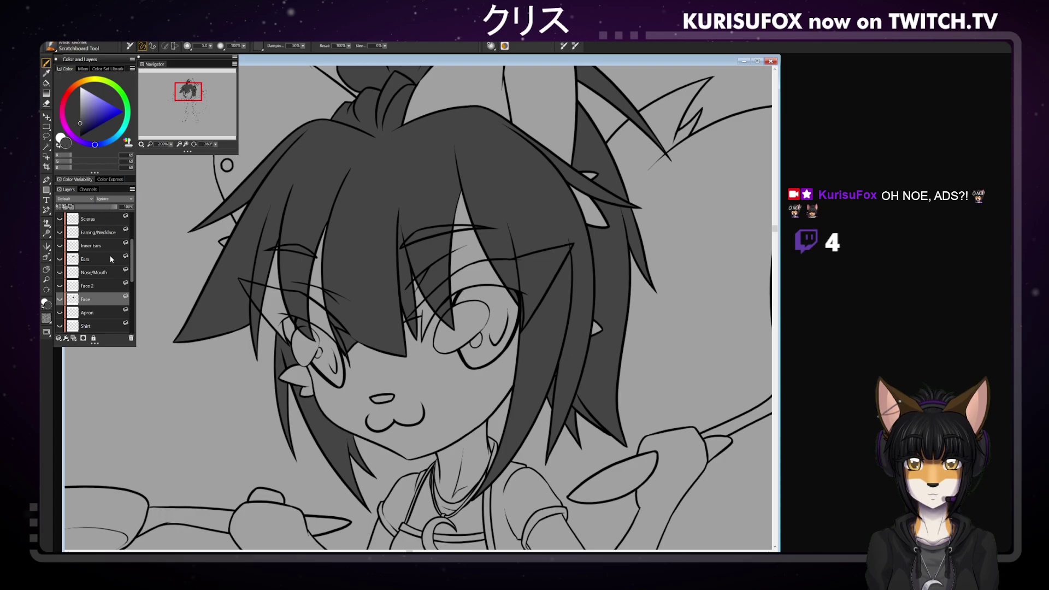
pyautogui.moveTo(133, 259); pyautogui.dragTo(131, 230)
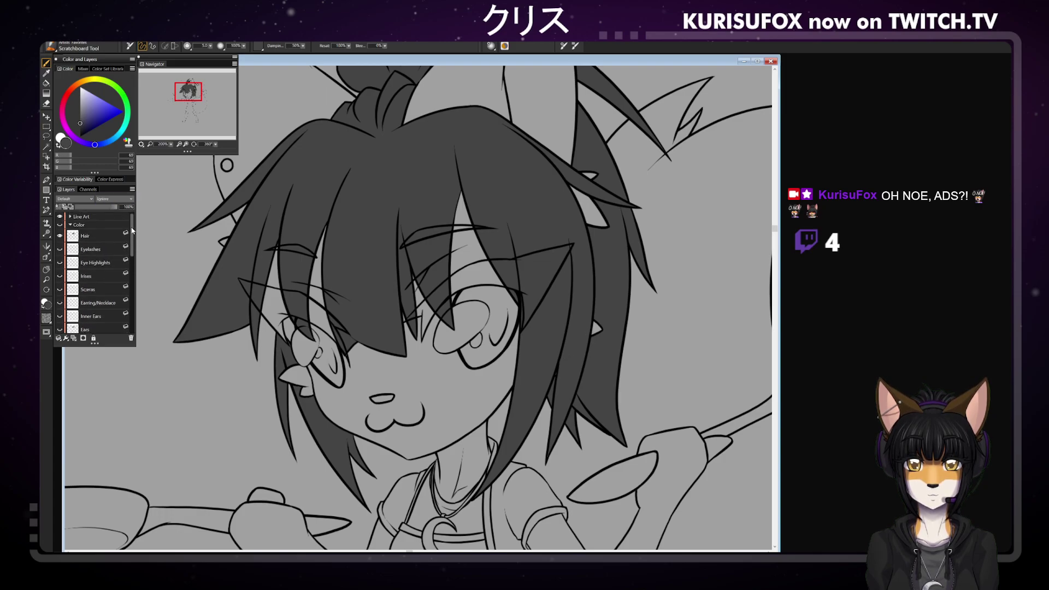
pyautogui.click(101, 239)
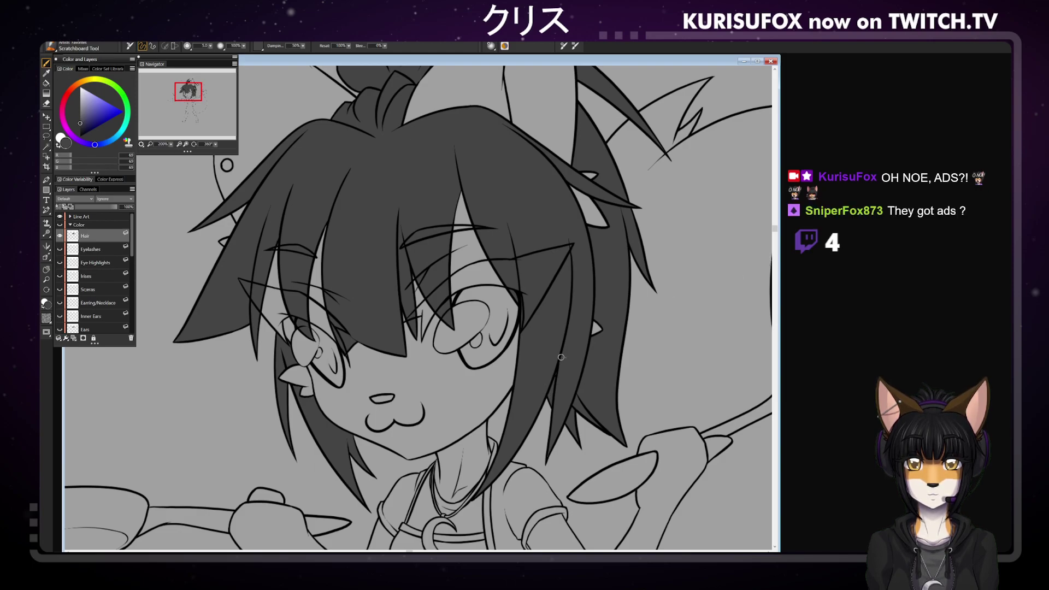
# Switch to the eraser and zoom out to 100% to check the hair fill against the whole character
pyautogui.press('n')
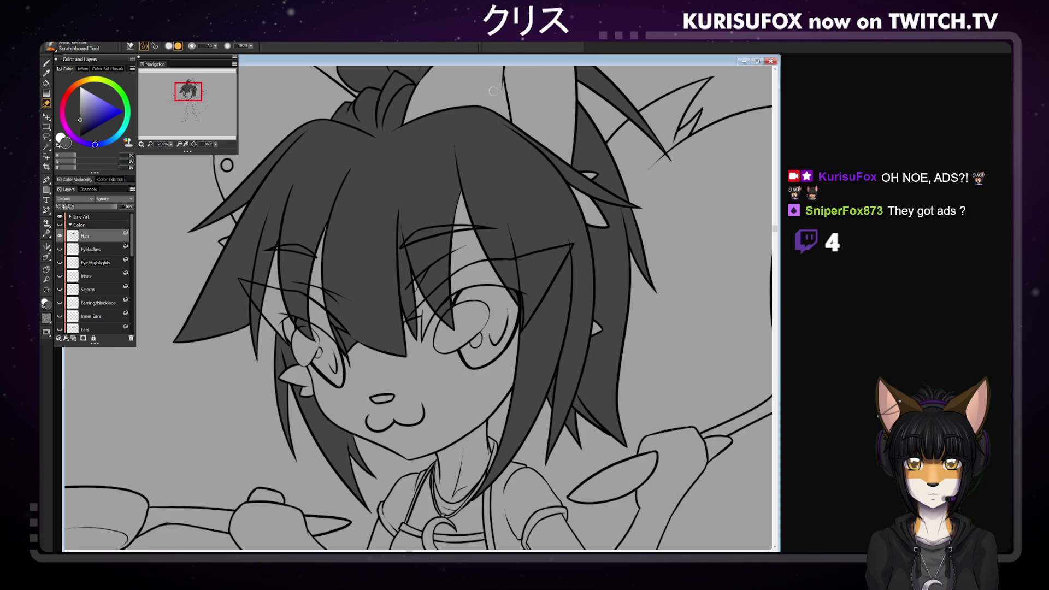
pyautogui.hotkey('ctrl', '-')
pyautogui.hotkey('ctrl', '-')
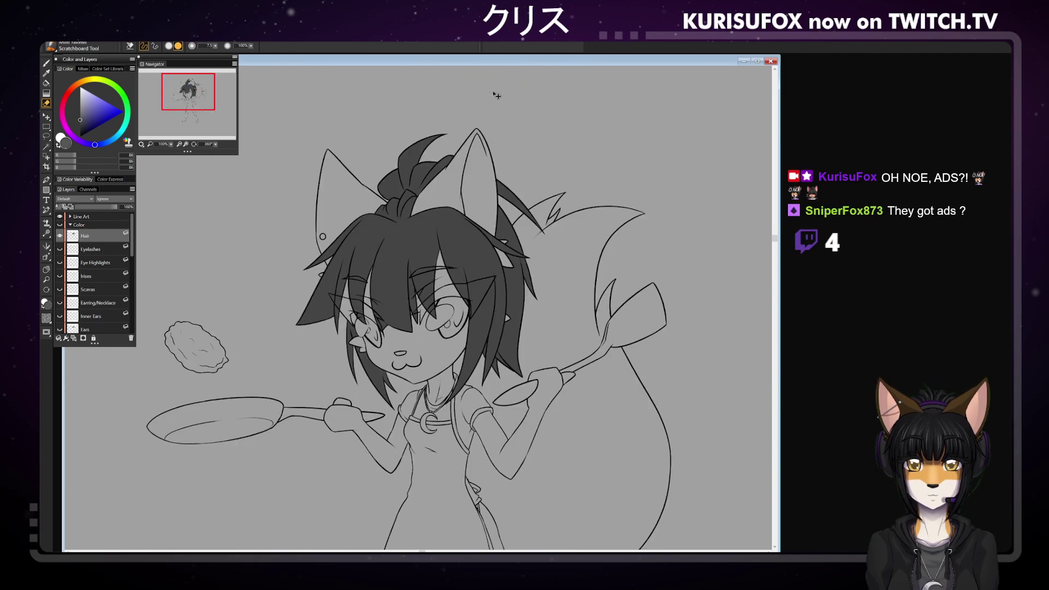
# Show the Color group again and fill the unpainted gaps in the left eye and beside the left brow dark gray on the Face layer
pyautogui.press('p')
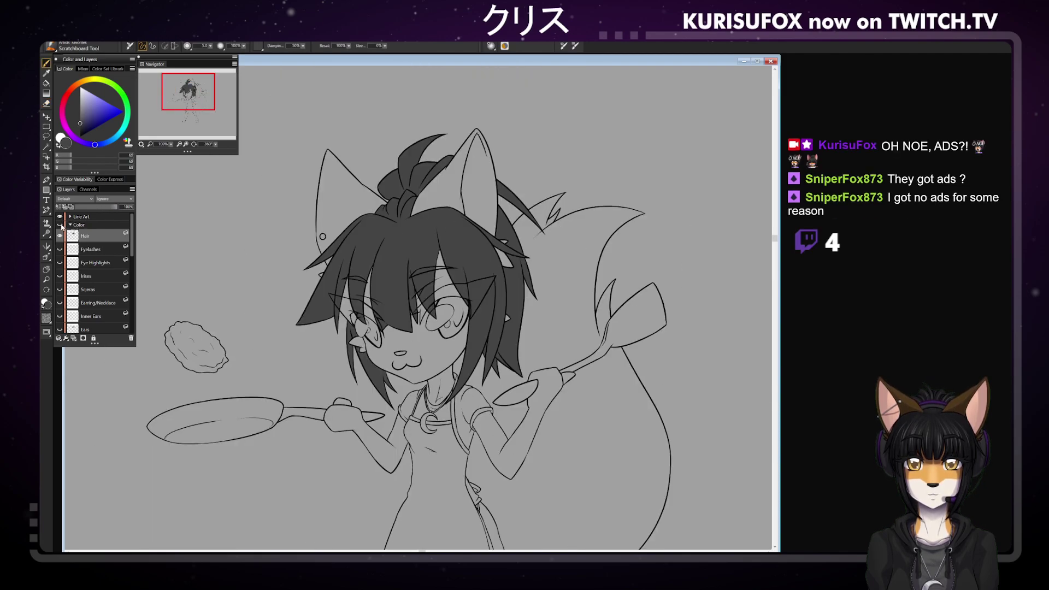
pyautogui.click(60, 225)
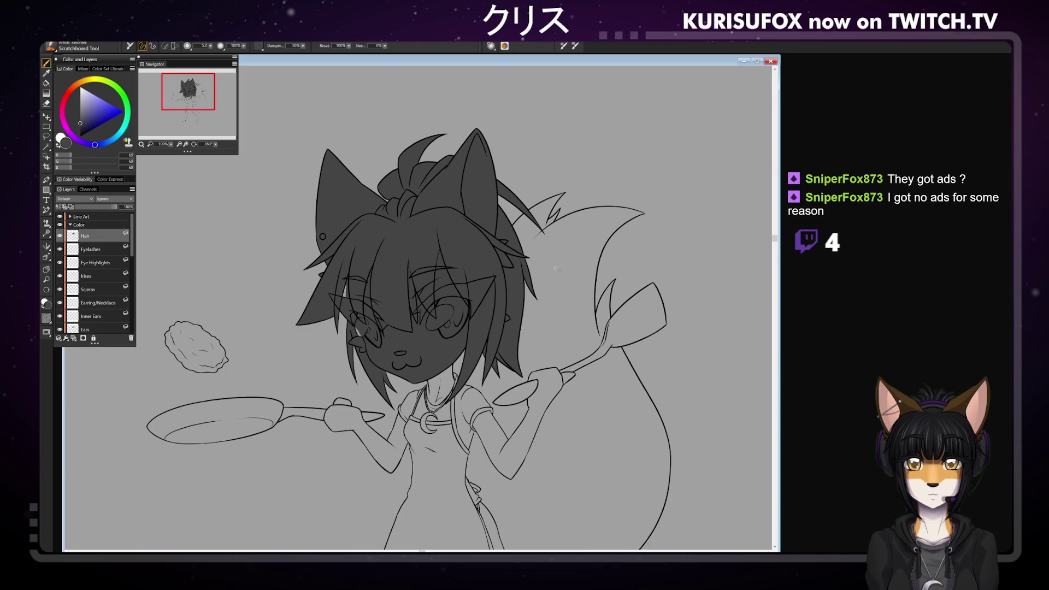
pyautogui.hotkey('ctrl', '+')
pyautogui.hotkey('ctrl', '+')
pyautogui.hotkey('ctrl', '+')
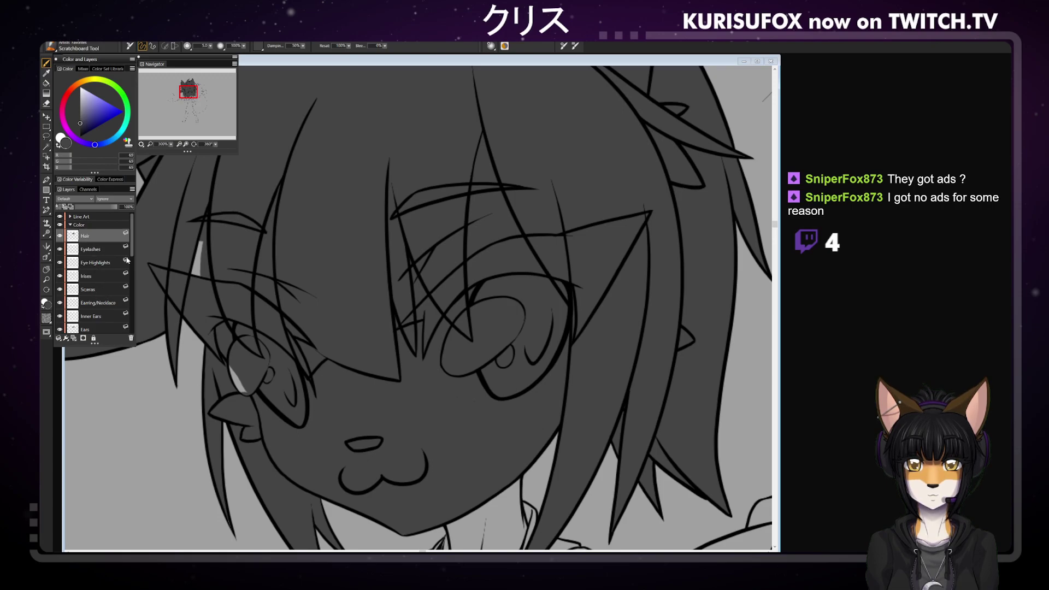
pyautogui.scroll(-2, 127, 260)
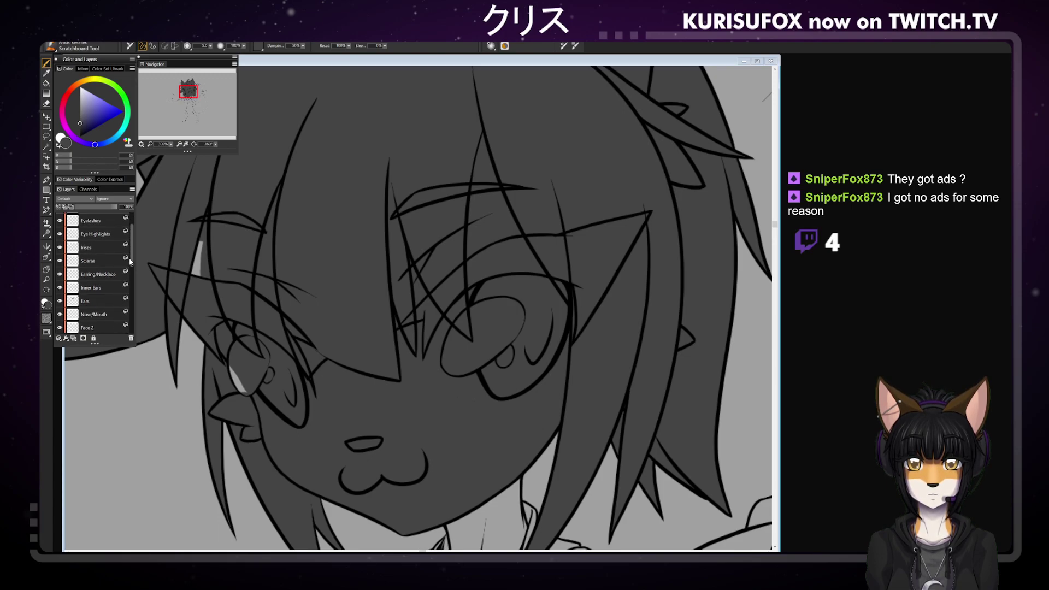
pyautogui.scroll(-5, 130, 261)
pyautogui.click(114, 279)
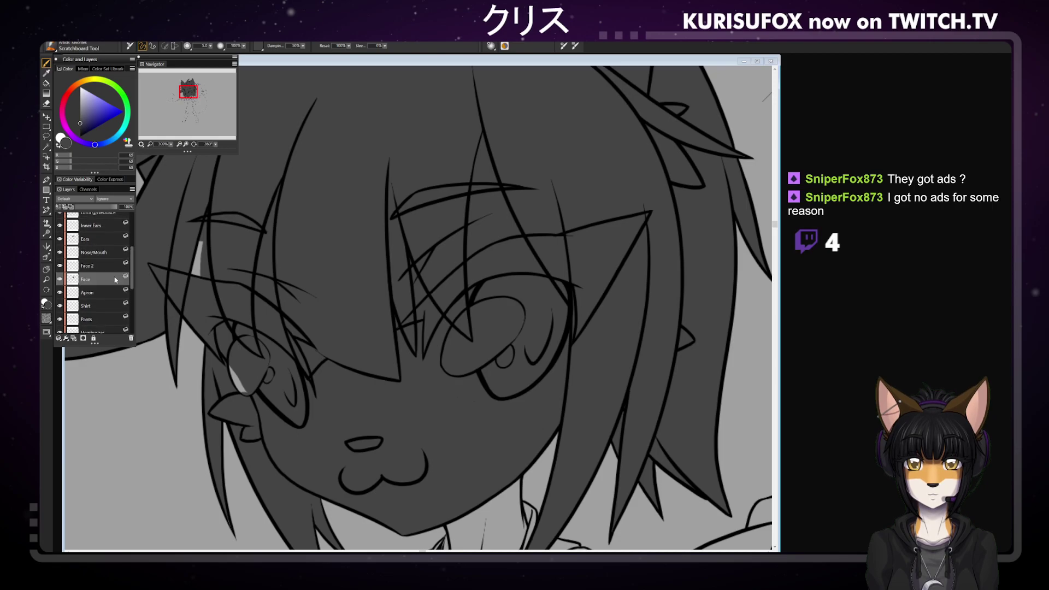
pyautogui.click(264, 416)
pyautogui.moveTo(232, 377); pyautogui.dragTo(241, 389)
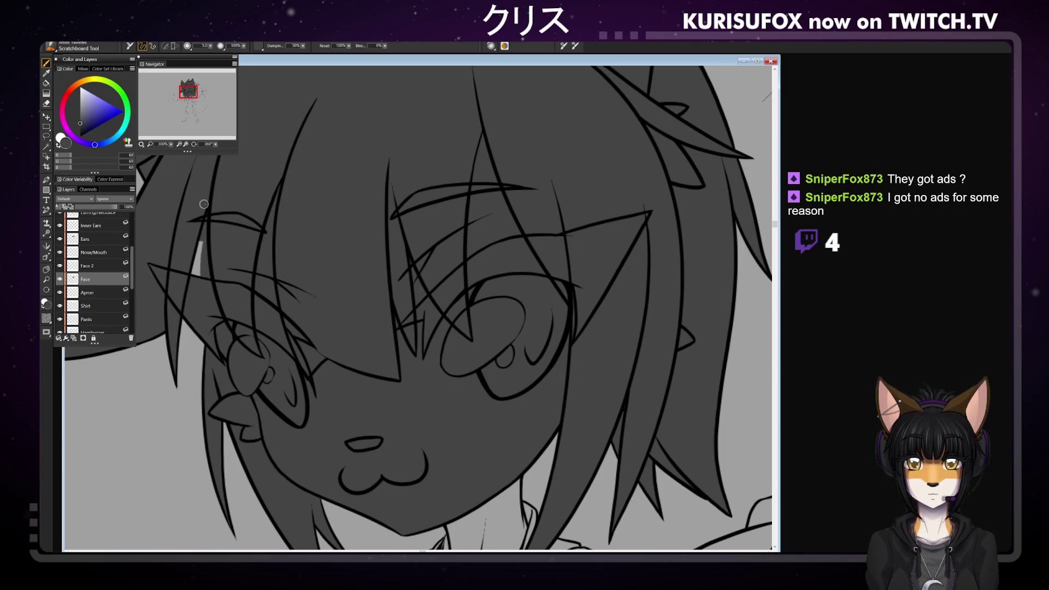
pyautogui.moveTo(201, 243); pyautogui.dragTo(192, 276)
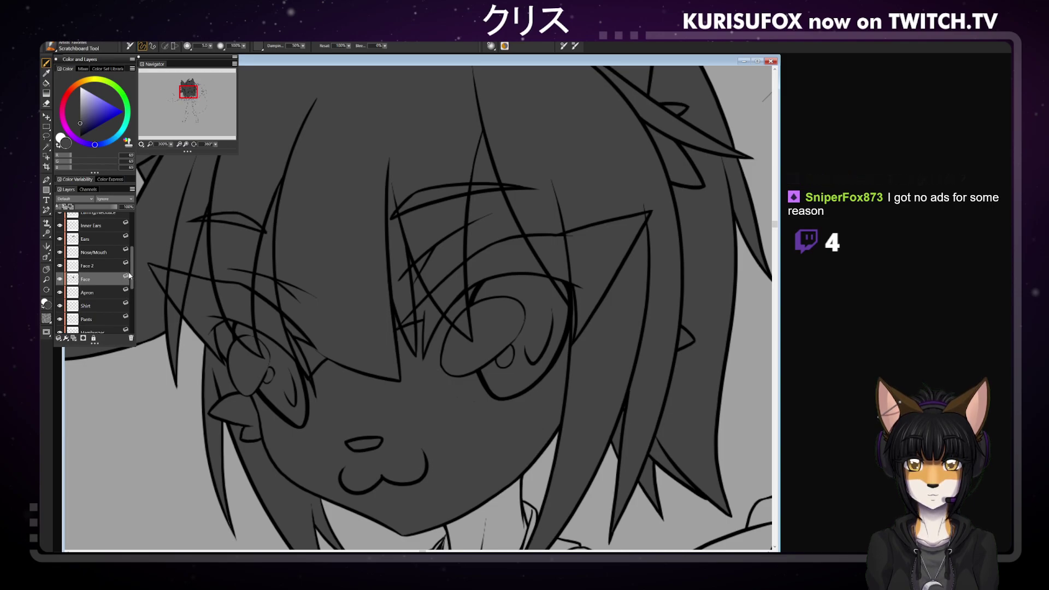
# Paint the left eye's large and small highlights solid white on the Eye Highlights layer, using a smaller brush for the edges
pyautogui.moveTo(129, 268); pyautogui.dragTo(130, 234)
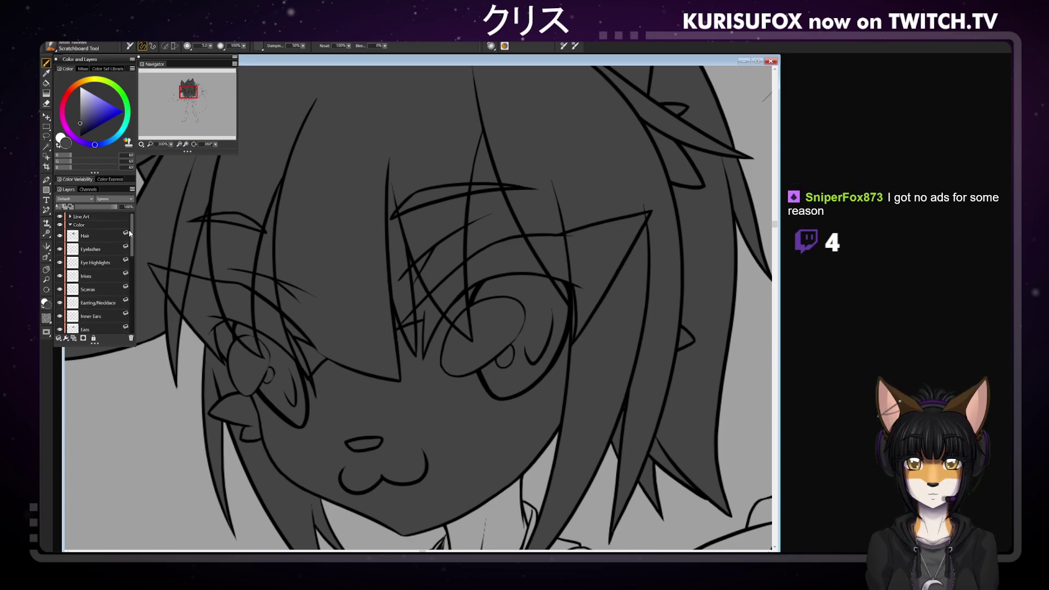
pyautogui.click(108, 265)
pyautogui.click(81, 88)
pyautogui.moveTo(245, 390)
pyautogui.mouseDown()
pyautogui.moveTo(236, 346)
pyautogui.moveTo(260, 346)
pyautogui.moveTo(256, 361)
pyautogui.moveTo(246, 350)
pyautogui.moveTo(267, 353)
pyautogui.mouseUp()
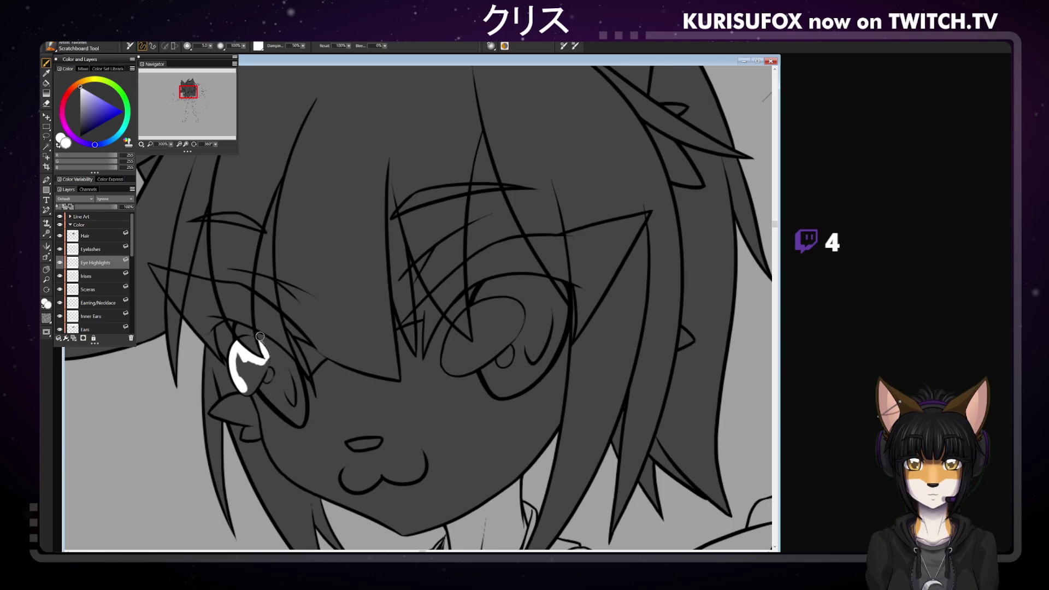
pyautogui.moveTo(207, 48); pyautogui.dragTo(202, 48)
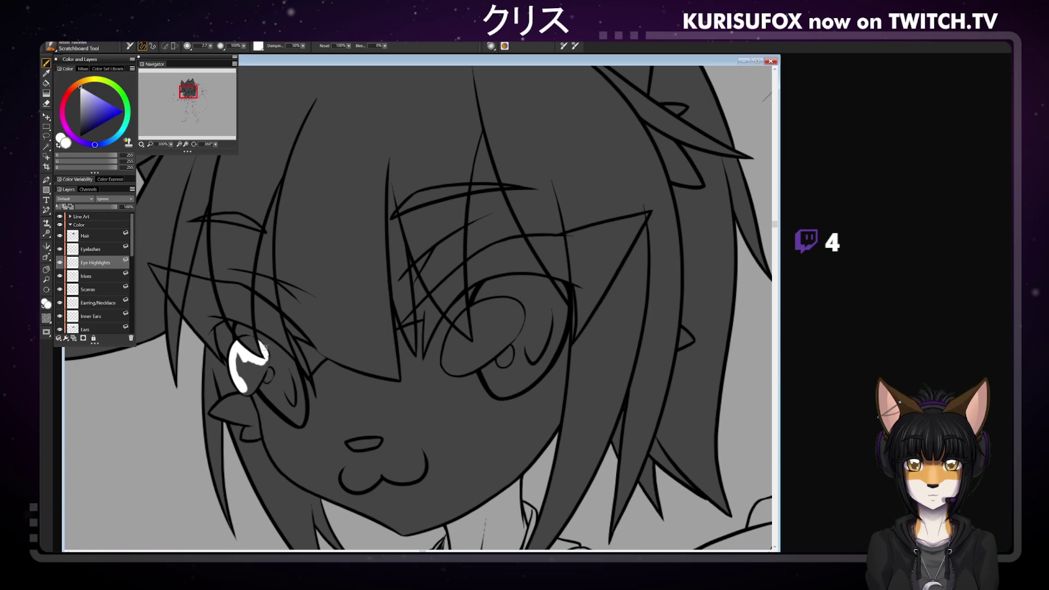
pyautogui.moveTo(268, 354); pyautogui.dragTo(265, 365)
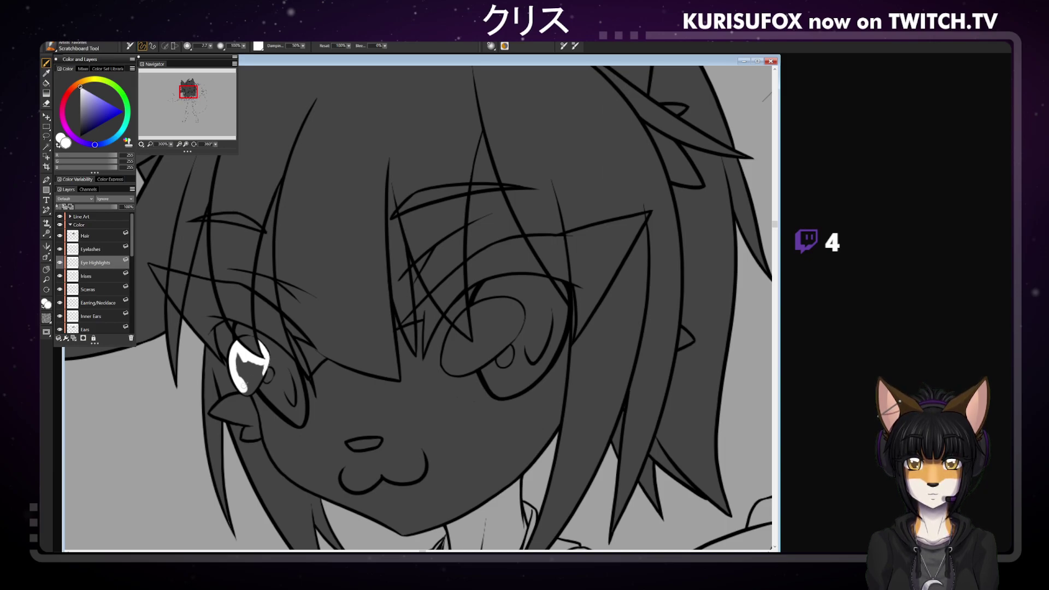
pyautogui.moveTo(246, 390)
pyautogui.mouseDown()
pyautogui.moveTo(265, 367)
pyautogui.moveTo(246, 377)
pyautogui.moveTo(248, 391)
pyautogui.moveTo(232, 363)
pyautogui.moveTo(246, 377)
pyautogui.moveTo(238, 351)
pyautogui.moveTo(249, 359)
pyautogui.moveTo(252, 345)
pyautogui.moveTo(257, 379)
pyautogui.mouseUp()
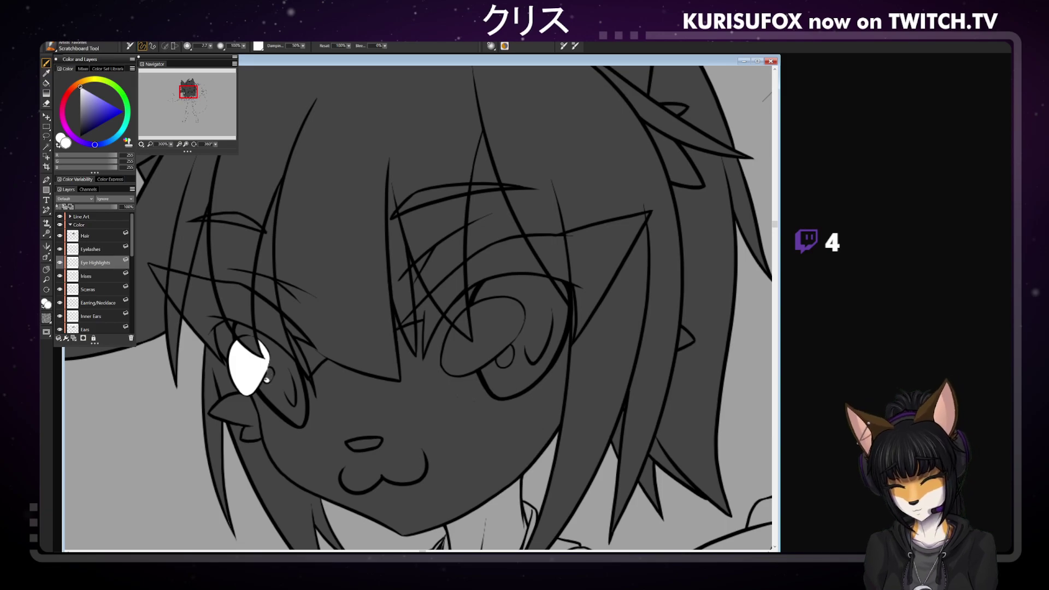
pyautogui.moveTo(267, 378); pyautogui.dragTo(267, 375)
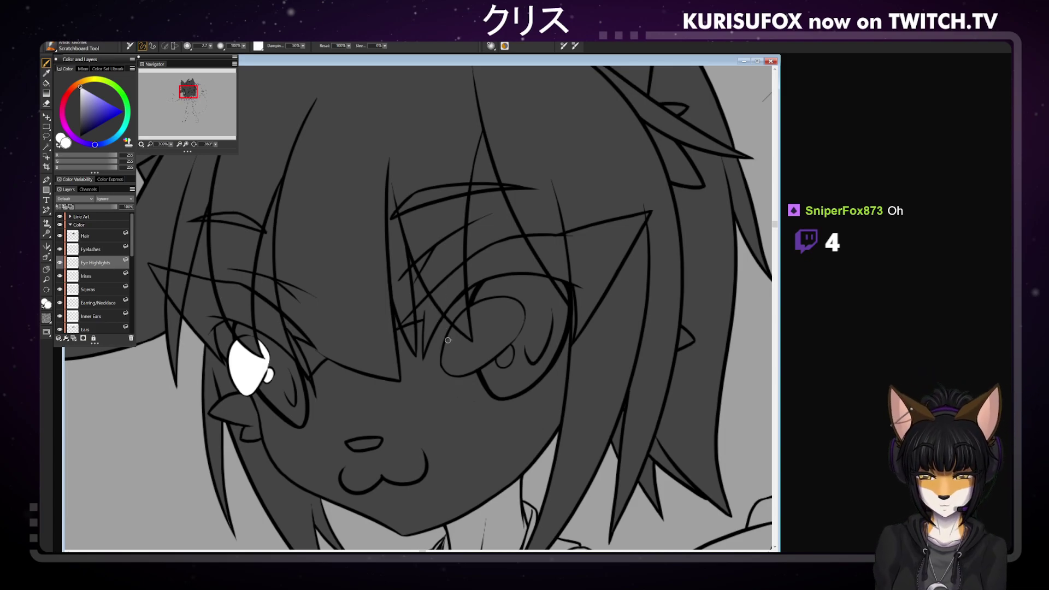
# Outline and fill the right eye's large highlight in white, and fill its small round highlight with a finer brush
pyautogui.moveTo(446, 359)
pyautogui.mouseDown()
pyautogui.moveTo(453, 328)
pyautogui.moveTo(490, 301)
pyautogui.moveTo(460, 339)
pyautogui.moveTo(467, 344)
pyautogui.moveTo(473, 318)
pyautogui.moveTo(475, 344)
pyautogui.mouseUp()
pyautogui.hotkey('ctrl', 'z')
pyautogui.moveTo(486, 303); pyautogui.dragTo(503, 301)
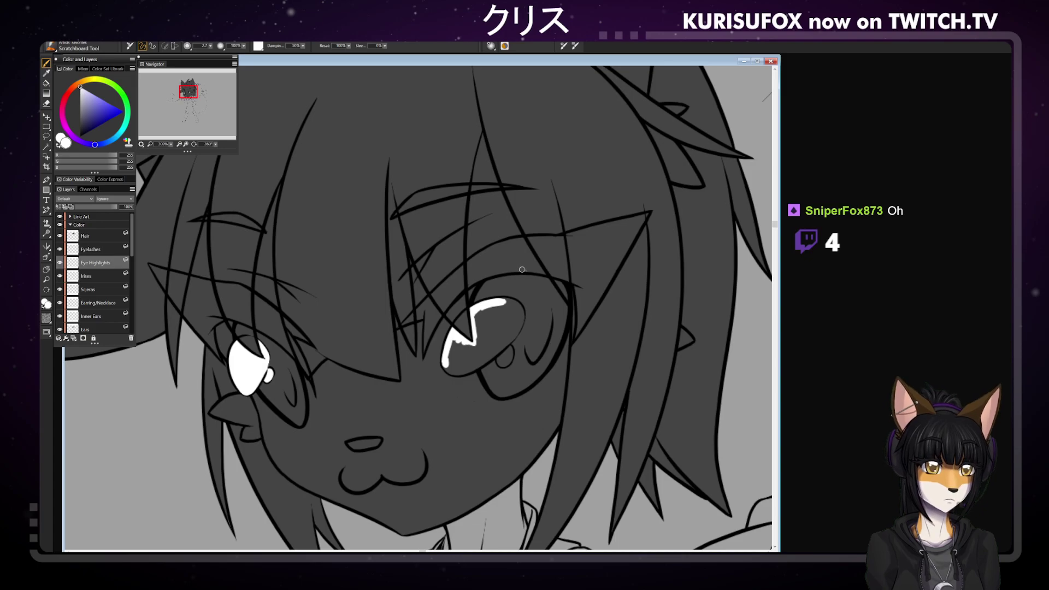
pyautogui.moveTo(500, 301); pyautogui.dragTo(521, 320)
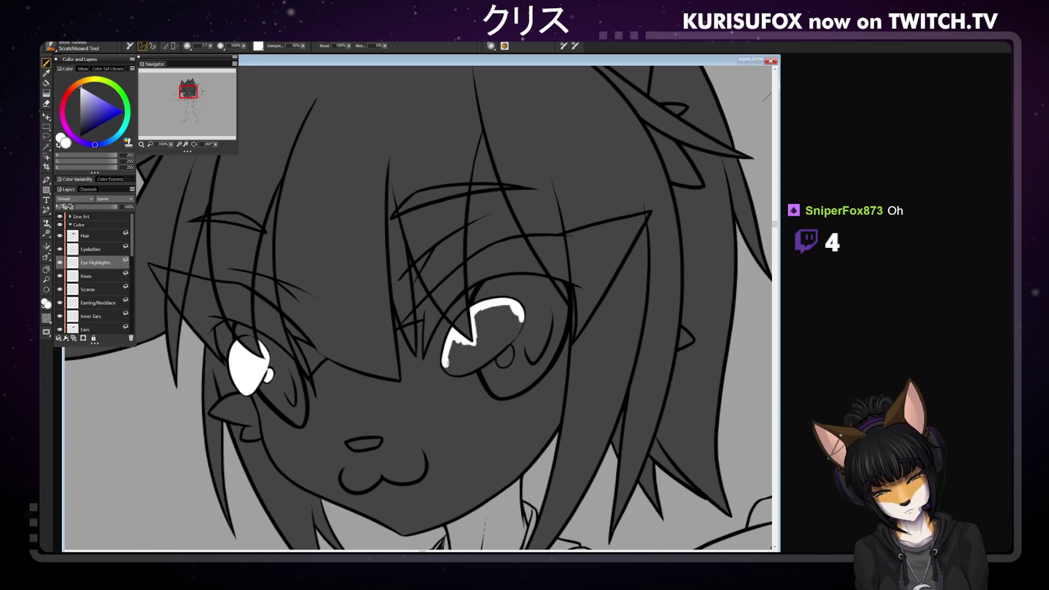
pyautogui.moveTo(444, 362)
pyautogui.mouseDown()
pyautogui.moveTo(454, 373)
pyautogui.moveTo(501, 348)
pyautogui.moveTo(481, 364)
pyautogui.moveTo(494, 356)
pyautogui.moveTo(522, 316)
pyautogui.mouseUp()
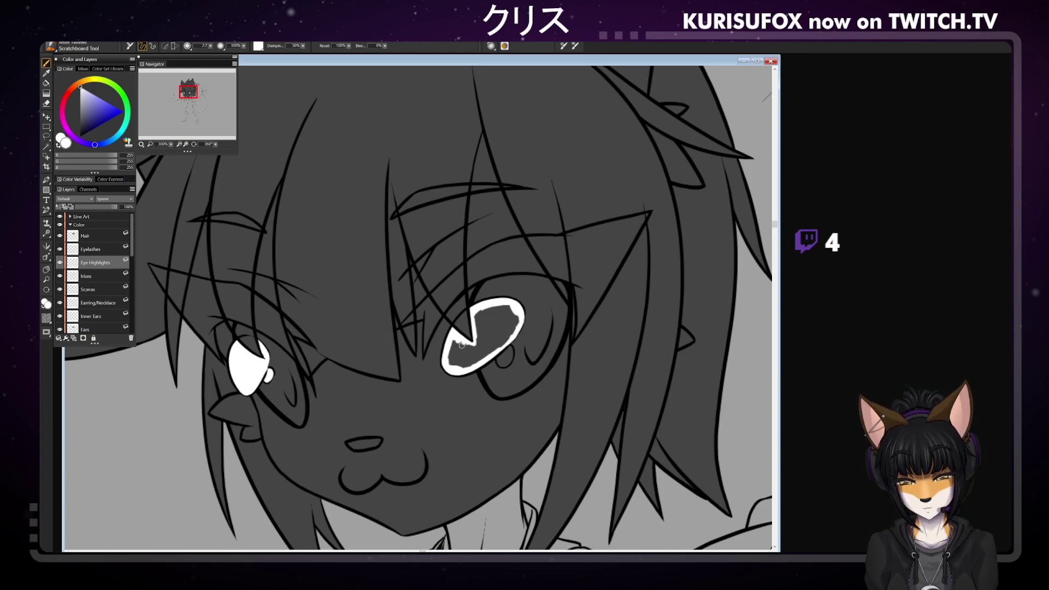
pyautogui.moveTo(211, 46); pyautogui.dragTo(221, 46)
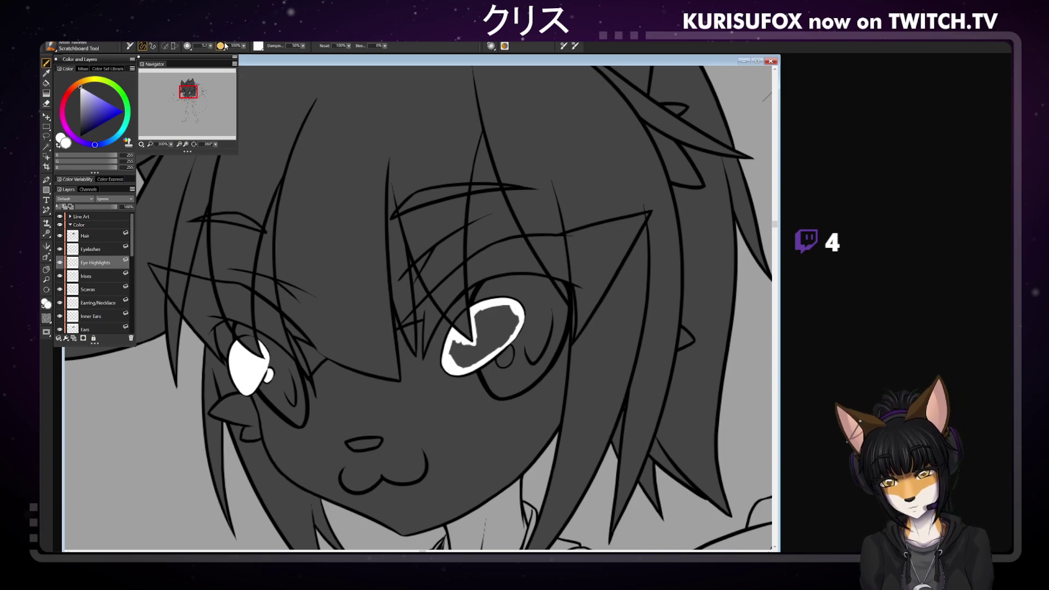
pyautogui.moveTo(453, 352)
pyautogui.mouseDown()
pyautogui.moveTo(479, 343)
pyautogui.moveTo(480, 313)
pyautogui.moveTo(498, 329)
pyautogui.moveTo(507, 305)
pyautogui.moveTo(515, 326)
pyautogui.moveTo(511, 309)
pyautogui.moveTo(455, 358)
pyautogui.moveTo(467, 367)
pyautogui.moveTo(487, 353)
pyautogui.moveTo(484, 341)
pyautogui.moveTo(511, 334)
pyautogui.mouseUp()
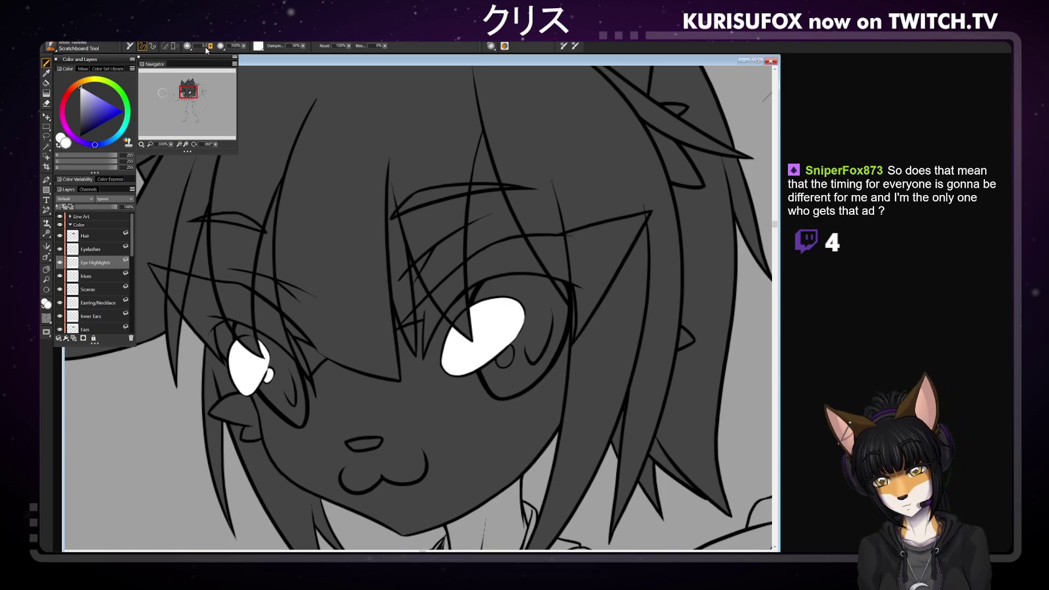
pyautogui.moveTo(210, 47); pyautogui.dragTo(203, 47)
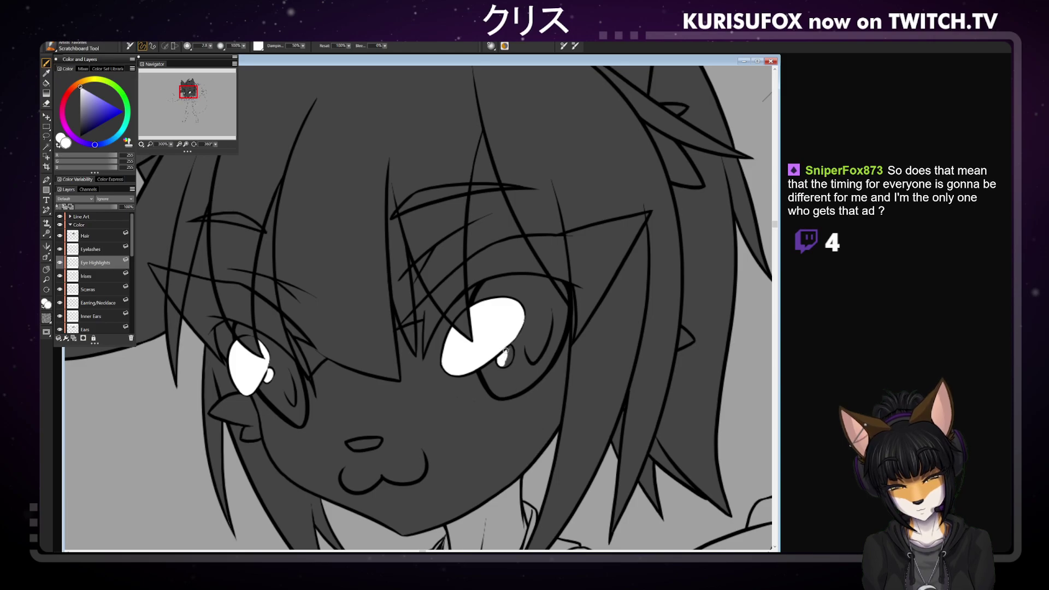
pyautogui.moveTo(503, 356); pyautogui.dragTo(507, 353)
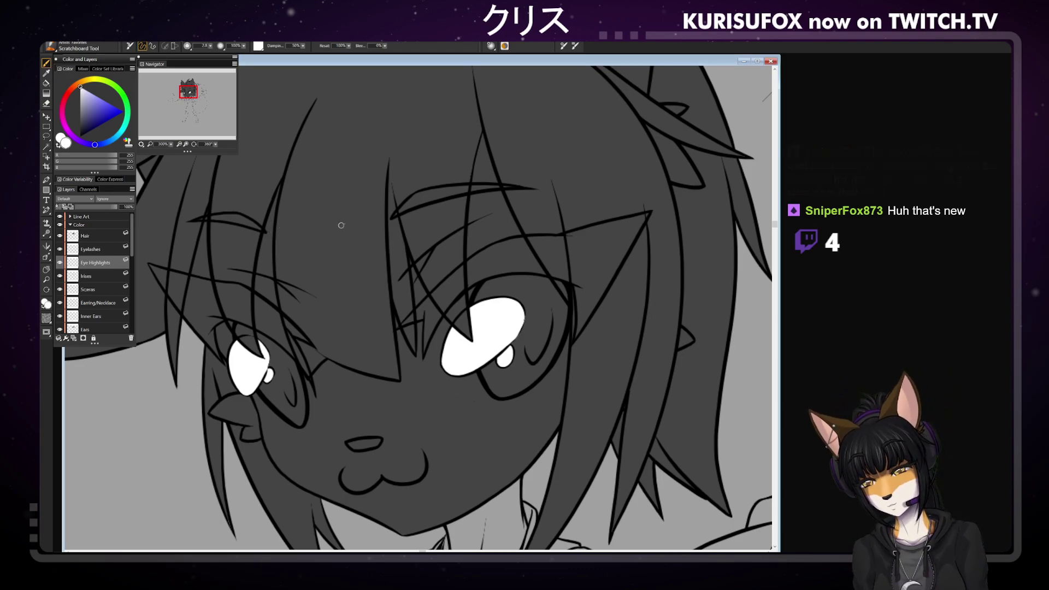
# Sample the dark gray and fill the left ear's round earring on the Earring/Necklace layer, hiding the Ears layer while painting
pyautogui.keyDown('alt'); pyautogui.click(368, 235); pyautogui.keyUp('alt')
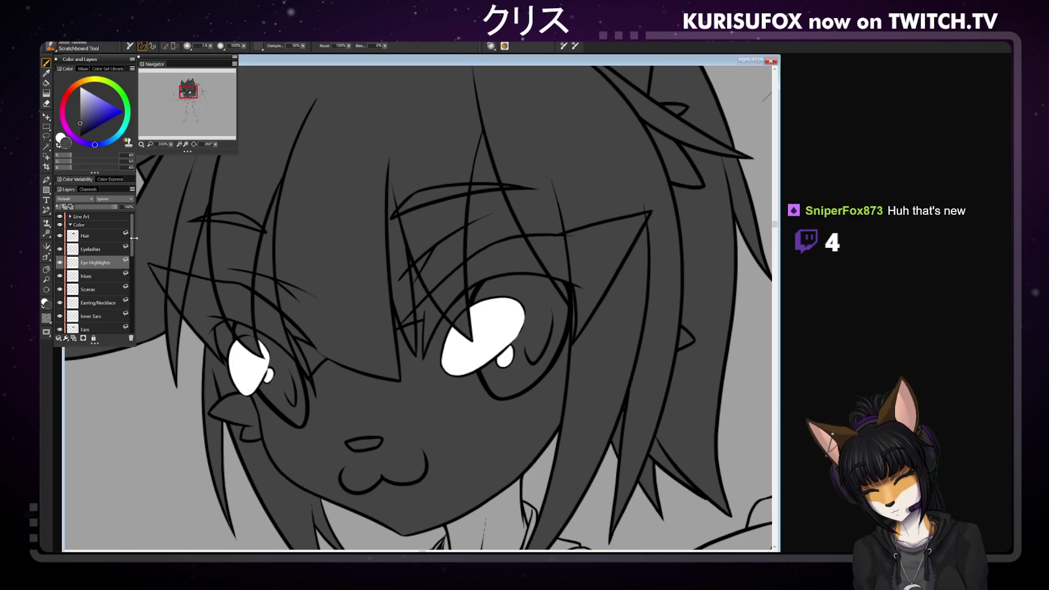
pyautogui.moveTo(131, 238); pyautogui.dragTo(129, 276)
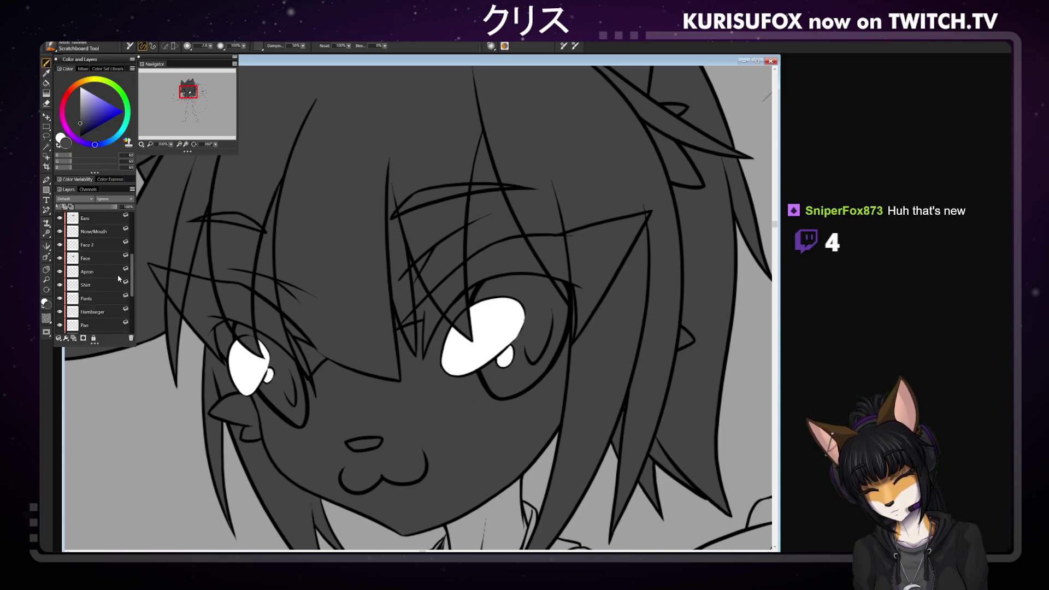
pyautogui.moveTo(130, 260); pyautogui.dragTo(131, 220)
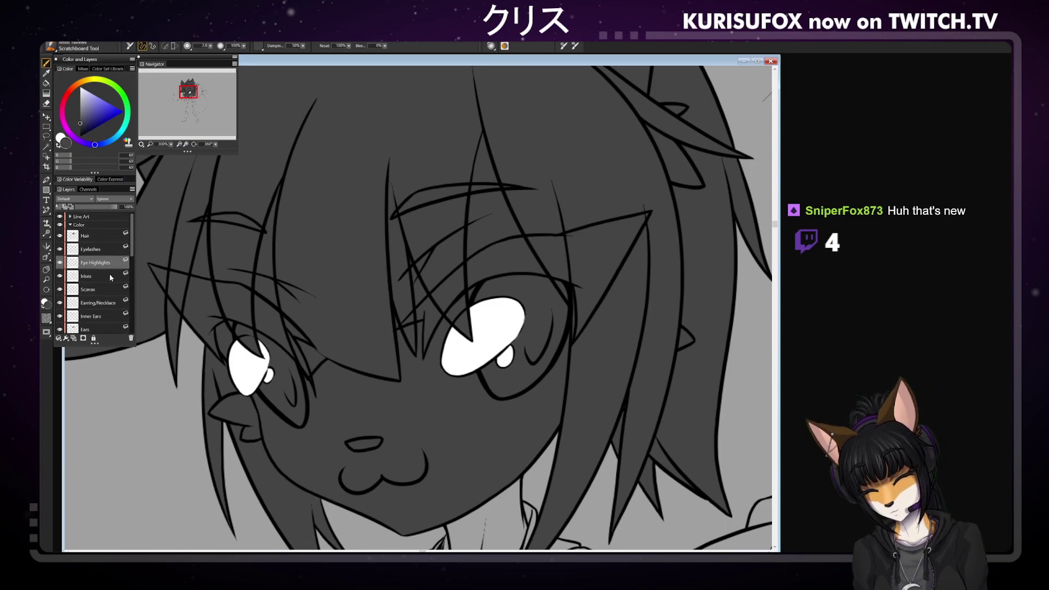
pyautogui.click(113, 303)
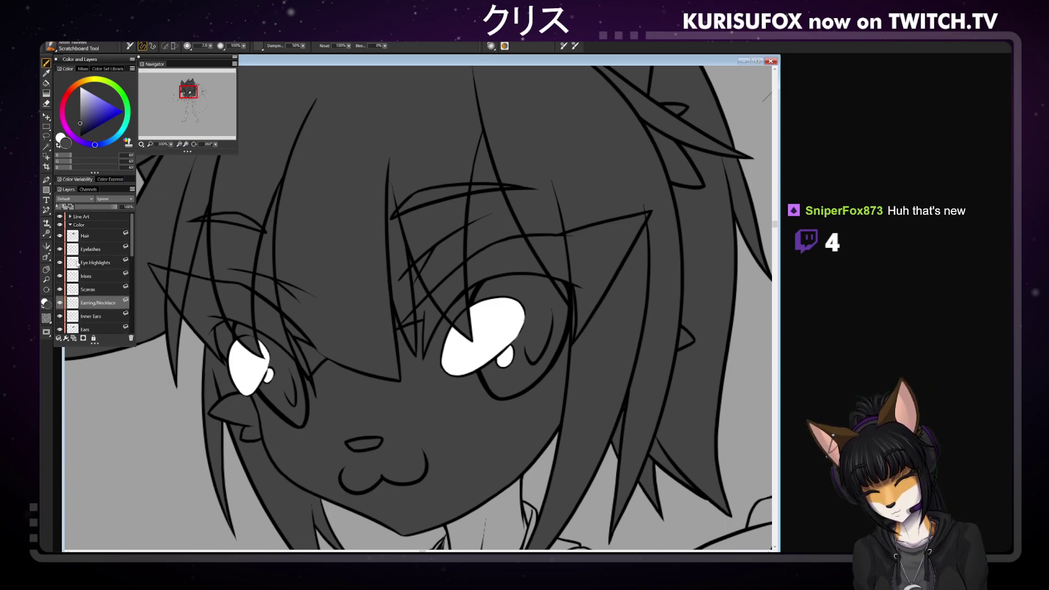
pyautogui.click(60, 329)
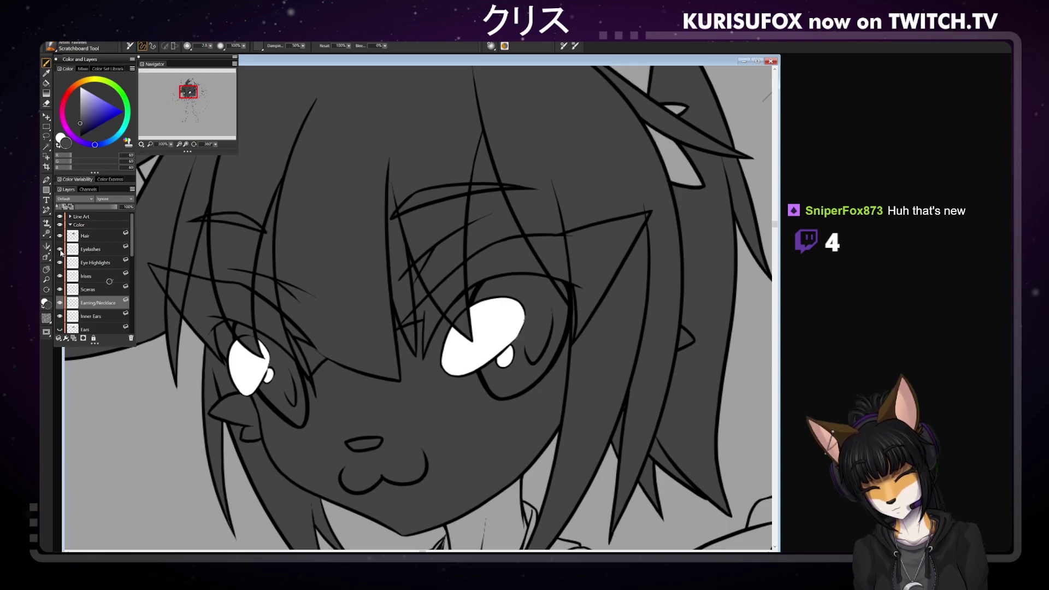
pyautogui.click(47, 270)
pyautogui.moveTo(204, 208); pyautogui.dragTo(348, 439)
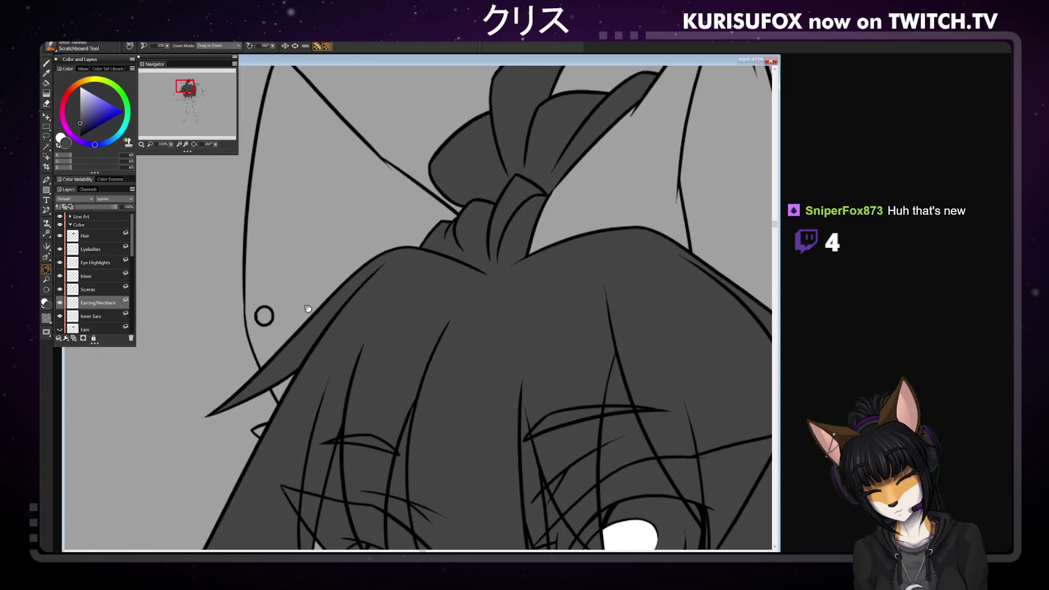
pyautogui.press('b')
pyautogui.moveTo(264, 316); pyautogui.dragTo(264, 316)
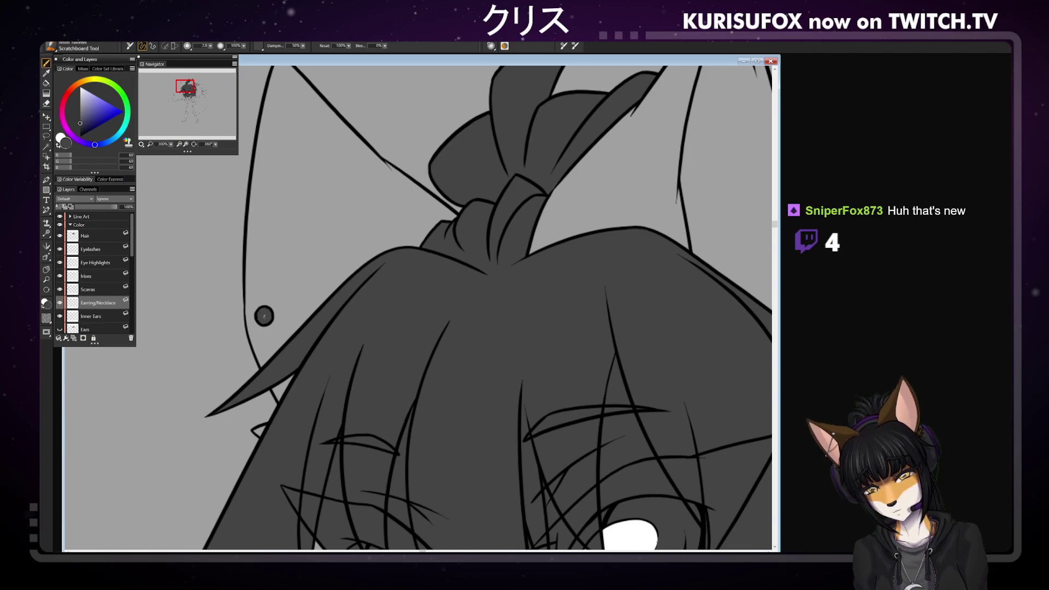
pyautogui.click(60, 329)
# Paint the necklace's crescent moon pendant dark gray from its upper curve down to its lower tip
pyautogui.moveTo(132, 249); pyautogui.dragTo(130, 245)
pyautogui.click(47, 270)
pyautogui.moveTo(452, 502); pyautogui.dragTo(339, 242)
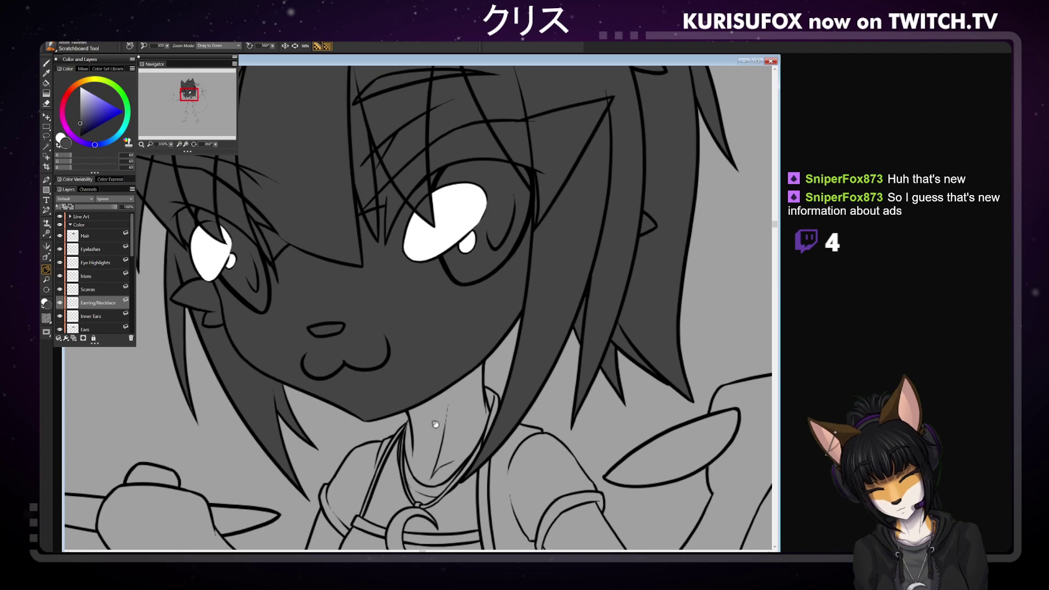
pyautogui.moveTo(435, 424); pyautogui.dragTo(412, 319)
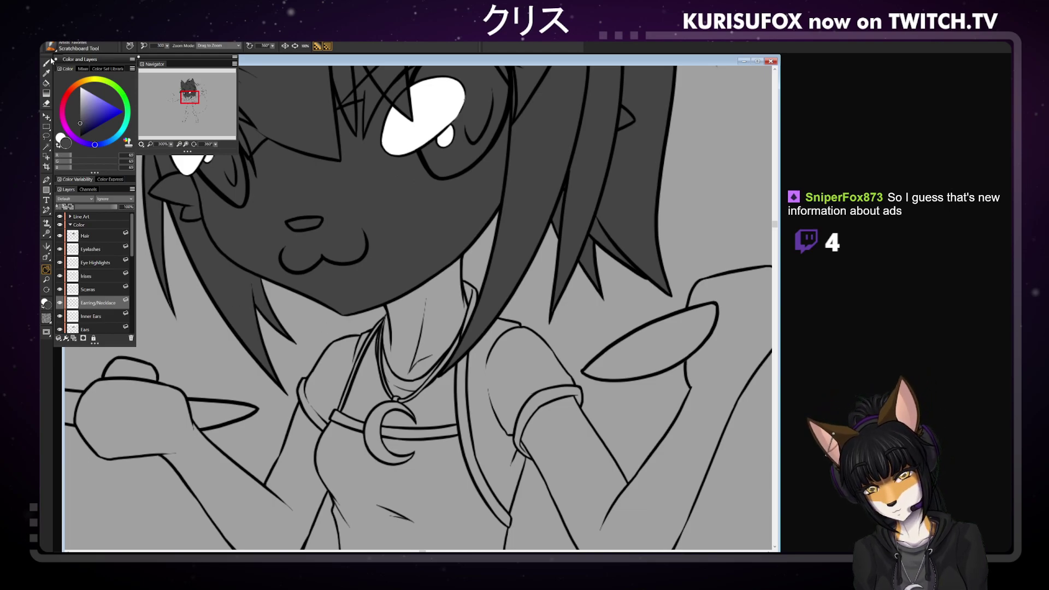
pyautogui.press('b')
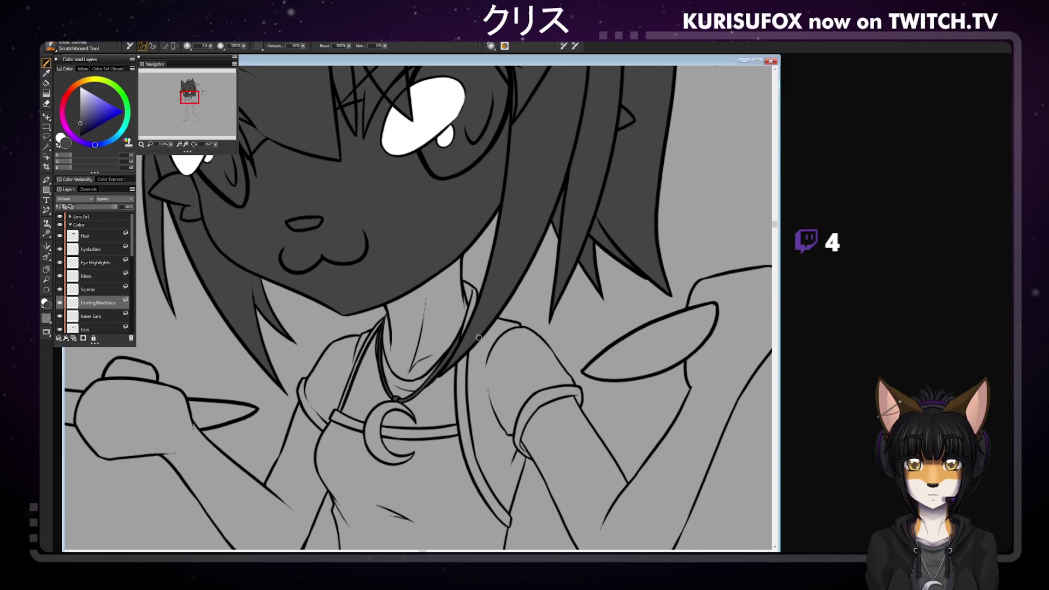
pyautogui.moveTo(375, 414)
pyautogui.mouseDown()
pyautogui.moveTo(372, 438)
pyautogui.moveTo(386, 405)
pyautogui.moveTo(407, 411)
pyautogui.mouseUp()
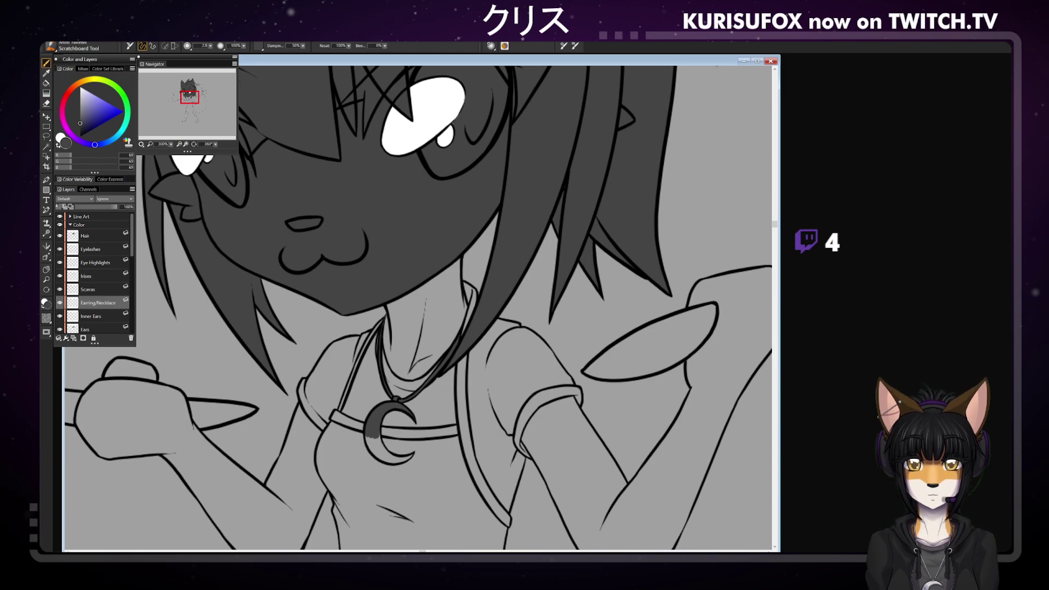
pyautogui.moveTo(383, 435)
pyautogui.mouseDown()
pyautogui.moveTo(370, 453)
pyautogui.moveTo(391, 459)
pyautogui.mouseUp()
# Rotate the canvas to finish the crescent pendant's fill along its edges, and reset the canvas to its upright angle
pyautogui.moveTo(212, 141); pyautogui.dragTo(204, 140)
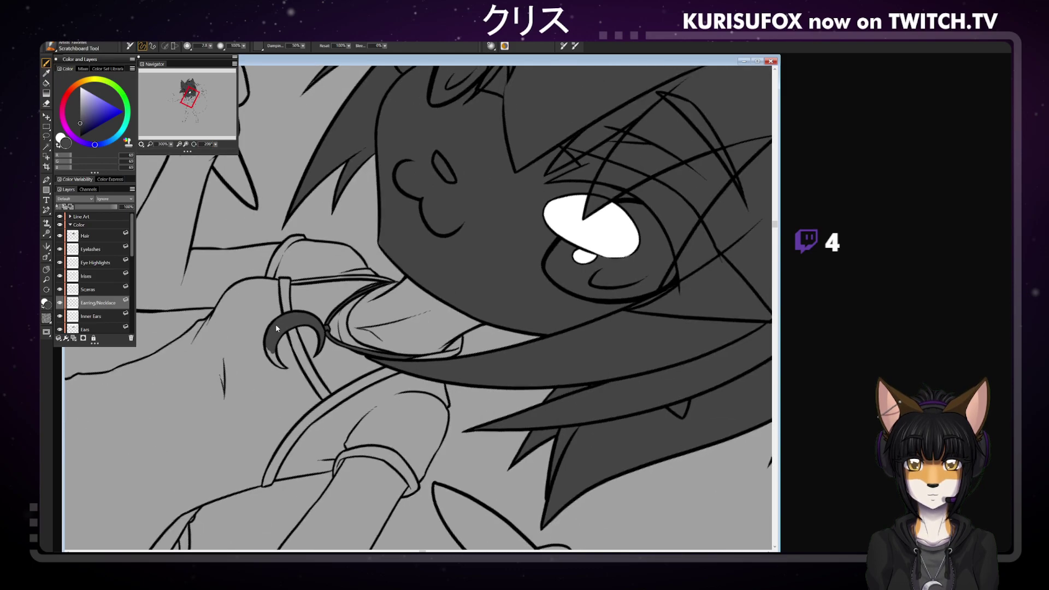
pyautogui.moveTo(273, 351); pyautogui.dragTo(275, 363)
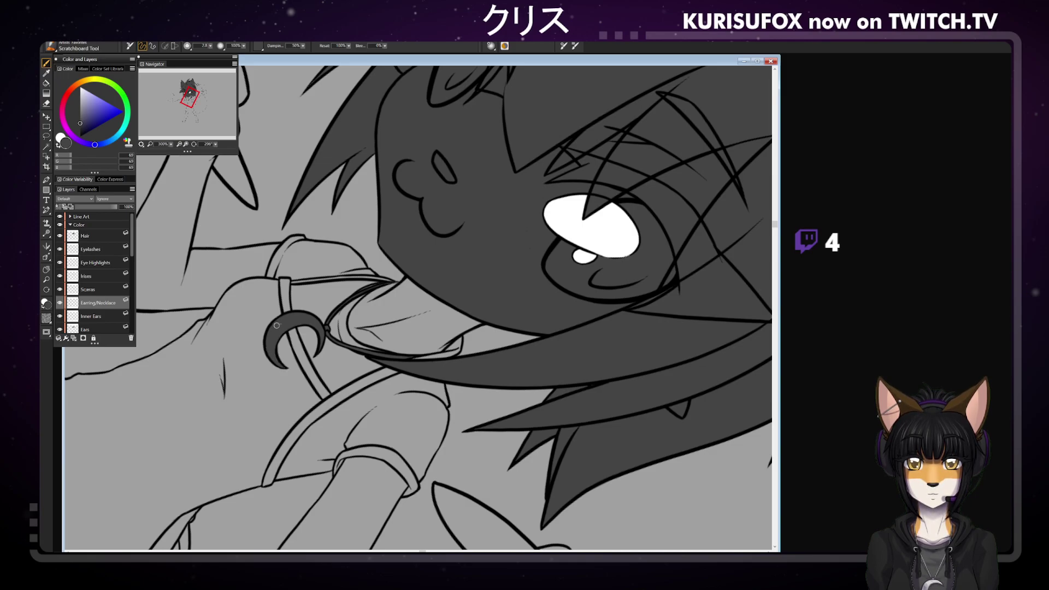
pyautogui.press('n')
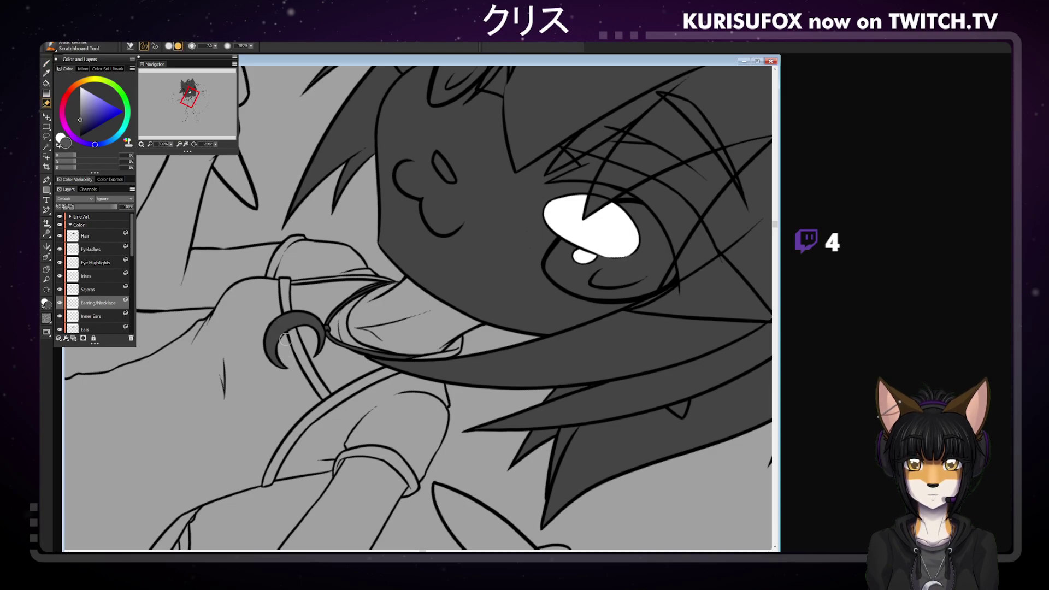
pyautogui.press('b')
pyautogui.click(194, 144)
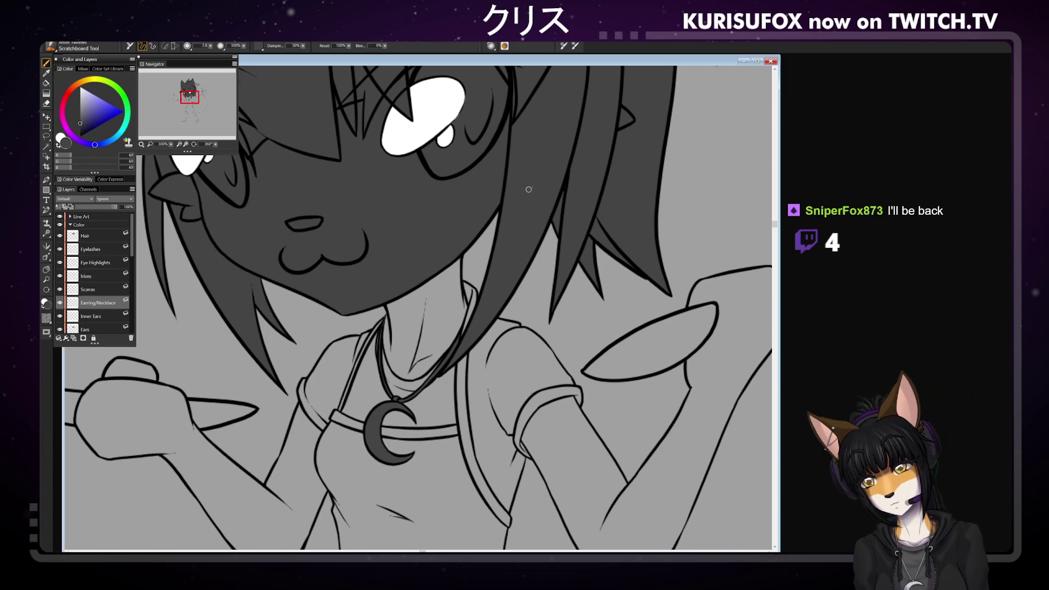
# Select the Apron layer and paint the apron's right shoulder strap dark gray from the hair down to near its lower end
pyautogui.moveTo(129, 254); pyautogui.dragTo(132, 302)
pyautogui.scroll(-3, 132, 288)
pyautogui.click(116, 308)
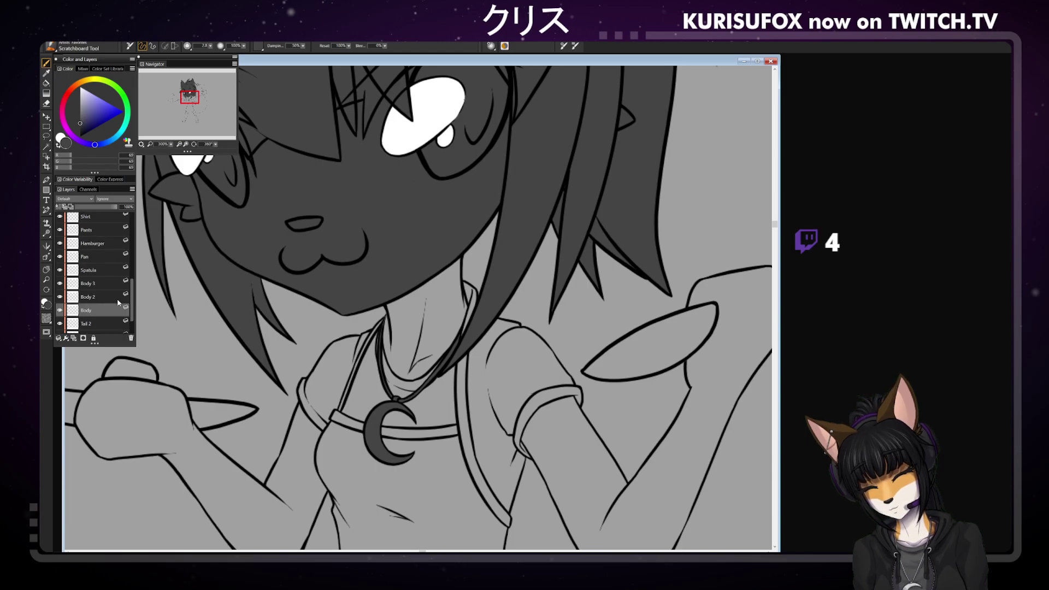
pyautogui.click(102, 222)
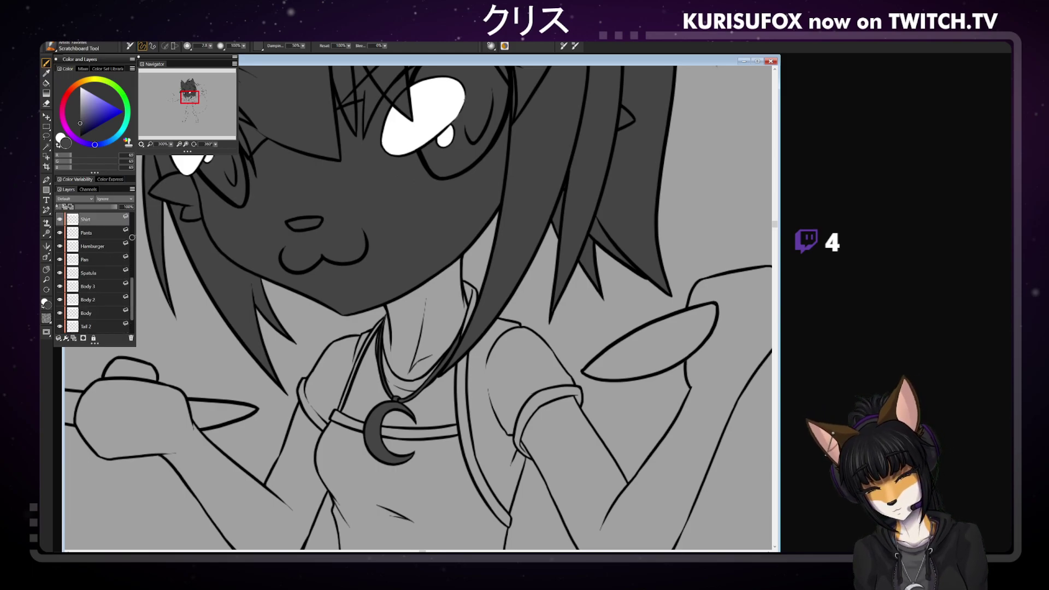
pyautogui.scroll(2, 132, 237)
pyautogui.click(129, 235)
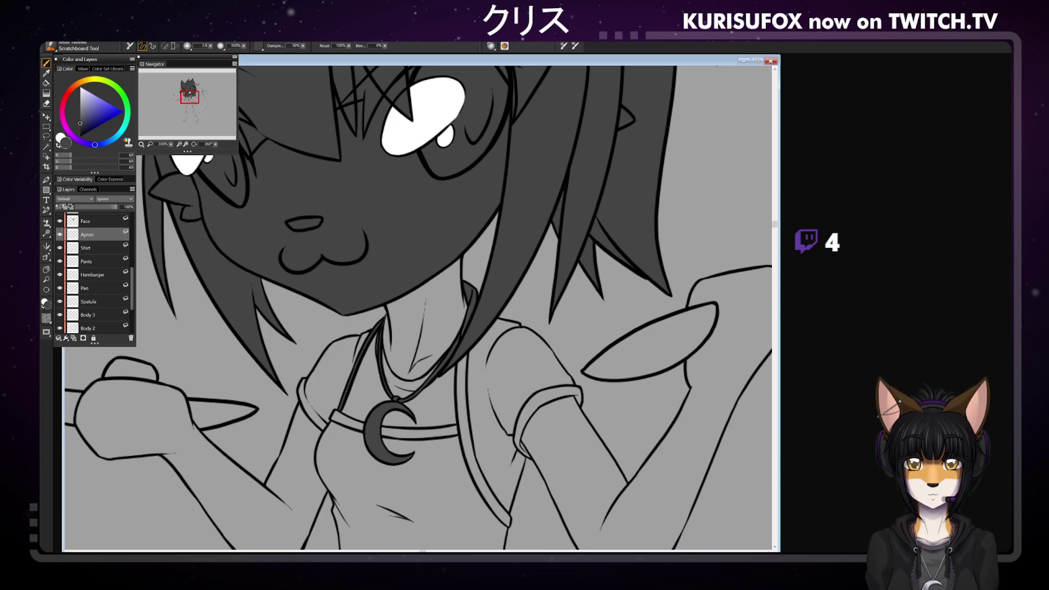
pyautogui.moveTo(456, 394)
pyautogui.mouseDown()
pyautogui.moveTo(460, 361)
pyautogui.moveTo(460, 405)
pyautogui.moveTo(464, 358)
pyautogui.moveTo(462, 444)
pyautogui.moveTo(476, 481)
pyautogui.mouseUp()
pyautogui.moveTo(468, 440); pyautogui.dragTo(479, 474)
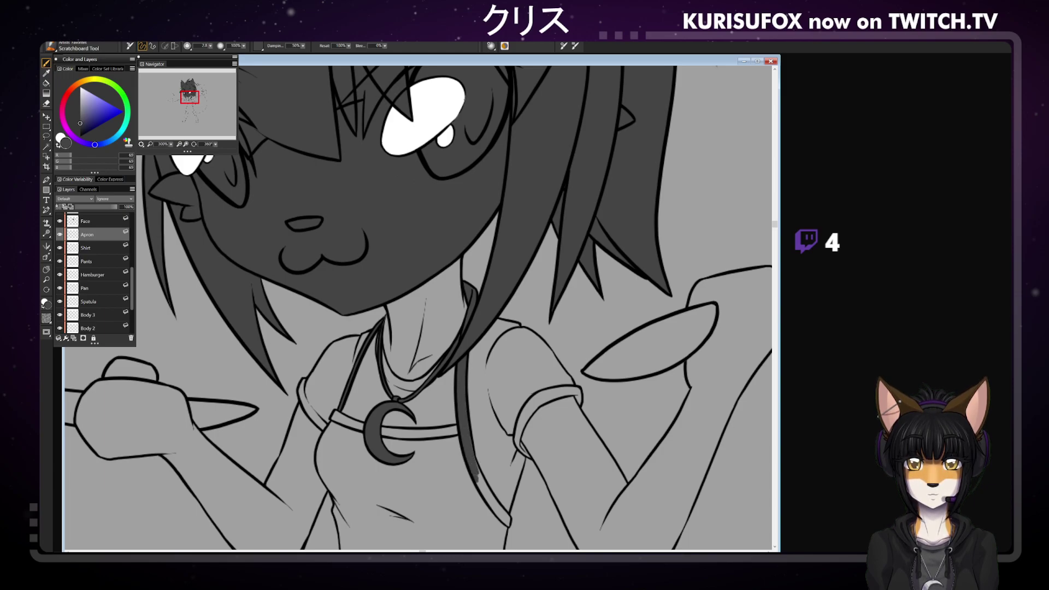
pyautogui.moveTo(461, 429)
pyautogui.mouseDown()
pyautogui.moveTo(478, 488)
pyautogui.moveTo(495, 503)
pyautogui.mouseUp()
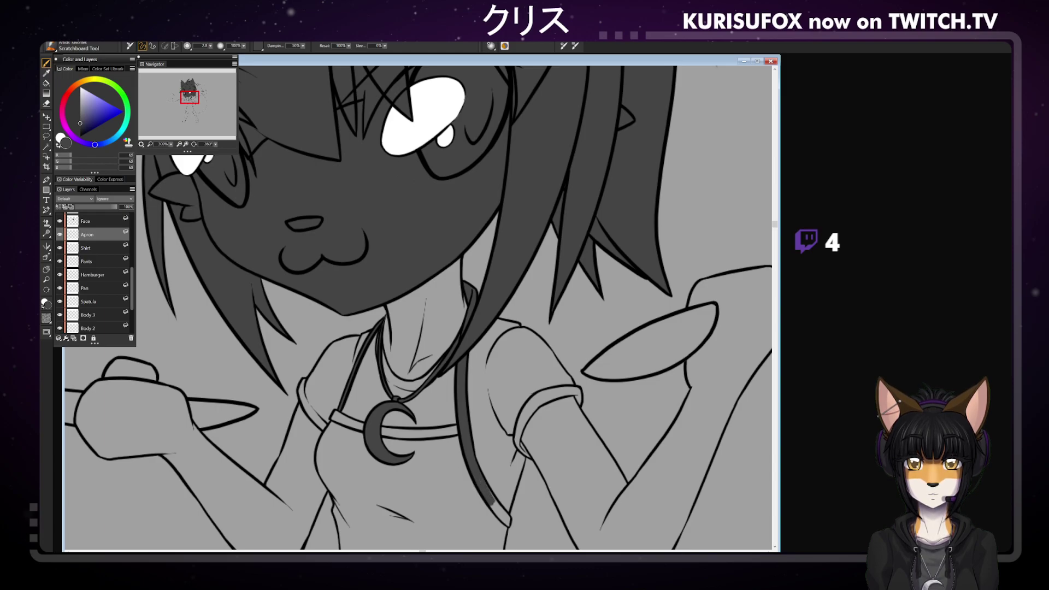
# Paint the apron's top band dark gray on both sides of the crescent pendant and finish the shoulder strap's lower end
pyautogui.moveTo(332, 417); pyautogui.dragTo(359, 427)
pyautogui.moveTo(381, 432); pyautogui.dragTo(457, 428)
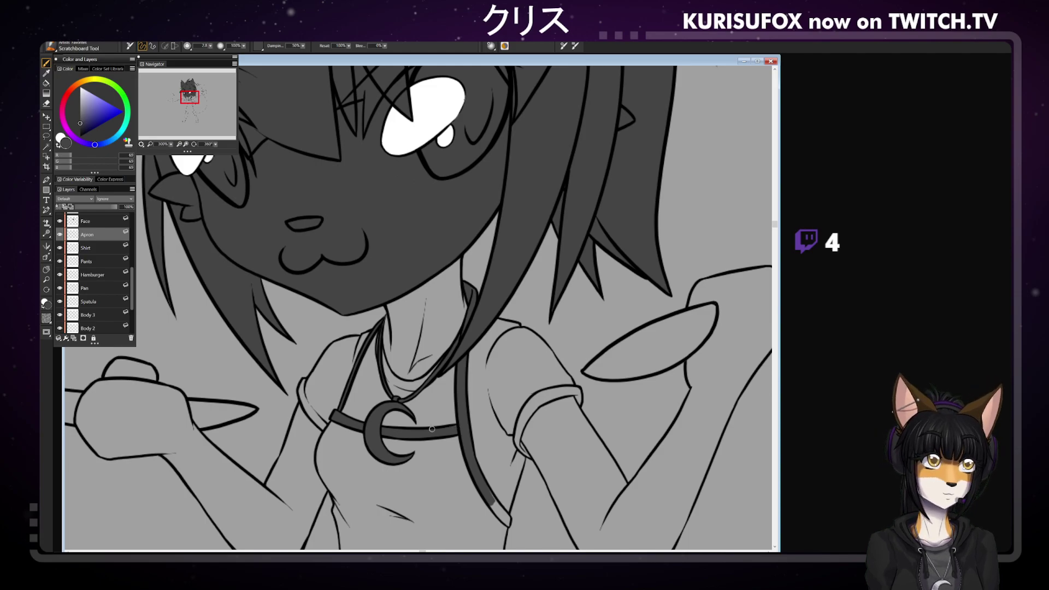
pyautogui.moveTo(492, 505); pyautogui.dragTo(500, 507)
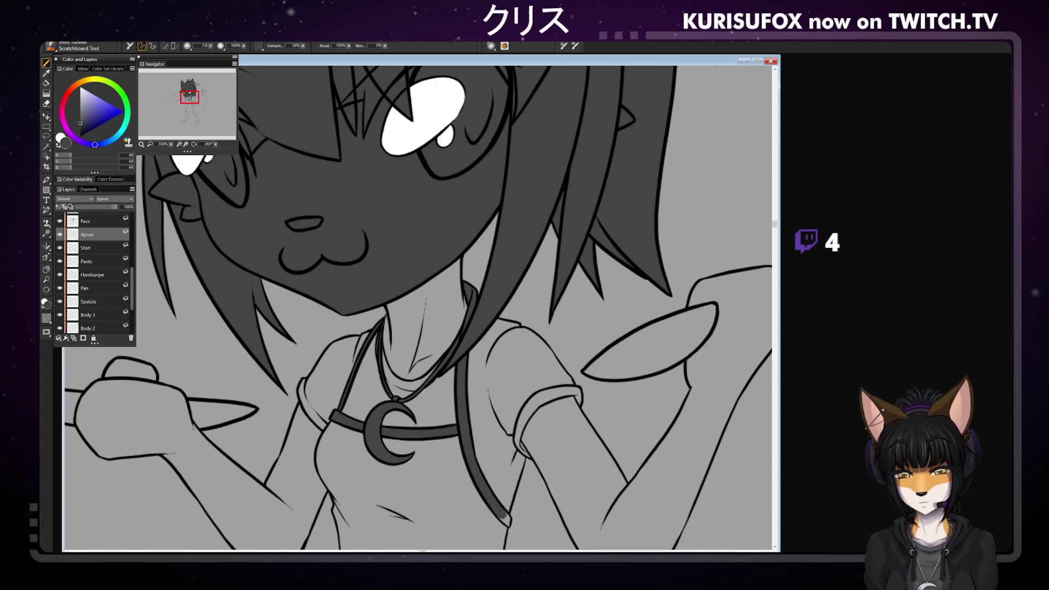
# Paint the apron bow's loop behind the waist dark gray
pyautogui.press('space')
pyautogui.moveTo(452, 334); pyautogui.dragTo(452, 118)
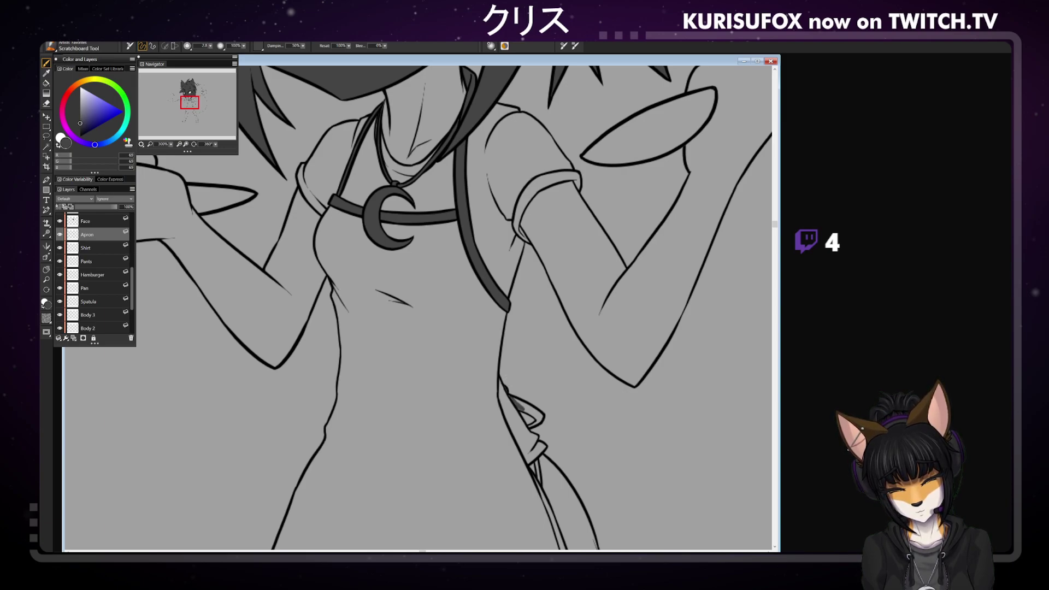
pyautogui.moveTo(523, 407); pyautogui.dragTo(543, 420)
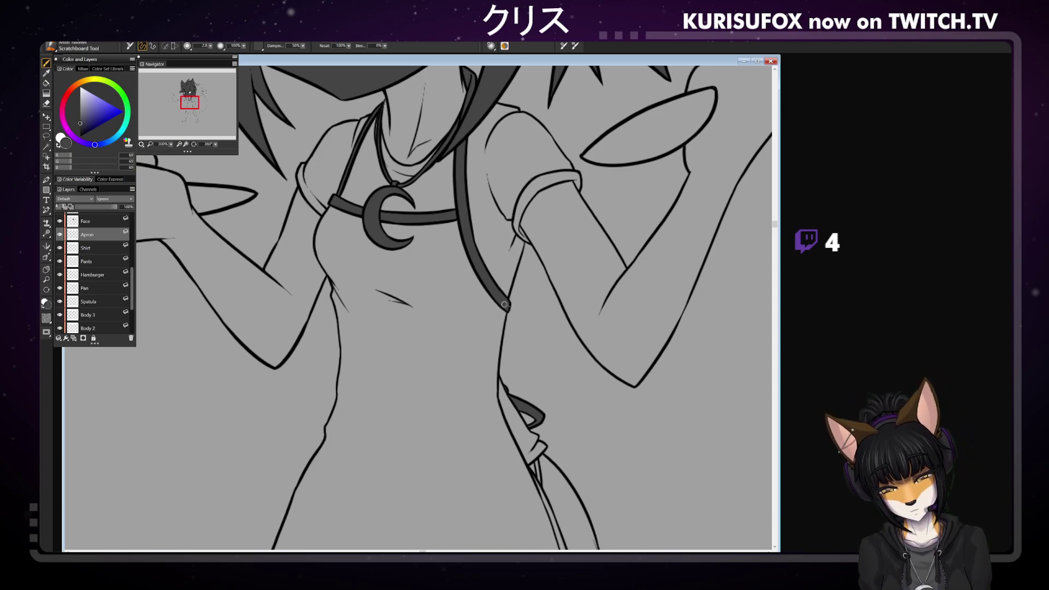
# Trace a closed dark gray outline inside the apron's body and flood its interior with the Paint Bucket
pyautogui.hotkey('ctrl', '-')
pyautogui.hotkey('ctrl', '-')
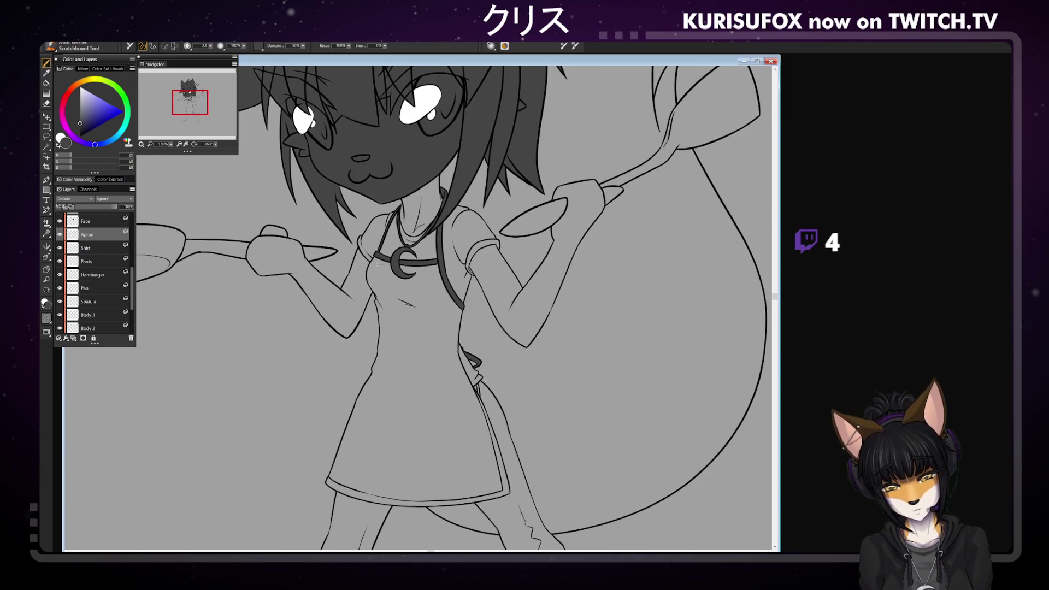
pyautogui.moveTo(371, 258)
pyautogui.mouseDown()
pyautogui.moveTo(379, 372)
pyautogui.moveTo(328, 480)
pyautogui.moveTo(345, 489)
pyautogui.moveTo(406, 502)
pyautogui.moveTo(496, 496)
pyautogui.moveTo(454, 346)
pyautogui.moveTo(458, 309)
pyautogui.mouseUp()
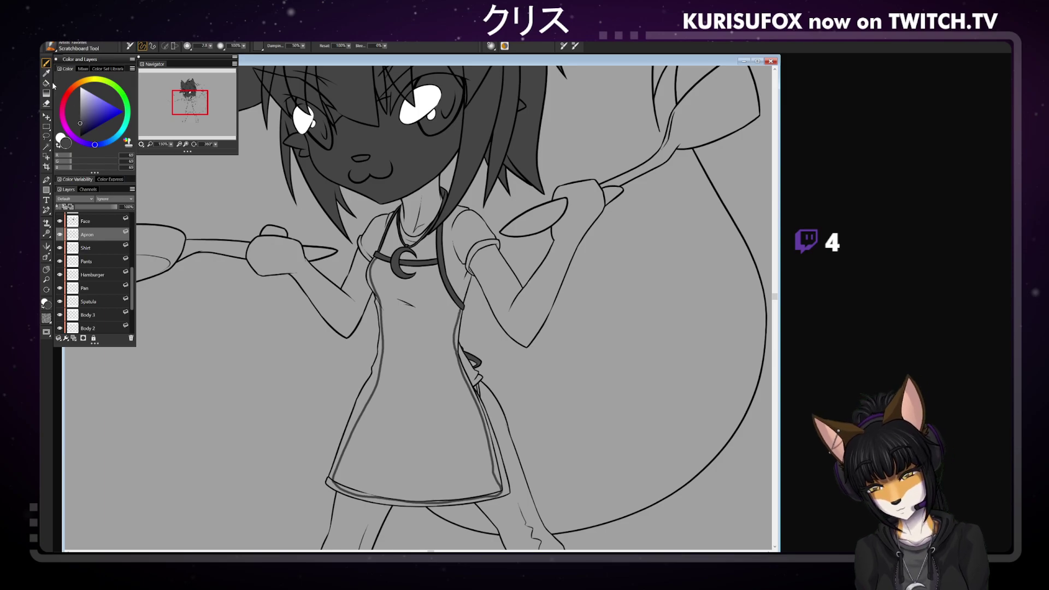
pyautogui.press('k')
pyautogui.click(428, 293)
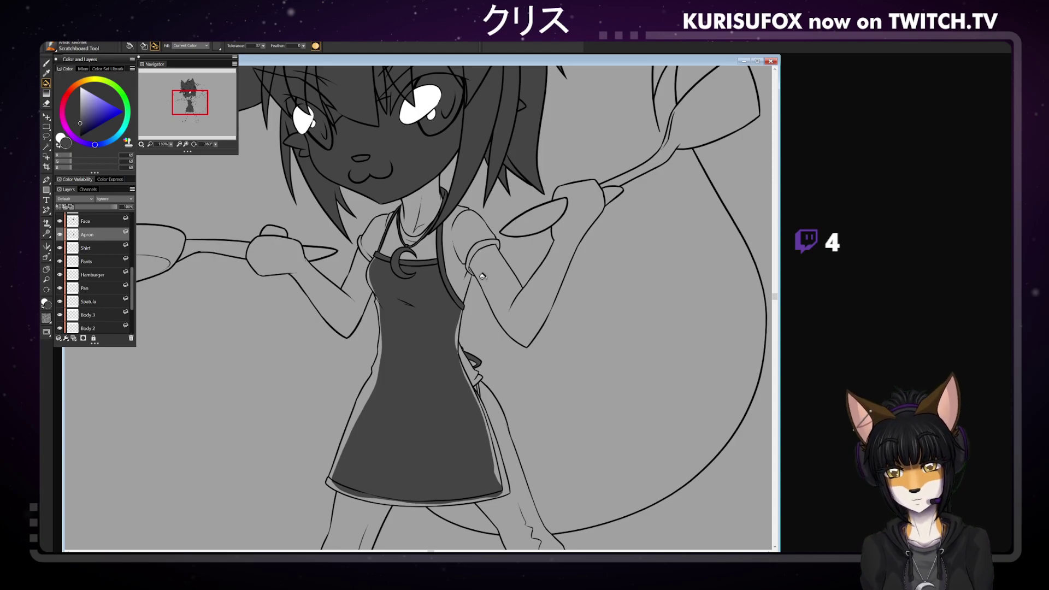
# Brush dark gray into the gaps along the apron's chest and waist edges up to the line art
pyautogui.click(46, 269)
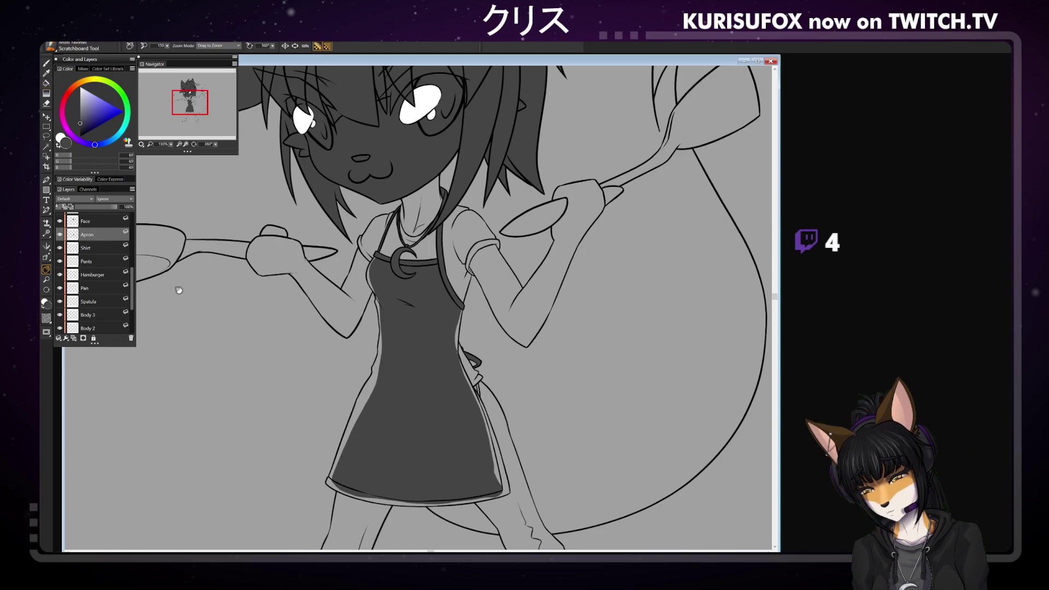
pyautogui.moveTo(404, 321)
pyautogui.mouseDown()
pyautogui.moveTo(459, 260)
pyautogui.moveTo(512, 233)
pyautogui.moveTo(370, 355)
pyautogui.mouseUp()
pyautogui.click(47, 64)
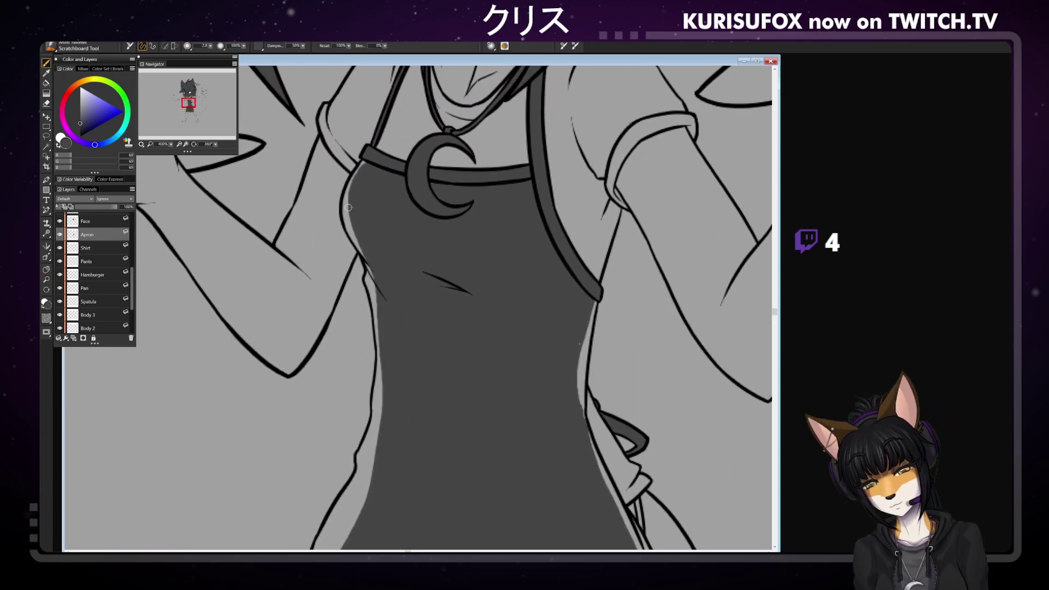
pyautogui.moveTo(346, 192); pyautogui.dragTo(357, 246)
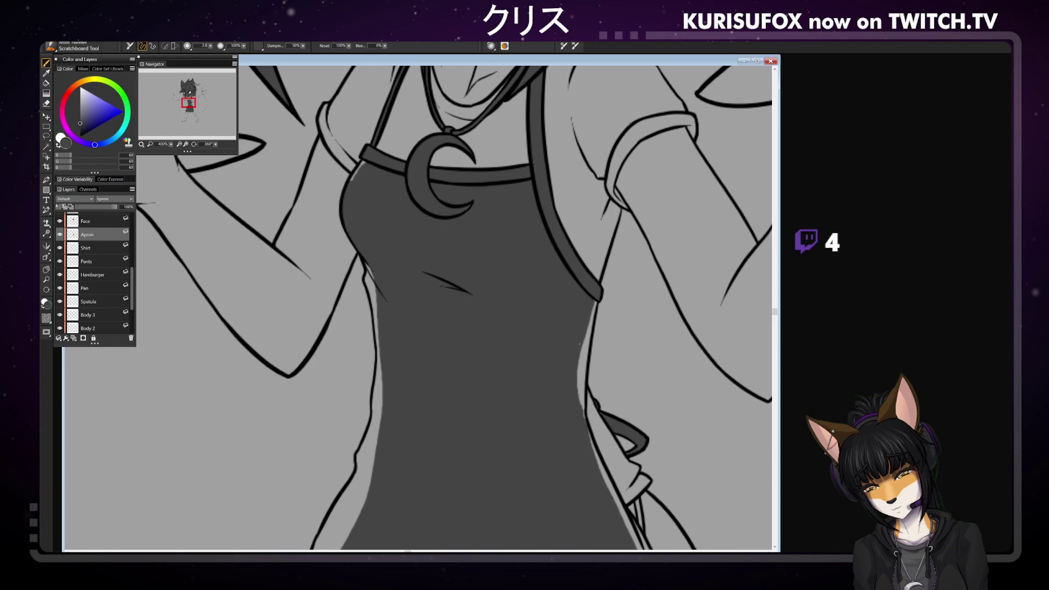
pyautogui.moveTo(356, 171); pyautogui.dragTo(362, 161)
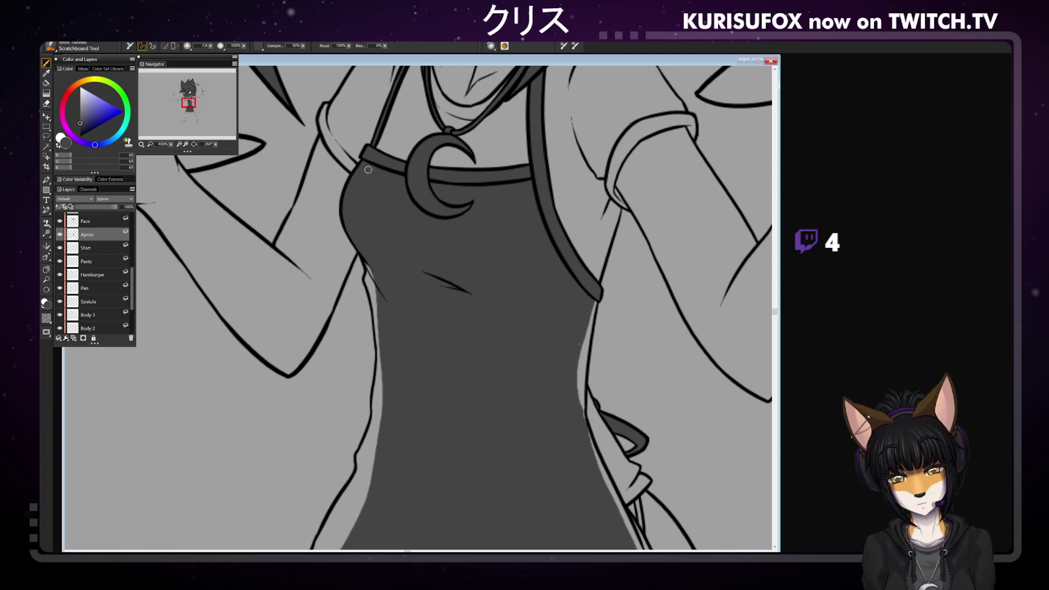
pyautogui.moveTo(594, 300); pyautogui.dragTo(579, 365)
pyautogui.moveTo(592, 322); pyautogui.dragTo(583, 419)
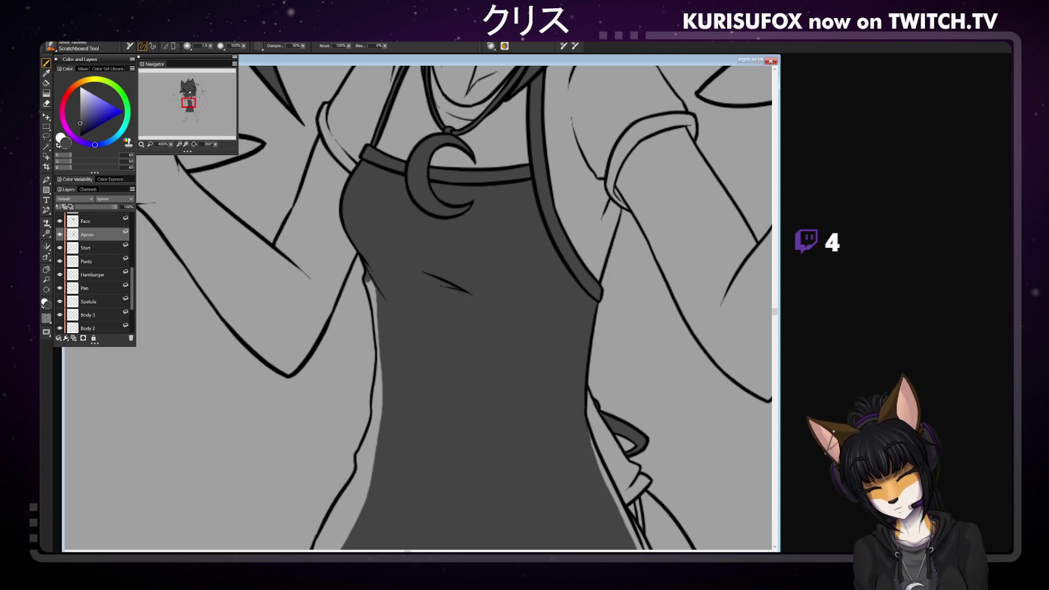
pyautogui.moveTo(366, 278)
pyautogui.mouseDown()
pyautogui.moveTo(375, 418)
pyautogui.moveTo(381, 376)
pyautogui.moveTo(415, 326)
pyautogui.moveTo(430, 103)
pyautogui.mouseUp()
# Extend the apron's dark gray fill to the line art along its left hip and upper skirt edge
pyautogui.click(47, 270)
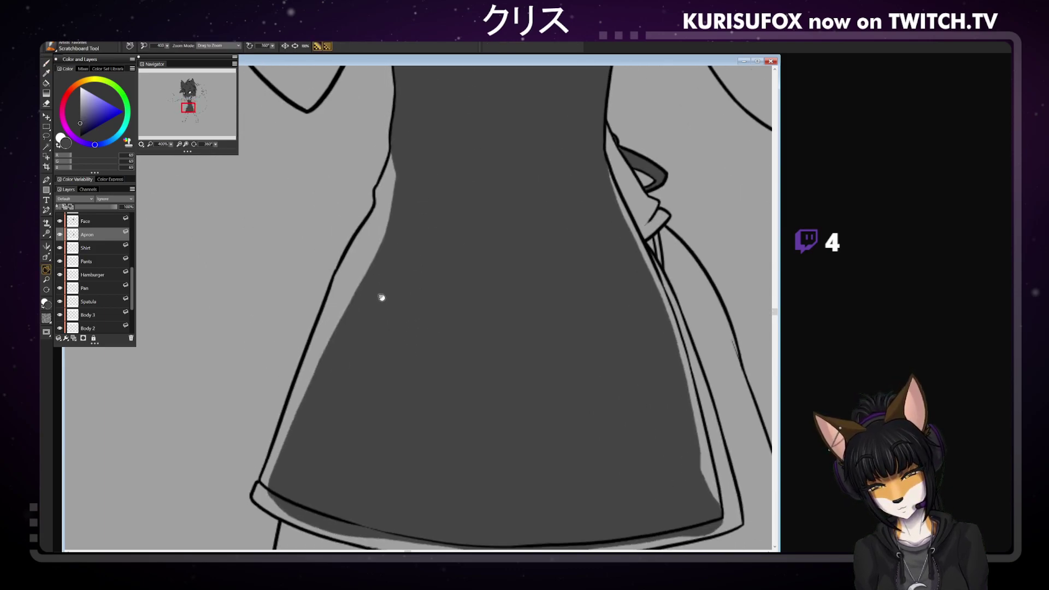
pyautogui.click(46, 64)
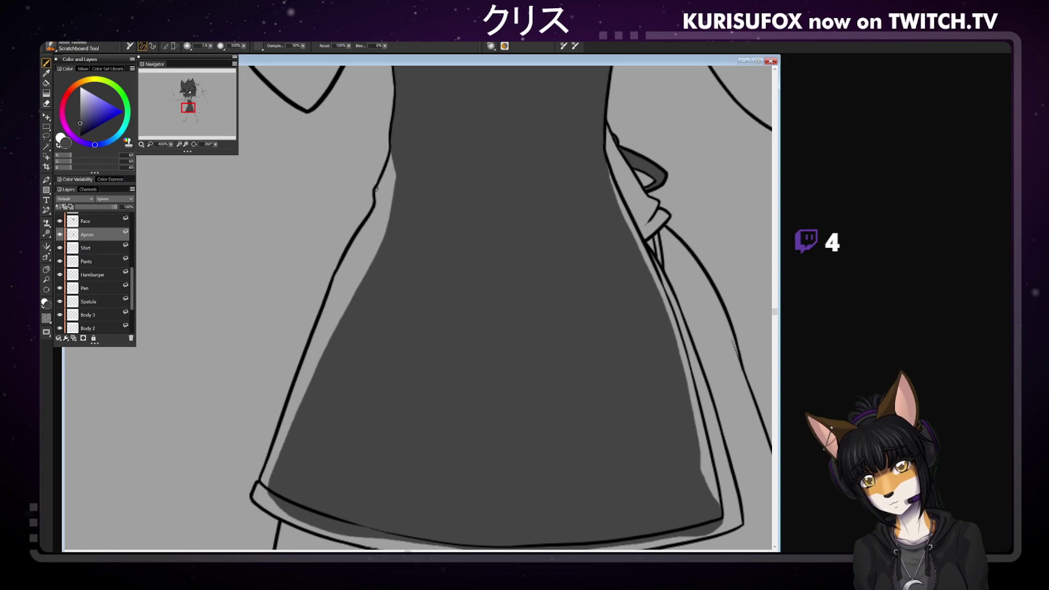
pyautogui.moveTo(376, 189); pyautogui.dragTo(388, 234)
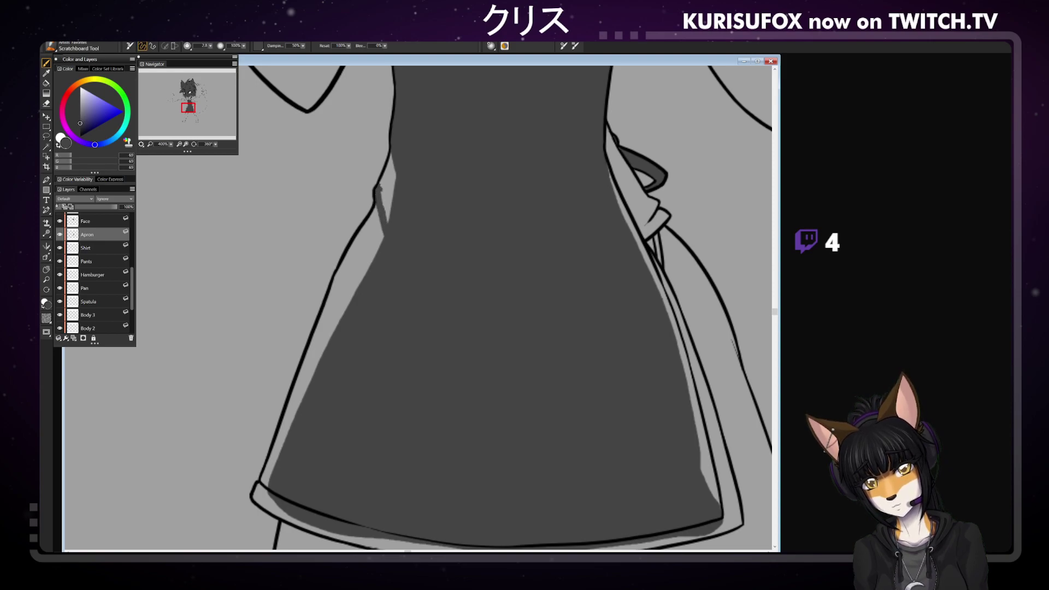
pyautogui.moveTo(382, 183); pyautogui.dragTo(392, 156)
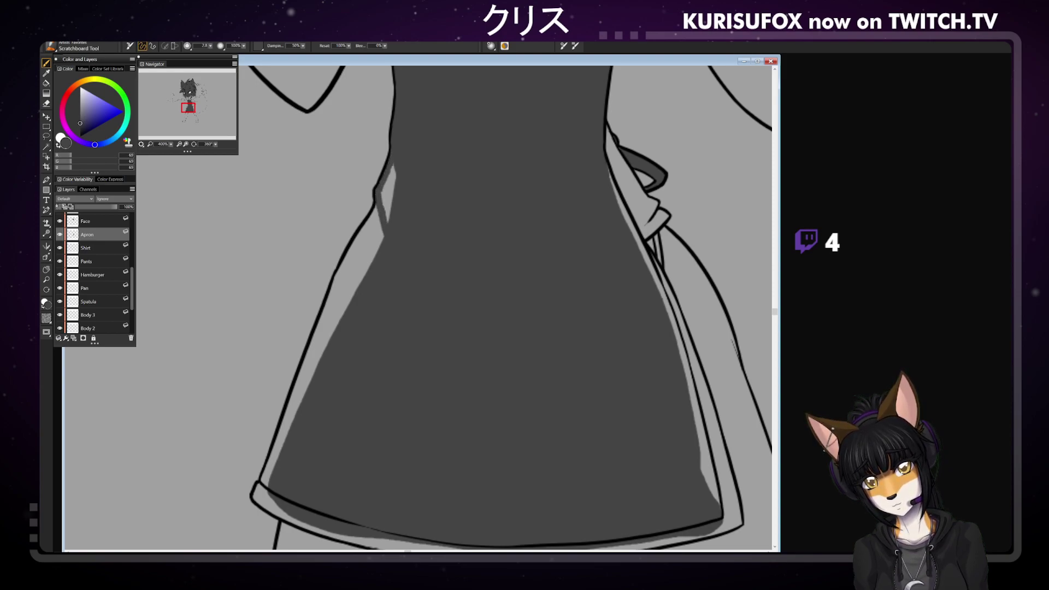
pyautogui.moveTo(380, 192)
pyautogui.mouseDown()
pyautogui.moveTo(384, 206)
pyautogui.moveTo(394, 173)
pyautogui.mouseUp()
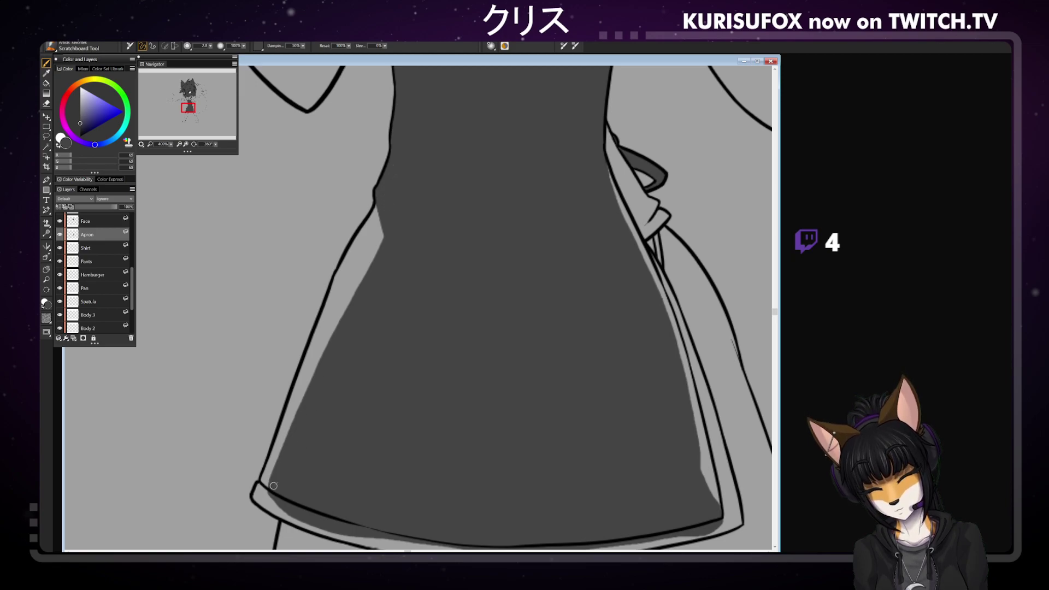
pyautogui.moveTo(273, 480)
pyautogui.mouseDown()
pyautogui.moveTo(310, 374)
pyautogui.moveTo(382, 232)
pyautogui.moveTo(352, 300)
pyautogui.mouseUp()
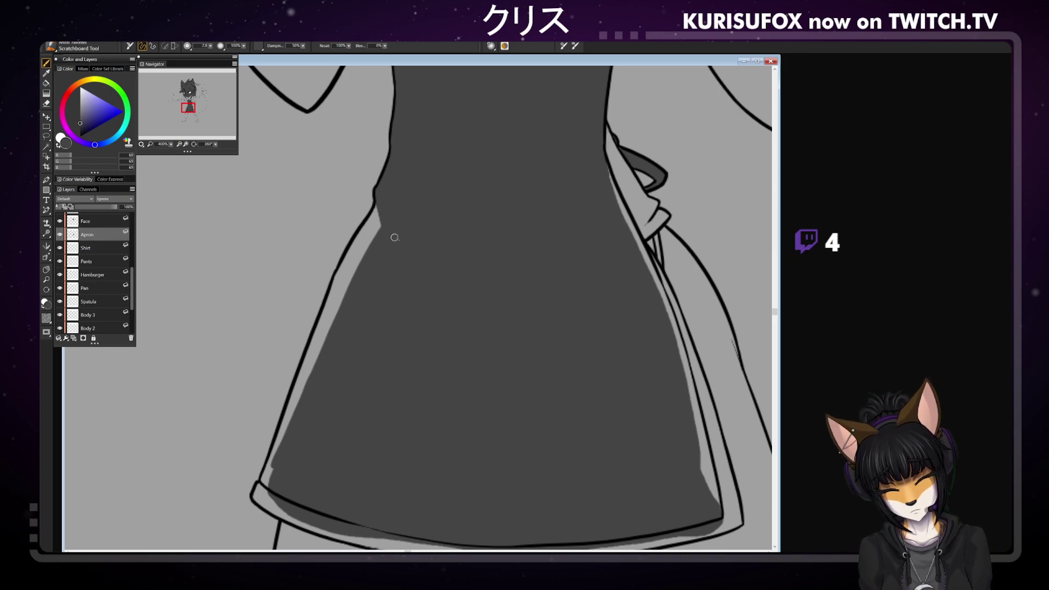
pyautogui.moveTo(354, 248)
pyautogui.mouseDown()
pyautogui.moveTo(334, 278)
pyautogui.moveTo(335, 314)
pyautogui.moveTo(375, 208)
pyautogui.mouseUp()
pyautogui.moveTo(371, 243)
pyautogui.mouseDown()
pyautogui.moveTo(378, 221)
pyautogui.moveTo(365, 224)
pyautogui.mouseUp()
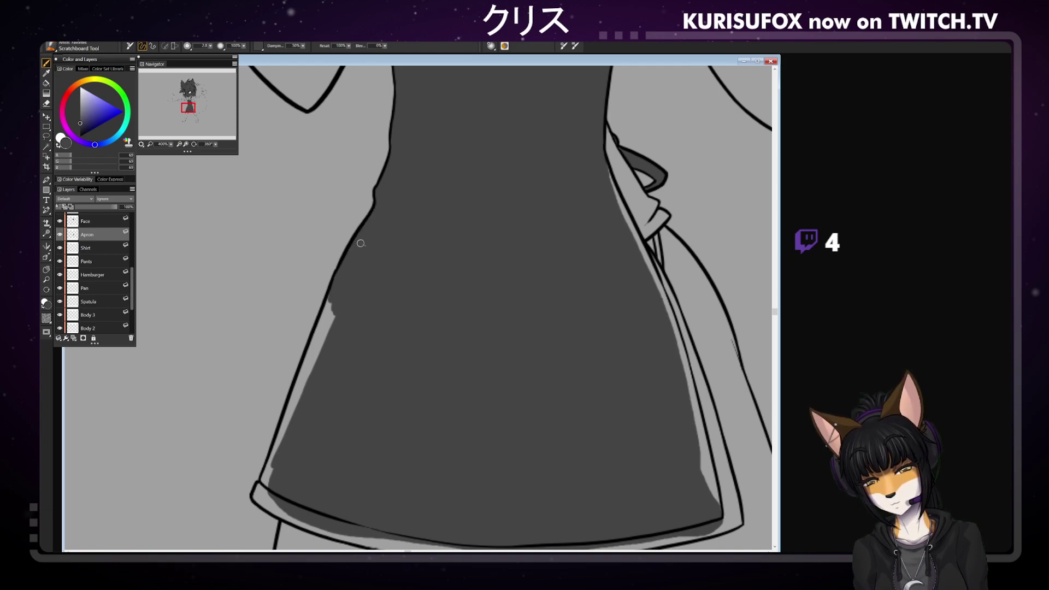
# Fill the gaps along the skirt's upper right edge and the remaining stretch of its left edge in dark gray
pyautogui.moveTo(605, 164)
pyautogui.mouseDown()
pyautogui.moveTo(662, 299)
pyautogui.moveTo(668, 286)
pyautogui.mouseUp()
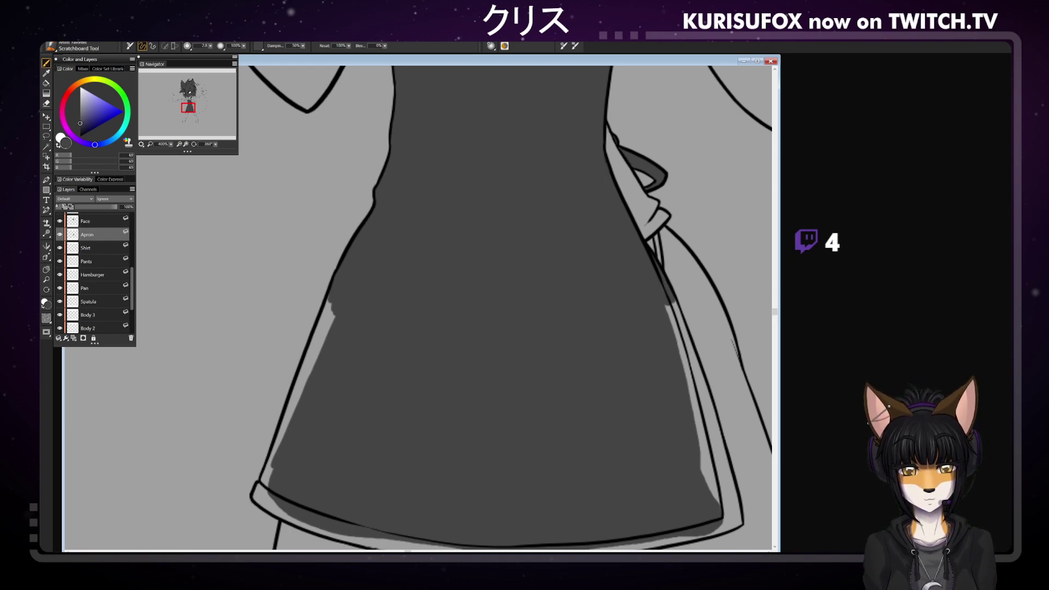
pyautogui.moveTo(675, 329)
pyautogui.mouseDown()
pyautogui.moveTo(671, 307)
pyautogui.moveTo(688, 340)
pyautogui.mouseUp()
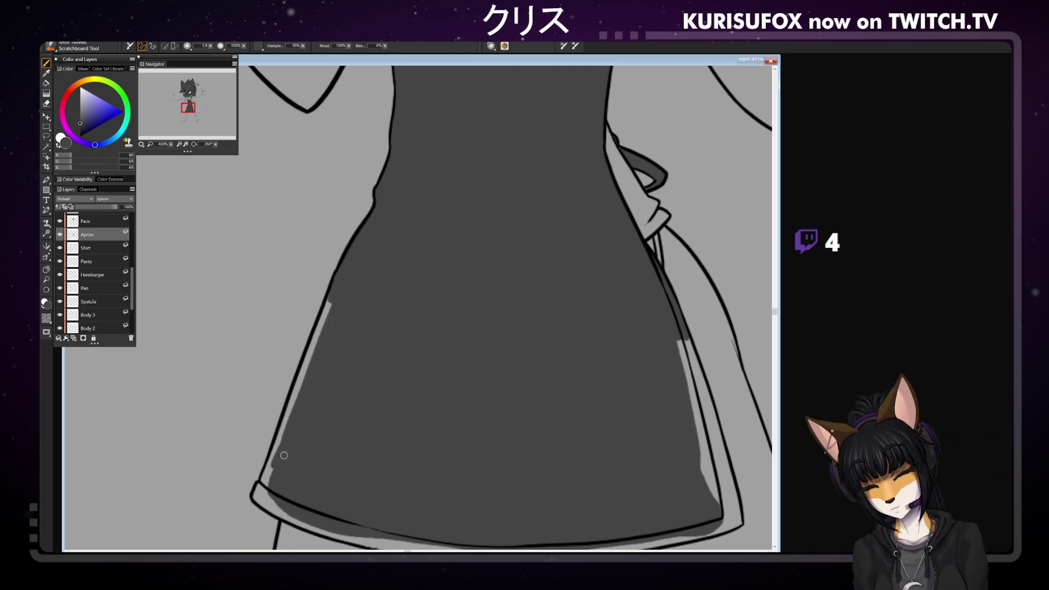
pyautogui.moveTo(306, 369)
pyautogui.mouseDown()
pyautogui.moveTo(273, 467)
pyautogui.moveTo(273, 457)
pyautogui.mouseUp()
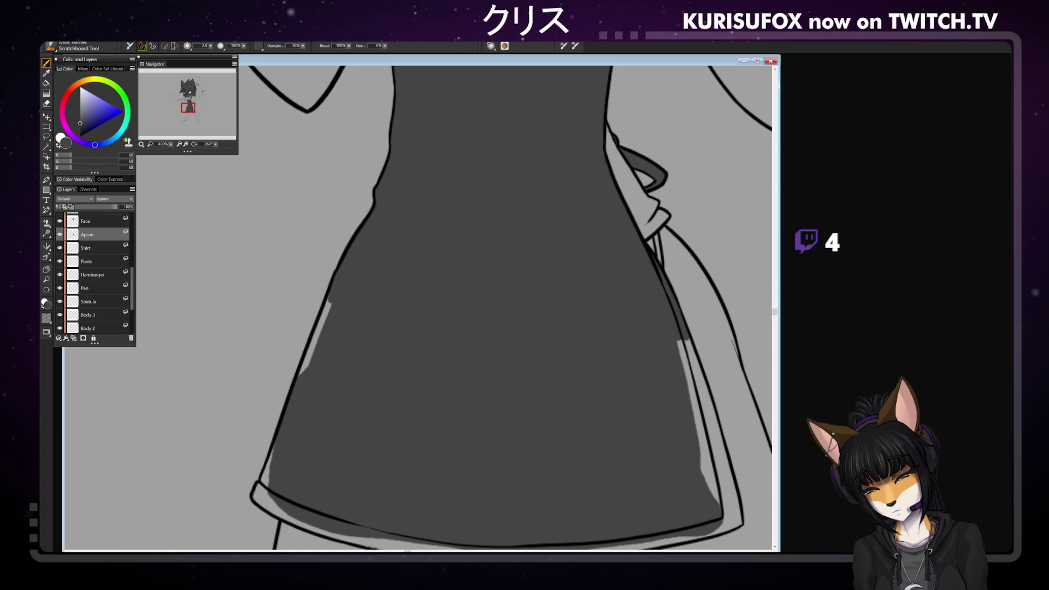
pyautogui.moveTo(308, 363); pyautogui.dragTo(298, 376)
pyautogui.moveTo(320, 327)
pyautogui.mouseDown()
pyautogui.moveTo(310, 351)
pyautogui.moveTo(316, 339)
pyautogui.mouseUp()
pyautogui.moveTo(327, 310); pyautogui.dragTo(323, 328)
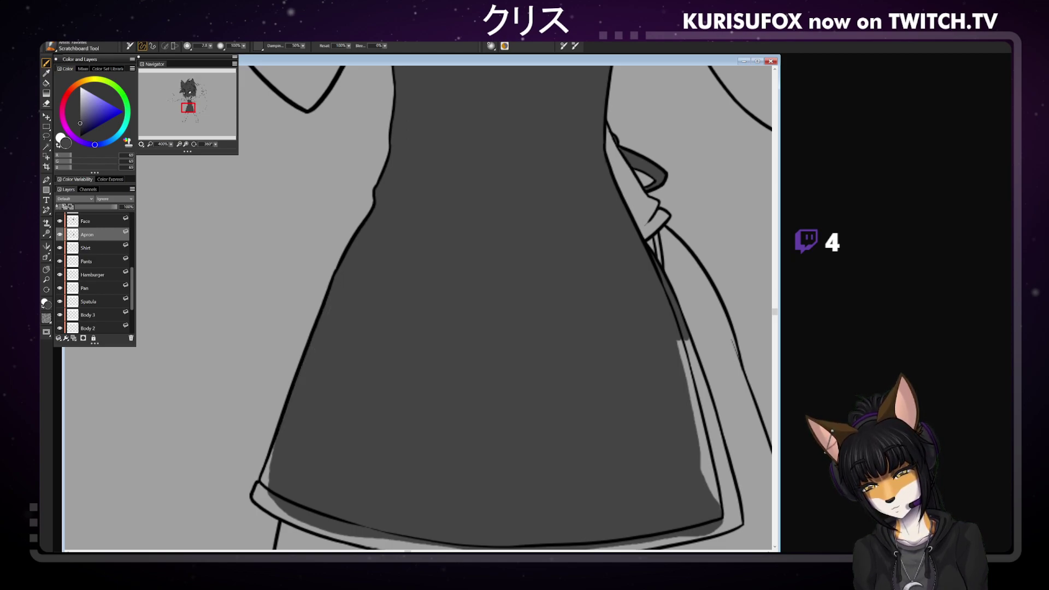
# Paint the hem's left corner and the first stretch of the apron's hem band dark gray
pyautogui.press('space')
pyautogui.moveTo(398, 437)
pyautogui.mouseDown()
pyautogui.moveTo(366, 219)
pyautogui.moveTo(370, 232)
pyautogui.mouseUp()
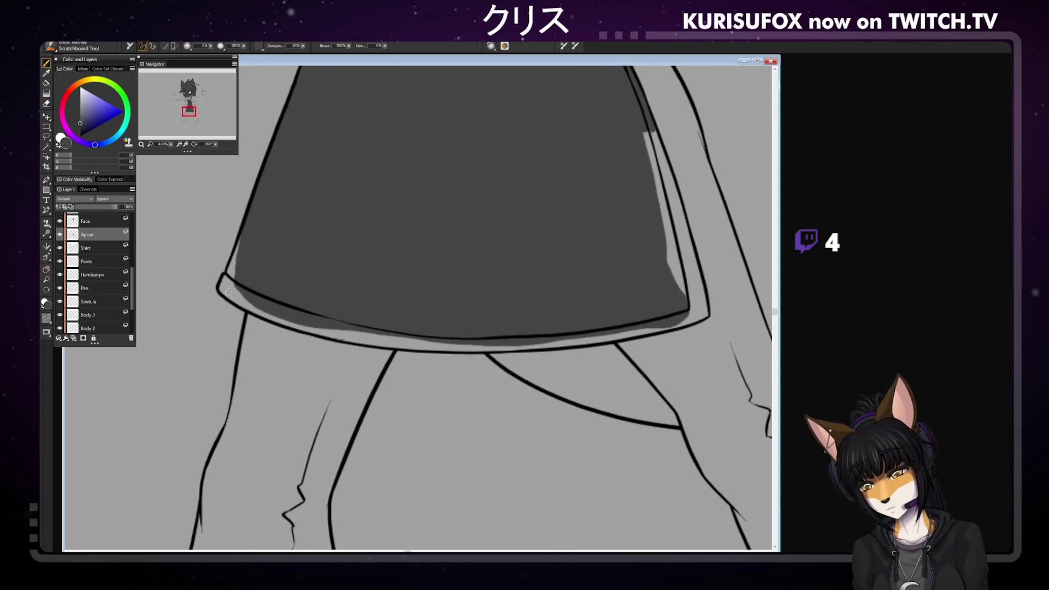
pyautogui.moveTo(224, 288)
pyautogui.mouseDown()
pyautogui.moveTo(236, 300)
pyautogui.moveTo(223, 283)
pyautogui.moveTo(236, 251)
pyautogui.mouseUp()
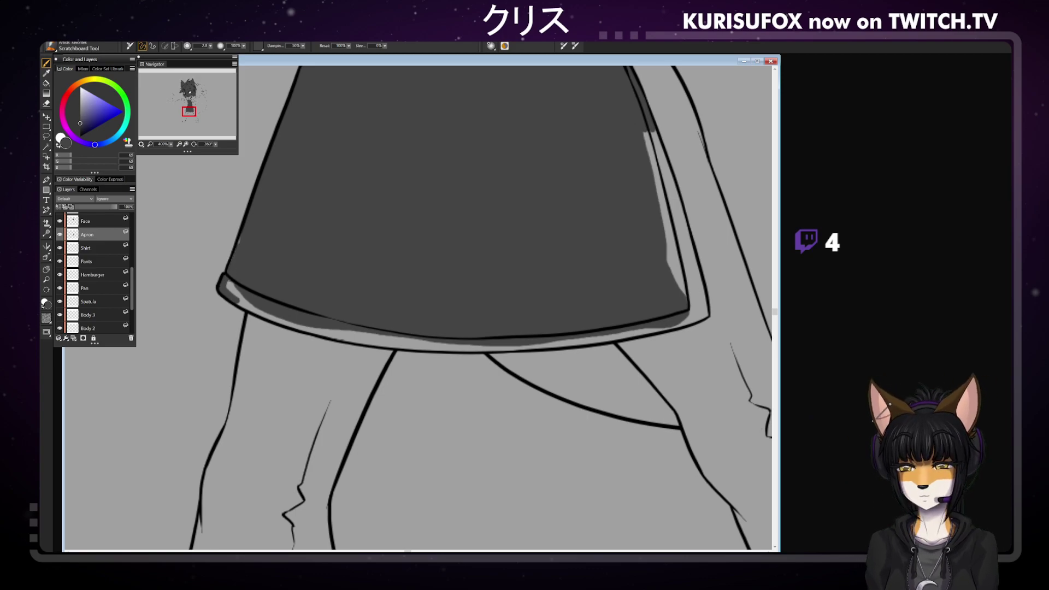
pyautogui.moveTo(236, 299)
pyautogui.mouseDown()
pyautogui.moveTo(266, 315)
pyautogui.moveTo(227, 281)
pyautogui.mouseUp()
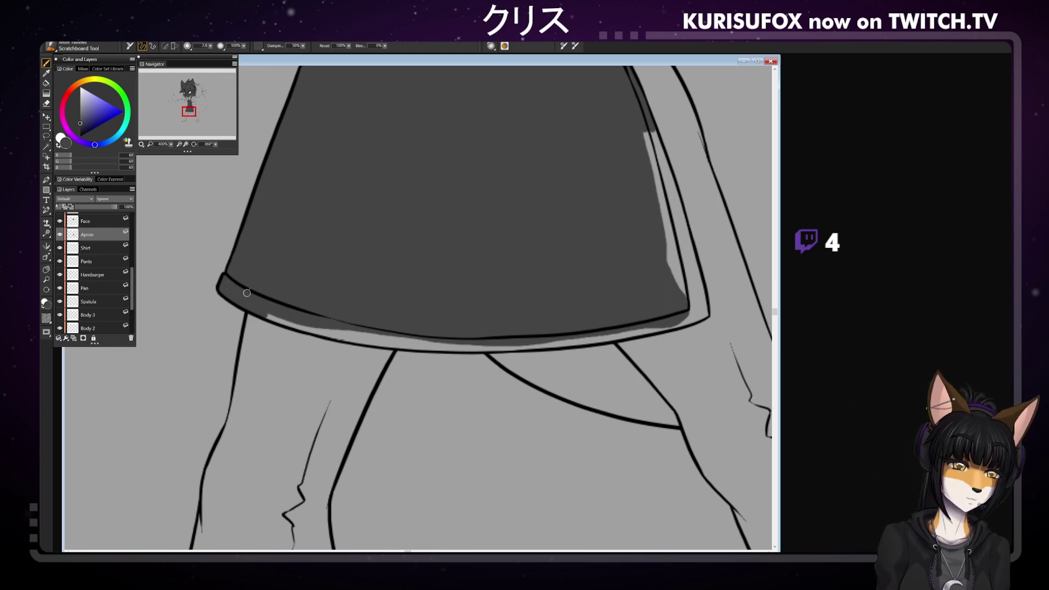
pyautogui.moveTo(261, 312); pyautogui.dragTo(384, 337)
# Paint the unfilled gap along the lower edge of the apron's hem band dark gray up to the line art
pyautogui.moveTo(217, 144); pyautogui.dragTo(185, 145)
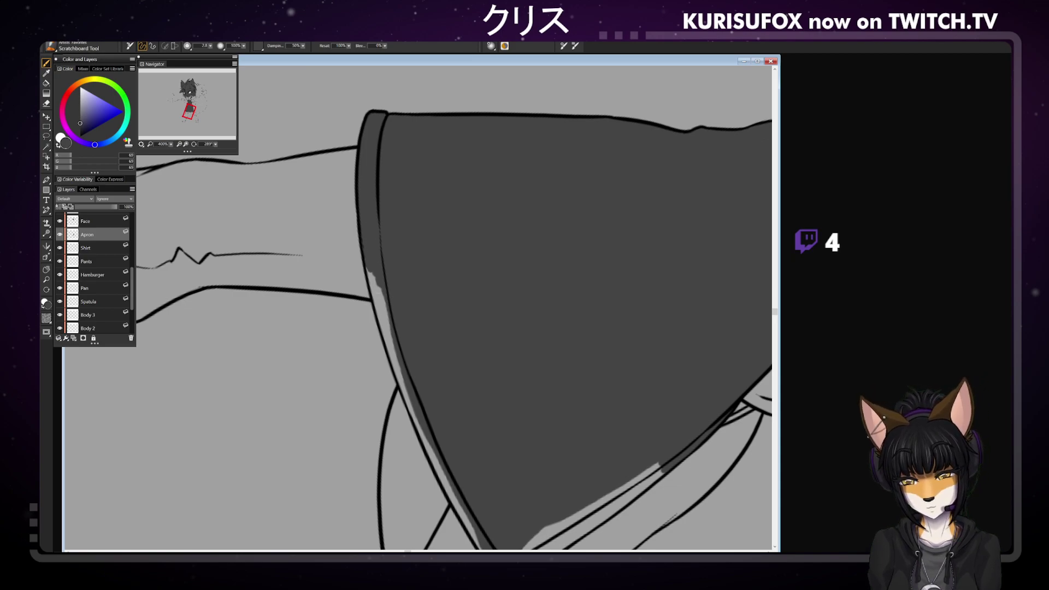
pyautogui.moveTo(369, 272)
pyautogui.mouseDown()
pyautogui.moveTo(398, 366)
pyautogui.moveTo(391, 344)
pyautogui.mouseUp()
pyautogui.moveTo(382, 295); pyautogui.dragTo(390, 330)
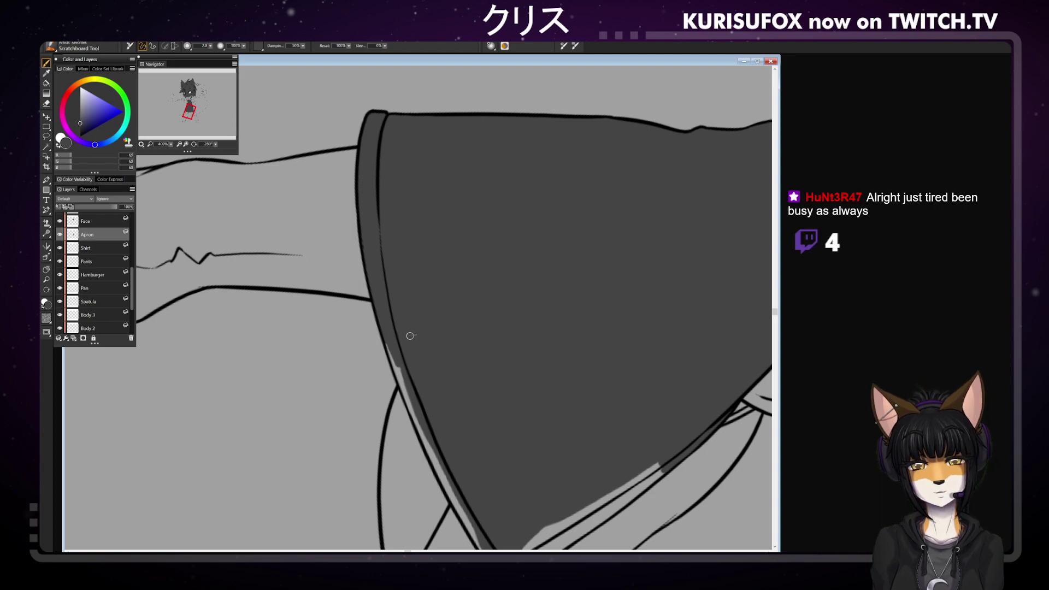
pyautogui.moveTo(395, 363)
pyautogui.mouseDown()
pyautogui.moveTo(387, 346)
pyautogui.moveTo(408, 403)
pyautogui.moveTo(403, 377)
pyautogui.mouseUp()
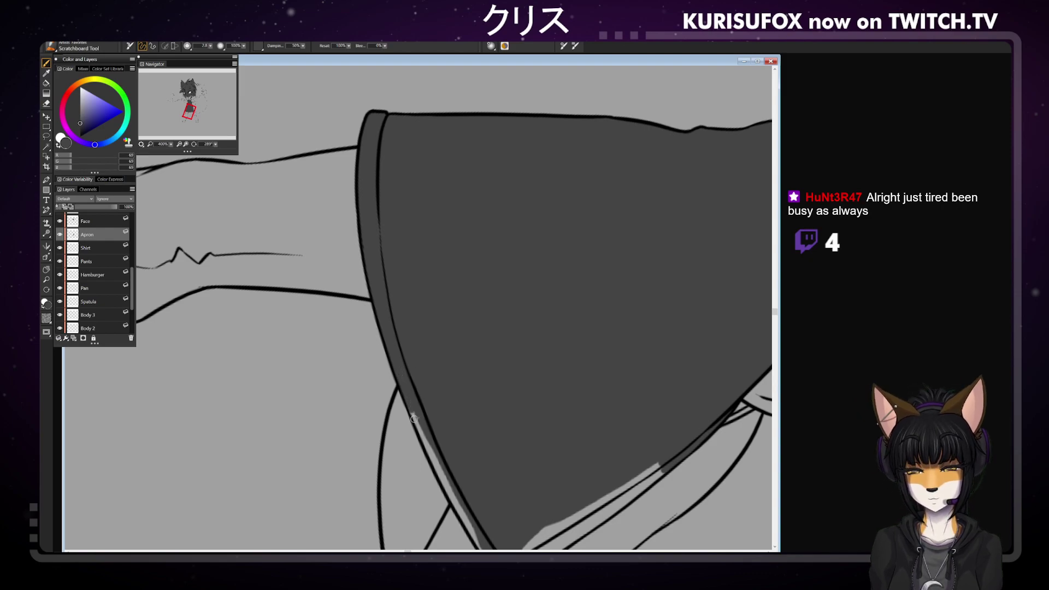
pyautogui.moveTo(414, 418); pyautogui.dragTo(447, 488)
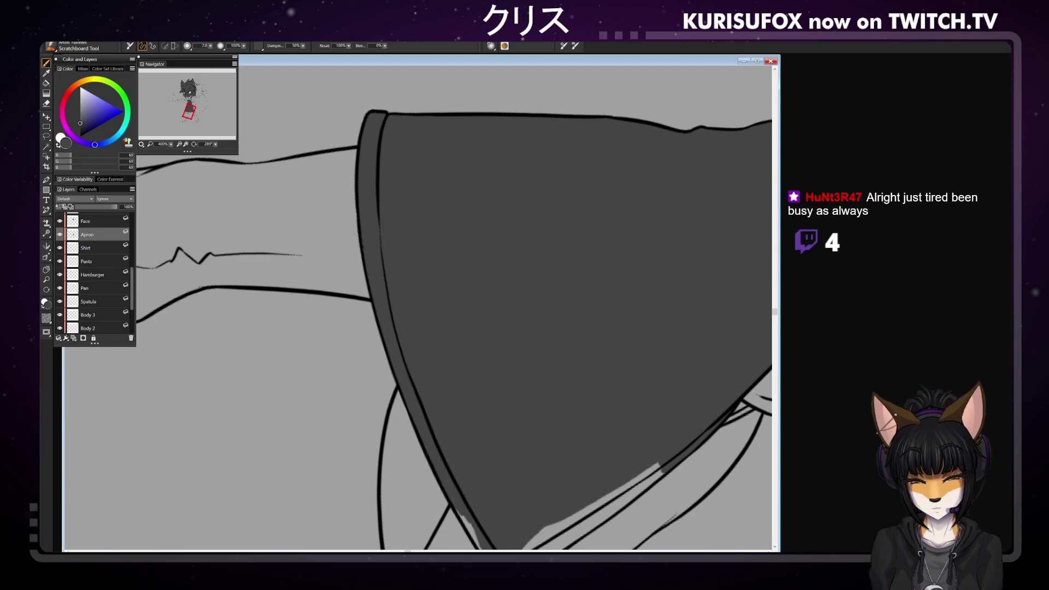
# Fill the remaining gaps along the apron skirt's right edge band and the hem's right corner in dark gray
pyautogui.press('space')
pyautogui.moveTo(478, 431); pyautogui.dragTo(390, 238)
pyautogui.moveTo(215, 144); pyautogui.dragTo(241, 135)
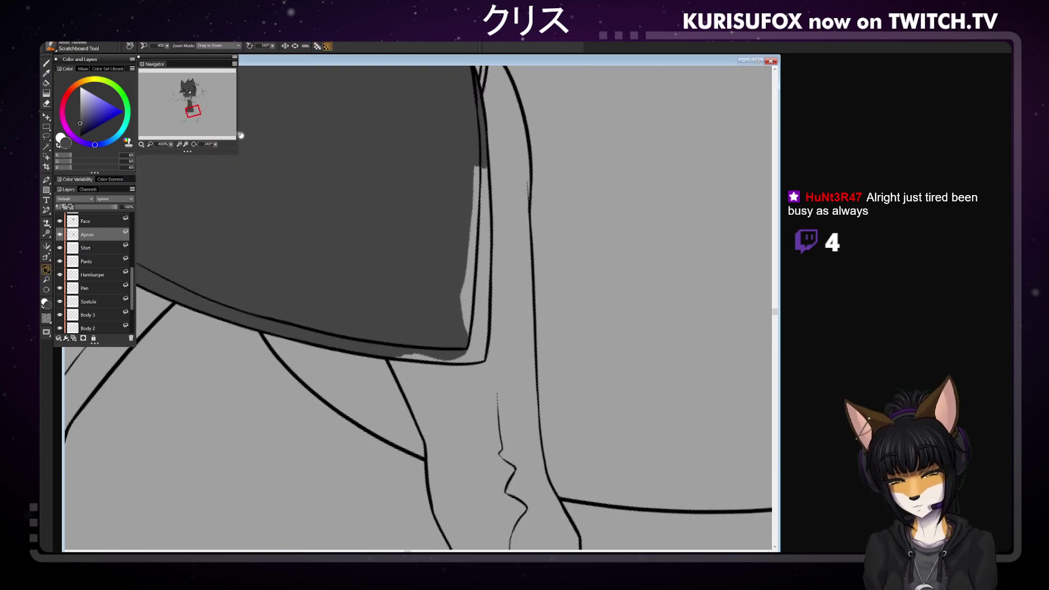
pyautogui.click(46, 63)
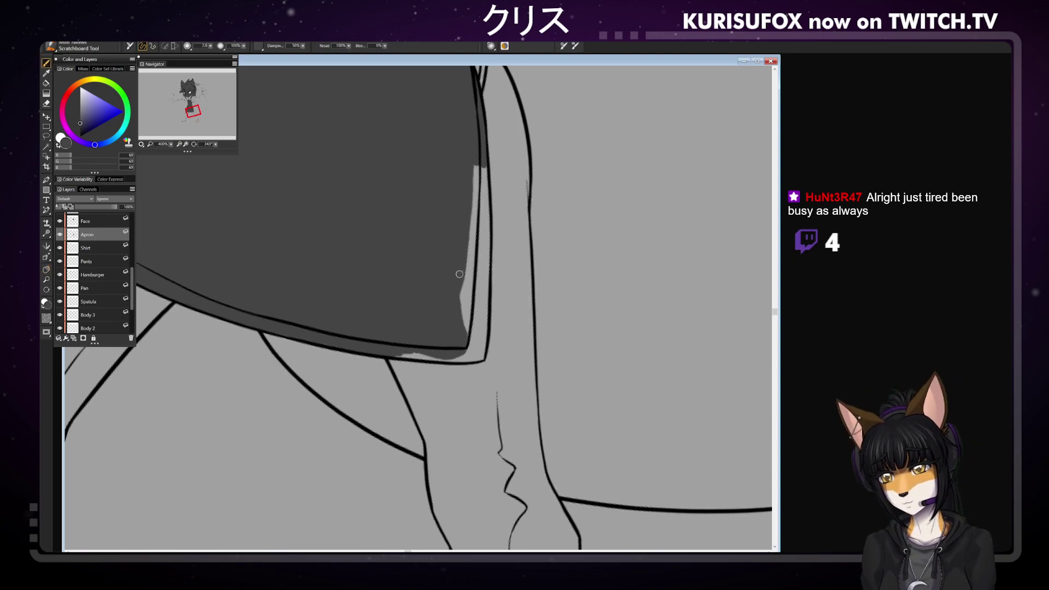
pyautogui.moveTo(473, 166)
pyautogui.mouseDown()
pyautogui.moveTo(469, 253)
pyautogui.moveTo(478, 165)
pyautogui.mouseUp()
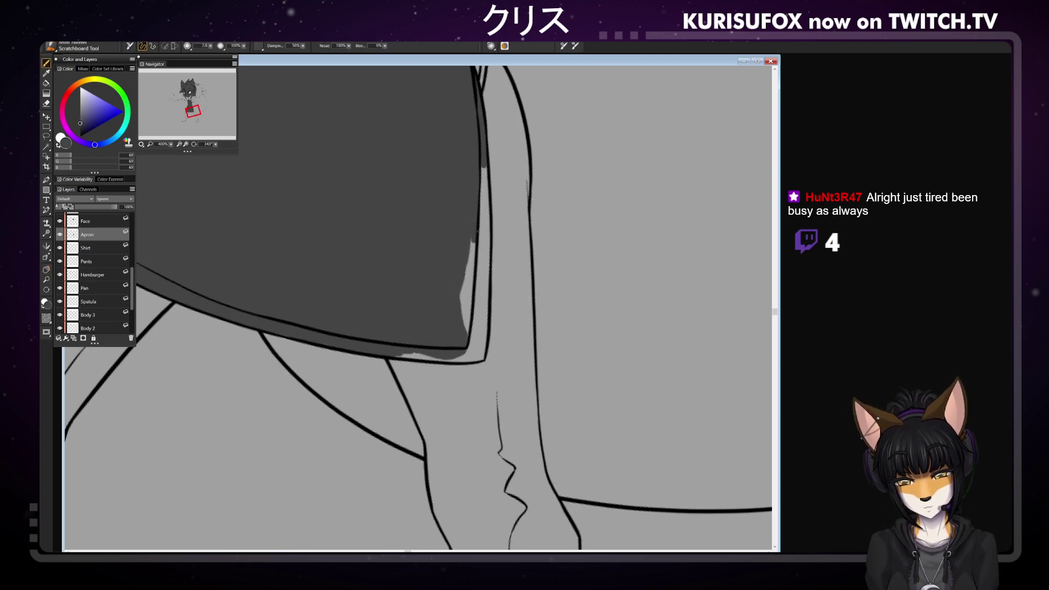
pyautogui.moveTo(480, 243)
pyautogui.mouseDown()
pyautogui.moveTo(490, 210)
pyautogui.moveTo(480, 341)
pyautogui.moveTo(468, 353)
pyautogui.moveTo(459, 276)
pyautogui.moveTo(462, 263)
pyautogui.moveTo(475, 290)
pyautogui.moveTo(482, 241)
pyautogui.mouseUp()
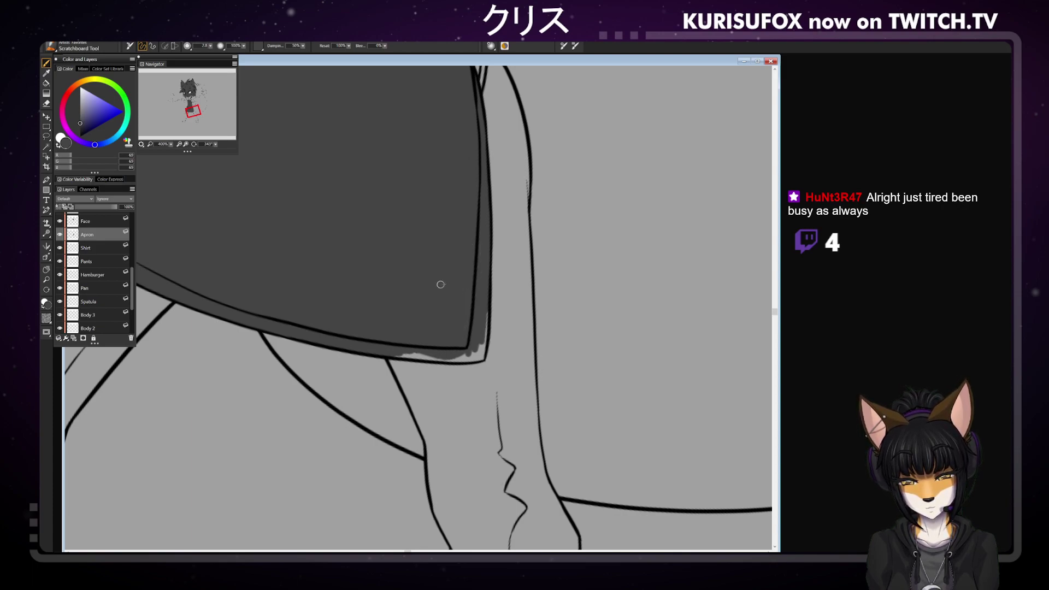
pyautogui.moveTo(408, 358); pyautogui.dragTo(474, 358)
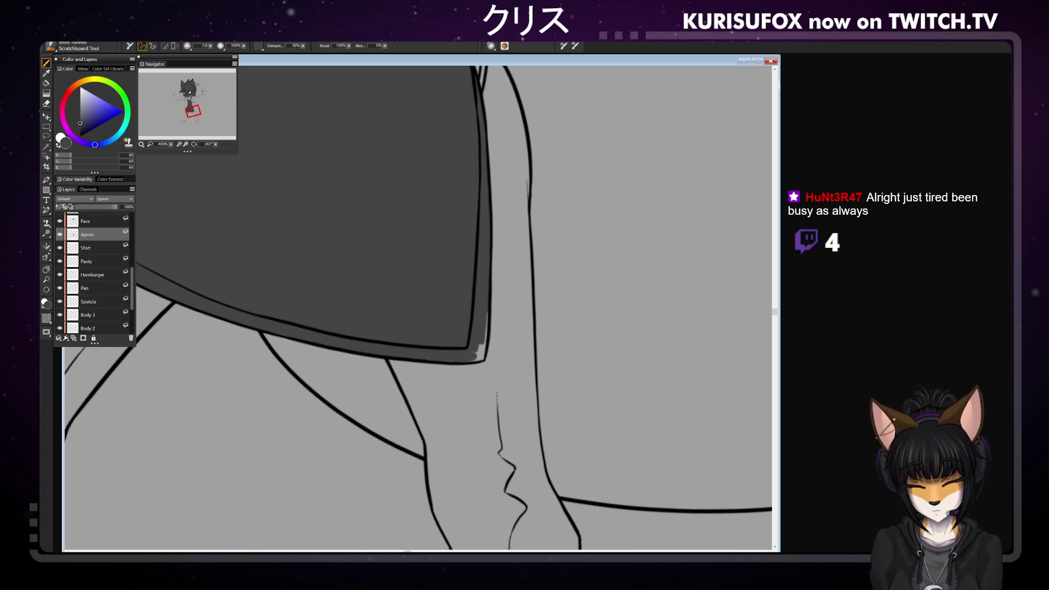
pyautogui.moveTo(483, 318); pyautogui.dragTo(485, 336)
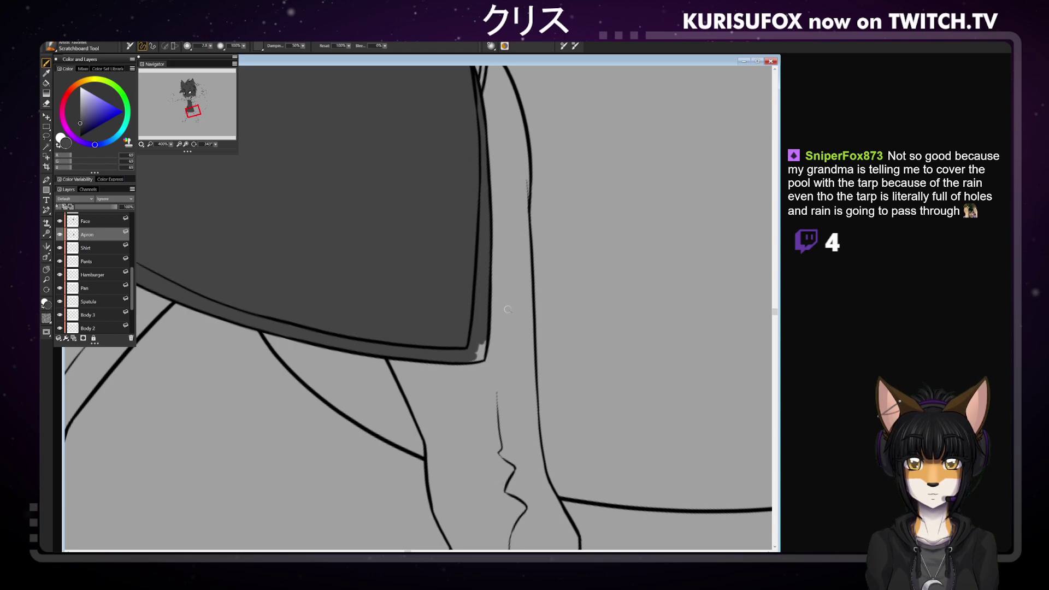
pyautogui.moveTo(474, 350); pyautogui.dragTo(484, 344)
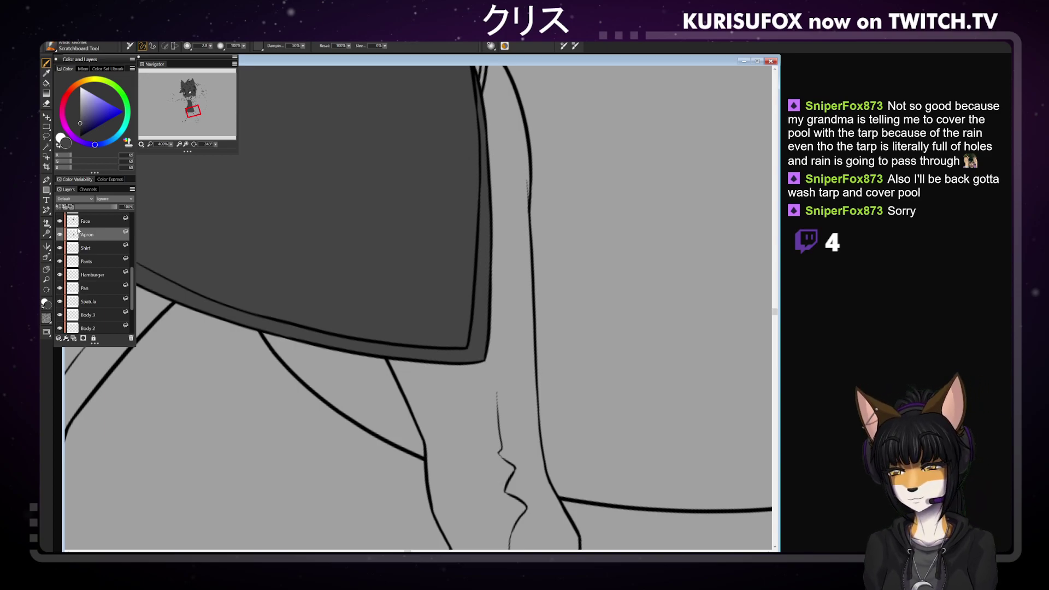
# On the Shirt layer, outline the shirt's sleeves, shoulders, neckline and side in dark gray, covering the left sleeve's cuff
pyautogui.click(88, 250)
pyautogui.click(47, 269)
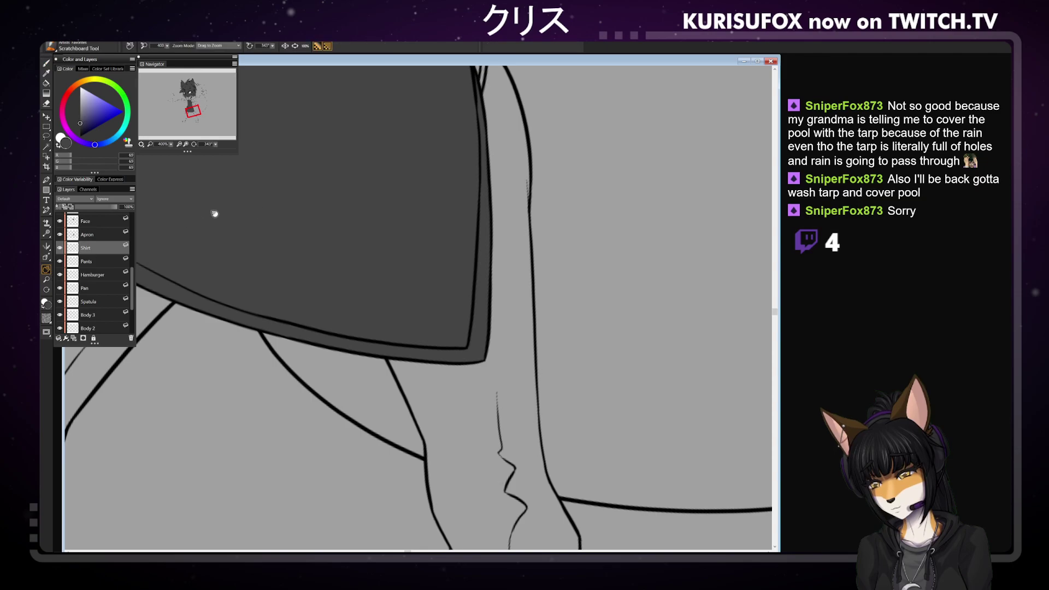
pyautogui.moveTo(215, 215); pyautogui.dragTo(447, 377)
pyautogui.moveTo(375, 237); pyautogui.dragTo(308, 469)
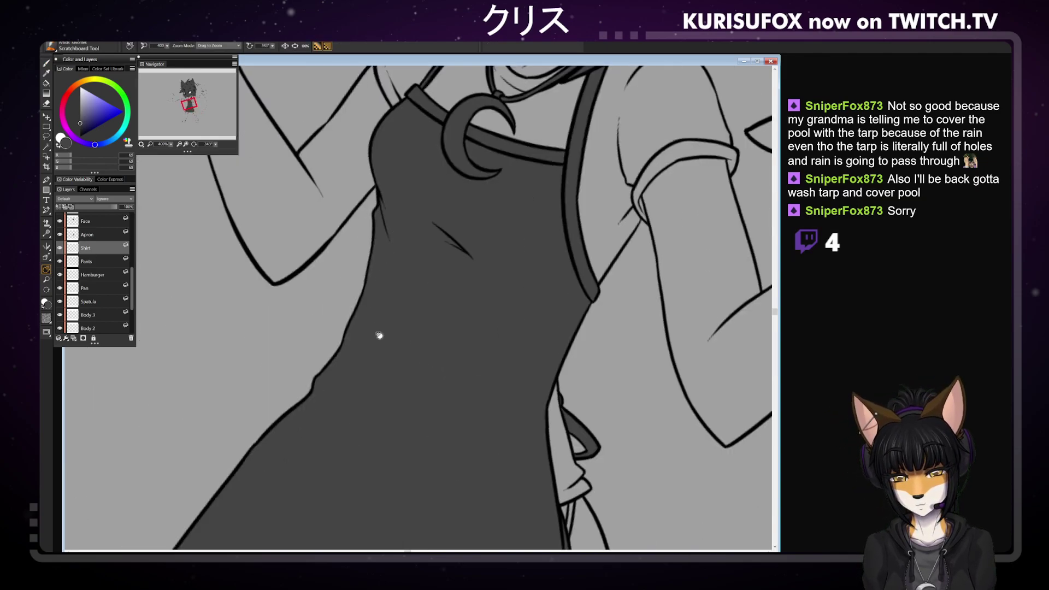
pyautogui.moveTo(386, 262)
pyautogui.mouseDown()
pyautogui.moveTo(363, 450)
pyautogui.moveTo(325, 436)
pyautogui.moveTo(307, 366)
pyautogui.mouseUp()
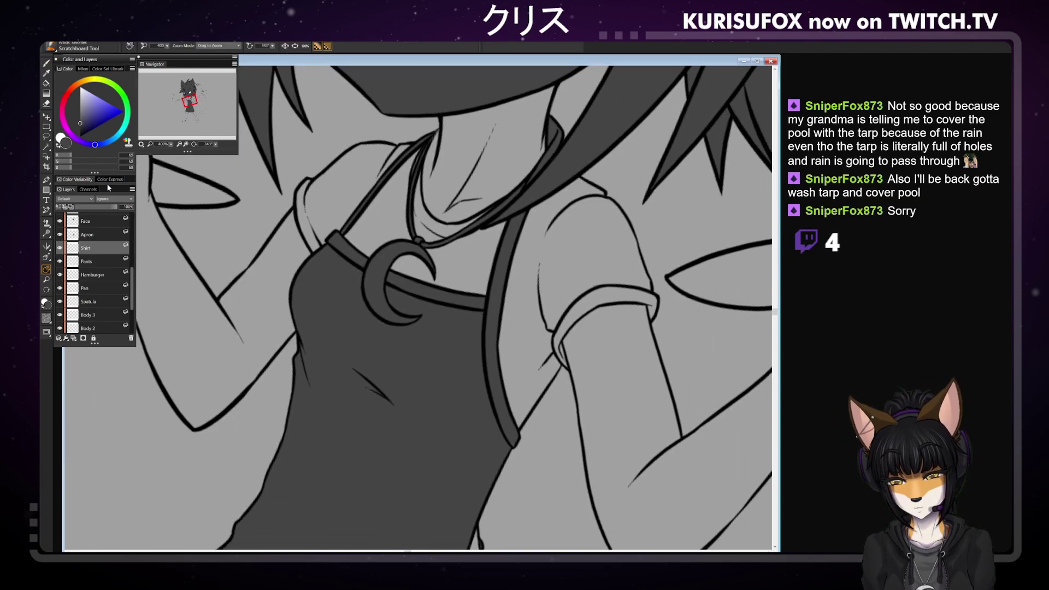
pyautogui.press('b')
pyautogui.moveTo(298, 189); pyautogui.dragTo(316, 254)
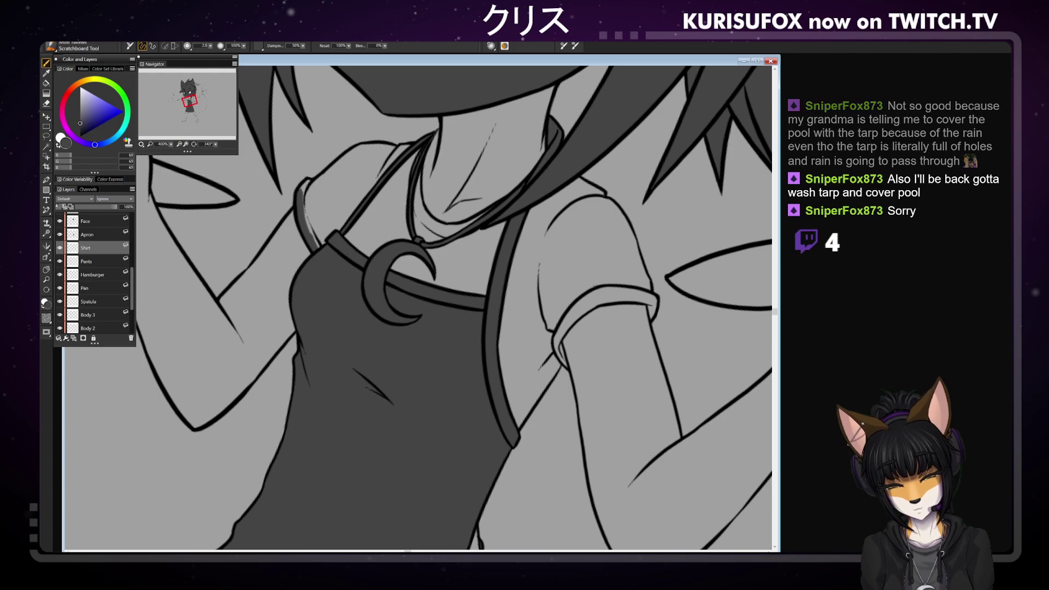
pyautogui.moveTo(519, 417)
pyautogui.mouseDown()
pyautogui.moveTo(614, 245)
pyautogui.moveTo(579, 186)
pyautogui.moveTo(559, 185)
pyautogui.mouseUp()
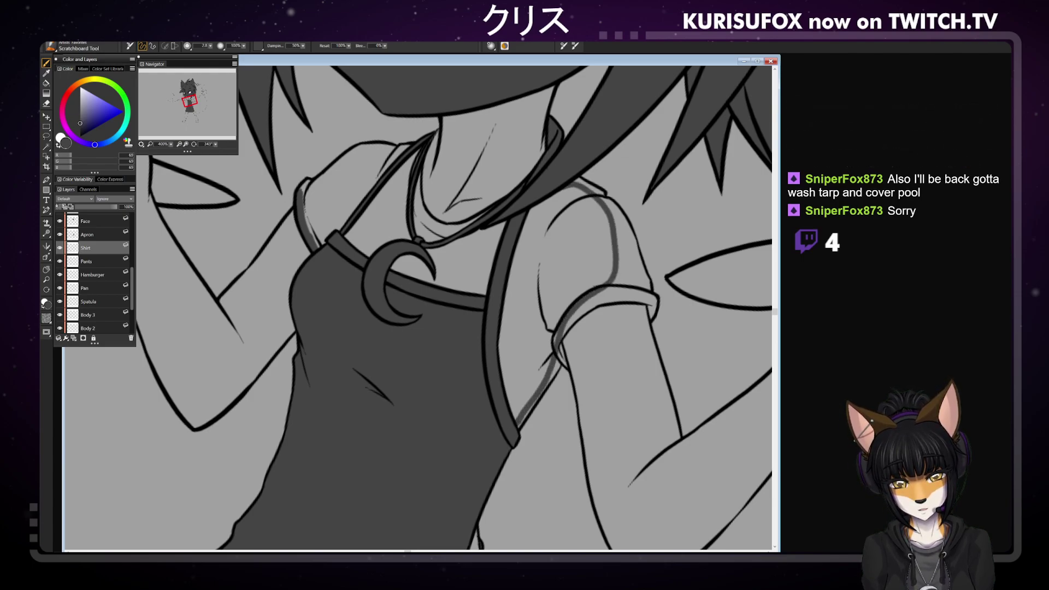
pyautogui.moveTo(480, 233)
pyautogui.mouseDown()
pyautogui.moveTo(432, 229)
pyautogui.moveTo(377, 148)
pyautogui.moveTo(300, 192)
pyautogui.mouseUp()
# Flood the outlined shirt area with dark gray and brush in the gaps along the left shoulder and neckline
pyautogui.press('k')
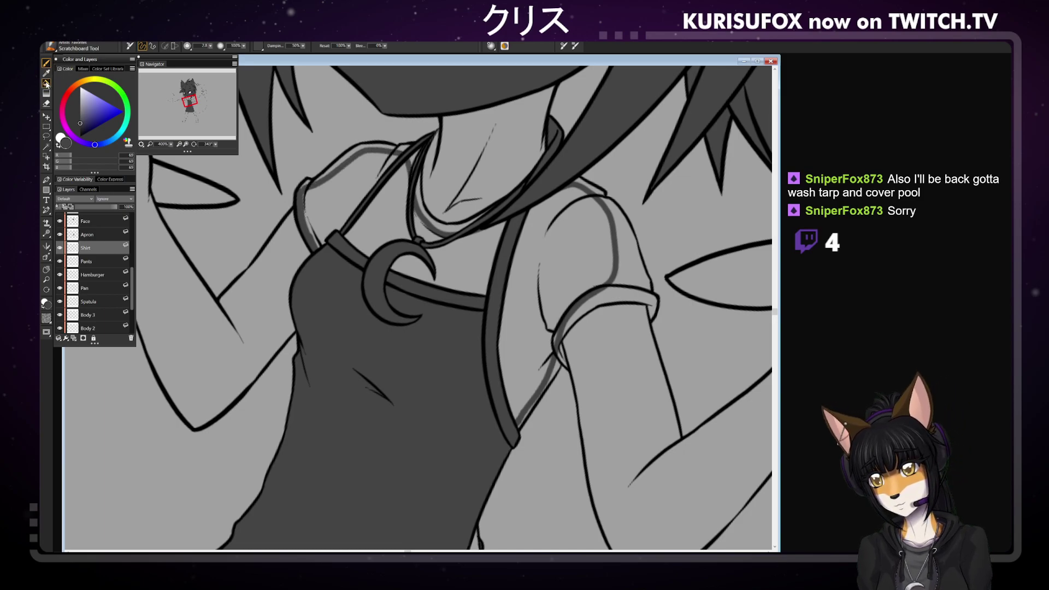
pyautogui.click(334, 184)
pyautogui.click(46, 62)
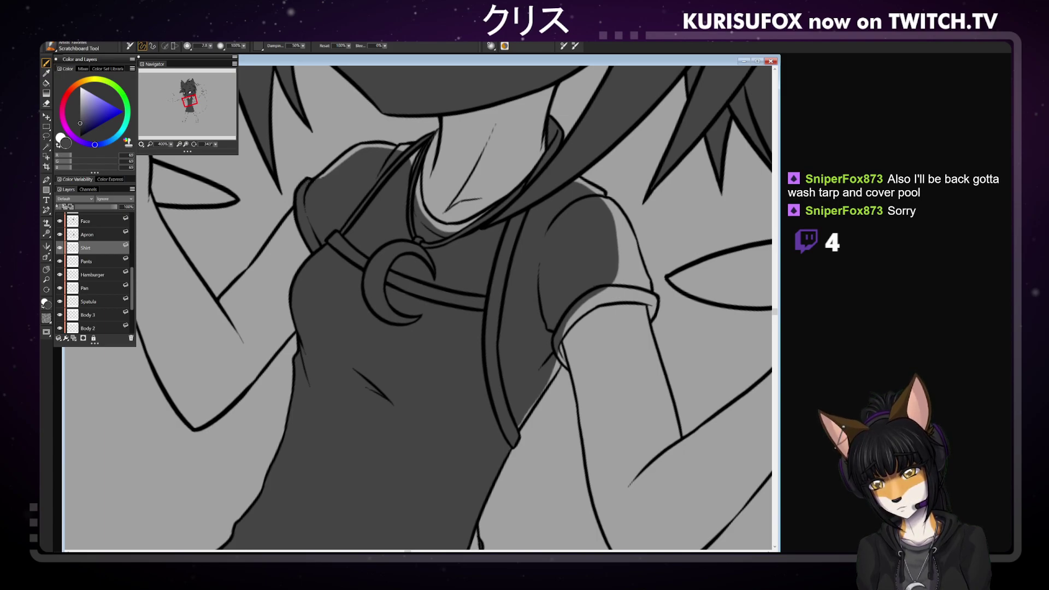
pyautogui.moveTo(318, 178); pyautogui.dragTo(339, 164)
pyautogui.moveTo(342, 161); pyautogui.dragTo(360, 147)
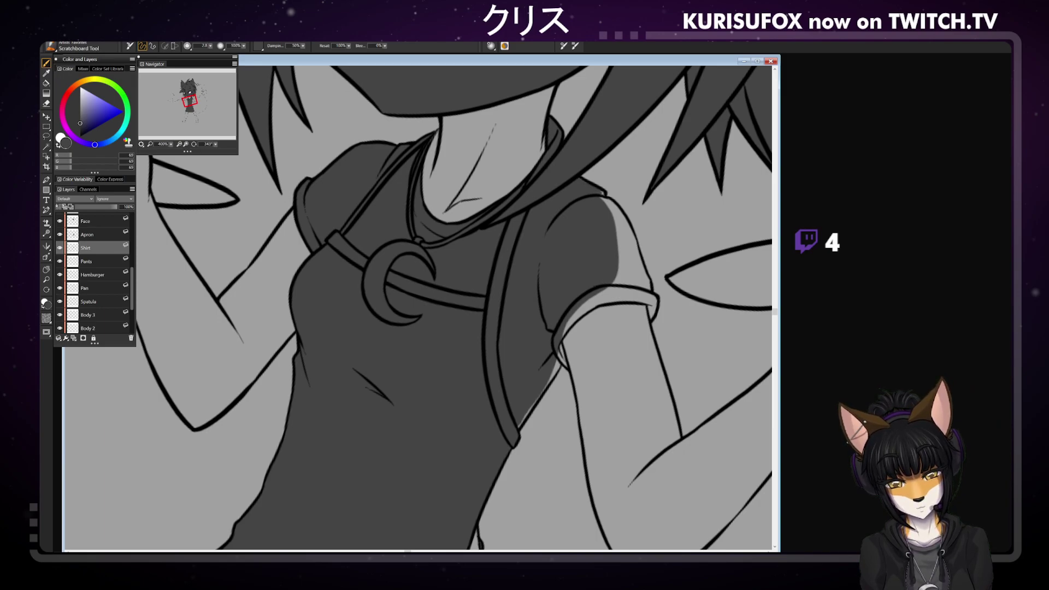
# Brush dark gray over the unfilled parts of the right sleeve, its cuff and the shirt's side edge below the armpit
pyautogui.moveTo(603, 199)
pyautogui.mouseDown()
pyautogui.moveTo(638, 258)
pyautogui.moveTo(619, 292)
pyautogui.moveTo(616, 222)
pyautogui.moveTo(628, 283)
pyautogui.mouseUp()
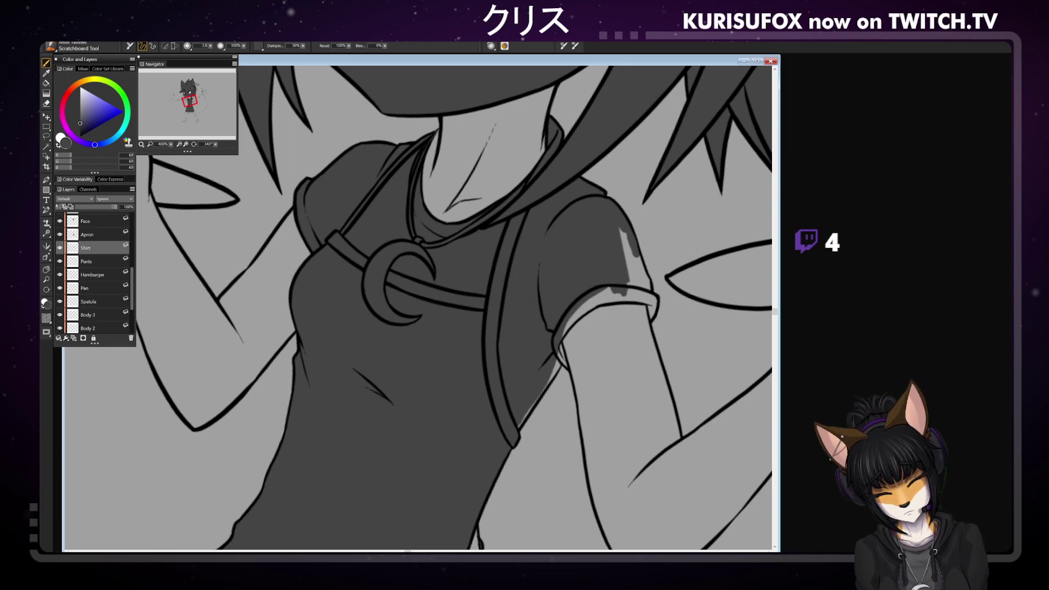
pyautogui.moveTo(623, 285)
pyautogui.mouseDown()
pyautogui.moveTo(622, 234)
pyautogui.moveTo(632, 290)
pyautogui.mouseUp()
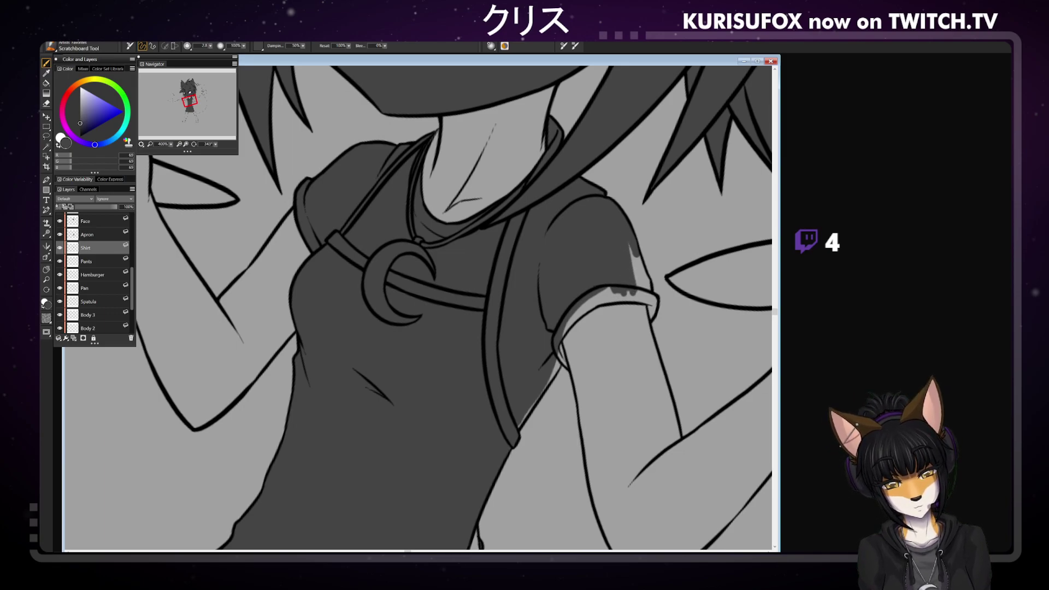
pyautogui.moveTo(632, 246)
pyautogui.mouseDown()
pyautogui.moveTo(644, 292)
pyautogui.moveTo(644, 278)
pyautogui.moveTo(628, 296)
pyautogui.moveTo(595, 294)
pyautogui.moveTo(578, 311)
pyautogui.mouseUp()
pyautogui.moveTo(556, 349); pyautogui.dragTo(564, 362)
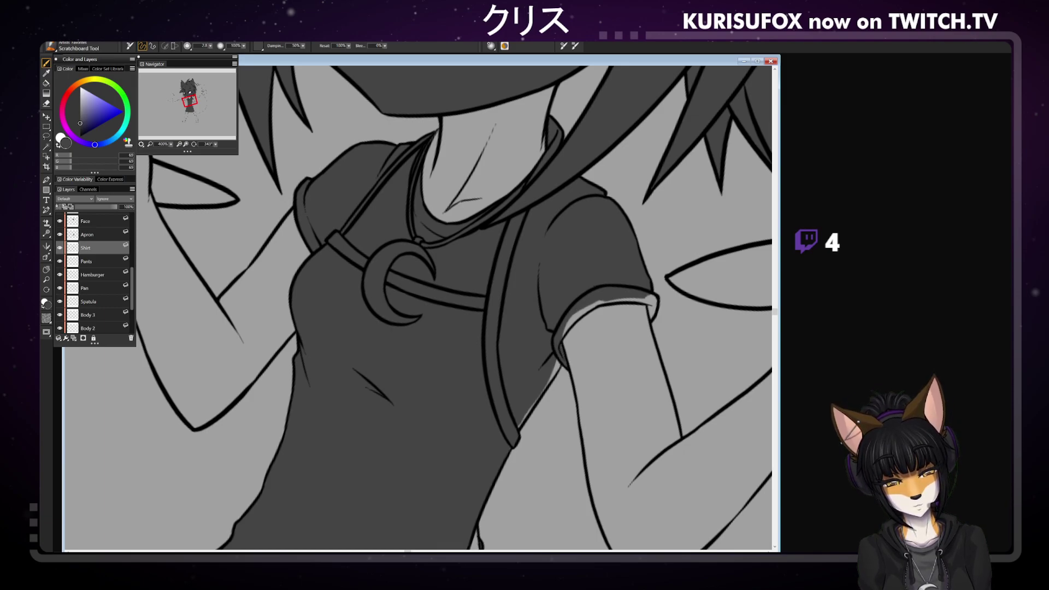
pyautogui.moveTo(557, 353); pyautogui.dragTo(536, 399)
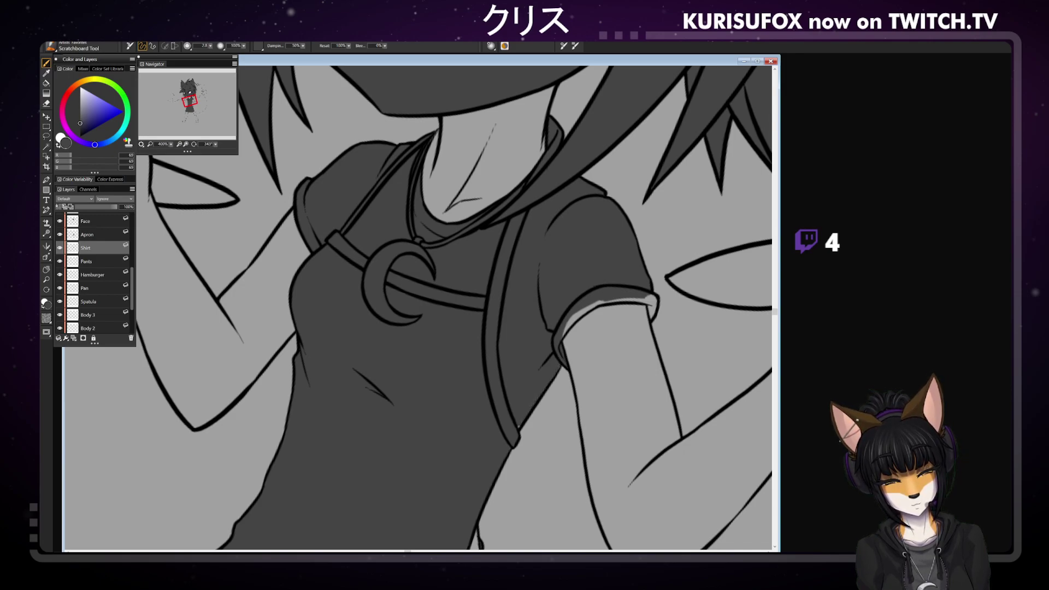
pyautogui.moveTo(565, 324)
pyautogui.mouseDown()
pyautogui.moveTo(594, 304)
pyautogui.moveTo(637, 298)
pyautogui.mouseUp()
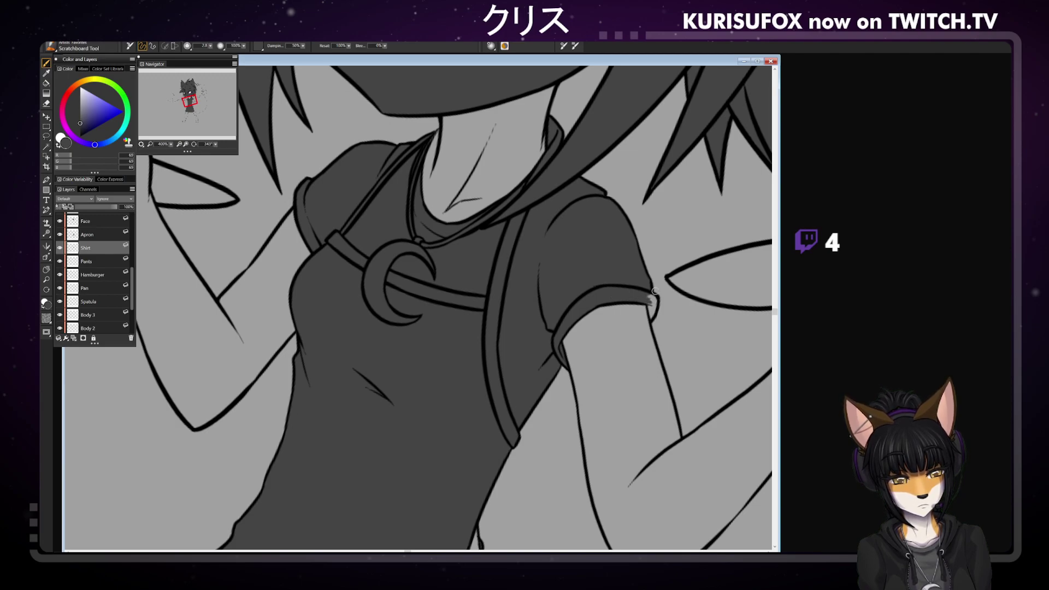
pyautogui.moveTo(654, 291); pyautogui.dragTo(651, 318)
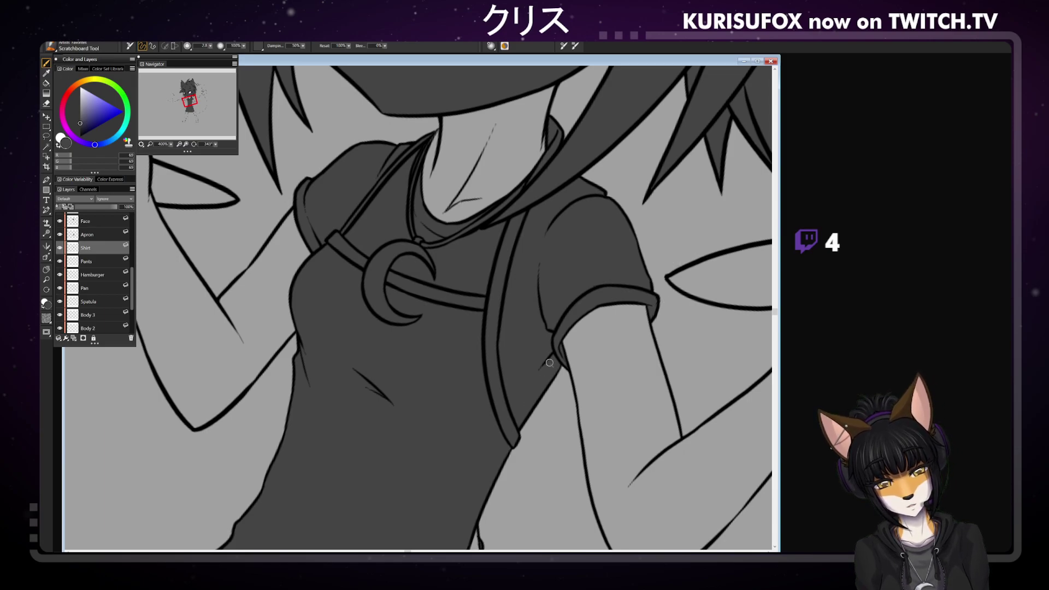
# Paint the shirt's visible lower section beside the apron's waist bow dark gray, including its folded bottom edge
pyautogui.click(46, 271)
pyautogui.moveTo(433, 446); pyautogui.dragTo(414, 175)
pyautogui.click(46, 62)
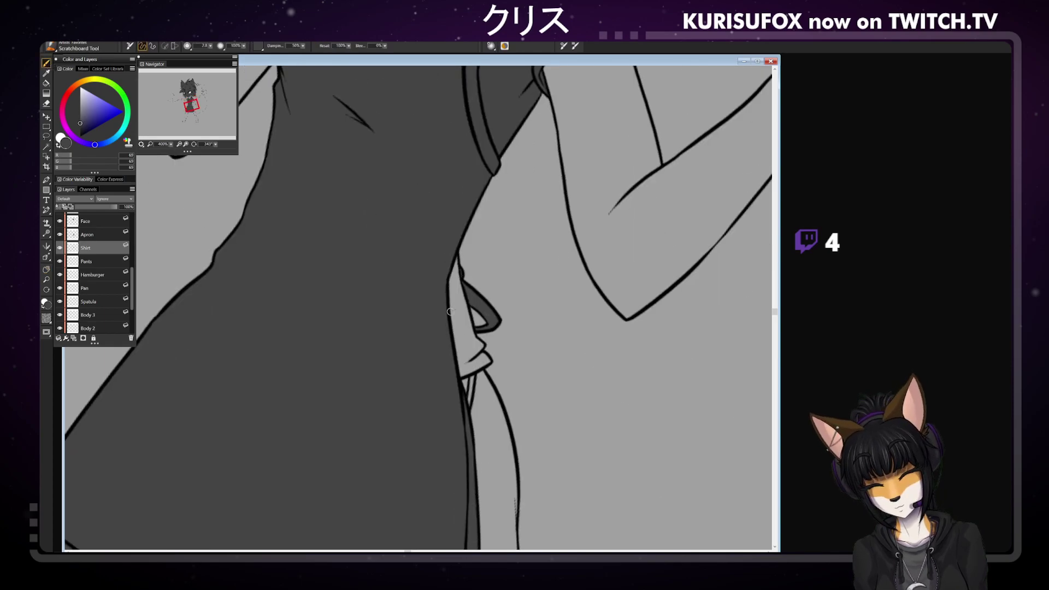
pyautogui.moveTo(449, 280); pyautogui.dragTo(458, 348)
pyautogui.moveTo(451, 279)
pyautogui.mouseDown()
pyautogui.moveTo(460, 344)
pyautogui.moveTo(455, 264)
pyautogui.moveTo(473, 345)
pyautogui.moveTo(459, 323)
pyautogui.mouseUp()
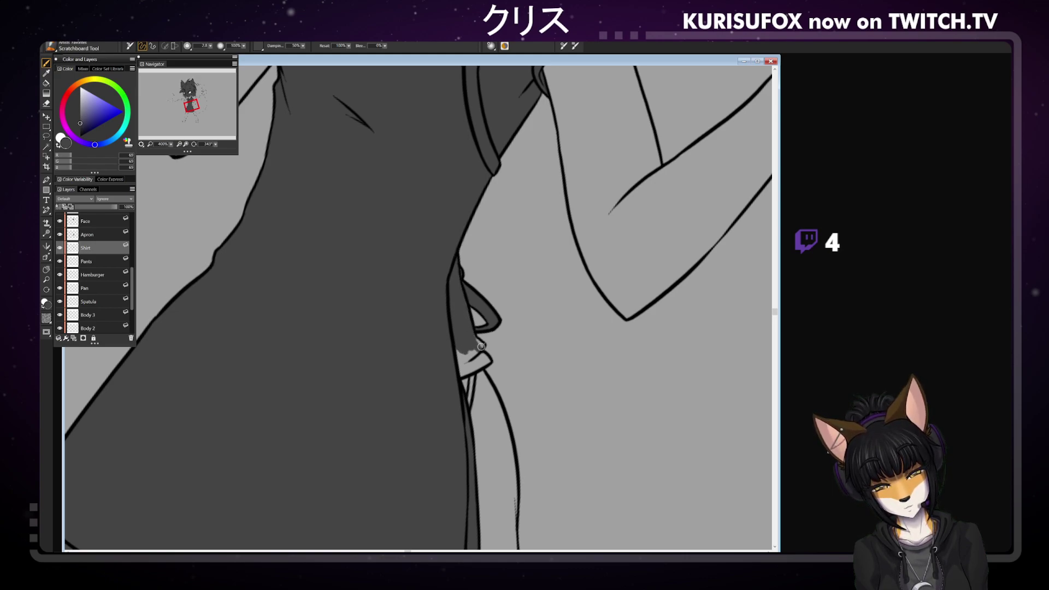
pyautogui.moveTo(476, 351); pyautogui.dragTo(462, 360)
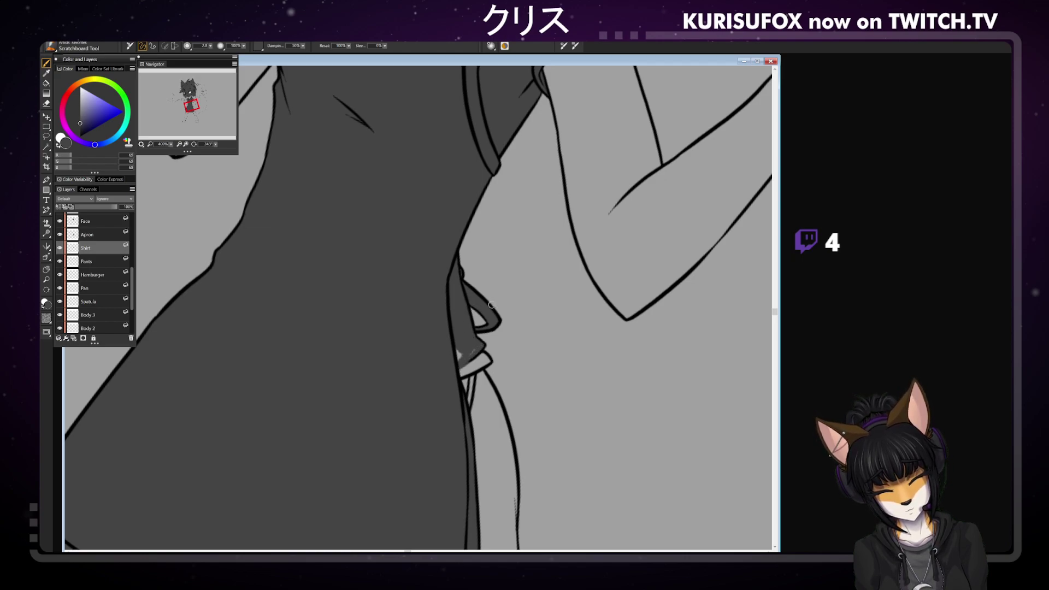
pyautogui.moveTo(458, 352)
pyautogui.mouseDown()
pyautogui.moveTo(464, 372)
pyautogui.moveTo(484, 358)
pyautogui.moveTo(473, 364)
pyautogui.mouseUp()
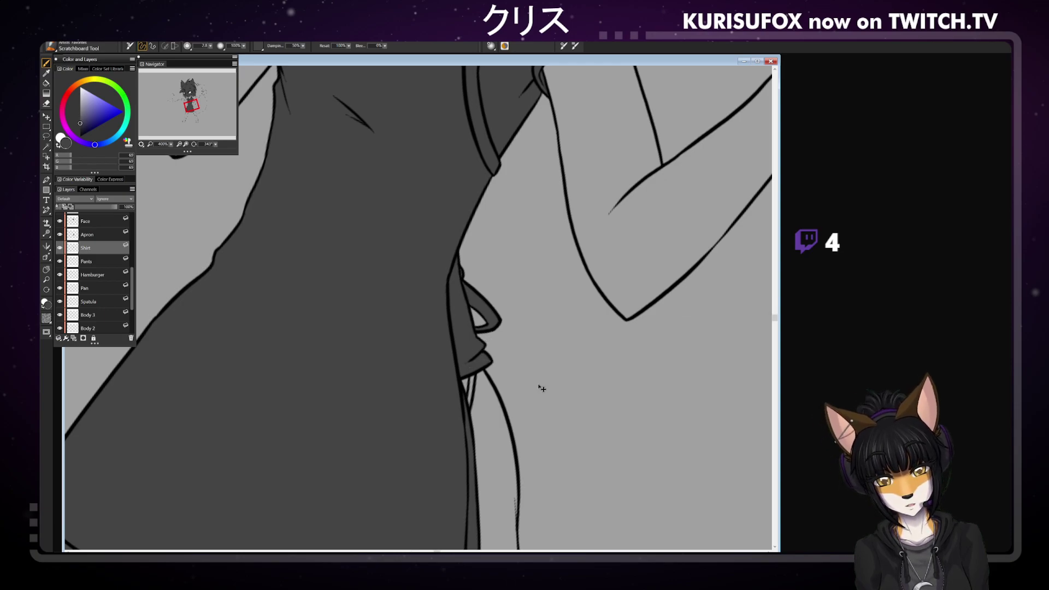
# On the Pants layer, outline the right pant leg in dark gray along the inside of its line art down to the ankle cuff
pyautogui.hotkey('ctrl', '-')
pyautogui.hotkey('ctrl', '-')
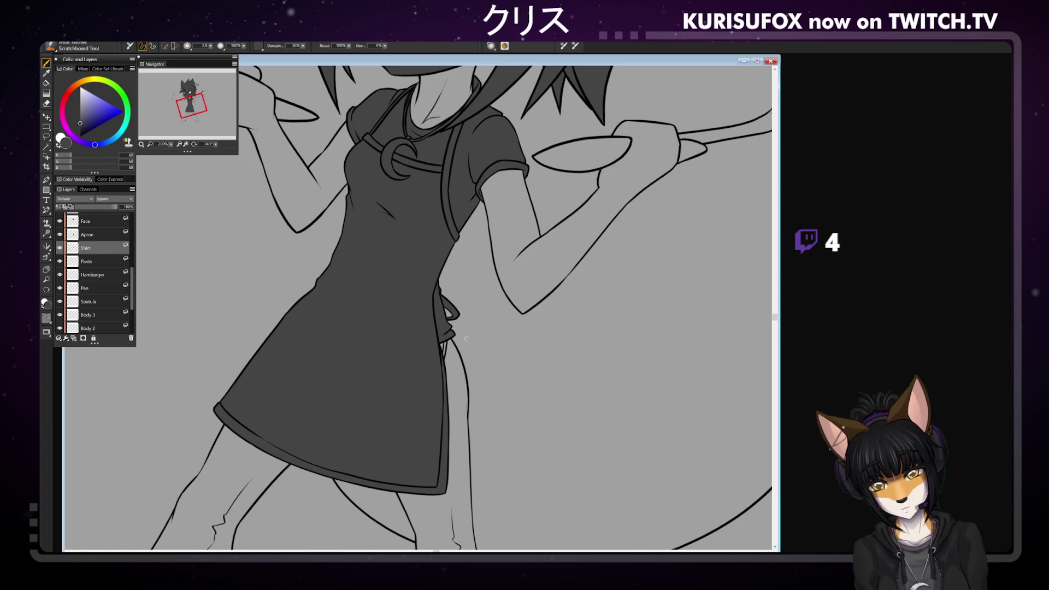
pyautogui.click(97, 261)
pyautogui.click(46, 270)
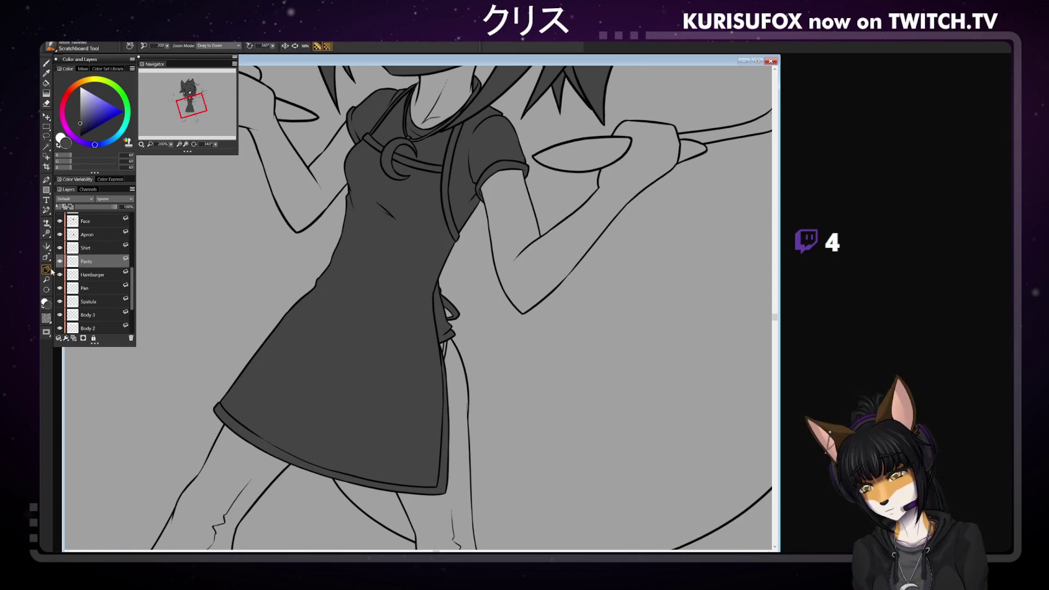
pyautogui.moveTo(518, 364); pyautogui.dragTo(519, 230)
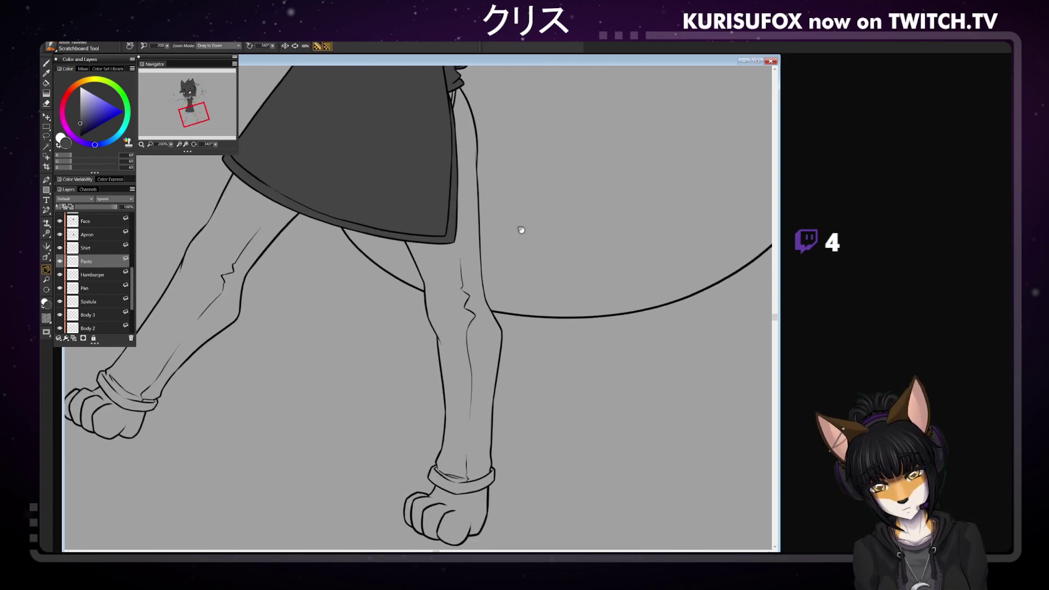
pyautogui.press('b')
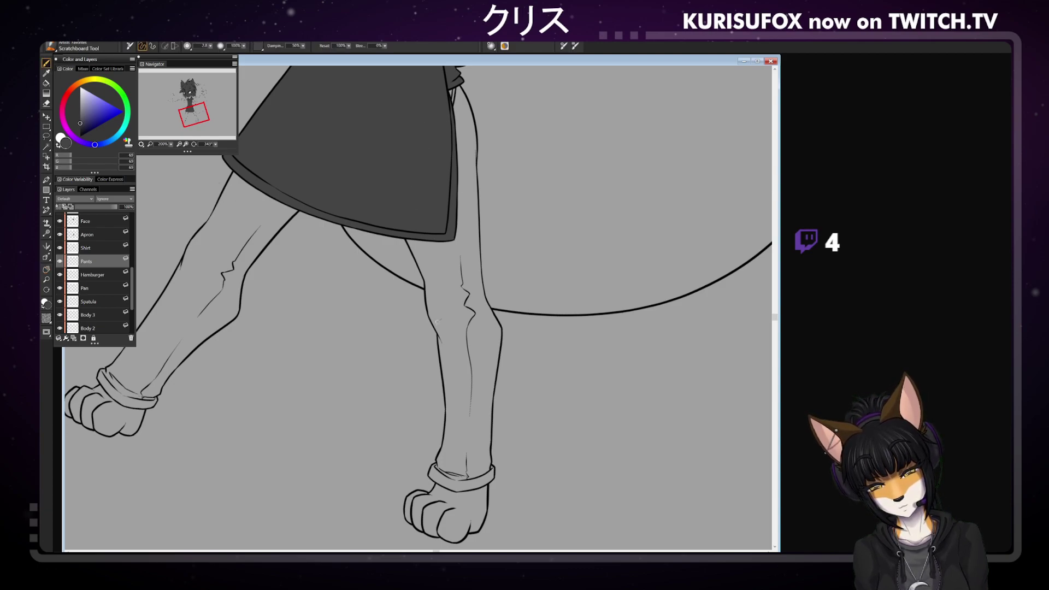
pyautogui.moveTo(435, 312); pyautogui.dragTo(409, 240)
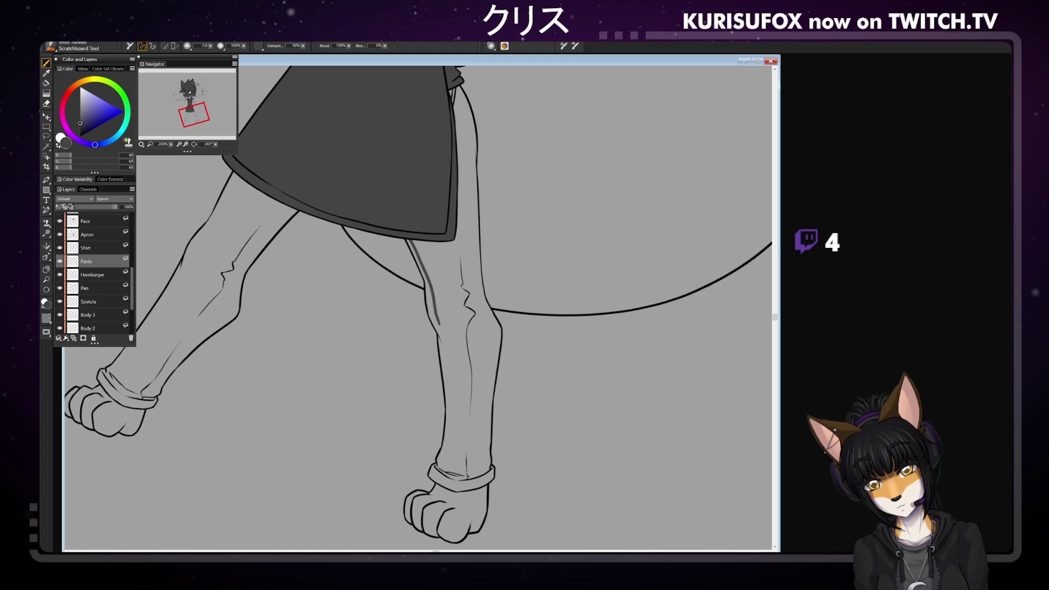
pyautogui.moveTo(460, 98)
pyautogui.mouseDown()
pyautogui.moveTo(470, 262)
pyautogui.moveTo(489, 334)
pyautogui.moveTo(471, 478)
pyautogui.moveTo(452, 436)
pyautogui.moveTo(431, 287)
pyautogui.mouseUp()
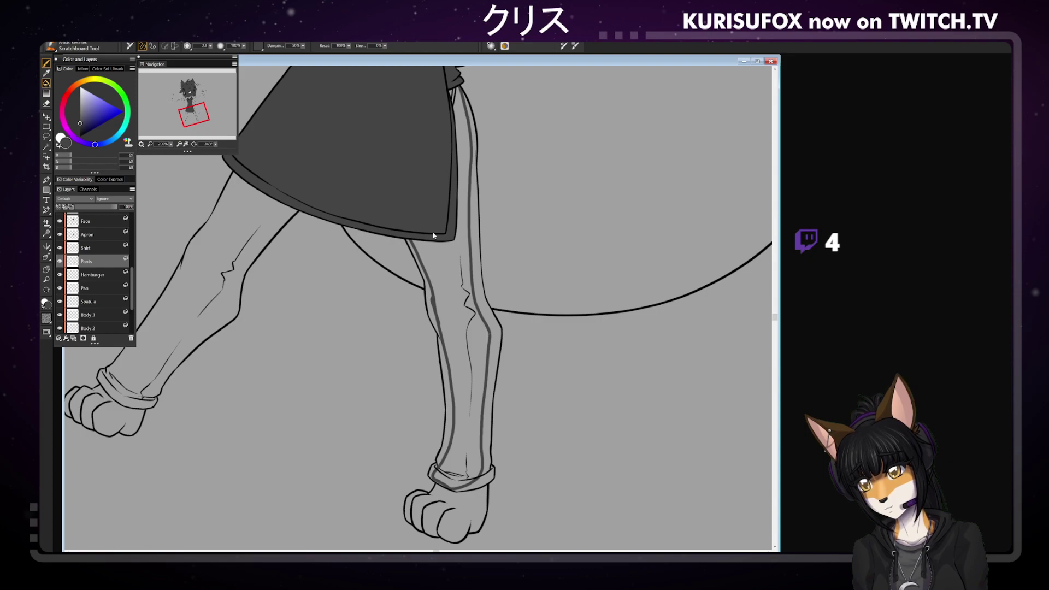
# Flood the outlined right pant leg with dark gray, and outline and flood the left pant leg down to its cuff in the same color
pyautogui.press('k')
pyautogui.click(451, 288)
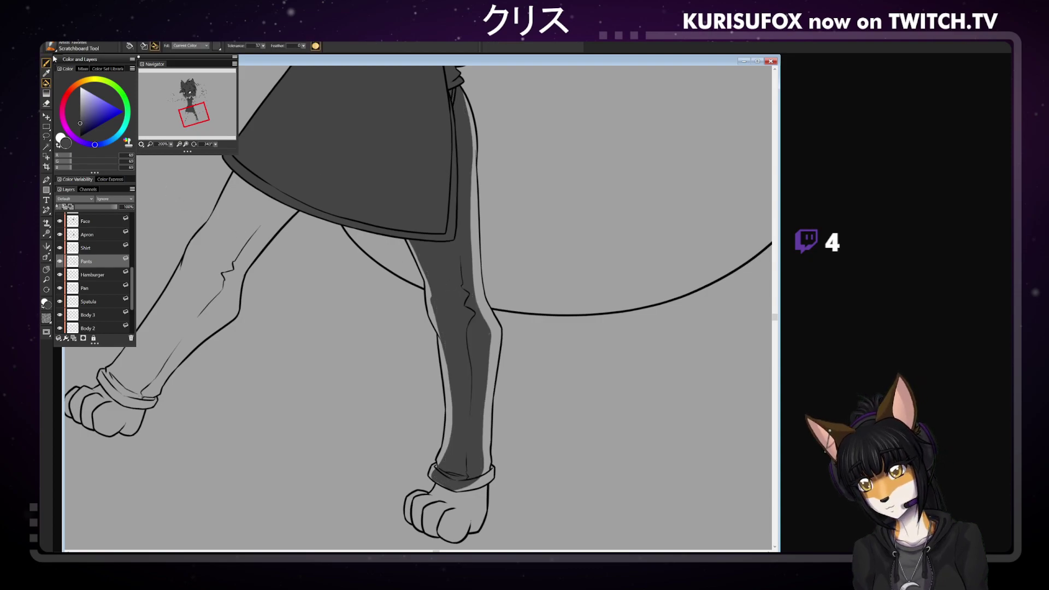
pyautogui.press('b')
pyautogui.moveTo(130, 402)
pyautogui.mouseDown()
pyautogui.moveTo(104, 384)
pyautogui.moveTo(110, 369)
pyautogui.moveTo(152, 327)
pyautogui.moveTo(239, 176)
pyautogui.mouseUp()
pyautogui.moveTo(291, 209)
pyautogui.mouseDown()
pyautogui.moveTo(243, 264)
pyautogui.moveTo(229, 315)
pyautogui.moveTo(143, 397)
pyautogui.moveTo(155, 397)
pyautogui.moveTo(120, 400)
pyautogui.mouseUp()
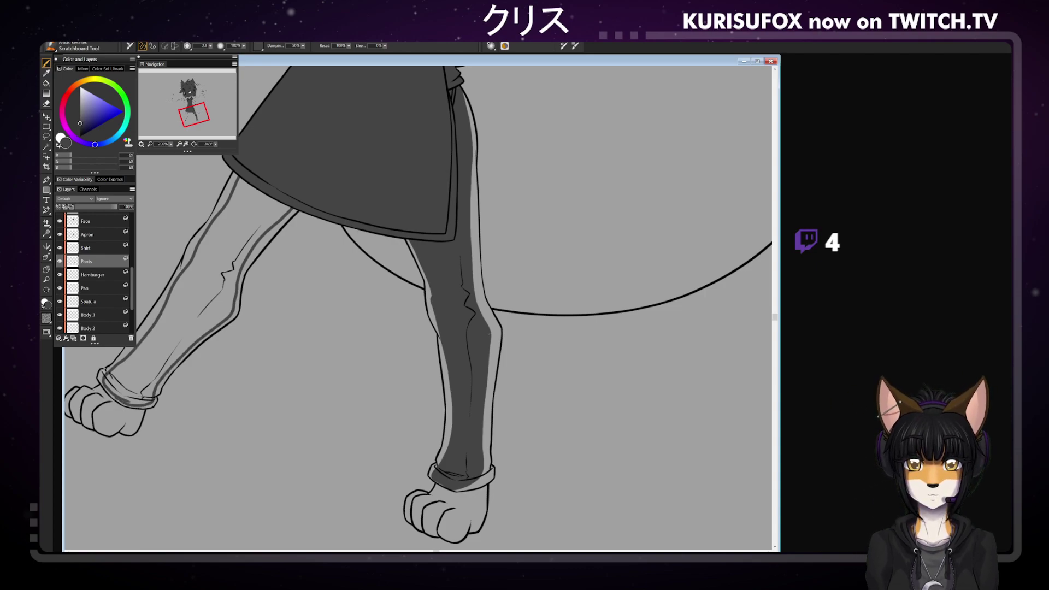
pyautogui.click(47, 83)
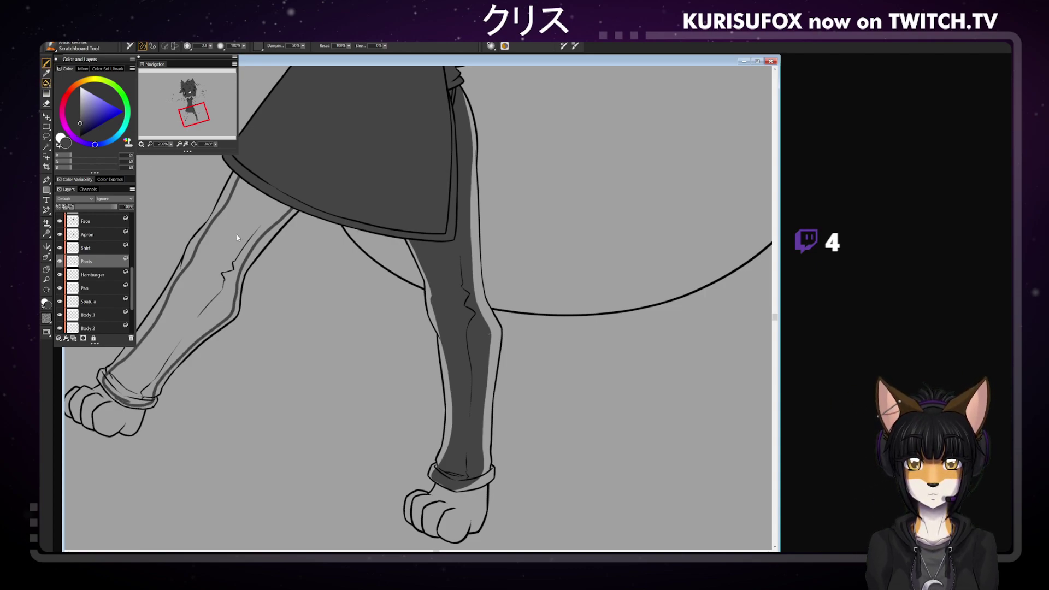
pyautogui.click(224, 222)
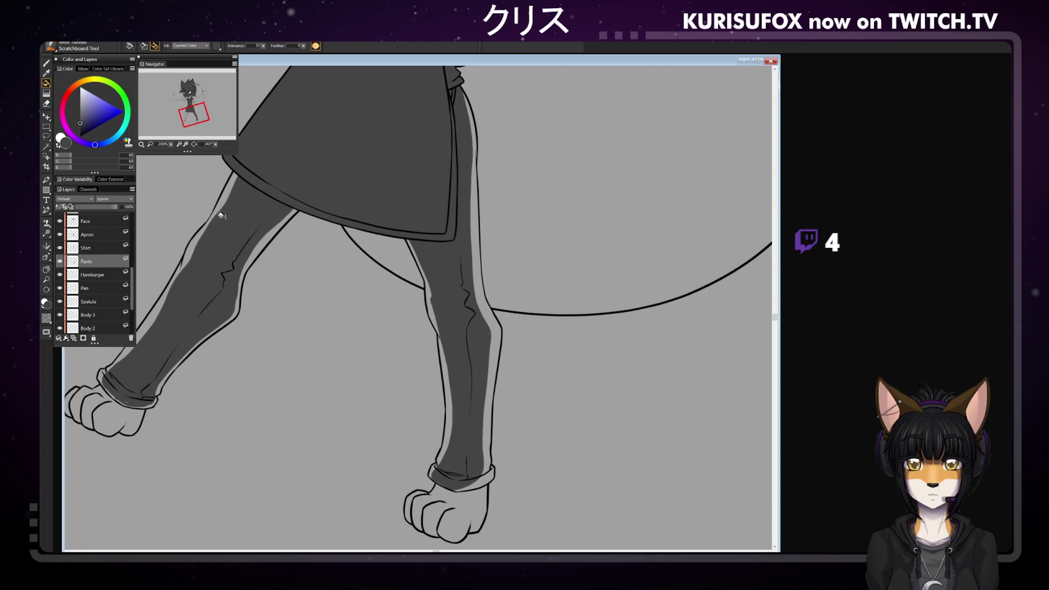
# Brush dark gray into the unfilled strip along the right pant leg's outer edge, from the waist bow down past the apron hem
pyautogui.click(46, 62)
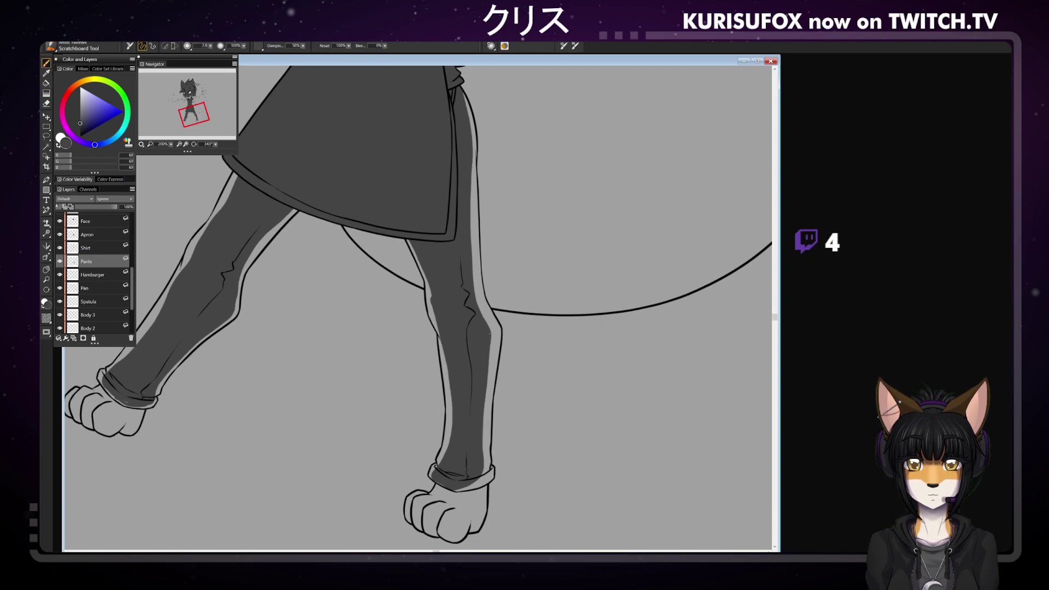
pyautogui.click(46, 269)
pyautogui.click(550, 262)
pyautogui.moveTo(527, 272); pyautogui.dragTo(493, 412)
pyautogui.click(46, 64)
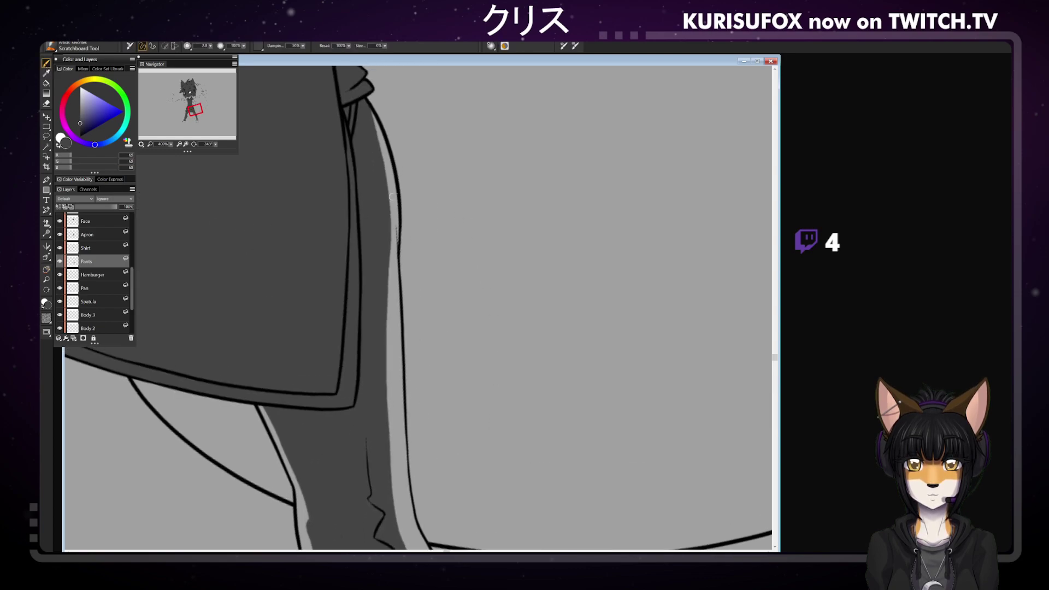
pyautogui.moveTo(379, 143)
pyautogui.mouseDown()
pyautogui.moveTo(373, 112)
pyautogui.moveTo(393, 240)
pyautogui.moveTo(397, 229)
pyautogui.moveTo(398, 328)
pyautogui.mouseUp()
pyautogui.moveTo(394, 287); pyautogui.dragTo(390, 418)
pyautogui.moveTo(393, 341); pyautogui.dragTo(400, 431)
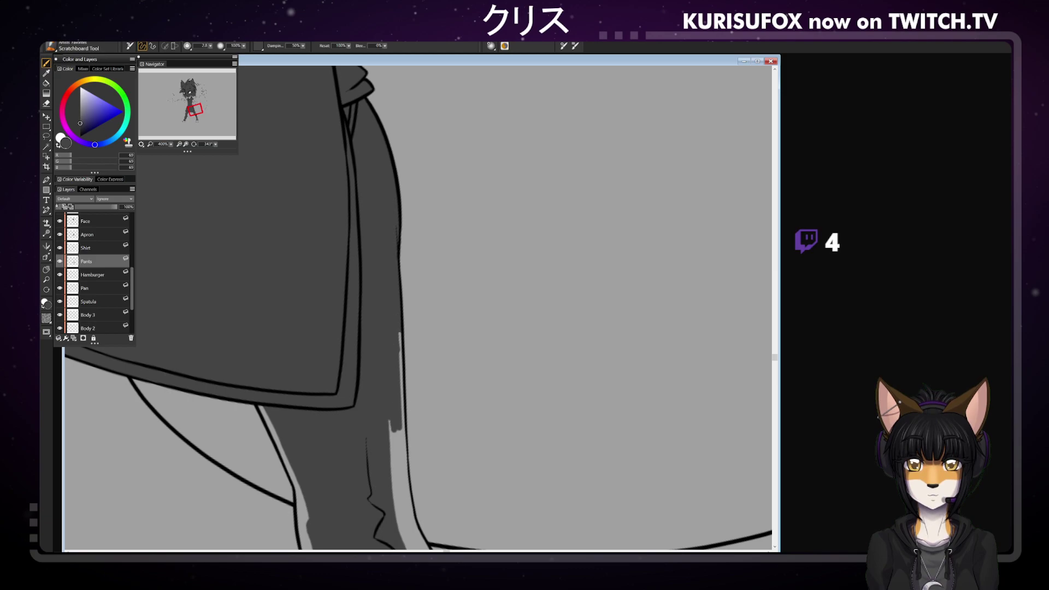
pyautogui.moveTo(399, 317); pyautogui.dragTo(399, 456)
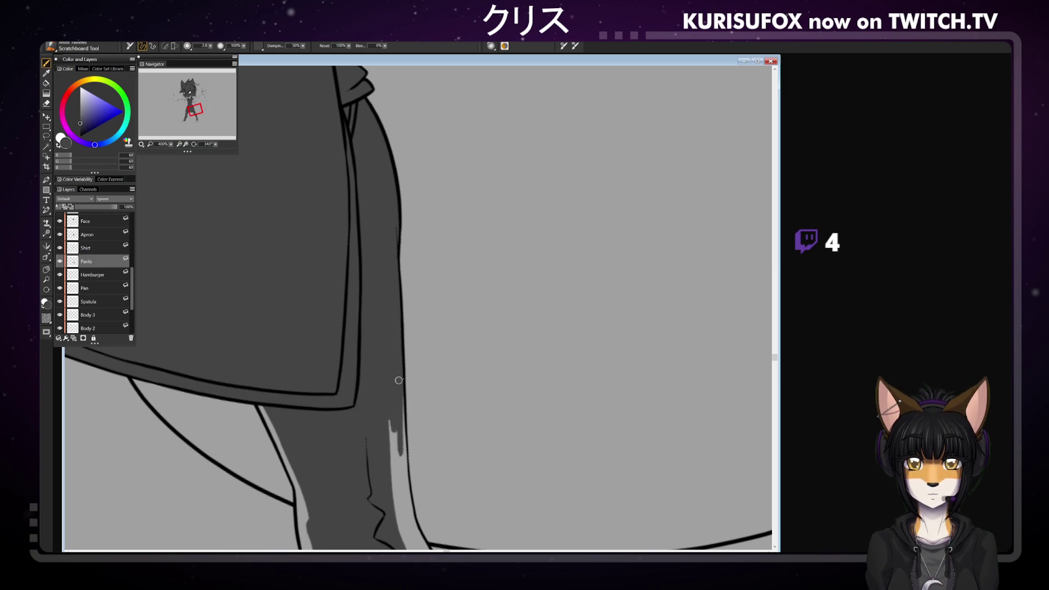
pyautogui.moveTo(400, 380); pyautogui.dragTo(401, 470)
pyautogui.moveTo(400, 374); pyautogui.dragTo(401, 476)
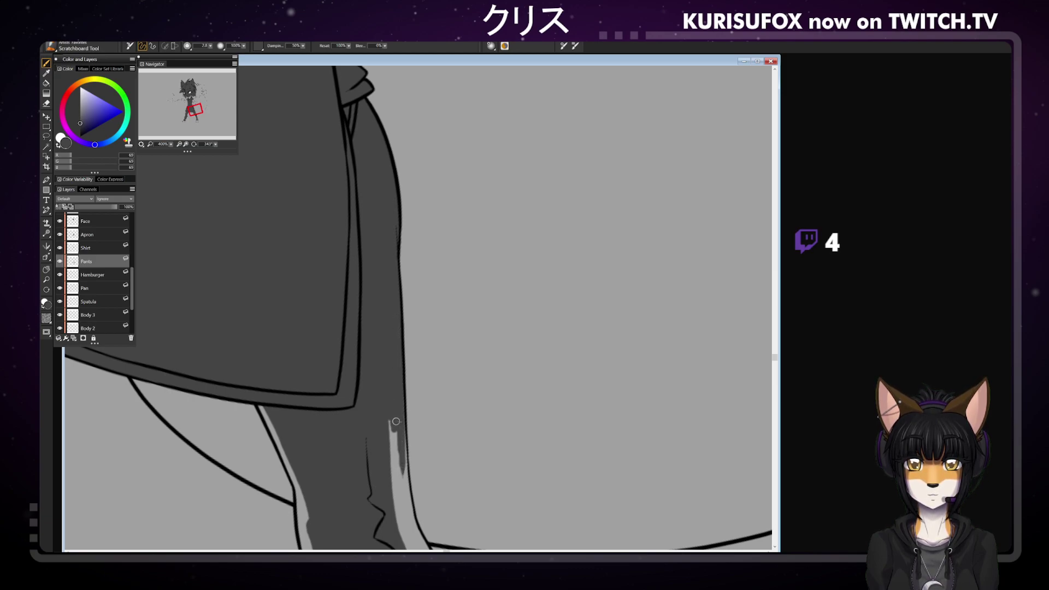
pyautogui.moveTo(397, 398); pyautogui.dragTo(404, 479)
pyautogui.moveTo(406, 434); pyautogui.dragTo(408, 480)
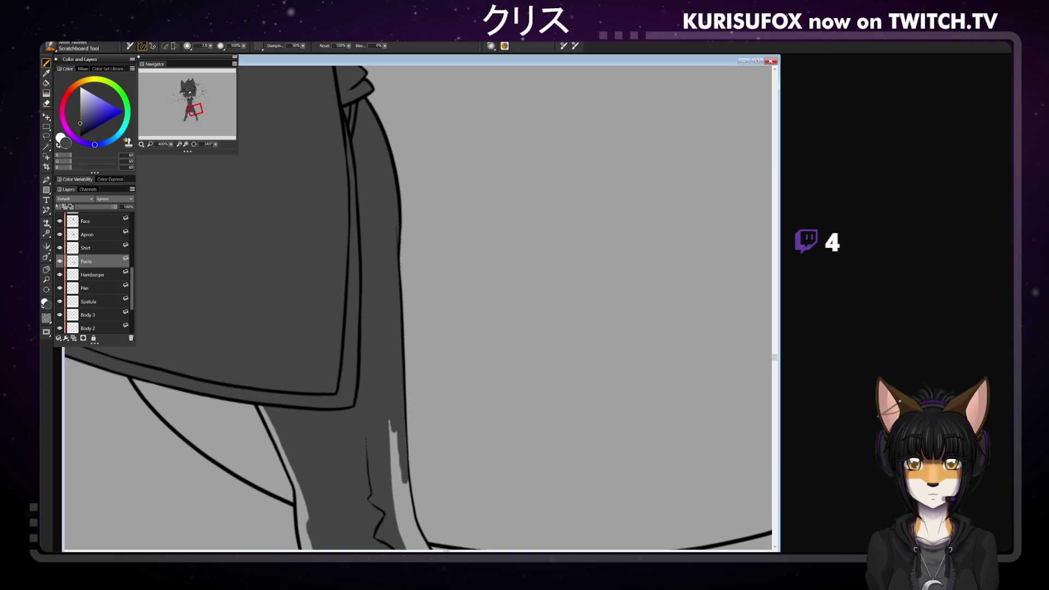
pyautogui.moveTo(400, 433)
pyautogui.mouseDown()
pyautogui.moveTo(395, 483)
pyautogui.moveTo(391, 423)
pyautogui.mouseUp()
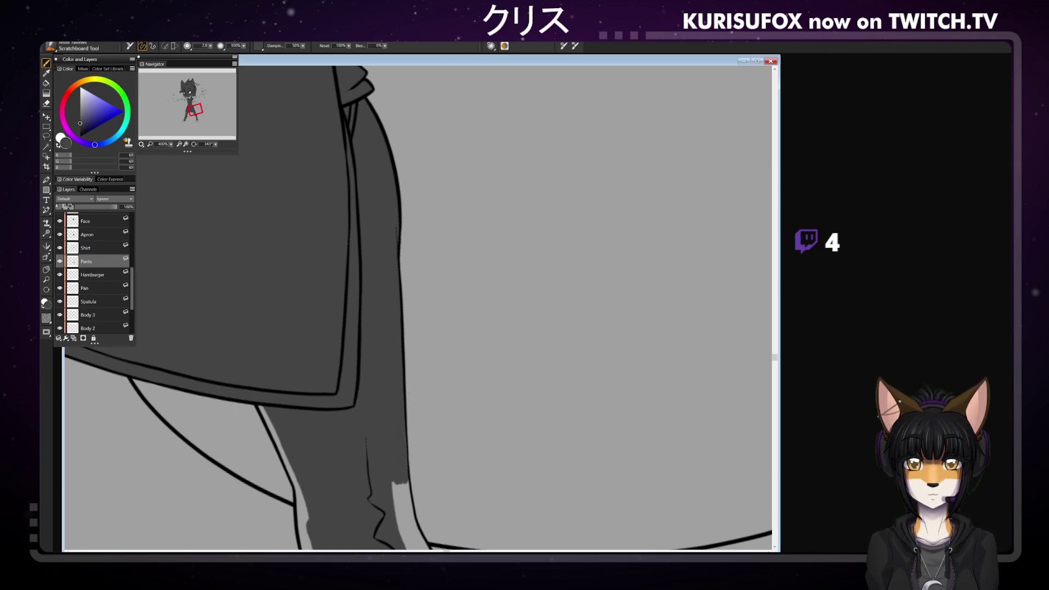
# Paint the gap along the right pant leg's inner edge dark gray, from the apron hem down to the knee
pyautogui.click(47, 269)
pyautogui.moveTo(321, 318); pyautogui.dragTo(416, 145)
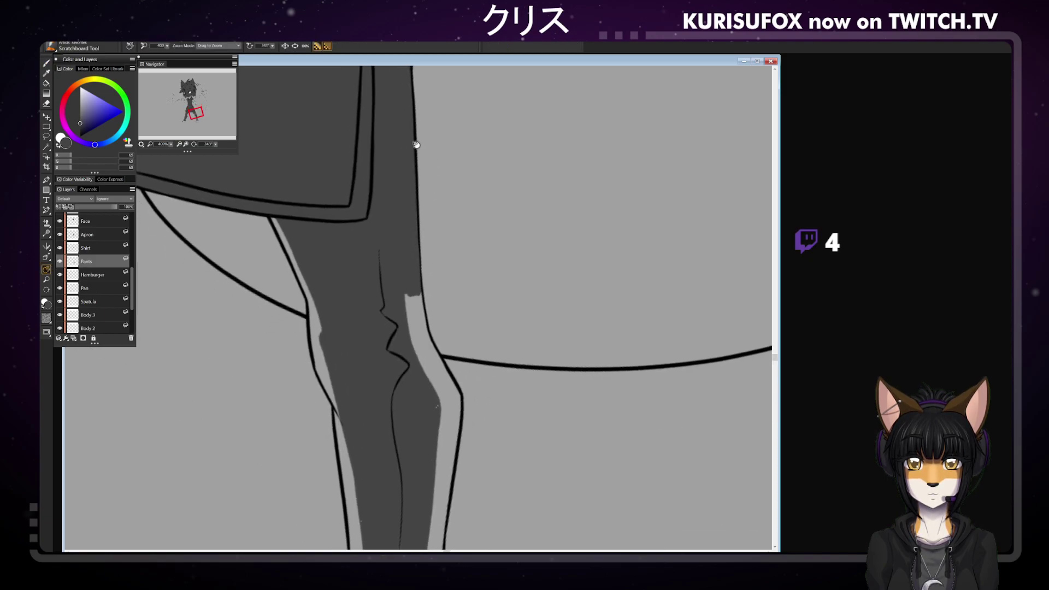
pyautogui.click(46, 63)
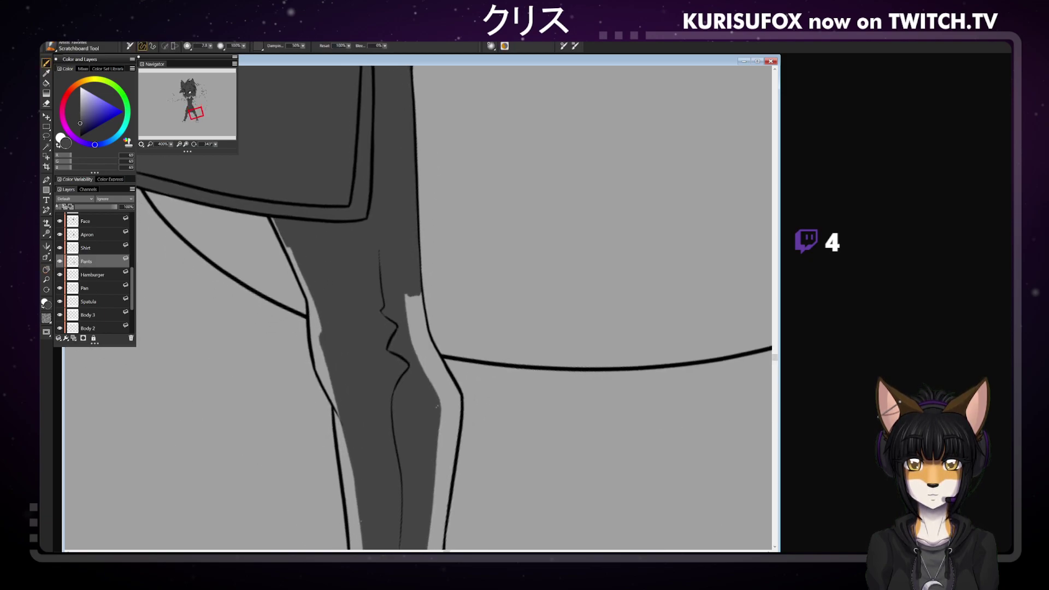
pyautogui.moveTo(272, 219); pyautogui.dragTo(321, 332)
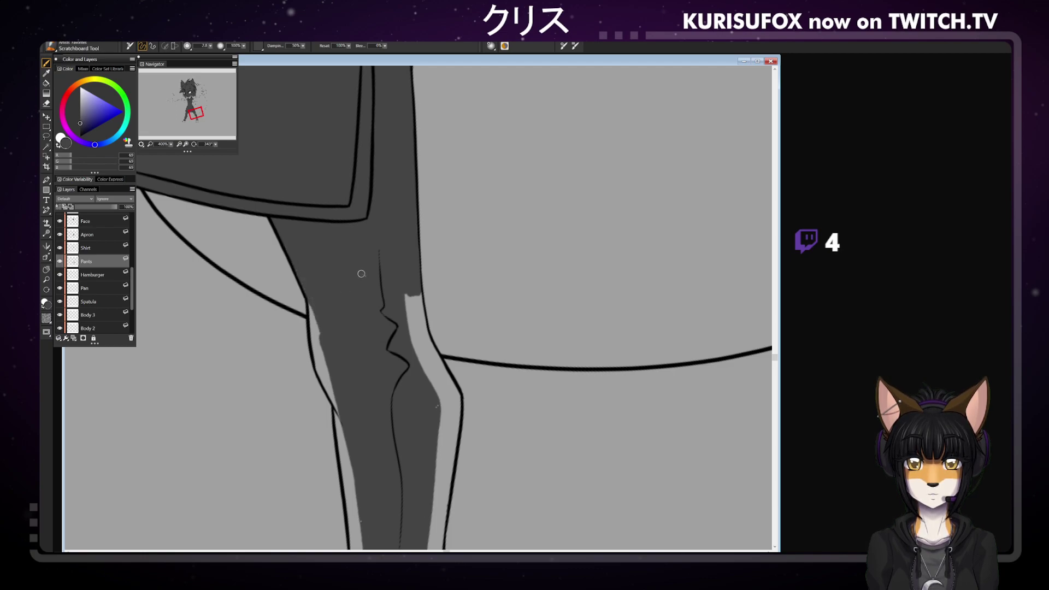
pyautogui.moveTo(315, 309)
pyautogui.mouseDown()
pyautogui.moveTo(314, 359)
pyautogui.moveTo(332, 397)
pyautogui.moveTo(318, 331)
pyautogui.mouseUp()
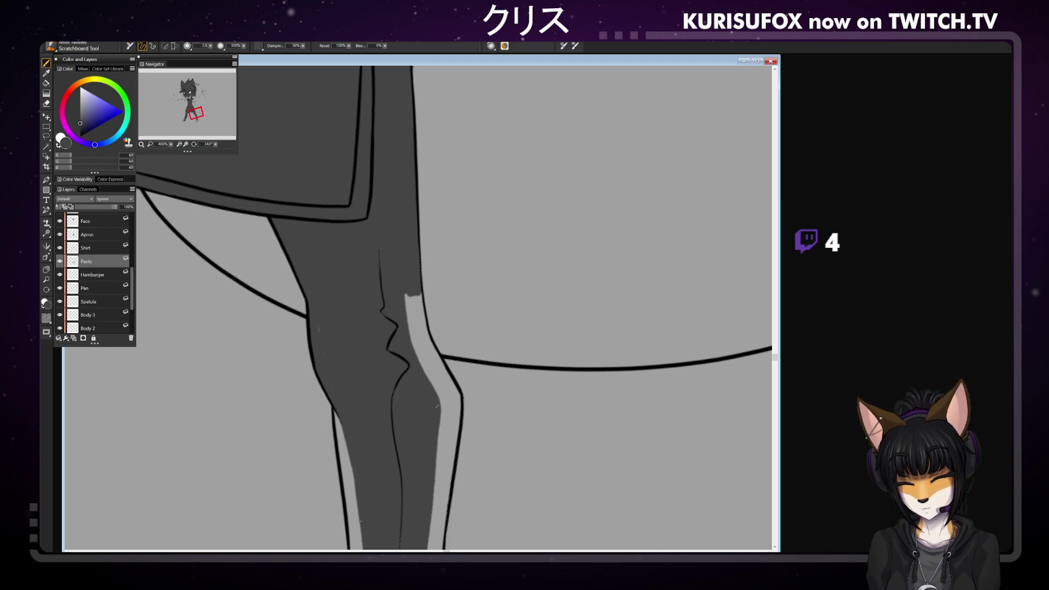
# Fill the gaps around the right knee's outer edge and along the inner edge just below the knee with dark gray
pyautogui.moveTo(407, 298); pyautogui.dragTo(430, 382)
pyautogui.moveTo(437, 399); pyautogui.dragTo(444, 419)
pyautogui.moveTo(415, 306); pyautogui.dragTo(441, 399)
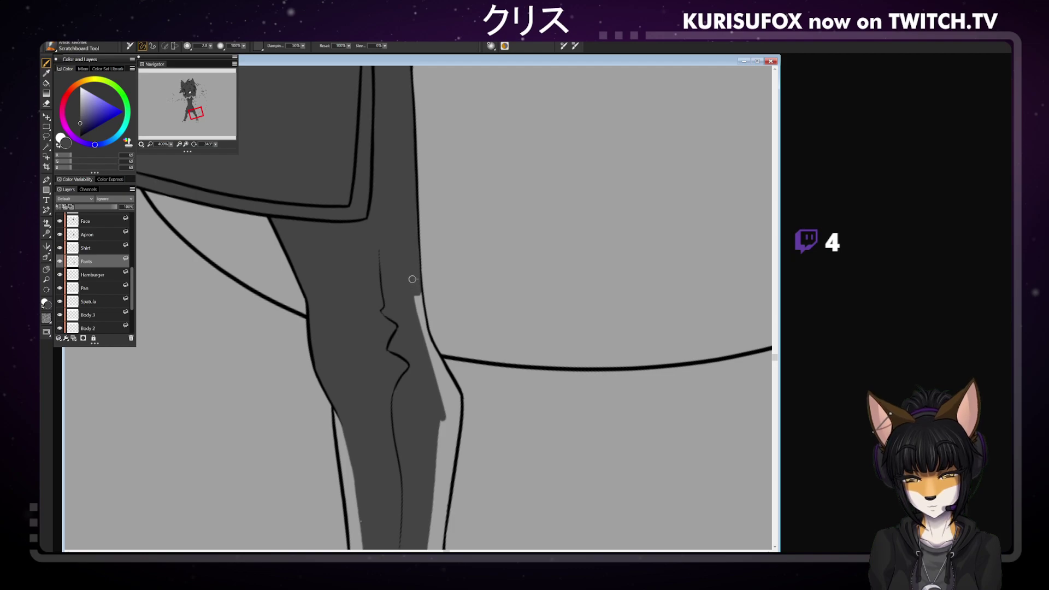
pyautogui.moveTo(412, 279)
pyautogui.mouseDown()
pyautogui.moveTo(427, 345)
pyautogui.moveTo(426, 328)
pyautogui.moveTo(454, 389)
pyautogui.moveTo(445, 394)
pyautogui.moveTo(458, 403)
pyautogui.moveTo(441, 482)
pyautogui.moveTo(443, 422)
pyautogui.moveTo(442, 434)
pyautogui.mouseUp()
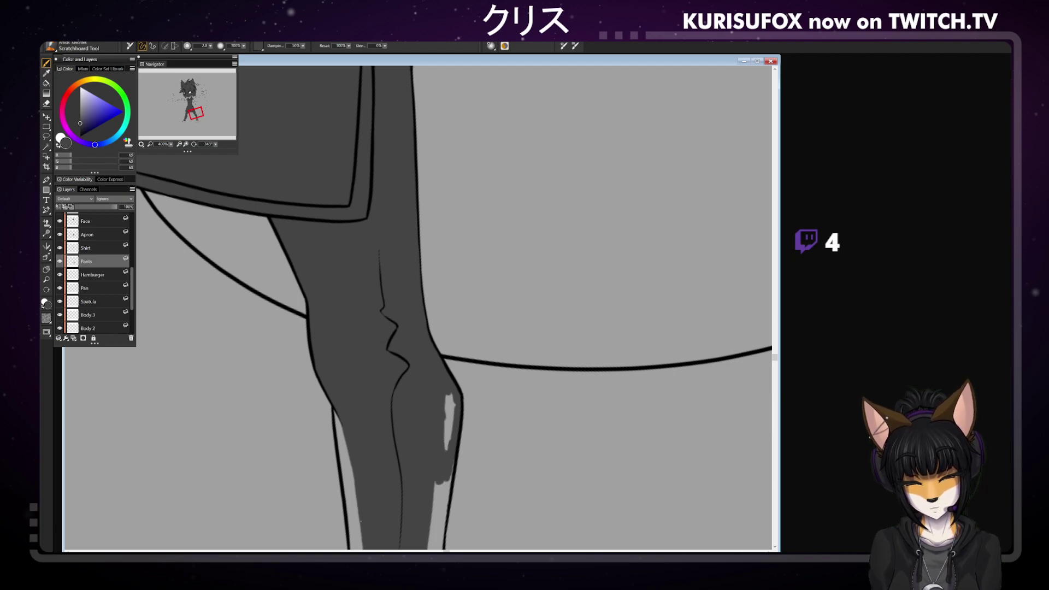
pyautogui.moveTo(447, 394); pyautogui.dragTo(446, 450)
pyautogui.moveTo(445, 429); pyautogui.dragTo(443, 450)
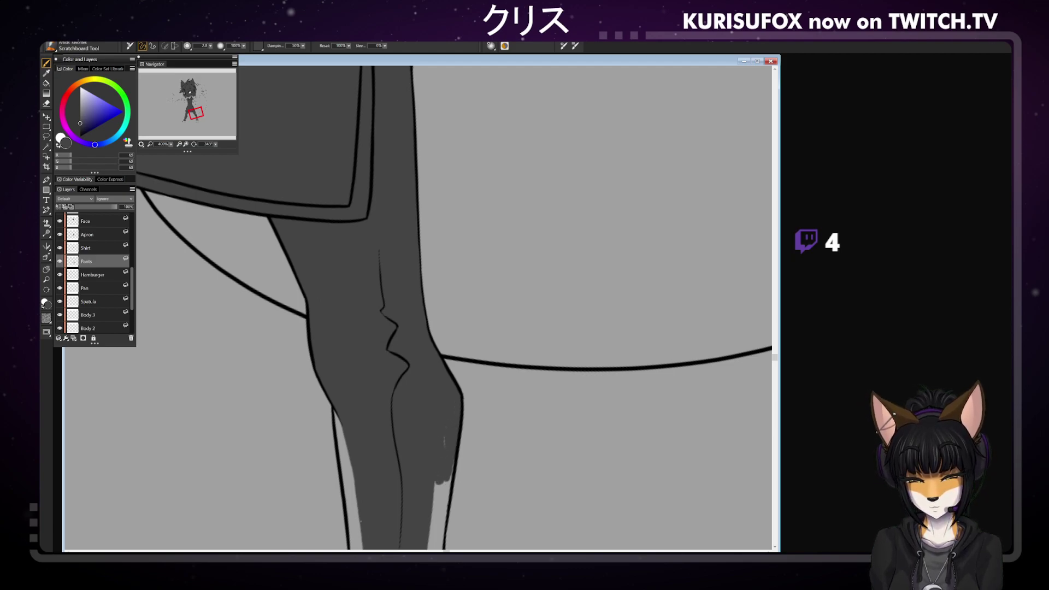
pyautogui.moveTo(340, 437)
pyautogui.mouseDown()
pyautogui.moveTo(358, 530)
pyautogui.moveTo(340, 420)
pyautogui.mouseUp()
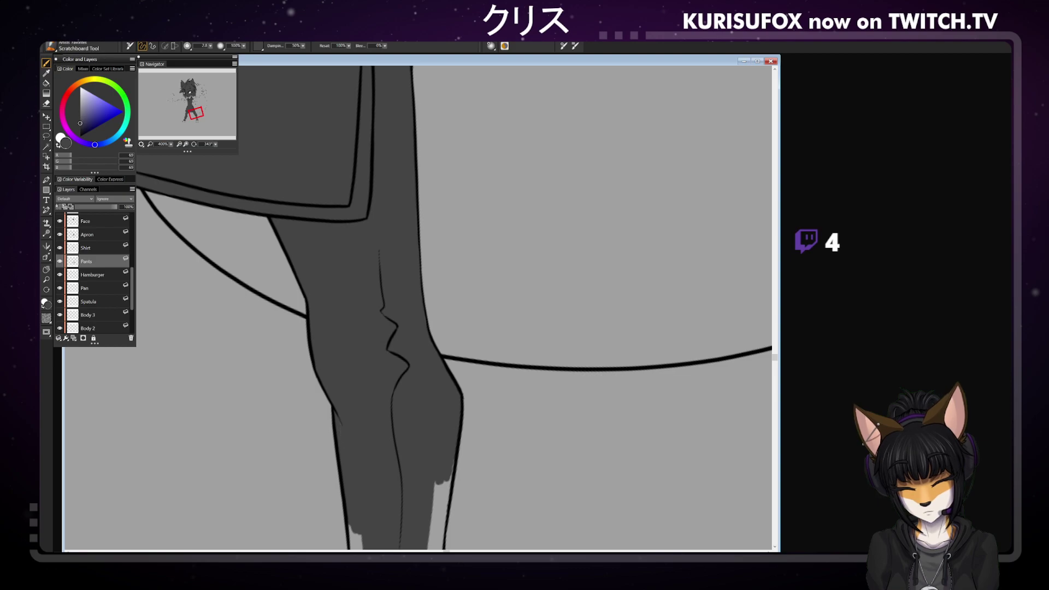
pyautogui.moveTo(459, 261)
pyautogui.mouseDown()
pyautogui.moveTo(368, 446)
pyautogui.moveTo(344, 441)
pyautogui.moveTo(335, 402)
pyautogui.moveTo(354, 524)
pyautogui.moveTo(349, 459)
pyautogui.mouseUp()
pyautogui.hotkey('ctrl', 'z')
pyautogui.hotkey('ctrl', 'z')
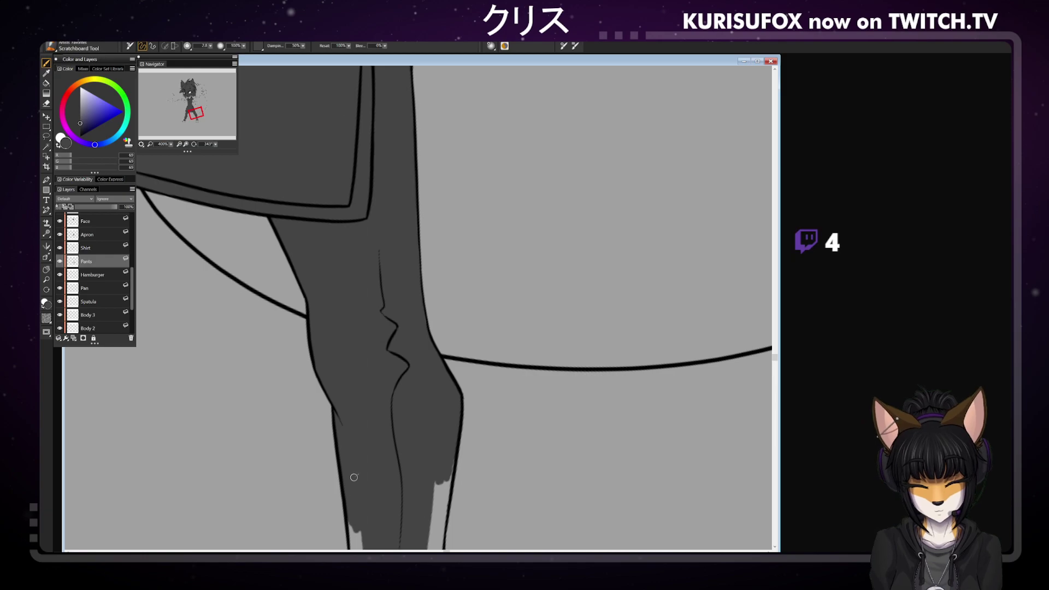
# Brush dark gray along both edges of the right lower pant leg, from below the knee down to the cuff
pyautogui.click(46, 269)
pyautogui.moveTo(452, 396); pyautogui.dragTo(480, 171)
pyautogui.moveTo(507, 337); pyautogui.dragTo(509, 319)
pyautogui.click(47, 63)
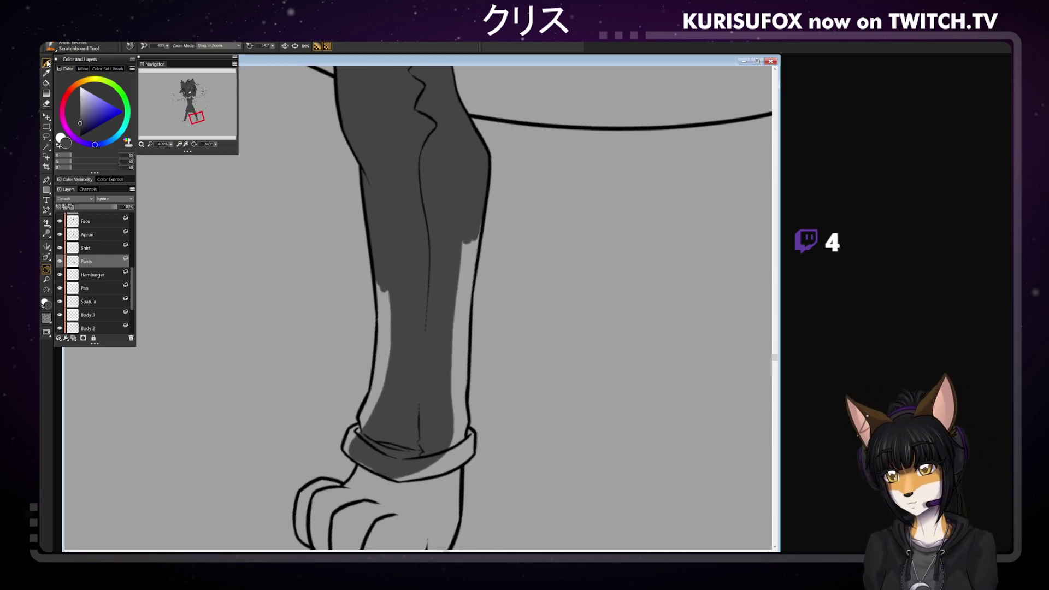
pyautogui.moveTo(384, 292)
pyautogui.mouseDown()
pyautogui.moveTo(378, 389)
pyautogui.moveTo(386, 292)
pyautogui.moveTo(389, 361)
pyautogui.mouseUp()
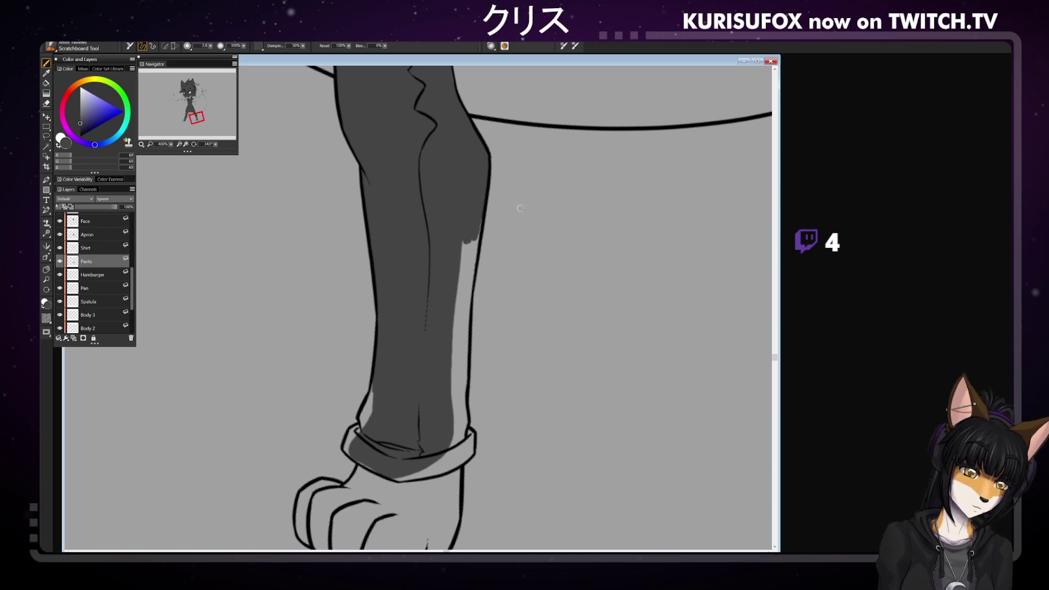
pyautogui.moveTo(465, 242)
pyautogui.mouseDown()
pyautogui.moveTo(459, 336)
pyautogui.moveTo(471, 241)
pyautogui.moveTo(468, 314)
pyautogui.mouseUp()
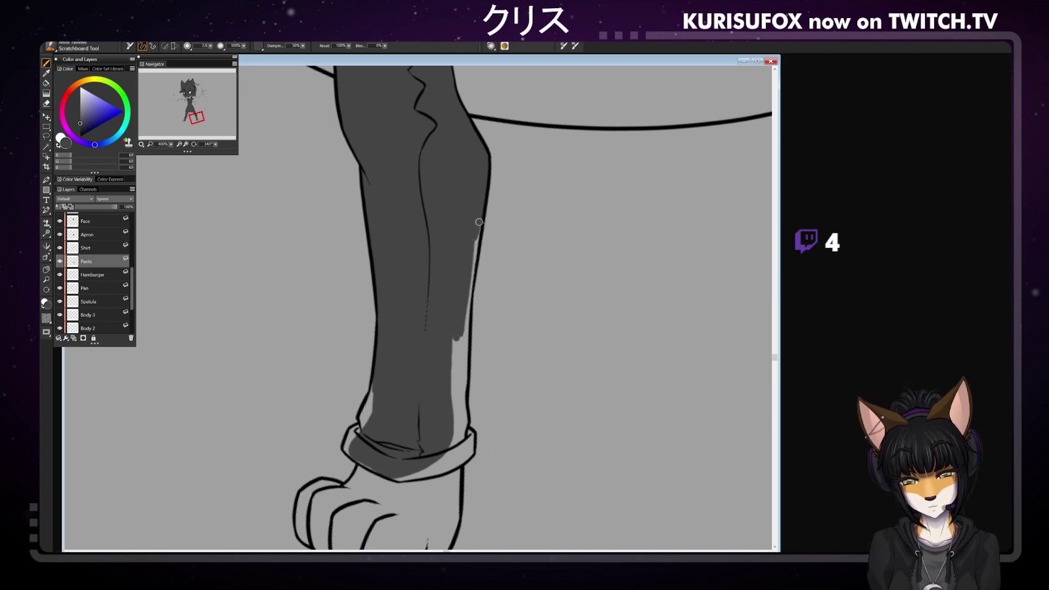
pyautogui.moveTo(476, 240)
pyautogui.mouseDown()
pyautogui.moveTo(466, 335)
pyautogui.moveTo(474, 250)
pyautogui.mouseUp()
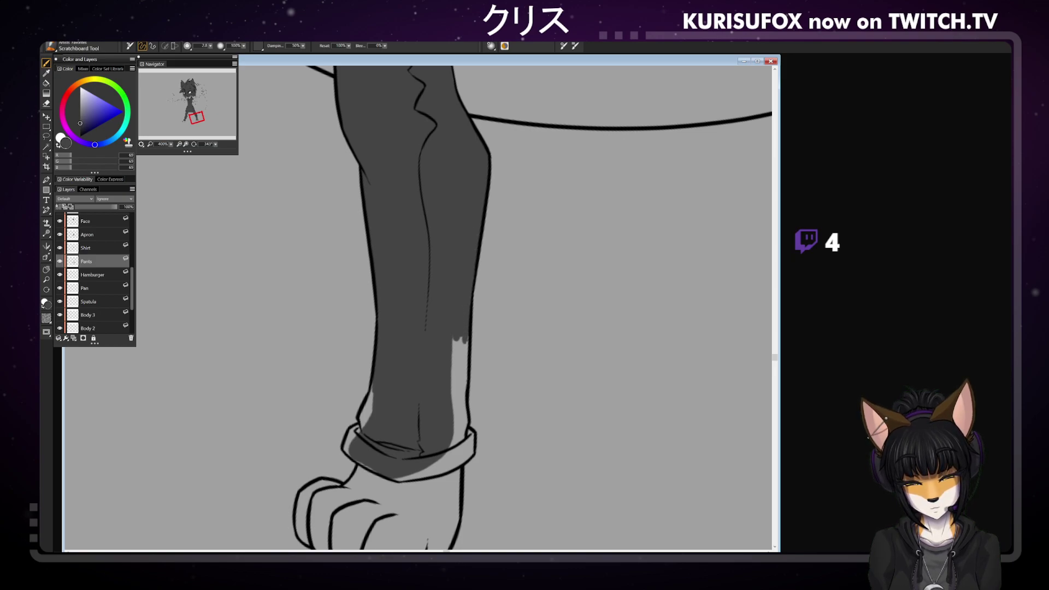
pyautogui.moveTo(465, 376)
pyautogui.mouseDown()
pyautogui.moveTo(463, 338)
pyautogui.moveTo(455, 433)
pyautogui.mouseUp()
pyautogui.moveTo(459, 336); pyautogui.dragTo(456, 375)
pyautogui.moveTo(453, 337); pyautogui.dragTo(453, 380)
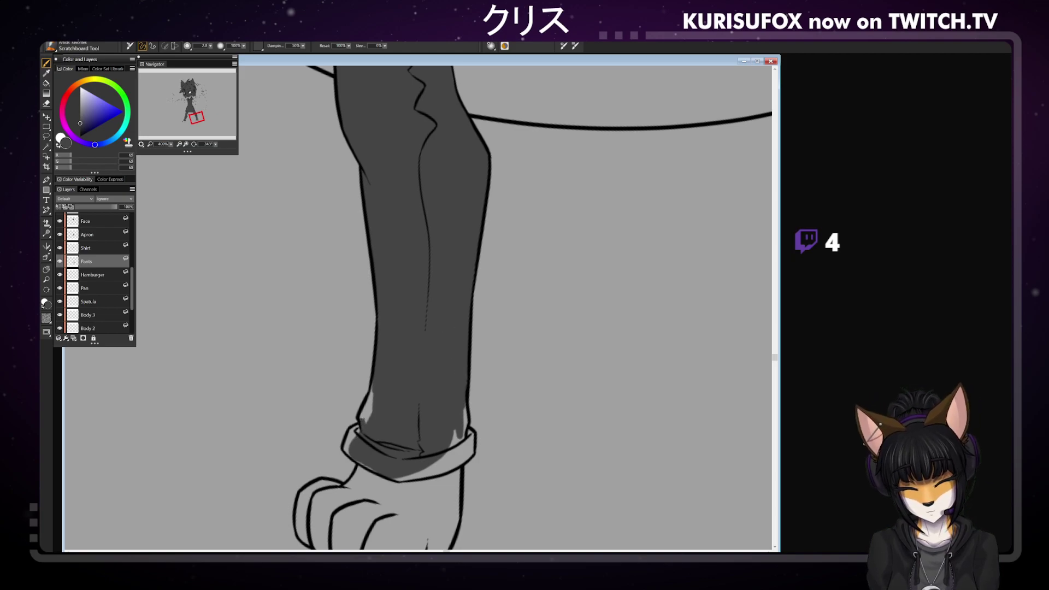
pyautogui.moveTo(362, 401); pyautogui.dragTo(367, 415)
pyautogui.moveTo(370, 394); pyautogui.dragTo(366, 422)
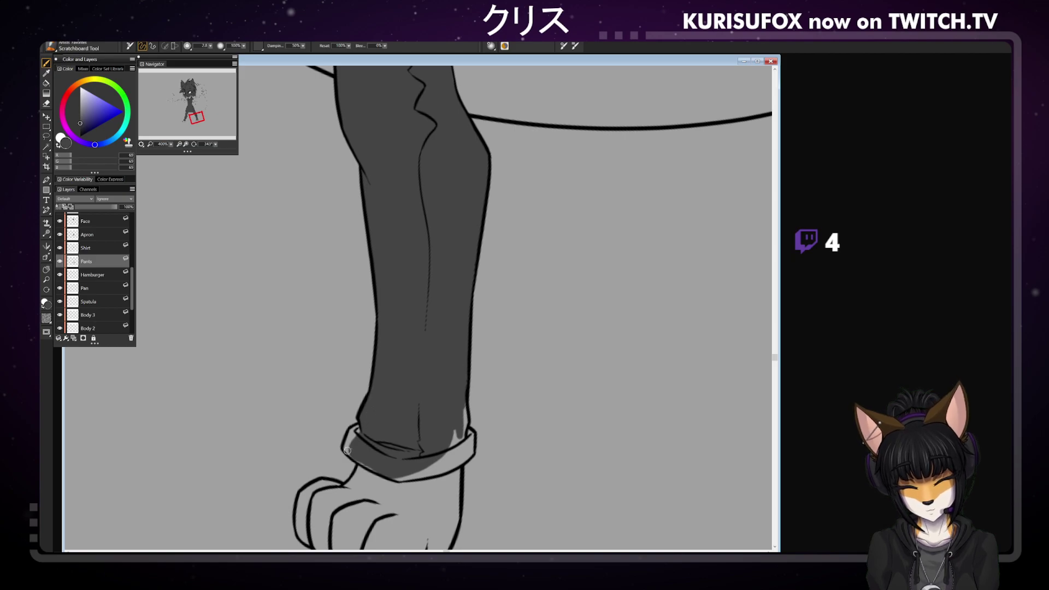
# Paint the right leg's folded ankle cuff and the remaining gap just above it dark gray
pyautogui.moveTo(349, 443); pyautogui.dragTo(350, 430)
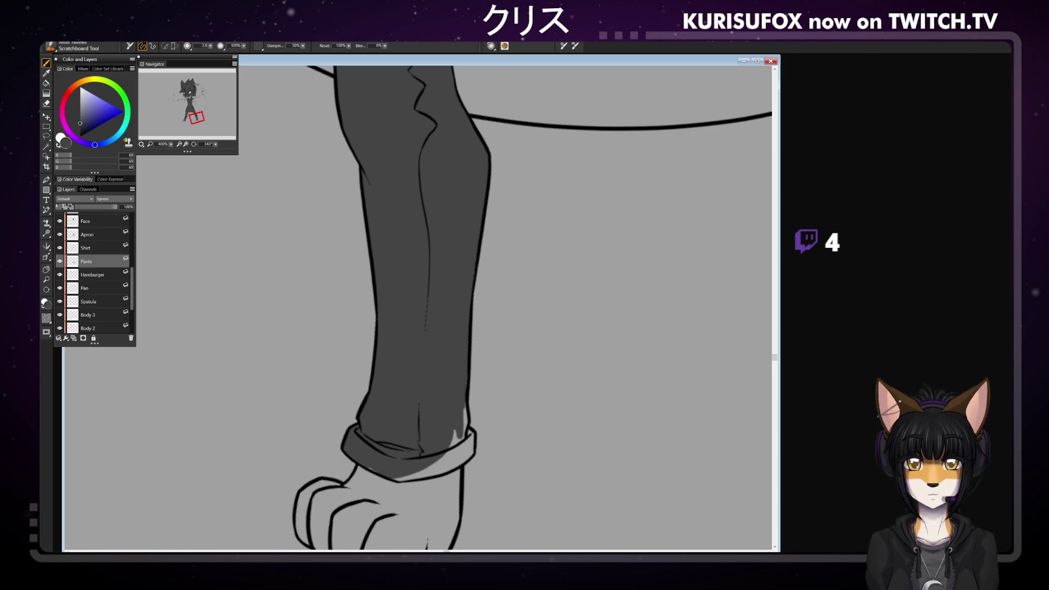
pyautogui.moveTo(453, 431)
pyautogui.mouseDown()
pyautogui.moveTo(449, 445)
pyautogui.moveTo(467, 445)
pyautogui.mouseUp()
pyautogui.moveTo(462, 396); pyautogui.dragTo(466, 428)
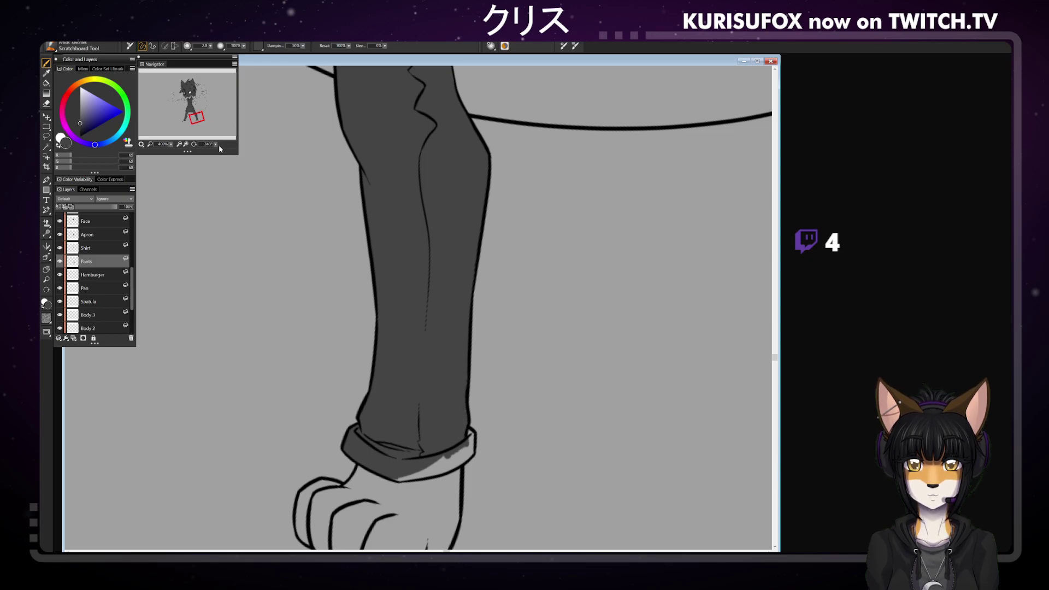
pyautogui.moveTo(220, 148); pyautogui.dragTo(199, 137)
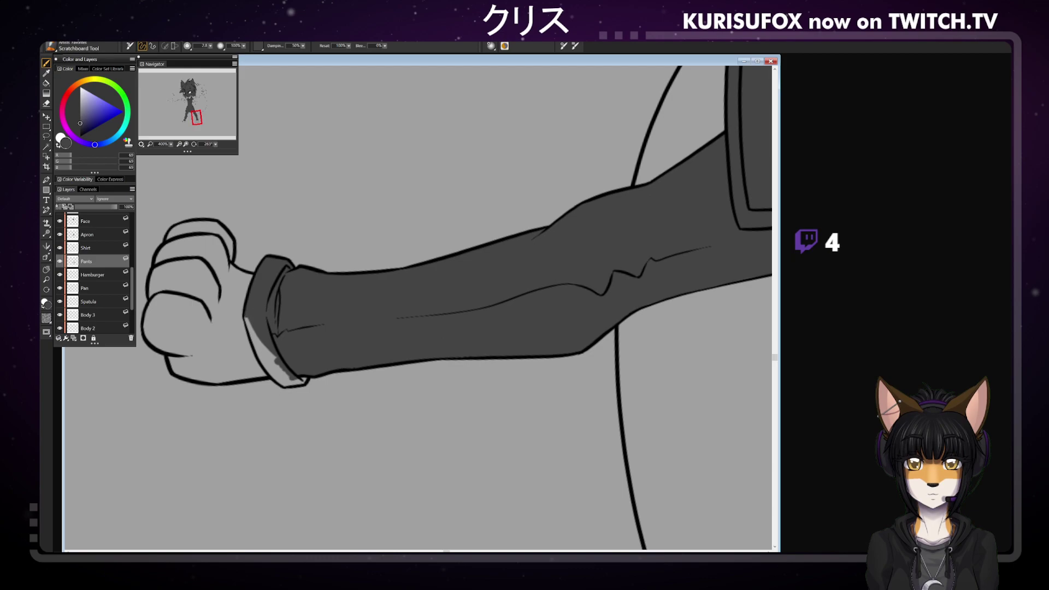
pyautogui.moveTo(246, 321)
pyautogui.mouseDown()
pyautogui.moveTo(268, 368)
pyautogui.moveTo(252, 334)
pyautogui.moveTo(279, 370)
pyautogui.mouseUp()
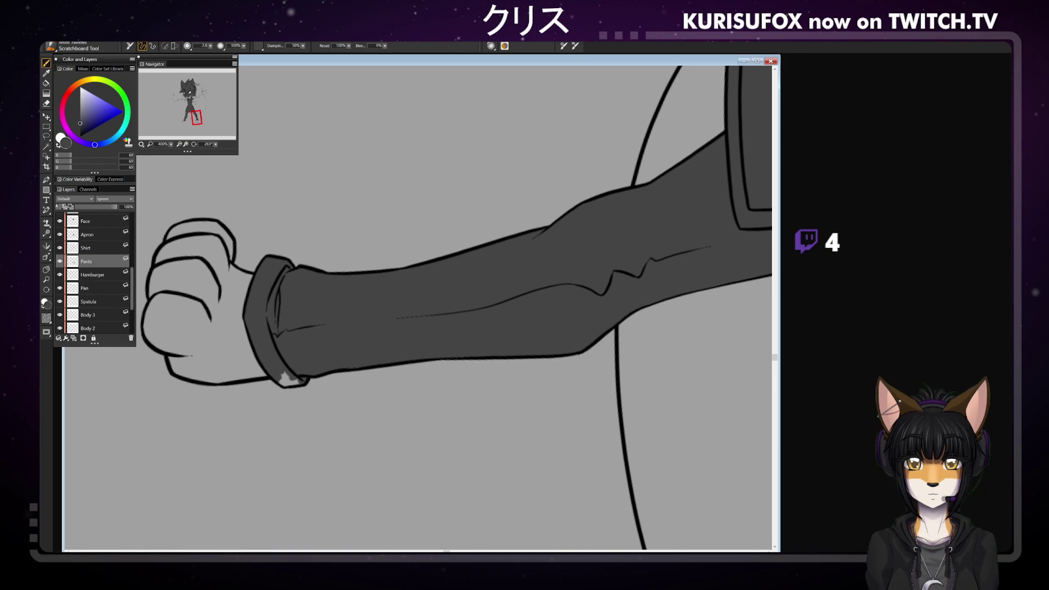
pyautogui.moveTo(291, 382)
pyautogui.mouseDown()
pyautogui.moveTo(299, 383)
pyautogui.moveTo(281, 375)
pyautogui.mouseUp()
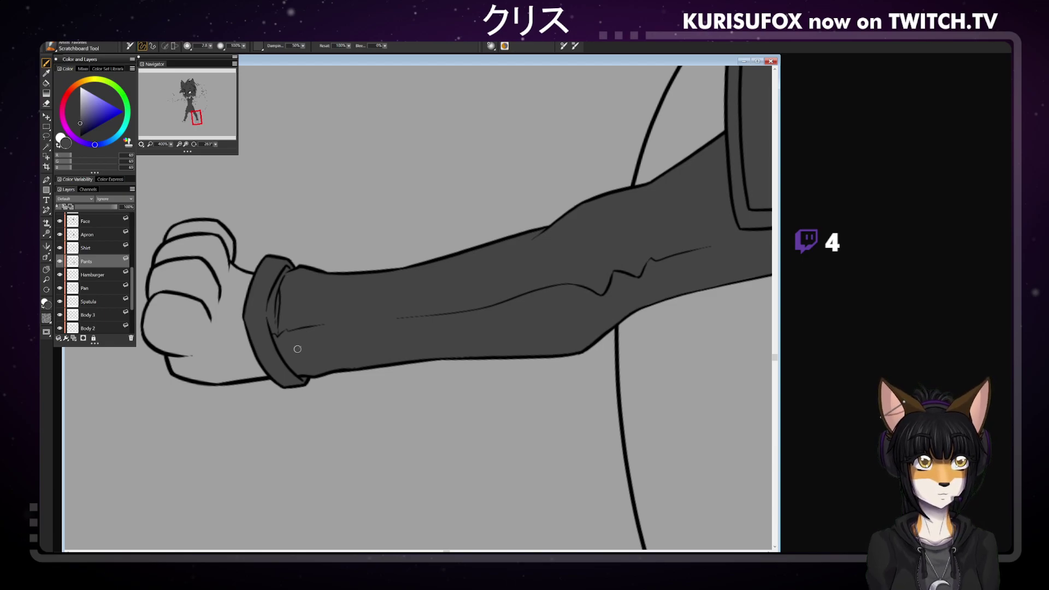
# Paint the left leg's folded ankle cuff and the gap just above it dark gray, trimming the gap along the outer shin
pyautogui.click(216, 144)
pyautogui.click(279, 159)
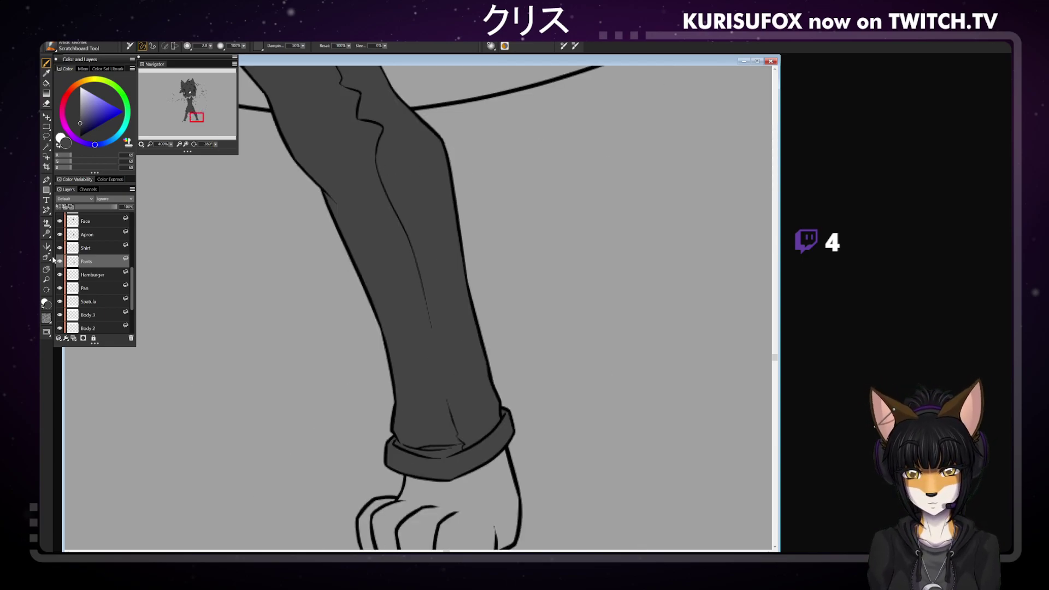
pyautogui.click(47, 268)
pyautogui.moveTo(295, 284); pyautogui.dragTo(715, 295)
pyautogui.moveTo(365, 240); pyautogui.dragTo(480, 227)
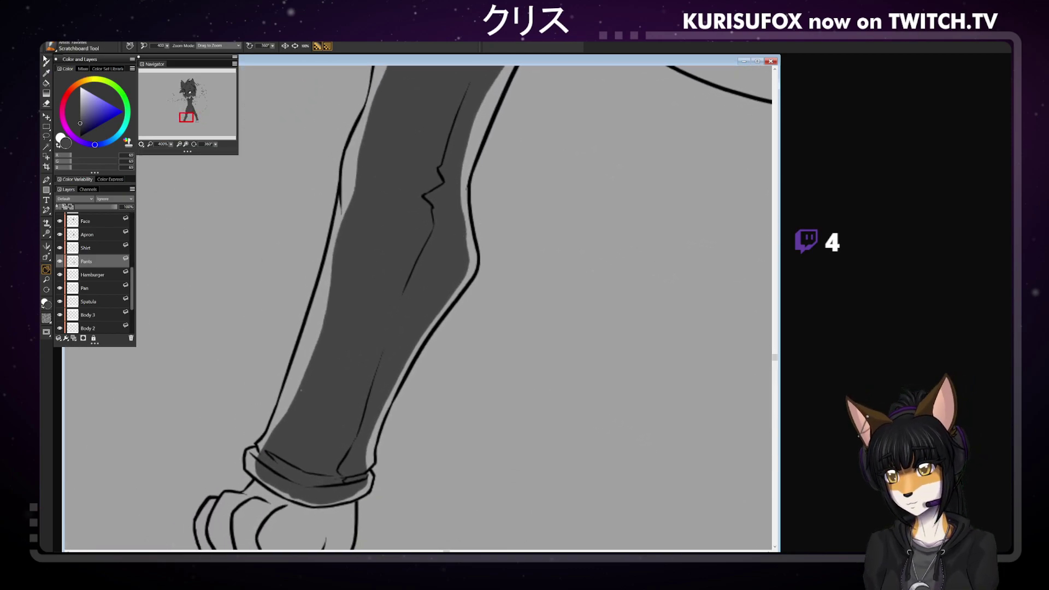
pyautogui.click(47, 63)
pyautogui.moveTo(300, 414)
pyautogui.mouseDown()
pyautogui.moveTo(328, 289)
pyautogui.moveTo(288, 410)
pyautogui.moveTo(331, 260)
pyautogui.mouseUp()
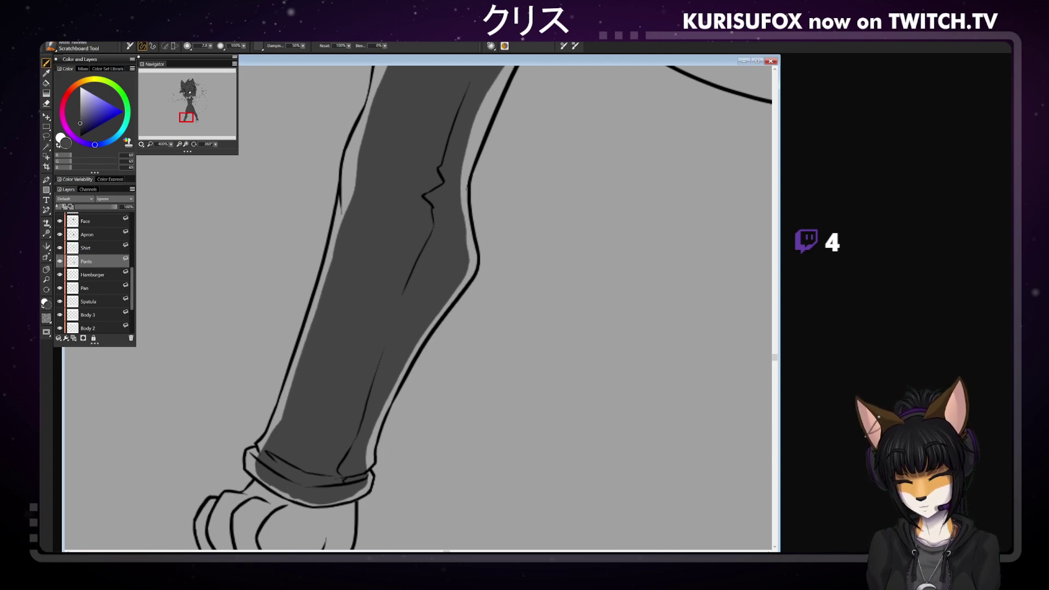
pyautogui.moveTo(261, 481)
pyautogui.mouseDown()
pyautogui.moveTo(248, 469)
pyautogui.moveTo(284, 494)
pyautogui.mouseUp()
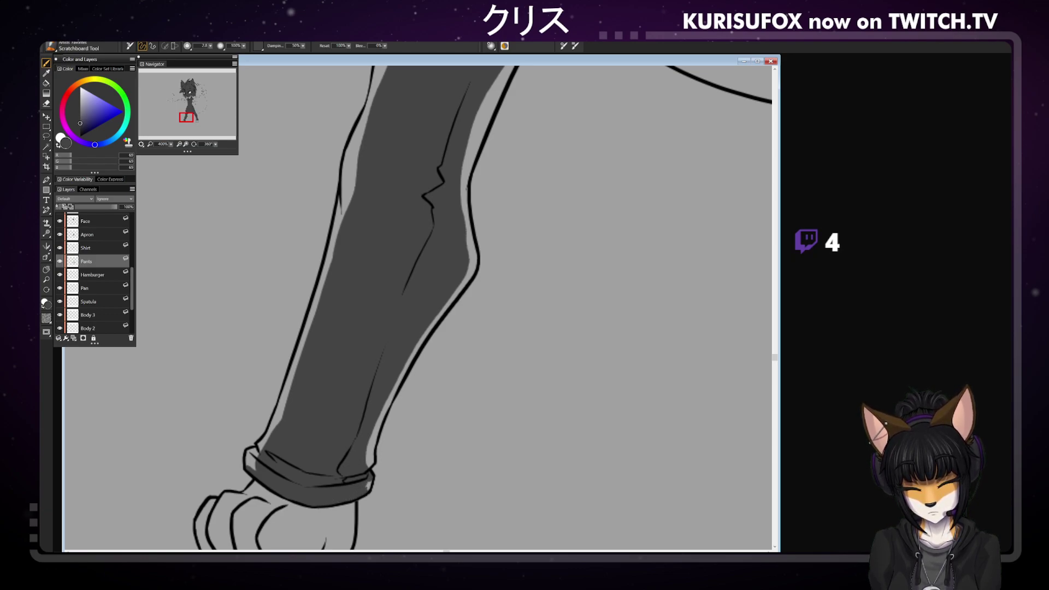
pyautogui.moveTo(249, 451); pyautogui.dragTo(251, 468)
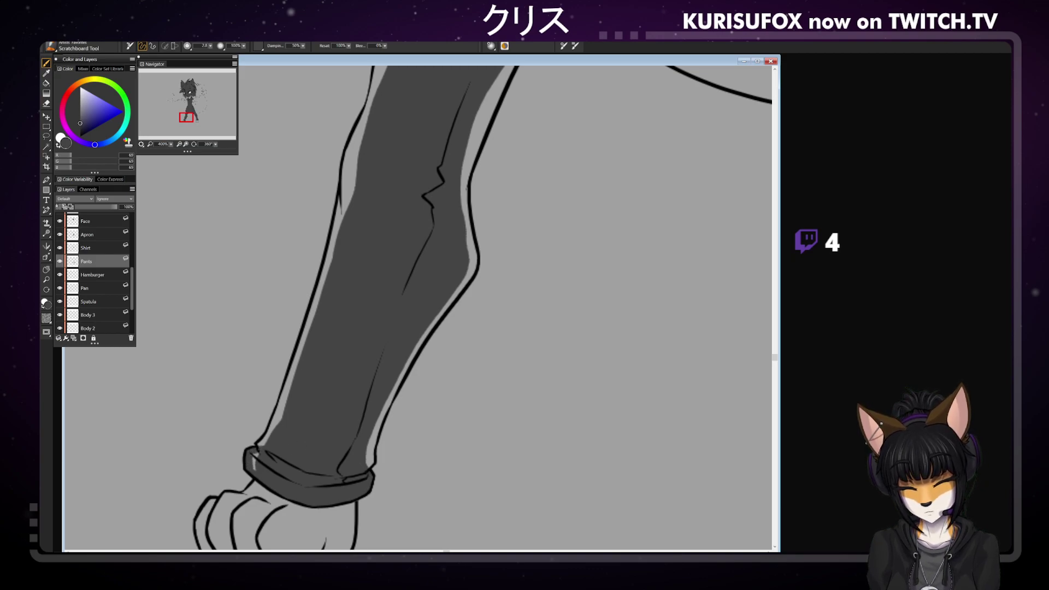
pyautogui.moveTo(262, 443)
pyautogui.mouseDown()
pyautogui.moveTo(256, 449)
pyautogui.moveTo(266, 433)
pyautogui.mouseUp()
pyautogui.moveTo(281, 420); pyautogui.dragTo(268, 432)
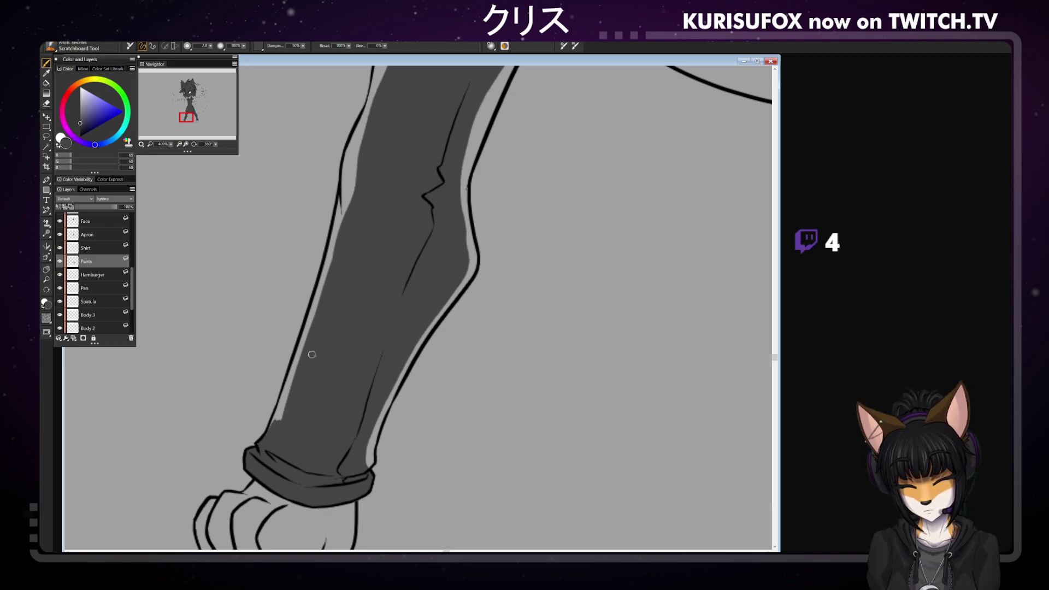
# Brush dark gray along the outer edge of the left lower pant leg, from the knee down to the cuff
pyautogui.moveTo(347, 187); pyautogui.dragTo(332, 237)
pyautogui.moveTo(349, 183); pyautogui.dragTo(342, 218)
pyautogui.moveTo(337, 236); pyautogui.dragTo(305, 343)
pyautogui.moveTo(322, 273); pyautogui.dragTo(272, 411)
pyautogui.hotkey('ctrl', 'z')
pyautogui.moveTo(303, 344); pyautogui.dragTo(277, 419)
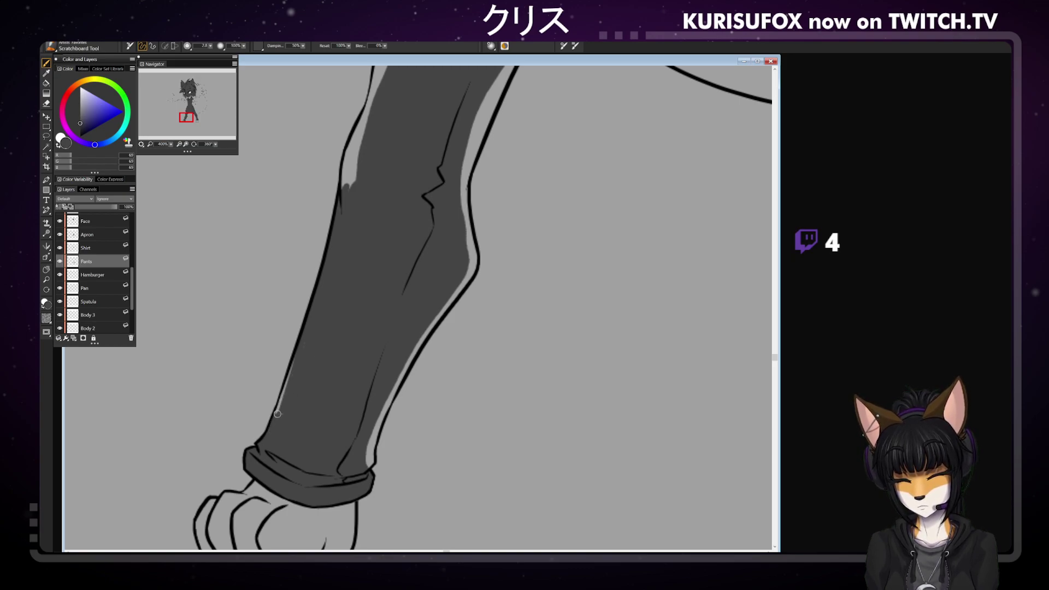
pyautogui.moveTo(291, 369); pyautogui.dragTo(285, 387)
pyautogui.moveTo(294, 357); pyautogui.dragTo(278, 408)
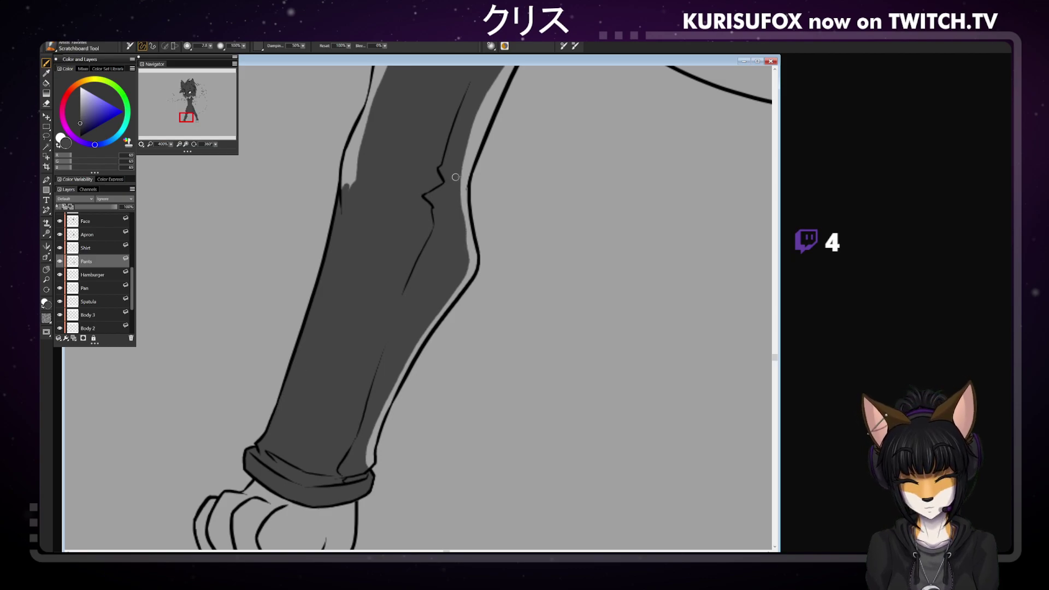
# Fill the gap along the left leg's inner edge with dark gray, from the knee down to the cuff
pyautogui.moveTo(462, 177); pyautogui.dragTo(471, 259)
pyautogui.moveTo(471, 224)
pyautogui.mouseDown()
pyautogui.moveTo(469, 278)
pyautogui.moveTo(475, 270)
pyautogui.moveTo(455, 295)
pyautogui.mouseUp()
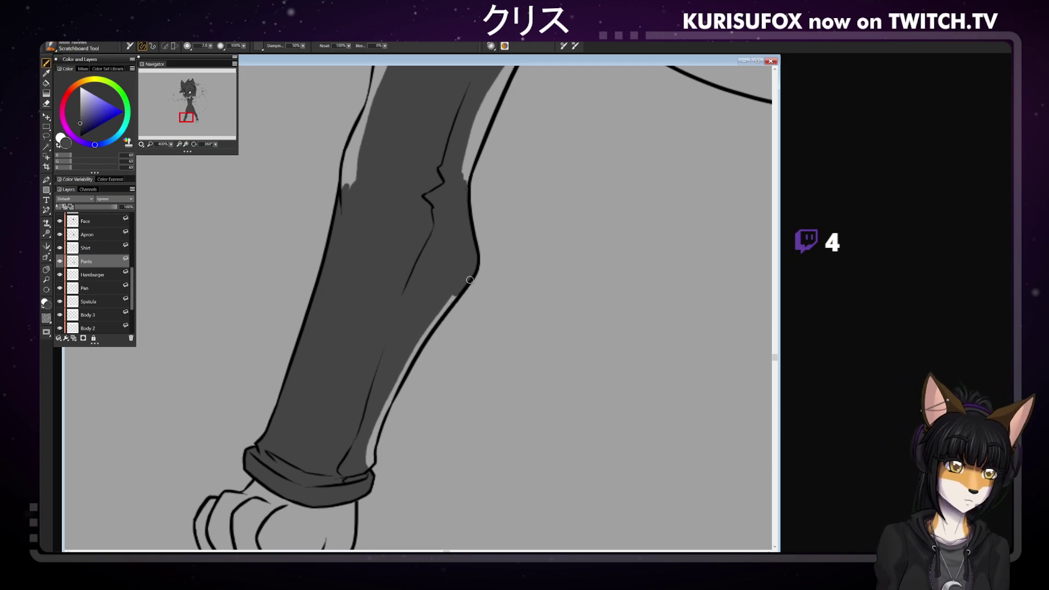
pyautogui.moveTo(456, 296)
pyautogui.mouseDown()
pyautogui.moveTo(410, 354)
pyautogui.moveTo(366, 463)
pyautogui.mouseUp()
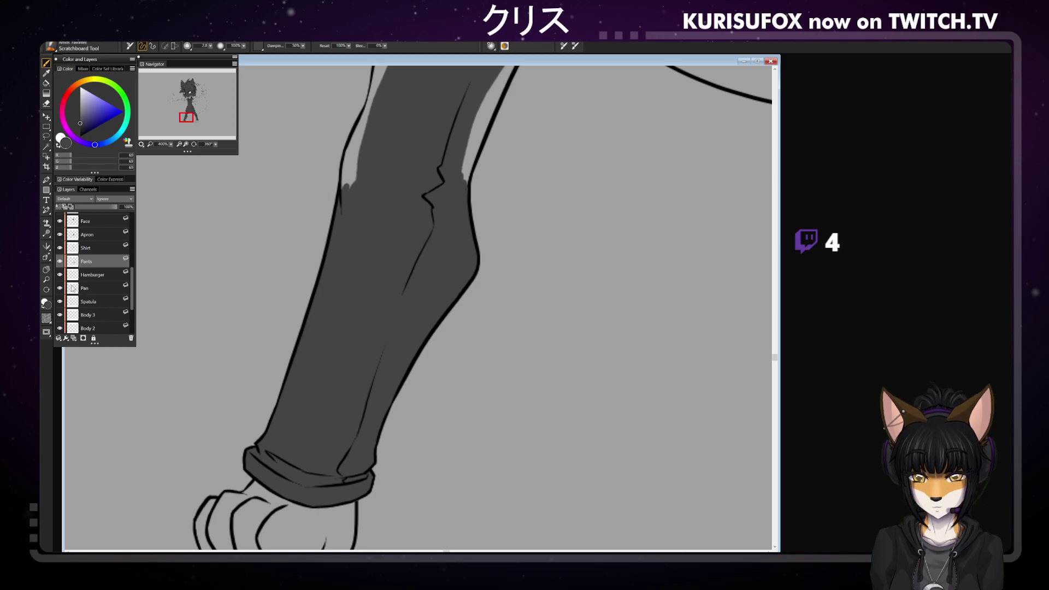
# Paint the gap along the left thigh's outer edge dark gray, from the apron hem down to the knee
pyautogui.click(46, 270)
pyautogui.moveTo(480, 250); pyautogui.dragTo(472, 314)
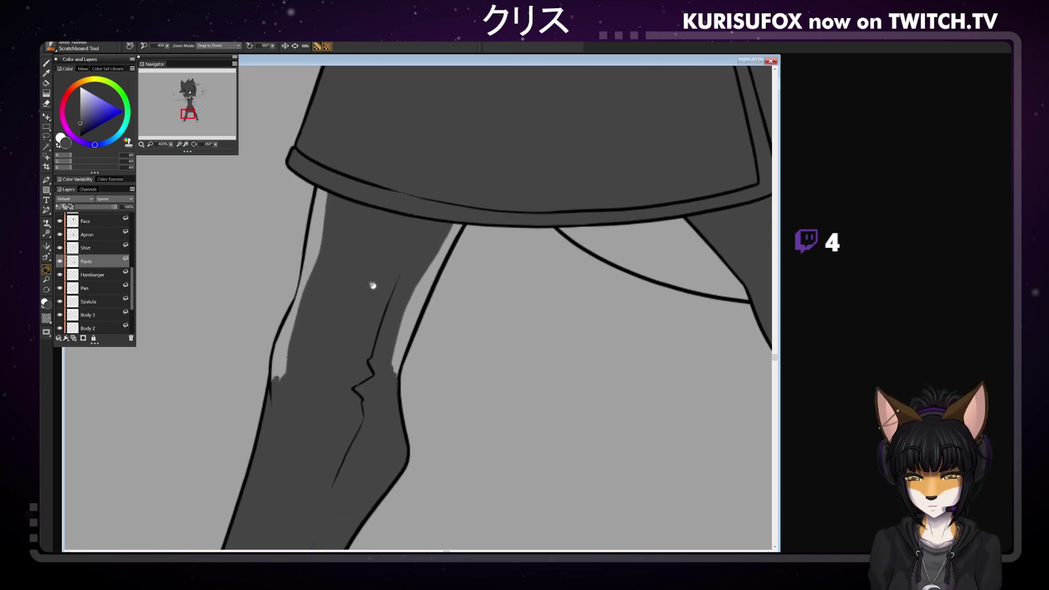
pyautogui.moveTo(325, 190); pyautogui.dragTo(293, 315)
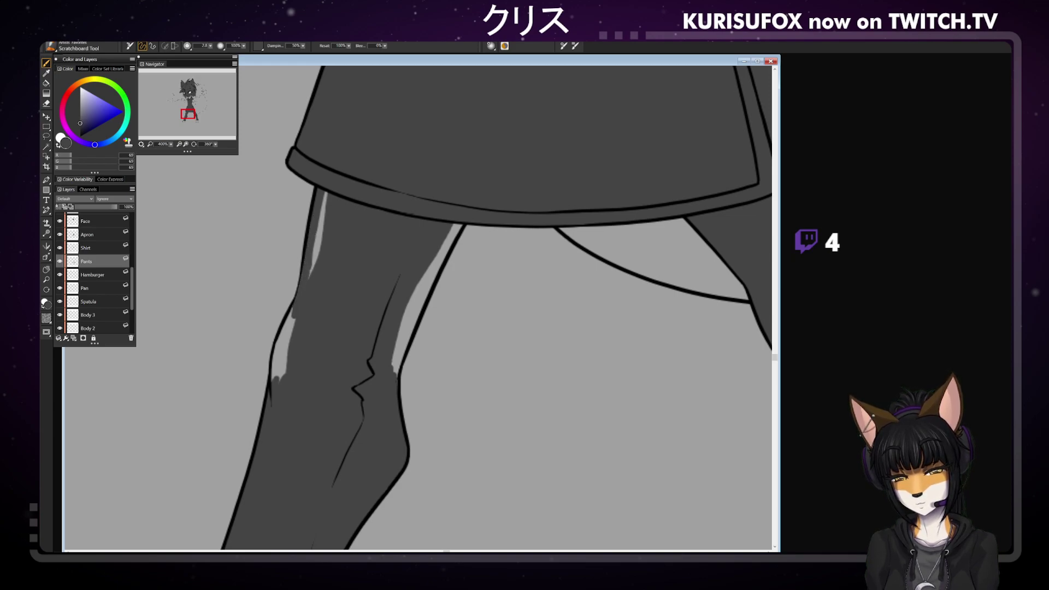
pyautogui.moveTo(317, 237)
pyautogui.mouseDown()
pyautogui.moveTo(310, 271)
pyautogui.moveTo(318, 250)
pyautogui.mouseUp()
pyautogui.moveTo(327, 194); pyautogui.dragTo(319, 232)
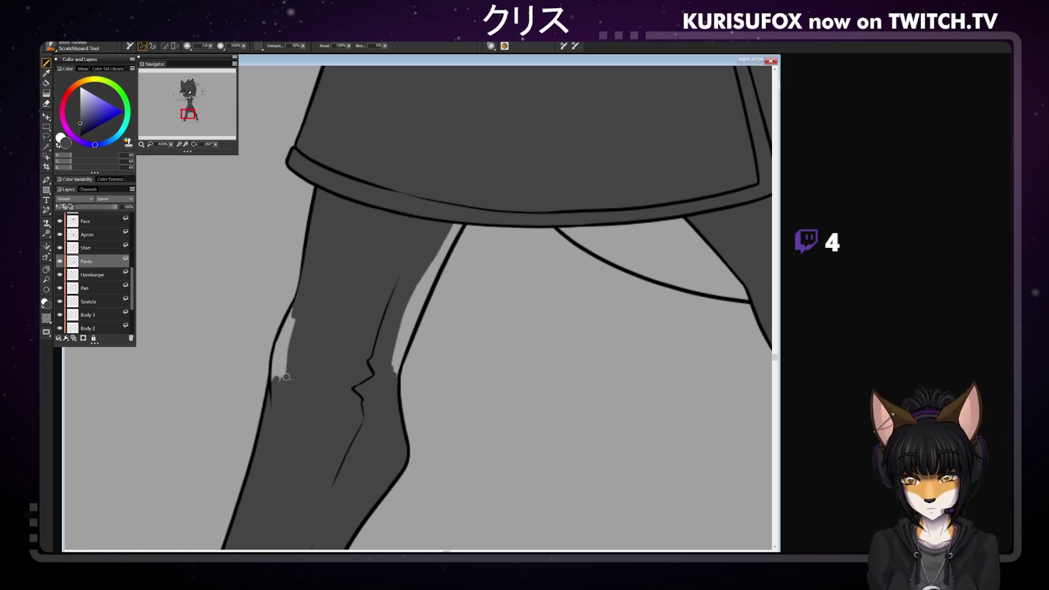
pyautogui.moveTo(299, 301)
pyautogui.mouseDown()
pyautogui.moveTo(275, 351)
pyautogui.moveTo(277, 381)
pyautogui.moveTo(292, 319)
pyautogui.mouseUp()
# Paint the gap along the left thigh's inner edge dark gray, from the apron hem down to the knee
pyautogui.moveTo(452, 225); pyautogui.dragTo(393, 366)
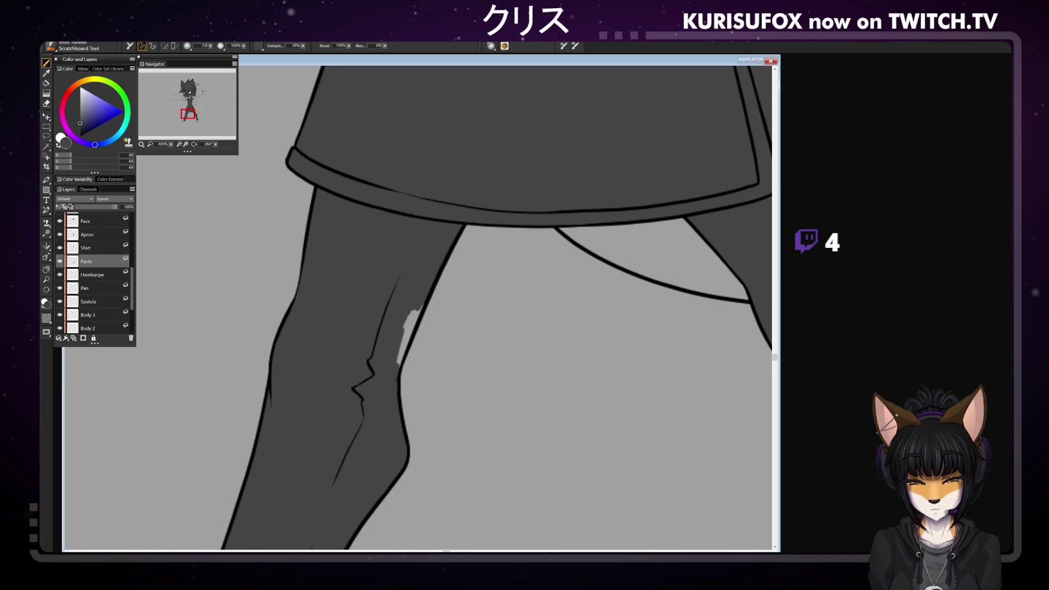
pyautogui.moveTo(421, 307); pyautogui.dragTo(399, 363)
pyautogui.moveTo(412, 311); pyautogui.dragTo(404, 329)
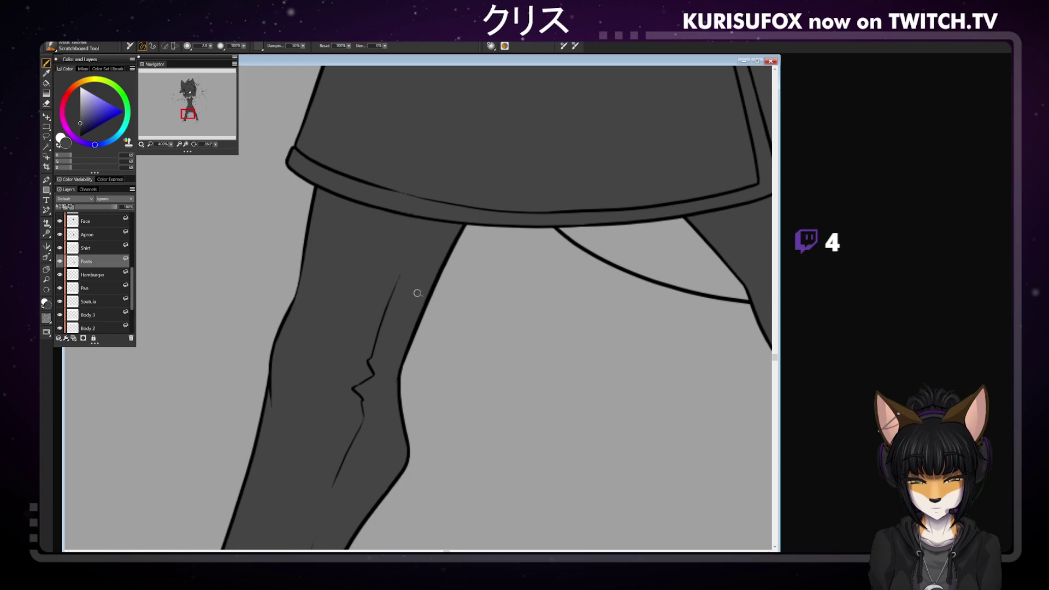
# On the Hamburger layer, brush a closed dark gray outline just inside the patty's line art and fill its interior with the Paint Bucket
pyautogui.hotkey('ctrl', '-')
pyautogui.hotkey('ctrl', '-')
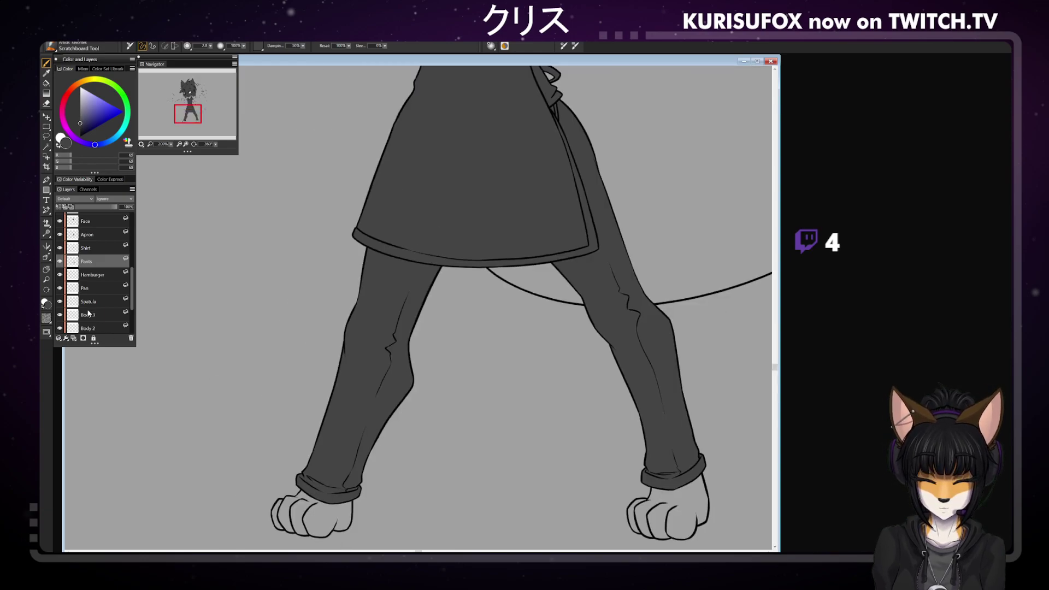
pyautogui.click(47, 269)
pyautogui.moveTo(506, 171); pyautogui.dragTo(362, 449)
pyautogui.moveTo(417, 233); pyautogui.dragTo(556, 342)
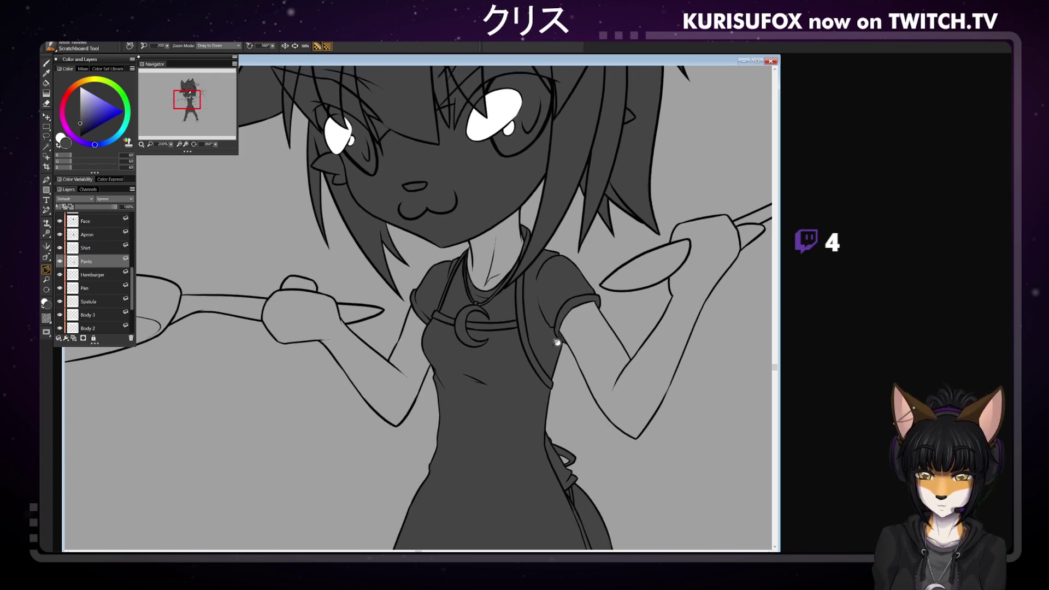
pyautogui.click(101, 274)
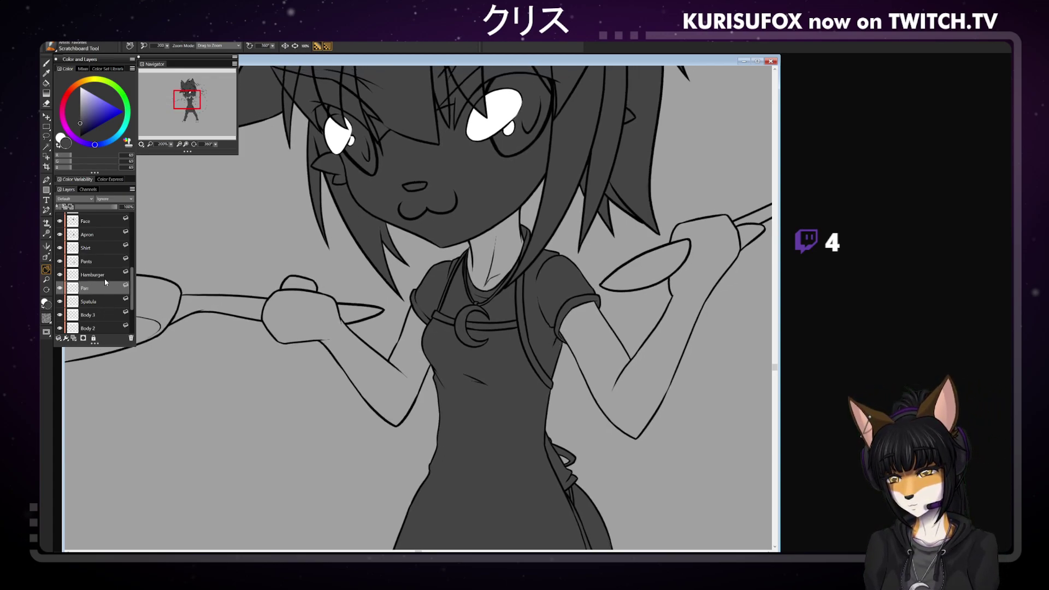
pyautogui.moveTo(218, 250); pyautogui.dragTo(474, 299)
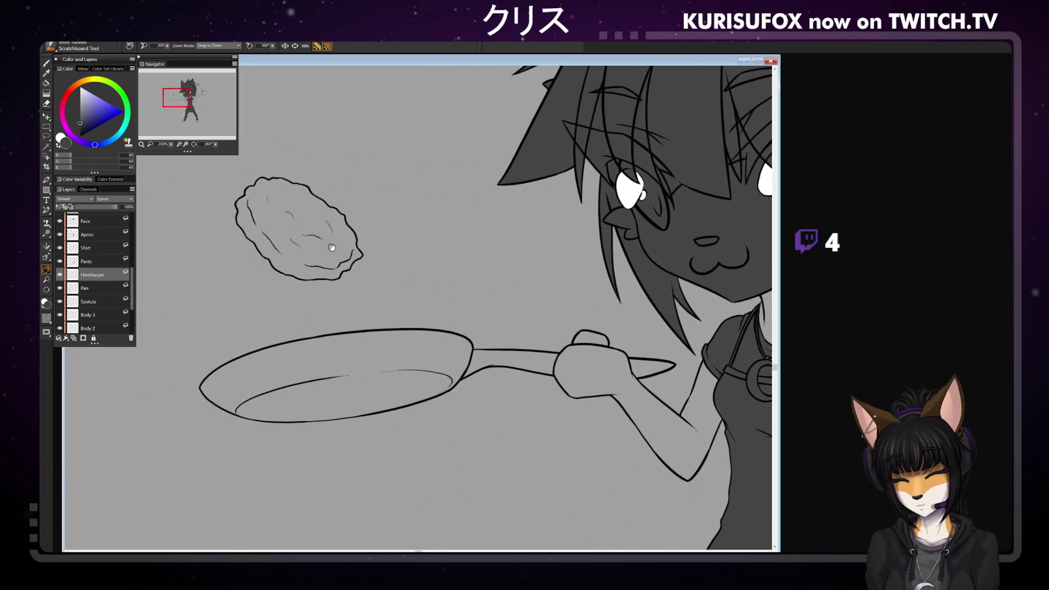
pyautogui.press('b')
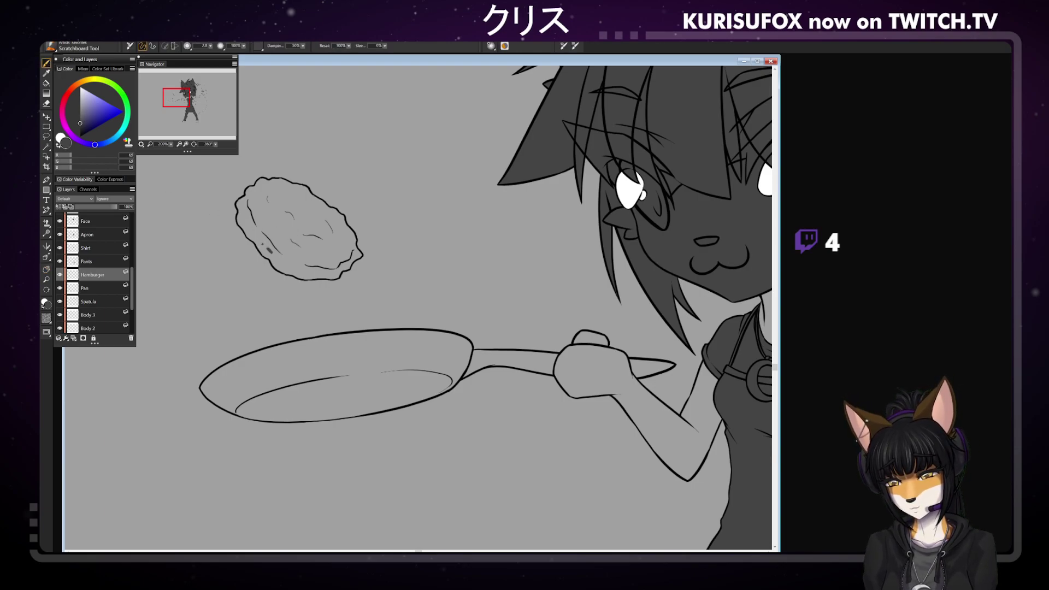
pyautogui.moveTo(269, 249)
pyautogui.mouseDown()
pyautogui.moveTo(245, 223)
pyautogui.moveTo(257, 190)
pyautogui.moveTo(295, 188)
pyautogui.moveTo(335, 220)
pyautogui.moveTo(347, 267)
pyautogui.moveTo(288, 269)
pyautogui.moveTo(274, 257)
pyautogui.mouseUp()
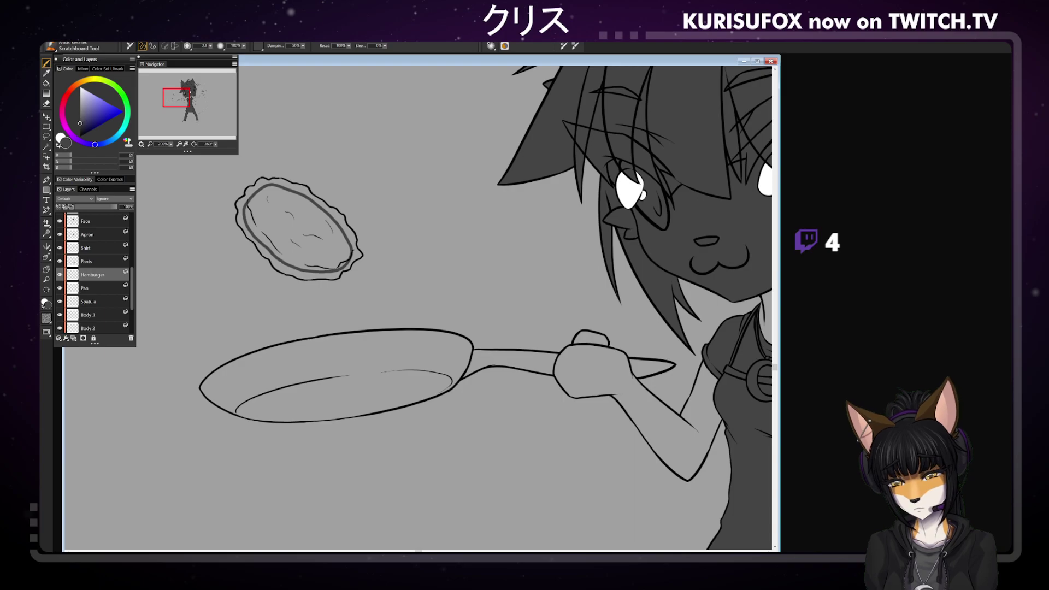
pyautogui.click(46, 83)
pyautogui.click(281, 226)
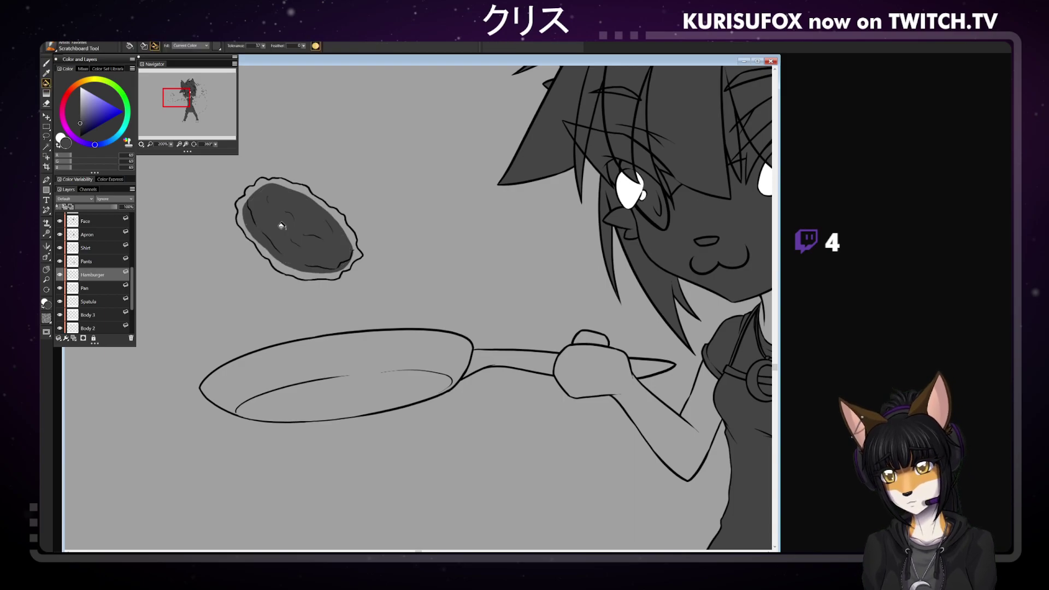
# Brush dark gray into the gap between the patty's fill and its lower-left outline
pyautogui.click(47, 62)
pyautogui.hotkey('ctrl', '+')
pyautogui.moveTo(162, 180); pyautogui.dragTo(175, 208)
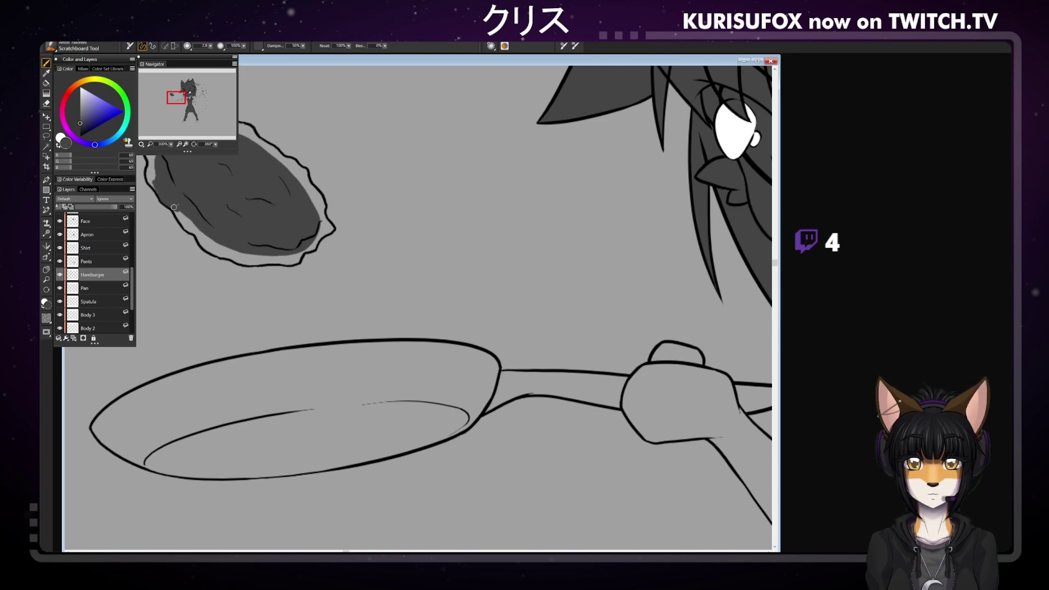
# Paint the gaps along the lower edge and tip of the hamburger patty dark grey out to its wavy outline
pyautogui.moveTo(173, 207); pyautogui.dragTo(217, 254)
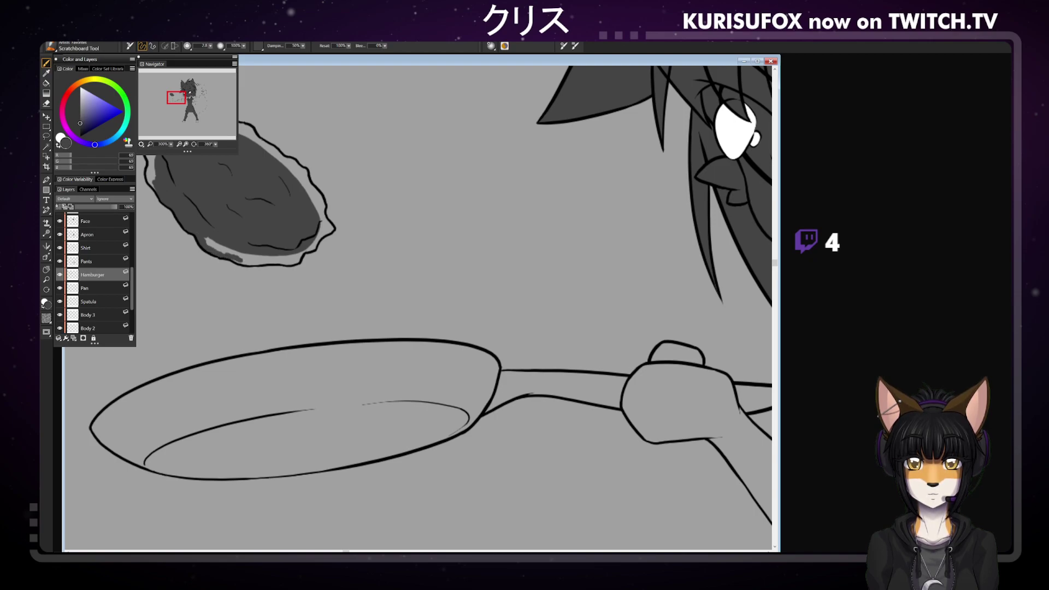
pyautogui.moveTo(213, 246)
pyautogui.mouseDown()
pyautogui.moveTo(244, 255)
pyautogui.moveTo(226, 246)
pyautogui.mouseUp()
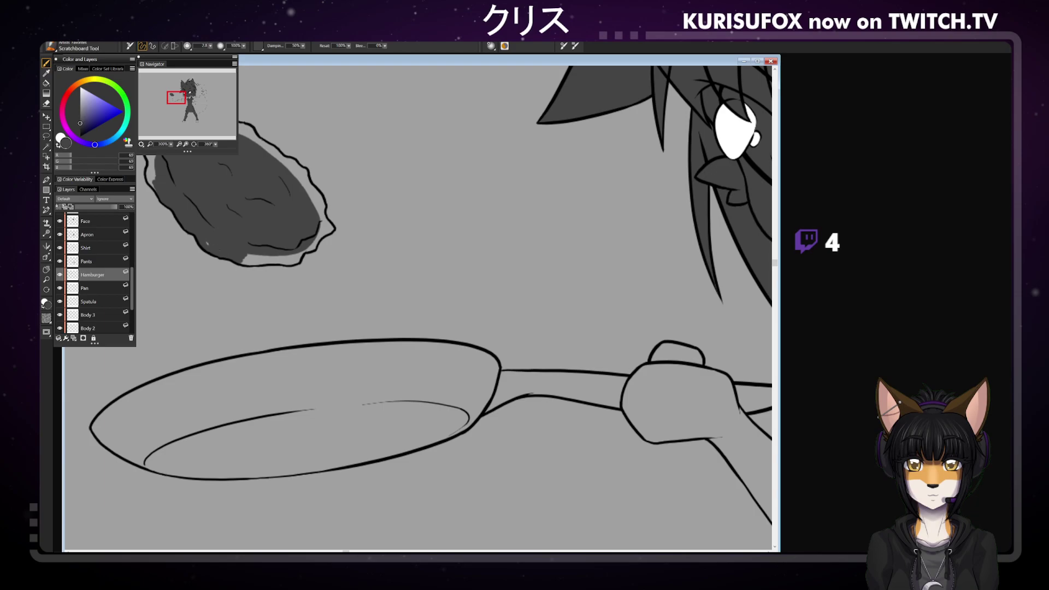
pyautogui.moveTo(215, 144); pyautogui.dragTo(200, 142)
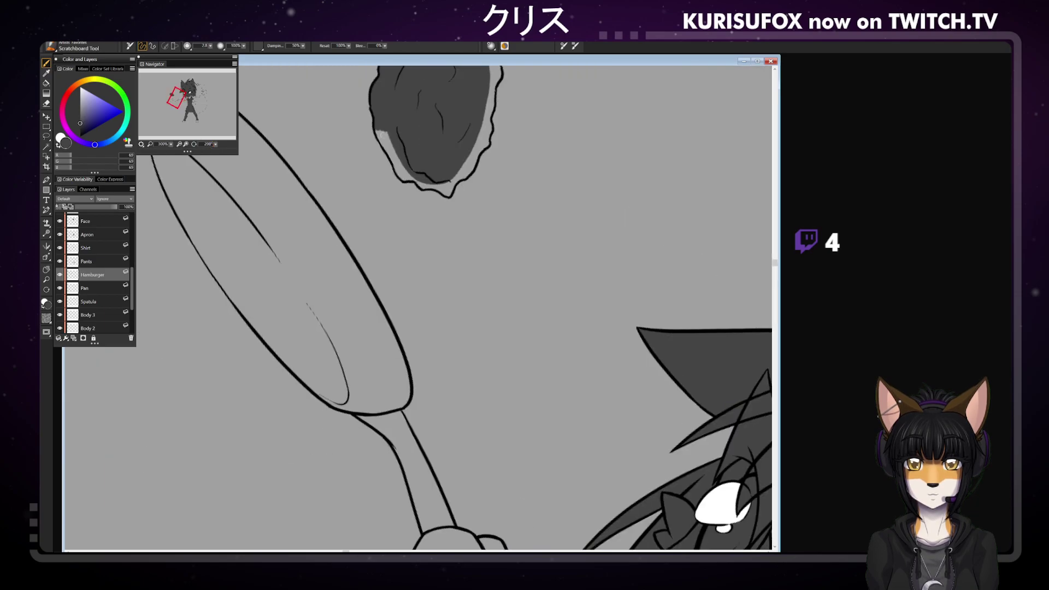
pyautogui.moveTo(381, 140); pyautogui.dragTo(397, 165)
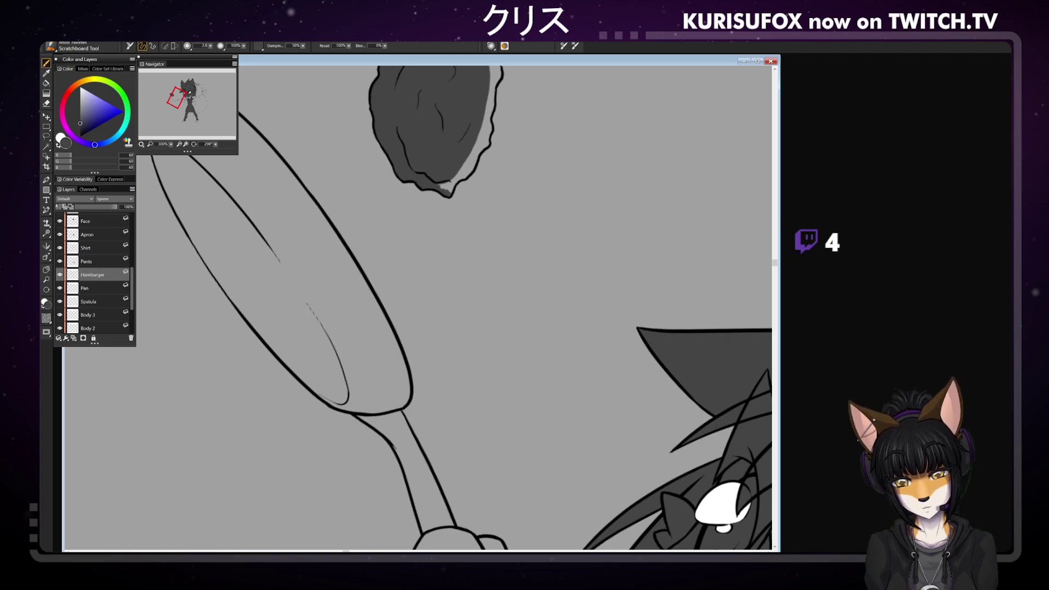
pyautogui.moveTo(449, 192); pyautogui.dragTo(454, 181)
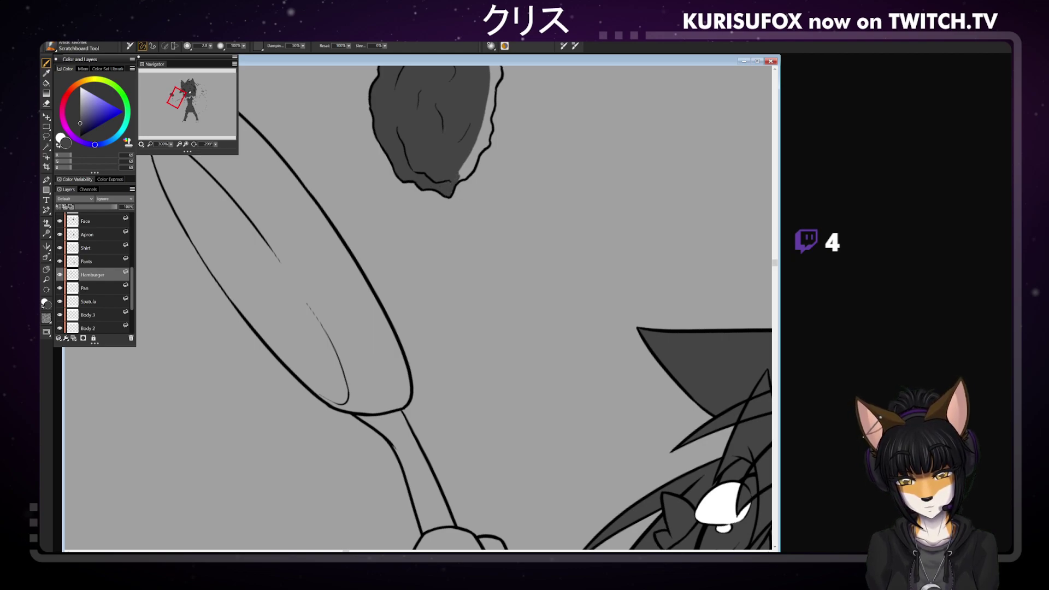
# Cover the remaining unpainted rim of the hamburger patty with dark grey out to its outline
pyautogui.press('space')
pyautogui.moveTo(447, 175); pyautogui.dragTo(398, 379)
pyautogui.press('b')
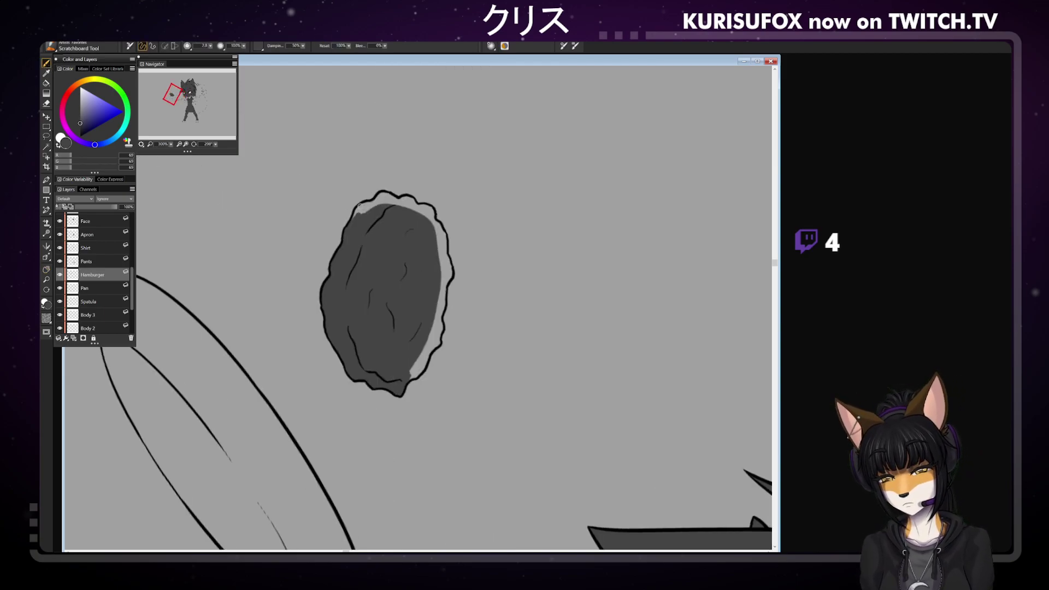
pyautogui.moveTo(361, 210); pyautogui.dragTo(365, 208)
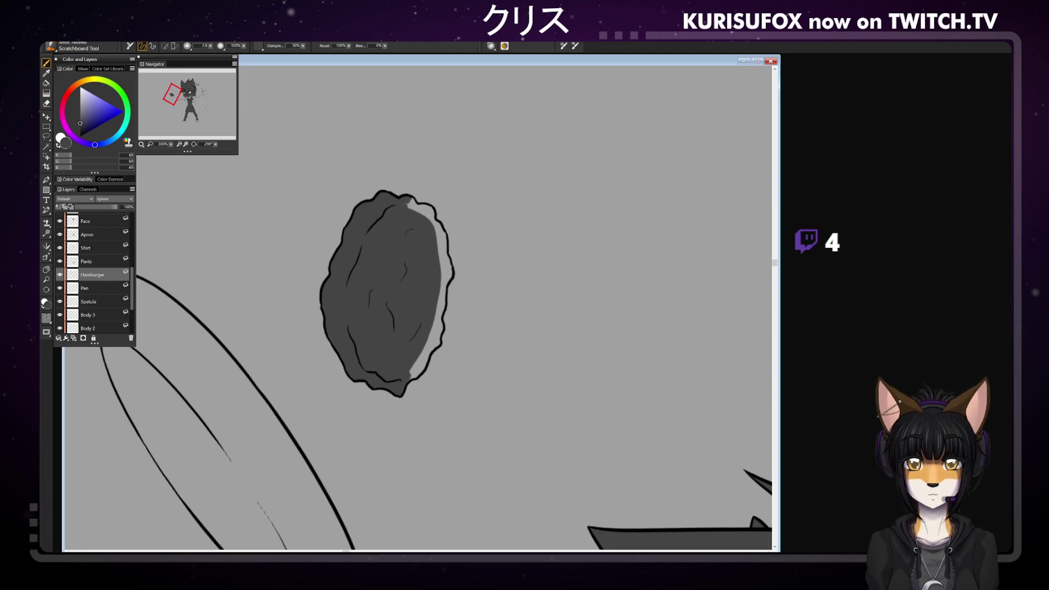
pyautogui.moveTo(409, 204)
pyautogui.mouseDown()
pyautogui.moveTo(450, 243)
pyautogui.moveTo(445, 235)
pyautogui.moveTo(434, 330)
pyautogui.mouseUp()
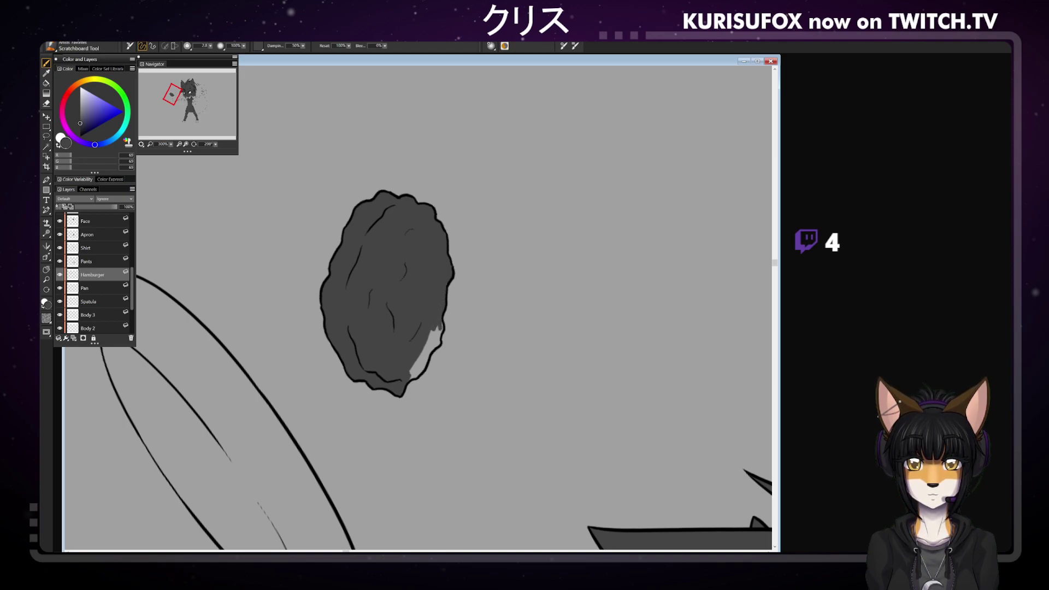
pyautogui.moveTo(440, 332); pyautogui.dragTo(431, 348)
pyautogui.moveTo(424, 349); pyautogui.dragTo(415, 367)
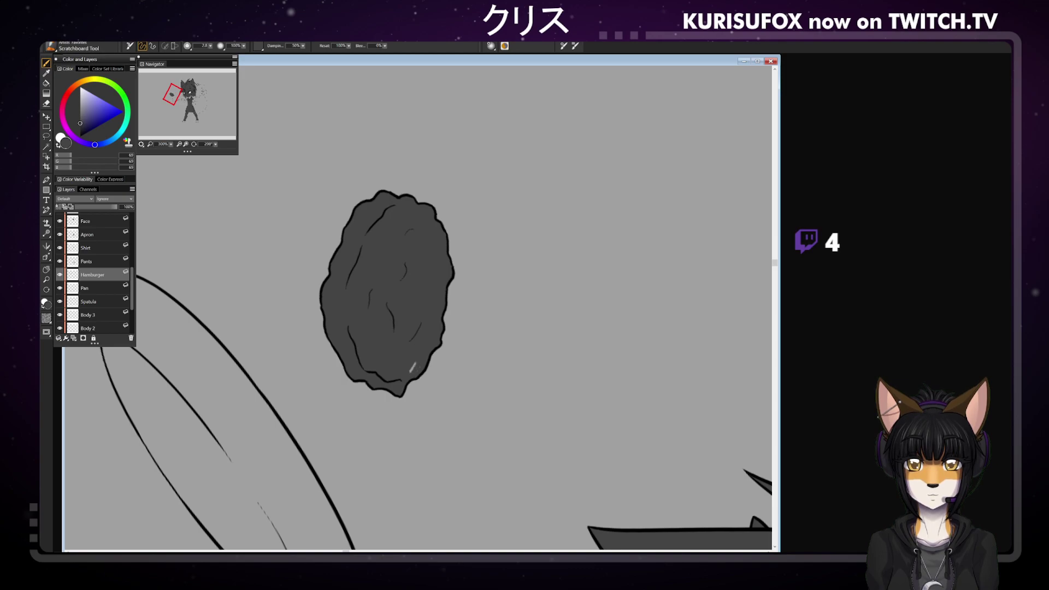
# On the Pan layer, trace a closed dark grey contour just inside the pan's outline and fill it
pyautogui.click(216, 145)
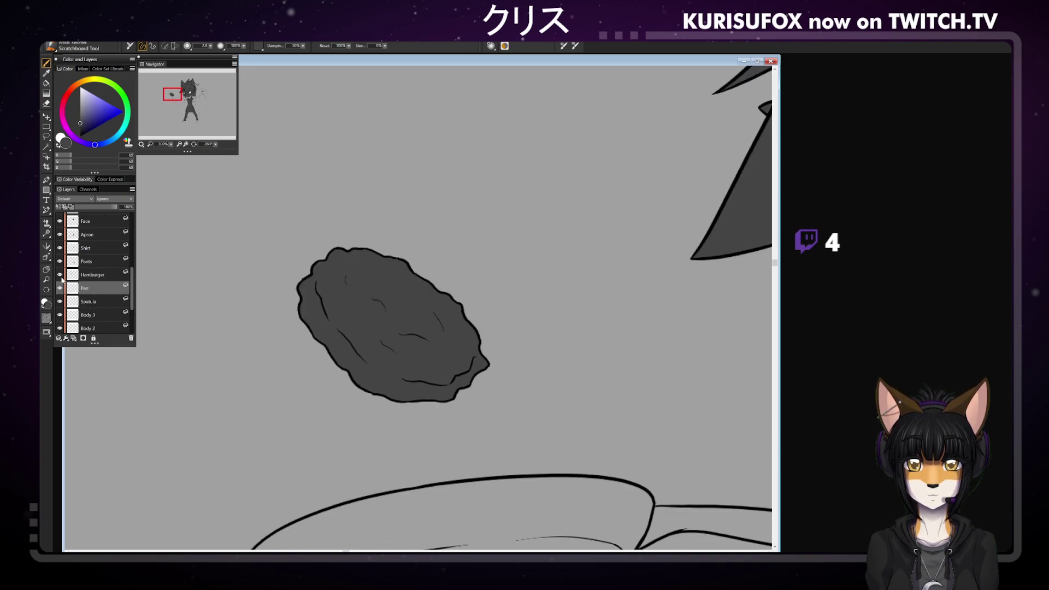
pyautogui.click(46, 269)
pyautogui.moveTo(344, 316)
pyautogui.mouseDown()
pyautogui.moveTo(375, 272)
pyautogui.moveTo(383, 74)
pyautogui.mouseUp()
pyautogui.moveTo(363, 266); pyautogui.dragTo(330, 320)
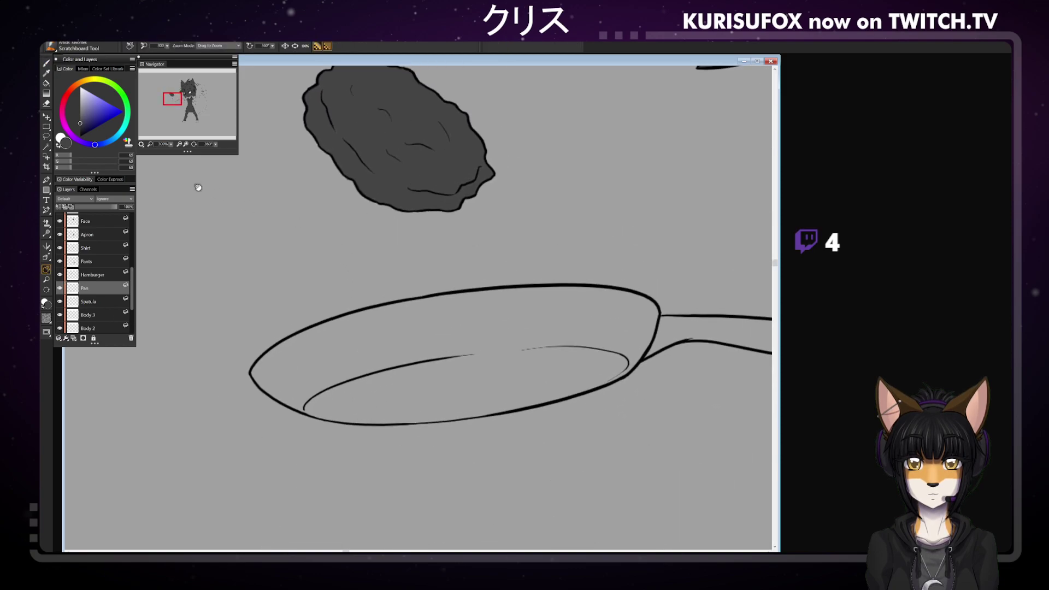
pyautogui.click(46, 63)
pyautogui.moveTo(263, 373)
pyautogui.mouseDown()
pyautogui.moveTo(378, 320)
pyautogui.moveTo(512, 296)
pyautogui.moveTo(604, 298)
pyautogui.moveTo(651, 316)
pyautogui.moveTo(643, 348)
pyautogui.moveTo(592, 379)
pyautogui.moveTo(448, 406)
pyautogui.moveTo(288, 396)
pyautogui.moveTo(271, 370)
pyautogui.mouseUp()
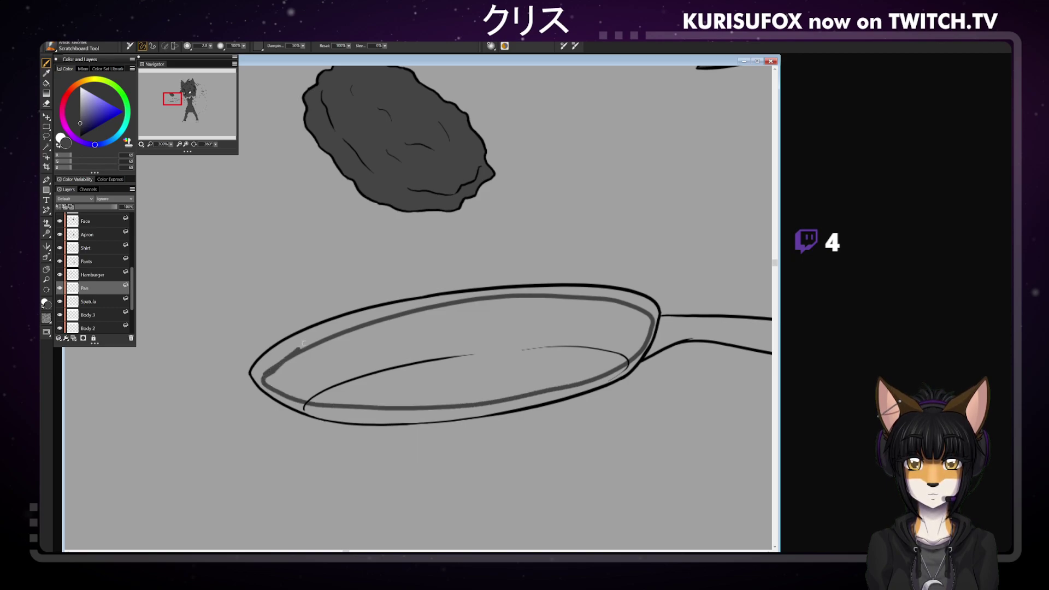
pyautogui.click(46, 83)
pyautogui.click(412, 361)
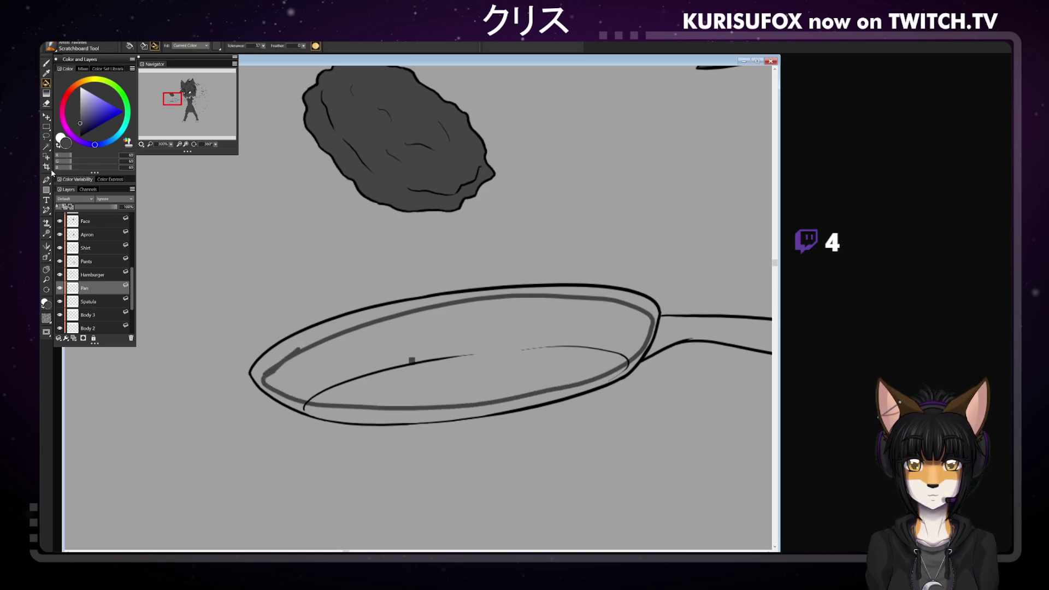
pyautogui.click(440, 334)
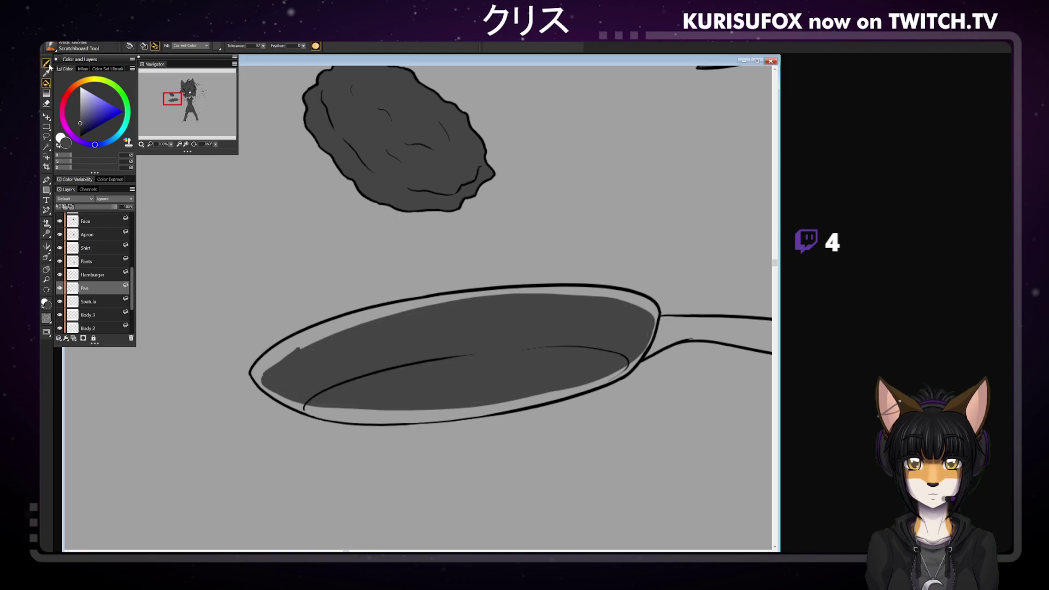
# Brush dark grey along the pan's upper-left rim to narrow the gap between the fill and the outline
pyautogui.press('b')
pyautogui.moveTo(273, 366); pyautogui.dragTo(351, 328)
pyautogui.moveTo(267, 363); pyautogui.dragTo(340, 325)
pyautogui.moveTo(275, 356)
pyautogui.mouseDown()
pyautogui.moveTo(341, 326)
pyautogui.moveTo(459, 299)
pyautogui.mouseUp()
pyautogui.moveTo(295, 340); pyautogui.dragTo(427, 302)
pyautogui.moveTo(320, 328); pyautogui.dragTo(383, 309)
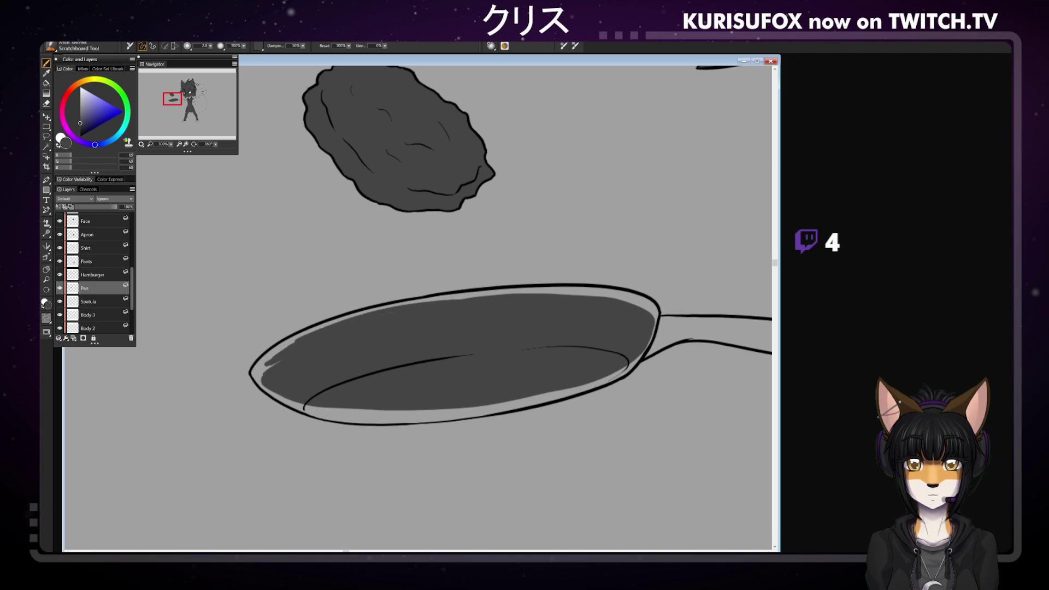
# Set the brush size to 5.0 and paint the pan's far end, upper rim and start of the lower rim dark grey
pyautogui.moveTo(199, 46); pyautogui.dragTo(220, 46)
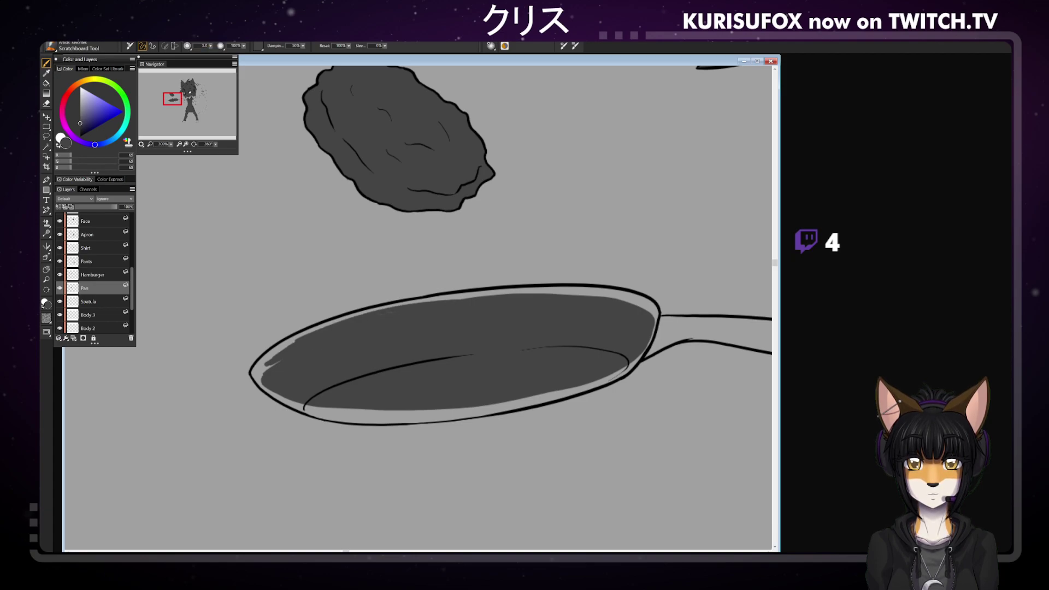
pyautogui.moveTo(291, 344); pyautogui.dragTo(370, 310)
pyautogui.moveTo(250, 376)
pyautogui.mouseDown()
pyautogui.moveTo(262, 383)
pyautogui.moveTo(269, 358)
pyautogui.moveTo(293, 337)
pyautogui.mouseUp()
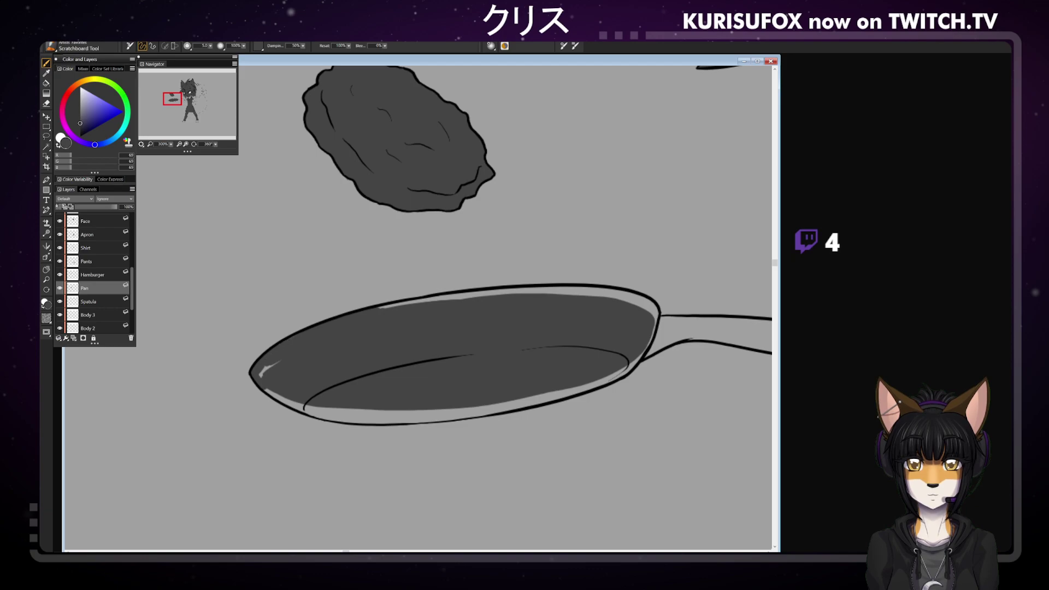
pyautogui.moveTo(262, 373)
pyautogui.mouseDown()
pyautogui.moveTo(288, 403)
pyautogui.moveTo(322, 415)
pyautogui.moveTo(394, 412)
pyautogui.mouseUp()
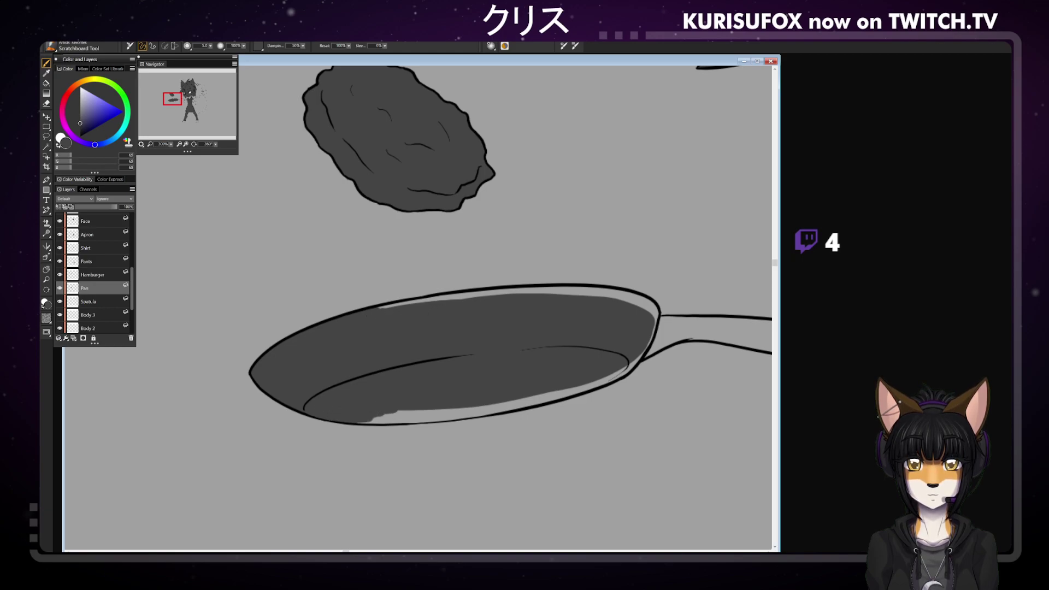
pyautogui.moveTo(380, 306); pyautogui.dragTo(626, 295)
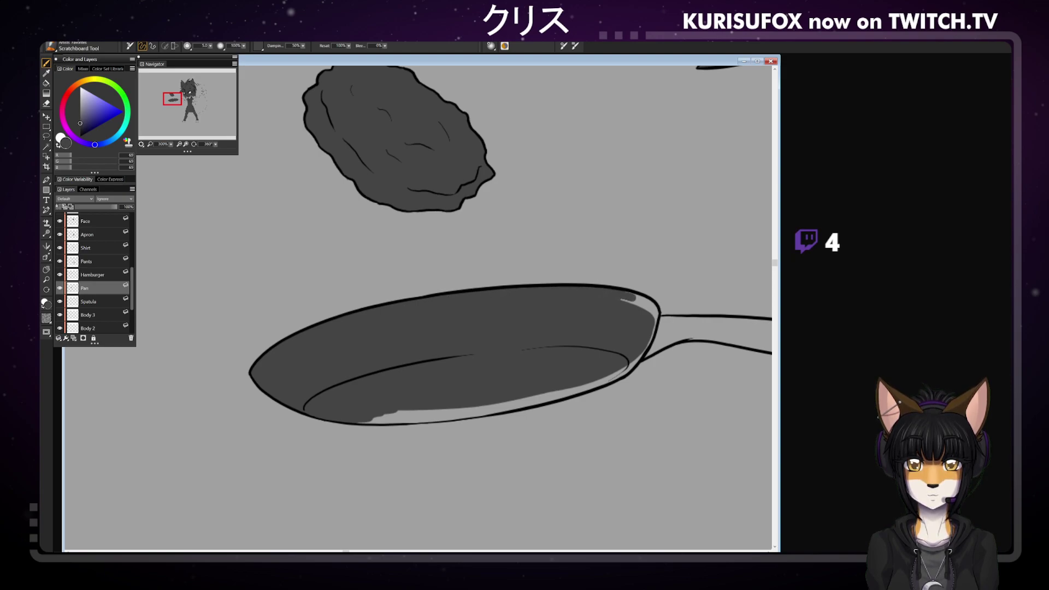
# Paint the remaining gaps near the handle joint and along the pan's lower rim dark grey
pyautogui.moveTo(215, 144); pyautogui.dragTo(117, 164)
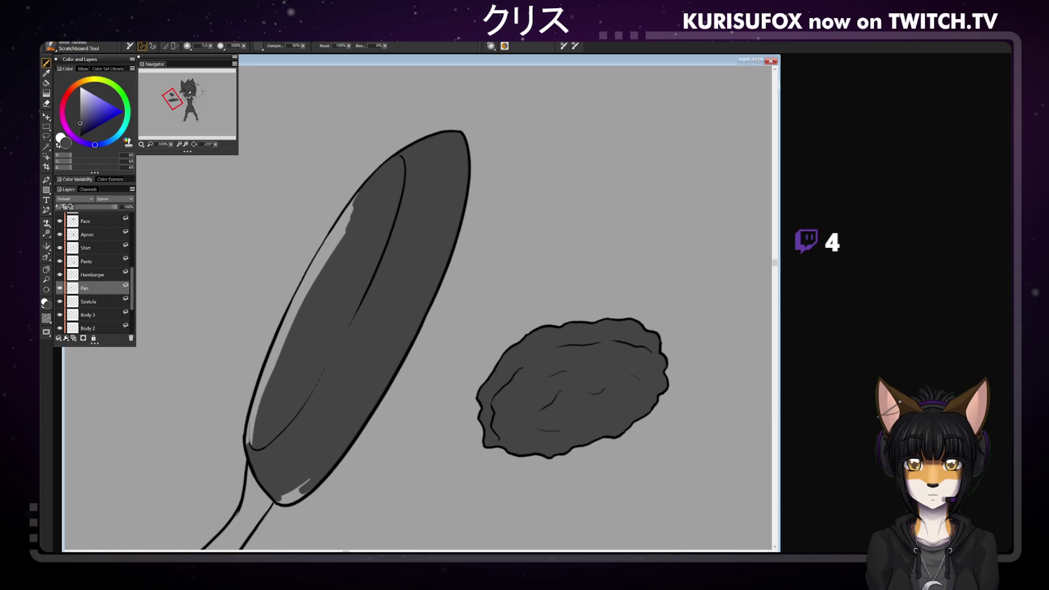
pyautogui.moveTo(283, 500); pyautogui.dragTo(311, 476)
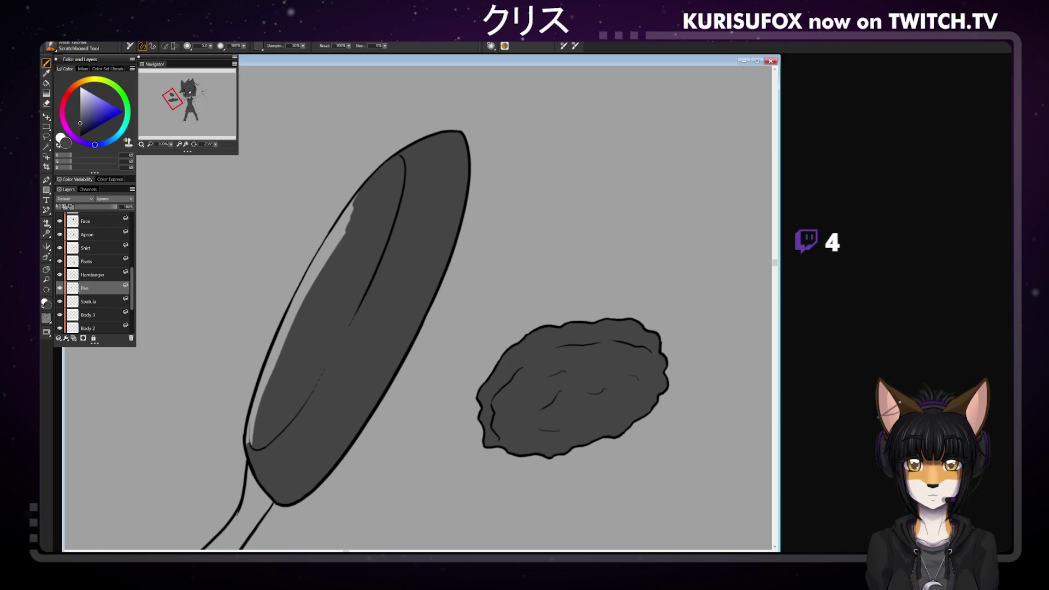
pyautogui.moveTo(254, 446); pyautogui.dragTo(260, 391)
pyautogui.moveTo(362, 193)
pyautogui.mouseDown()
pyautogui.moveTo(310, 272)
pyautogui.moveTo(328, 246)
pyautogui.moveTo(260, 394)
pyautogui.mouseUp()
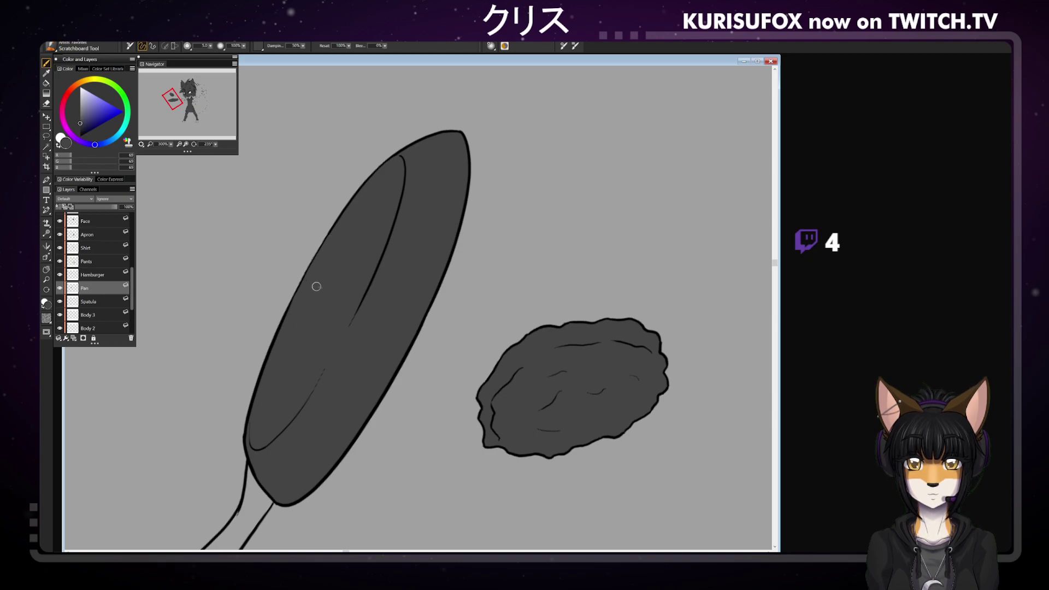
# Paint the pan's handle dark grey on both sides of the gripping hand
pyautogui.press('h')
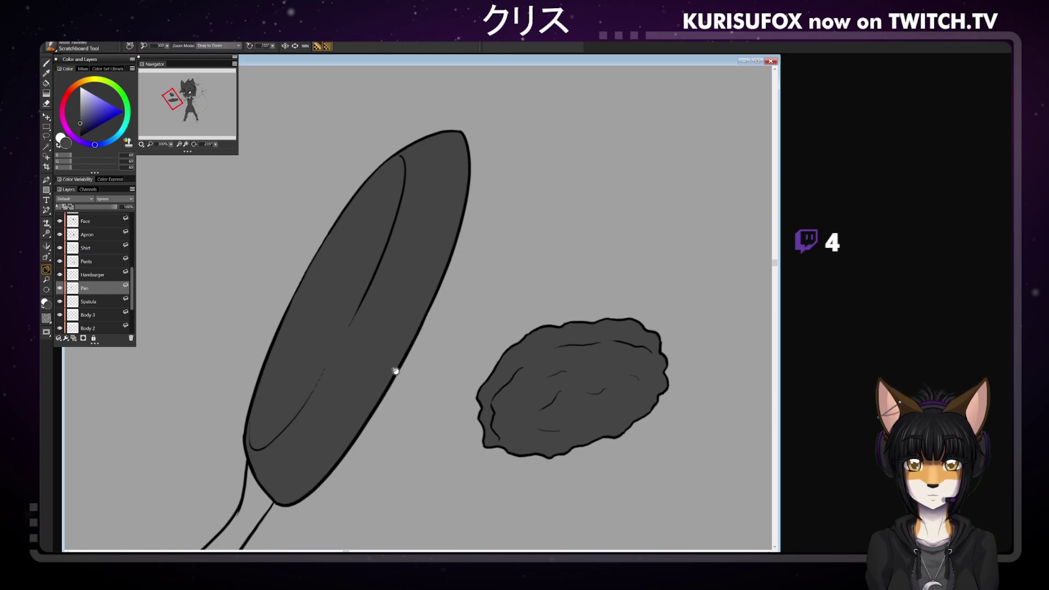
pyautogui.moveTo(394, 370); pyautogui.dragTo(489, 187)
pyautogui.moveTo(461, 264); pyautogui.dragTo(460, 266)
pyautogui.press('b')
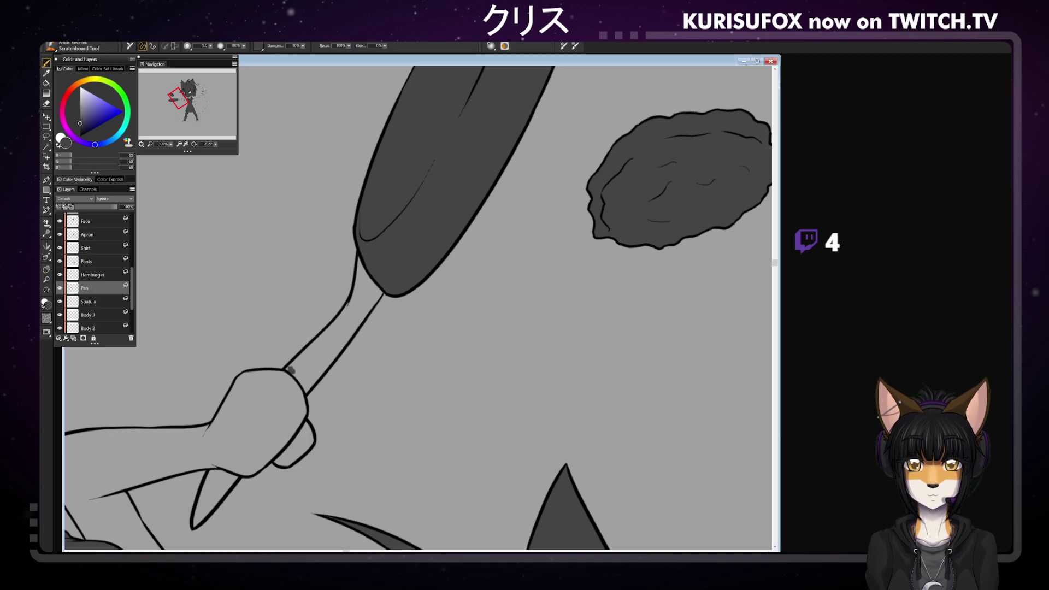
pyautogui.moveTo(290, 370); pyautogui.dragTo(336, 325)
pyautogui.moveTo(363, 267)
pyautogui.mouseDown()
pyautogui.moveTo(358, 291)
pyautogui.moveTo(371, 300)
pyautogui.moveTo(377, 289)
pyautogui.moveTo(320, 340)
pyautogui.moveTo(293, 385)
pyautogui.moveTo(312, 383)
pyautogui.moveTo(331, 356)
pyautogui.mouseUp()
pyautogui.moveTo(356, 322)
pyautogui.mouseDown()
pyautogui.moveTo(332, 355)
pyautogui.moveTo(304, 369)
pyautogui.moveTo(360, 310)
pyautogui.mouseUp()
pyautogui.moveTo(210, 487)
pyautogui.mouseDown()
pyautogui.moveTo(199, 512)
pyautogui.moveTo(210, 473)
pyautogui.moveTo(223, 485)
pyautogui.moveTo(205, 512)
pyautogui.moveTo(213, 478)
pyautogui.moveTo(201, 517)
pyautogui.moveTo(220, 480)
pyautogui.mouseUp()
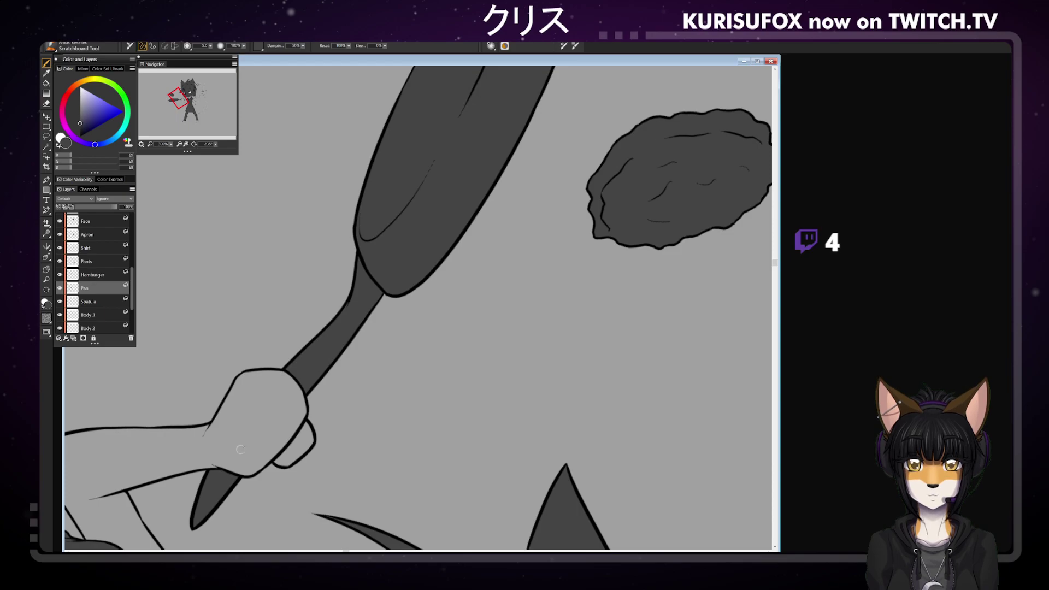
# On the Spatula layer, paint the wide grip end of the spatula's handle dark grey
pyautogui.click(215, 145)
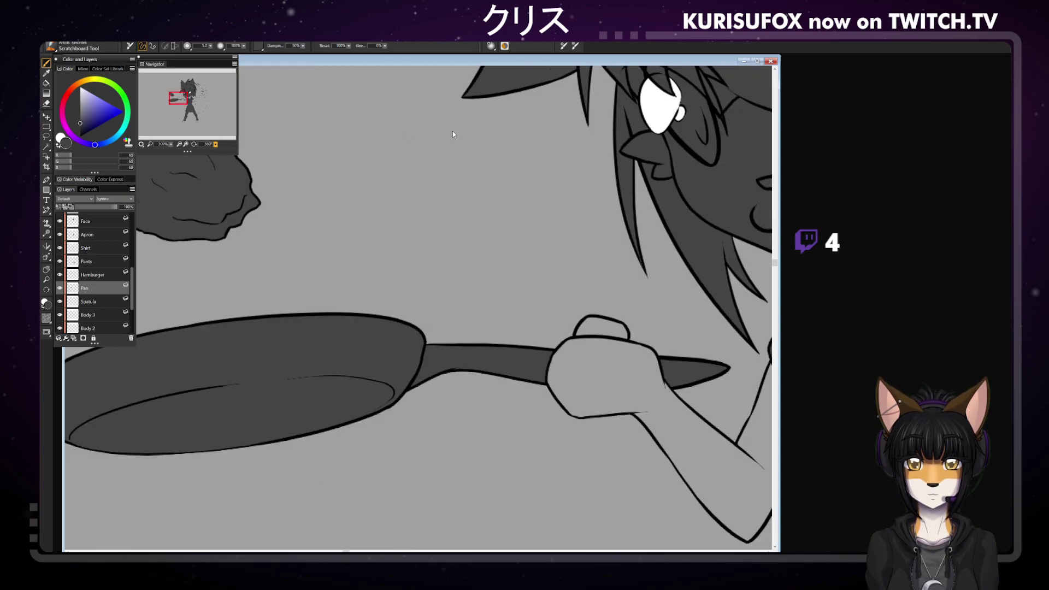
pyautogui.press('h')
pyautogui.moveTo(535, 252); pyautogui.dragTo(207, 253)
pyautogui.moveTo(571, 251); pyautogui.dragTo(434, 352)
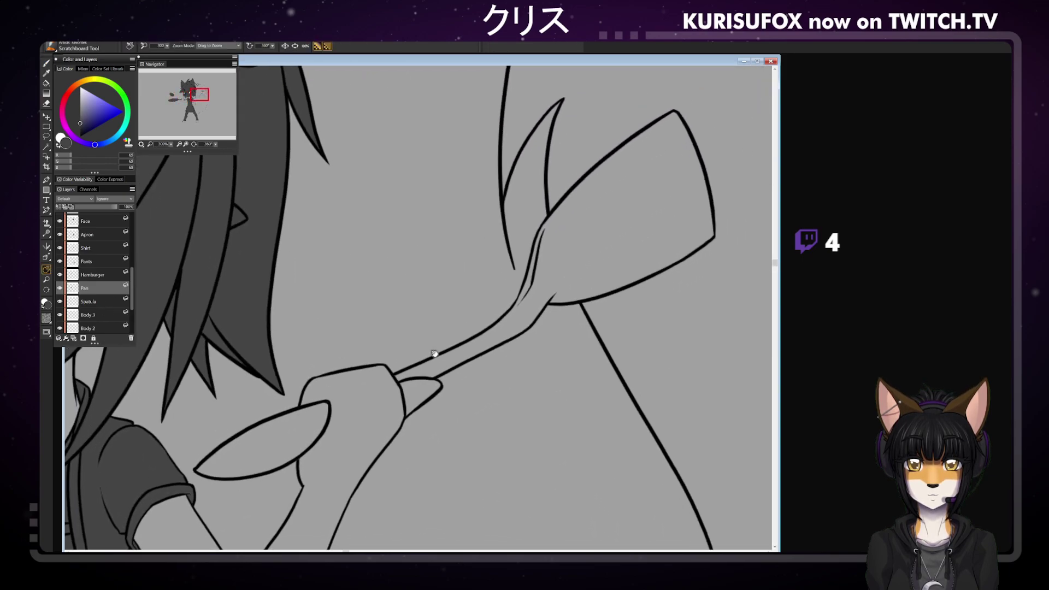
pyautogui.click(89, 302)
pyautogui.press('b')
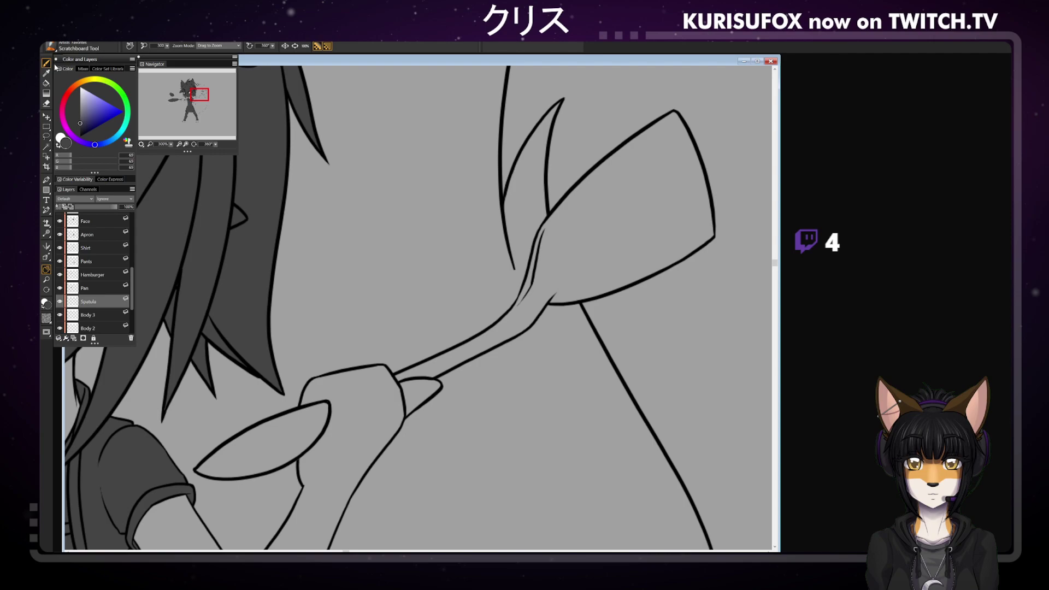
pyautogui.moveTo(200, 468); pyautogui.dragTo(315, 402)
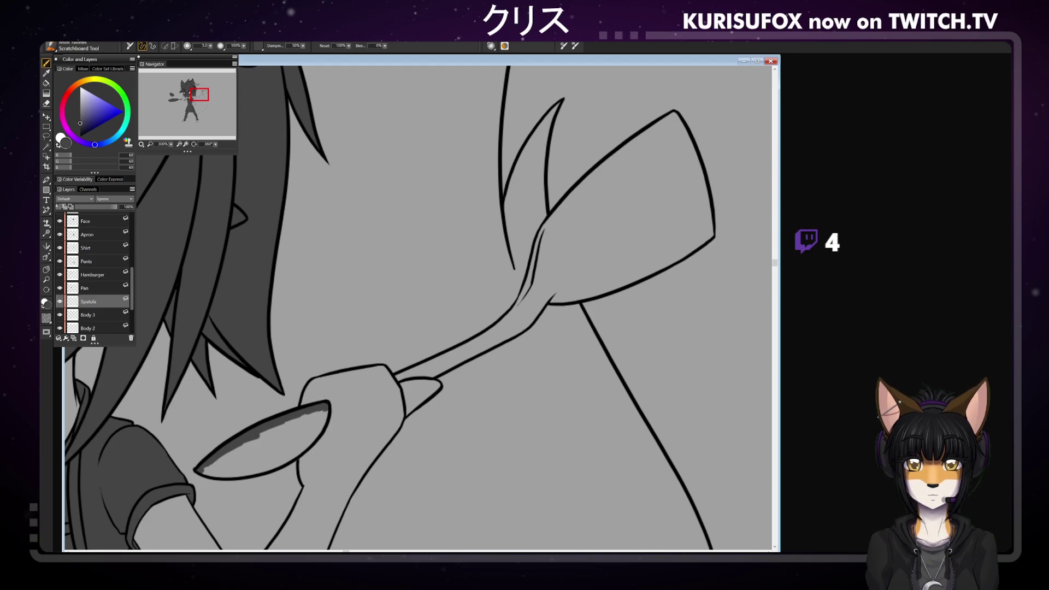
pyautogui.moveTo(325, 410); pyautogui.dragTo(319, 425)
pyautogui.moveTo(199, 468)
pyautogui.mouseDown()
pyautogui.moveTo(261, 469)
pyautogui.moveTo(300, 450)
pyautogui.moveTo(318, 425)
pyautogui.mouseUp()
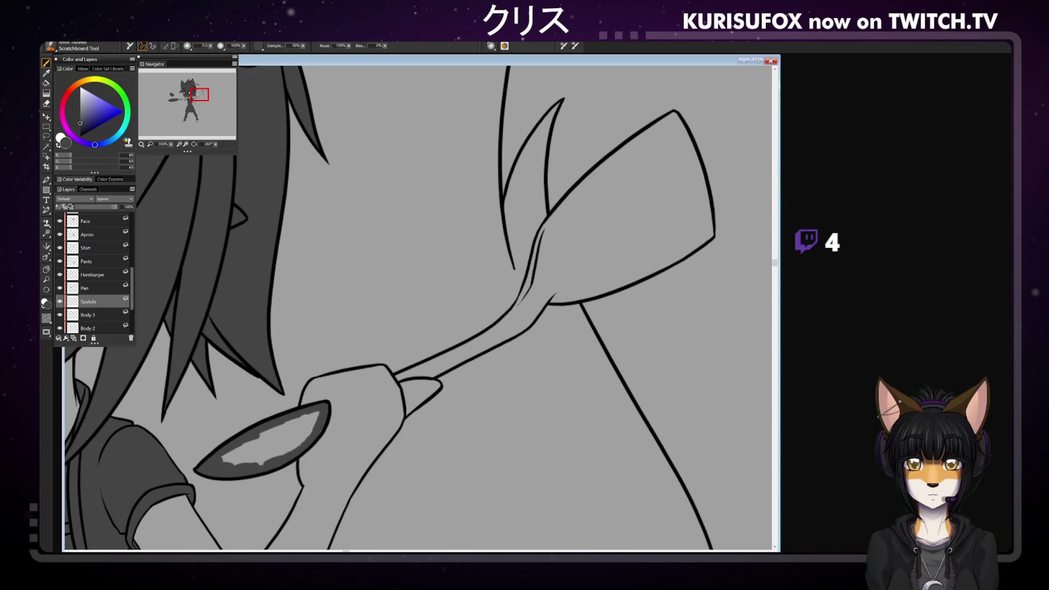
pyautogui.moveTo(227, 459)
pyautogui.mouseDown()
pyautogui.moveTo(290, 437)
pyautogui.moveTo(309, 416)
pyautogui.moveTo(316, 423)
pyautogui.moveTo(302, 440)
pyautogui.moveTo(301, 425)
pyautogui.mouseUp()
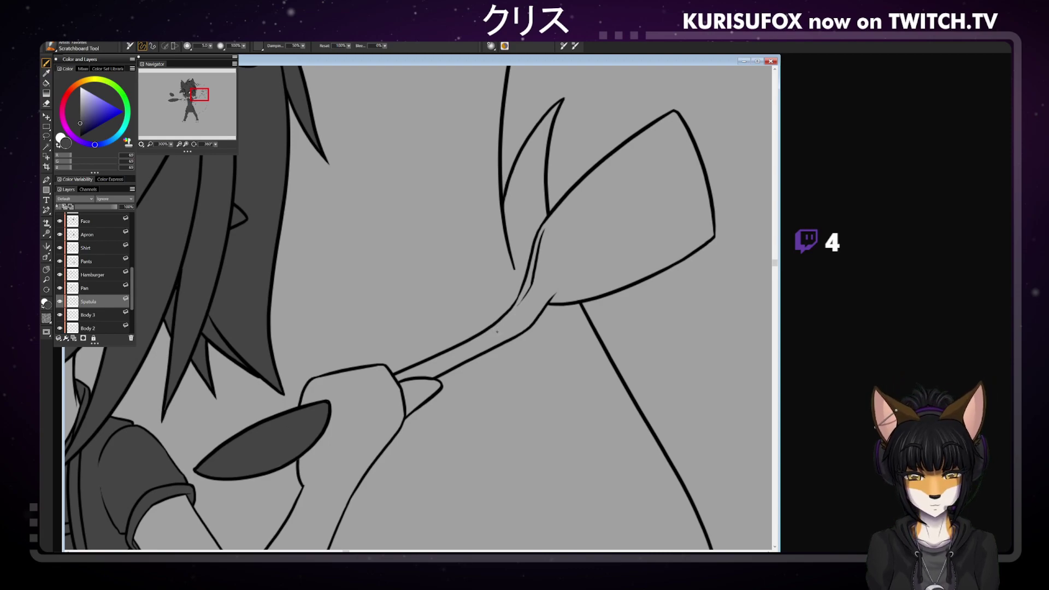
# Trace a dark grey contour inside the spatula's blade and upper neck and fill it
pyautogui.moveTo(498, 331)
pyautogui.mouseDown()
pyautogui.moveTo(569, 214)
pyautogui.moveTo(675, 121)
pyautogui.moveTo(709, 225)
pyautogui.moveTo(695, 245)
pyautogui.moveTo(492, 339)
pyautogui.moveTo(516, 320)
pyautogui.mouseUp()
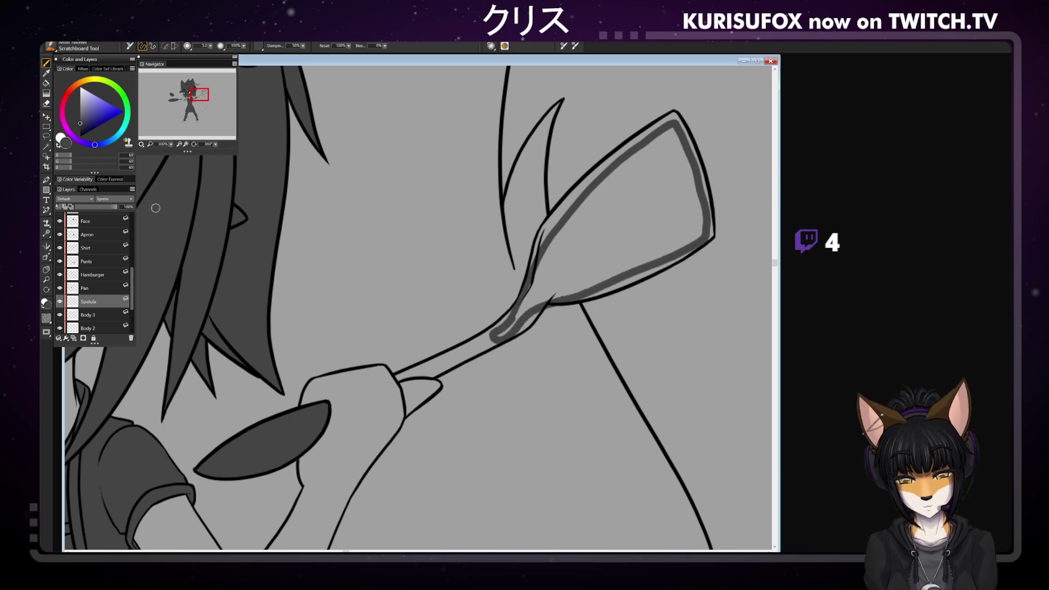
pyautogui.press('f')
pyautogui.click(614, 216)
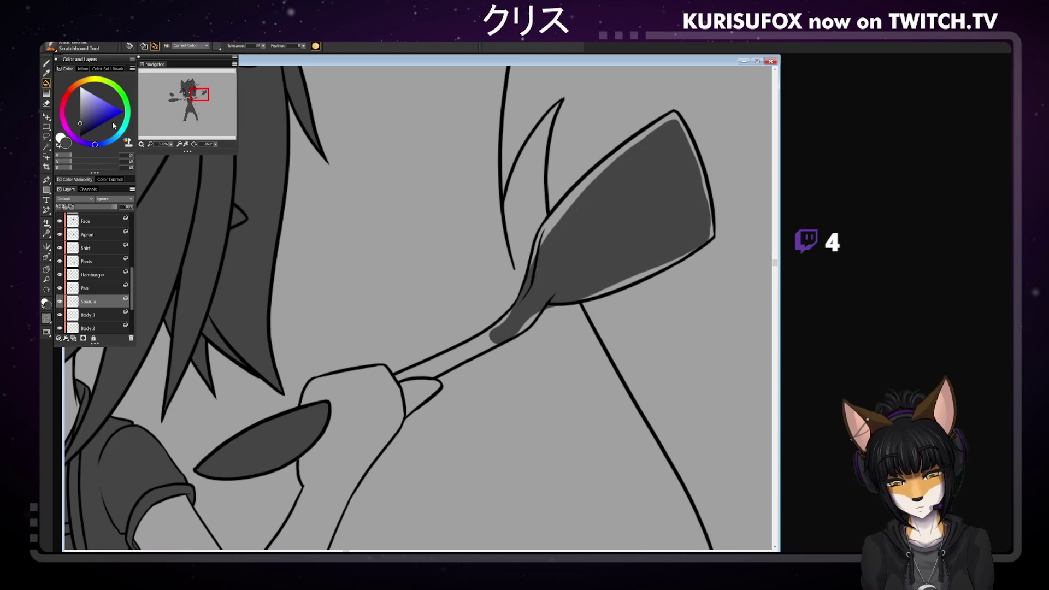
# Paint the remaining gaps along the lower, outer and upper edges of the spatula's blade dark grey
pyautogui.press('b')
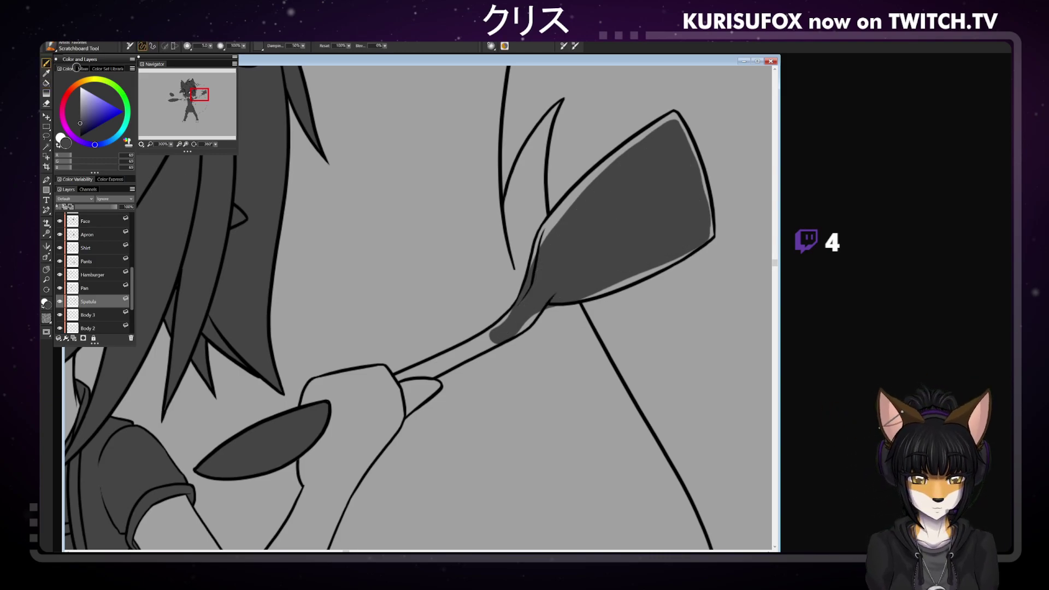
pyautogui.click(80, 120)
pyautogui.press('n')
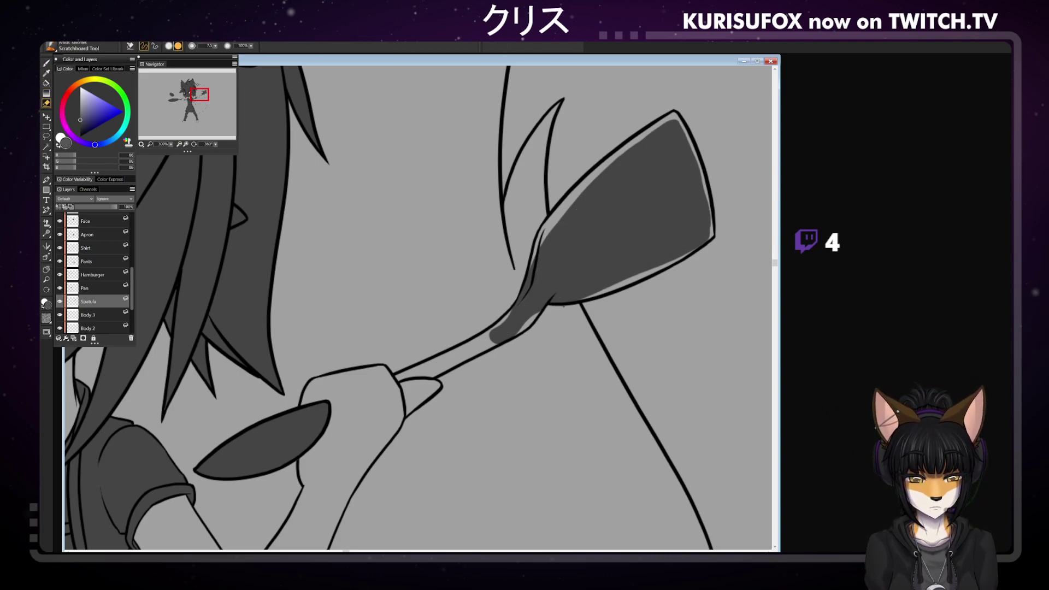
pyautogui.press('b')
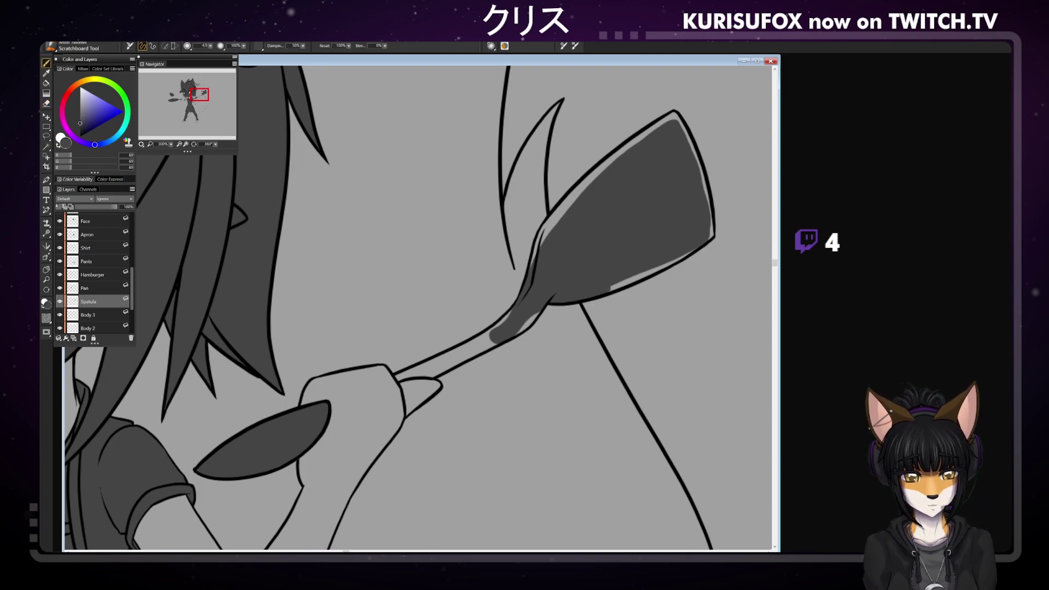
pyautogui.moveTo(622, 284); pyautogui.dragTo(662, 266)
pyautogui.moveTo(689, 141); pyautogui.dragTo(701, 168)
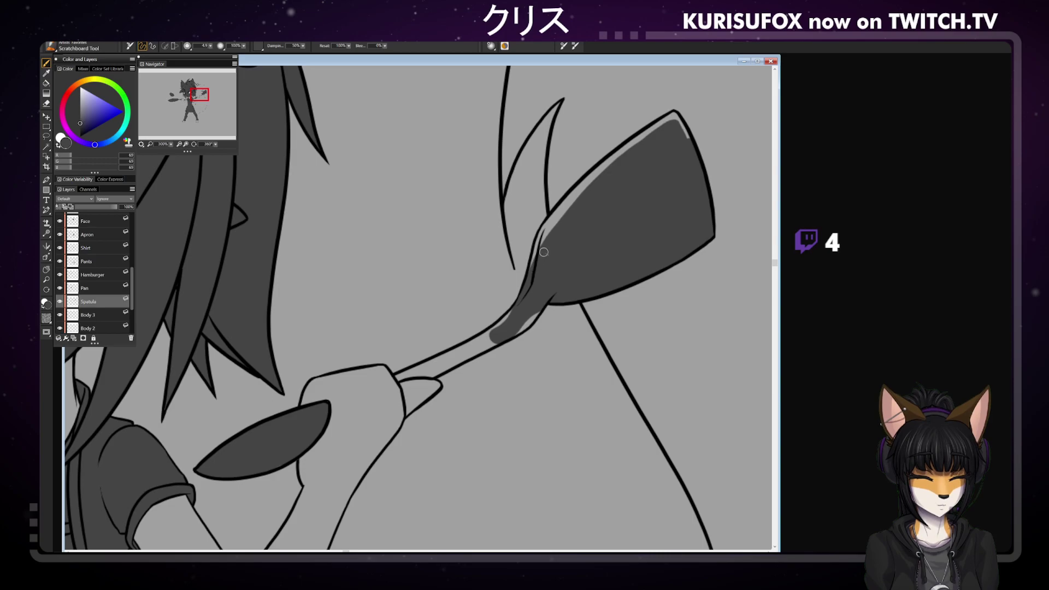
pyautogui.moveTo(547, 221); pyautogui.dragTo(531, 265)
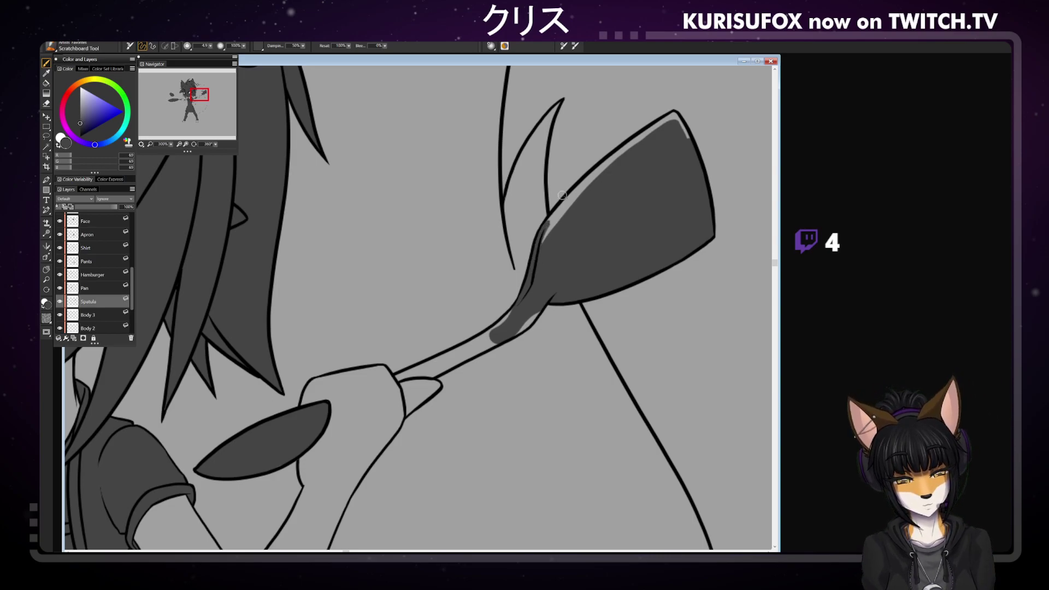
pyautogui.moveTo(557, 221)
pyautogui.mouseDown()
pyautogui.moveTo(542, 241)
pyautogui.moveTo(585, 182)
pyautogui.moveTo(670, 117)
pyautogui.mouseUp()
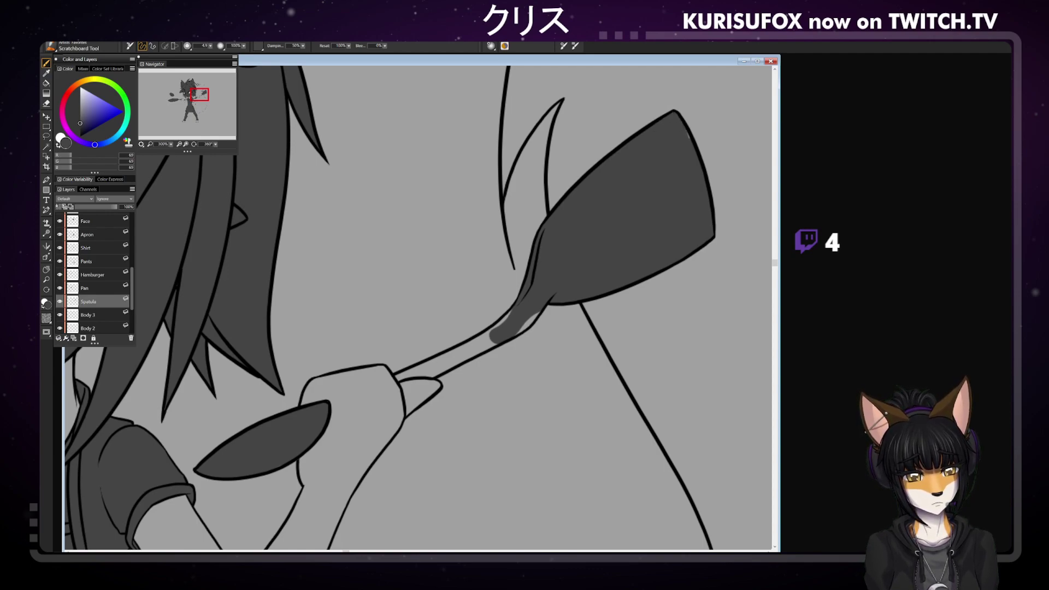
# Paint the spatula's neck and its thin shaft down to the gripping hand dark grey
pyautogui.moveTo(514, 331); pyautogui.dragTo(522, 329)
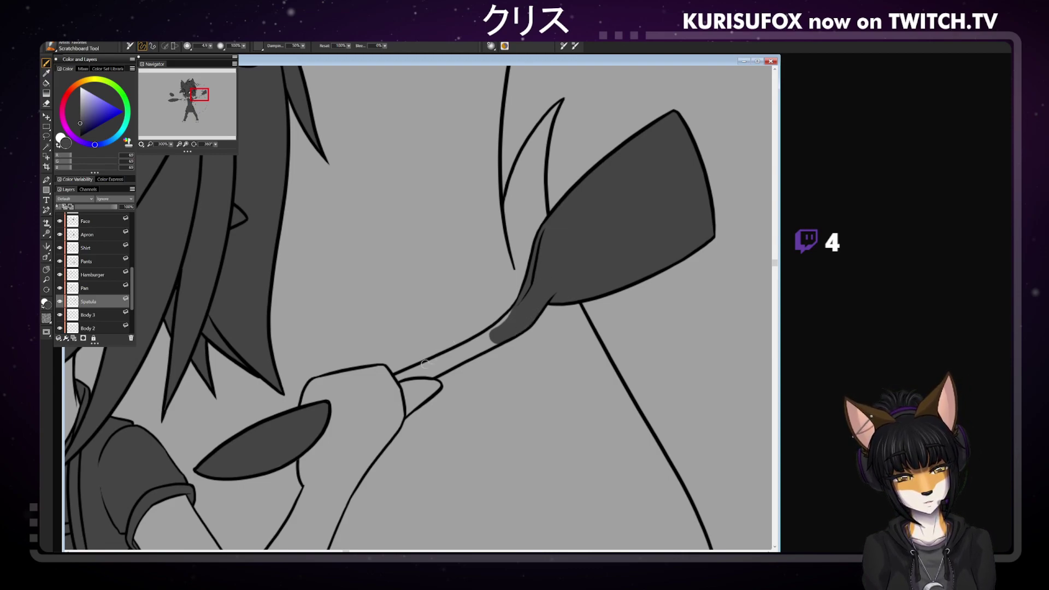
pyautogui.moveTo(398, 375); pyautogui.dragTo(490, 334)
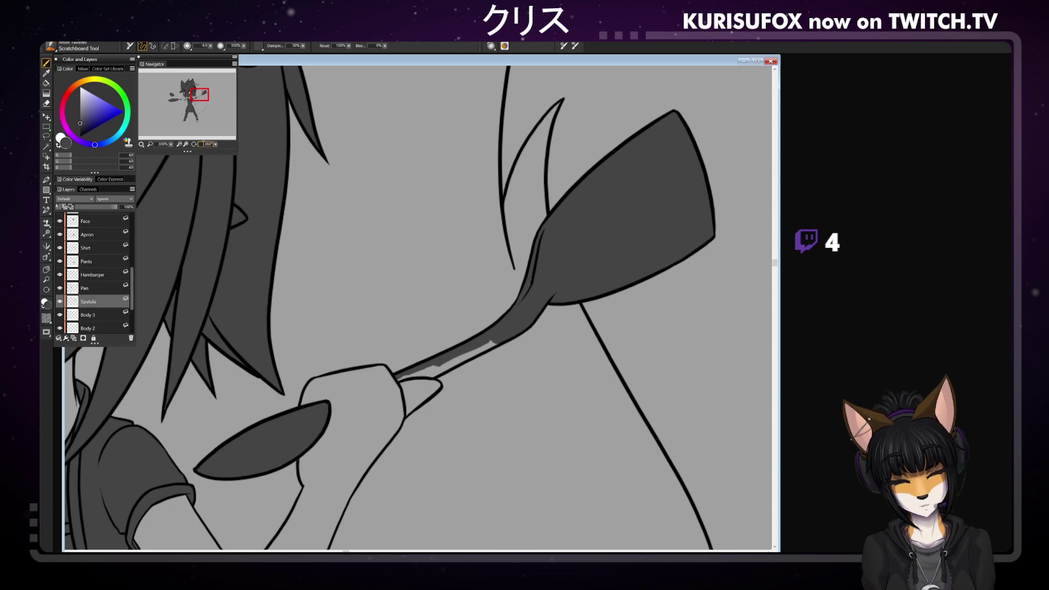
pyautogui.moveTo(213, 145); pyautogui.dragTo(201, 119)
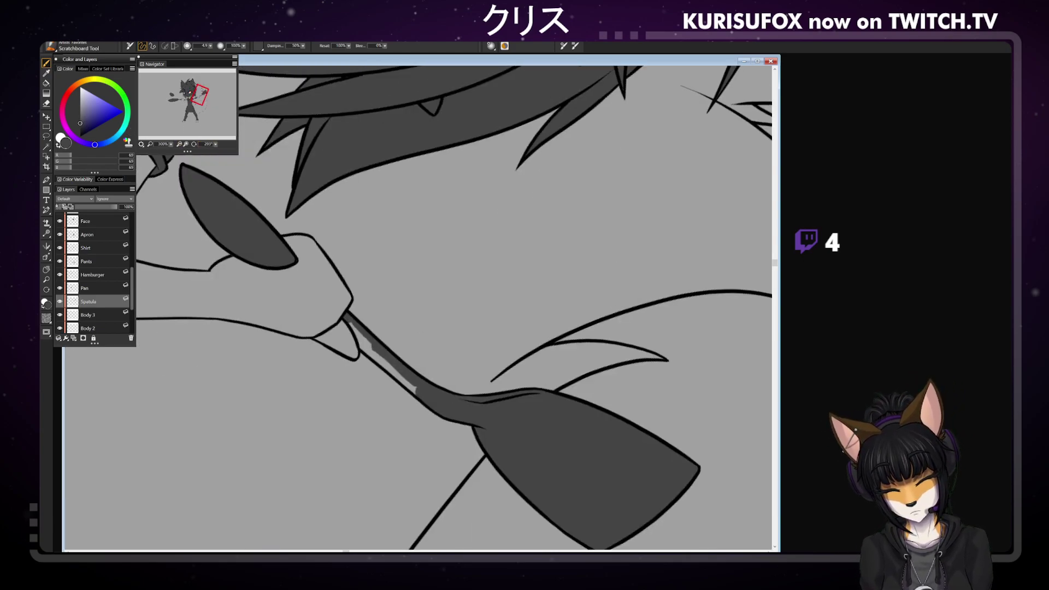
pyautogui.moveTo(350, 325); pyautogui.dragTo(413, 390)
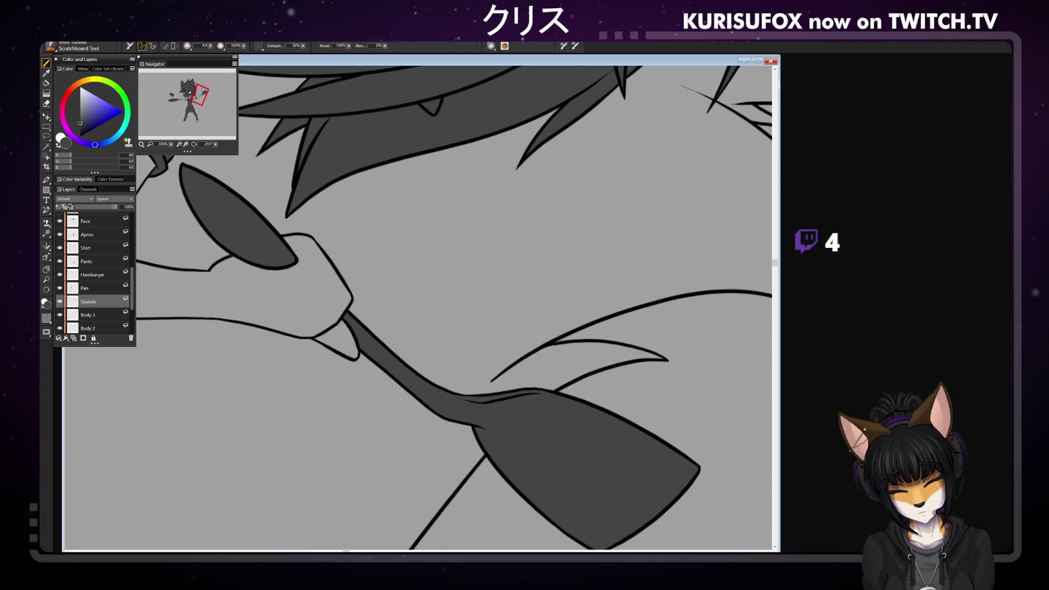
pyautogui.moveTo(215, 144); pyautogui.dragTo(276, 140)
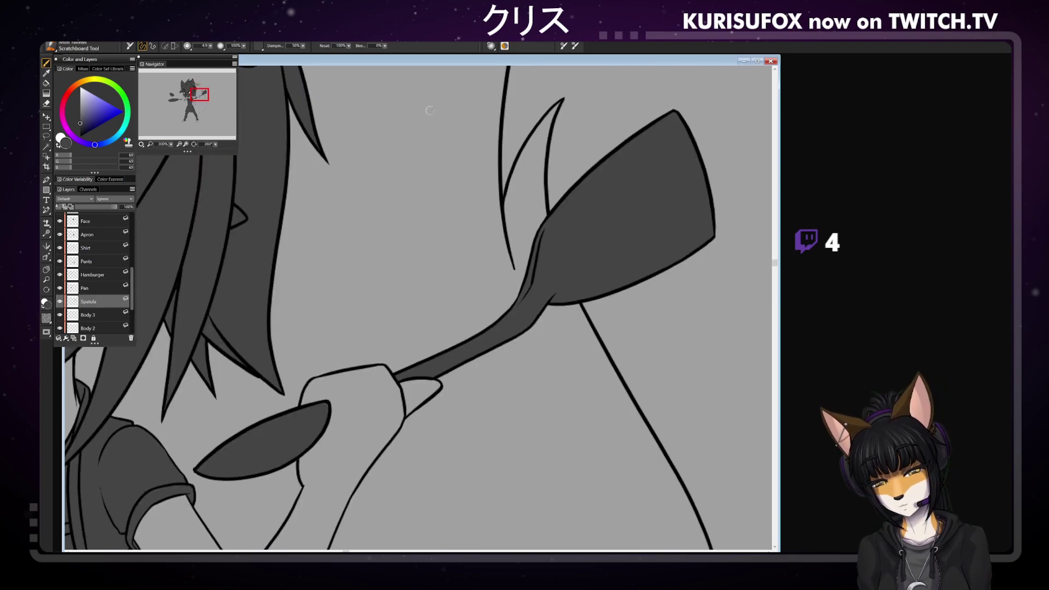
# On the Body layer, paint the character's neck dark grey between the chin and the shirt collar
pyautogui.hotkey('ctrl', '-')
pyautogui.hotkey('ctrl', '-')
pyautogui.hotkey('ctrl', '-')
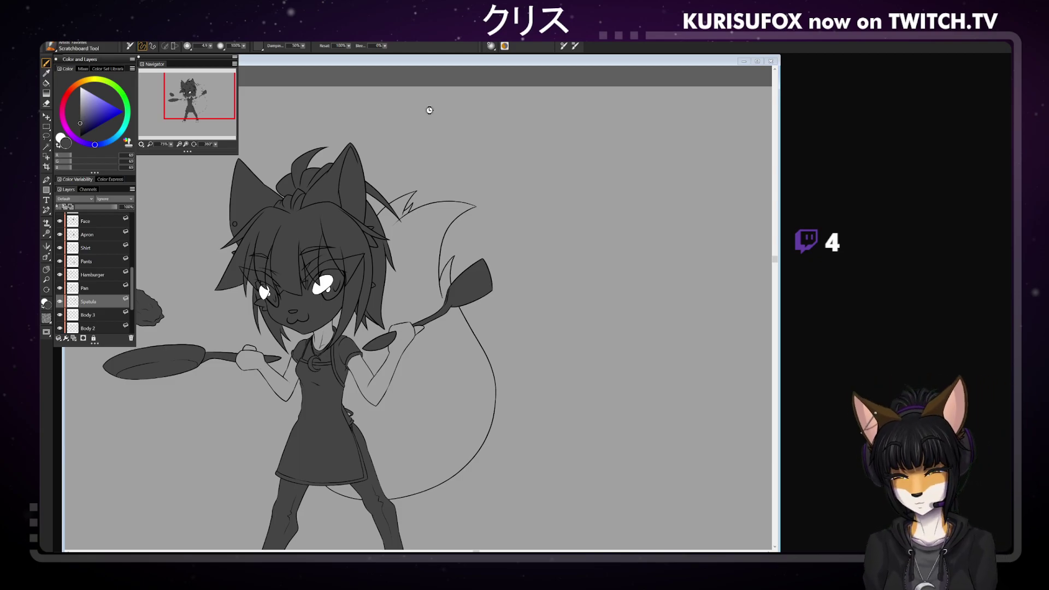
pyautogui.scroll(-2, 132, 279)
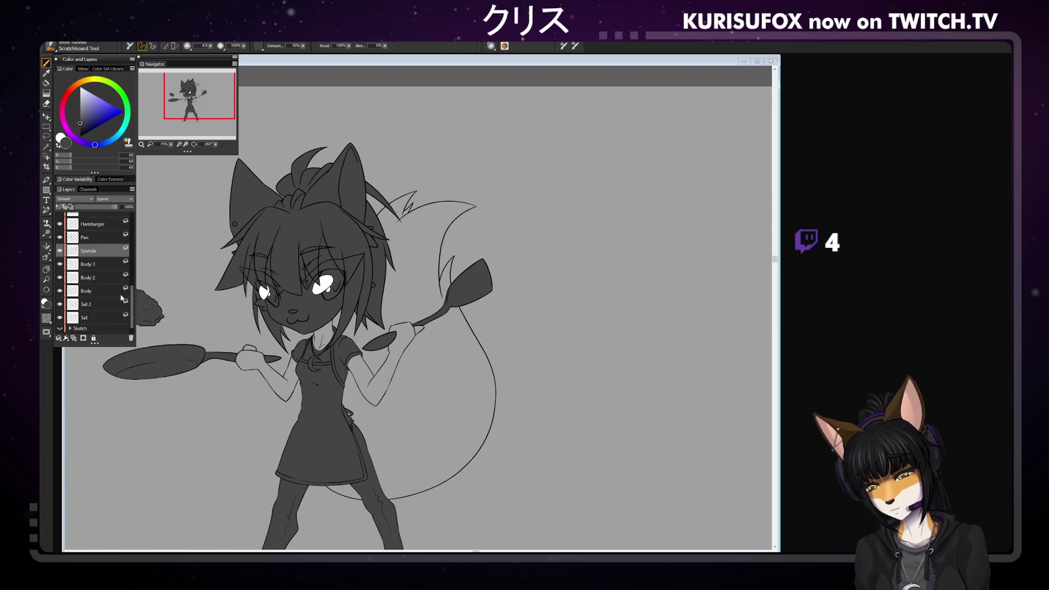
pyautogui.click(92, 291)
pyautogui.press('m')
pyautogui.moveTo(334, 341); pyautogui.dragTo(398, 234)
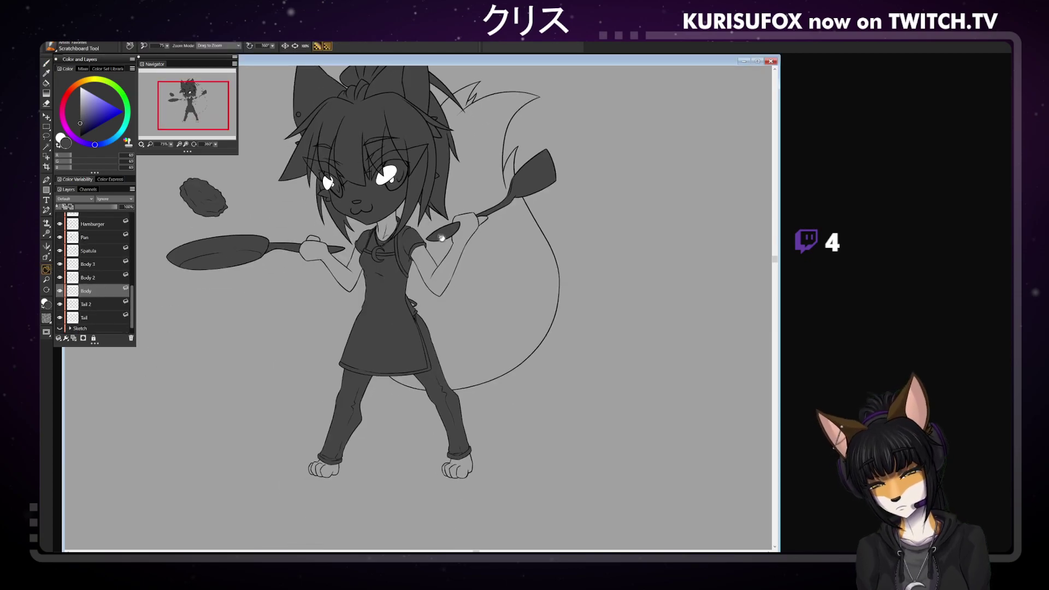
pyautogui.keyDown('ctrl'); pyautogui.click(484, 311); pyautogui.keyUp('ctrl')
pyautogui.moveTo(502, 286); pyautogui.dragTo(481, 334)
pyautogui.hotkey('ctrl', '+')
pyautogui.hotkey('ctrl', '+')
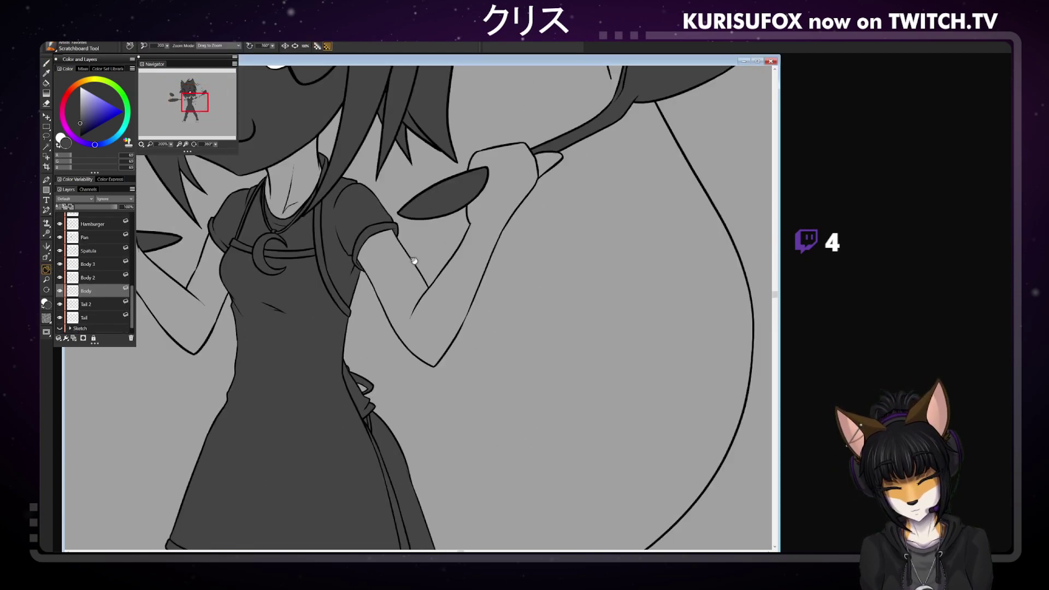
pyautogui.moveTo(415, 262); pyautogui.dragTo(457, 338)
pyautogui.click(47, 62)
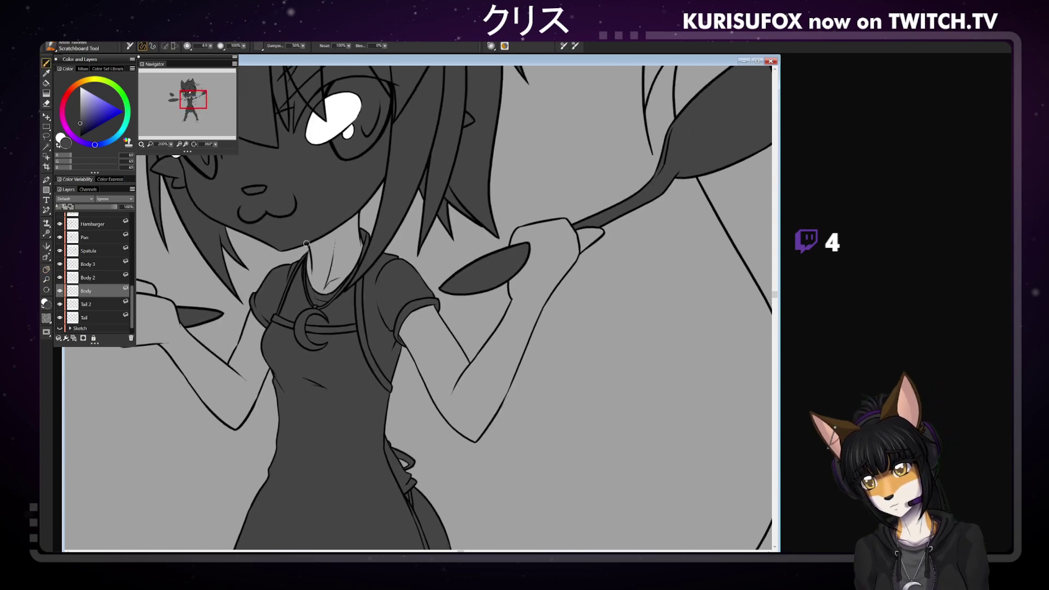
pyautogui.click(46, 63)
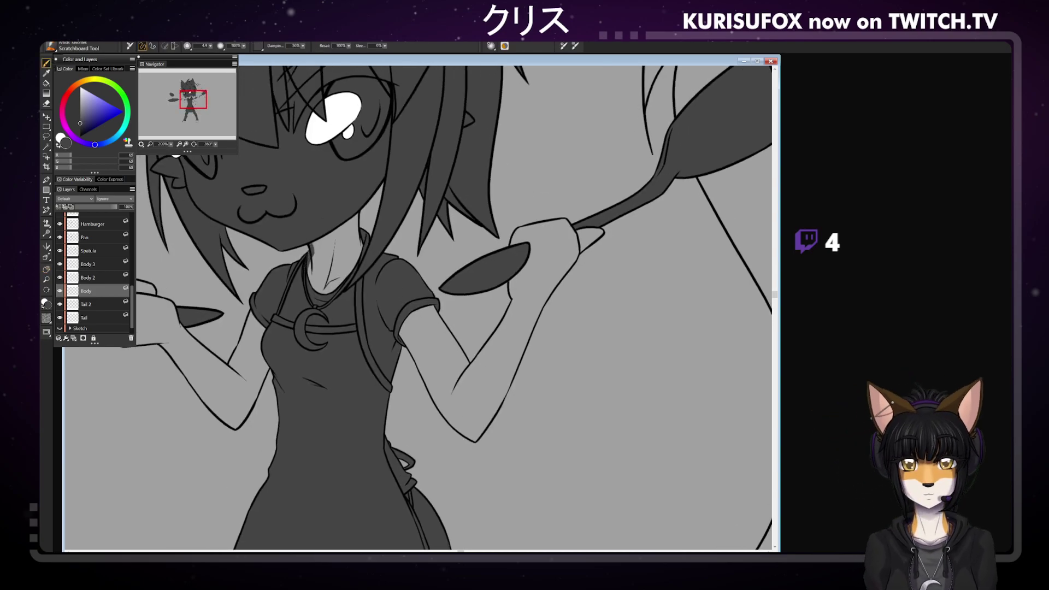
pyautogui.moveTo(361, 257); pyautogui.dragTo(352, 218)
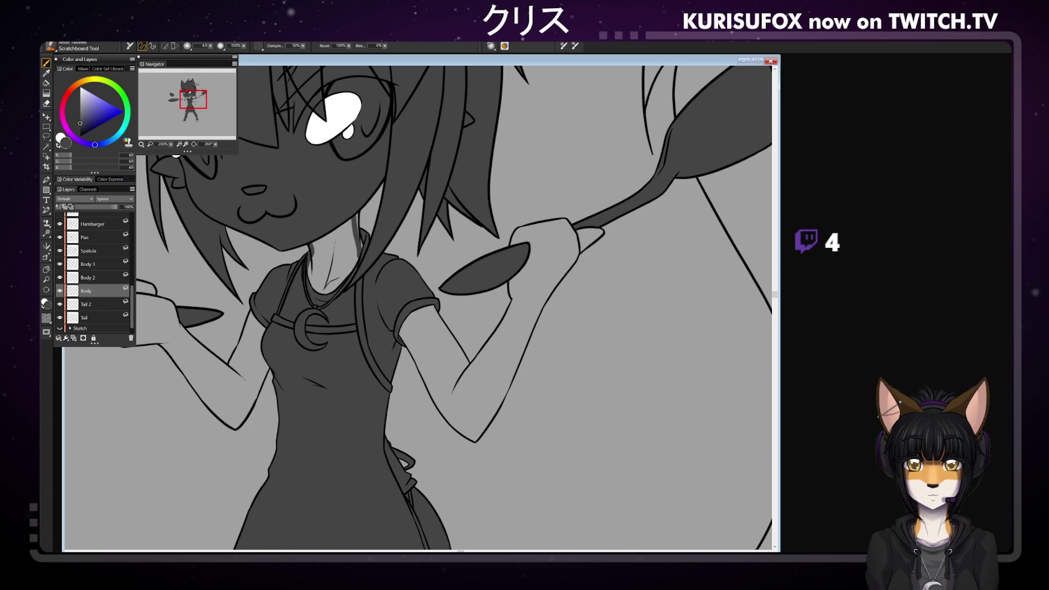
pyautogui.click(350, 242)
pyautogui.click(46, 62)
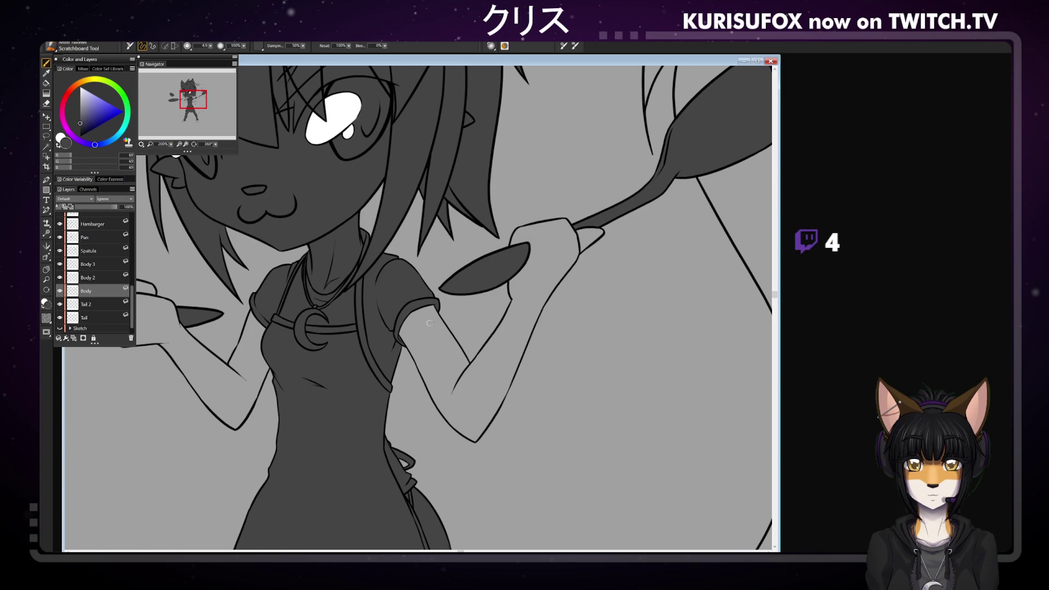
# Trace a dark grey contour inside the arm and hand holding the spatula and fill it
pyautogui.moveTo(515, 242)
pyautogui.mouseDown()
pyautogui.moveTo(567, 225)
pyautogui.moveTo(578, 235)
pyautogui.mouseUp()
pyautogui.hotkey('ctrl', 'z')
pyautogui.moveTo(515, 249)
pyautogui.mouseDown()
pyautogui.moveTo(533, 228)
pyautogui.moveTo(571, 225)
pyautogui.moveTo(562, 269)
pyautogui.moveTo(473, 430)
pyautogui.moveTo(450, 415)
pyautogui.moveTo(400, 330)
pyautogui.moveTo(447, 339)
pyautogui.moveTo(474, 371)
pyautogui.moveTo(517, 299)
pyautogui.moveTo(510, 278)
pyautogui.mouseUp()
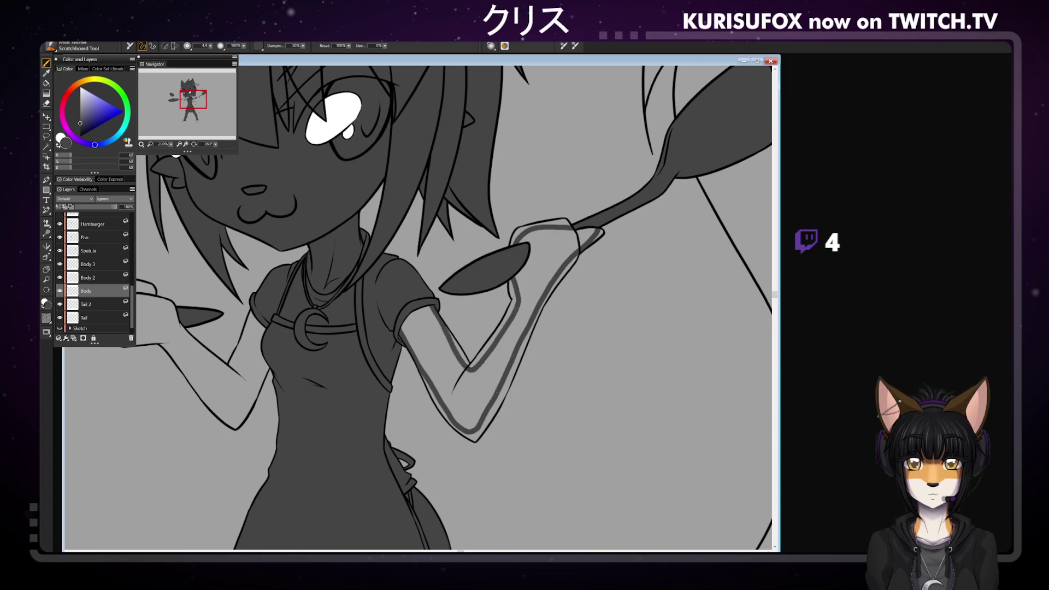
pyautogui.click(46, 83)
pyautogui.click(538, 250)
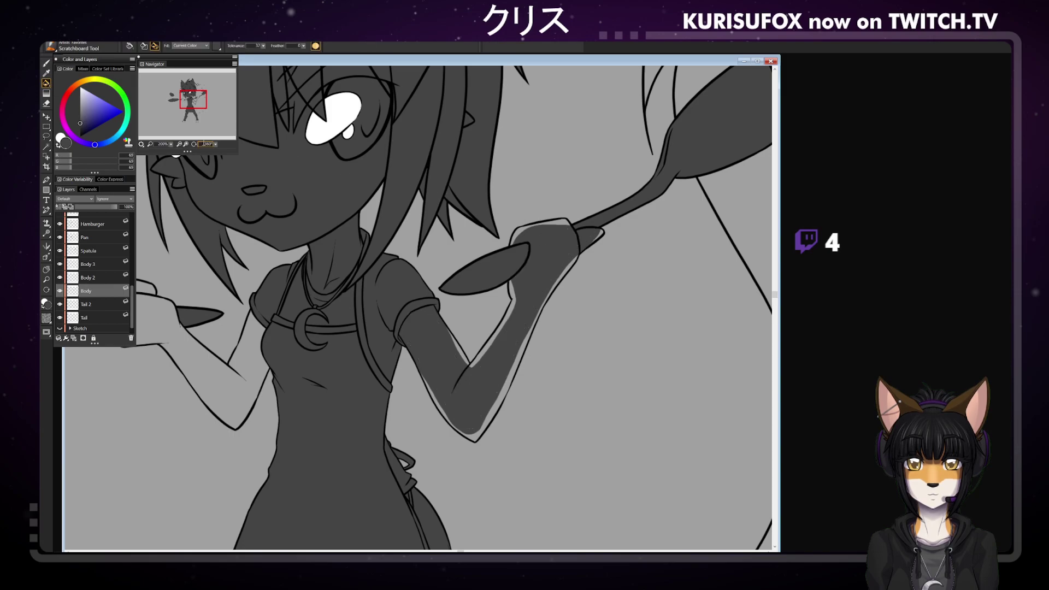
# Paint the gaps along both edges of the spatula arm's upper part, from the sleeve to the elbow, dark grey
pyautogui.press('b')
pyautogui.hotkey('ctrl', '+')
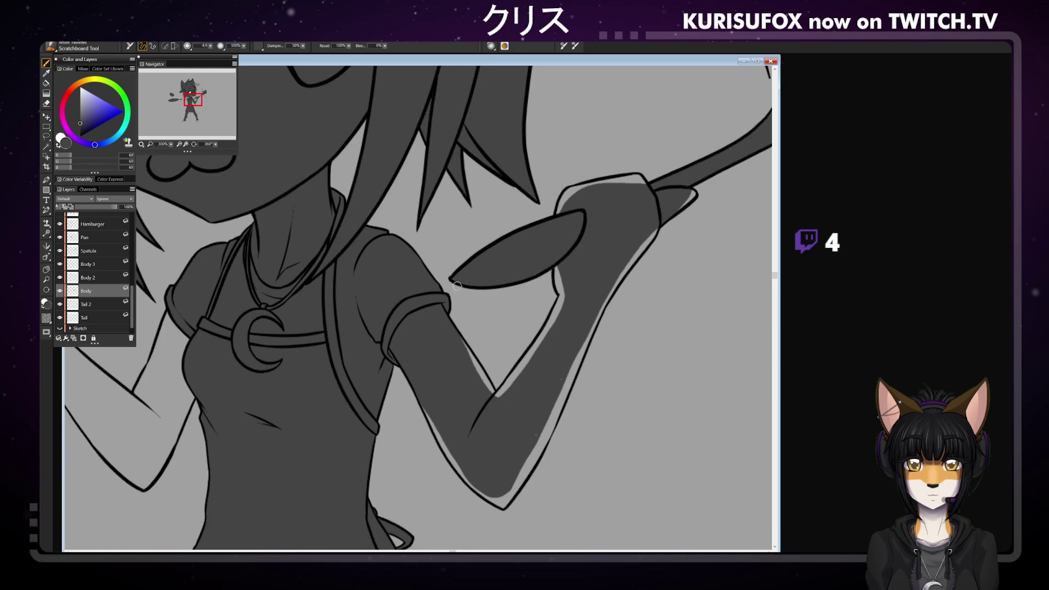
pyautogui.press('n')
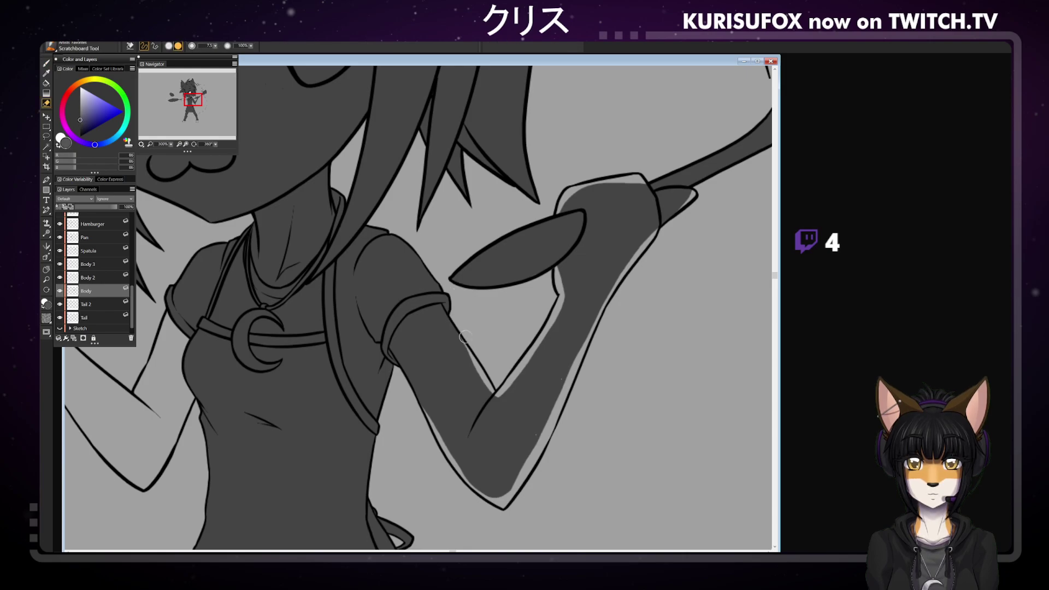
pyautogui.press('b')
pyautogui.moveTo(423, 397)
pyautogui.mouseDown()
pyautogui.moveTo(447, 453)
pyautogui.moveTo(440, 438)
pyautogui.moveTo(496, 501)
pyautogui.mouseUp()
pyautogui.moveTo(459, 340); pyautogui.dragTo(496, 396)
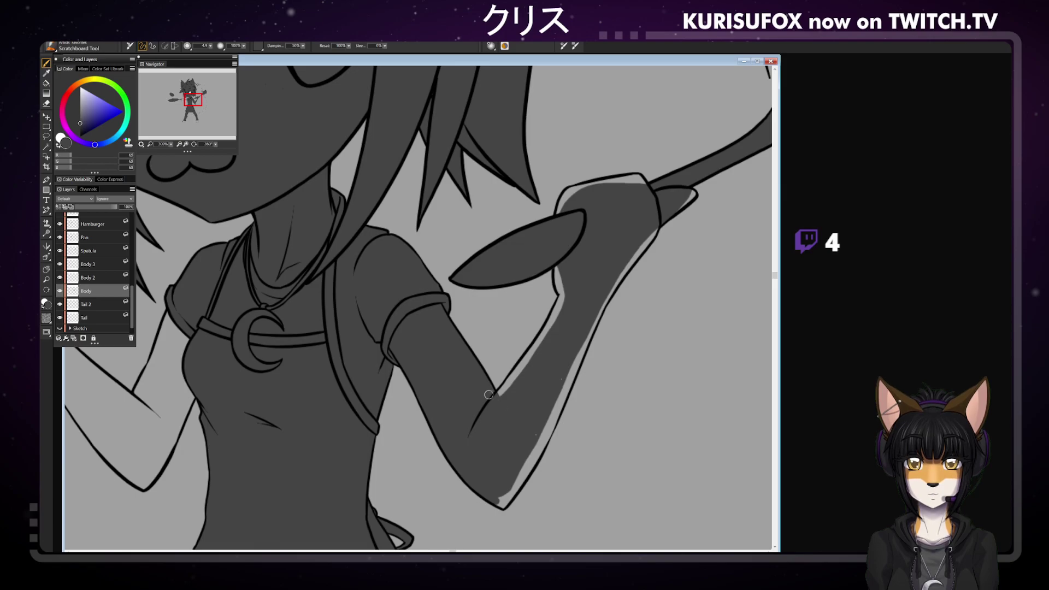
# Paint the gaps at the wrist, along the inner forearm and across the top of the spatula hand dark grey
pyautogui.press('e')
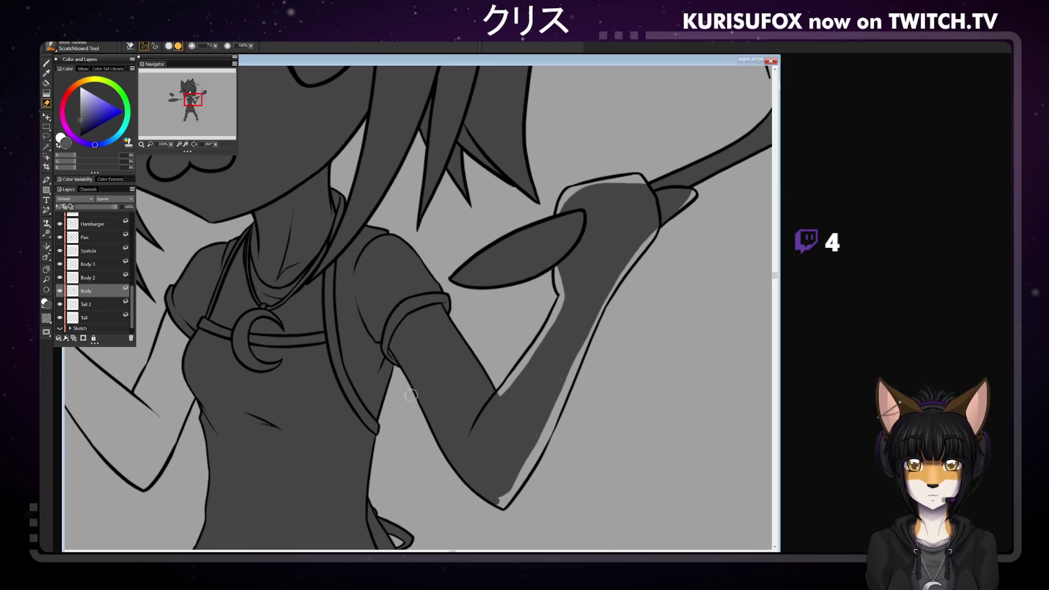
pyautogui.press('b')
pyautogui.moveTo(560, 261); pyautogui.dragTo(558, 303)
pyautogui.hotkey('ctrl', 'z')
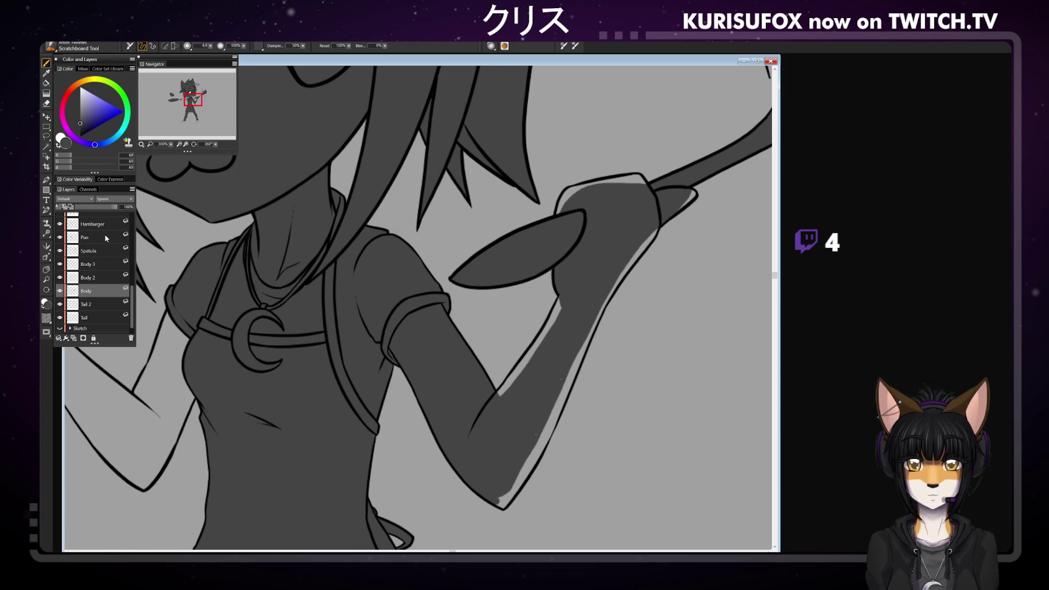
pyautogui.click(108, 248)
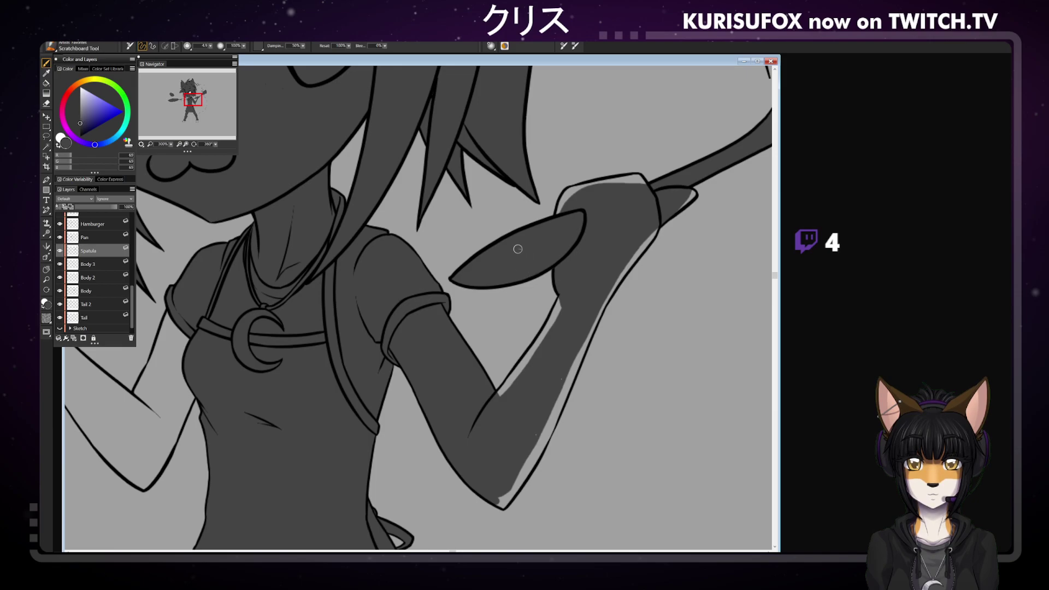
pyautogui.click(104, 291)
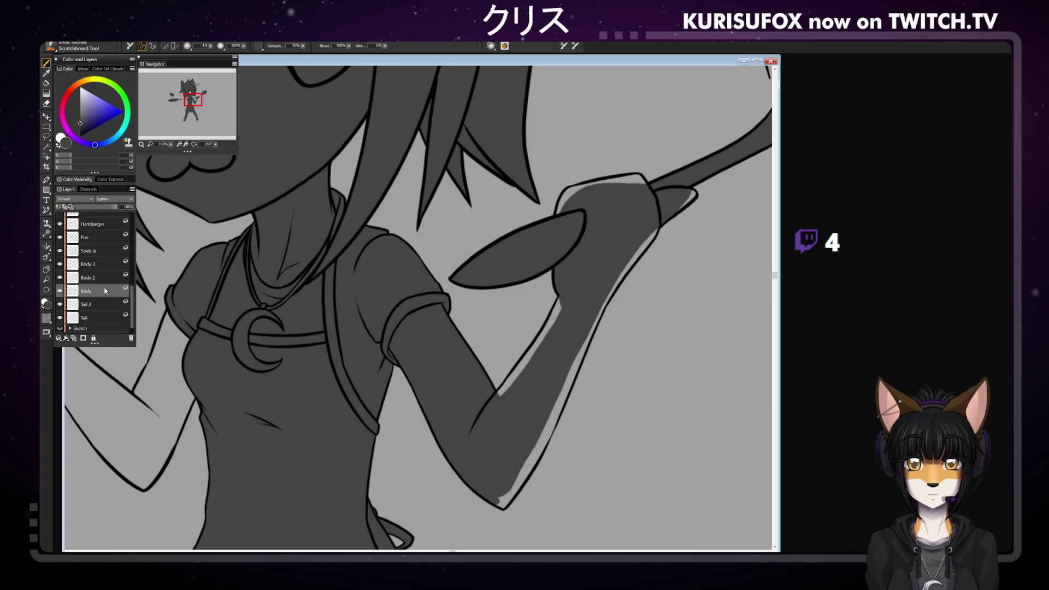
pyautogui.moveTo(561, 304); pyautogui.dragTo(500, 393)
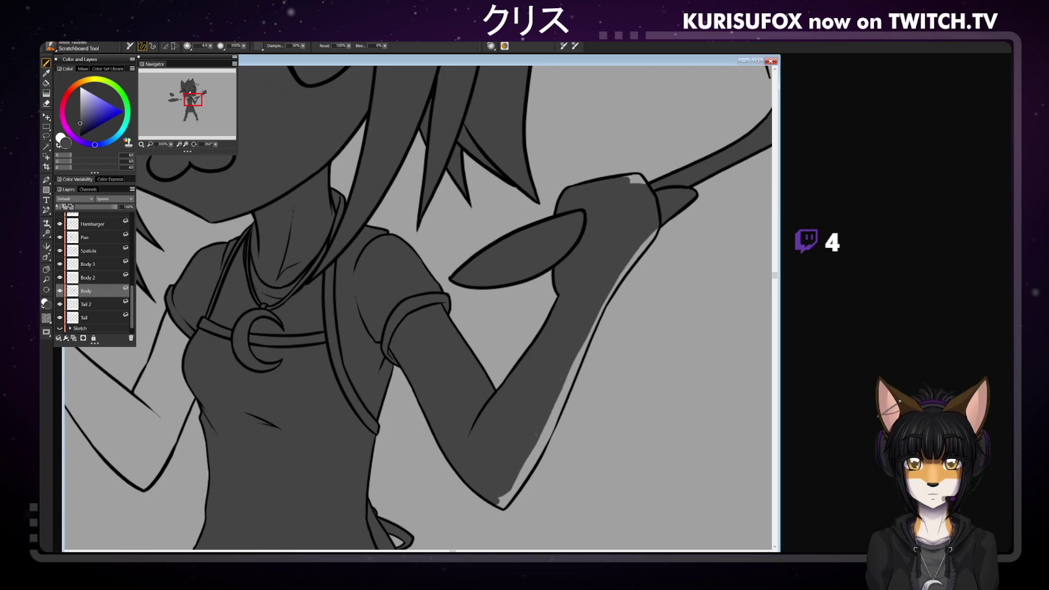
# Paint the remaining gaps at the spatula hand's knuckle, along the outer forearm and at the elbow tip dark grey
pyautogui.moveTo(643, 175); pyautogui.dragTo(634, 179)
pyautogui.moveTo(657, 217)
pyautogui.mouseDown()
pyautogui.moveTo(597, 309)
pyautogui.moveTo(549, 432)
pyautogui.mouseUp()
pyautogui.moveTo(573, 383)
pyautogui.mouseDown()
pyautogui.moveTo(520, 479)
pyautogui.moveTo(518, 465)
pyautogui.mouseUp()
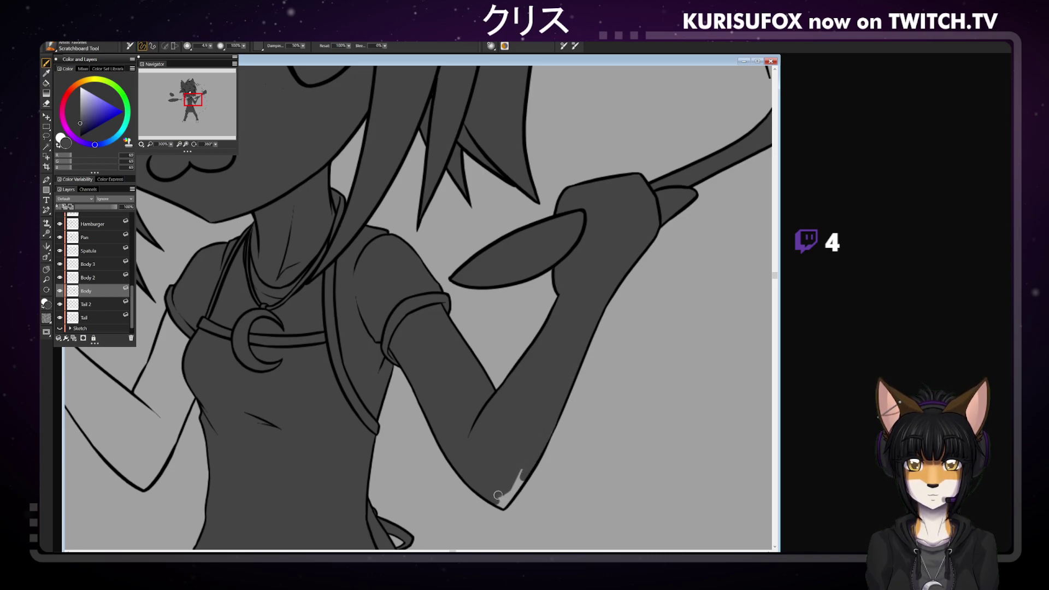
pyautogui.moveTo(508, 502); pyautogui.dragTo(517, 484)
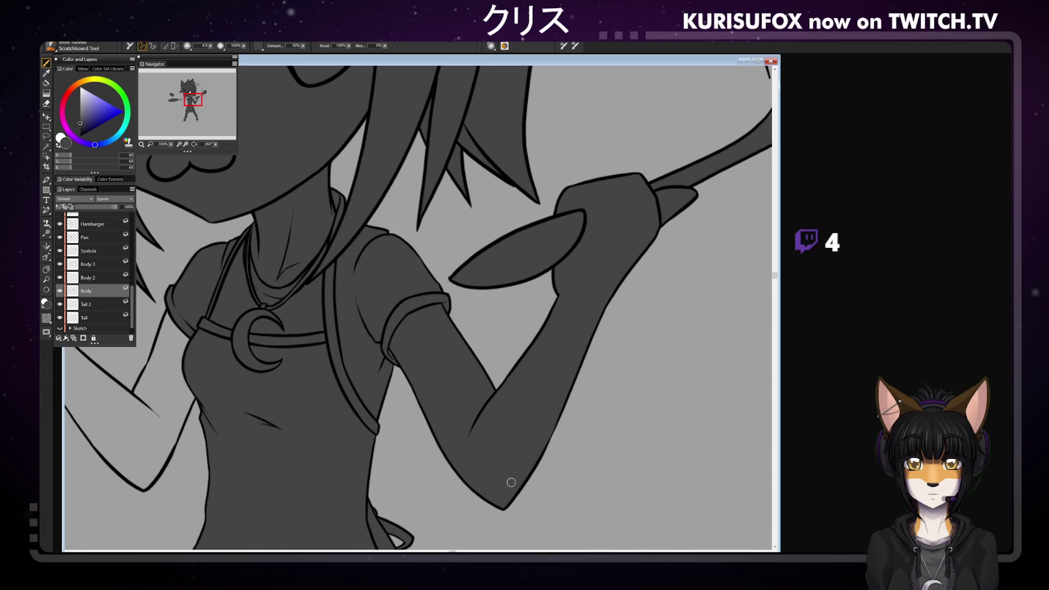
# Trace a dark grey contour inside the arm and fist holding the pan and fill it
pyautogui.press('space')
pyautogui.moveTo(251, 311)
pyautogui.mouseDown()
pyautogui.moveTo(529, 232)
pyautogui.moveTo(597, 281)
pyautogui.mouseUp()
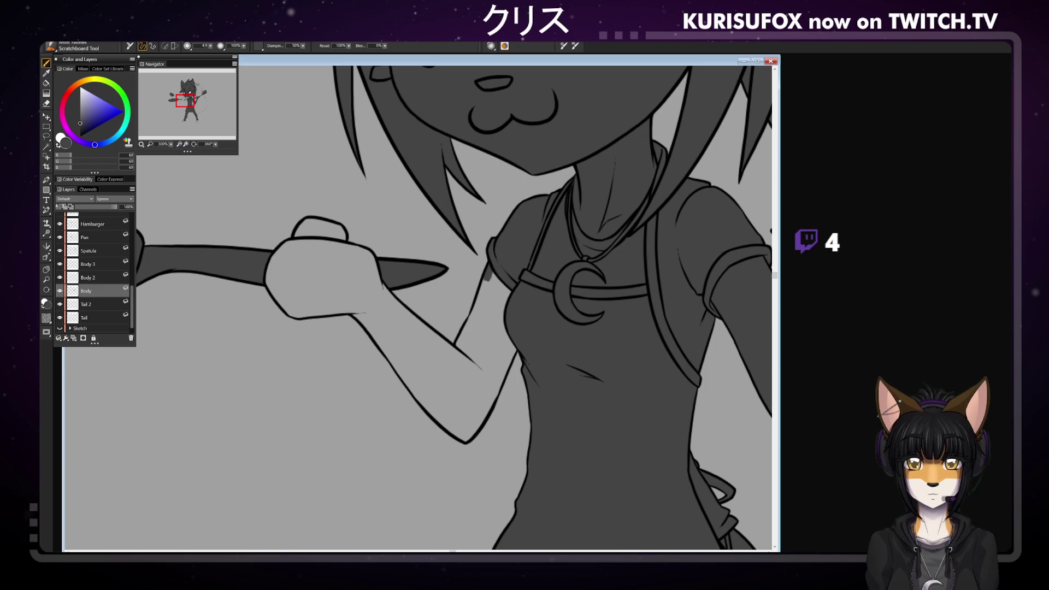
pyautogui.moveTo(515, 345)
pyautogui.mouseDown()
pyautogui.moveTo(459, 433)
pyautogui.moveTo(360, 312)
pyautogui.moveTo(292, 299)
pyautogui.moveTo(259, 263)
pyautogui.moveTo(290, 253)
pyautogui.moveTo(308, 224)
pyautogui.moveTo(326, 223)
pyautogui.moveTo(421, 340)
pyautogui.moveTo(457, 361)
pyautogui.moveTo(485, 288)
pyautogui.mouseUp()
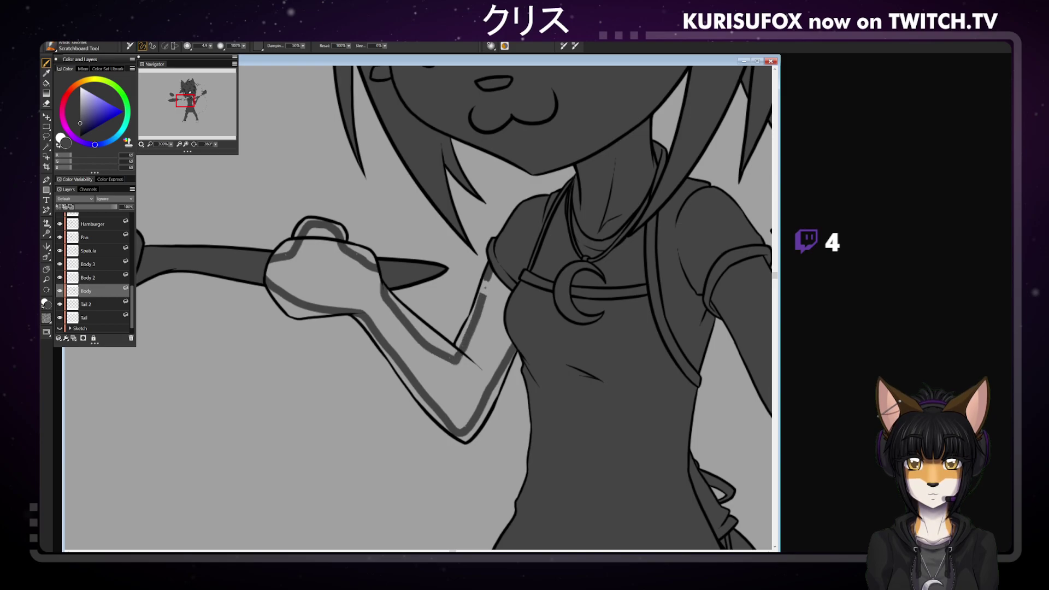
pyautogui.click(47, 83)
pyautogui.click(497, 299)
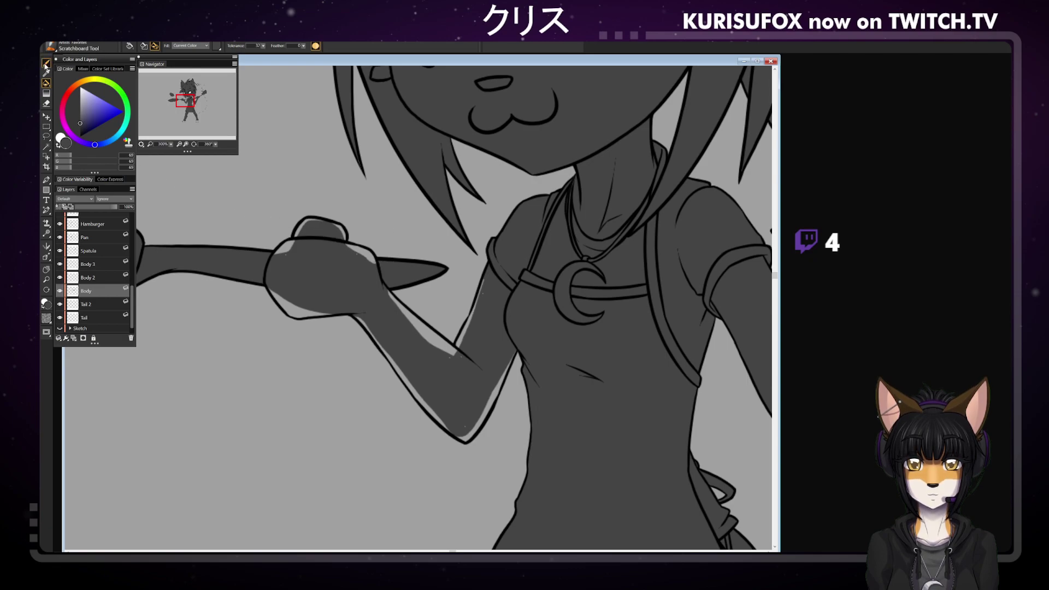
# Paint the gaps around the pan-holding fist and along the arm's inner and outer edges down to the elbow dark grey
pyautogui.press('b')
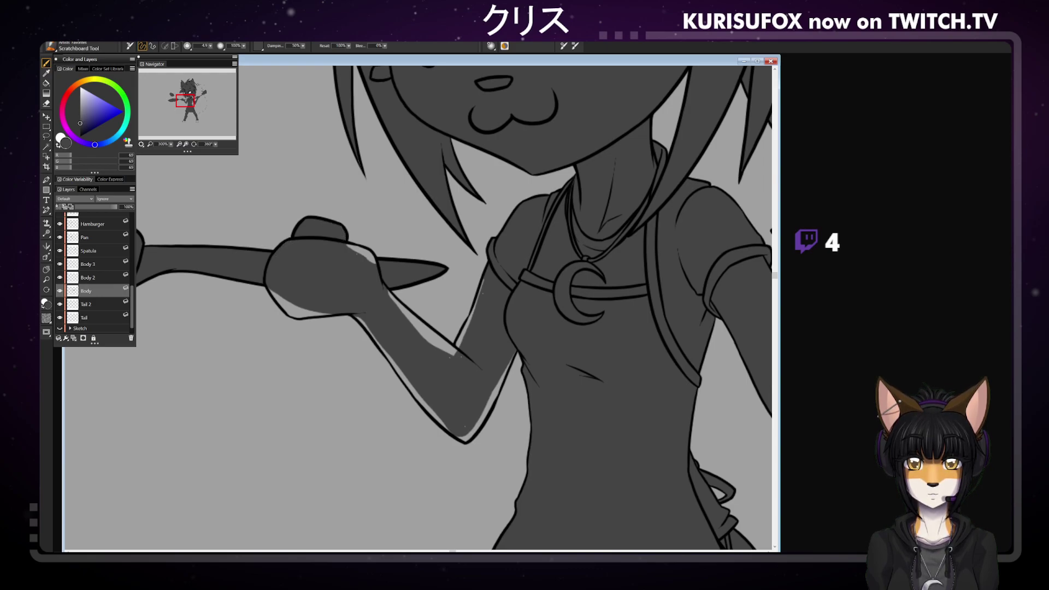
pyautogui.moveTo(273, 287)
pyautogui.mouseDown()
pyautogui.moveTo(292, 312)
pyautogui.moveTo(312, 316)
pyautogui.moveTo(288, 304)
pyautogui.mouseUp()
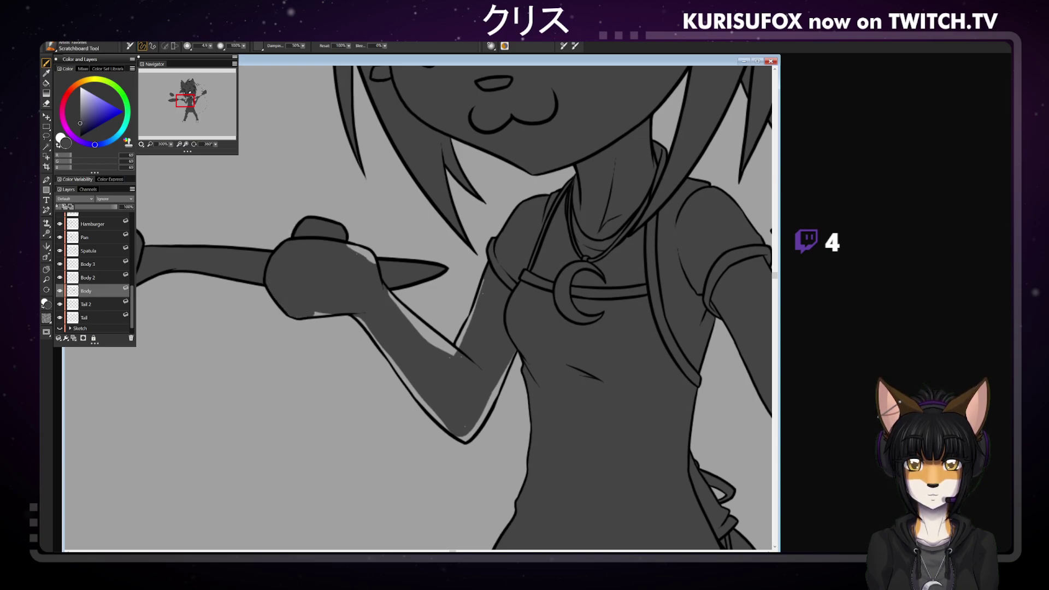
pyautogui.moveTo(368, 252)
pyautogui.mouseDown()
pyautogui.moveTo(350, 247)
pyautogui.moveTo(373, 262)
pyautogui.mouseUp()
pyautogui.moveTo(473, 316); pyautogui.dragTo(454, 349)
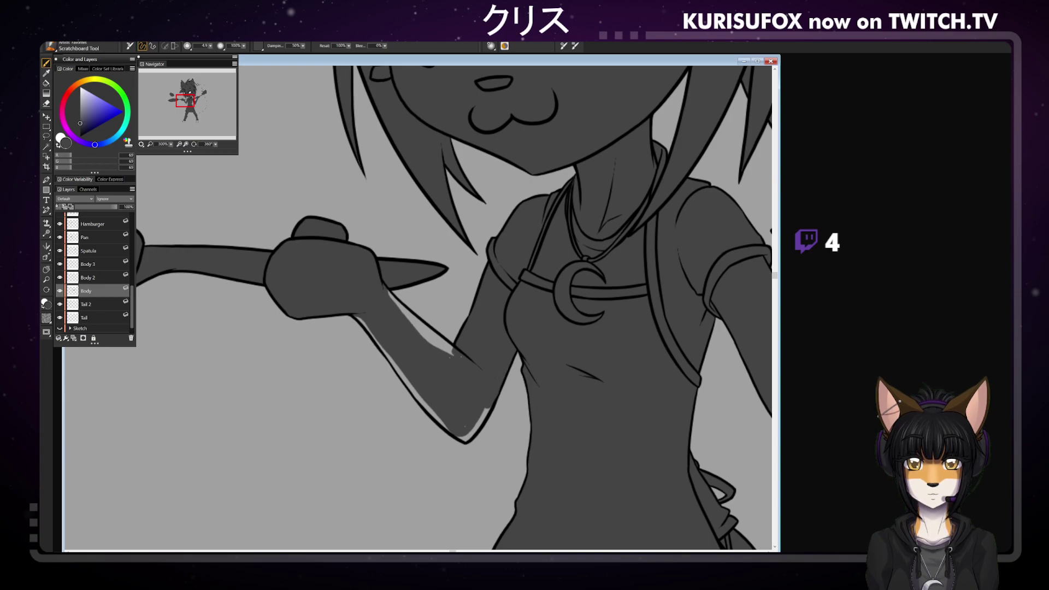
pyautogui.moveTo(393, 297); pyautogui.dragTo(448, 352)
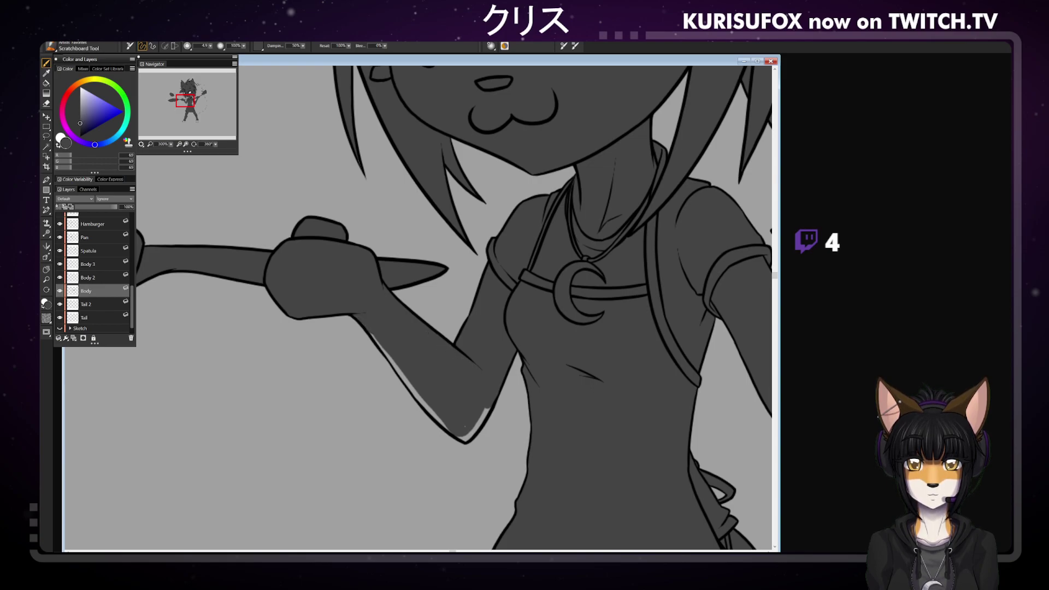
pyautogui.moveTo(369, 330)
pyautogui.mouseDown()
pyautogui.moveTo(430, 409)
pyautogui.moveTo(420, 401)
pyautogui.mouseUp()
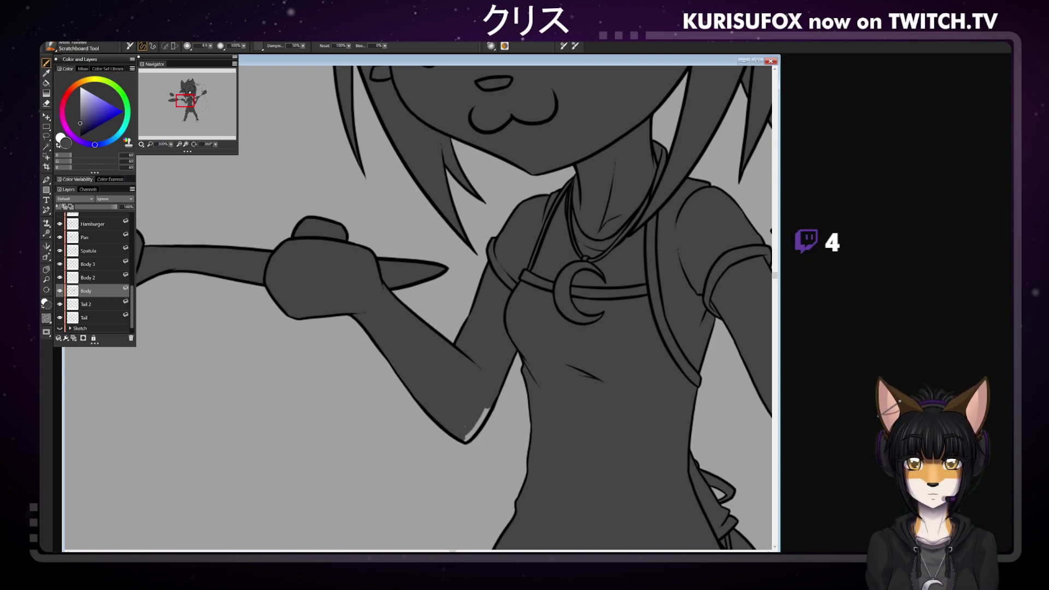
pyautogui.moveTo(463, 441); pyautogui.dragTo(480, 419)
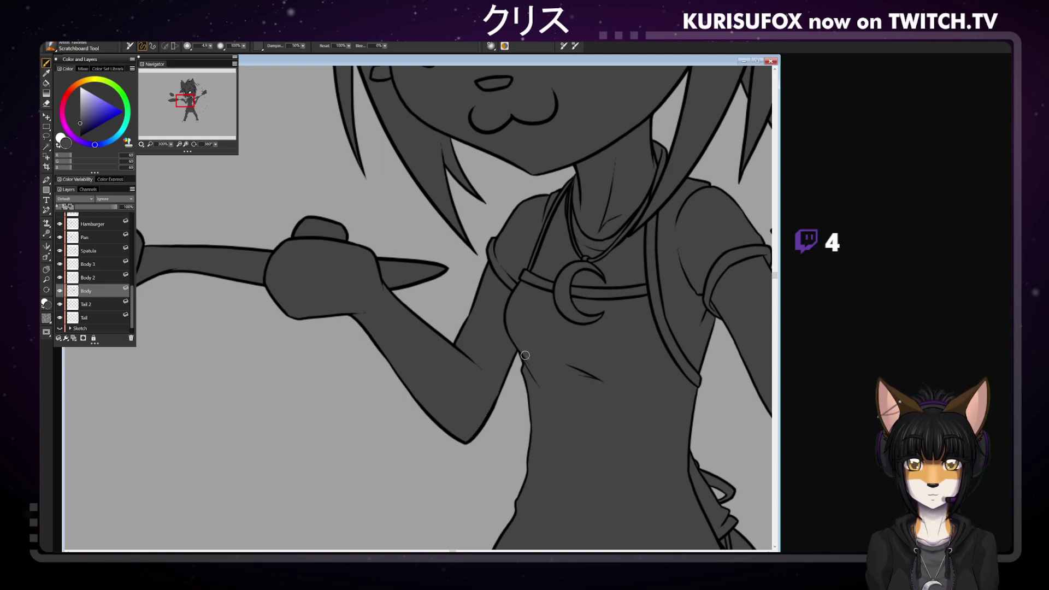
# Trace a dark grey contour inside the foot below the pan-side leg's cuff, fill it and touch up its edges
pyautogui.press('g')
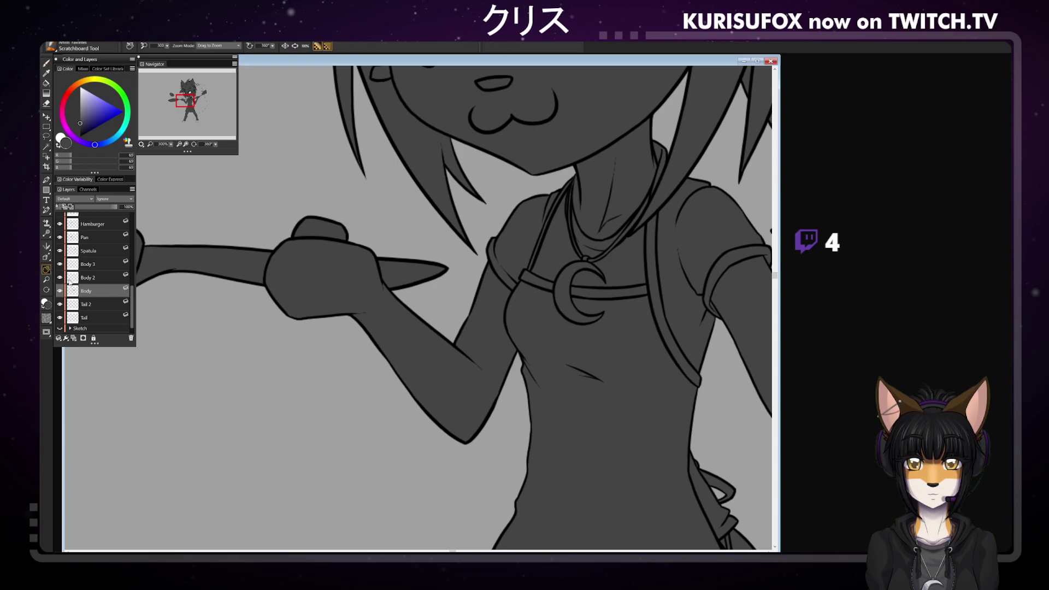
pyautogui.moveTo(525, 355); pyautogui.dragTo(339, 230)
pyautogui.moveTo(453, 419); pyautogui.dragTo(444, 189)
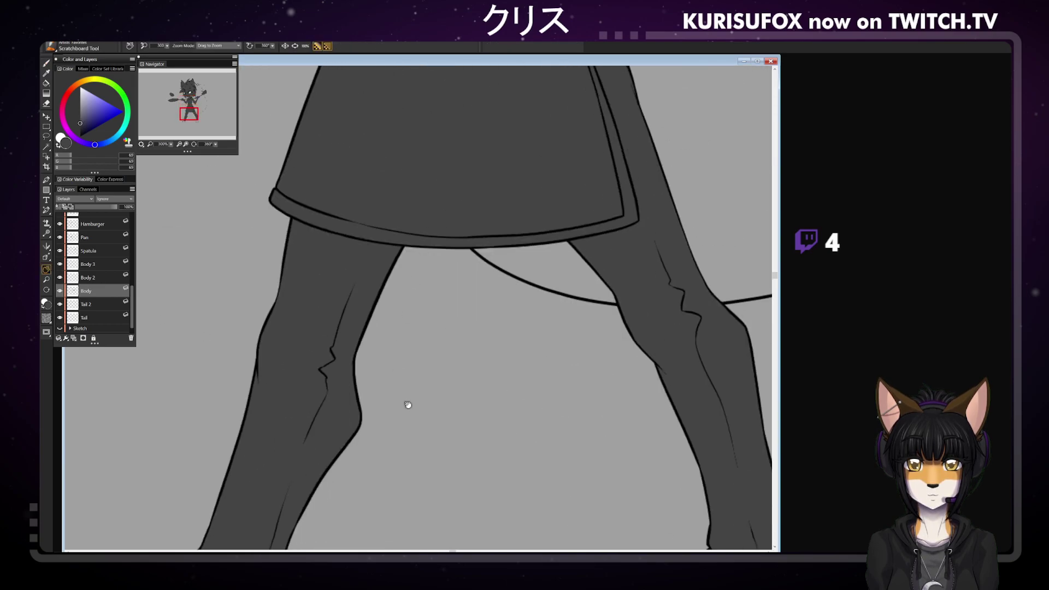
pyautogui.moveTo(385, 447); pyautogui.dragTo(433, 250)
pyautogui.moveTo(283, 286); pyautogui.dragTo(326, 265)
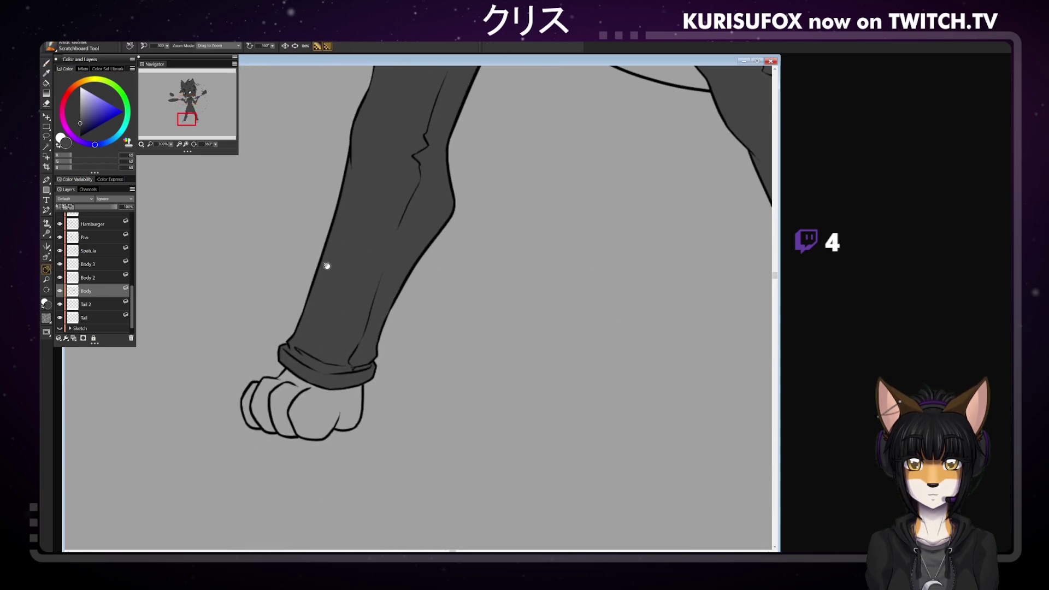
pyautogui.click(48, 63)
pyautogui.moveTo(257, 425)
pyautogui.mouseDown()
pyautogui.moveTo(252, 385)
pyautogui.moveTo(291, 372)
pyautogui.mouseUp()
pyautogui.moveTo(360, 385)
pyautogui.mouseDown()
pyautogui.moveTo(349, 418)
pyautogui.moveTo(322, 429)
pyautogui.moveTo(255, 425)
pyautogui.mouseUp()
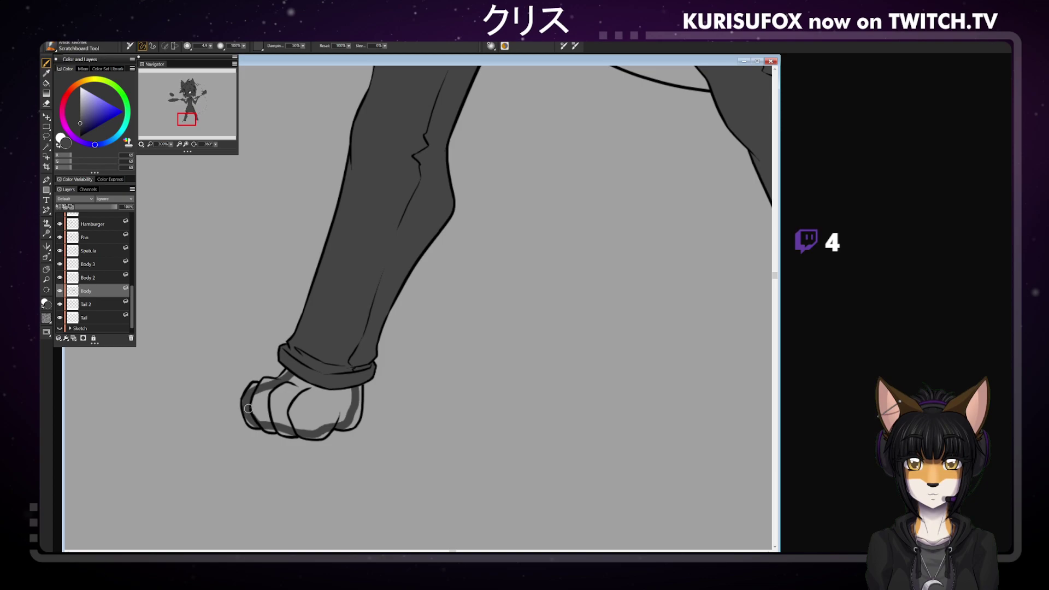
pyautogui.click(313, 387)
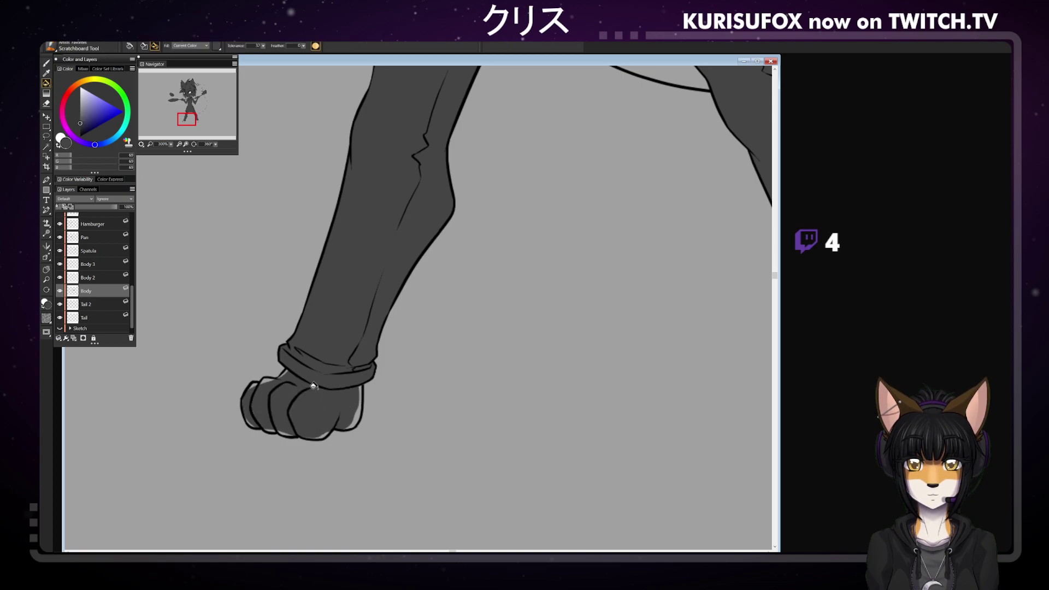
pyautogui.click(47, 63)
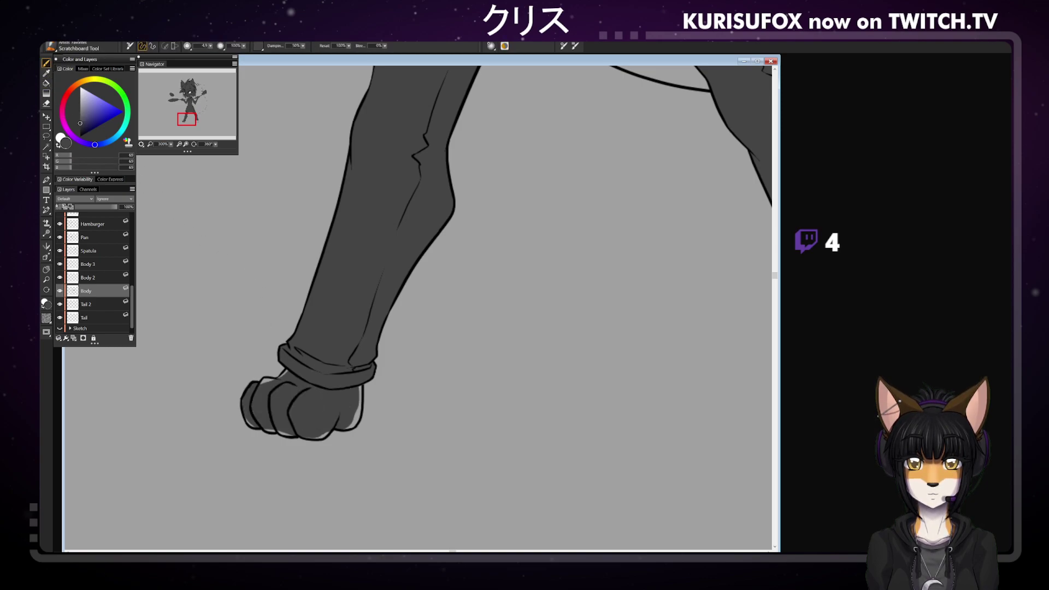
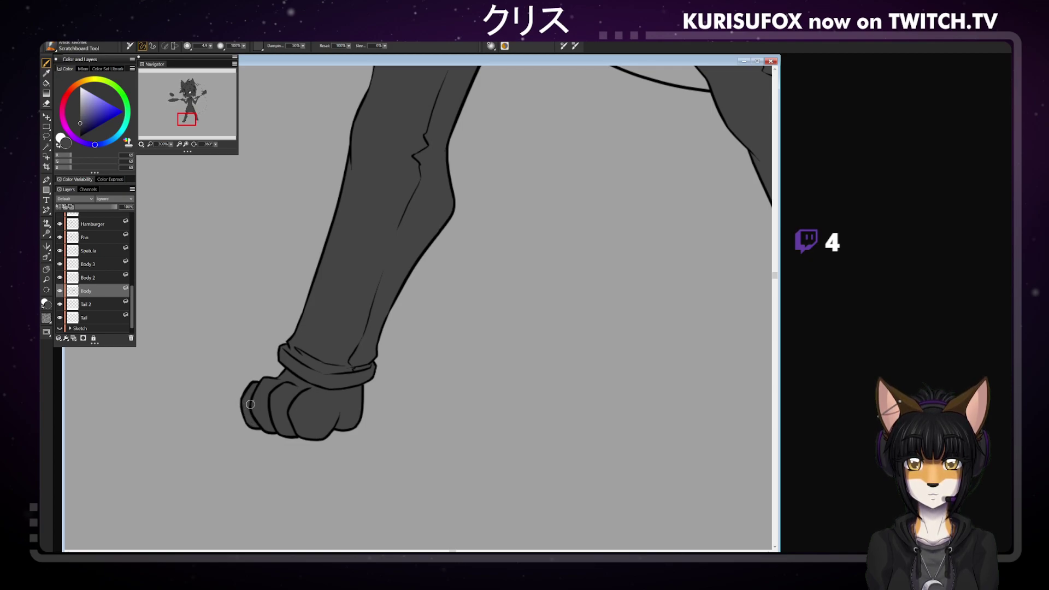
# Trace a dark grey contour inside the foot of the spatula-side leg, fill it and cover the remaining edge gaps
pyautogui.click(47, 269)
pyautogui.moveTo(596, 293)
pyautogui.mouseDown()
pyautogui.moveTo(370, 271)
pyautogui.moveTo(194, 306)
pyautogui.mouseUp()
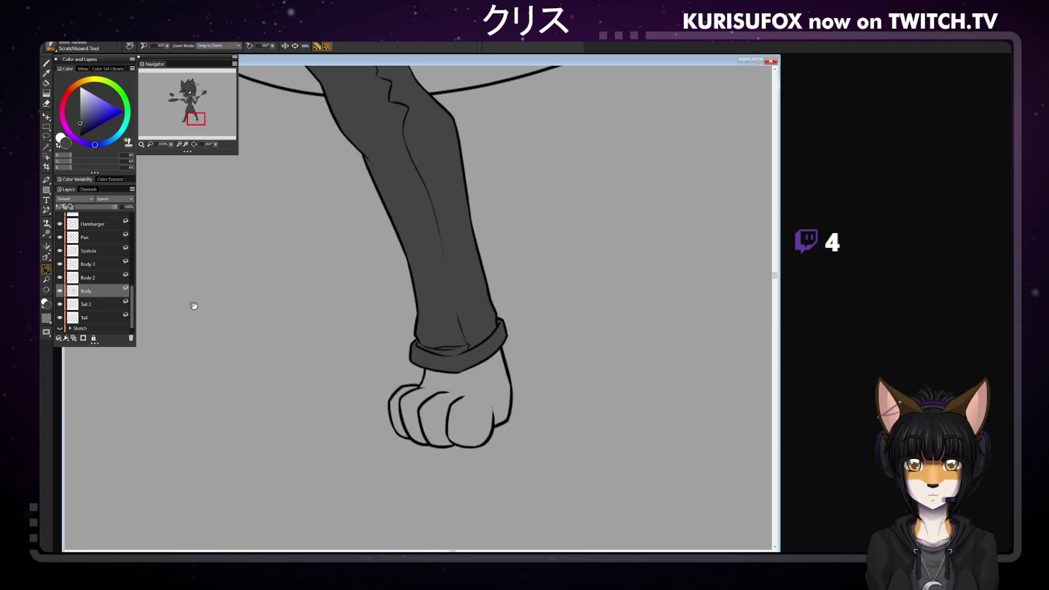
pyautogui.click(47, 63)
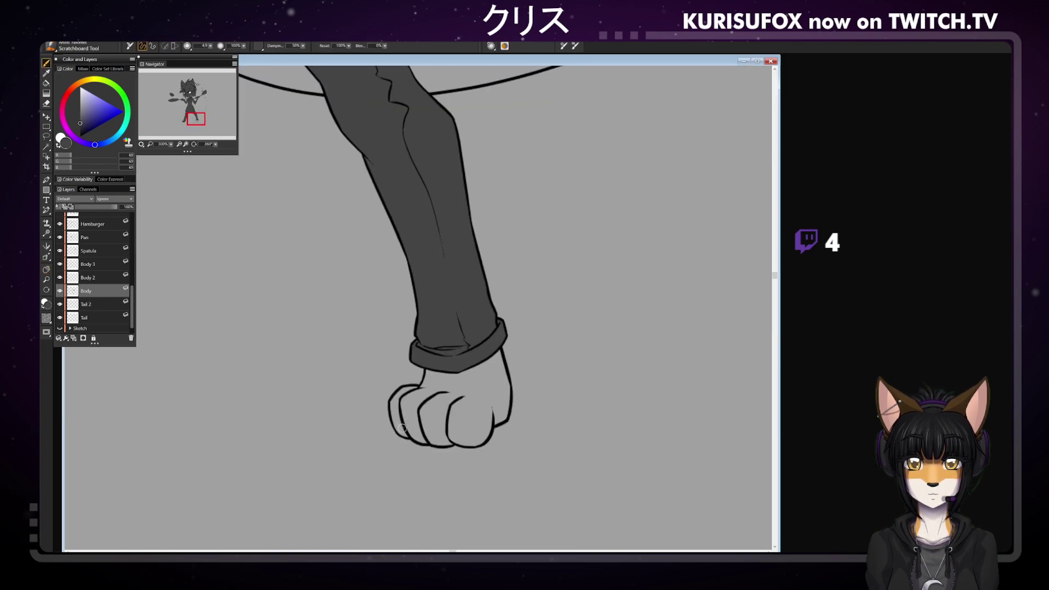
pyautogui.moveTo(400, 433)
pyautogui.mouseDown()
pyautogui.moveTo(399, 393)
pyautogui.moveTo(431, 370)
pyautogui.mouseUp()
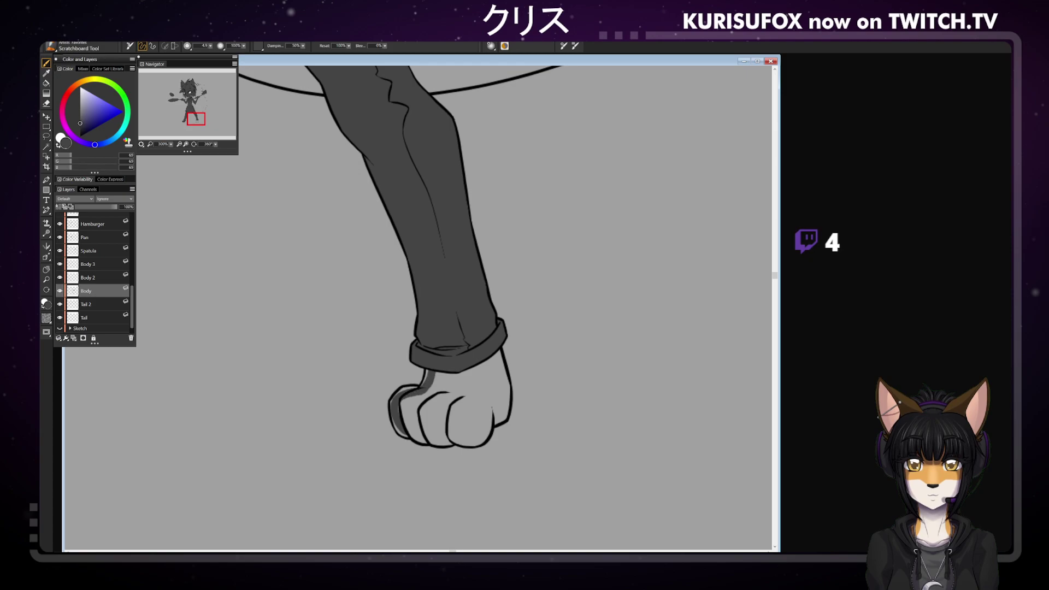
pyautogui.moveTo(496, 350)
pyautogui.mouseDown()
pyautogui.moveTo(503, 410)
pyautogui.moveTo(486, 434)
pyautogui.moveTo(453, 443)
pyautogui.moveTo(409, 432)
pyautogui.mouseUp()
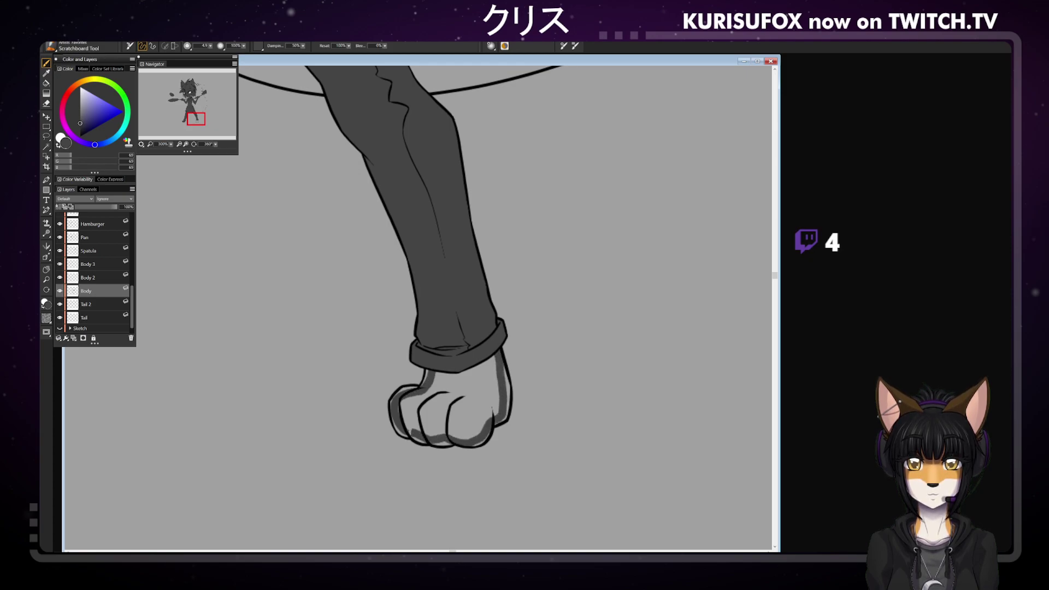
pyautogui.press('k')
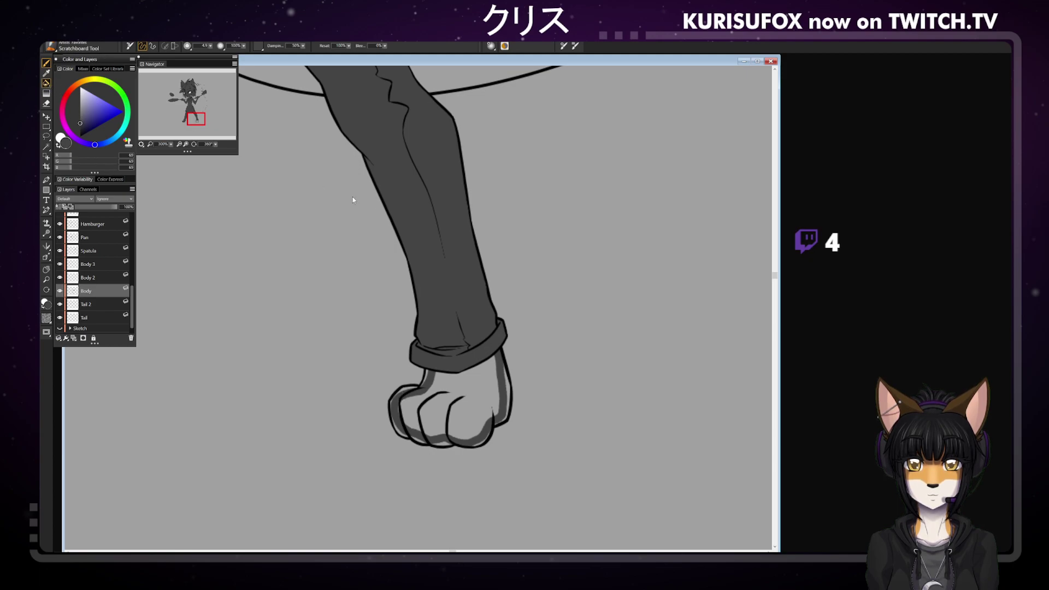
pyautogui.click(480, 375)
pyautogui.press('b')
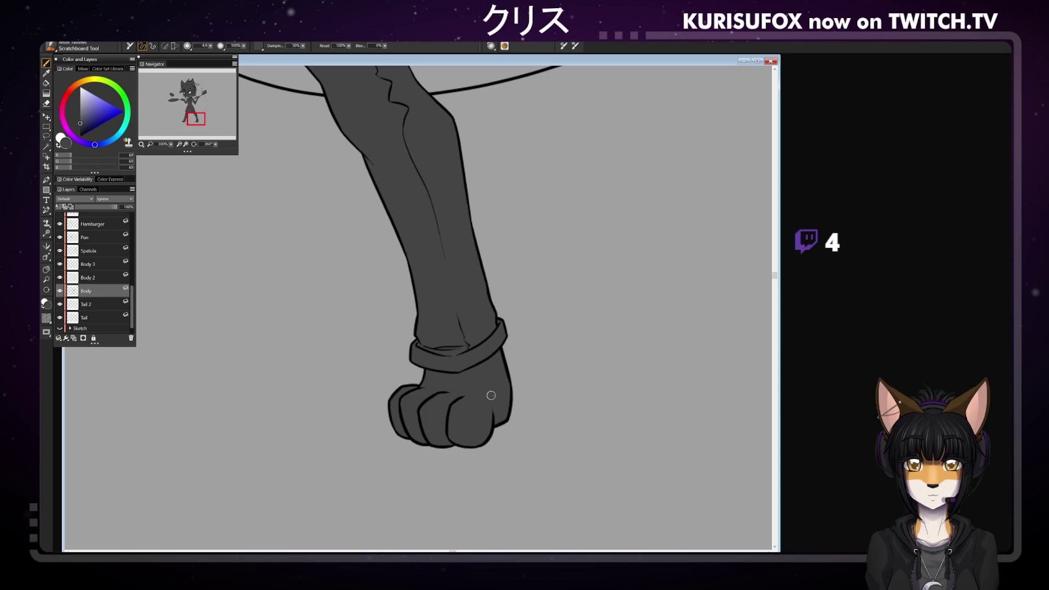
# Make the Tail layer active with the whole character in view
pyautogui.press('g')
pyautogui.moveTo(294, 285)
pyautogui.mouseDown()
pyautogui.moveTo(501, 367)
pyautogui.moveTo(524, 416)
pyautogui.mouseUp()
pyautogui.hotkey('ctrl', '-')
pyautogui.hotkey('ctrl', '-')
pyautogui.moveTo(515, 265); pyautogui.dragTo(456, 444)
pyautogui.hotkey('ctrl', '-')
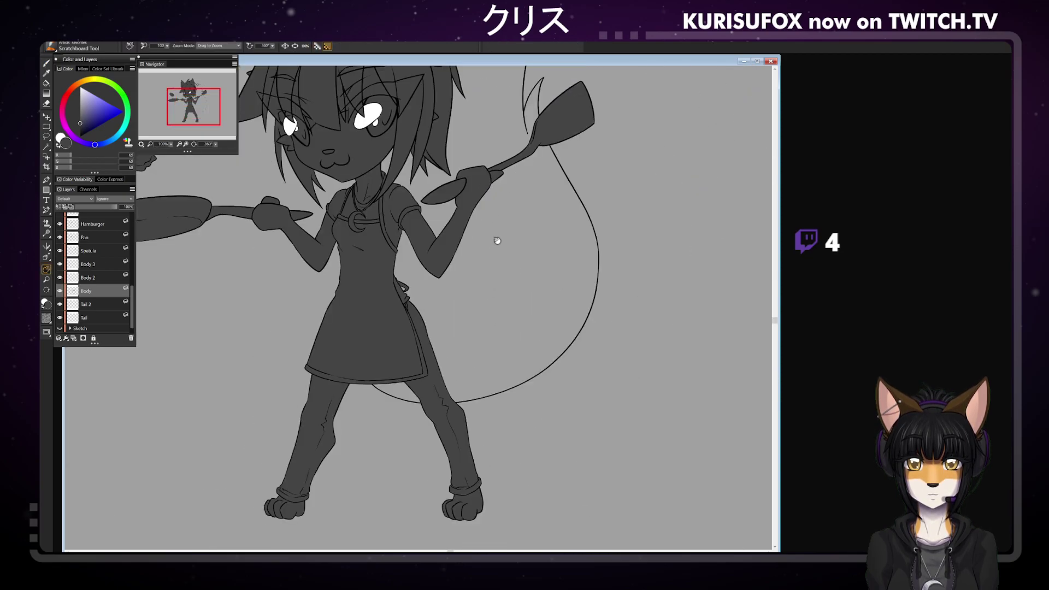
pyautogui.scroll(-2, 497, 240)
pyautogui.moveTo(513, 269)
pyautogui.mouseDown()
pyautogui.moveTo(505, 290)
pyautogui.moveTo(530, 272)
pyautogui.mouseUp()
pyautogui.click(94, 315)
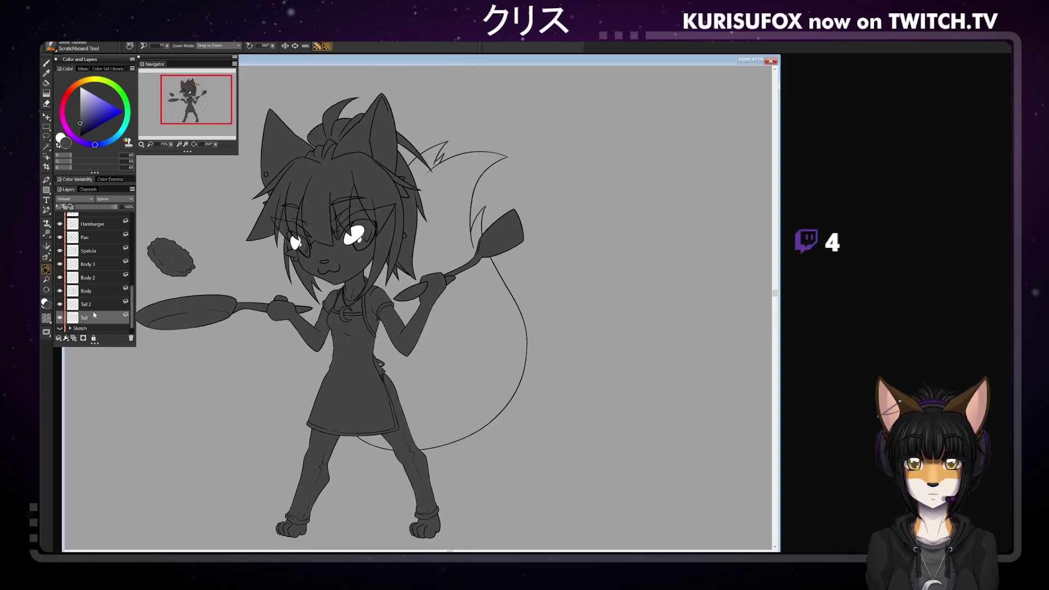
# Trace a dark grey contour inside the tail's outline from its base to the tip and fill the enclosed area
pyautogui.click(47, 62)
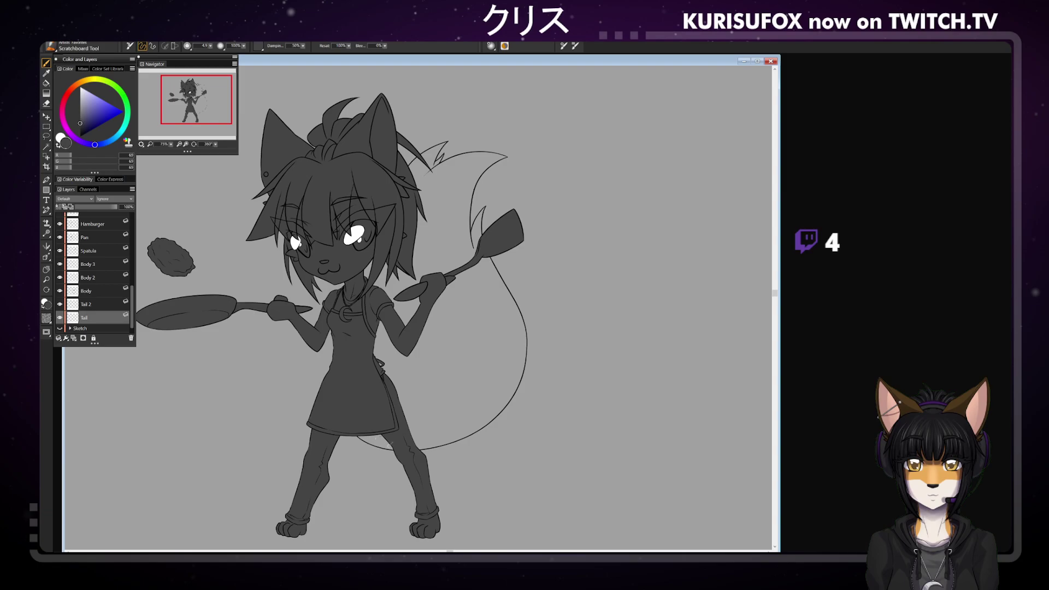
pyautogui.hotkey('ctrl', 'z')
pyautogui.moveTo(369, 437); pyautogui.dragTo(363, 436)
pyautogui.hotkey('ctrl', 'z')
pyautogui.moveTo(447, 169)
pyautogui.mouseDown()
pyautogui.moveTo(487, 156)
pyautogui.moveTo(466, 211)
pyautogui.moveTo(472, 244)
pyautogui.mouseUp()
pyautogui.moveTo(494, 283)
pyautogui.mouseDown()
pyautogui.moveTo(519, 334)
pyautogui.moveTo(513, 381)
pyautogui.moveTo(480, 417)
pyautogui.moveTo(415, 445)
pyautogui.mouseUp()
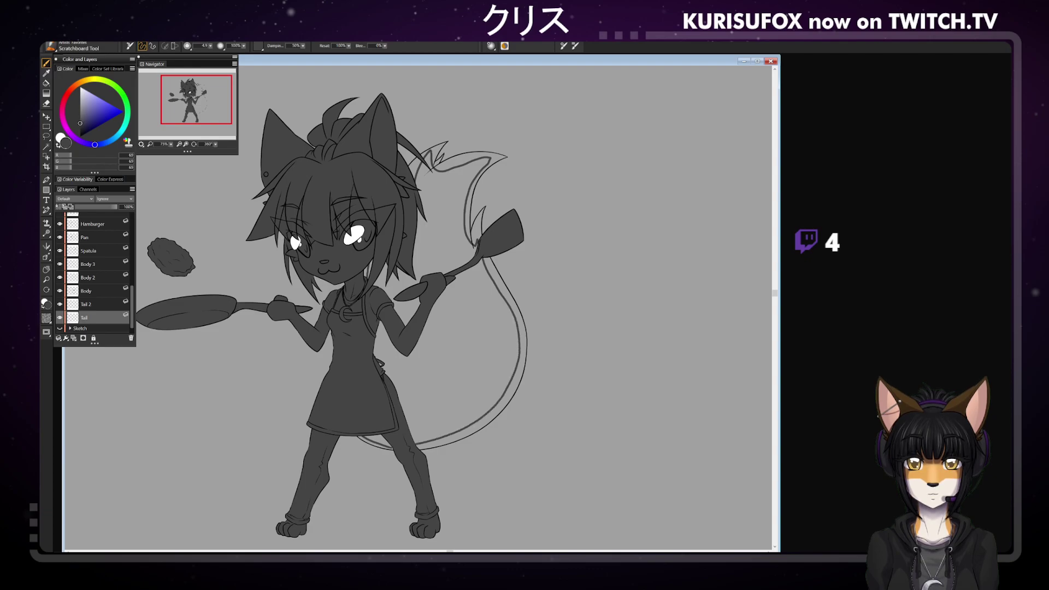
pyautogui.click(46, 83)
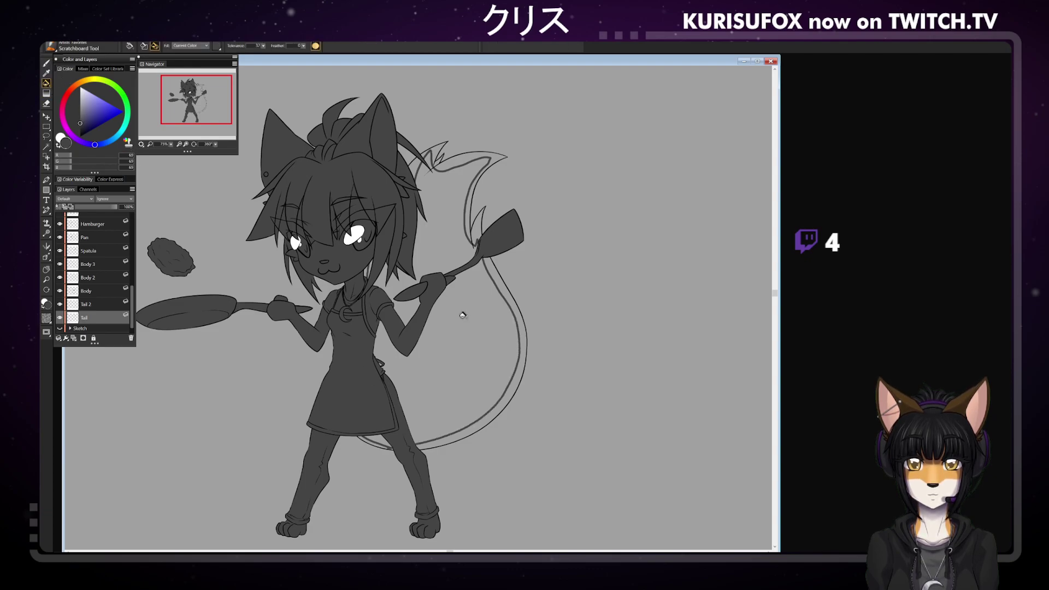
pyautogui.click(464, 315)
# Trace a second dark grey line along the tail's outer curve and fill the strip between it and the base colour
pyautogui.press('b')
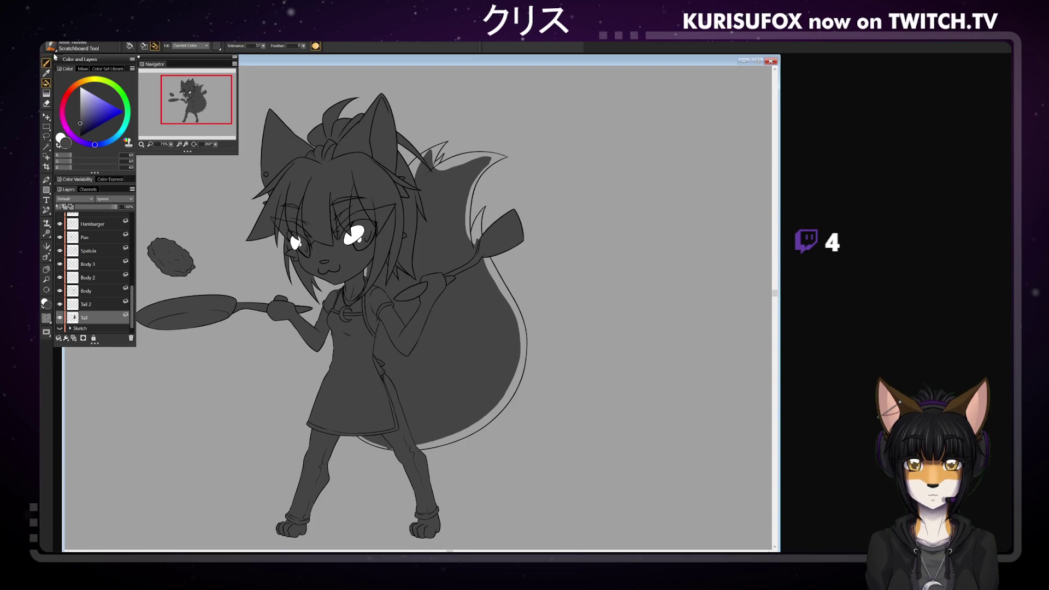
pyautogui.moveTo(484, 257); pyautogui.dragTo(509, 299)
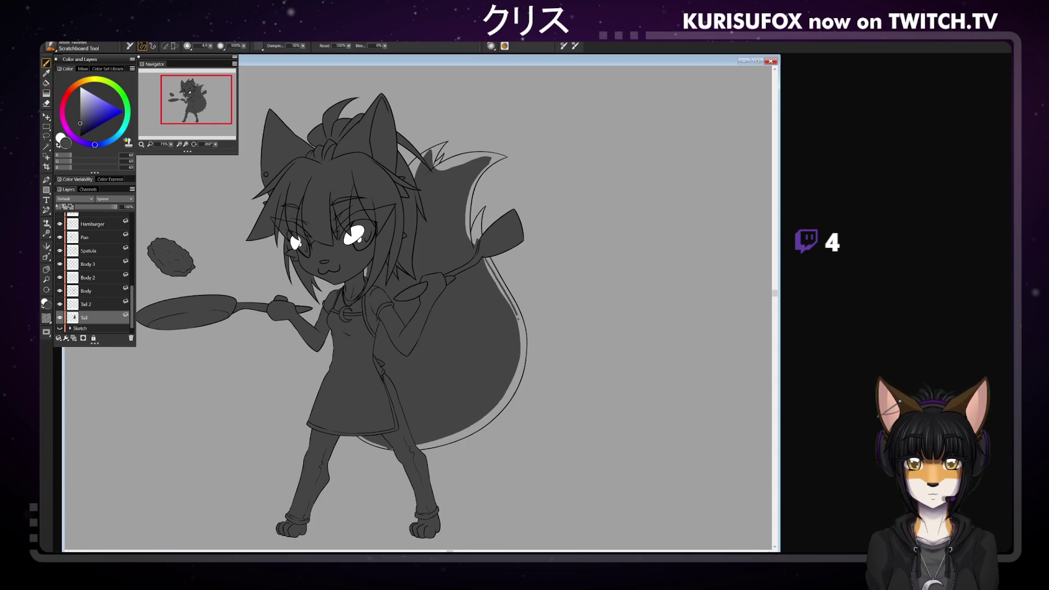
pyautogui.moveTo(523, 349)
pyautogui.mouseDown()
pyautogui.moveTo(519, 375)
pyautogui.moveTo(456, 440)
pyautogui.moveTo(418, 445)
pyautogui.mouseUp()
pyautogui.click(46, 83)
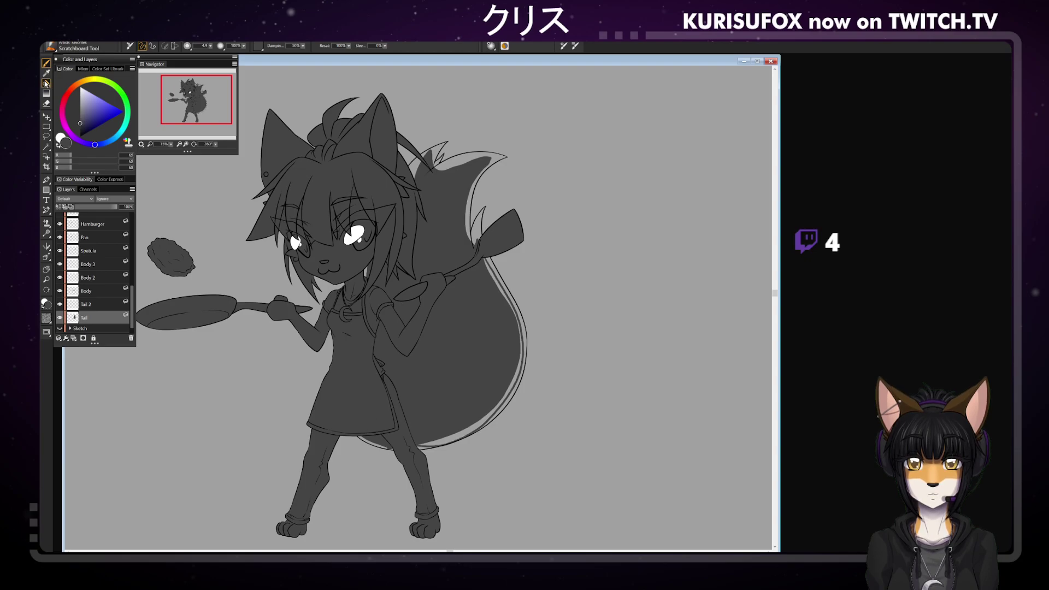
pyautogui.click(449, 433)
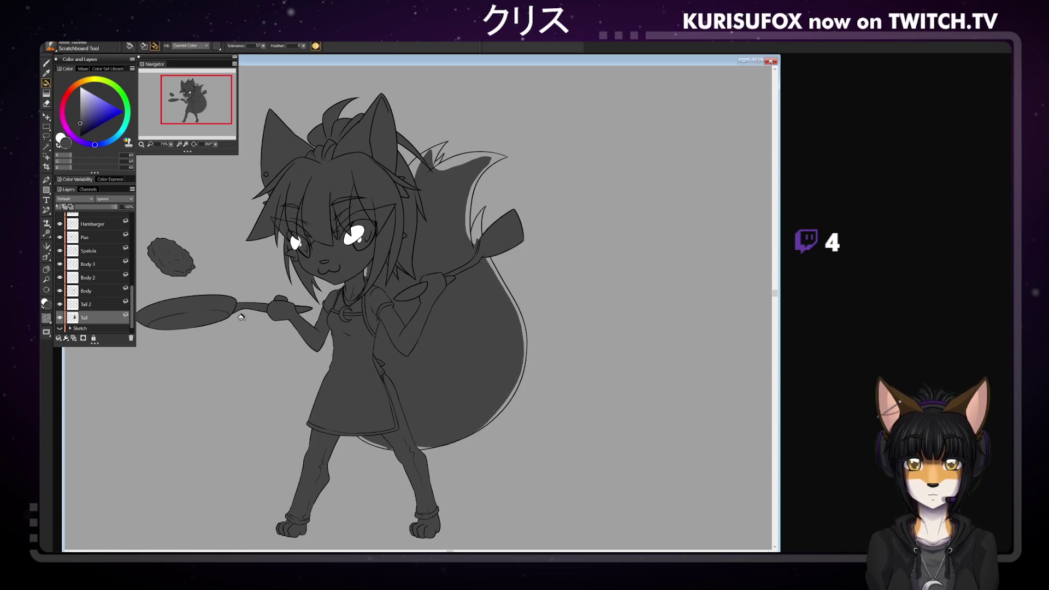
# Paint the gaps along the tail's lower edge, below the apron and beside the leg, dark grey
pyautogui.click(46, 269)
pyautogui.moveTo(547, 408); pyautogui.dragTo(533, 292)
pyautogui.hotkey('ctrl', '+')
pyautogui.hotkey('ctrl', '+')
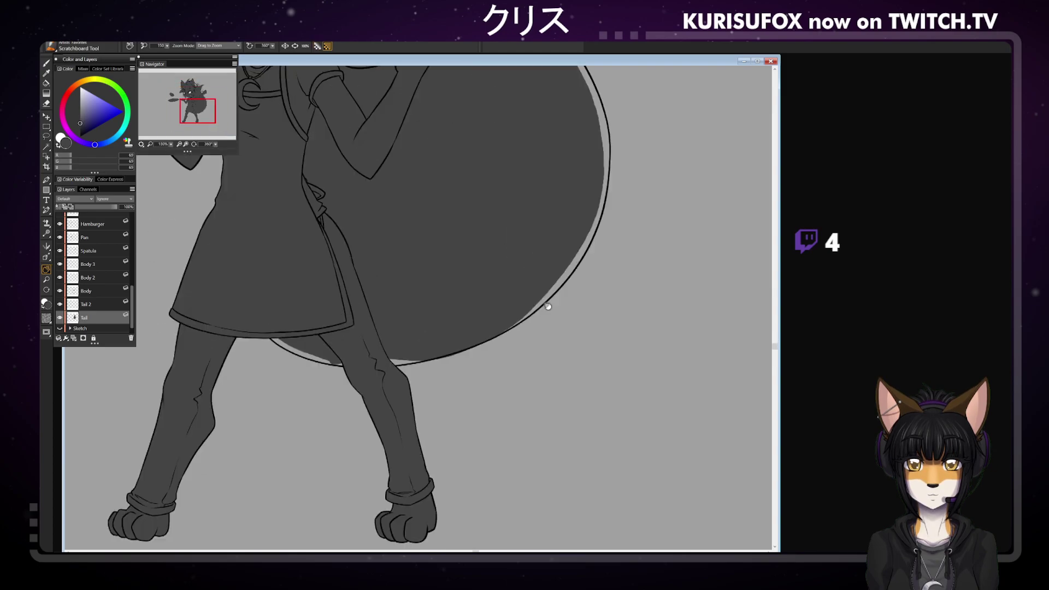
pyautogui.press('n')
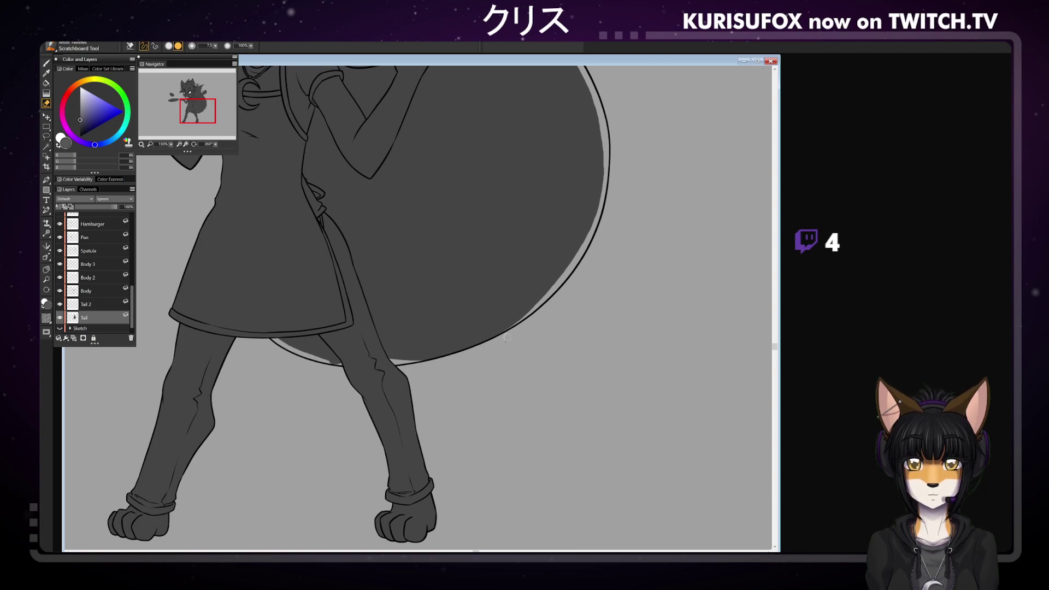
pyautogui.press('b')
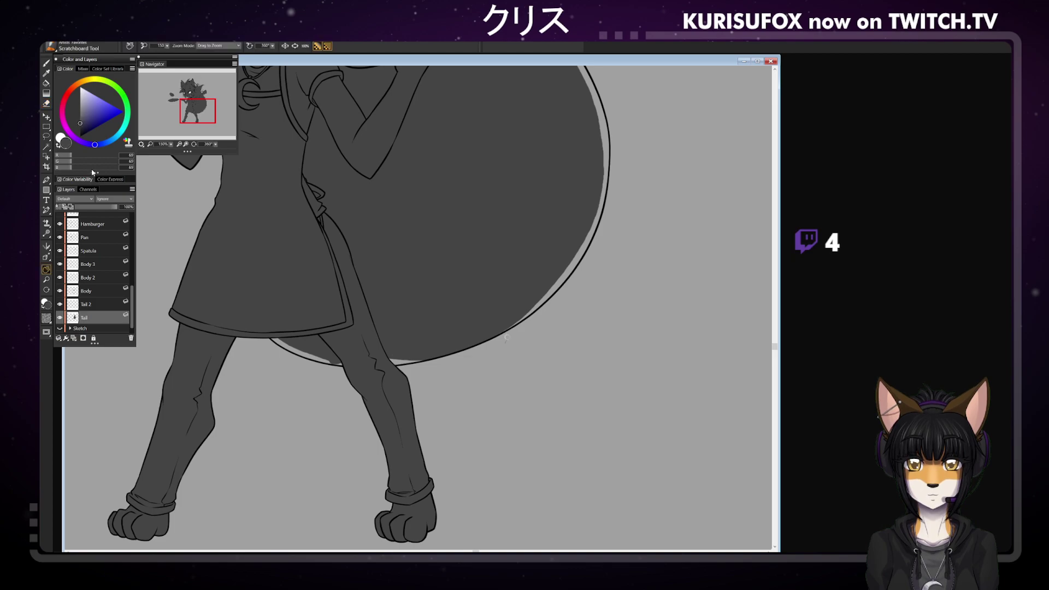
pyautogui.moveTo(274, 338); pyautogui.dragTo(317, 358)
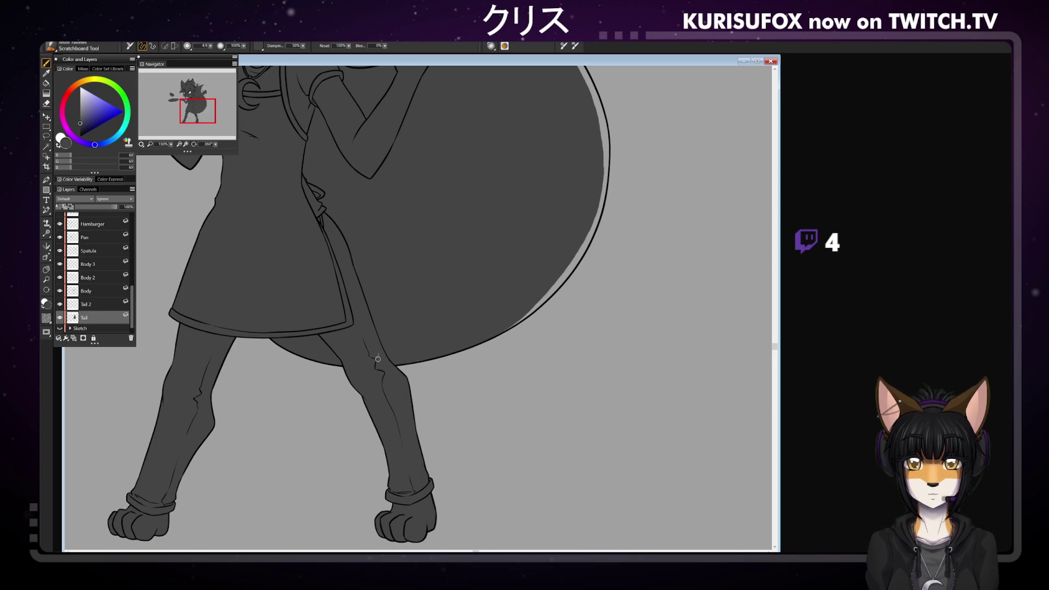
# Paint the gap in the tail beside the hair and the small fur tuft at its top dark grey
pyautogui.click(46, 269)
pyautogui.moveTo(325, 204); pyautogui.dragTo(328, 369)
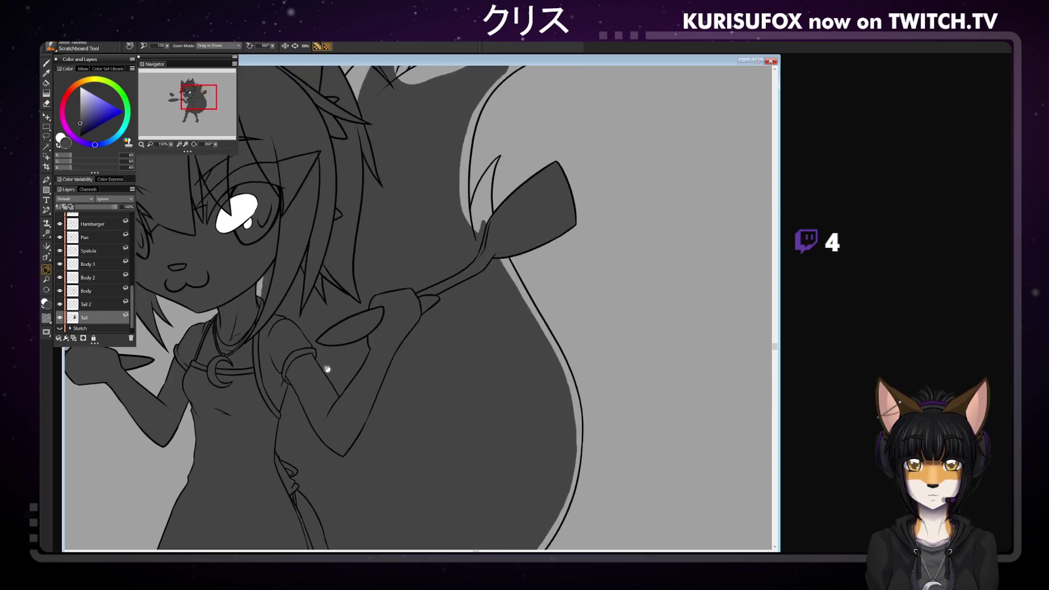
pyautogui.press('b')
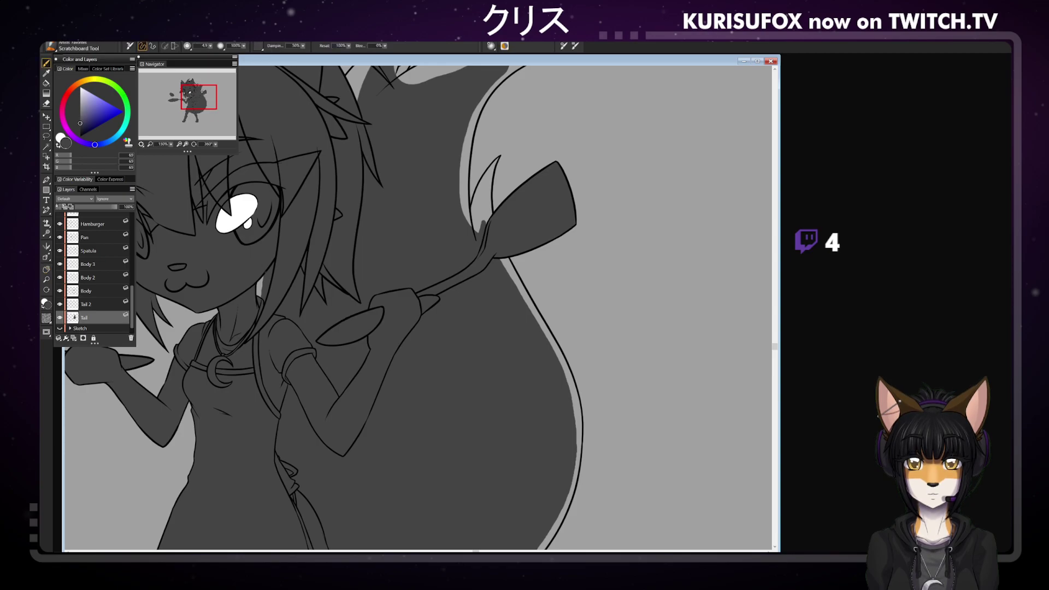
pyautogui.moveTo(258, 280); pyautogui.dragTo(258, 296)
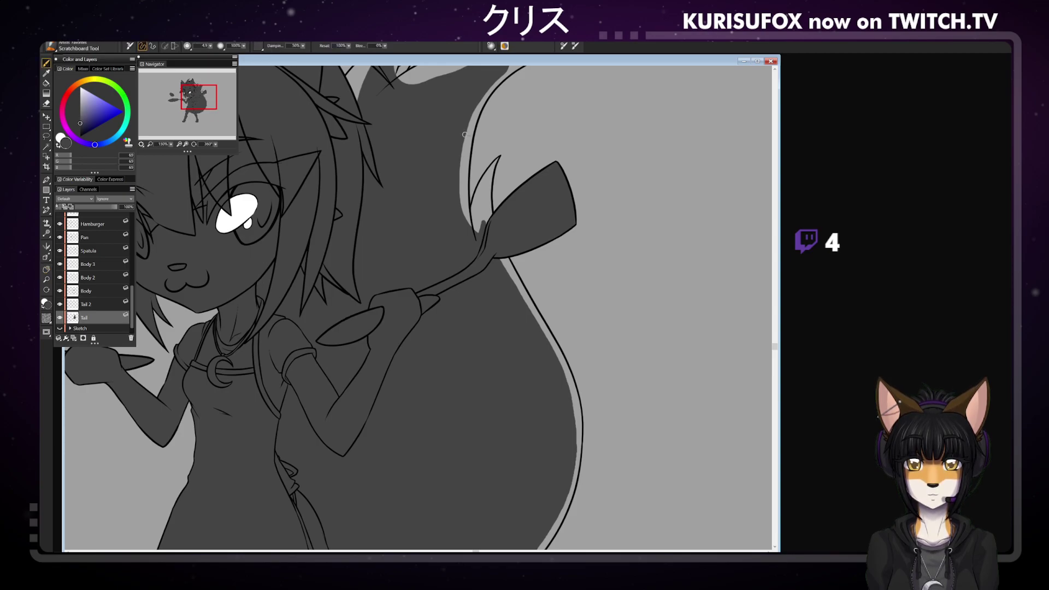
pyautogui.press('space')
pyautogui.moveTo(343, 210); pyautogui.dragTo(332, 240)
pyautogui.moveTo(338, 186); pyautogui.dragTo(320, 292)
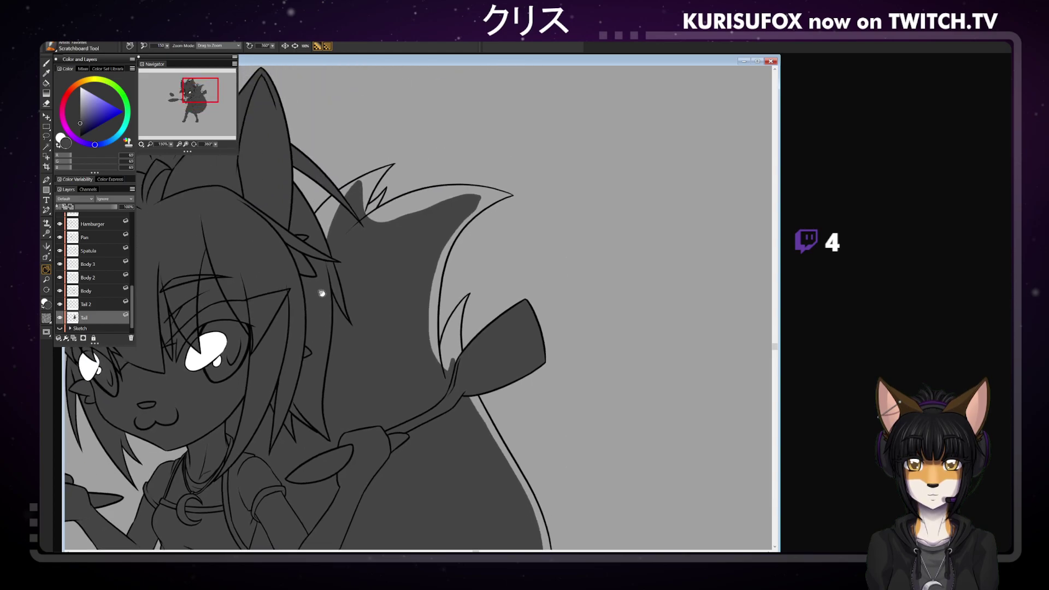
pyautogui.moveTo(343, 197)
pyautogui.mouseDown()
pyautogui.moveTo(315, 216)
pyautogui.moveTo(328, 235)
pyautogui.mouseUp()
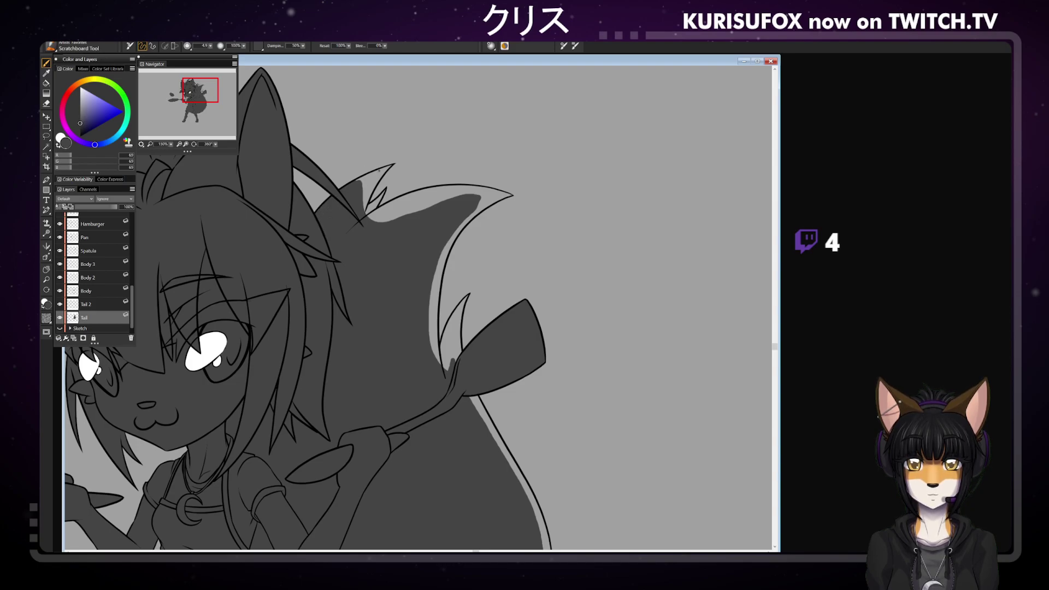
pyautogui.moveTo(378, 171)
pyautogui.mouseDown()
pyautogui.moveTo(363, 180)
pyautogui.moveTo(376, 183)
pyautogui.moveTo(365, 200)
pyautogui.moveTo(365, 187)
pyautogui.mouseUp()
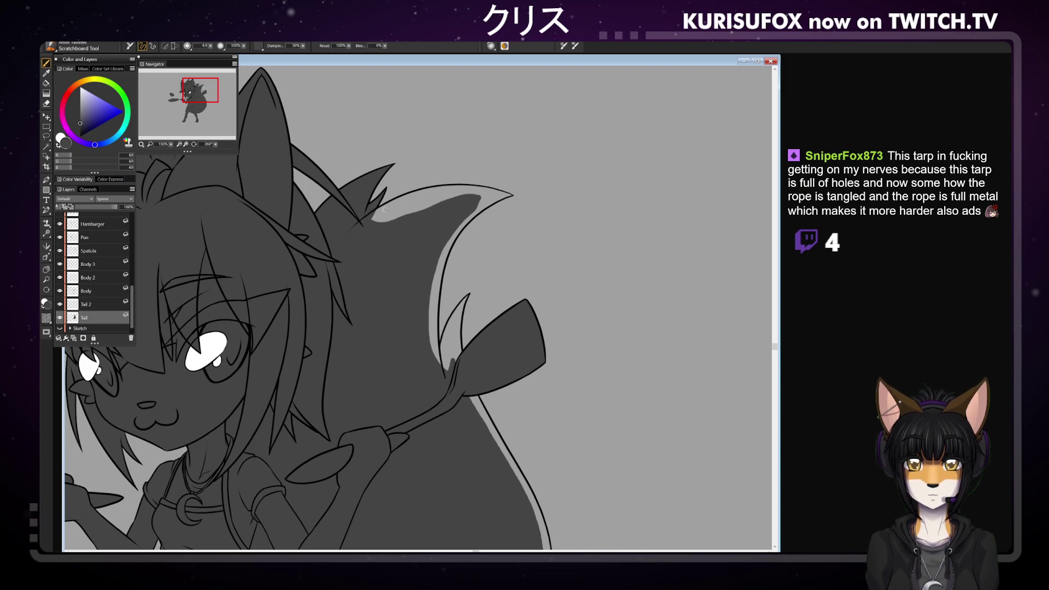
# Paint the tail's inner curve, the fur tuft beside the spatula and the edge just below the spatula dark grey
pyautogui.moveTo(447, 244); pyautogui.dragTo(434, 287)
pyautogui.moveTo(443, 260)
pyautogui.mouseDown()
pyautogui.moveTo(437, 357)
pyautogui.moveTo(431, 291)
pyautogui.mouseUp()
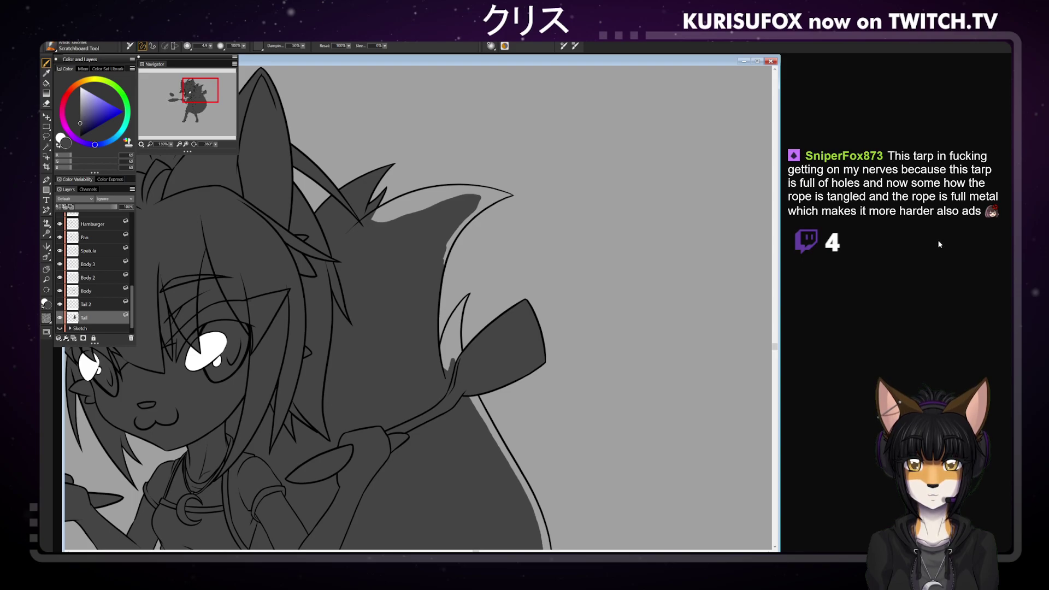
pyautogui.moveTo(450, 324)
pyautogui.mouseDown()
pyautogui.moveTo(445, 369)
pyautogui.moveTo(451, 332)
pyautogui.moveTo(455, 357)
pyautogui.moveTo(458, 338)
pyautogui.moveTo(449, 325)
pyautogui.mouseUp()
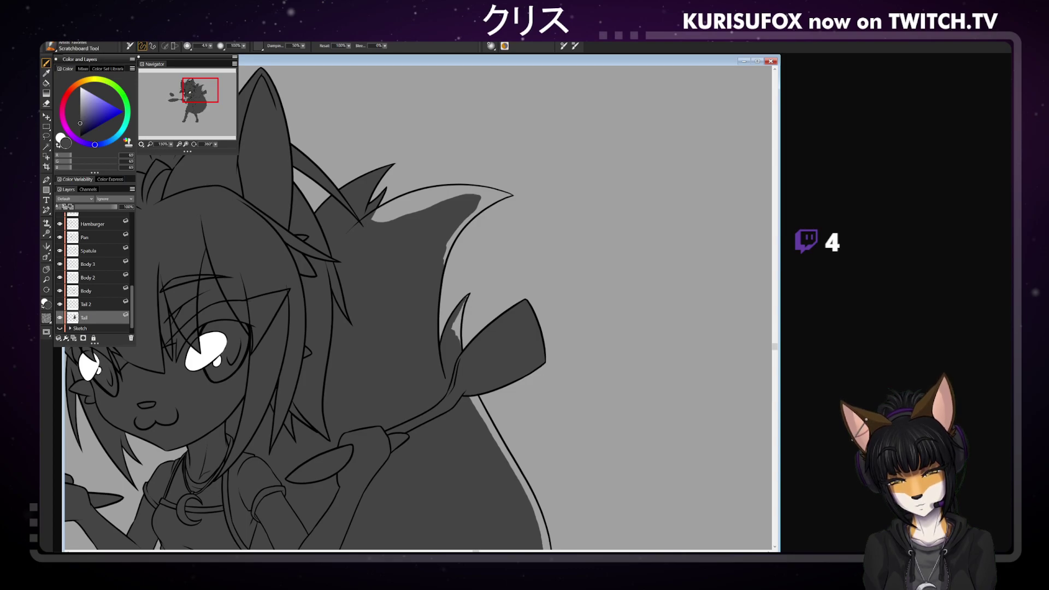
pyautogui.moveTo(460, 310); pyautogui.dragTo(456, 339)
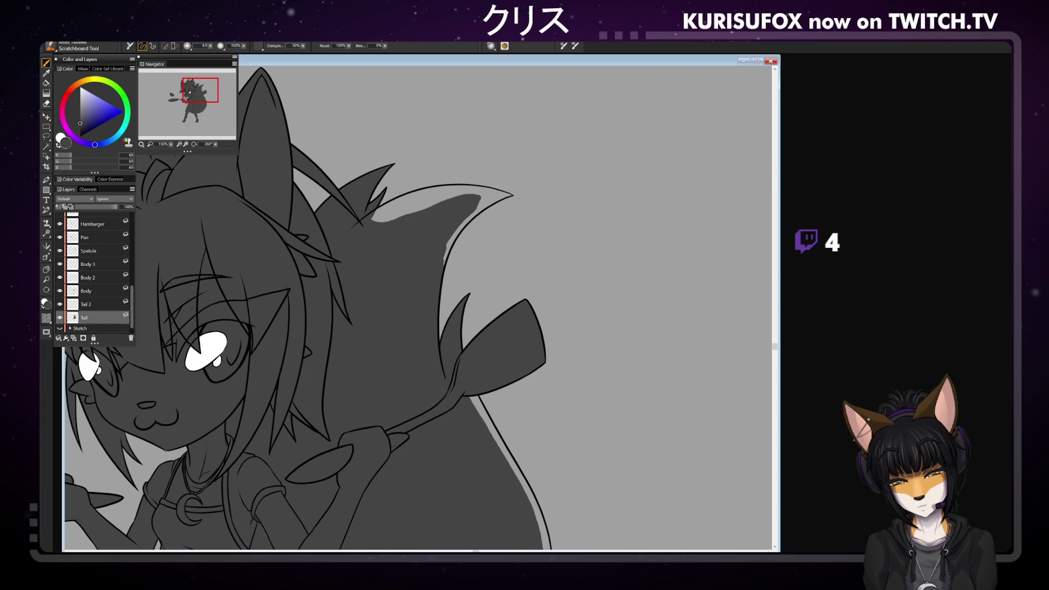
pyautogui.moveTo(462, 393); pyautogui.dragTo(494, 430)
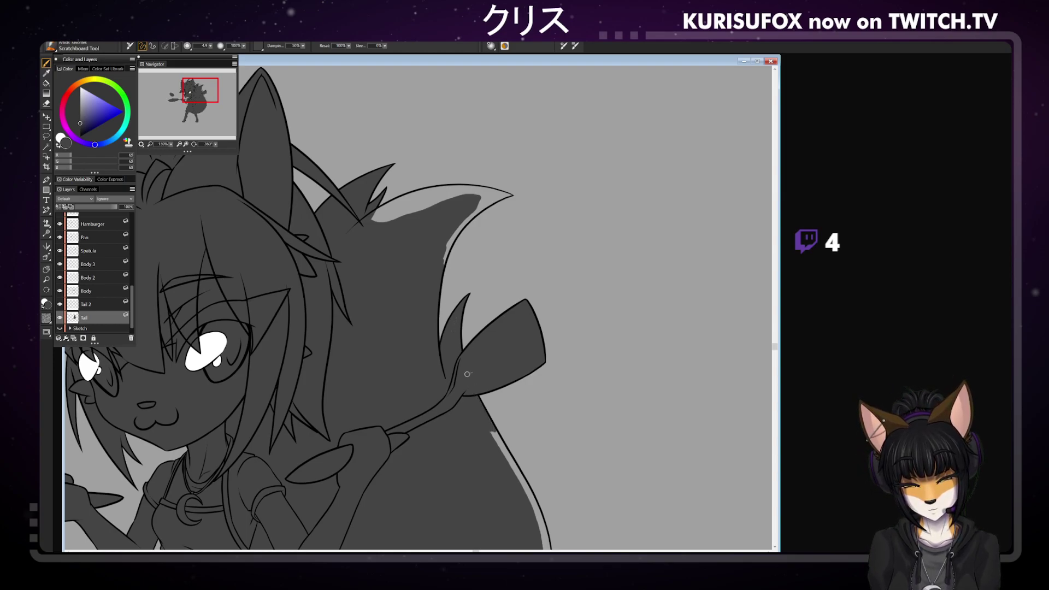
# Enlarge the brush and fill the tail tip dark grey along both edges up to its point
pyautogui.moveTo(210, 45); pyautogui.dragTo(215, 45)
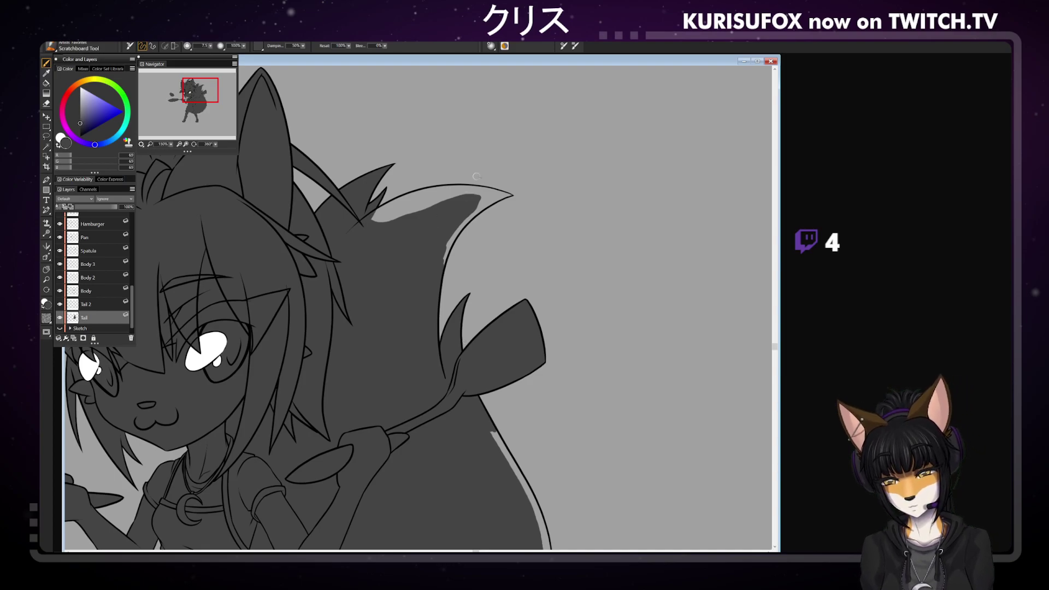
pyautogui.moveTo(484, 204); pyautogui.dragTo(445, 255)
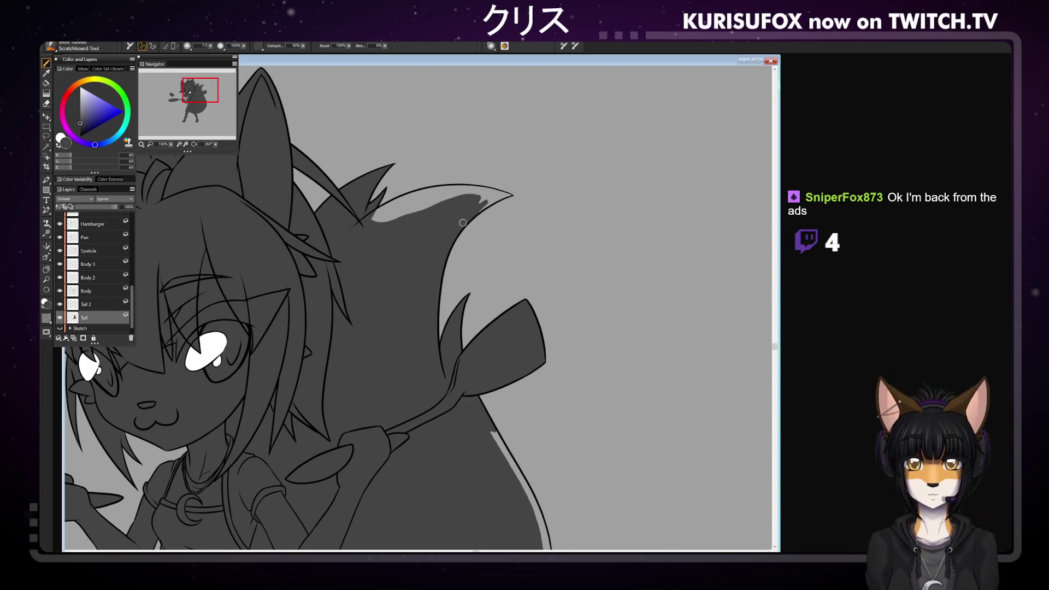
pyautogui.moveTo(377, 220)
pyautogui.mouseDown()
pyautogui.moveTo(405, 201)
pyautogui.moveTo(423, 207)
pyautogui.moveTo(398, 201)
pyautogui.moveTo(465, 189)
pyautogui.mouseUp()
pyautogui.moveTo(427, 202)
pyautogui.mouseDown()
pyautogui.moveTo(462, 193)
pyautogui.moveTo(429, 202)
pyautogui.mouseUp()
pyautogui.moveTo(407, 205)
pyautogui.mouseDown()
pyautogui.moveTo(477, 188)
pyautogui.moveTo(481, 196)
pyautogui.mouseUp()
pyautogui.moveTo(214, 143); pyautogui.dragTo(200, 144)
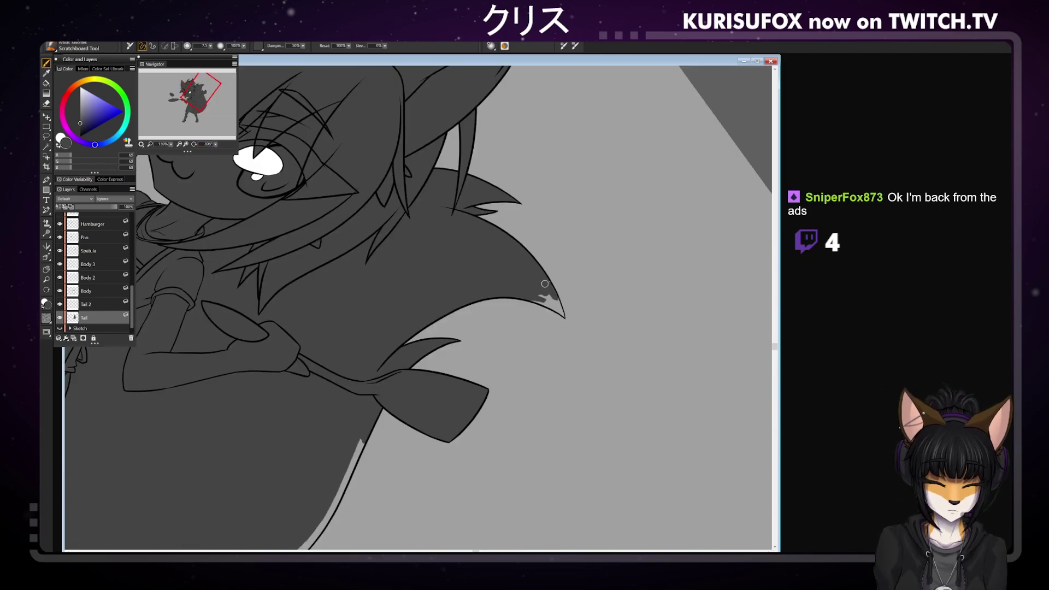
pyautogui.moveTo(523, 295)
pyautogui.mouseDown()
pyautogui.moveTo(547, 303)
pyautogui.moveTo(548, 281)
pyautogui.moveTo(558, 302)
pyautogui.mouseUp()
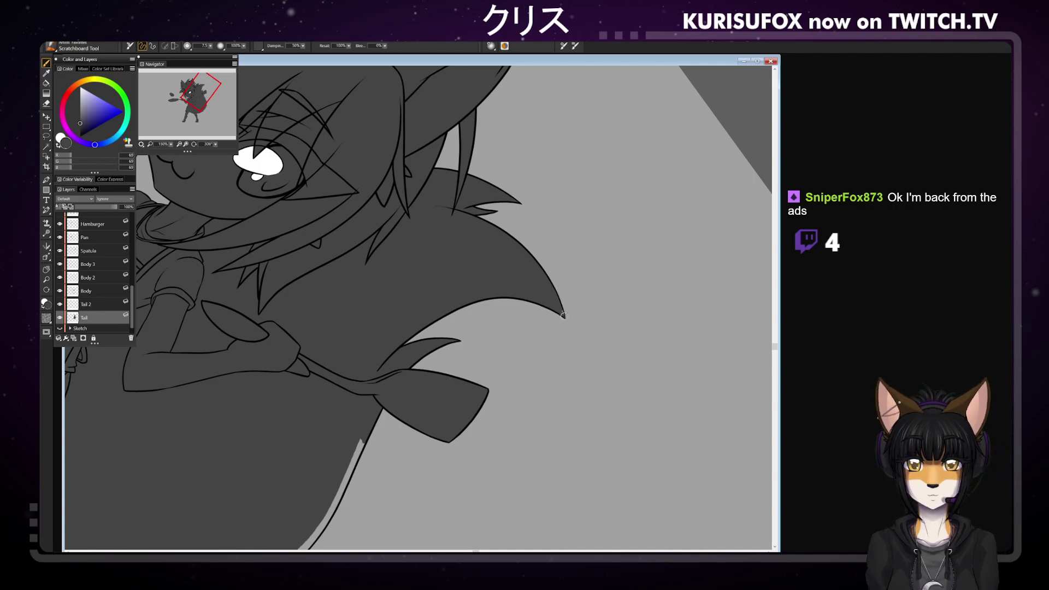
# Paint the light strip along the tail's outer edge dark grey, from below the spatula to past the widest point
pyautogui.hotkey('ctrl', '+')
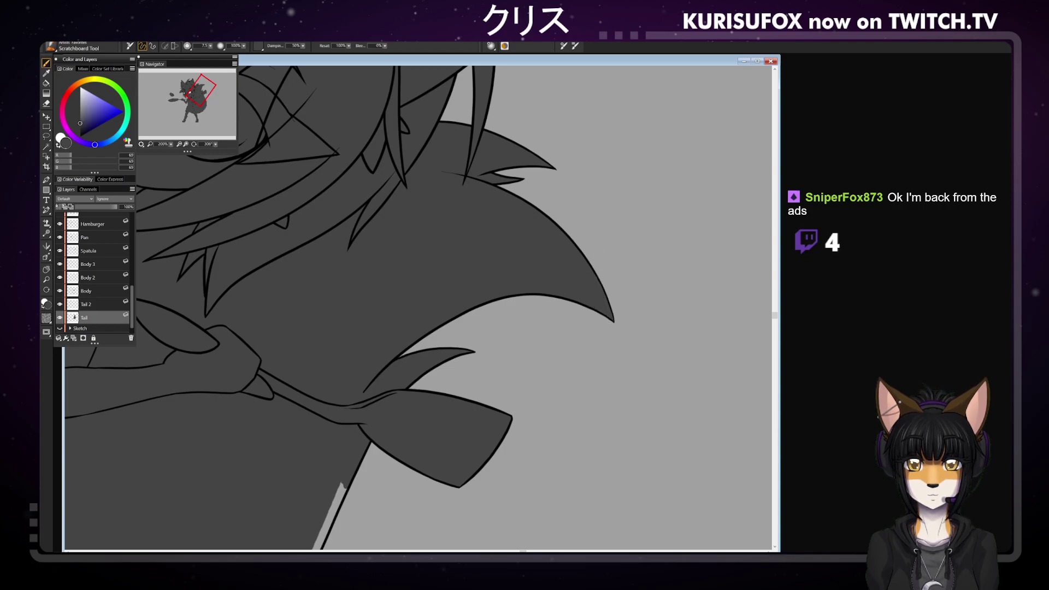
pyautogui.click(46, 269)
pyautogui.moveTo(421, 436); pyautogui.dragTo(457, 262)
pyautogui.moveTo(465, 431); pyautogui.dragTo(485, 353)
pyautogui.moveTo(421, 369); pyautogui.dragTo(497, 330)
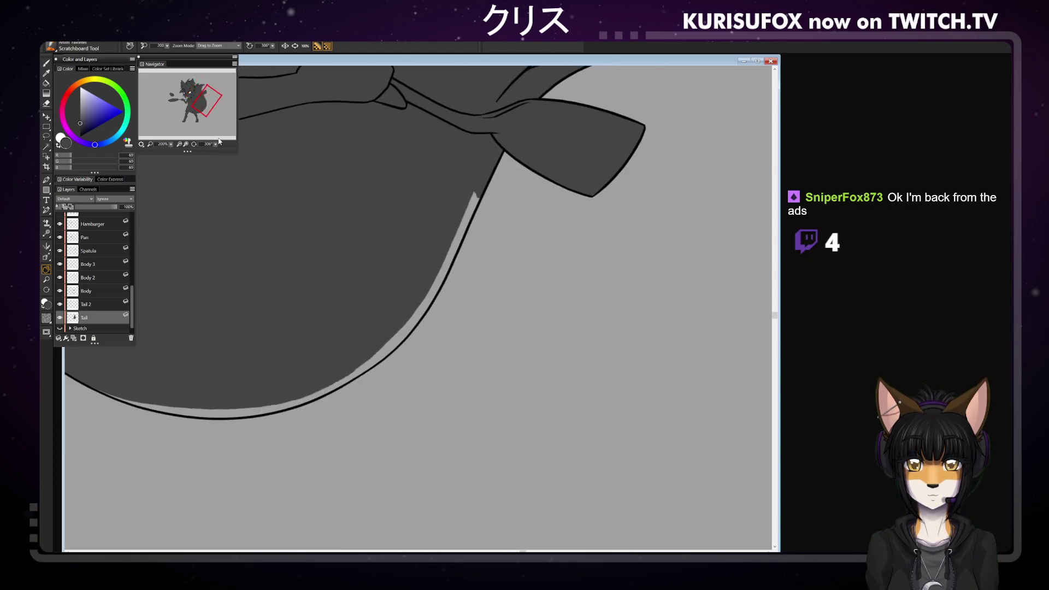
pyautogui.moveTo(216, 143); pyautogui.dragTo(257, 143)
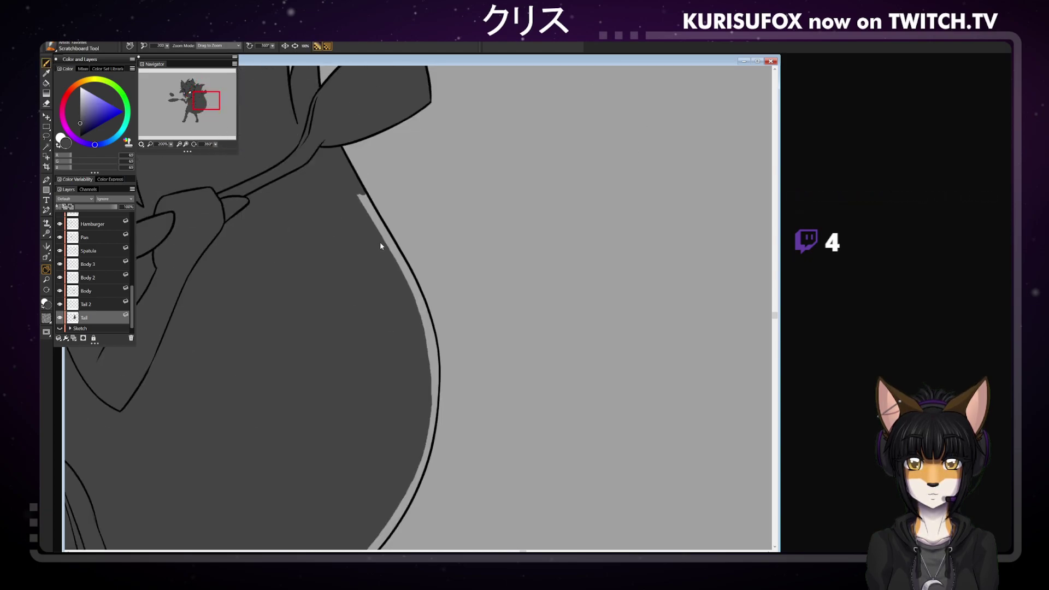
pyautogui.press('b')
pyautogui.moveTo(360, 198); pyautogui.dragTo(402, 270)
pyautogui.moveTo(378, 225)
pyautogui.mouseDown()
pyautogui.moveTo(429, 322)
pyautogui.moveTo(436, 397)
pyautogui.mouseUp()
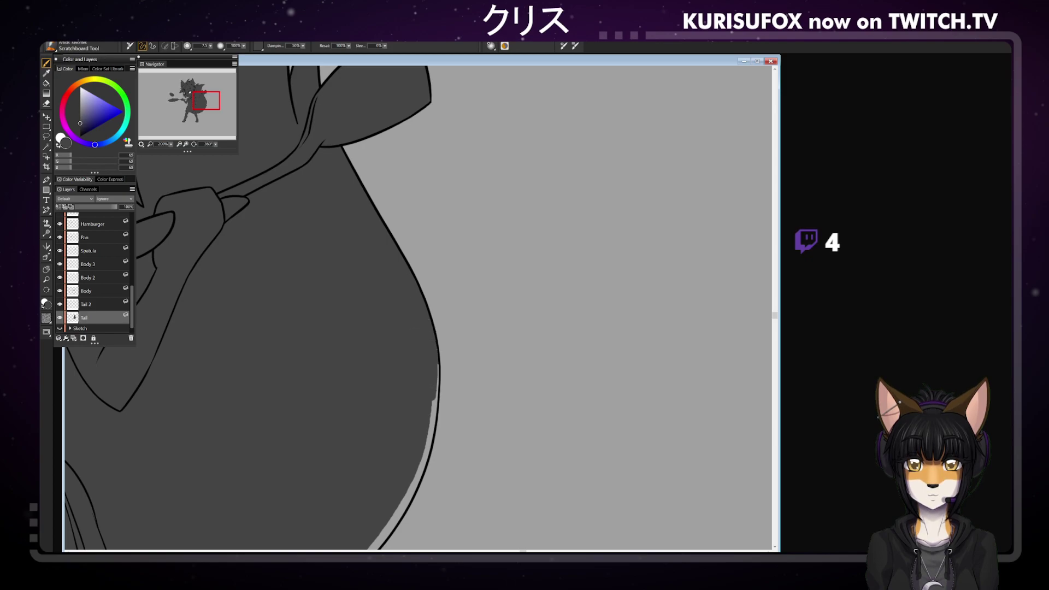
pyautogui.moveTo(435, 352); pyautogui.dragTo(424, 454)
pyautogui.moveTo(429, 415); pyautogui.dragTo(420, 455)
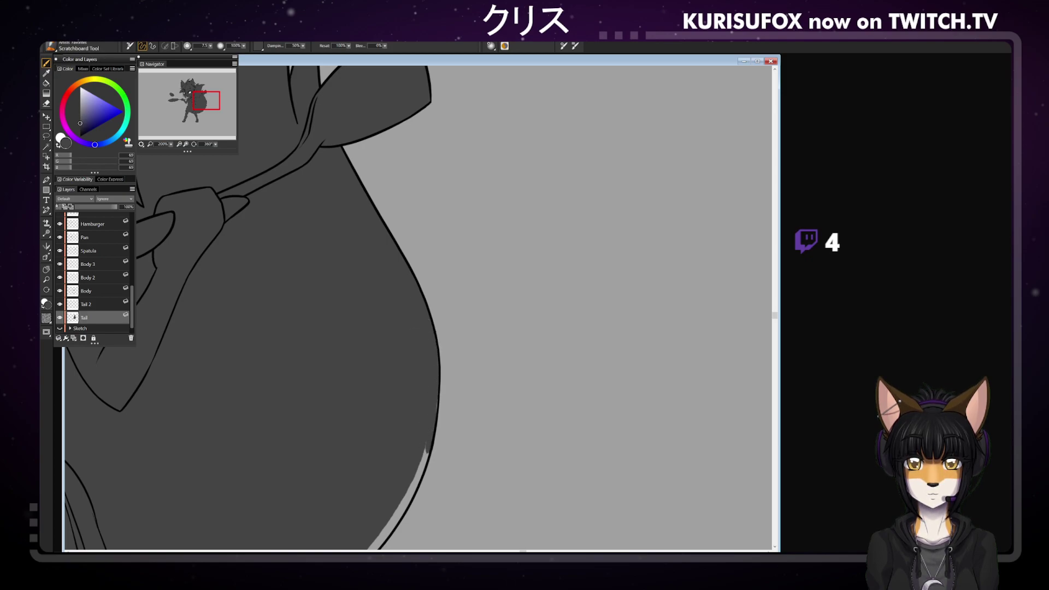
# Rotate the canvas to paint the remaining strip along the tail's lower outer curve dark grey, and restore the upright view
pyautogui.click(48, 269)
pyautogui.moveTo(432, 412); pyautogui.dragTo(533, 221)
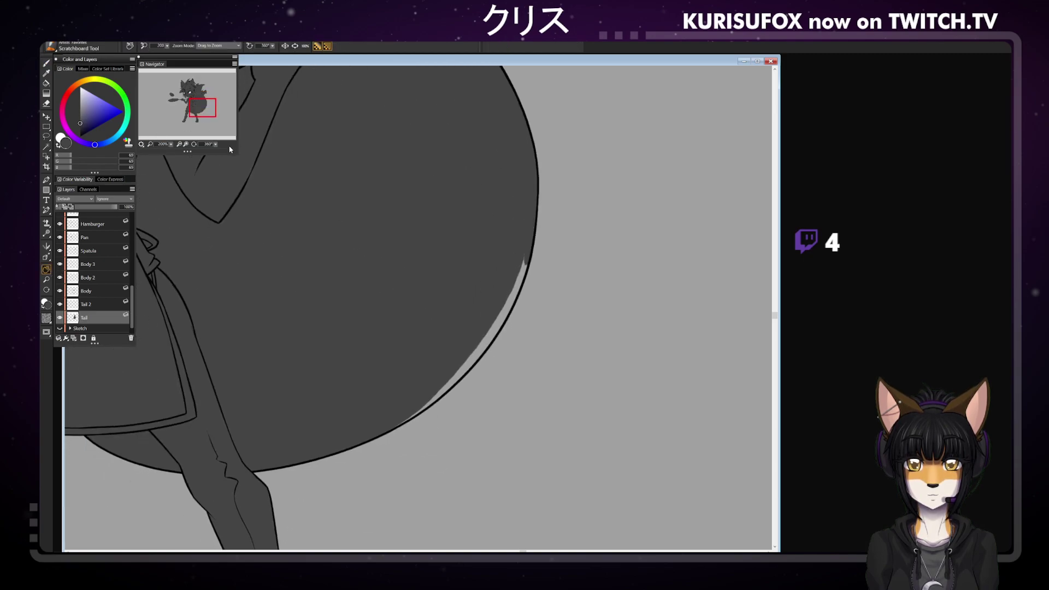
pyautogui.moveTo(212, 112); pyautogui.dragTo(192, 128)
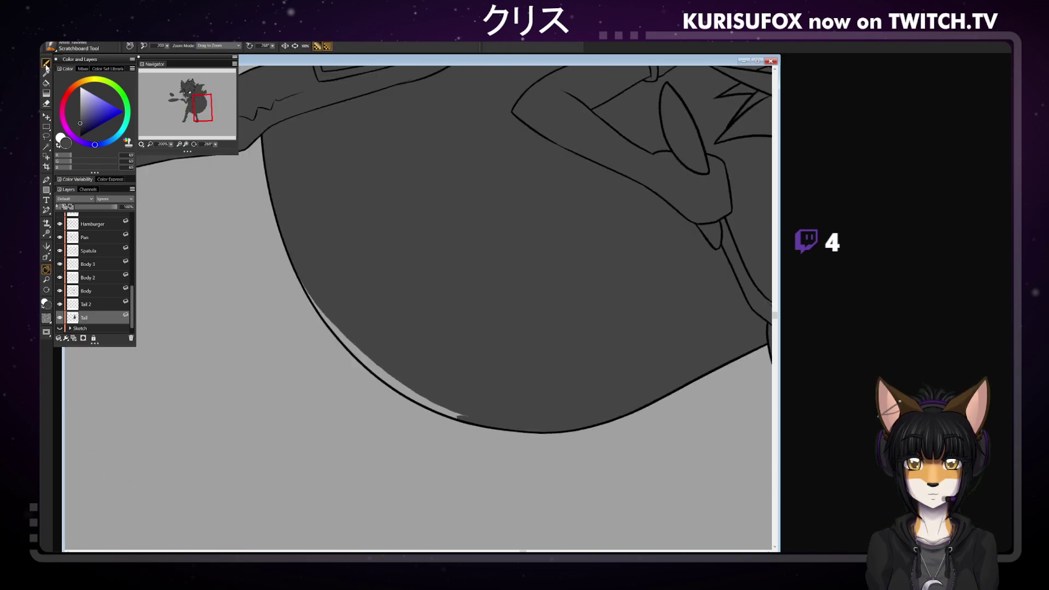
pyautogui.moveTo(306, 282)
pyautogui.mouseDown()
pyautogui.moveTo(367, 363)
pyautogui.moveTo(439, 409)
pyautogui.mouseUp()
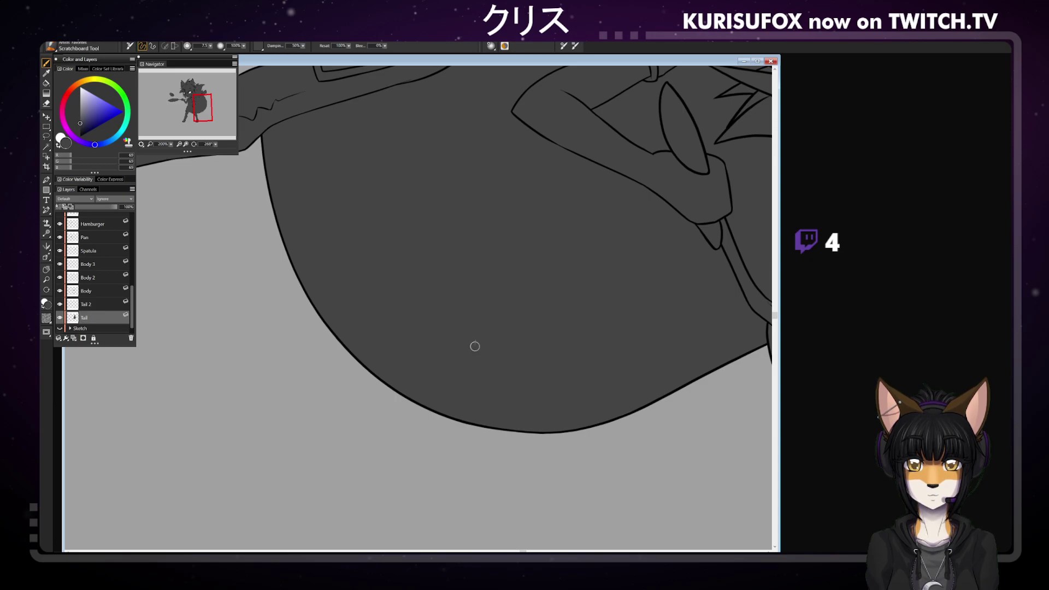
pyautogui.moveTo(212, 144); pyautogui.dragTo(470, 143)
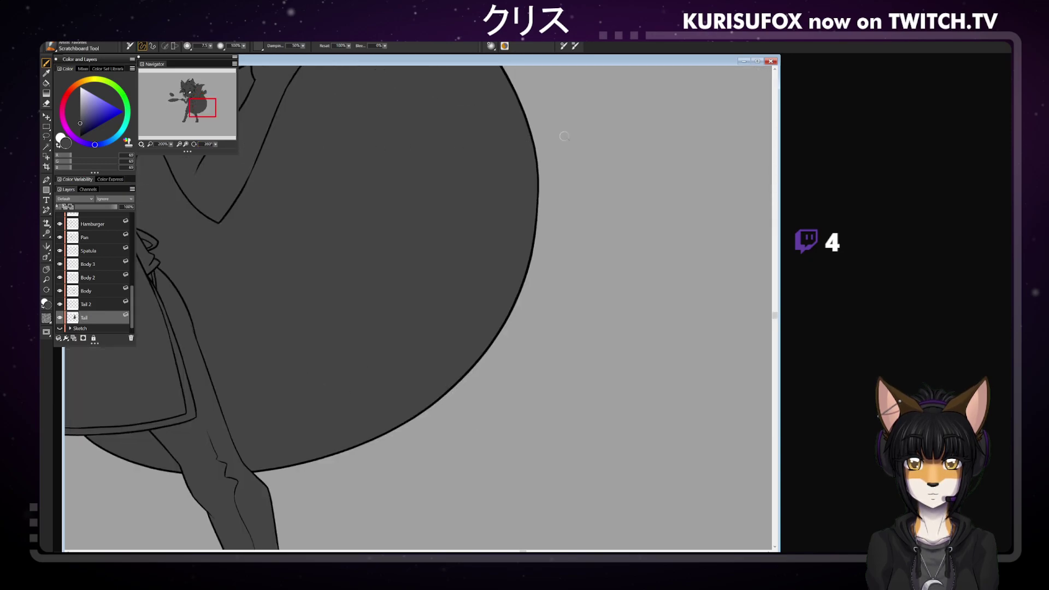
# Place the Dab - Sticker.png image as a colour reference in the empty area beside the character's tail and save the drawing
pyautogui.hotkey('ctrl', '-')
pyautogui.hotkey('ctrl', '-')
pyautogui.hotkey('ctrl', '-')
pyautogui.hotkey('ctrl', '-')
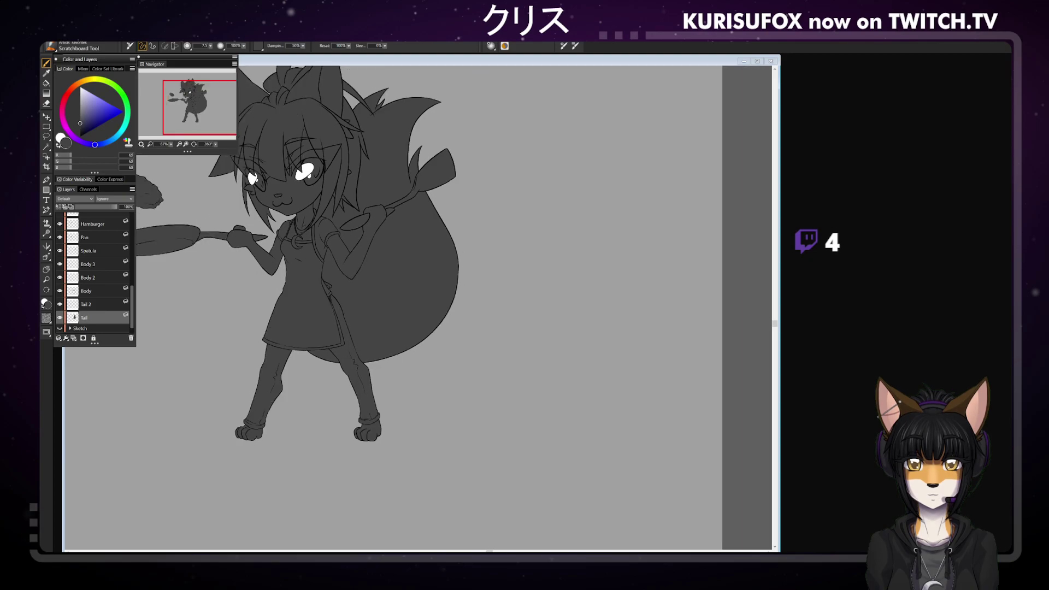
pyautogui.hotkey('ctrl', '-')
pyautogui.click(46, 270)
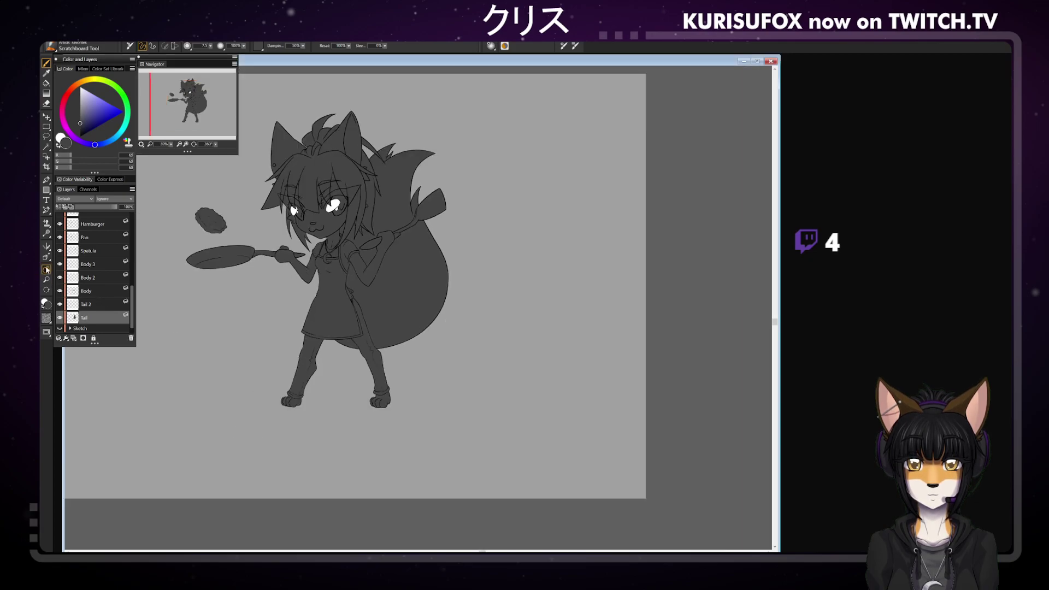
pyautogui.moveTo(469, 203); pyautogui.dragTo(565, 258)
pyautogui.hotkey('ctrl', '+')
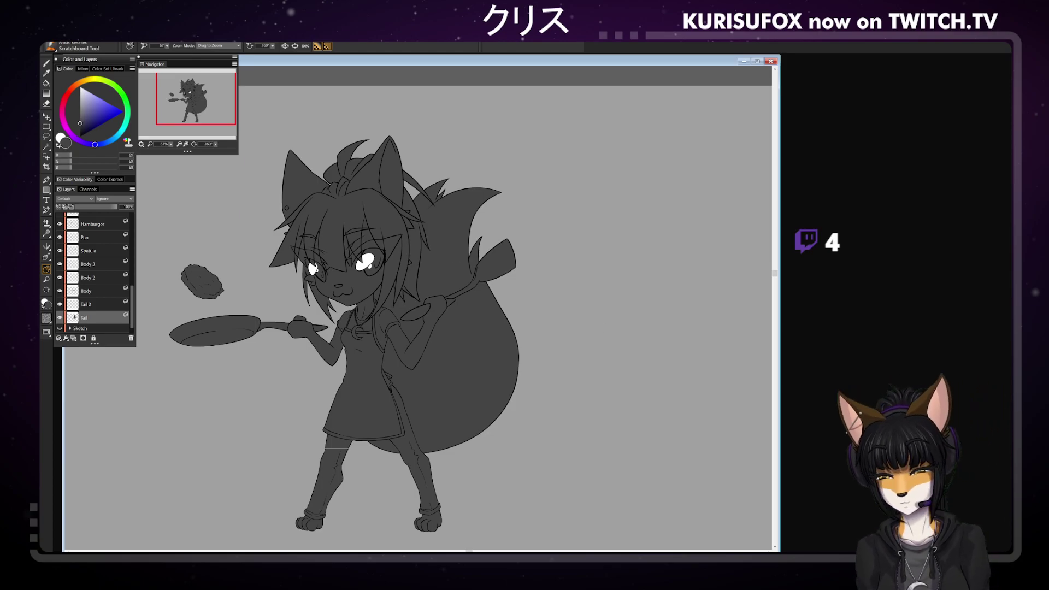
pyautogui.click(89, 75)
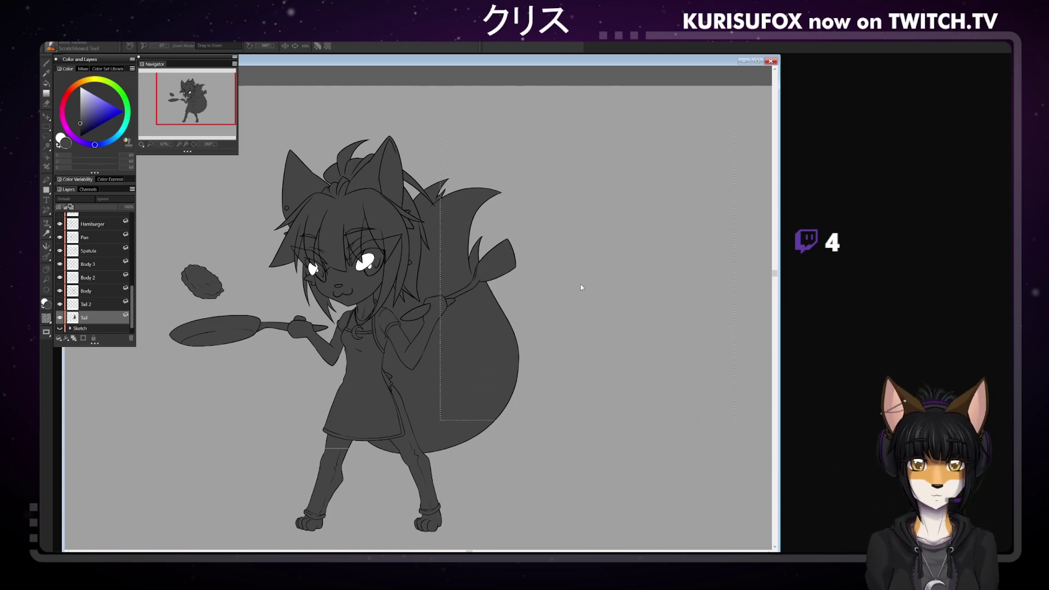
pyautogui.press('[')
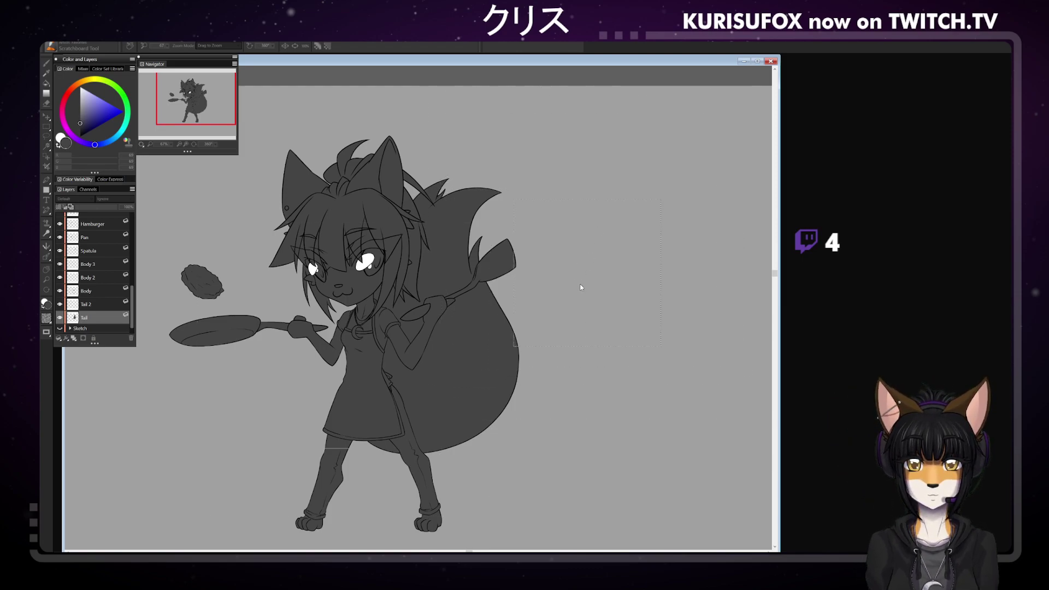
pyautogui.moveTo(580, 284); pyautogui.dragTo(614, 226)
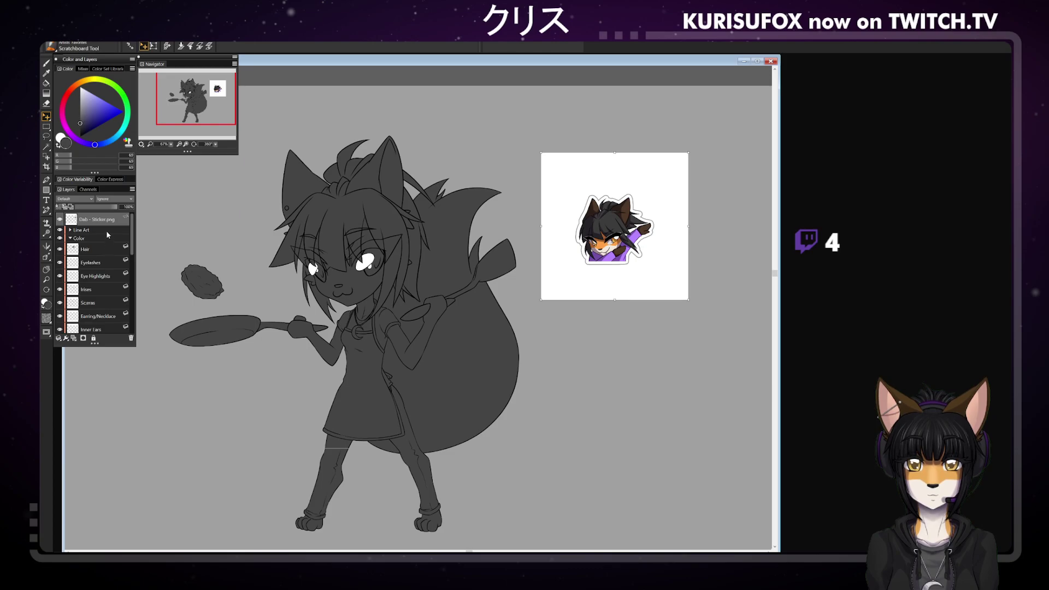
pyautogui.click(47, 64)
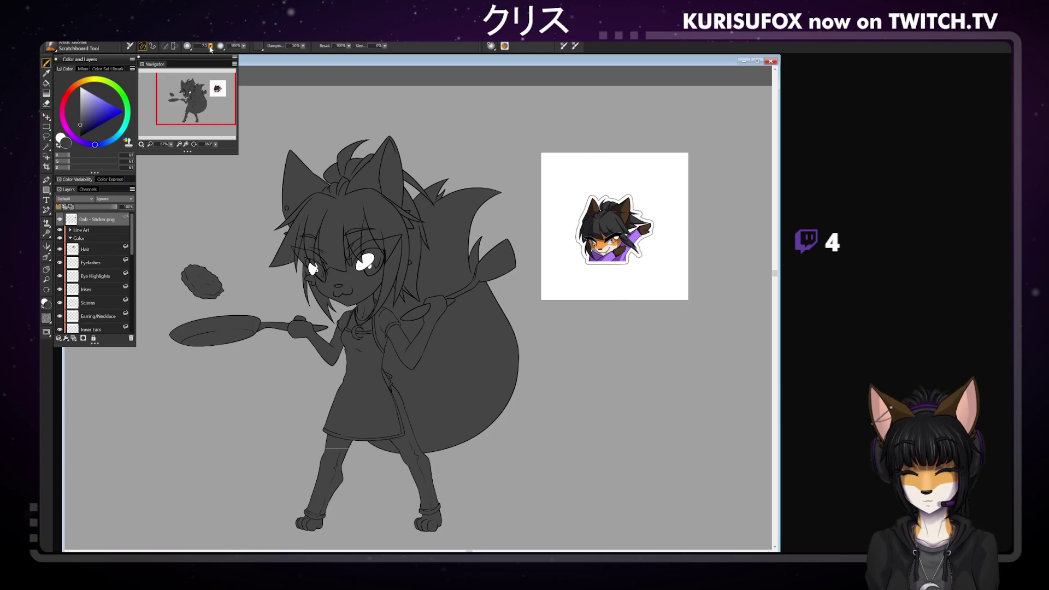
pyautogui.hotkey('ctrl', 's')
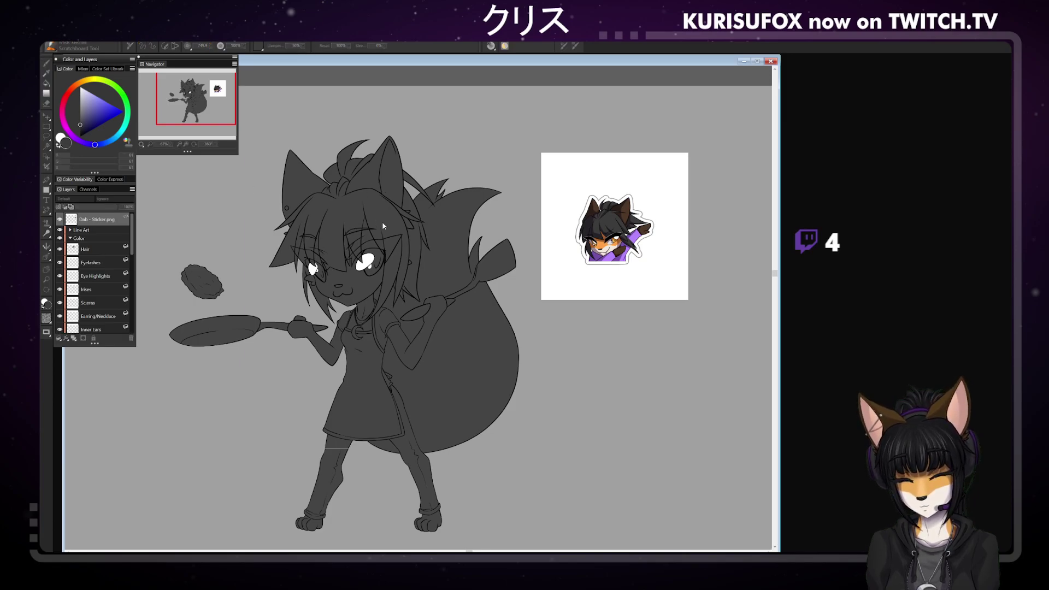
# Sample the orange from the sticker's face and fill the base colour on the Face layer with it
pyautogui.click(91, 248)
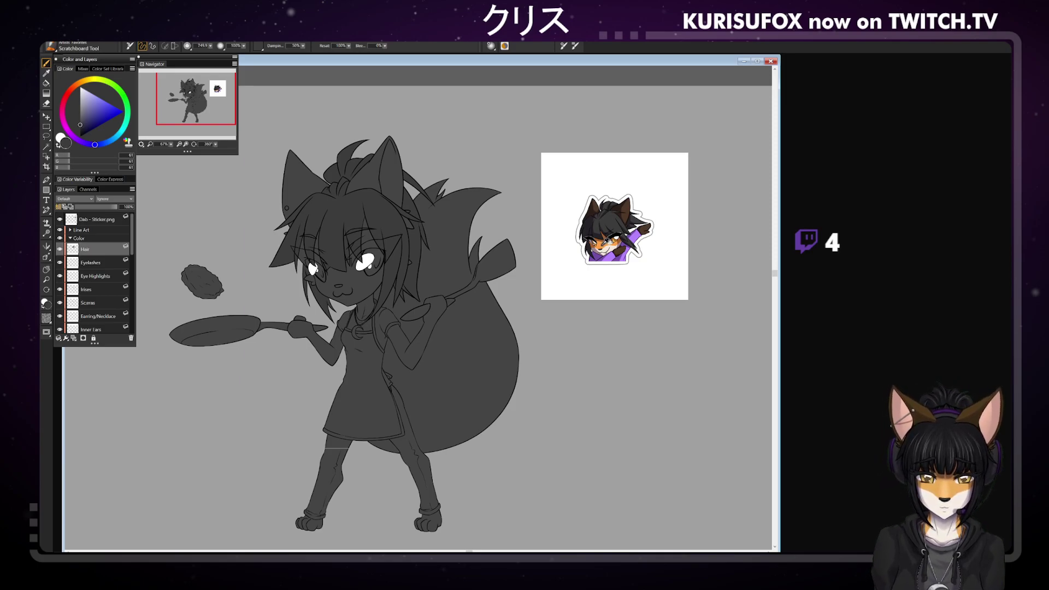
pyautogui.keyDown('alt'); pyautogui.click(600, 245); pyautogui.keyUp('alt')
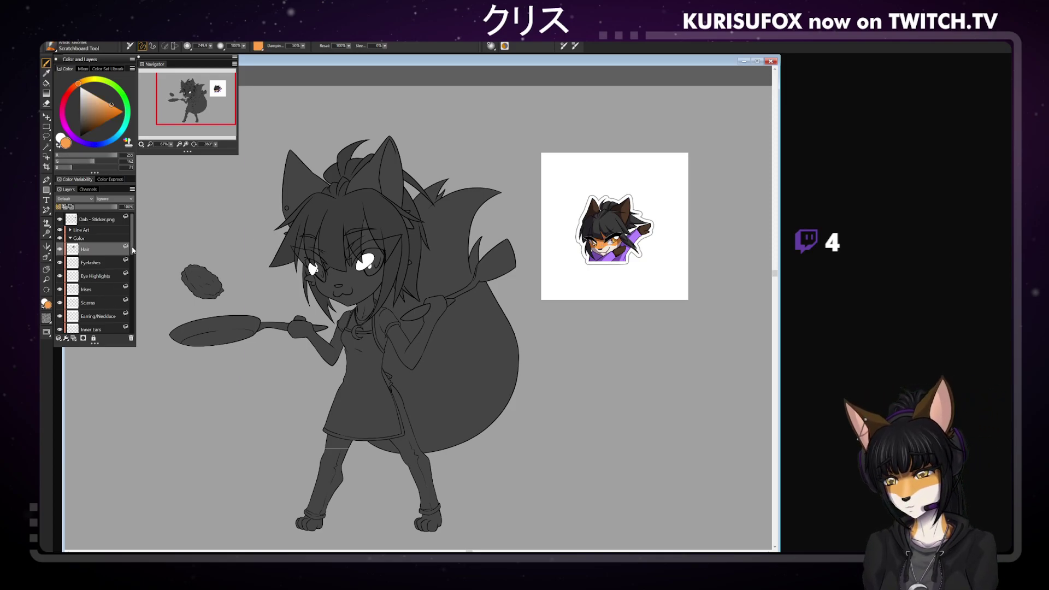
pyautogui.moveTo(132, 247); pyautogui.dragTo(133, 280)
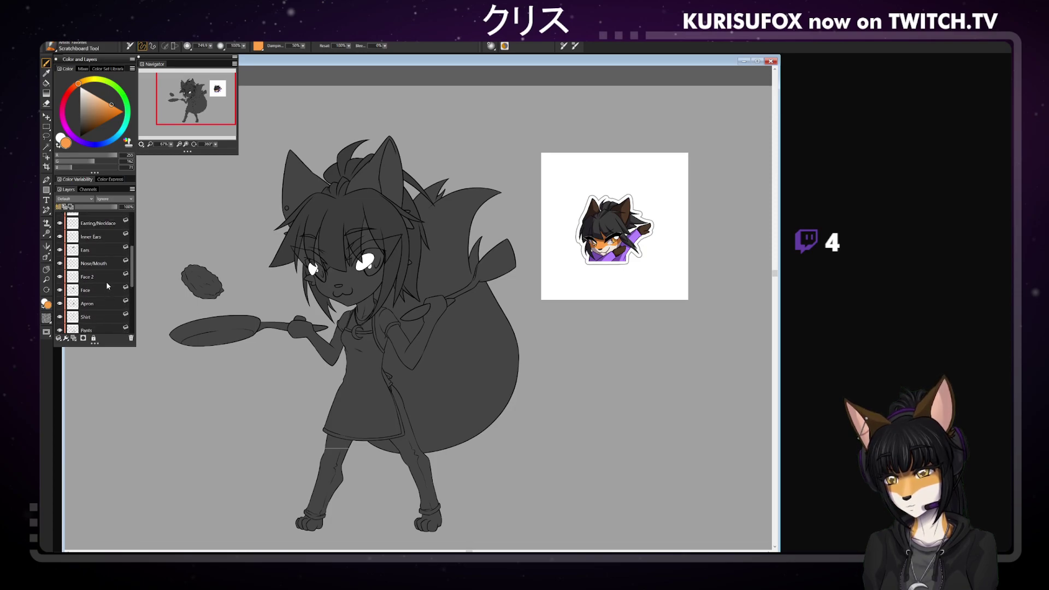
pyautogui.click(107, 288)
pyautogui.hotkey('ctrl', 'f')
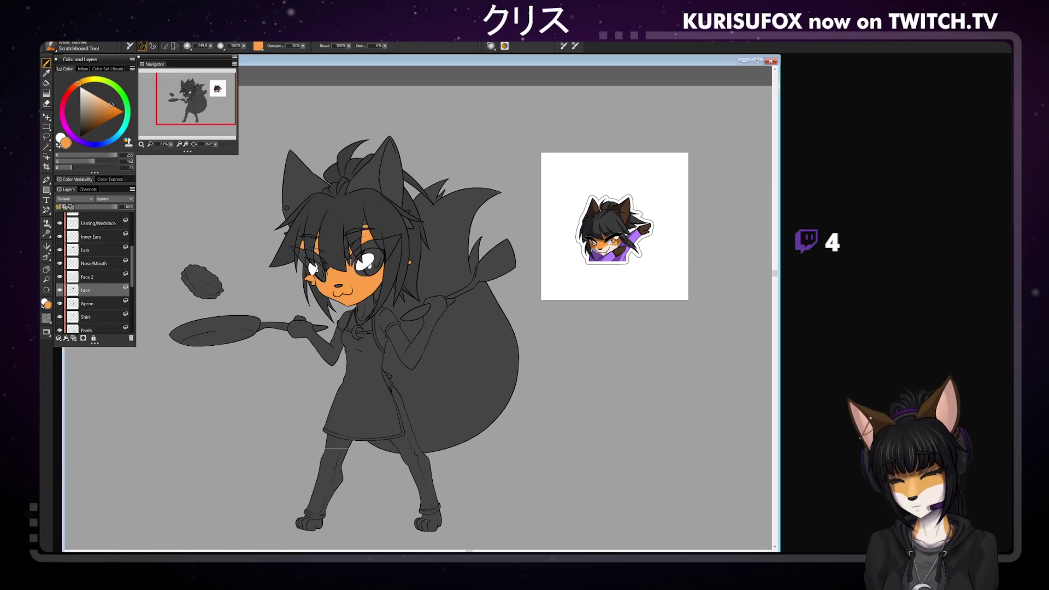
# Fill the base colours on the Body and Tail layers with the sampled orange
pyautogui.moveTo(133, 254); pyautogui.dragTo(133, 290)
pyautogui.click(112, 314)
pyautogui.hotkey('ctrl', 'f')
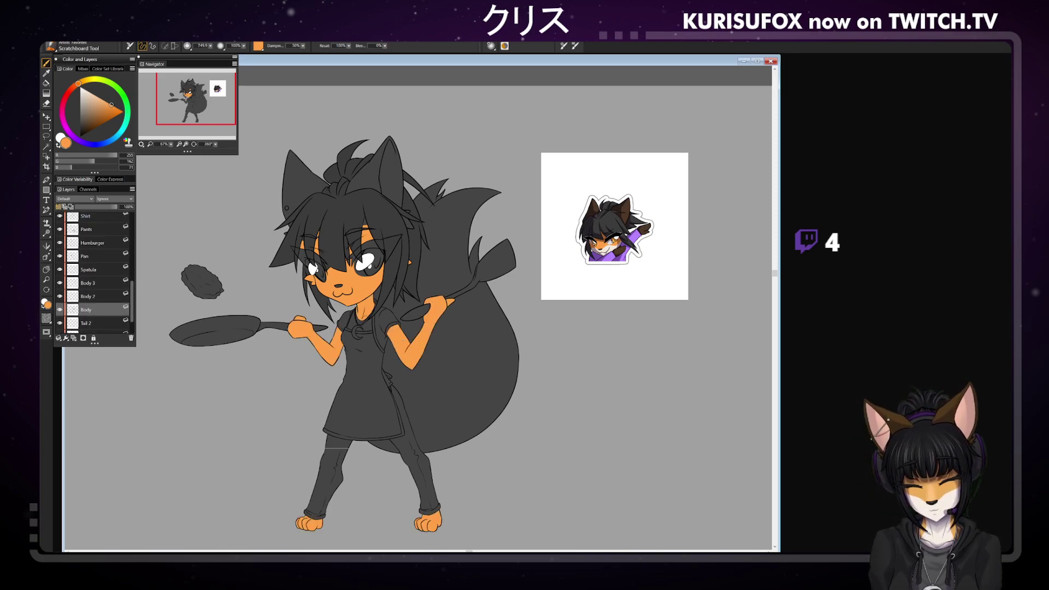
pyautogui.moveTo(134, 283); pyautogui.dragTo(134, 288)
pyautogui.click(95, 319)
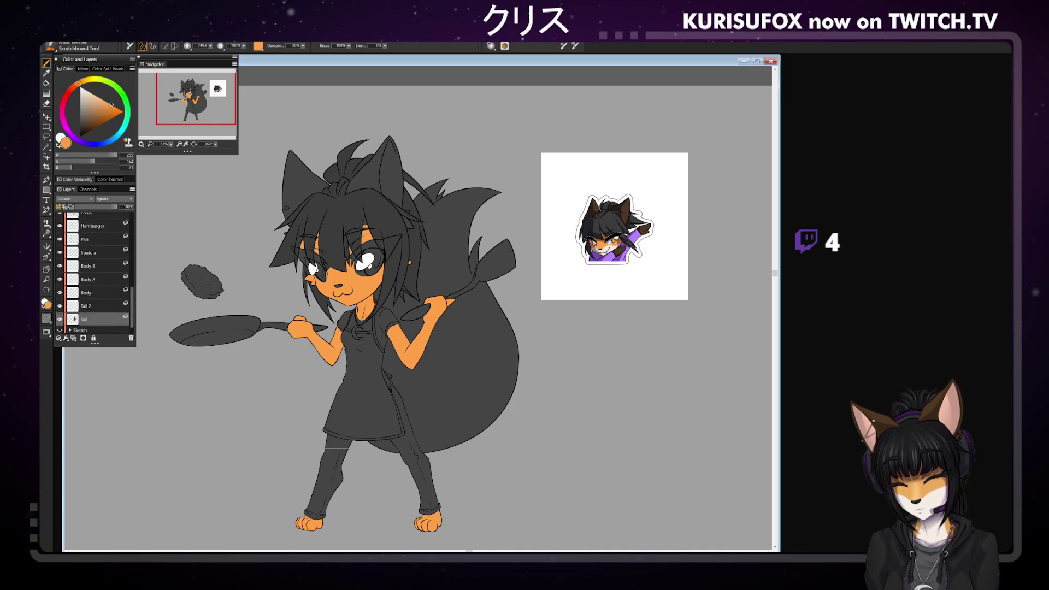
pyautogui.hotkey('ctrl', 'f')
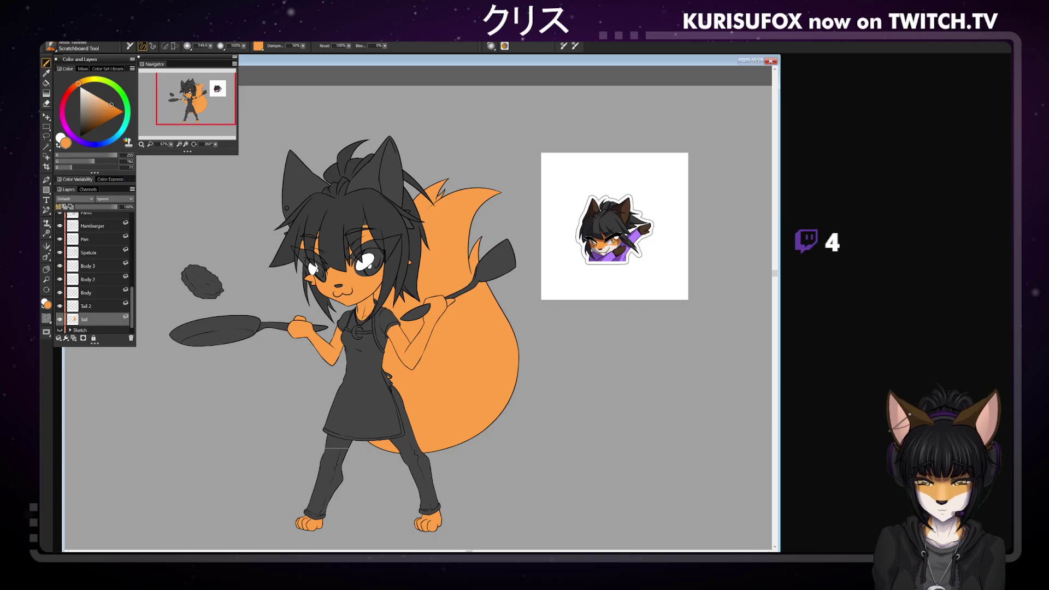
# Reduce the brush size to 45.5 and make the Ears layer active for painting
pyautogui.click(210, 45)
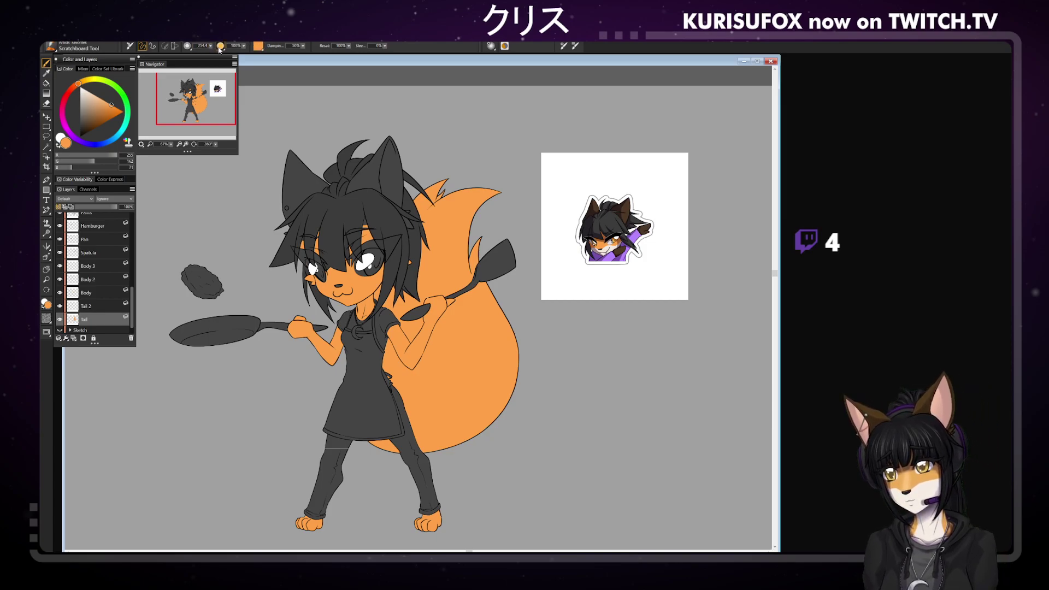
pyautogui.moveTo(220, 62); pyautogui.dragTo(198, 47)
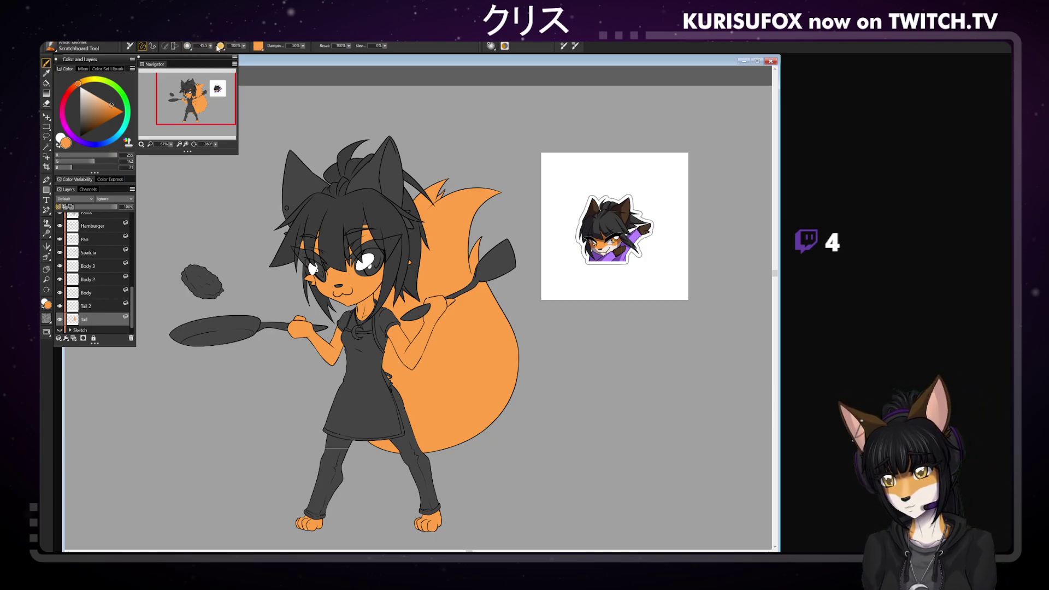
pyautogui.moveTo(130, 297); pyautogui.dragTo(129, 266)
pyautogui.click(110, 262)
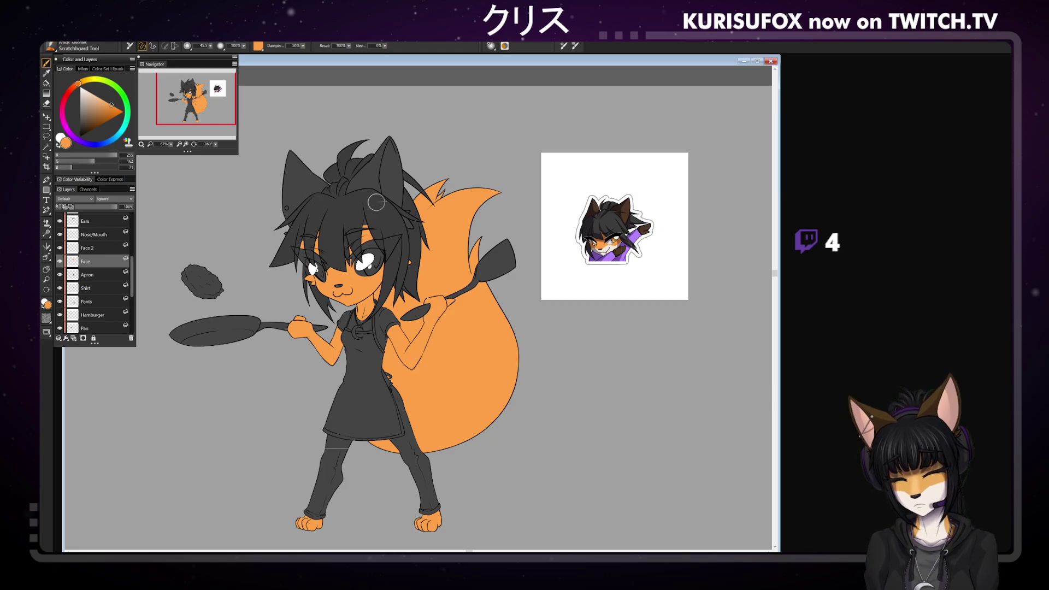
pyautogui.hotkey('ctrl', '+')
pyautogui.hotkey('ctrl', '+')
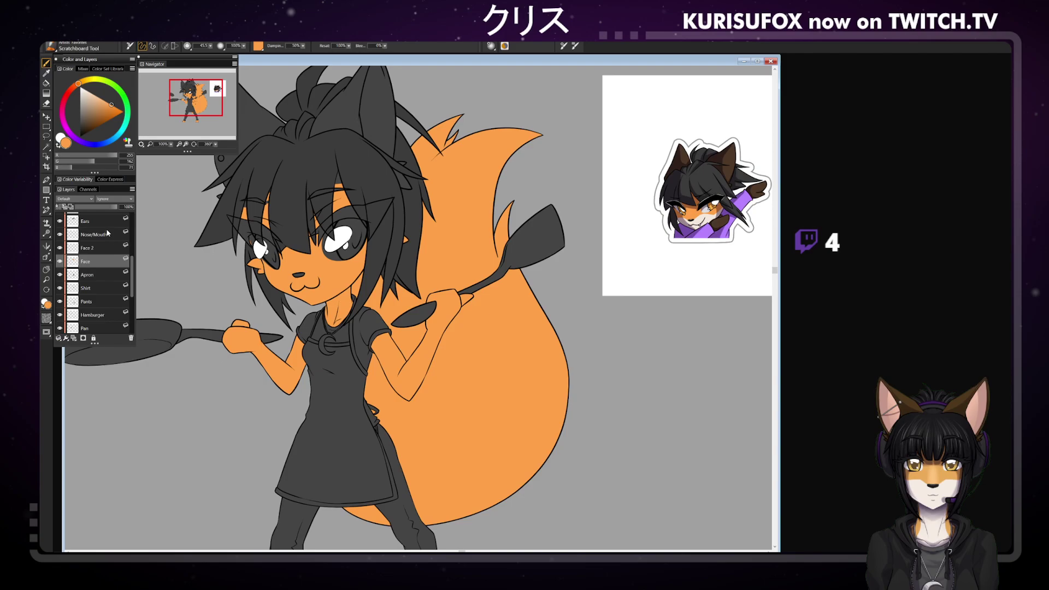
pyautogui.click(108, 222)
pyautogui.press('n')
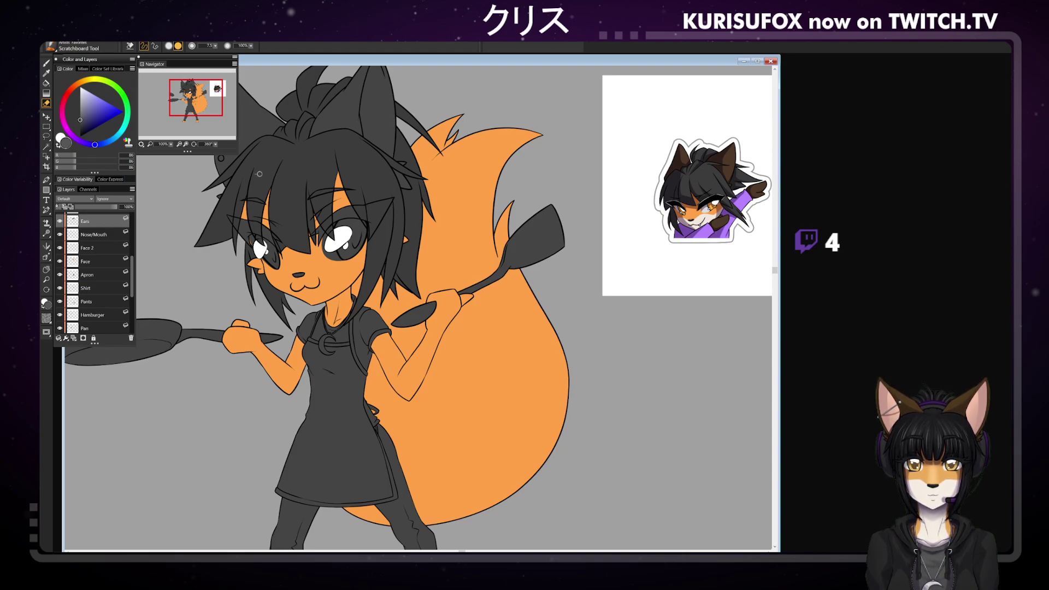
pyautogui.hotkey('ctrl', '-')
pyautogui.press('b')
pyautogui.keyDown('alt'); pyautogui.click(491, 310); pyautogui.keyUp('alt')
pyautogui.hotkey('ctrl', '-')
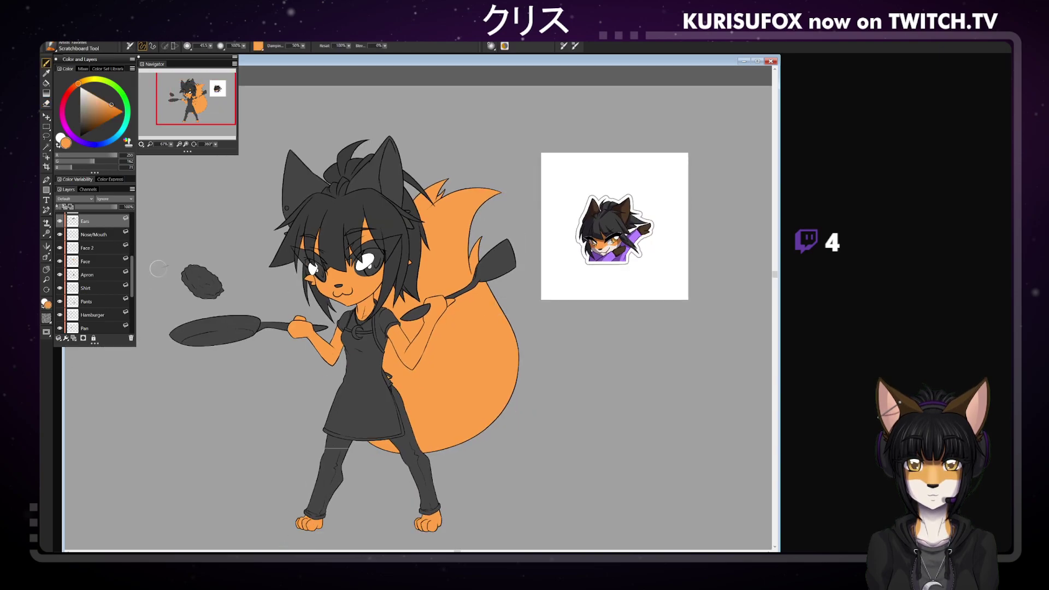
# Sample the dark brown from the sticker's ear and paint both of the character's ears with it
pyautogui.keyDown('alt'); pyautogui.click(619, 210); pyautogui.keyUp('alt')
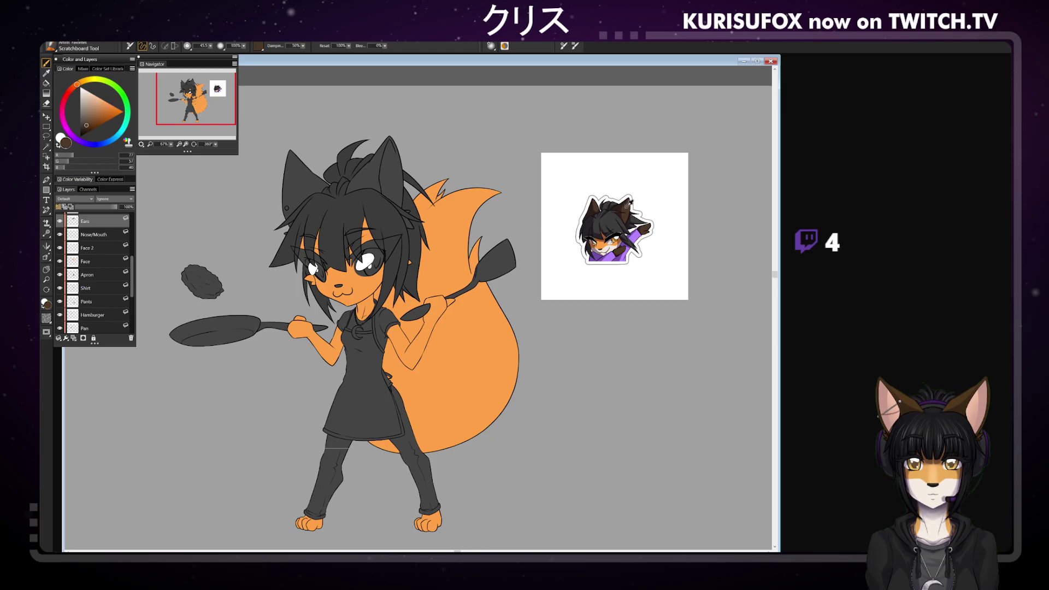
pyautogui.moveTo(288, 158)
pyautogui.mouseDown()
pyautogui.moveTo(285, 201)
pyautogui.moveTo(295, 174)
pyautogui.moveTo(303, 191)
pyautogui.mouseUp()
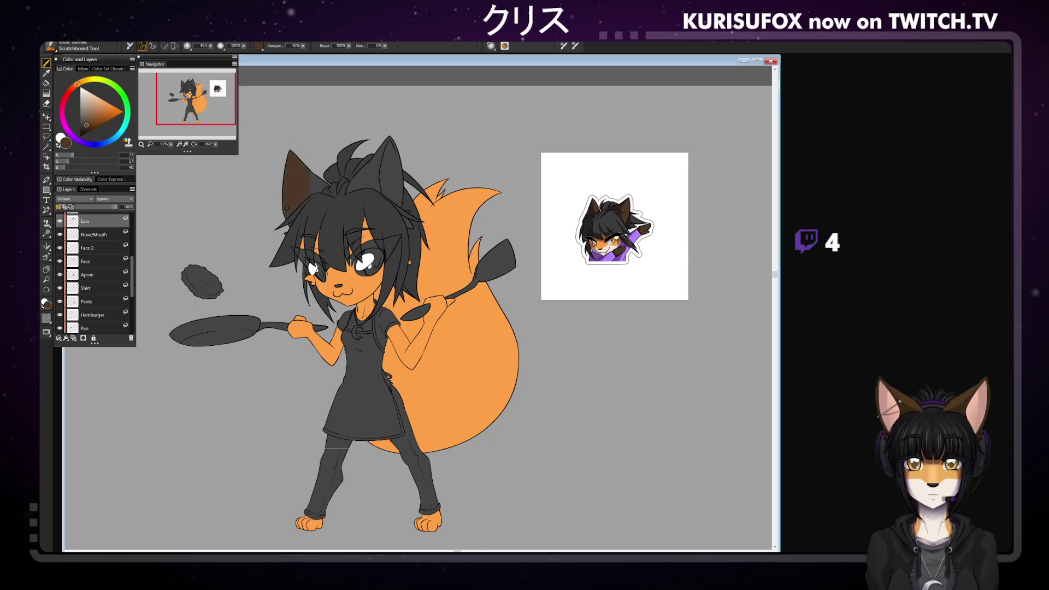
pyautogui.moveTo(356, 172)
pyautogui.mouseDown()
pyautogui.moveTo(356, 191)
pyautogui.moveTo(372, 190)
pyautogui.mouseUp()
pyautogui.moveTo(387, 183); pyautogui.dragTo(389, 202)
pyautogui.moveTo(393, 161); pyautogui.dragTo(392, 201)
pyautogui.moveTo(396, 167); pyautogui.dragTo(396, 191)
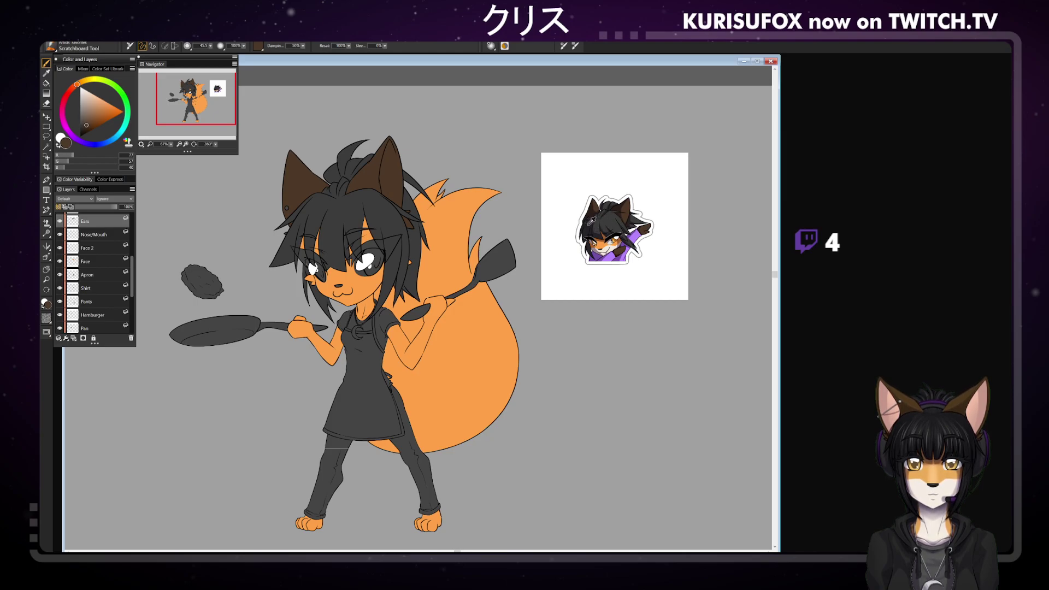
# Sample the near-black from the sticker's hair and recolour the lashes on the Eyelashes layer with it
pyautogui.keyDown('alt'); pyautogui.click(595, 214); pyautogui.keyUp('alt')
pyautogui.scroll(-5, 110, 254)
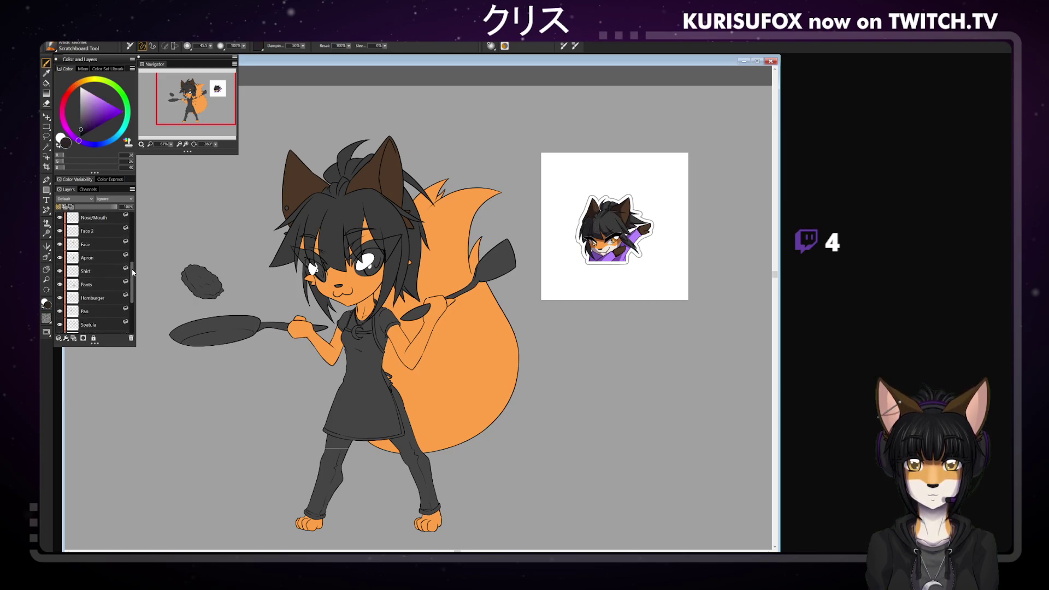
pyautogui.scroll(5, 116, 274)
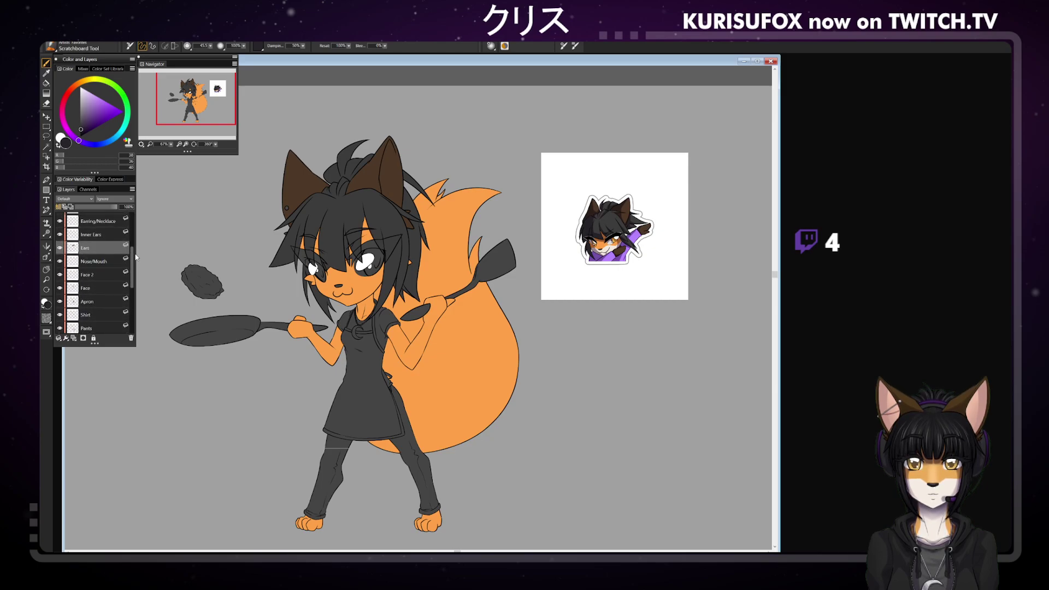
pyautogui.scroll(2, 112, 246)
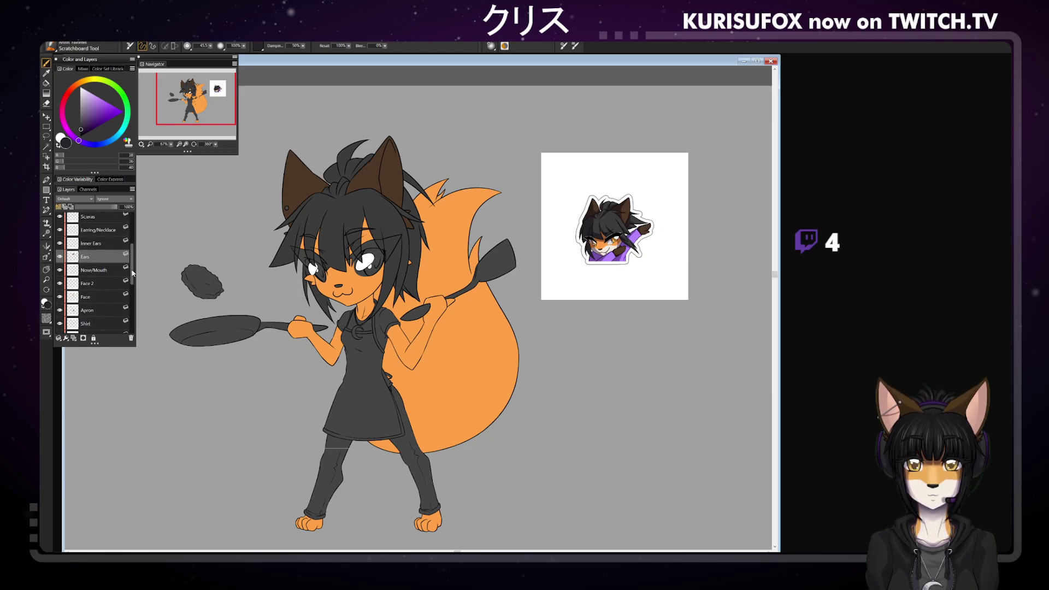
pyautogui.click(96, 218)
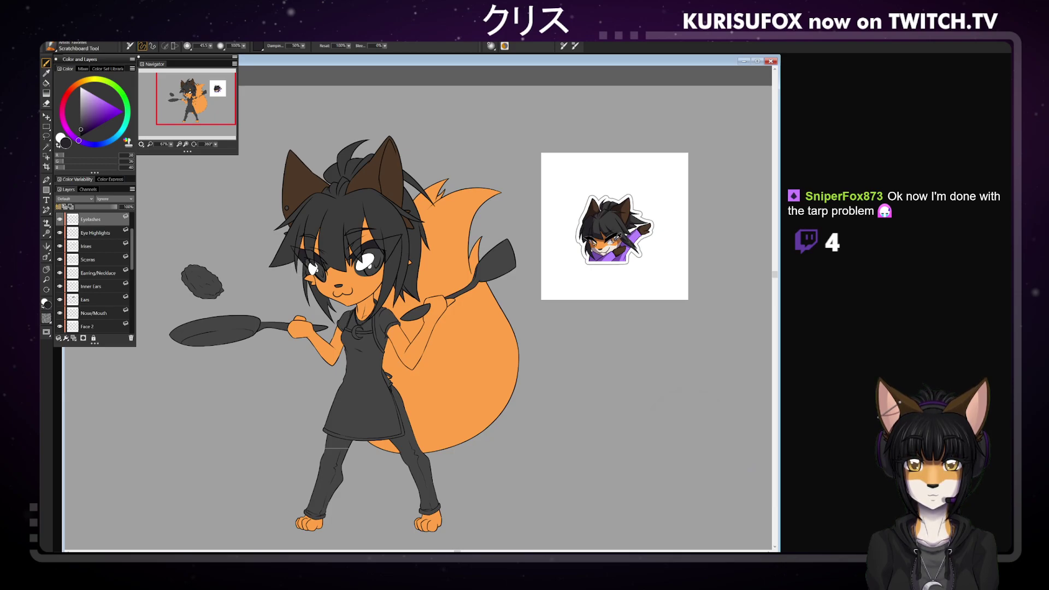
# Sample the yellow-orange from the sticker's eye and paint both irises with it on the Irises layer
pyautogui.keyDown('alt'); pyautogui.click(618, 237); pyautogui.keyUp('alt')
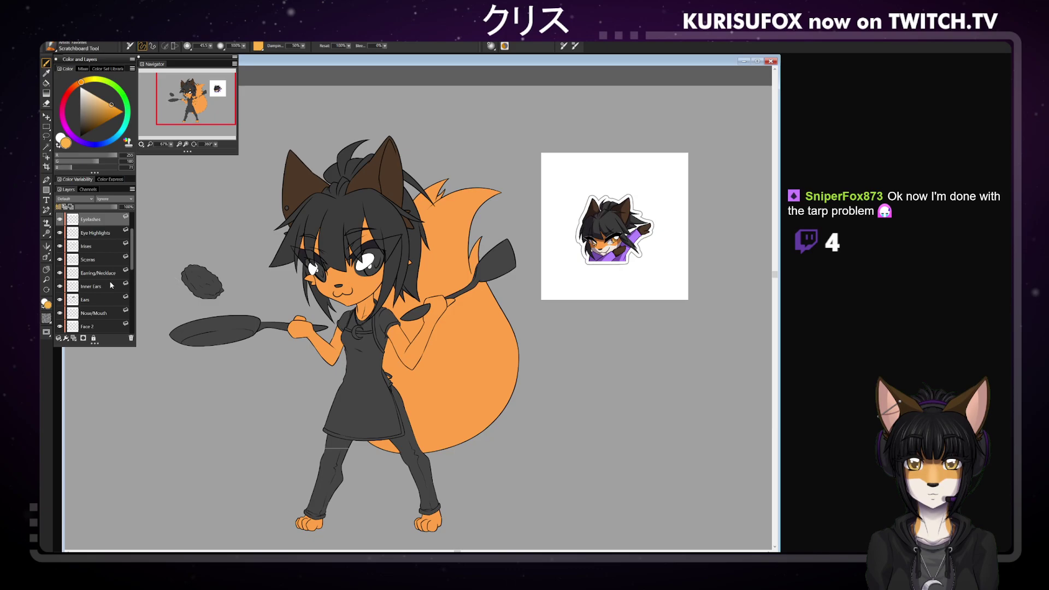
pyautogui.click(113, 247)
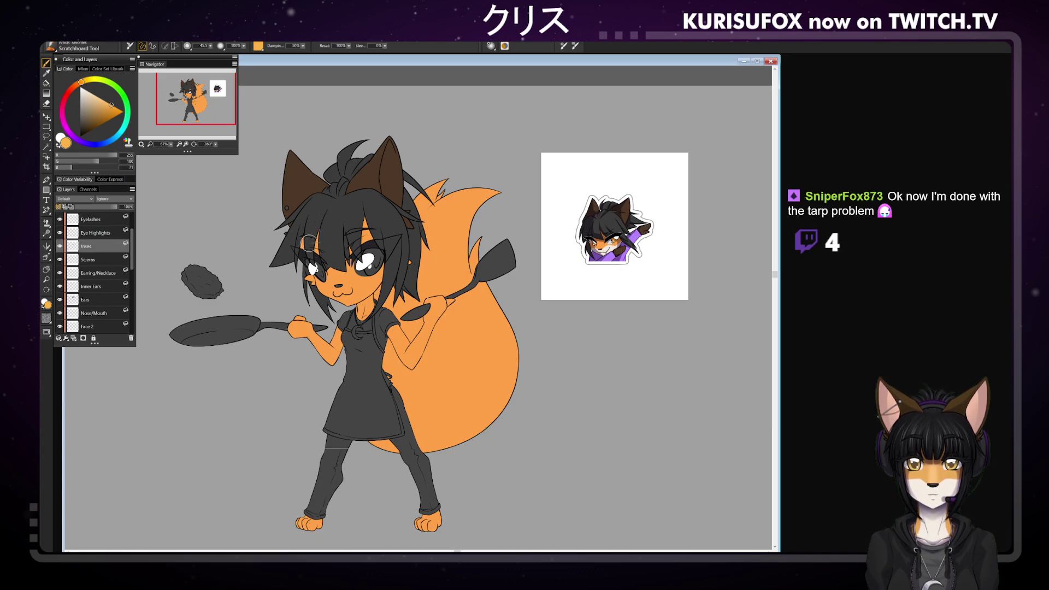
pyautogui.moveTo(317, 263)
pyautogui.mouseDown()
pyautogui.moveTo(366, 265)
pyautogui.moveTo(359, 279)
pyautogui.moveTo(382, 257)
pyautogui.mouseUp()
# Sample the off-white from the sticker's eye and paint the whites of the eyes on the Scleras layer
pyautogui.hotkey('ctrl', '+')
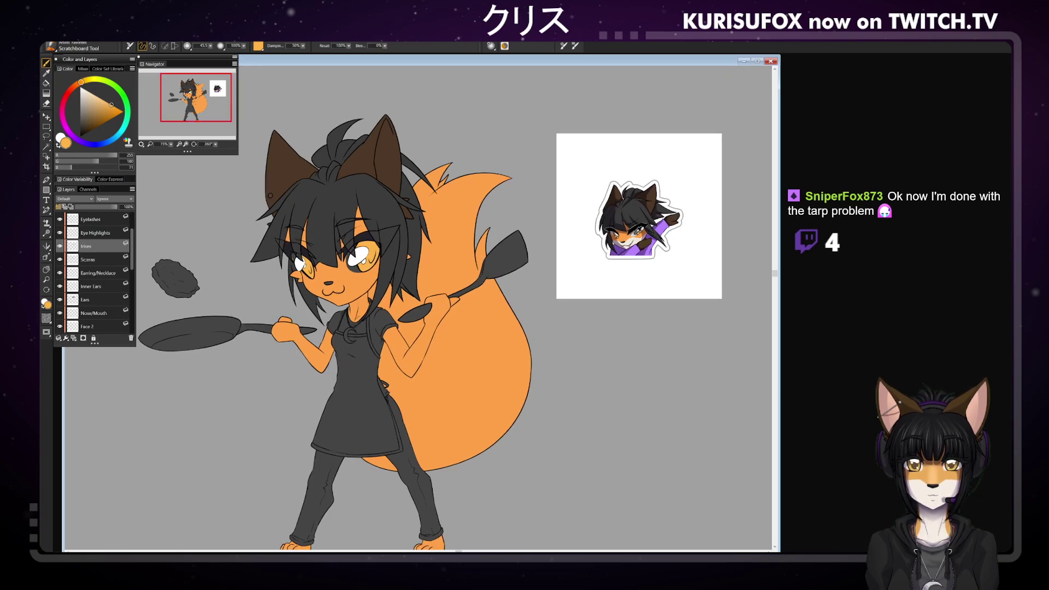
pyautogui.keyDown('alt'); pyautogui.click(638, 230); pyautogui.keyUp('alt')
pyautogui.click(102, 263)
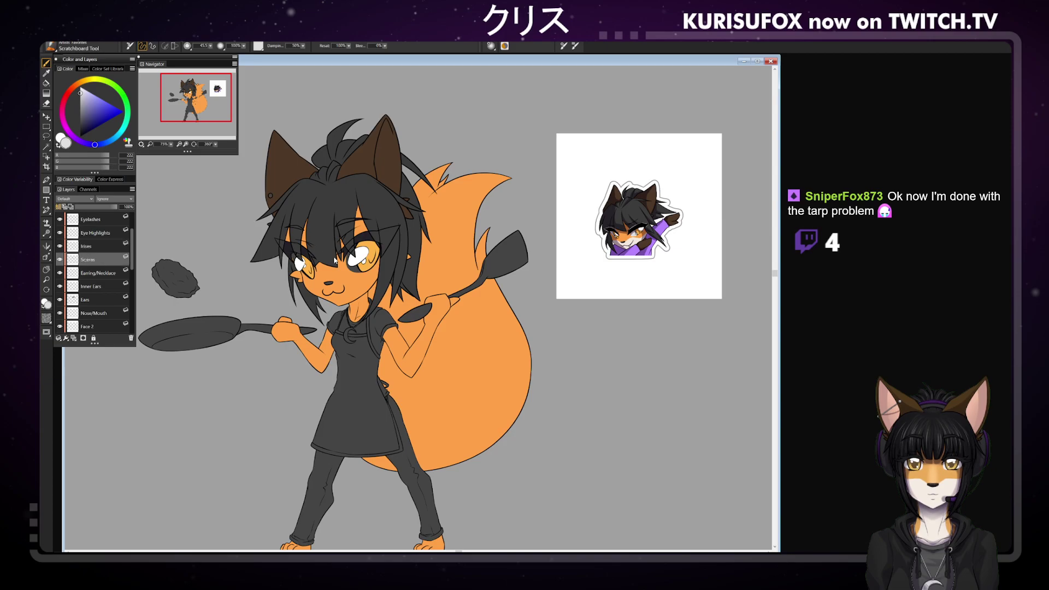
pyautogui.moveTo(348, 253); pyautogui.dragTo(356, 272)
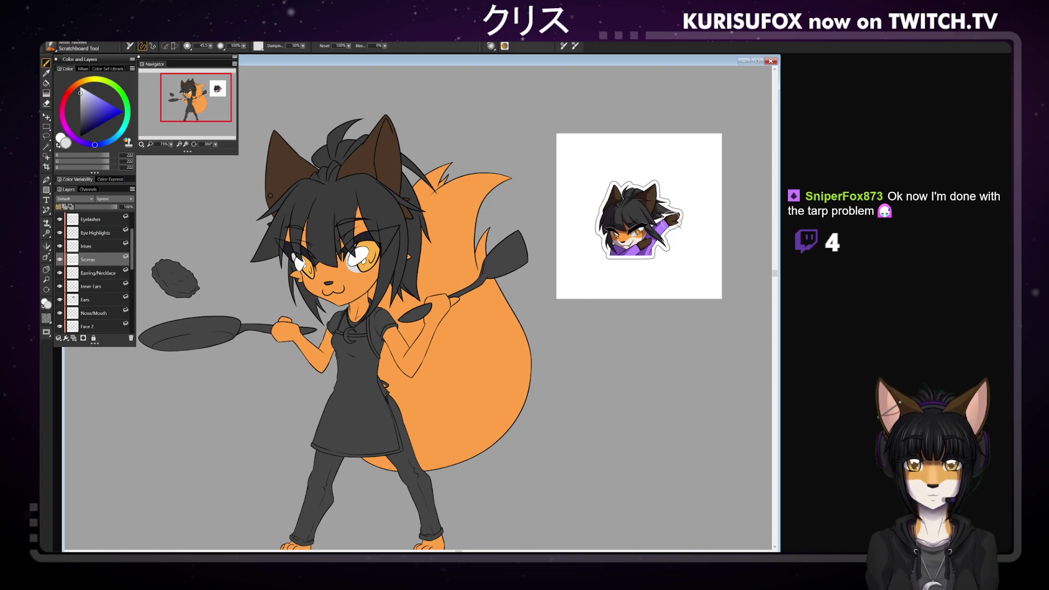
# Choose a darker neutral grey and paint the crescent pendant and earring on the Earring/Necklace layer
pyautogui.click(79, 102)
pyautogui.moveTo(75, 102); pyautogui.dragTo(75, 103)
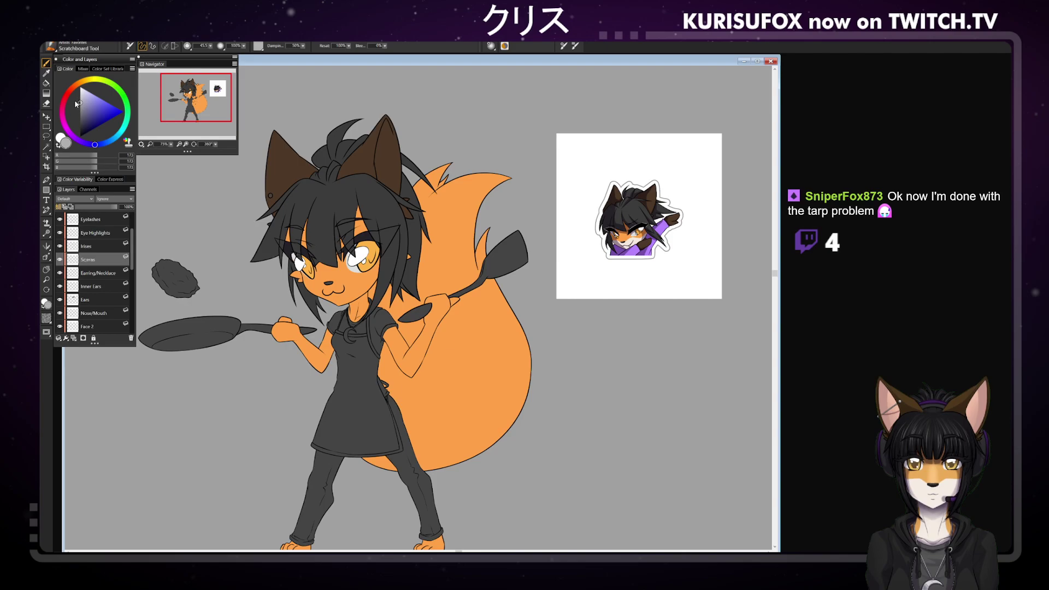
pyautogui.click(114, 274)
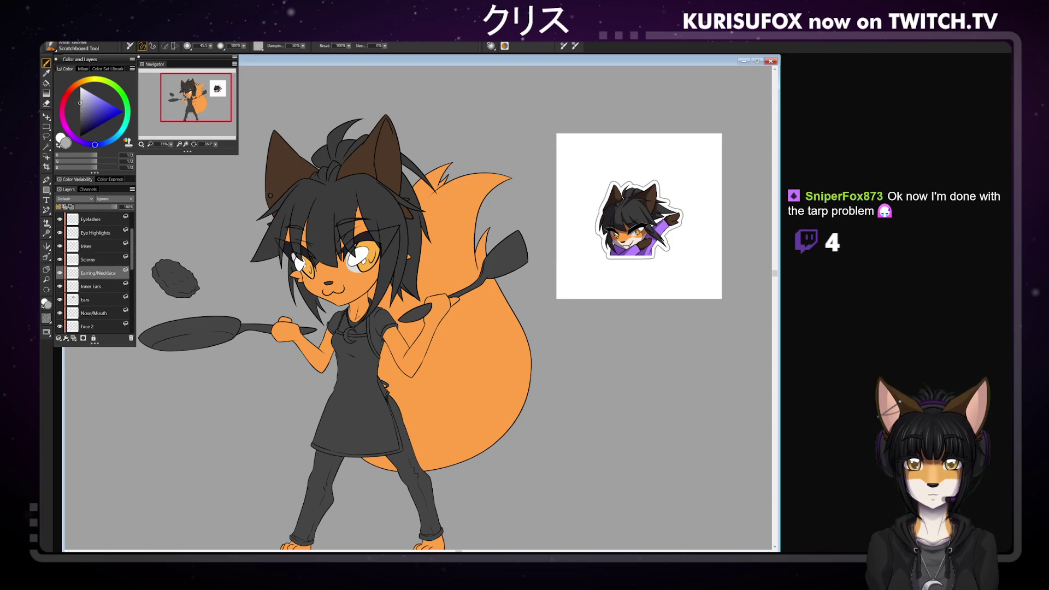
pyautogui.moveTo(350, 330); pyautogui.dragTo(350, 341)
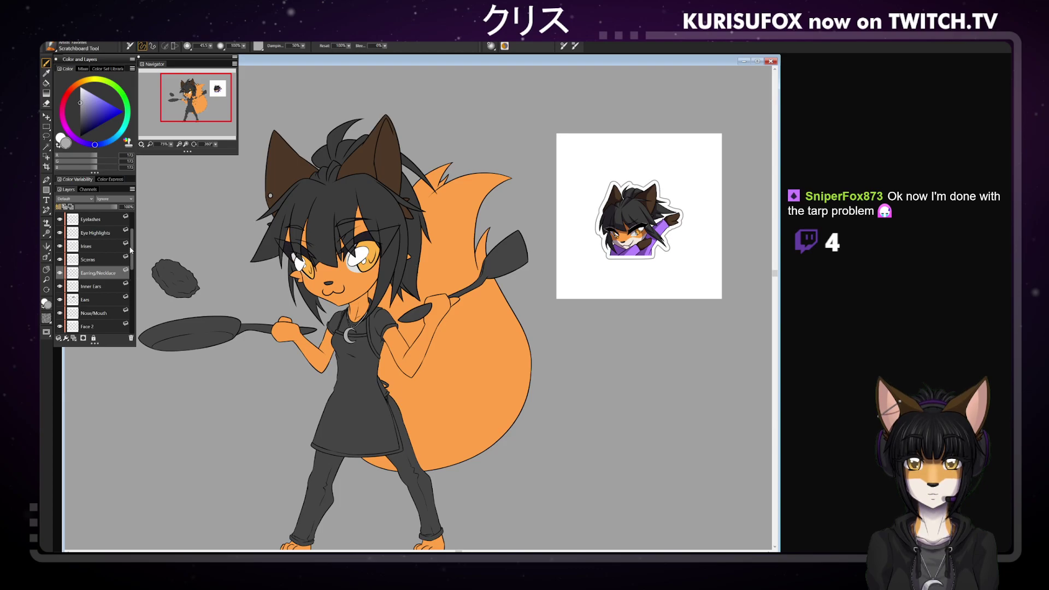
# Shift the ear brown to a dark muted red and recolour the burger patty on the Hamburger layer with it
pyautogui.moveTo(131, 246); pyautogui.dragTo(140, 247)
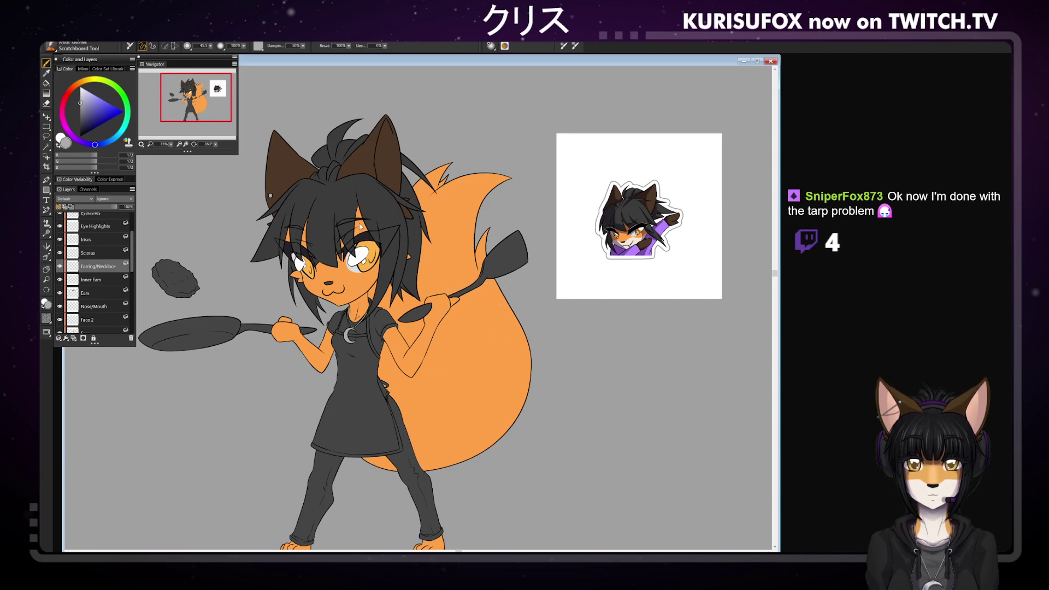
pyautogui.keyDown('alt'); pyautogui.click(286, 170); pyautogui.keyUp('alt')
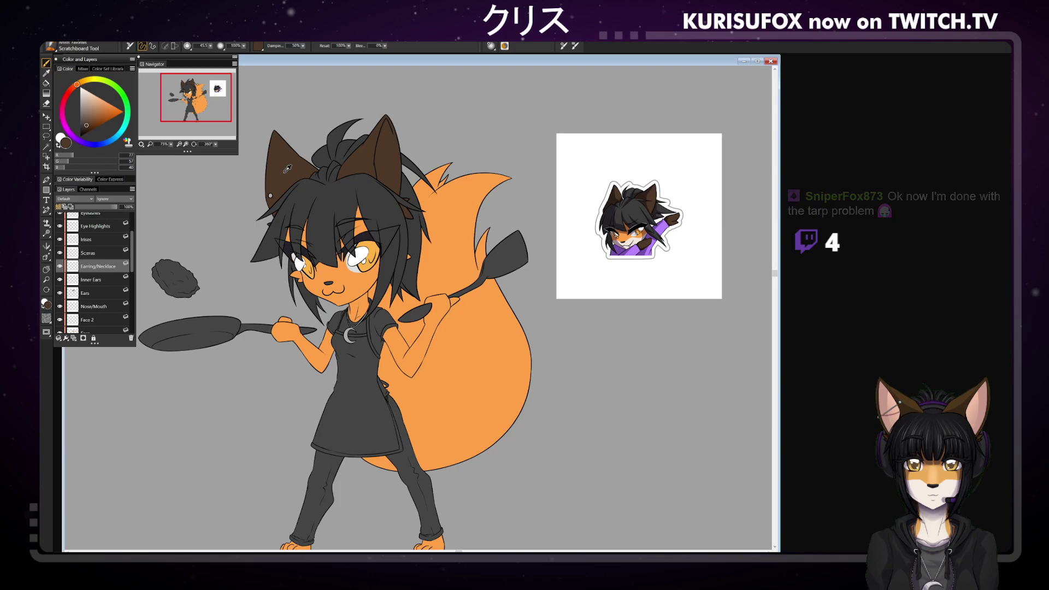
pyautogui.click(70, 91)
pyautogui.click(88, 120)
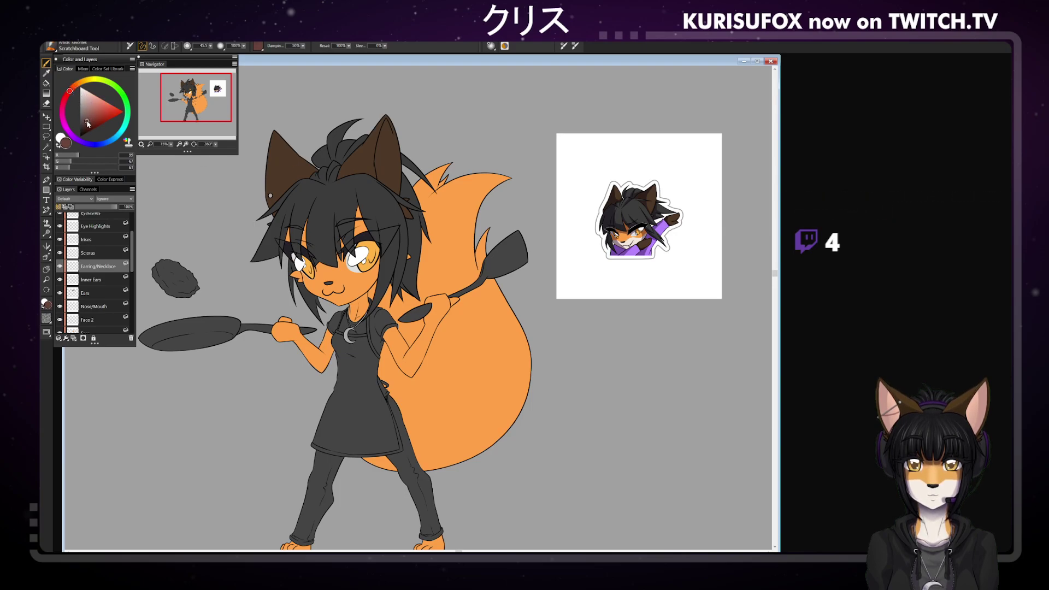
pyautogui.moveTo(87, 121); pyautogui.dragTo(87, 121)
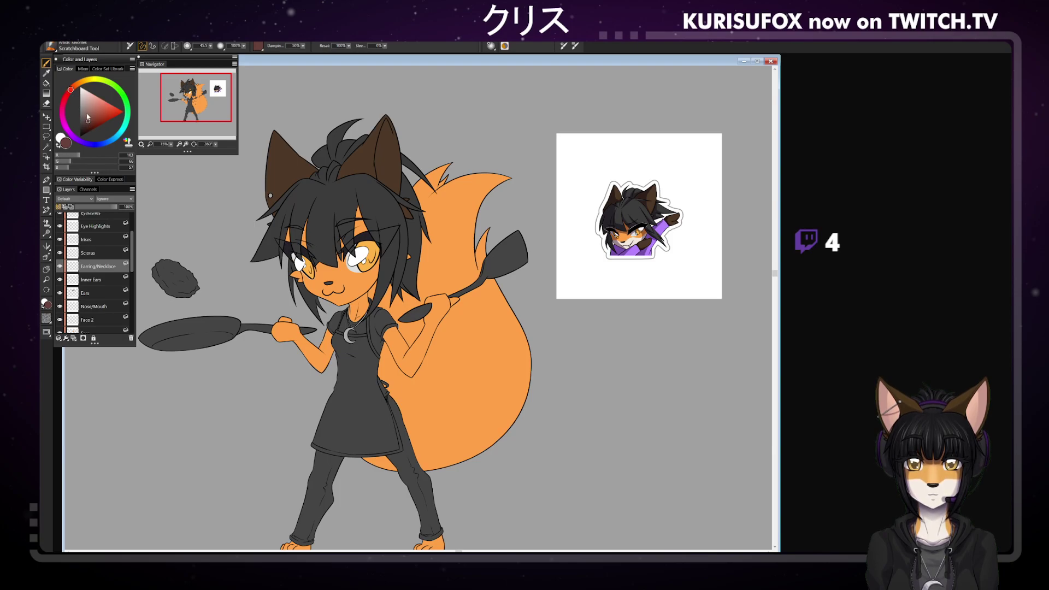
pyautogui.click(90, 123)
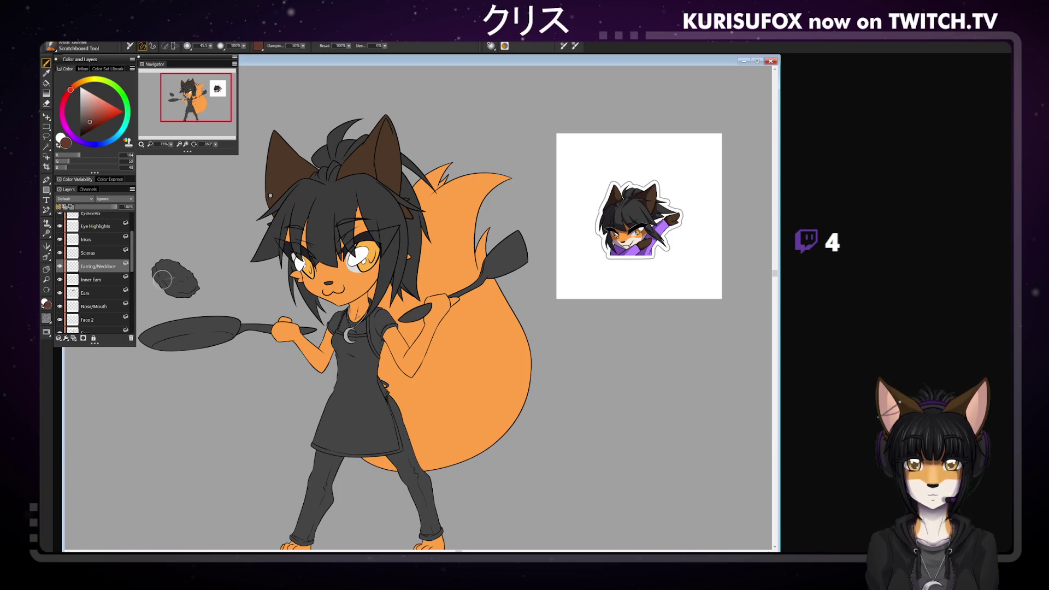
pyautogui.moveTo(130, 256)
pyautogui.mouseDown()
pyautogui.moveTo(129, 285)
pyautogui.moveTo(164, 270)
pyautogui.moveTo(153, 265)
pyautogui.mouseUp()
pyautogui.click(104, 302)
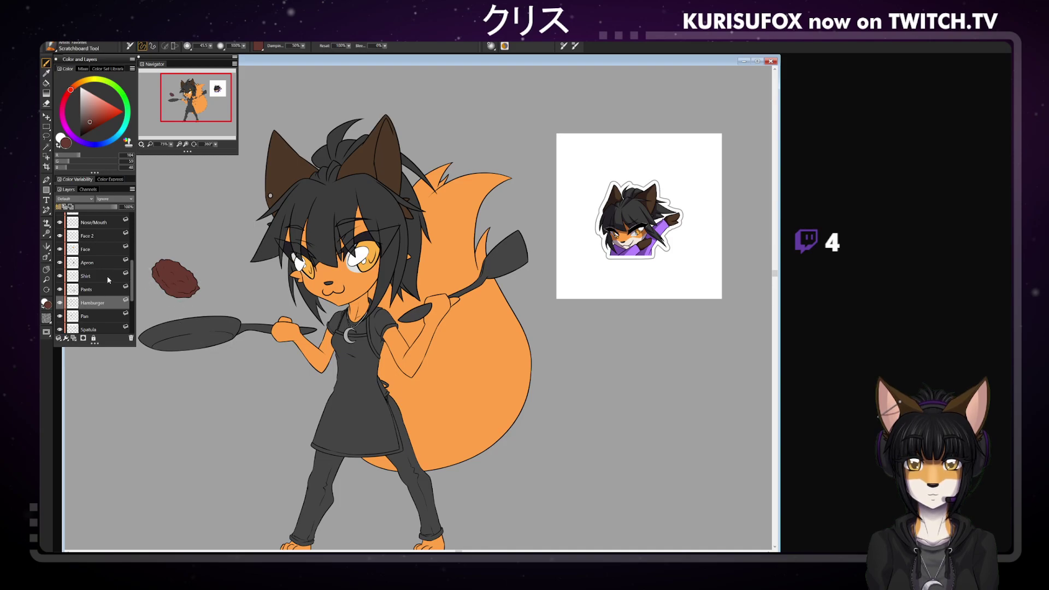
# Choose a light neutral grey and try a first patch of it on the pan's inner base on the Pan layer
pyautogui.click(107, 314)
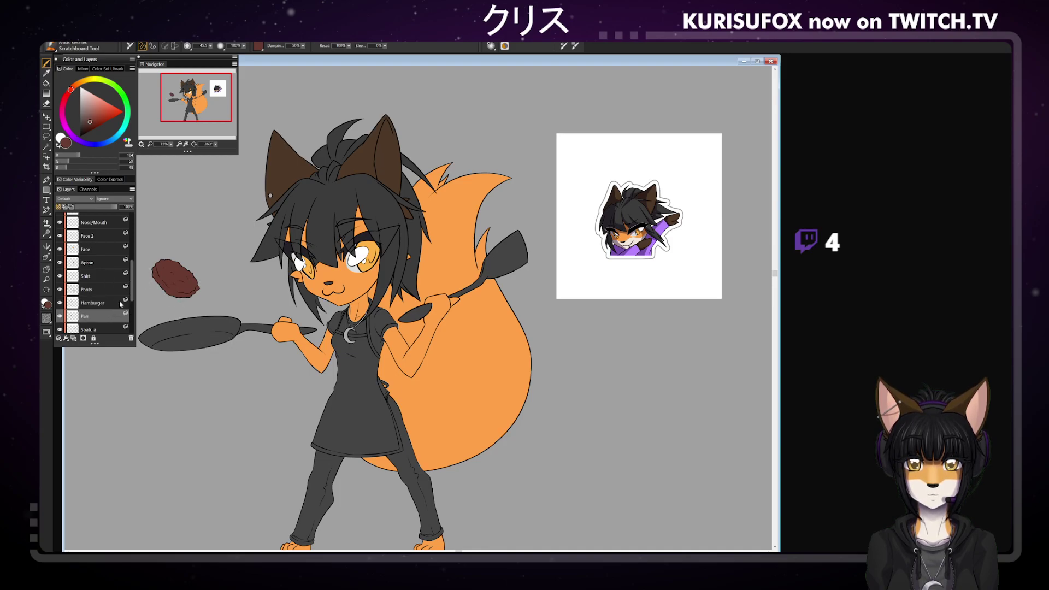
pyautogui.moveTo(86, 127); pyautogui.dragTo(78, 128)
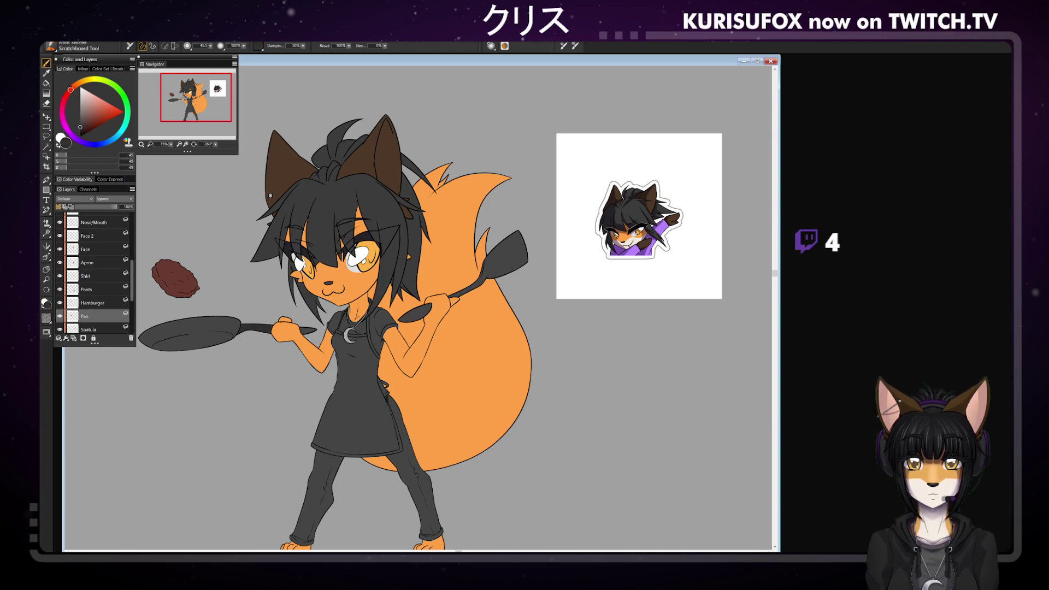
pyautogui.keyDown('alt'); pyautogui.click(232, 320); pyautogui.keyUp('alt')
pyautogui.moveTo(211, 46); pyautogui.dragTo(207, 45)
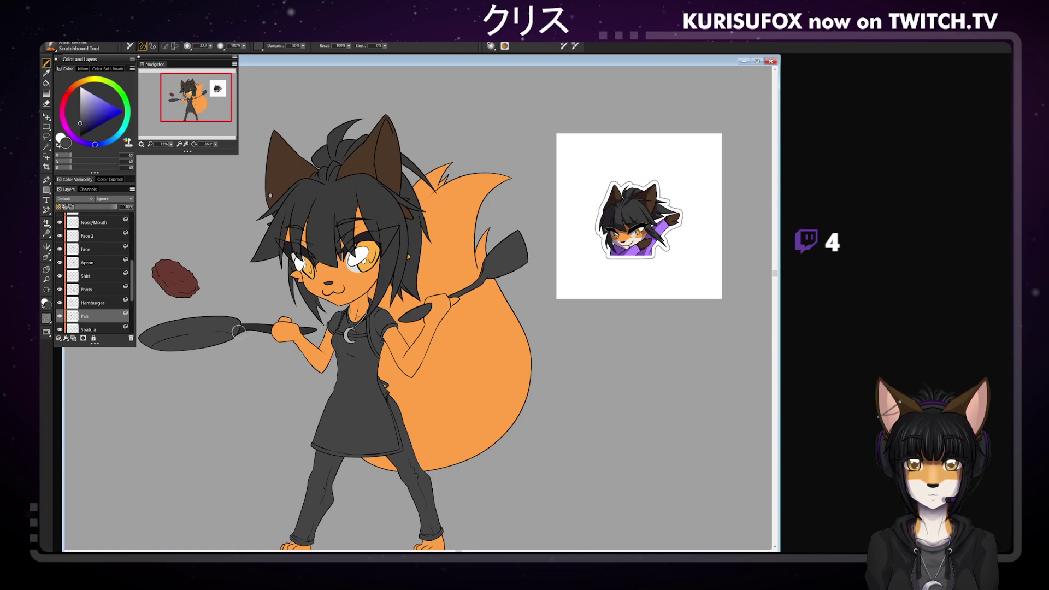
pyautogui.moveTo(80, 123); pyautogui.dragTo(81, 99)
pyautogui.moveTo(164, 347)
pyautogui.mouseDown()
pyautogui.moveTo(194, 345)
pyautogui.moveTo(172, 339)
pyautogui.mouseUp()
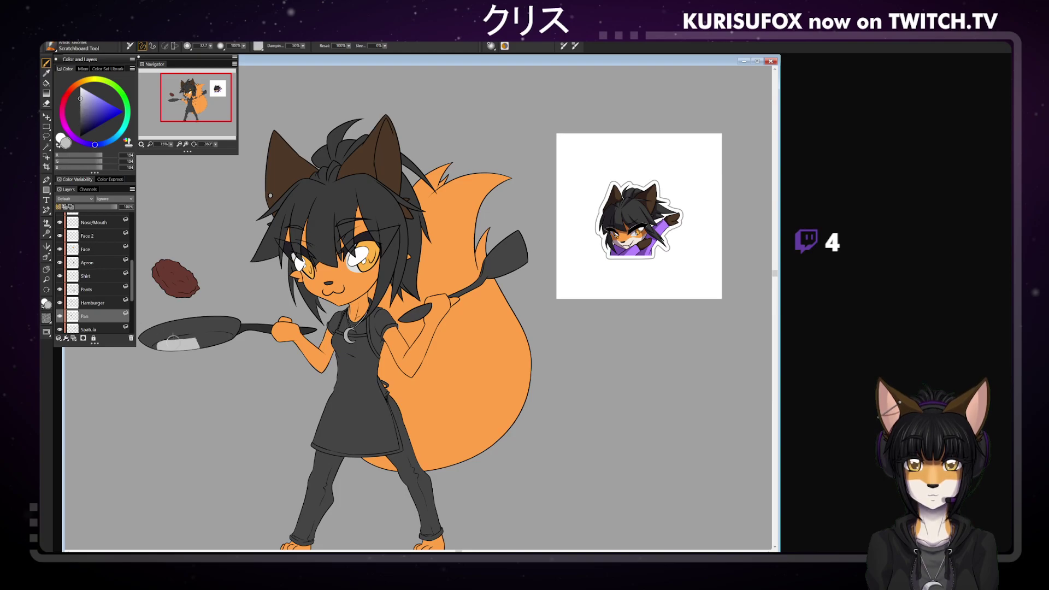
pyautogui.click(46, 269)
pyautogui.moveTo(240, 285); pyautogui.dragTo(361, 259)
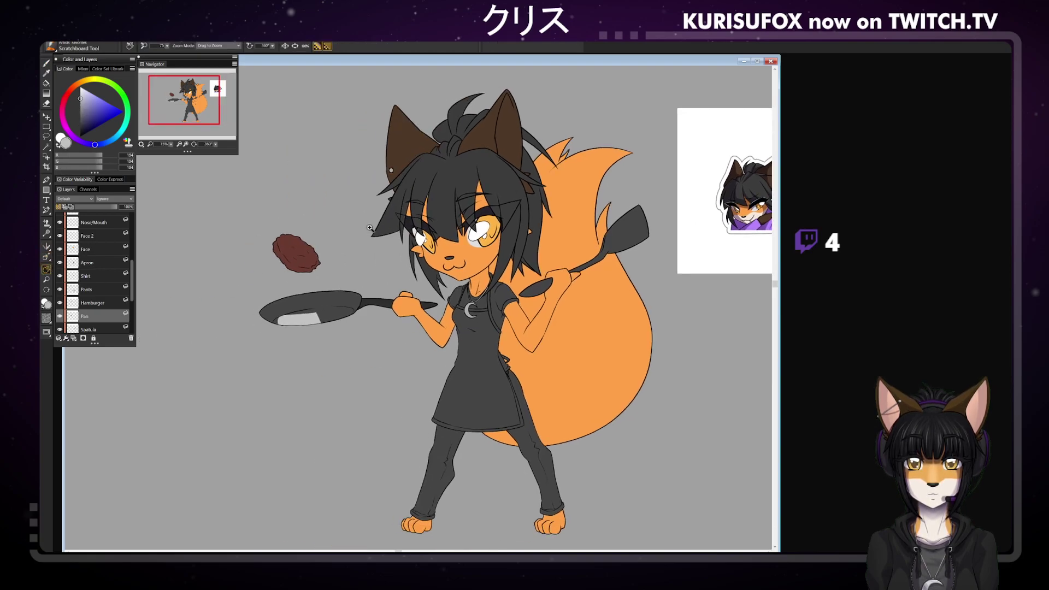
pyautogui.hotkey('ctrl', '+')
pyautogui.click(361, 260)
pyautogui.hotkey('ctrl', 'z')
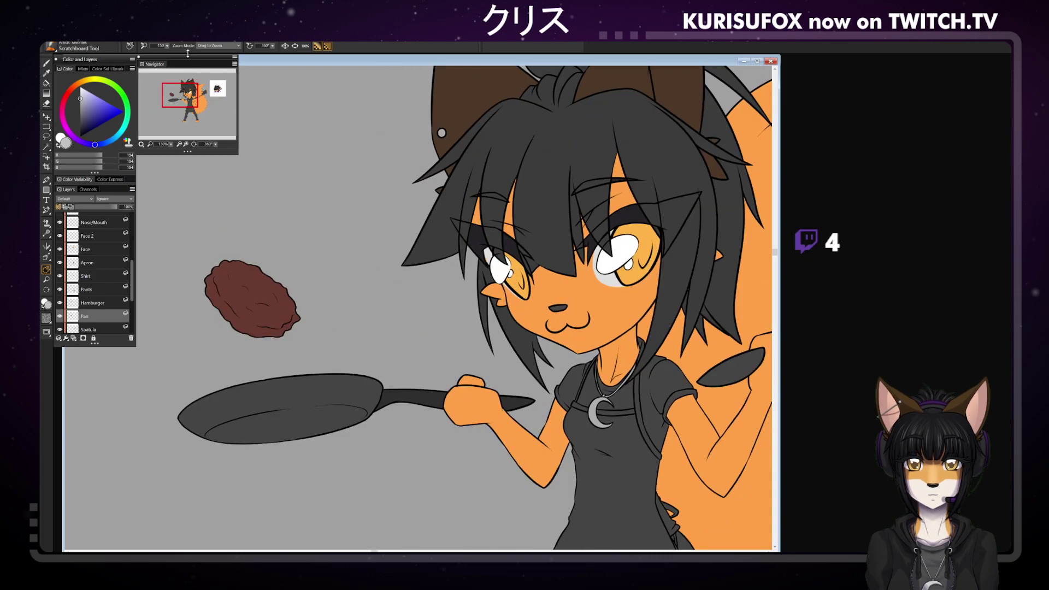
# Paint the pan's inner base light grey with a smaller brush, filling it from end to end
pyautogui.click(46, 63)
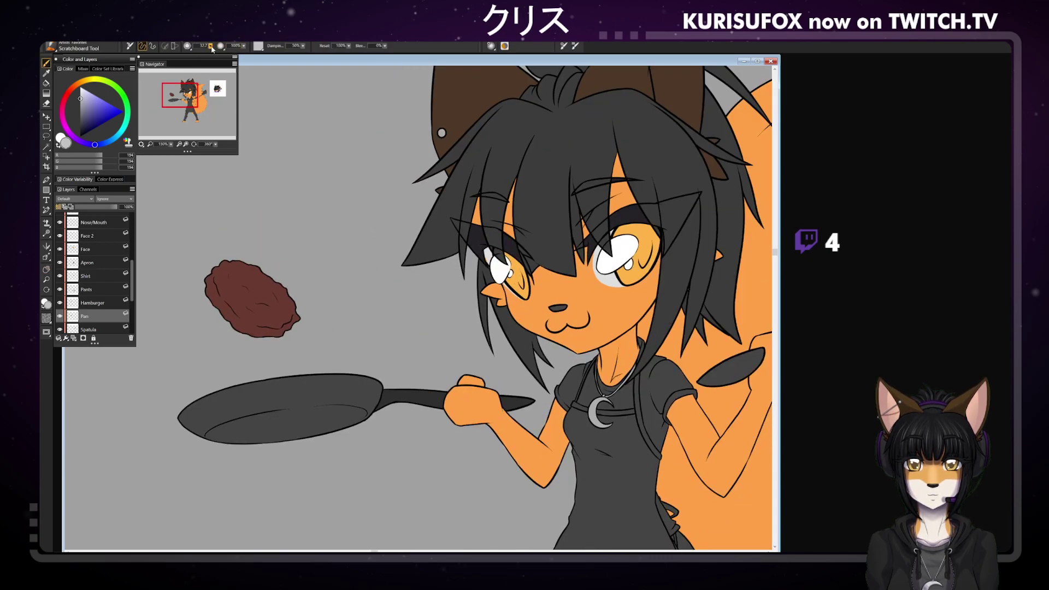
pyautogui.moveTo(247, 440); pyautogui.dragTo(315, 434)
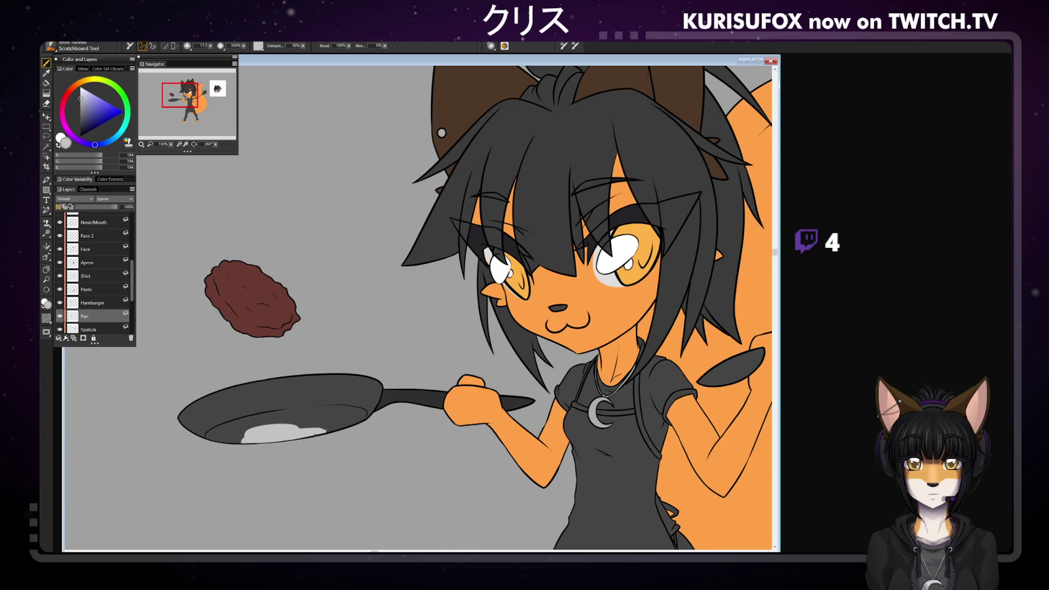
pyautogui.moveTo(210, 431); pyautogui.dragTo(206, 440)
pyautogui.moveTo(211, 436)
pyautogui.mouseDown()
pyautogui.moveTo(234, 431)
pyautogui.moveTo(208, 436)
pyautogui.moveTo(337, 411)
pyautogui.moveTo(268, 429)
pyautogui.moveTo(347, 419)
pyautogui.mouseUp()
pyautogui.hotkey('ctrl', 'z')
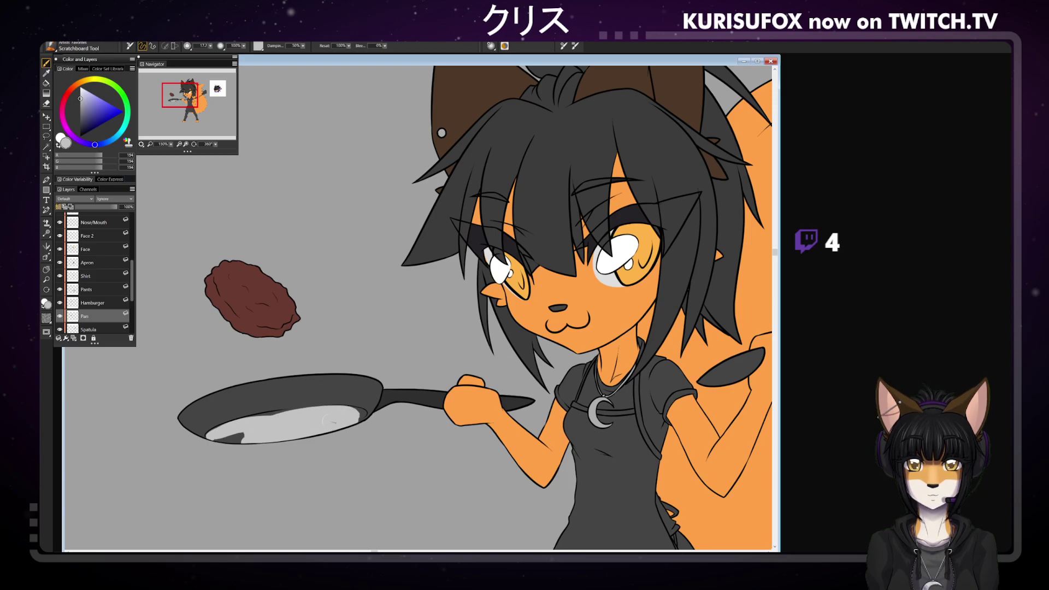
pyautogui.moveTo(243, 435); pyautogui.dragTo(219, 440)
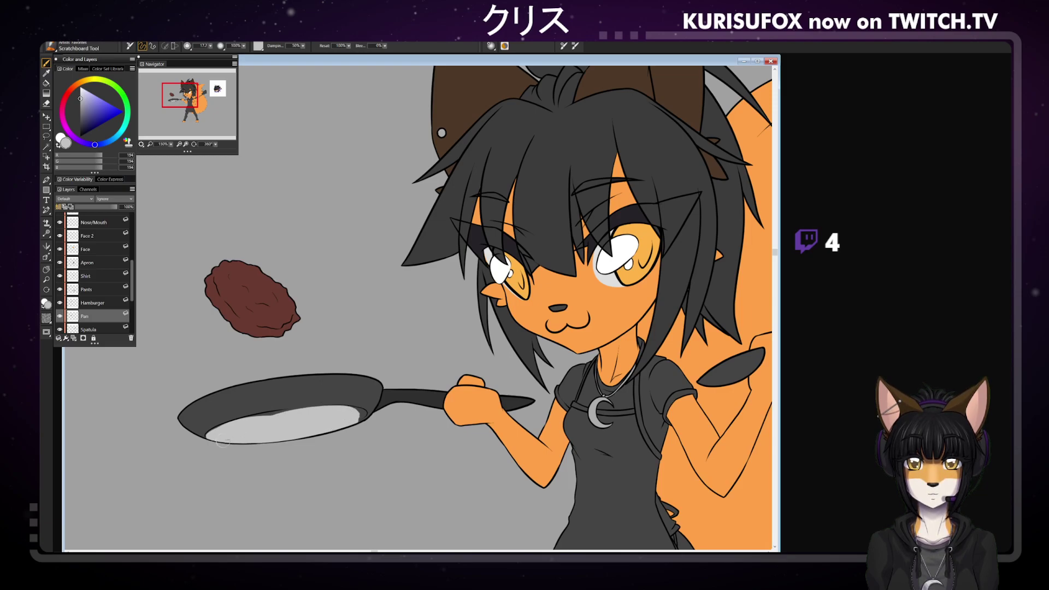
# Refine the edge of the pan's light grey base where it meets the inner wall, using a finer brush on a rotated canvas
pyautogui.hotkey('ctrl', '+')
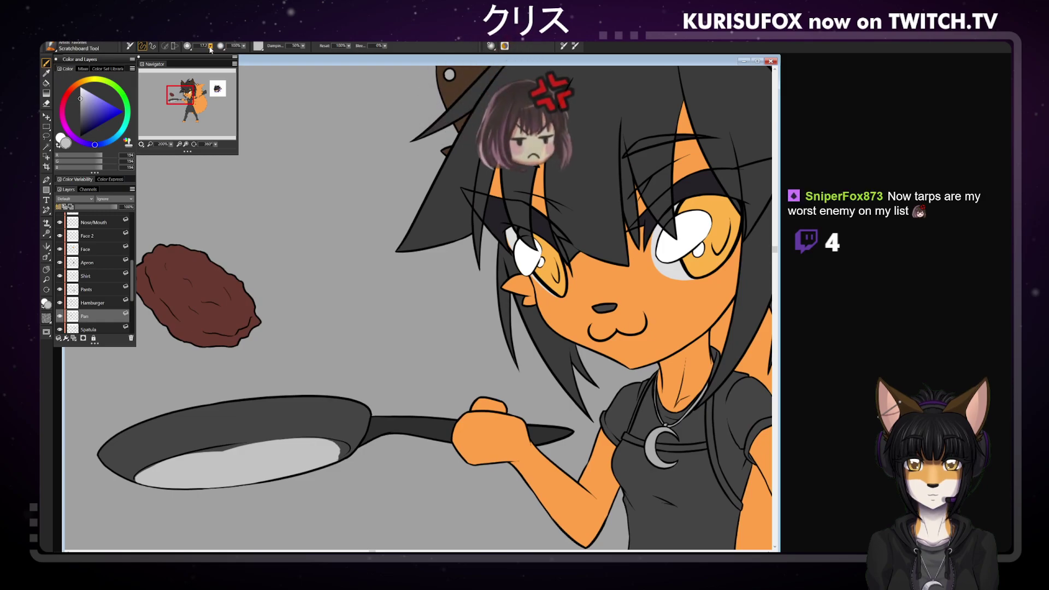
pyautogui.moveTo(209, 48); pyautogui.dragTo(202, 48)
pyautogui.moveTo(215, 144); pyautogui.dragTo(202, 145)
pyautogui.moveTo(194, 238); pyautogui.dragTo(174, 218)
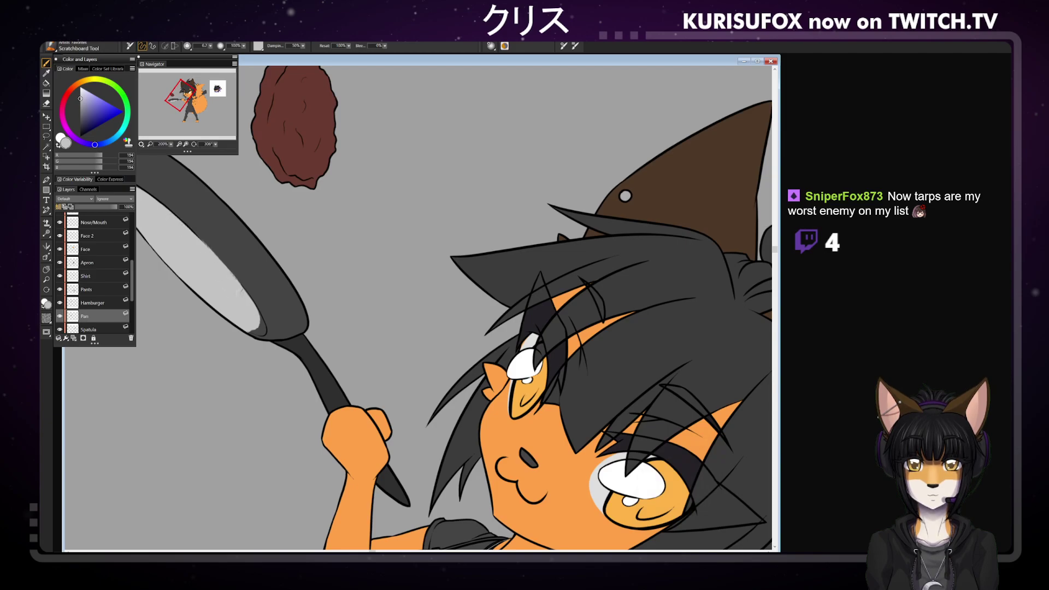
pyautogui.moveTo(182, 224); pyautogui.dragTo(254, 316)
pyautogui.hotkey('ctrl', 'z')
pyautogui.moveTo(192, 234); pyautogui.dragTo(239, 283)
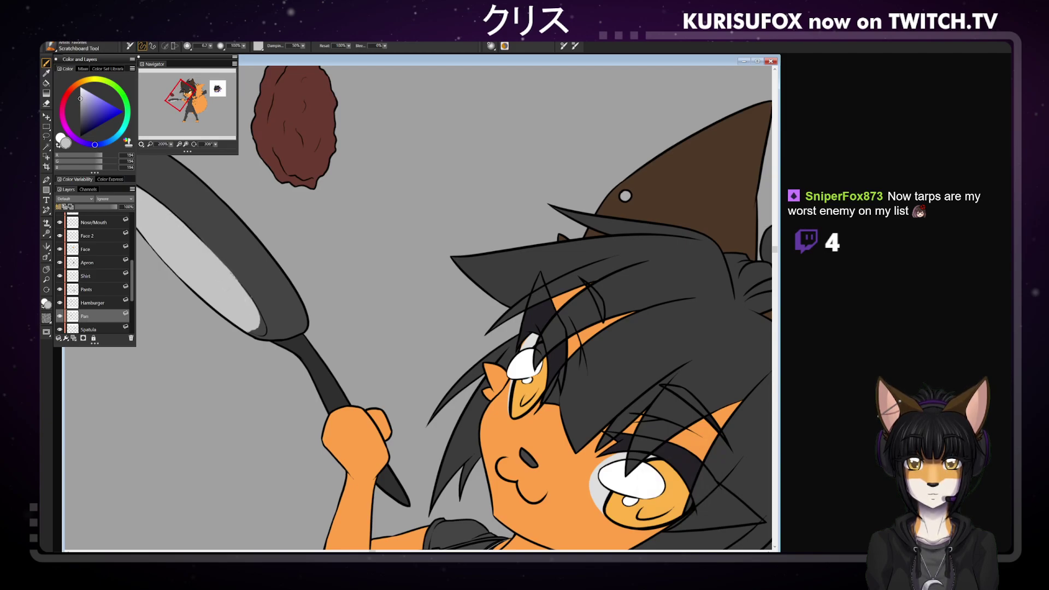
pyautogui.hotkey('ctrl', 'z')
pyautogui.moveTo(191, 231); pyautogui.dragTo(238, 282)
pyautogui.hotkey('ctrl', 'z')
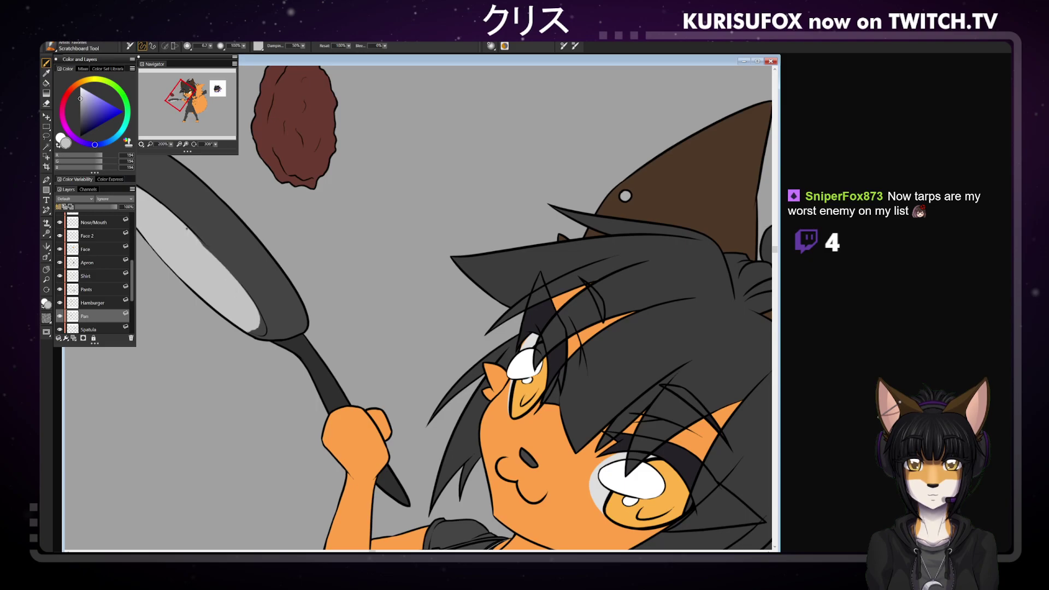
pyautogui.moveTo(188, 230); pyautogui.dragTo(239, 283)
pyautogui.moveTo(257, 320); pyautogui.dragTo(265, 331)
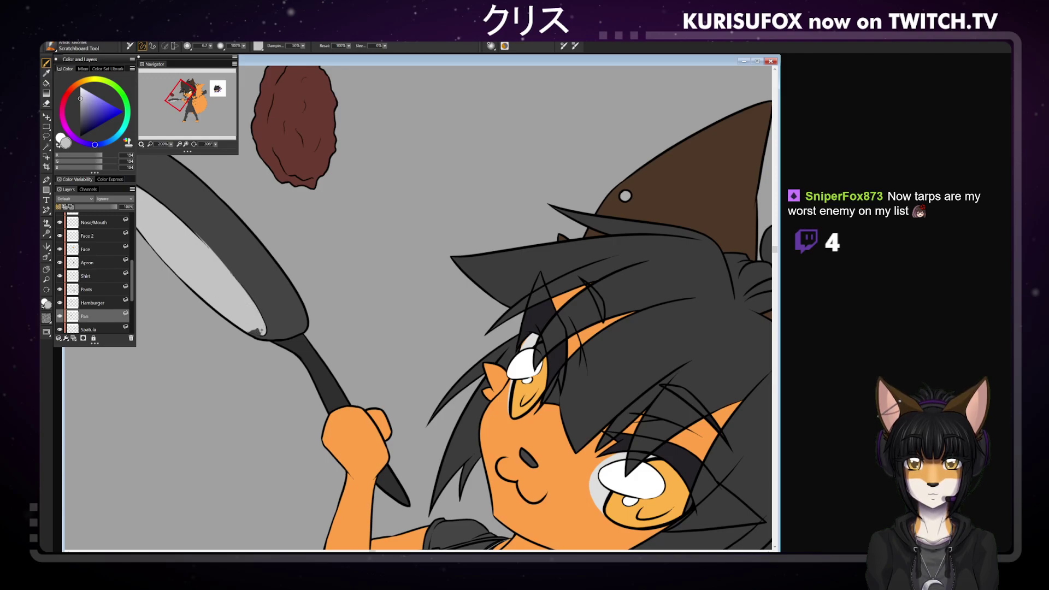
pyautogui.hotkey('ctrl', 'z')
pyautogui.hotkey('ctrl', 'z')
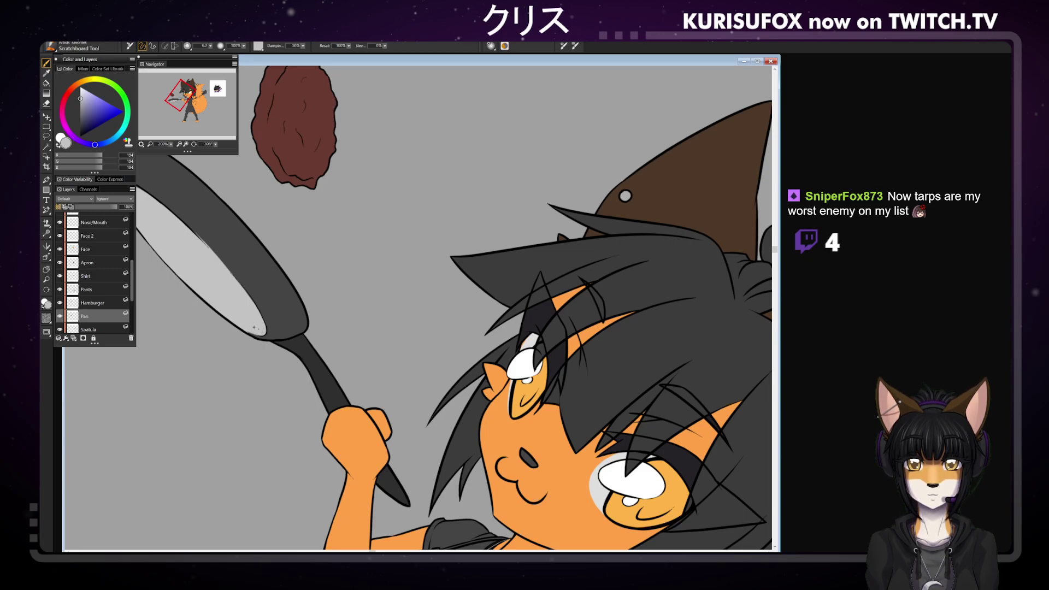
# Erase stray paint at the handle end of the pan's base and trim its inner edge with the pan's sampled dark grey
pyautogui.click(46, 104)
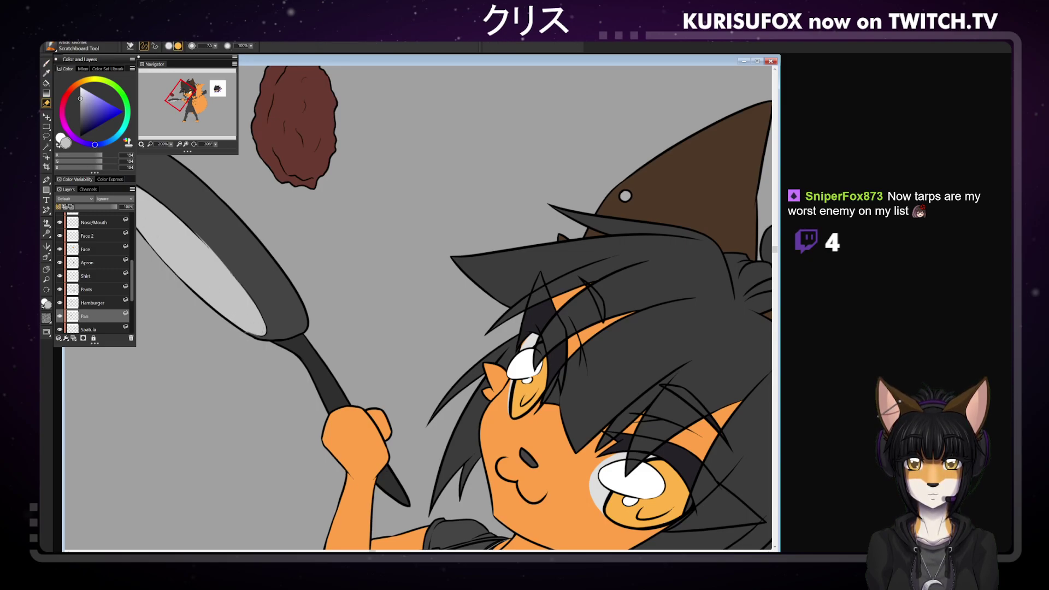
pyautogui.moveTo(261, 337); pyautogui.dragTo(244, 329)
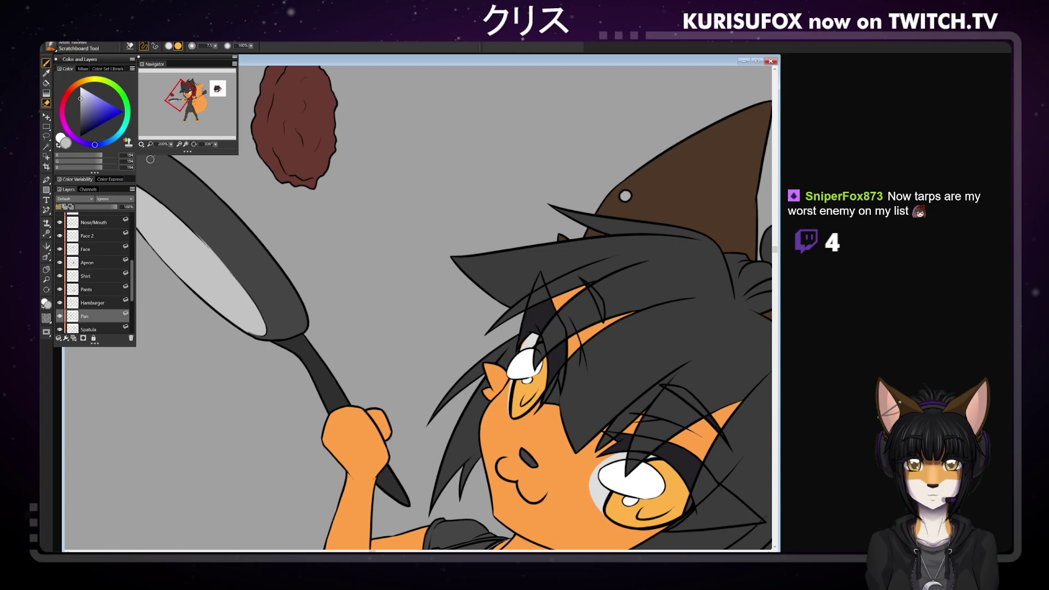
pyautogui.keyDown('alt'); pyautogui.click(263, 275); pyautogui.keyUp('alt')
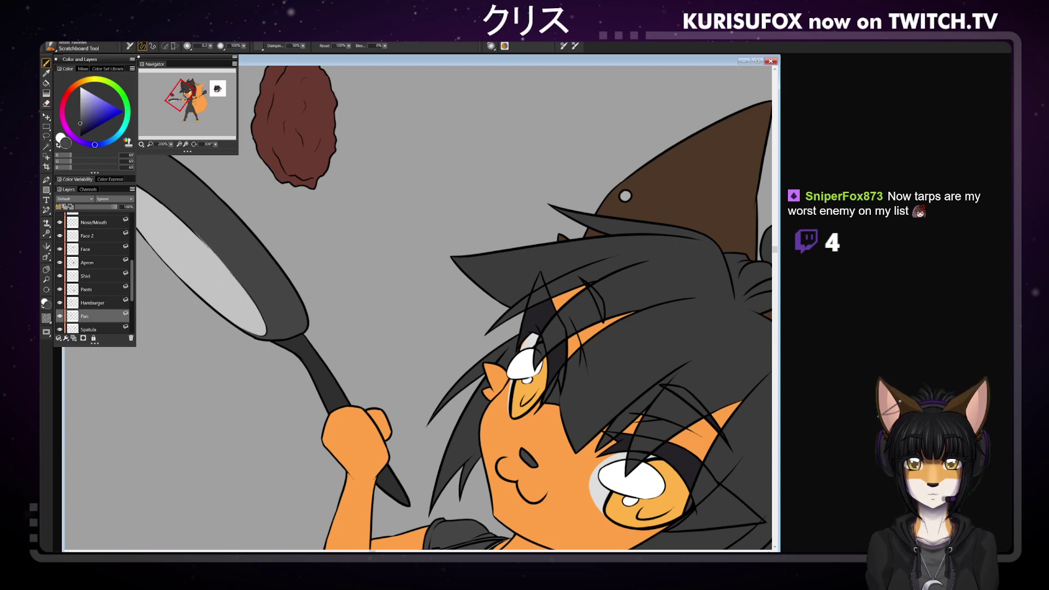
pyautogui.moveTo(189, 220); pyautogui.dragTo(245, 280)
pyautogui.click(46, 269)
pyautogui.moveTo(350, 259); pyautogui.dragTo(380, 266)
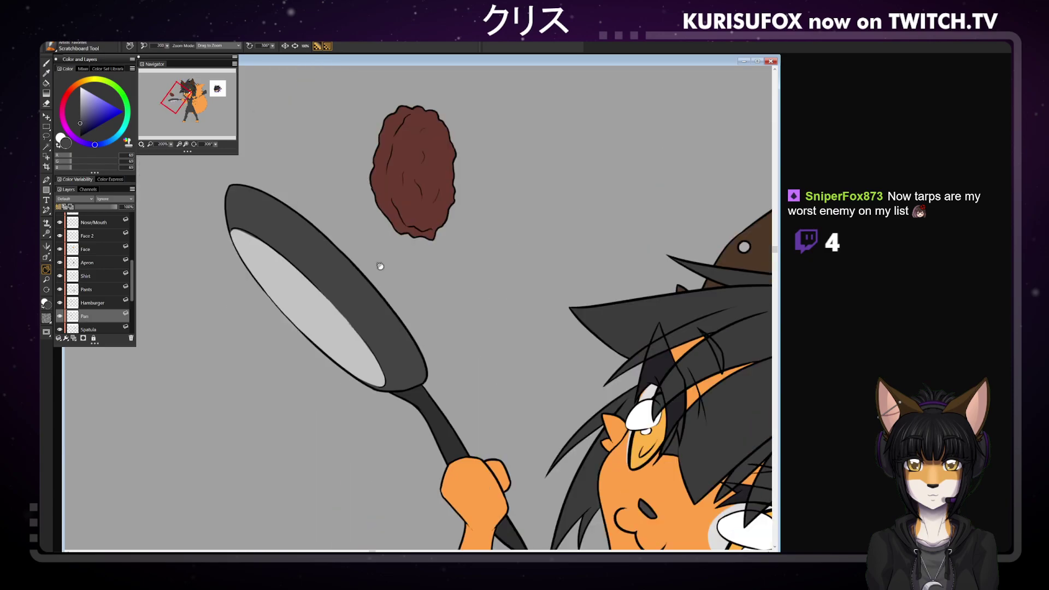
pyautogui.click(46, 63)
pyautogui.keyDown('alt'); pyautogui.click(272, 255); pyautogui.keyUp('alt')
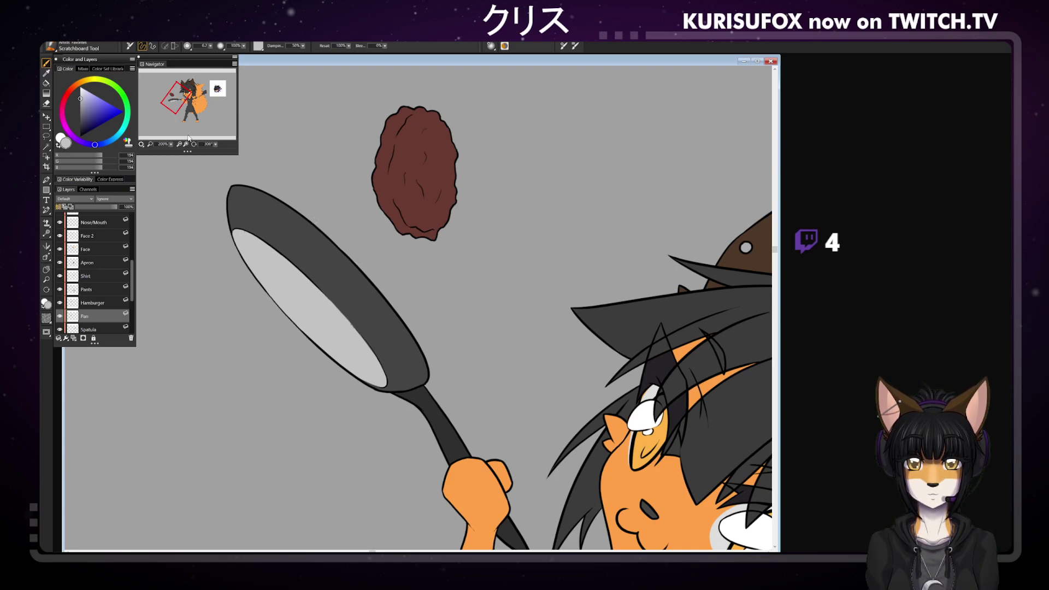
pyautogui.click(217, 143)
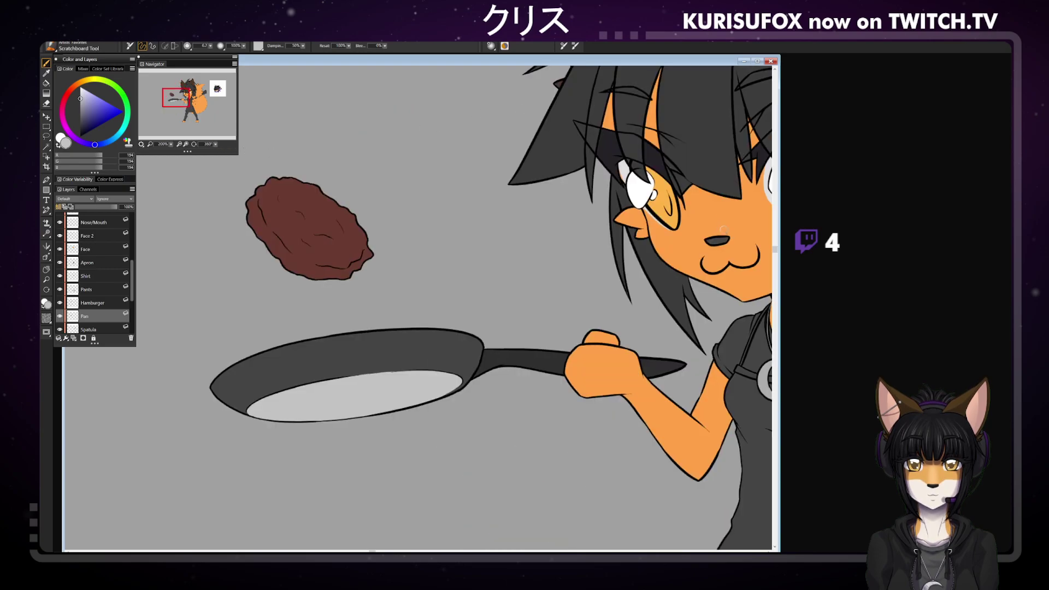
pyautogui.hotkey('ctrl', '-')
pyautogui.hotkey('ctrl', '-')
pyautogui.hotkey('ctrl', '-')
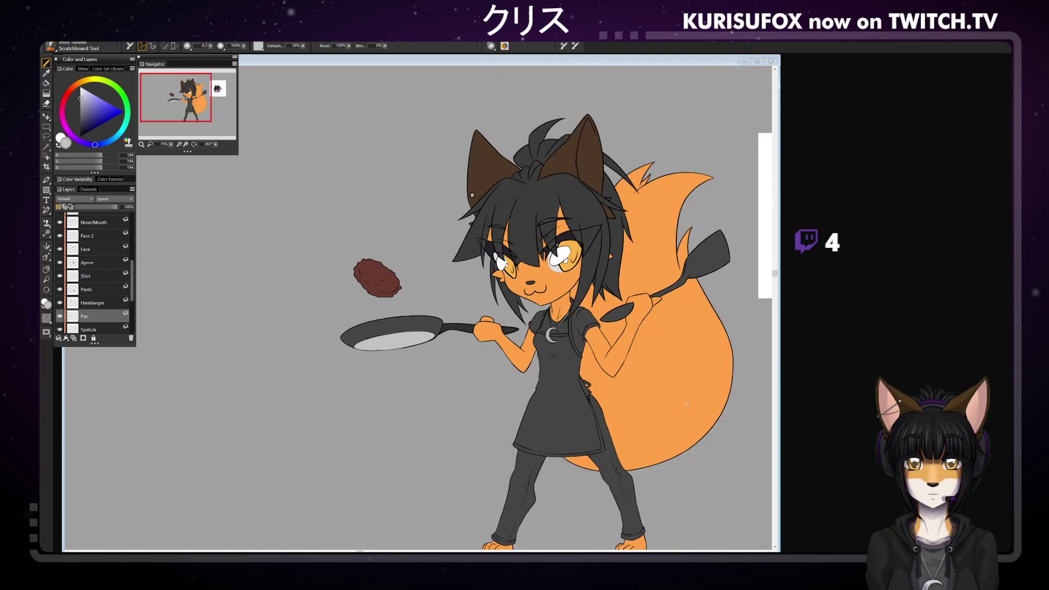
# Sample the dark grey from the pan and paint the spatula with it on the Spatula layer, using a larger brush
pyautogui.press('g')
pyautogui.moveTo(627, 342); pyautogui.dragTo(517, 365)
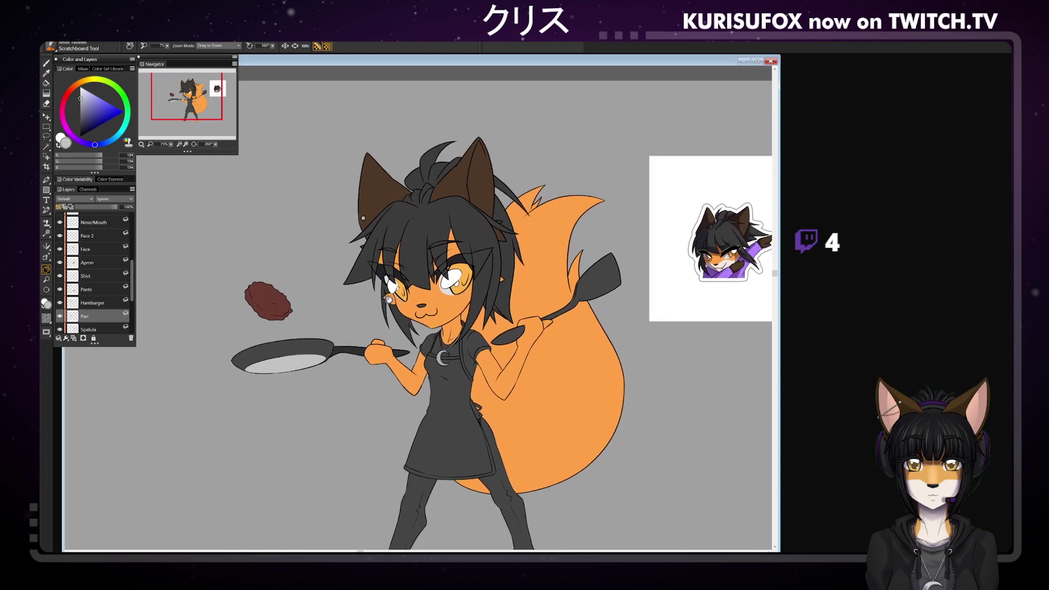
pyautogui.press('b')
pyautogui.keyDown('alt'); pyautogui.click(309, 335); pyautogui.keyUp('alt')
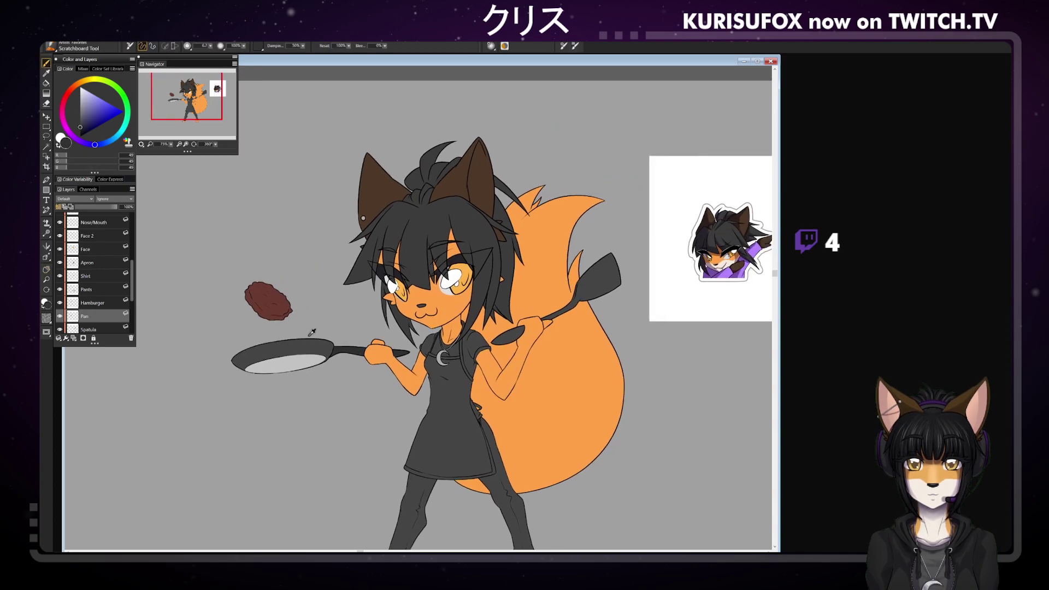
pyautogui.click(95, 330)
pyautogui.press(']')
pyautogui.press(']')
pyautogui.press(']')
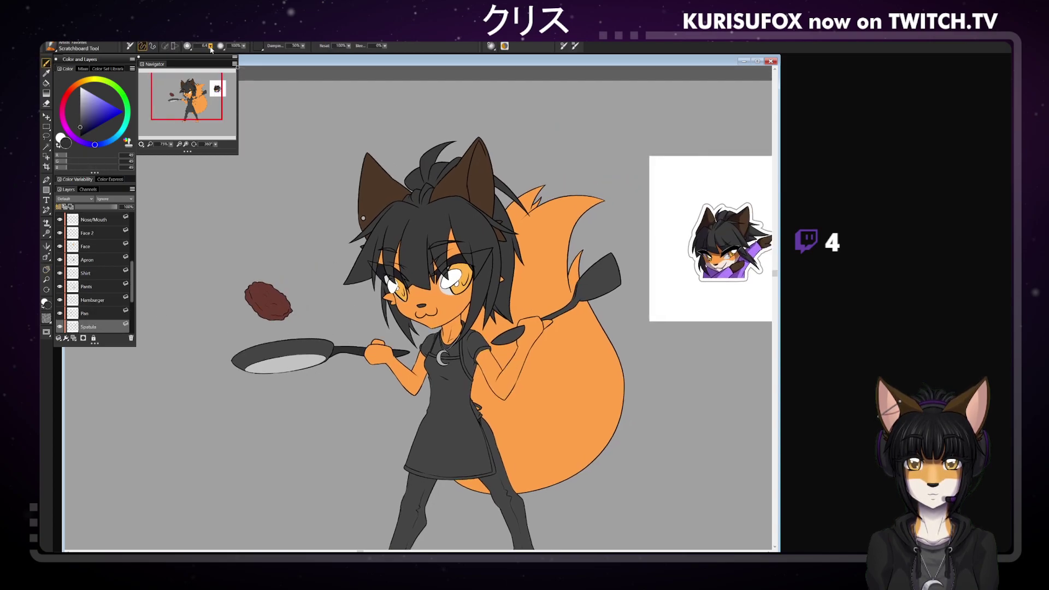
pyautogui.press(']')
pyautogui.press(']')
pyautogui.press(']')
pyautogui.press(']')
pyautogui.press(']')
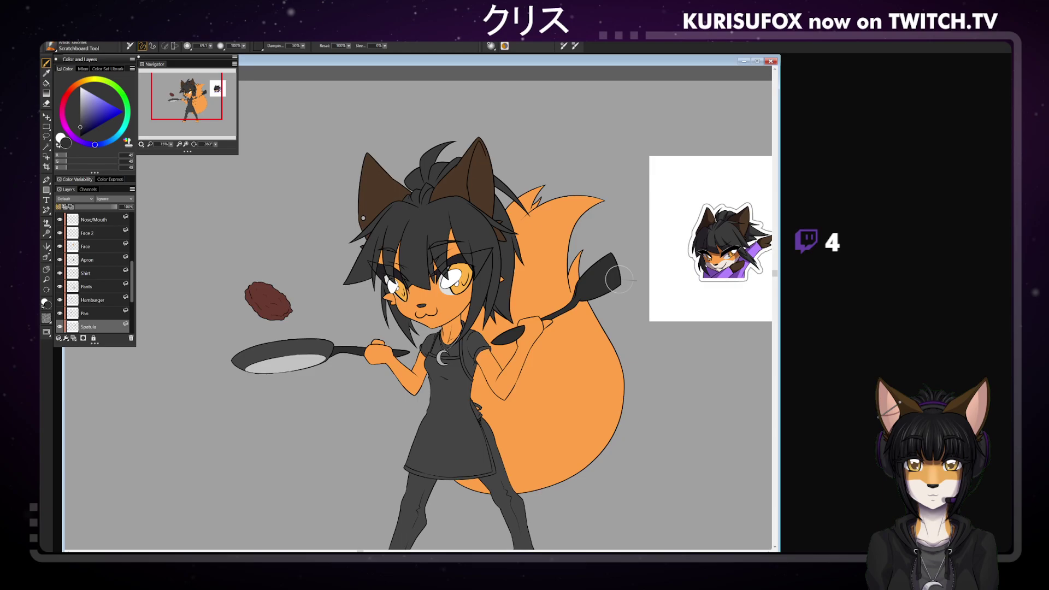
# Paint the whole apron, including its bib and skirt, with the same dark grey on the Apron layer
pyautogui.click(108, 263)
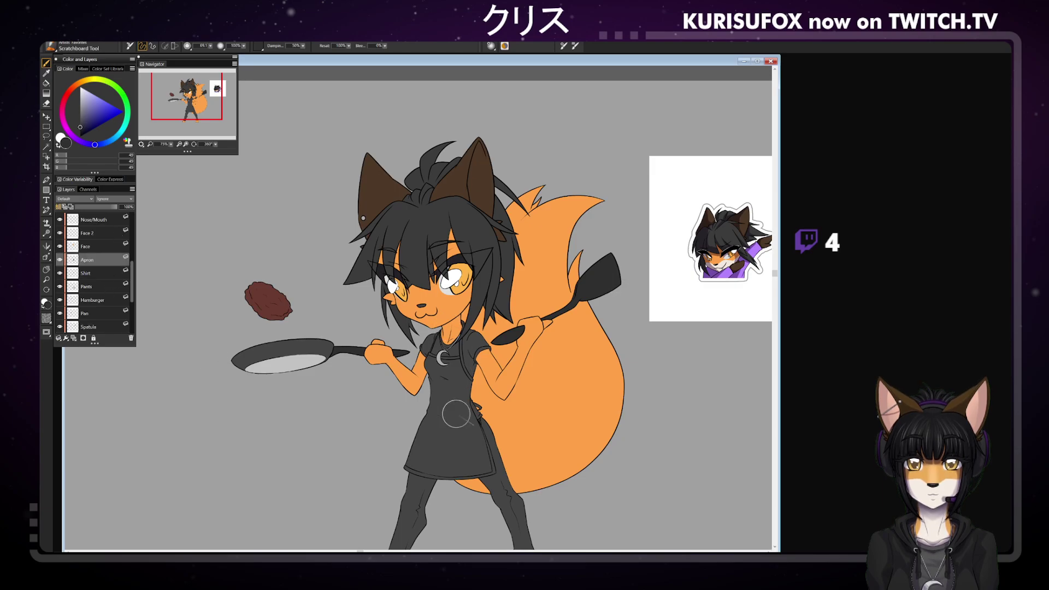
pyautogui.moveTo(429, 333)
pyautogui.mouseDown()
pyautogui.moveTo(445, 341)
pyautogui.moveTo(455, 329)
pyautogui.mouseUp()
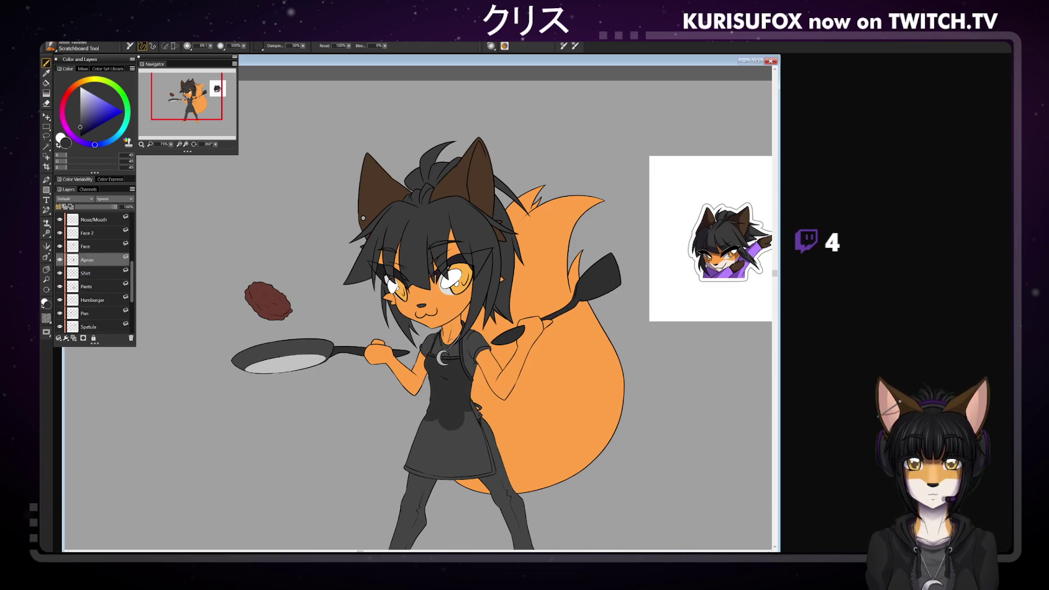
pyautogui.moveTo(471, 414); pyautogui.dragTo(486, 477)
pyautogui.moveTo(470, 429)
pyautogui.mouseDown()
pyautogui.moveTo(470, 482)
pyautogui.moveTo(460, 451)
pyautogui.moveTo(405, 483)
pyautogui.mouseUp()
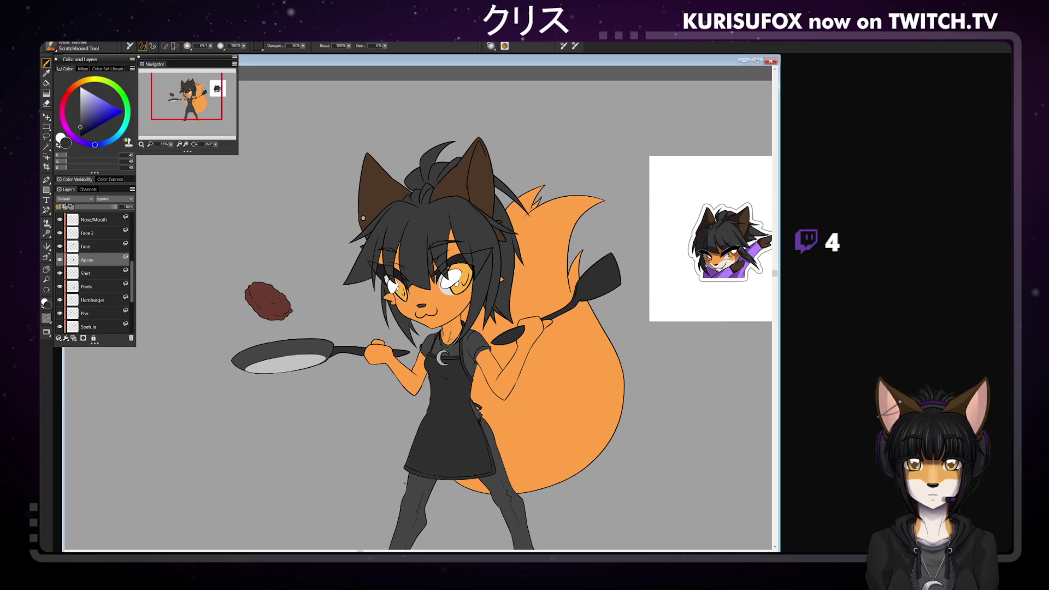
# Choose a near-black neutral grey and paint both trouser legs with it on the Pants layer
pyautogui.click(80, 132)
pyautogui.click(80, 125)
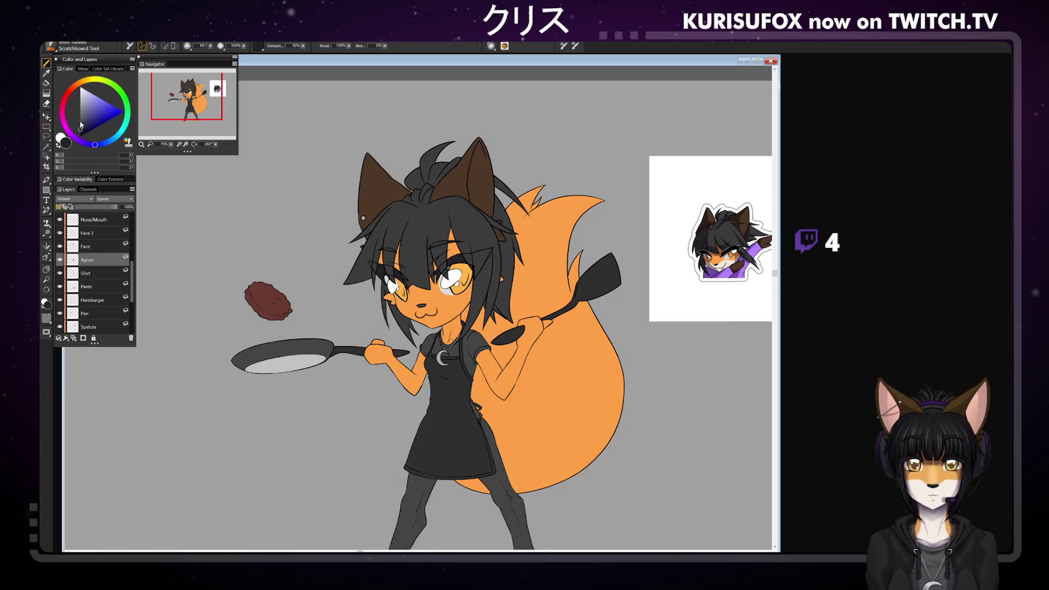
pyautogui.click(104, 325)
pyautogui.click(103, 286)
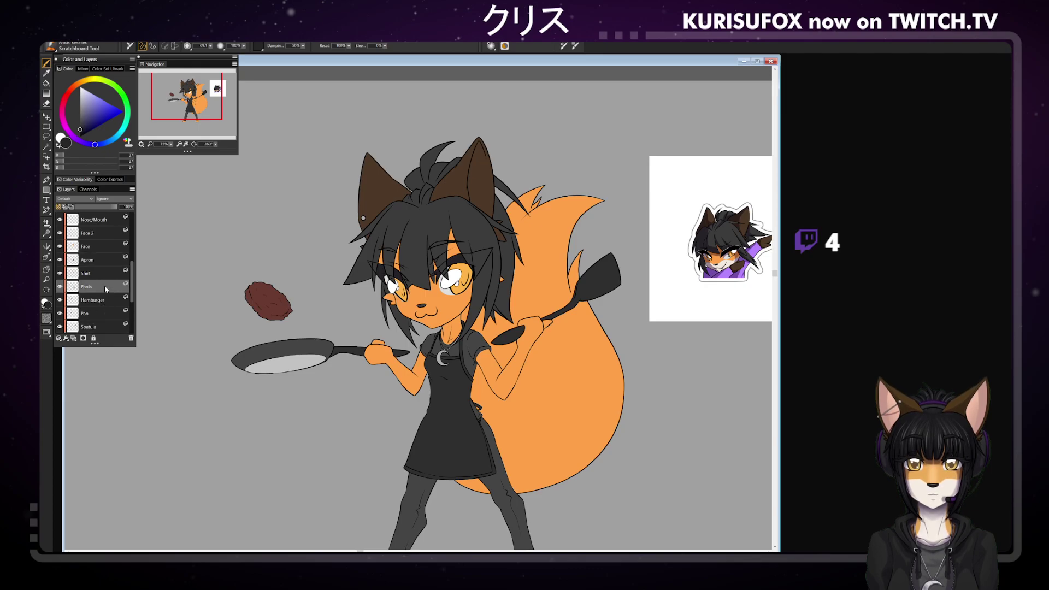
pyautogui.hotkey('ctrl', '-')
pyautogui.moveTo(397, 540)
pyautogui.mouseDown()
pyautogui.moveTo(397, 486)
pyautogui.moveTo(429, 464)
pyautogui.mouseUp()
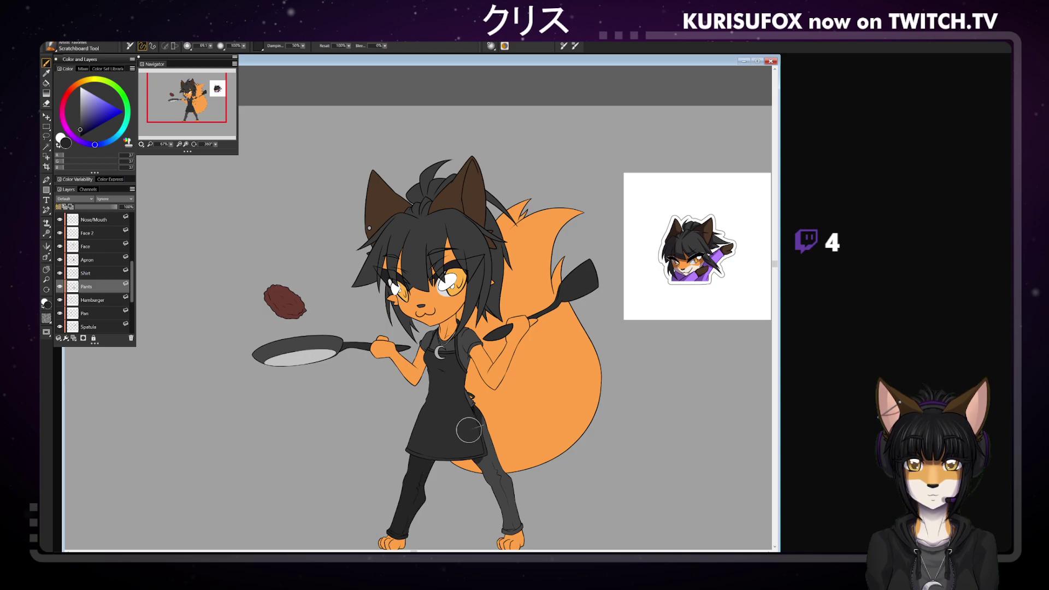
pyautogui.moveTo(466, 398)
pyautogui.mouseDown()
pyautogui.moveTo(484, 470)
pyautogui.moveTo(515, 533)
pyautogui.mouseUp()
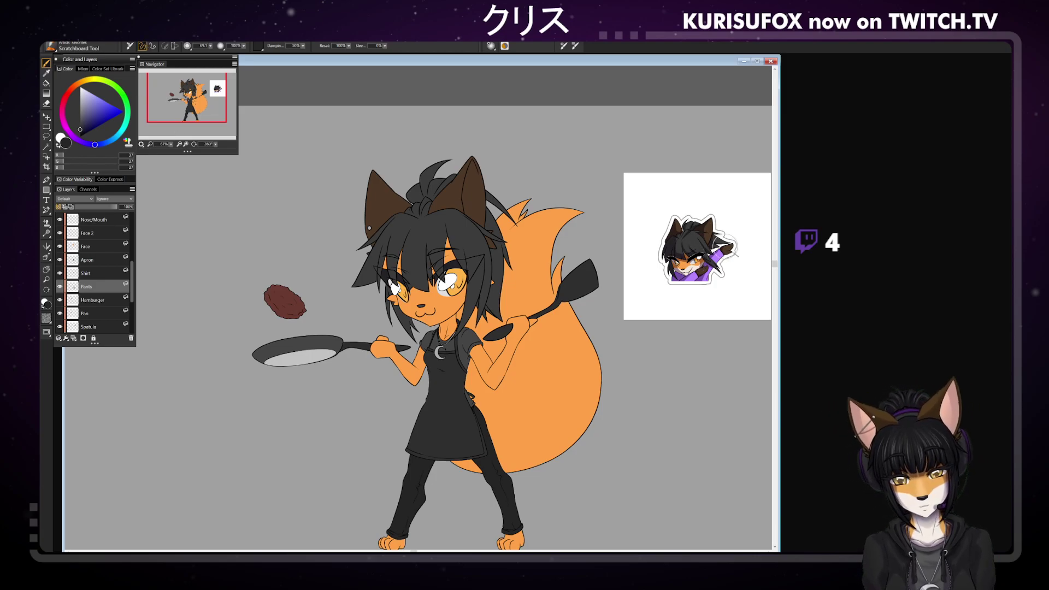
pyautogui.scroll(5, 124, 232)
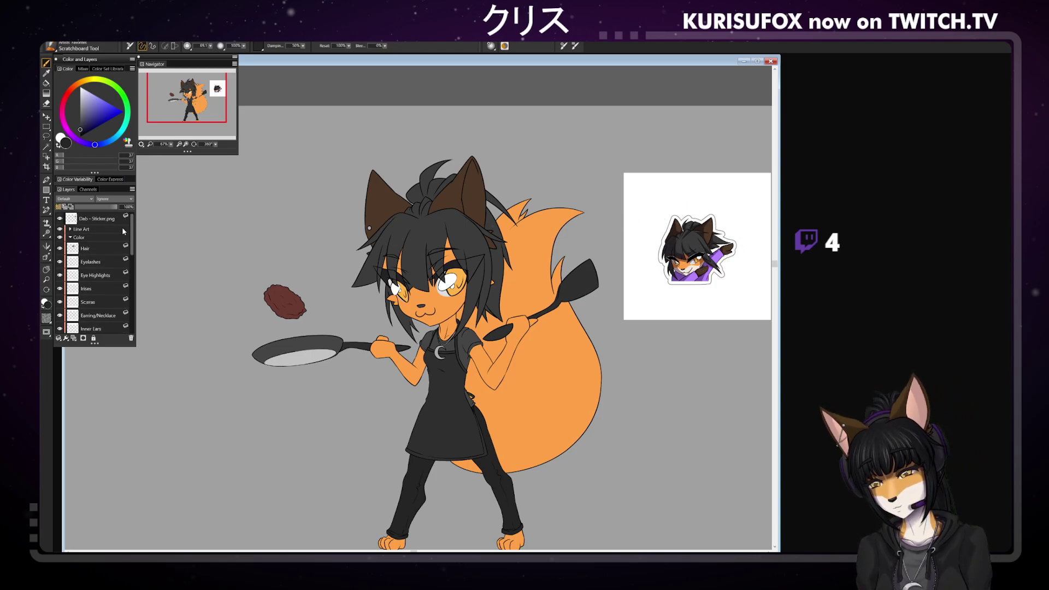
# Delete the Dab sticker reference layer and place the Kawaii sticker image as the new reference beside the character's head
pyautogui.click(112, 225)
pyautogui.click(131, 338)
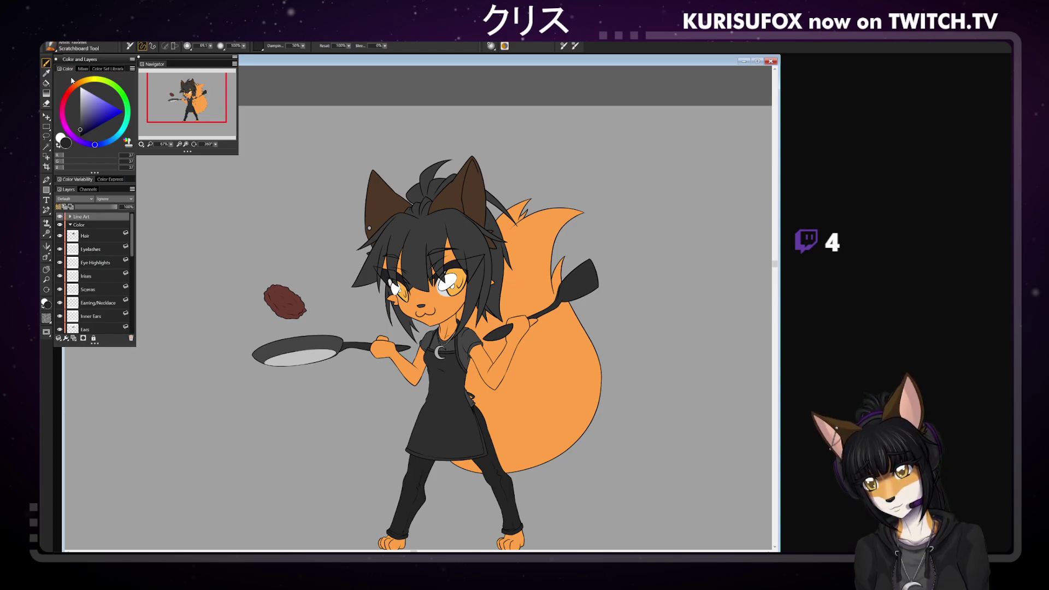
pyautogui.hotkey('ctrl', 's')
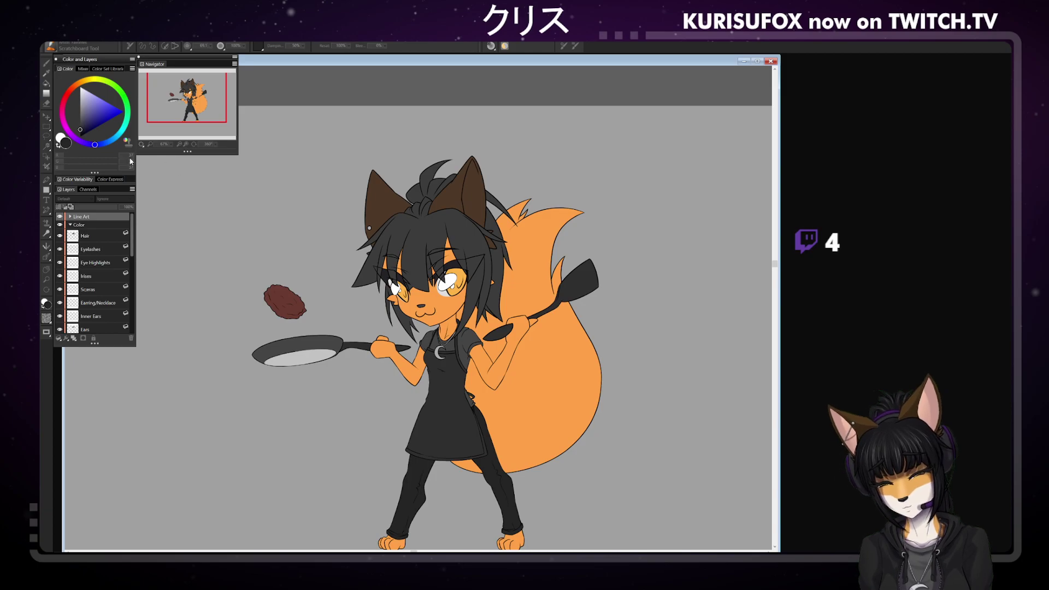
pyautogui.click(583, 334)
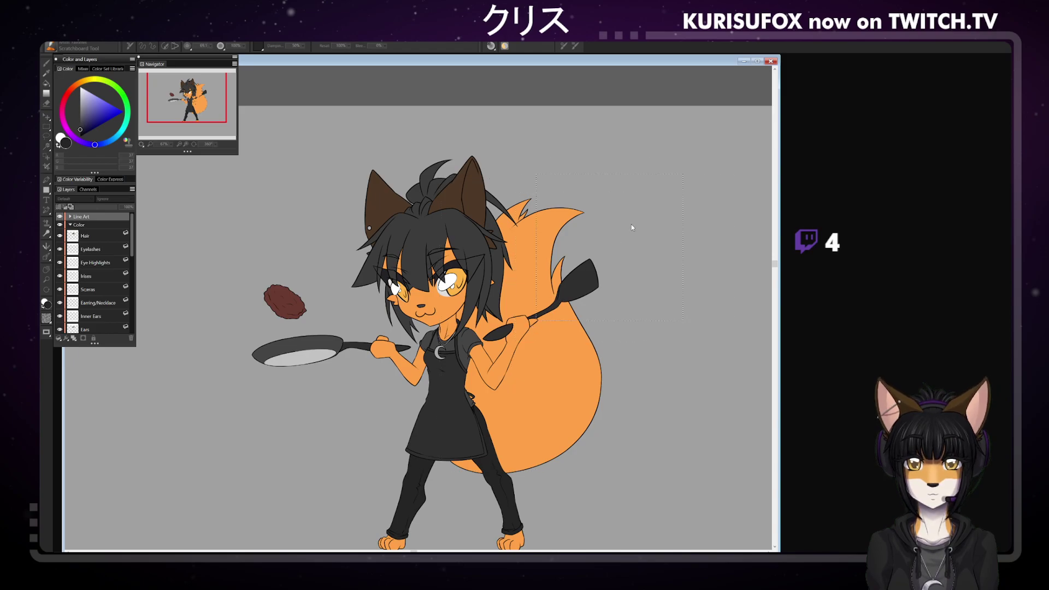
pyautogui.click(663, 218)
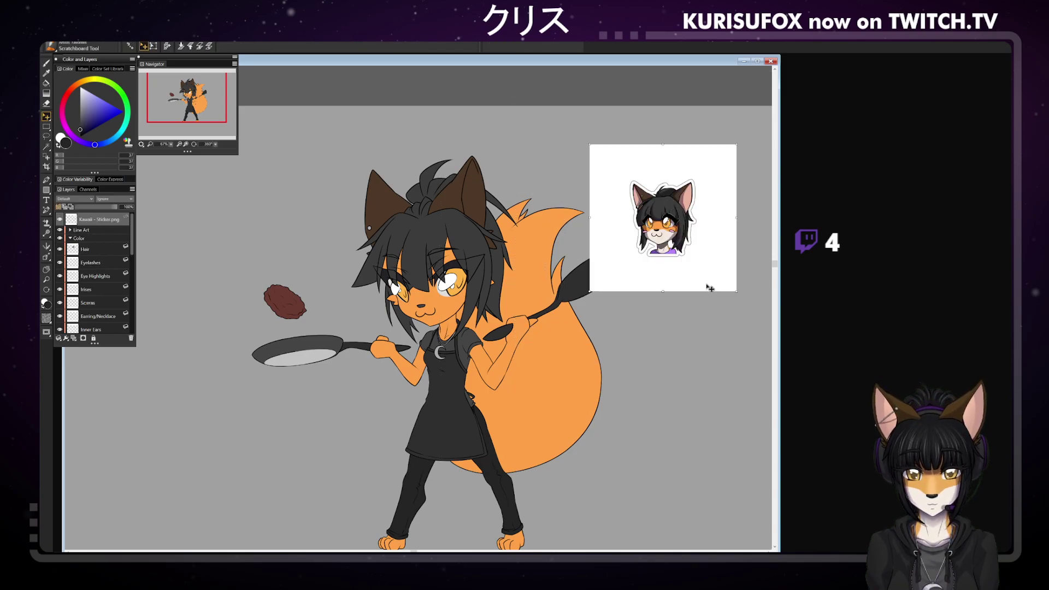
pyautogui.moveTo(697, 263); pyautogui.dragTo(712, 253)
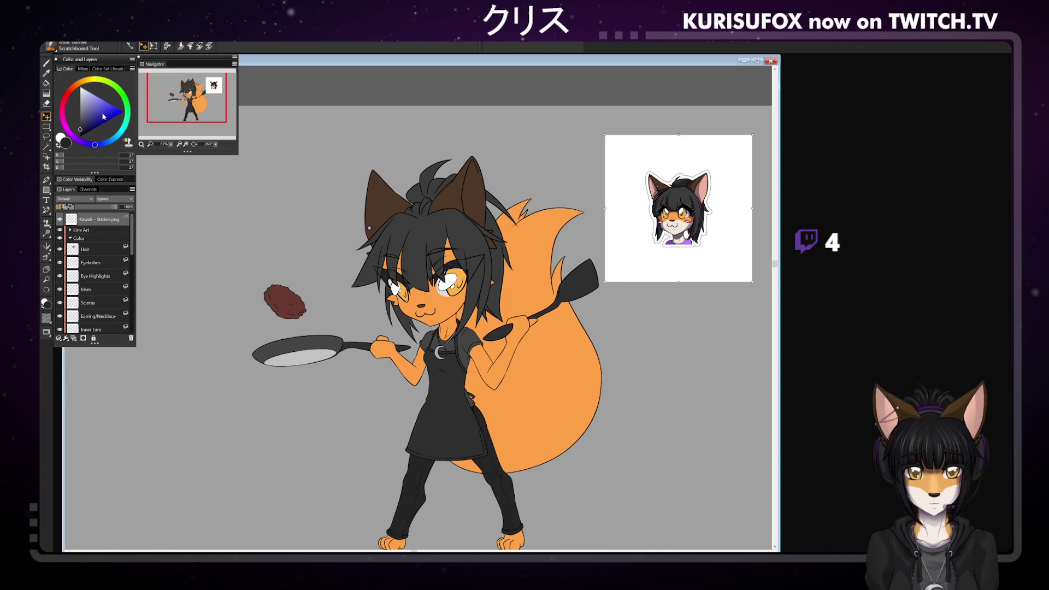
# Sample the pink from the reference sticker's inner ear and load the Ears layer's contents as a selection
pyautogui.click(46, 63)
pyautogui.keyDown('alt'); pyautogui.click(705, 183); pyautogui.keyUp('alt')
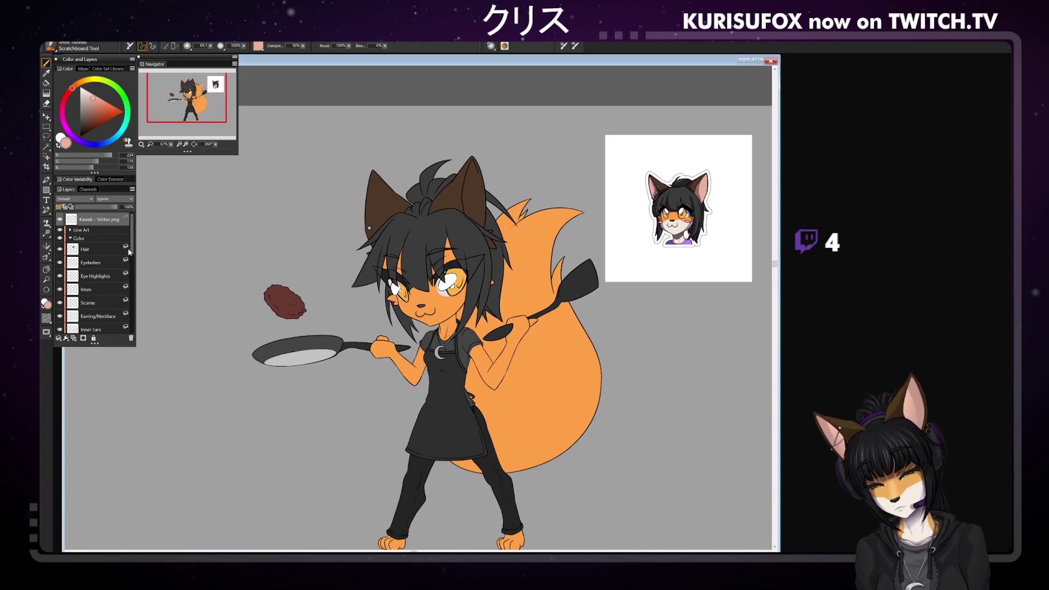
pyautogui.scroll(-2, 132, 261)
pyautogui.click(90, 311)
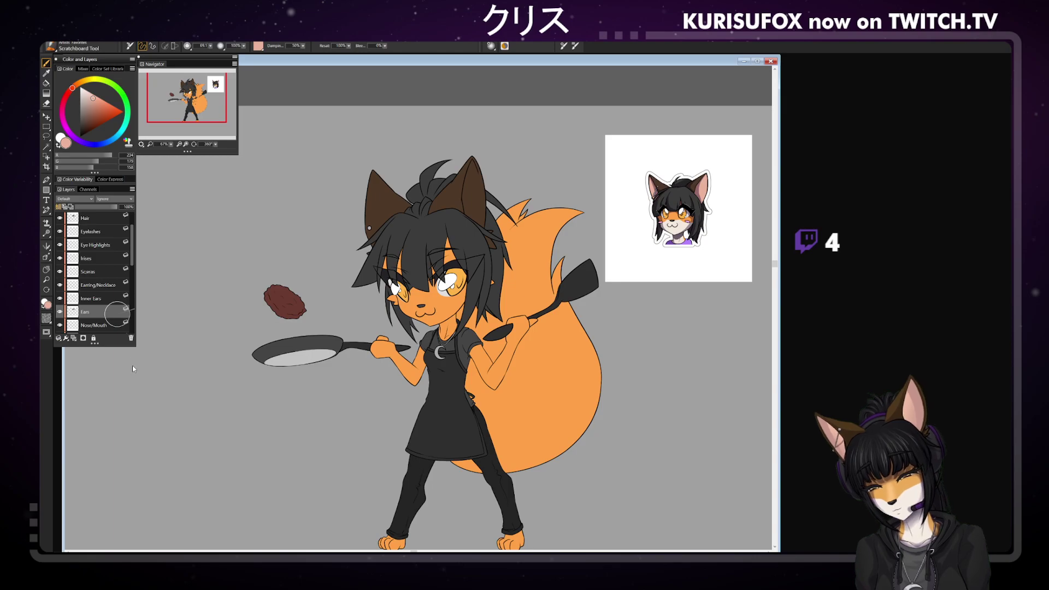
pyautogui.keyDown('ctrl'); pyautogui.click(73, 311); pyautogui.keyUp('ctrl')
pyautogui.click(58, 206)
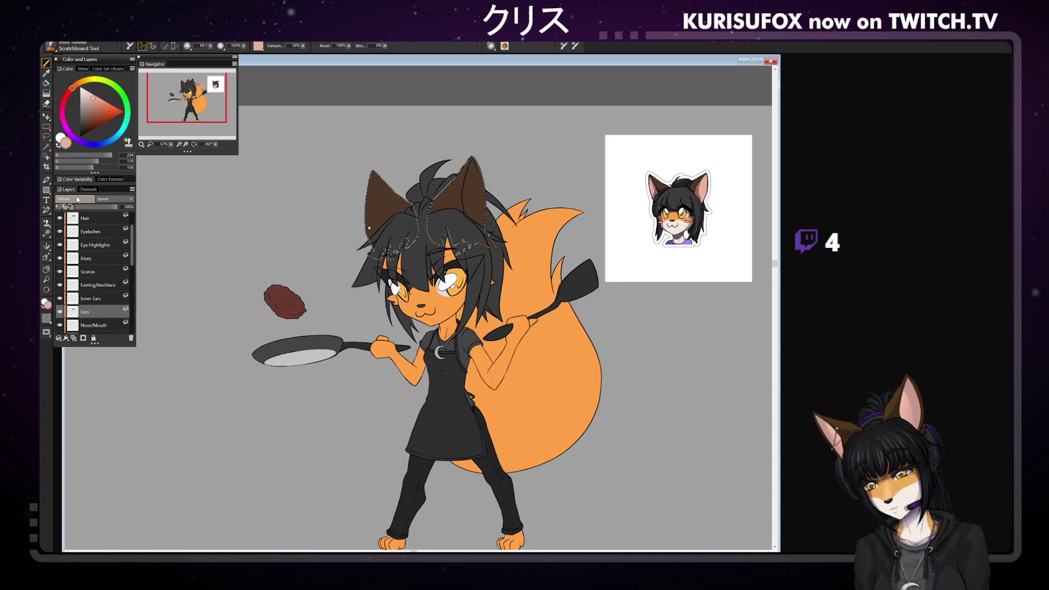
# Paint the interior of the tail-side ear with the sampled pink on the Ears layer, following the ear's inner outline with a small brush
pyautogui.click(46, 271)
pyautogui.moveTo(500, 194); pyautogui.dragTo(443, 376)
pyautogui.hotkey('ctrl', '+')
pyautogui.hotkey('ctrl', '+')
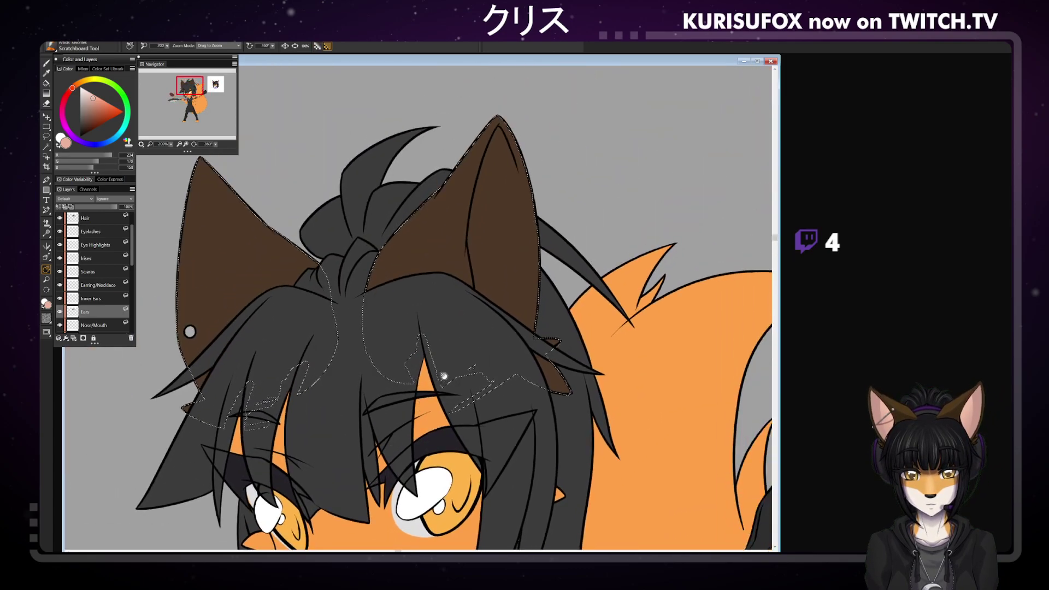
pyautogui.moveTo(527, 264); pyautogui.dragTo(507, 304)
pyautogui.click(47, 63)
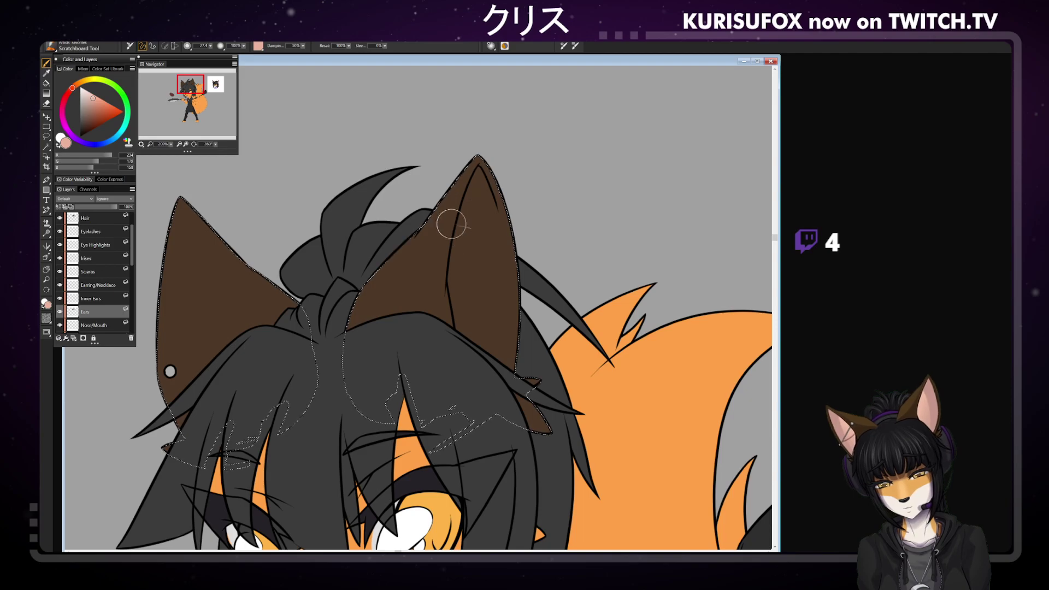
pyautogui.click(200, 46)
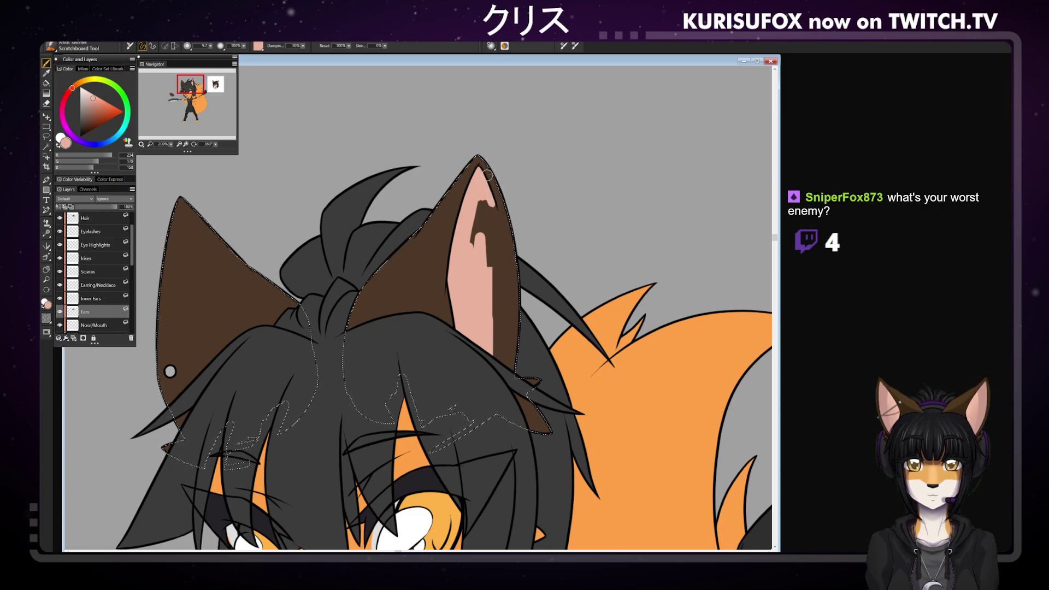
pyautogui.moveTo(209, 139); pyautogui.dragTo(182, 140)
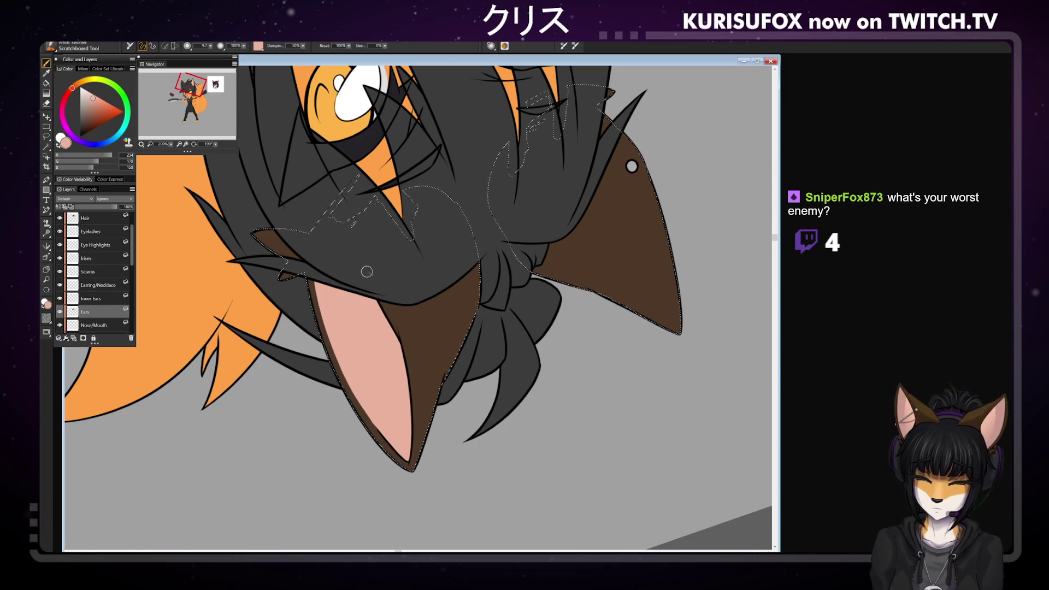
pyautogui.click(194, 143)
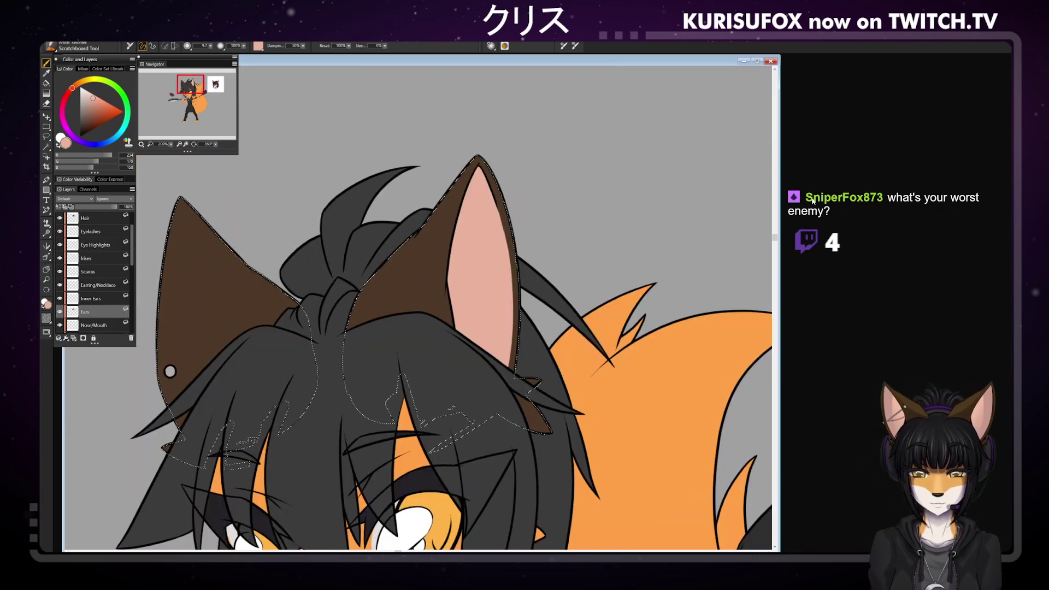
pyautogui.keyDown('alt'); pyautogui.click(369, 275); pyautogui.keyUp('alt')
pyautogui.press('n')
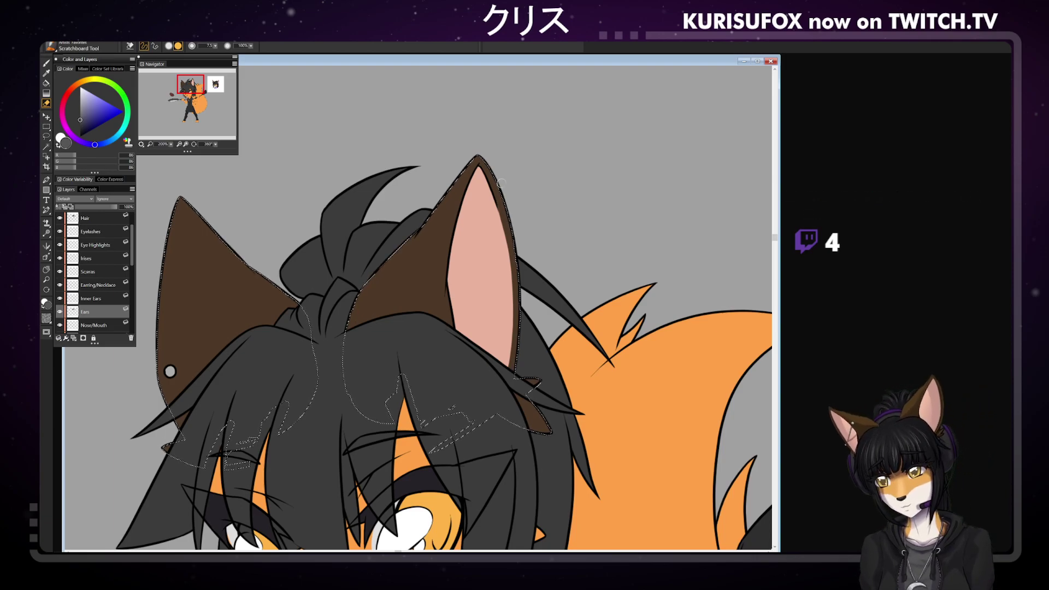
pyautogui.press('b')
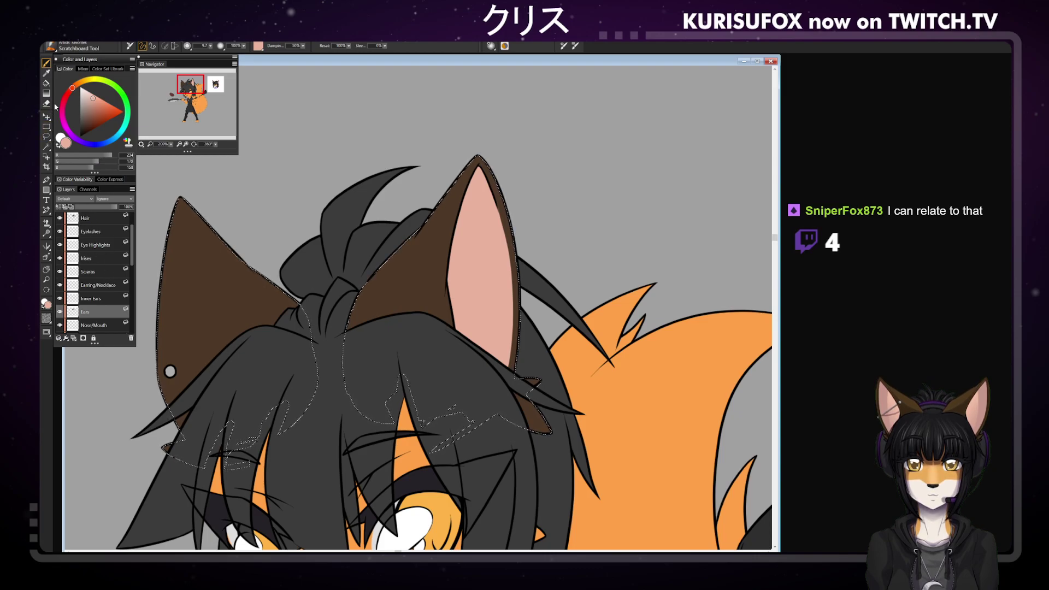
# Select the pink inner-ear area with the Magic Wand and hide the Ears layer
pyautogui.click(48, 146)
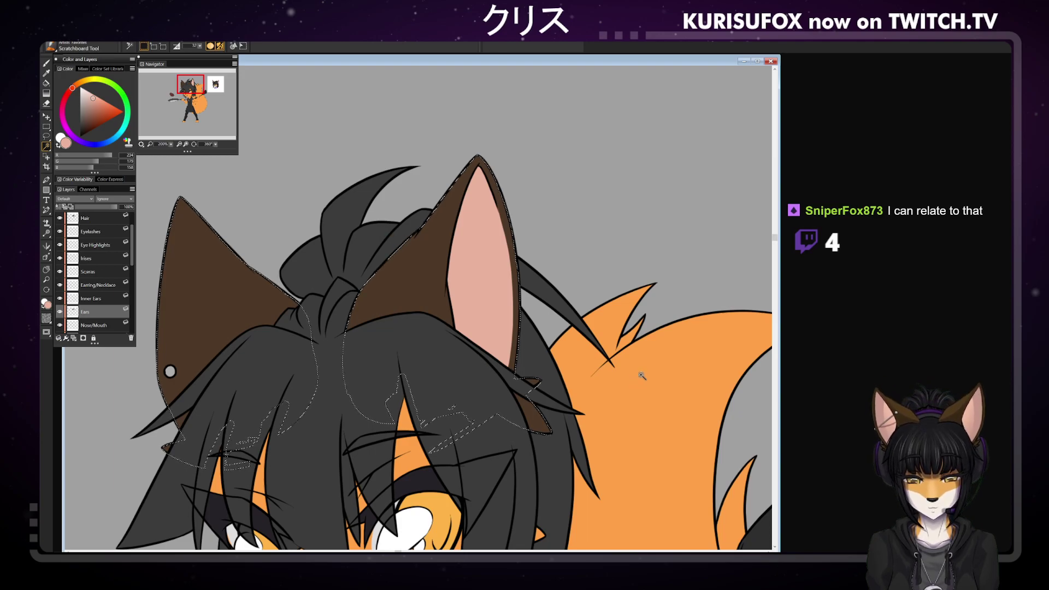
pyautogui.click(496, 268)
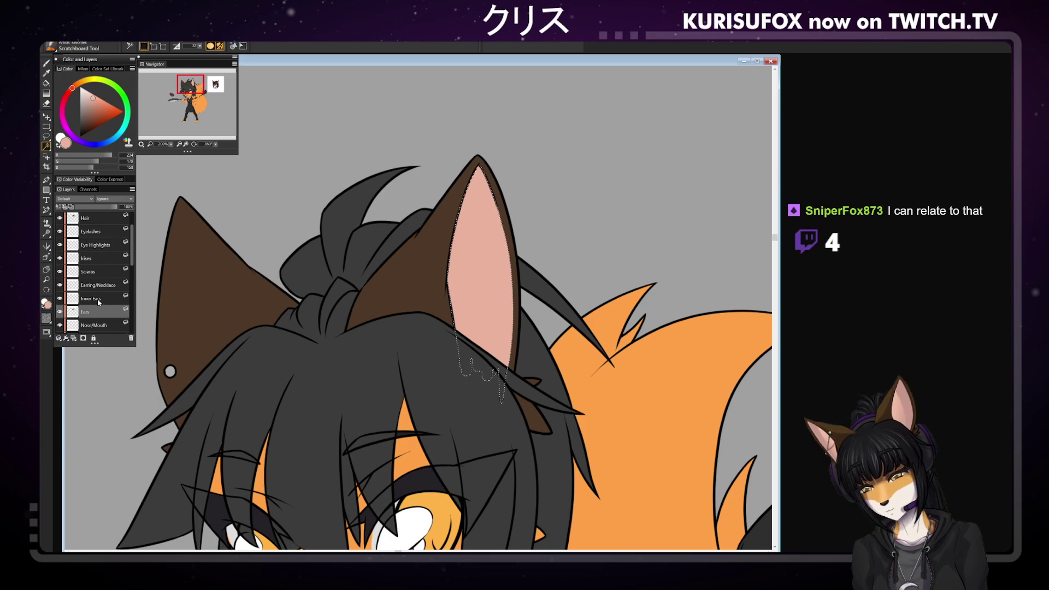
pyautogui.click(96, 299)
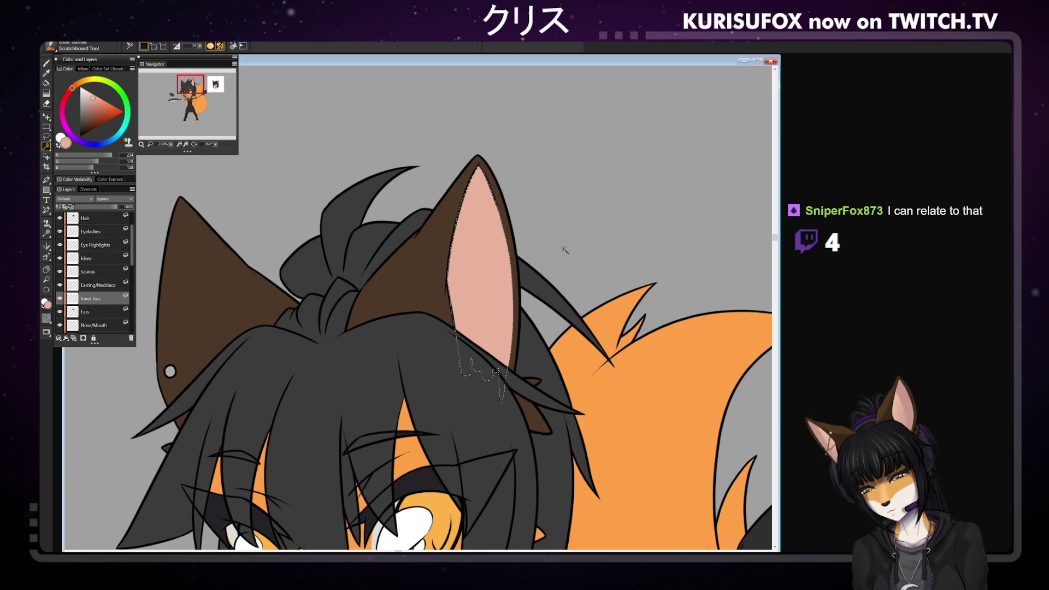
pyautogui.hotkey('ctrl', 'z')
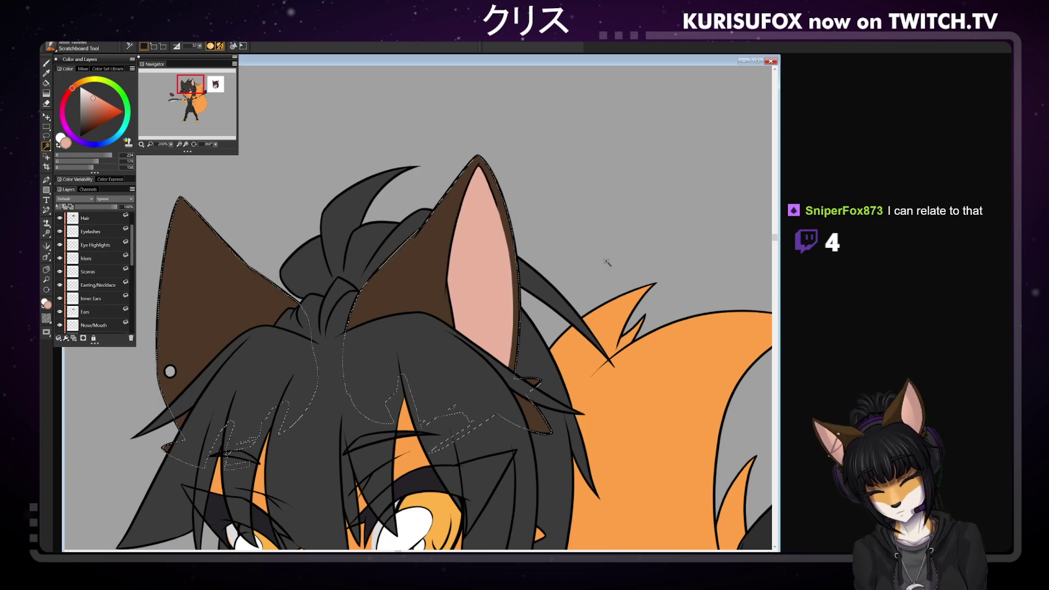
pyautogui.hotkey('ctrl', 'd')
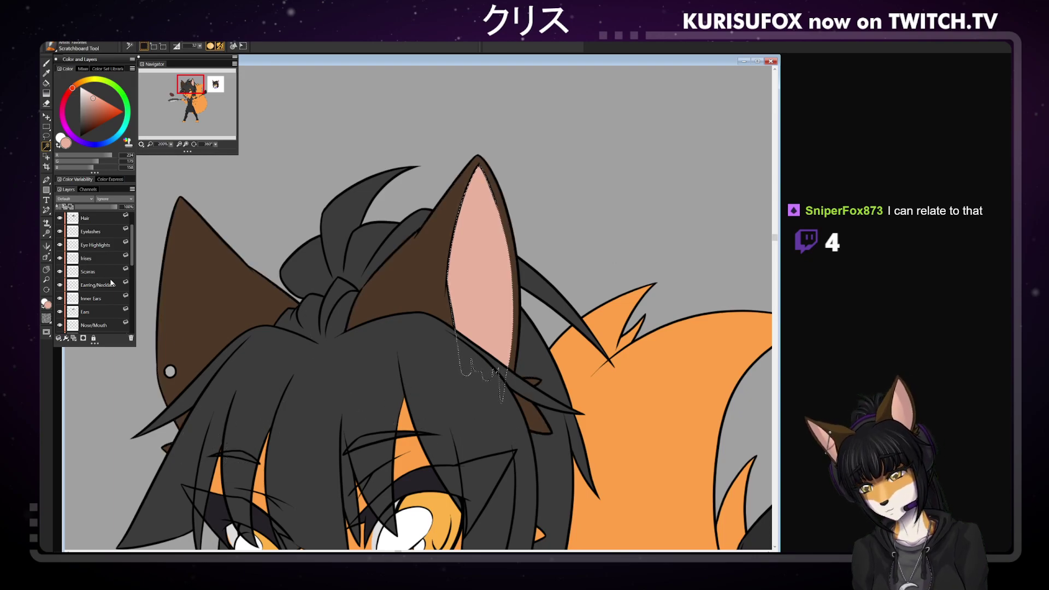
pyautogui.click(59, 311)
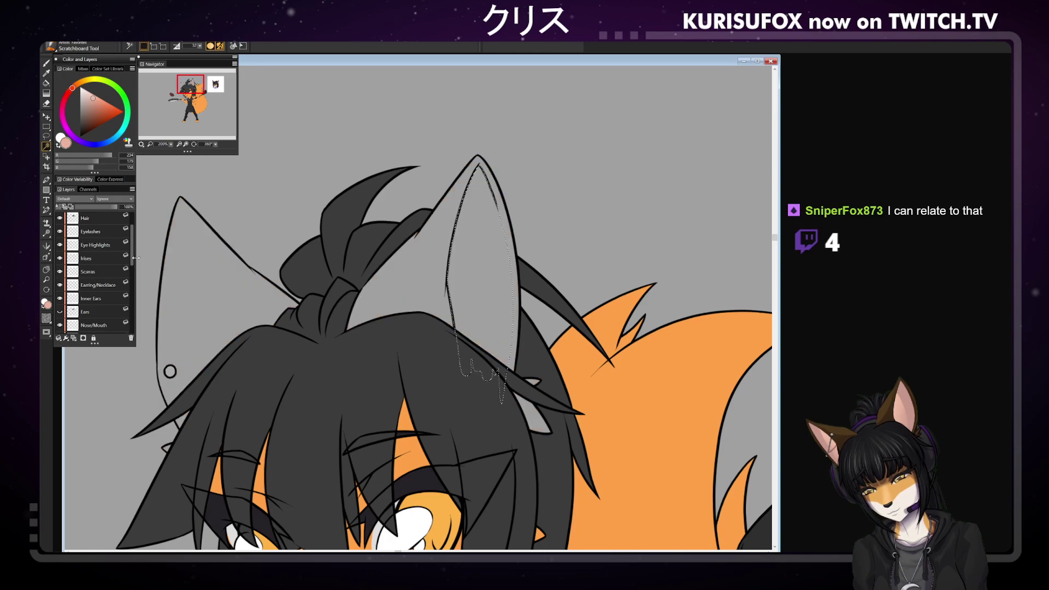
# Paint the selected inner-ear shape pink on the Inner Ears layer and show the Ears layer again
pyautogui.press('b')
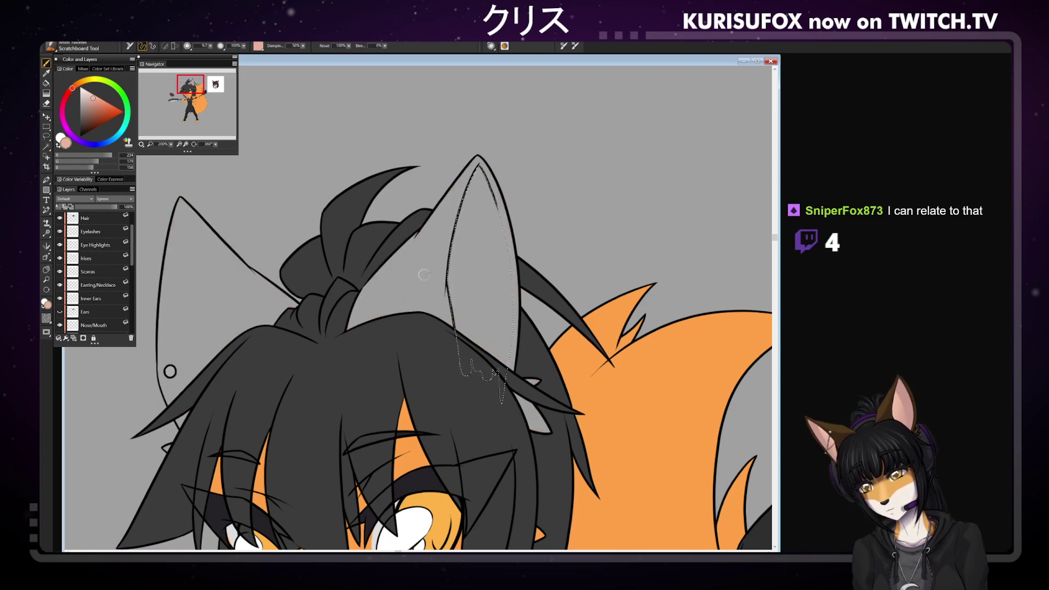
pyautogui.click(96, 298)
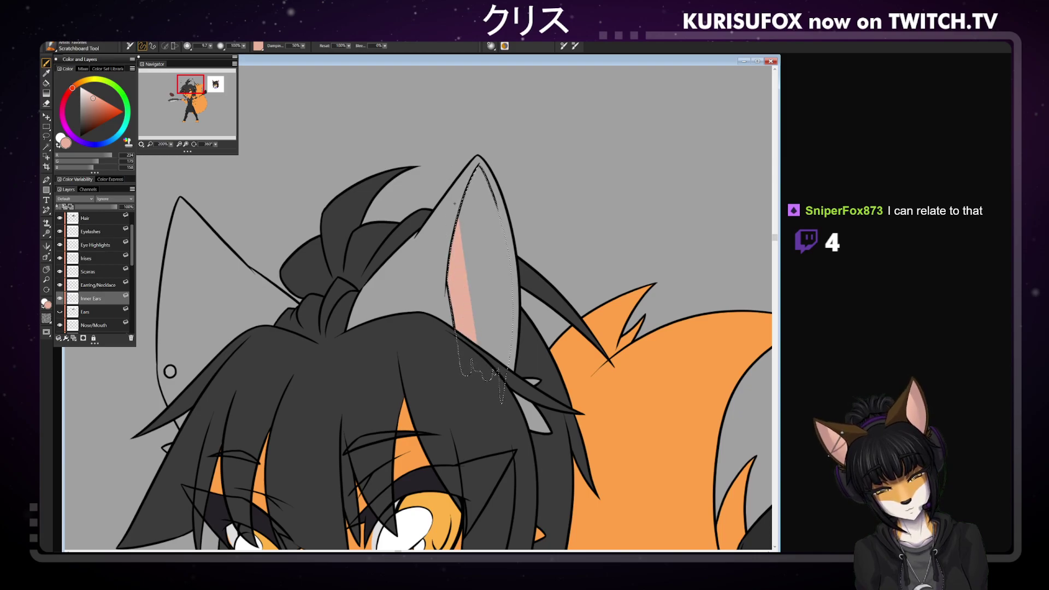
pyautogui.moveTo(472, 272)
pyautogui.mouseDown()
pyautogui.moveTo(481, 295)
pyautogui.moveTo(480, 222)
pyautogui.moveTo(489, 298)
pyautogui.mouseUp()
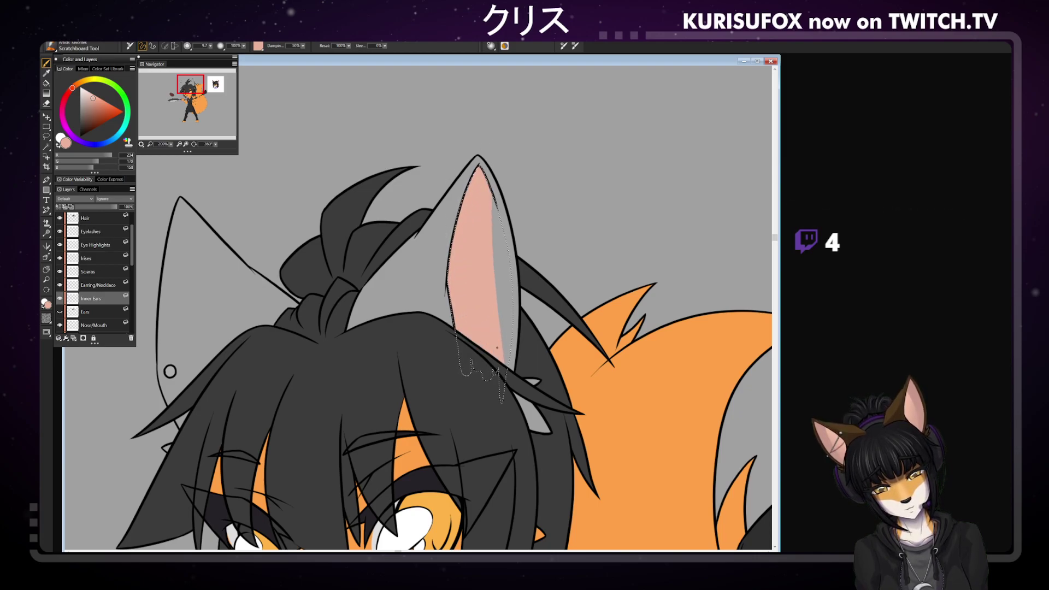
pyautogui.moveTo(496, 348)
pyautogui.mouseDown()
pyautogui.moveTo(506, 245)
pyautogui.moveTo(509, 306)
pyautogui.mouseUp()
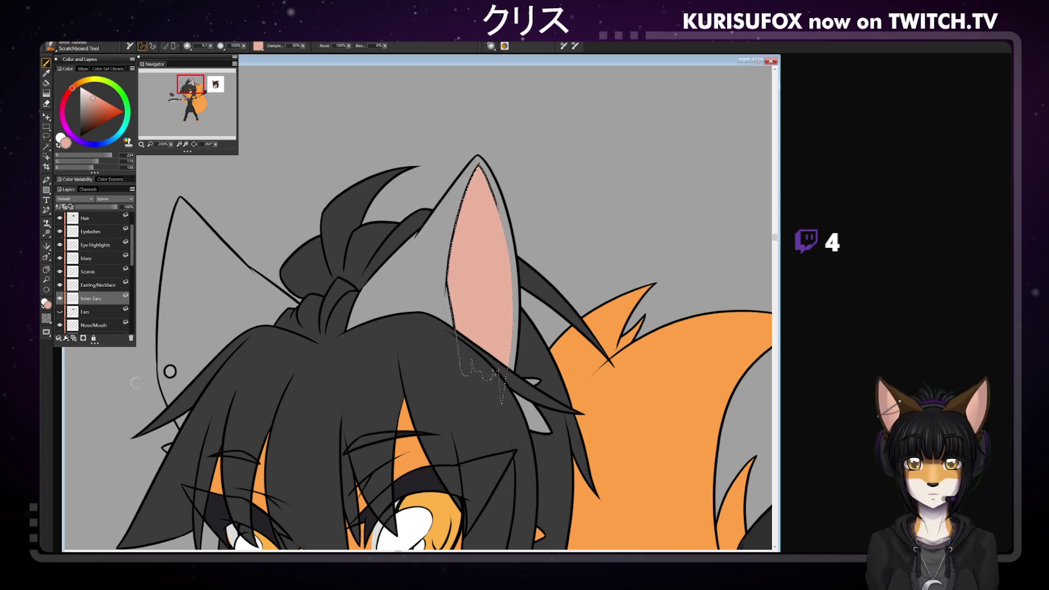
pyautogui.click(59, 312)
pyautogui.click(60, 298)
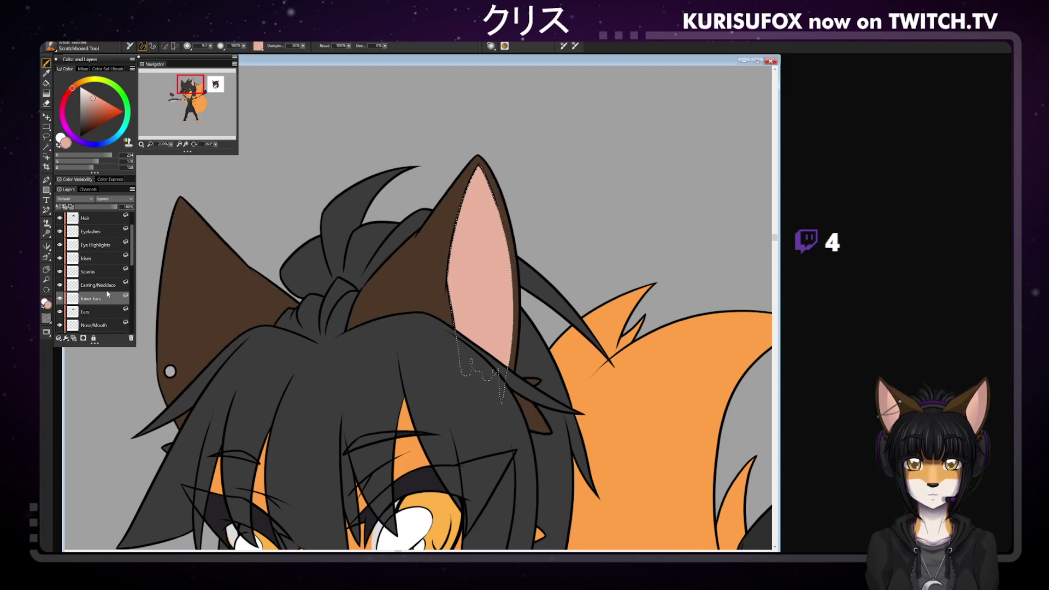
# Clear the selection and cover the pink on the Ears layer with the ear's sampled brown, using a larger brush and preserved transparency
pyautogui.hotkey('ctrl', 'd')
pyautogui.click(108, 312)
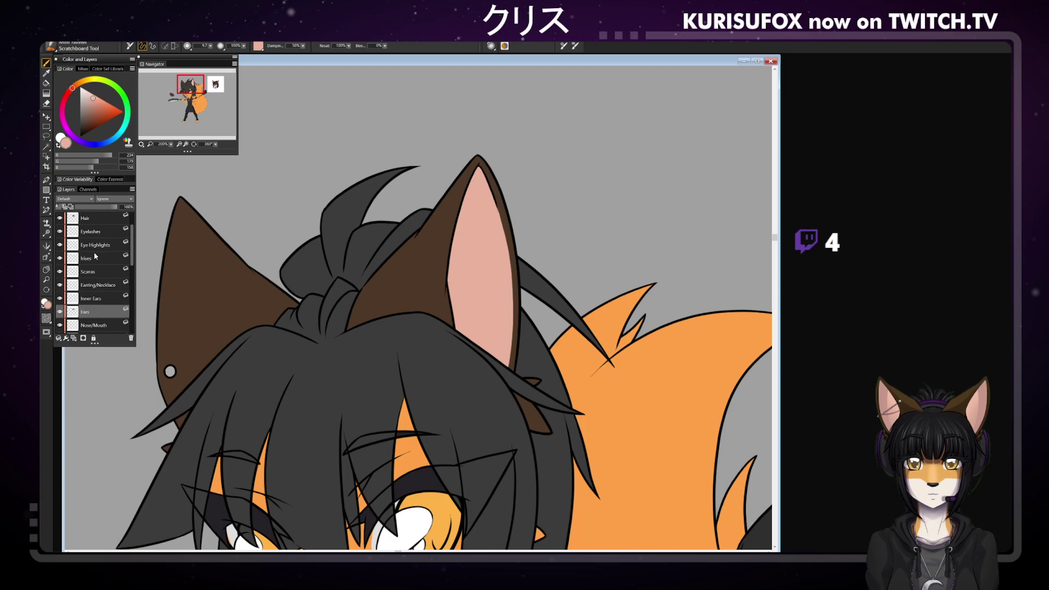
pyautogui.keyDown('alt'); pyautogui.click(218, 289); pyautogui.keyUp('alt')
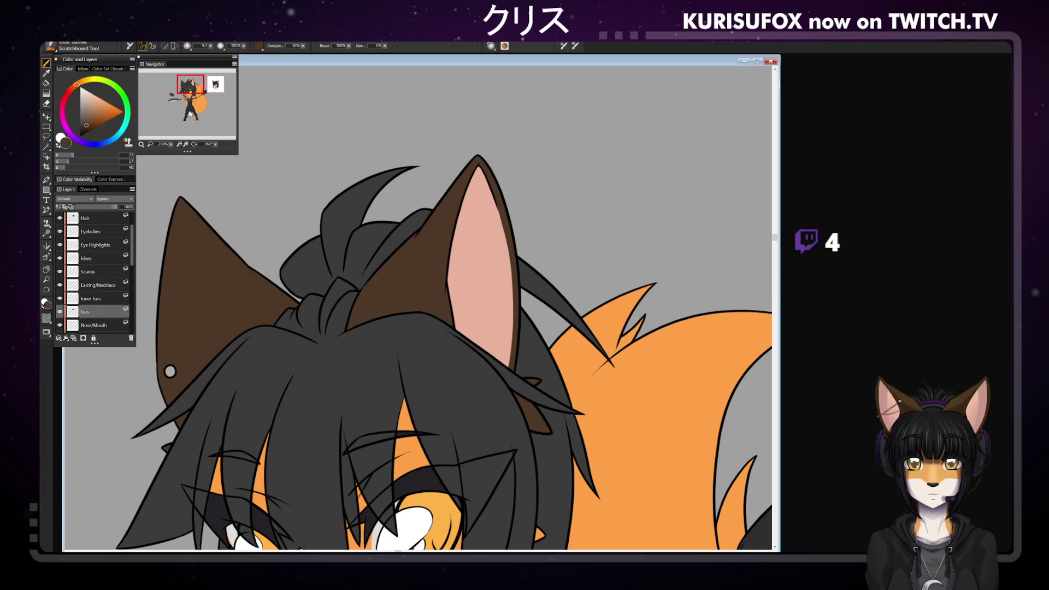
pyautogui.click(59, 207)
pyautogui.moveTo(212, 45); pyautogui.dragTo(224, 46)
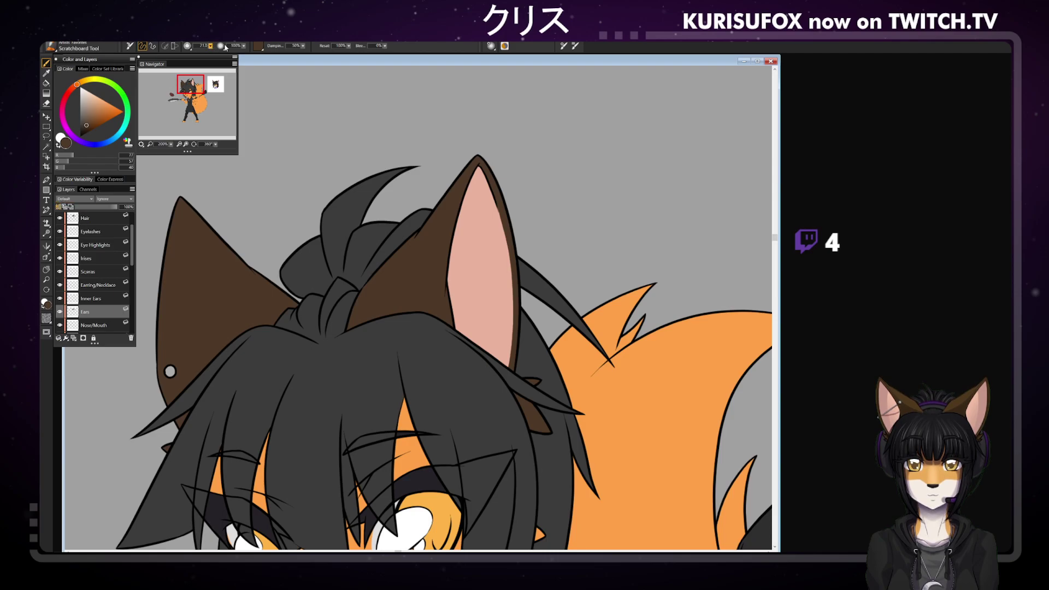
pyautogui.moveTo(481, 200)
pyautogui.mouseDown()
pyautogui.moveTo(506, 281)
pyautogui.moveTo(511, 349)
pyautogui.mouseUp()
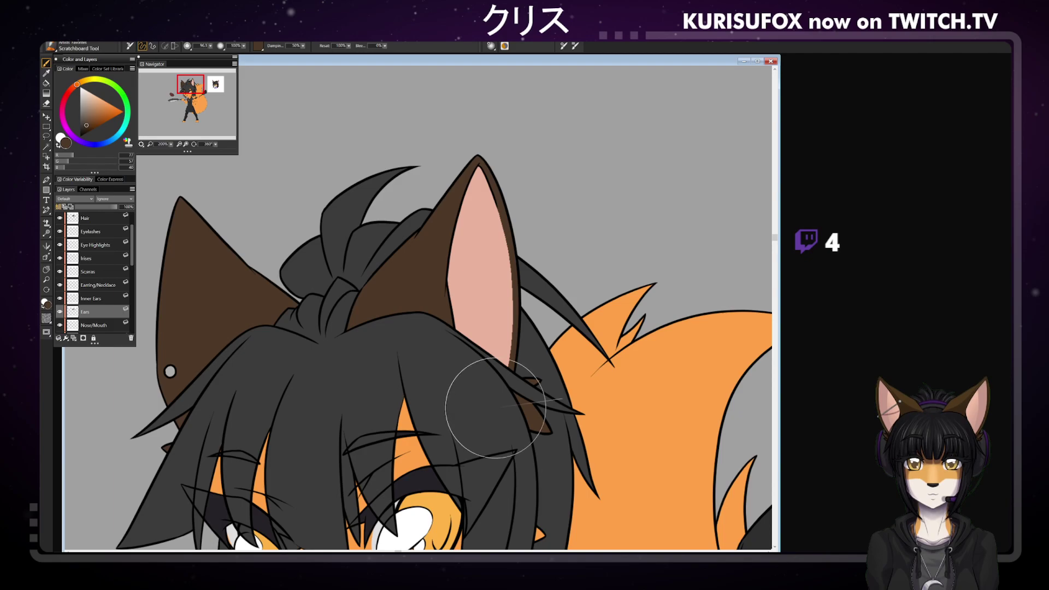
# Erase the rough outer edge of the pink on the Inner Ears layer so it curves smoothly inside the brown ear rim
pyautogui.press('n')
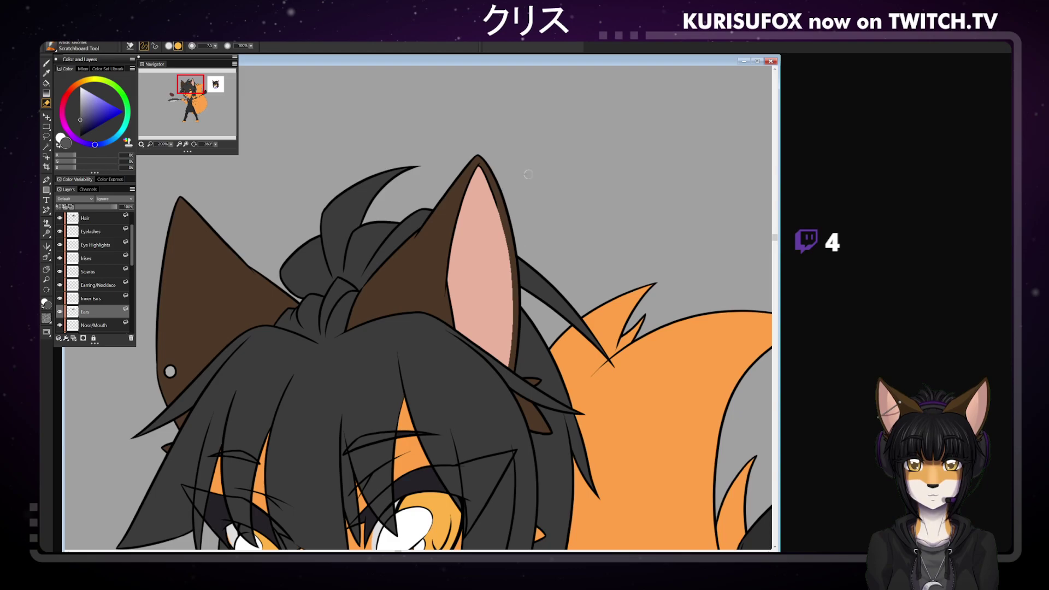
pyautogui.click(103, 301)
pyautogui.moveTo(216, 144); pyautogui.dragTo(186, 139)
pyautogui.moveTo(315, 335); pyautogui.dragTo(343, 365)
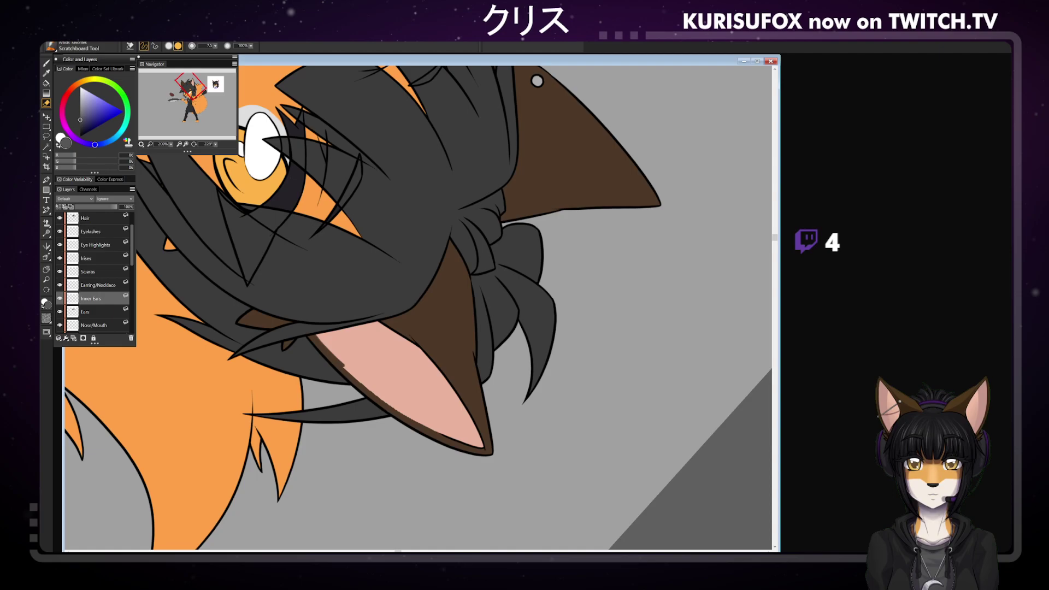
pyautogui.hotkey('ctrl', 'z')
pyautogui.moveTo(312, 331); pyautogui.dragTo(432, 429)
pyautogui.hotkey('ctrl', 'z')
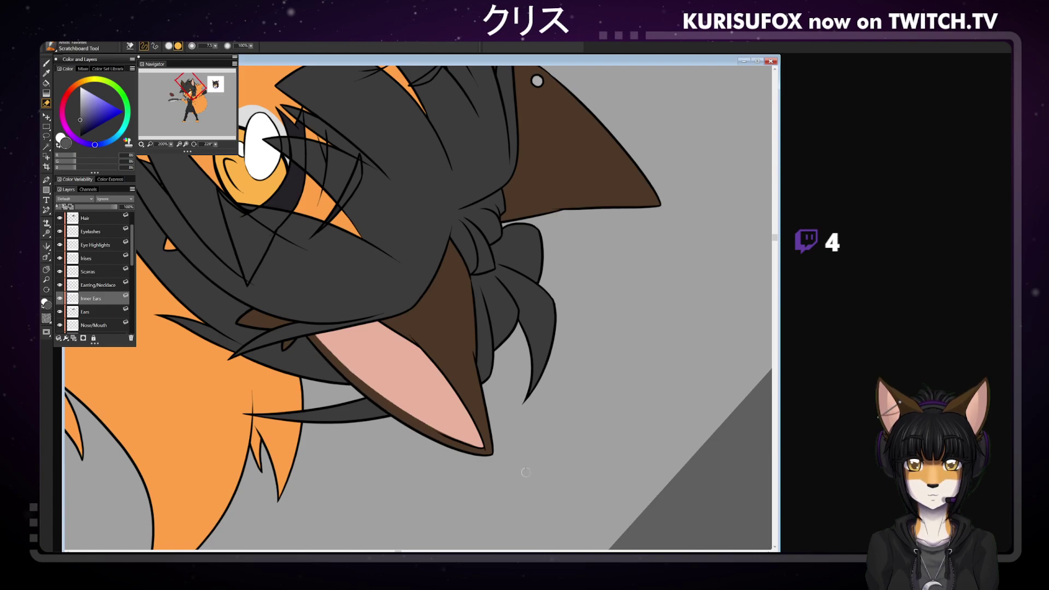
# Refine the outer edge of the pink inner ear on the Inner Ears layer, using its sampled pink and a smaller brush
pyautogui.click(46, 62)
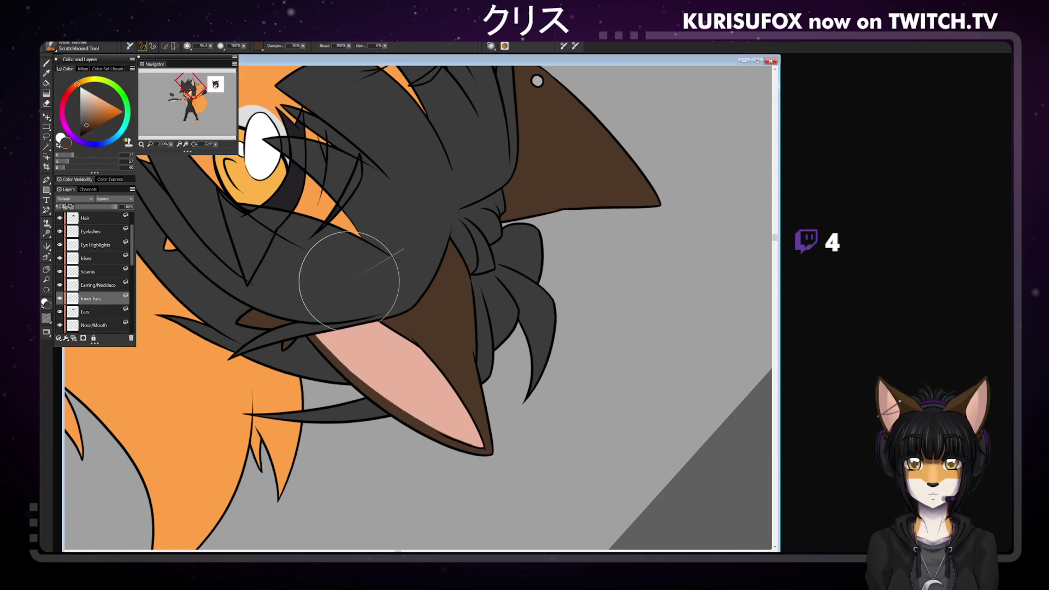
pyautogui.keyDown('alt'); pyautogui.click(385, 335); pyautogui.keyUp('alt')
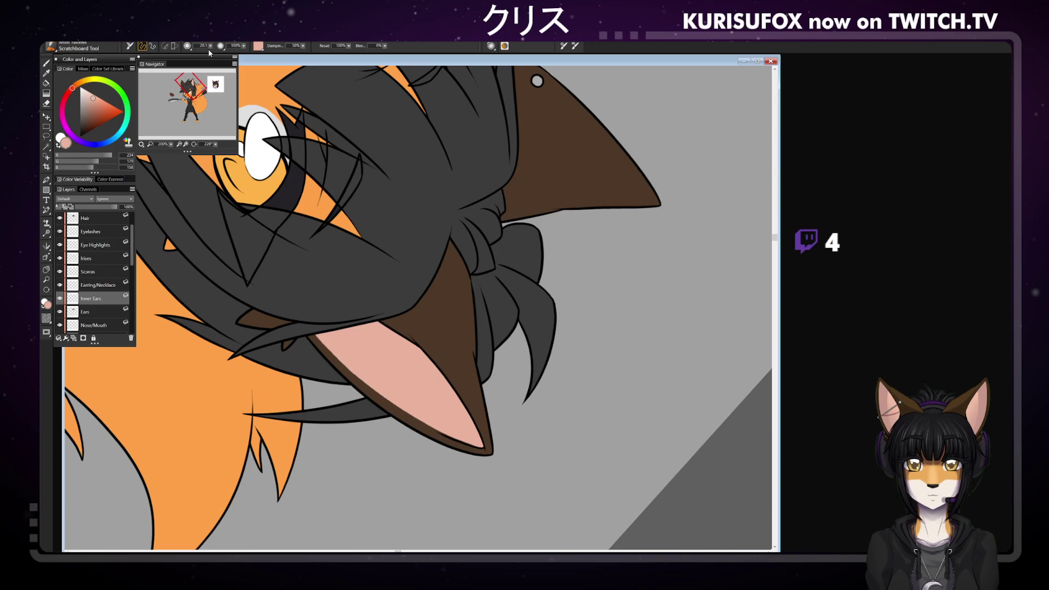
pyautogui.moveTo(210, 46); pyautogui.dragTo(197, 47)
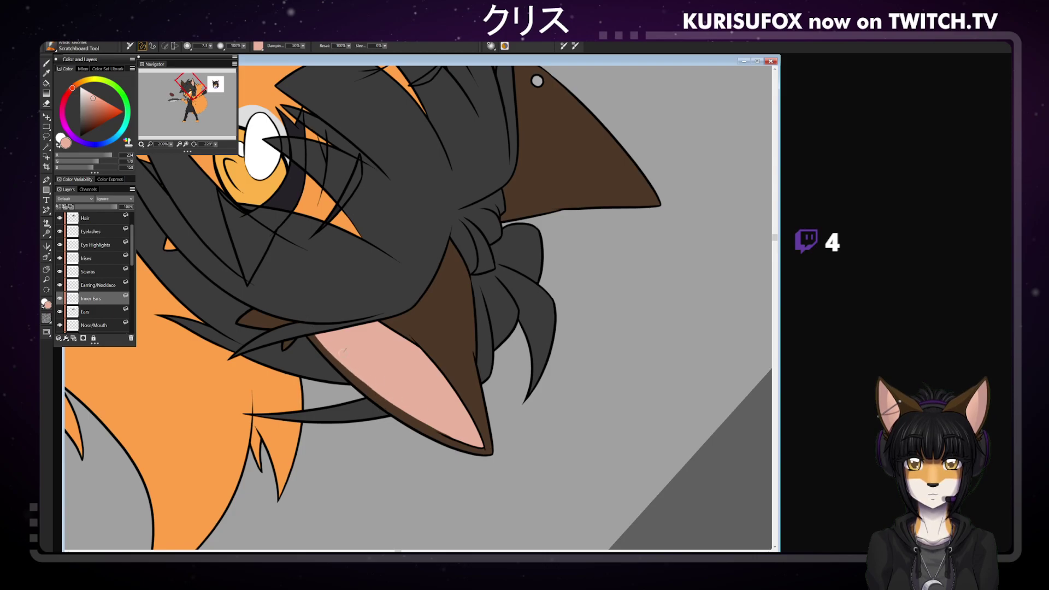
pyautogui.moveTo(456, 437); pyautogui.dragTo(394, 406)
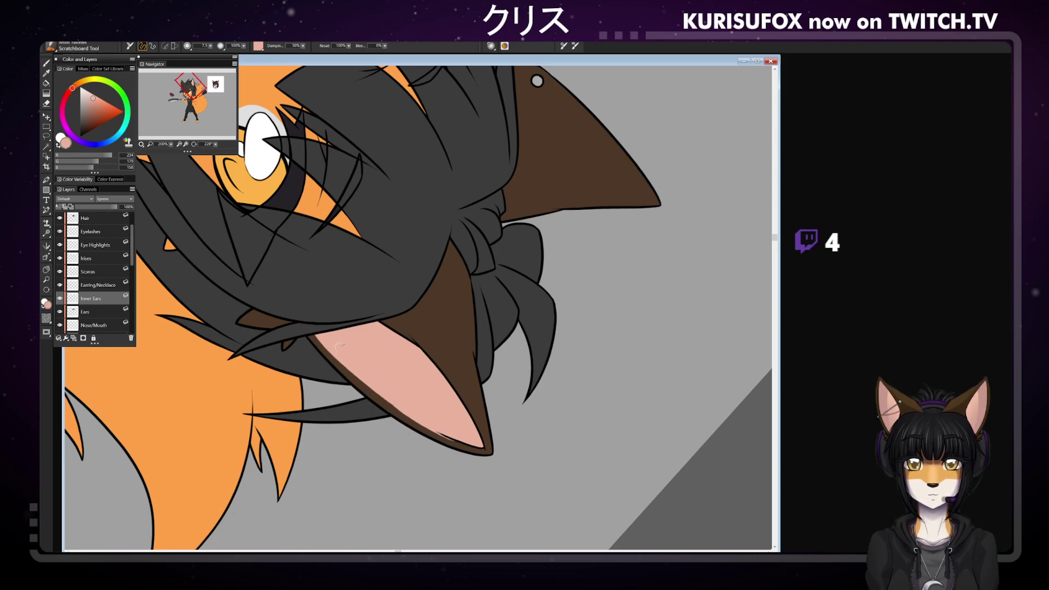
pyautogui.hotkey('ctrl', 'z')
pyautogui.moveTo(454, 438); pyautogui.dragTo(379, 398)
pyautogui.hotkey('ctrl', 'z')
pyautogui.moveTo(454, 438); pyautogui.dragTo(385, 390)
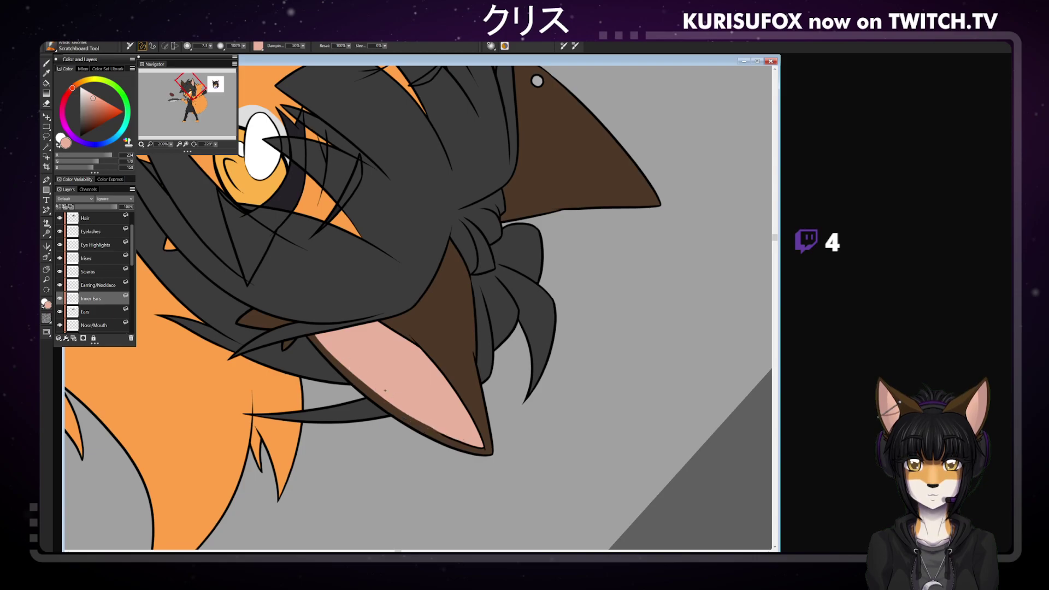
pyautogui.moveTo(215, 143); pyautogui.dragTo(208, 144)
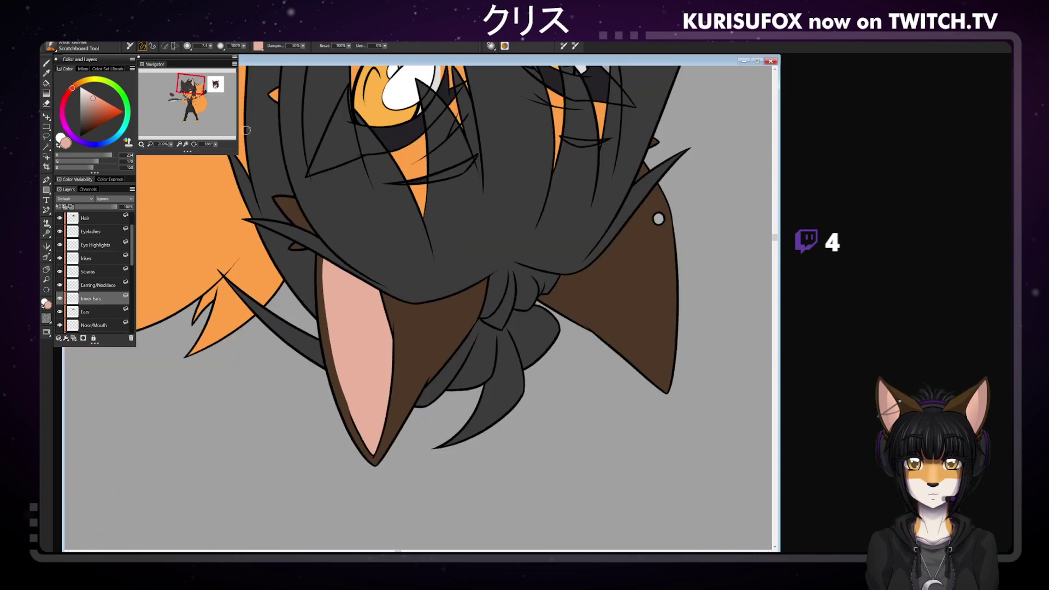
pyautogui.moveTo(356, 422); pyautogui.dragTo(324, 332)
pyautogui.hotkey('ctrl', 'z')
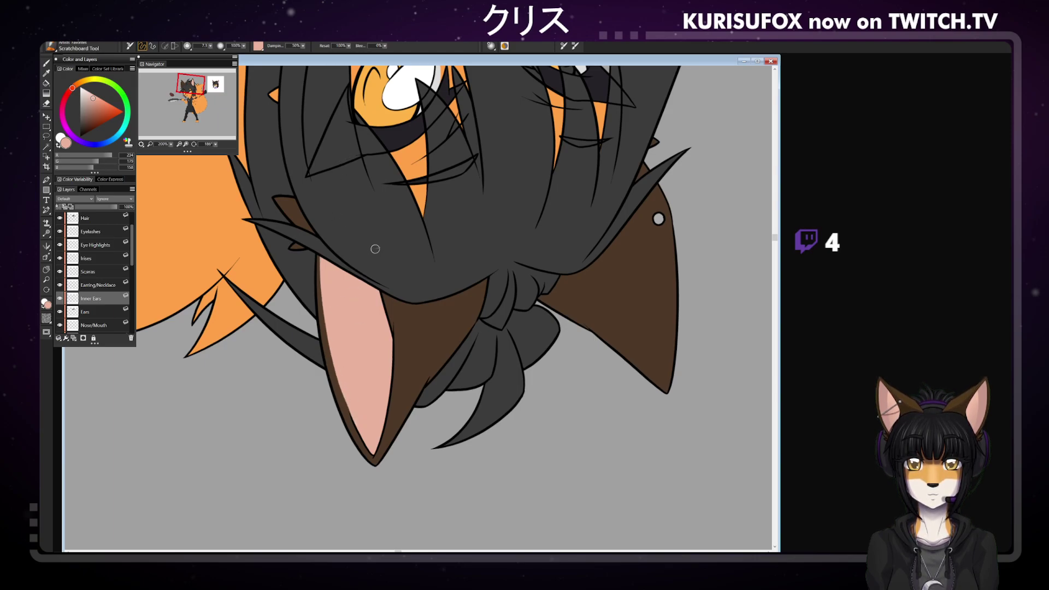
# Sample the ear's brown with the Ears layer selected, and return the canvas to its upright rotation
pyautogui.keyDown('alt'); pyautogui.click(331, 349); pyautogui.keyUp('alt')
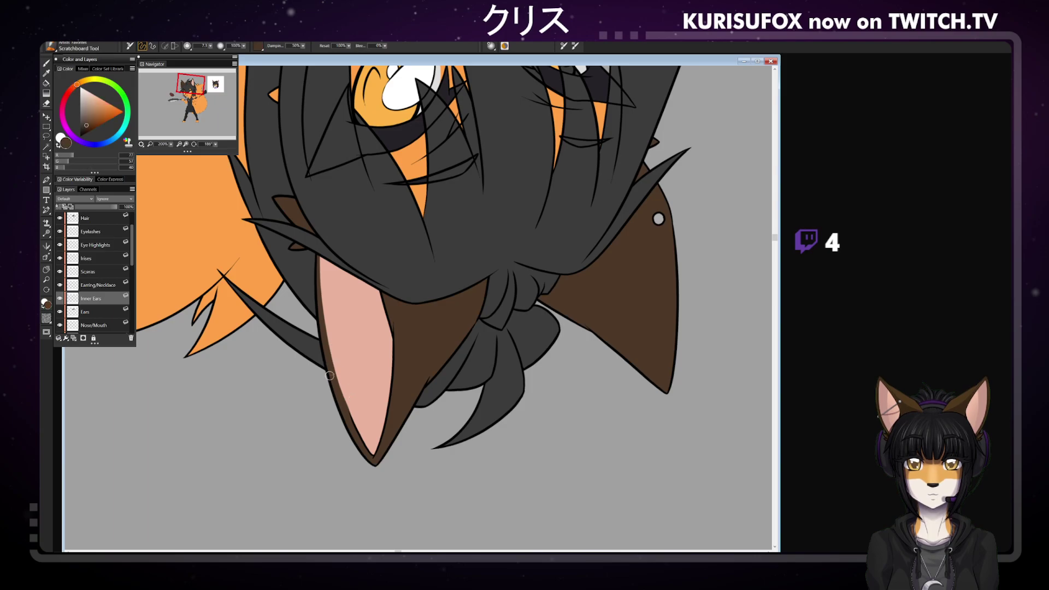
pyautogui.click(102, 312)
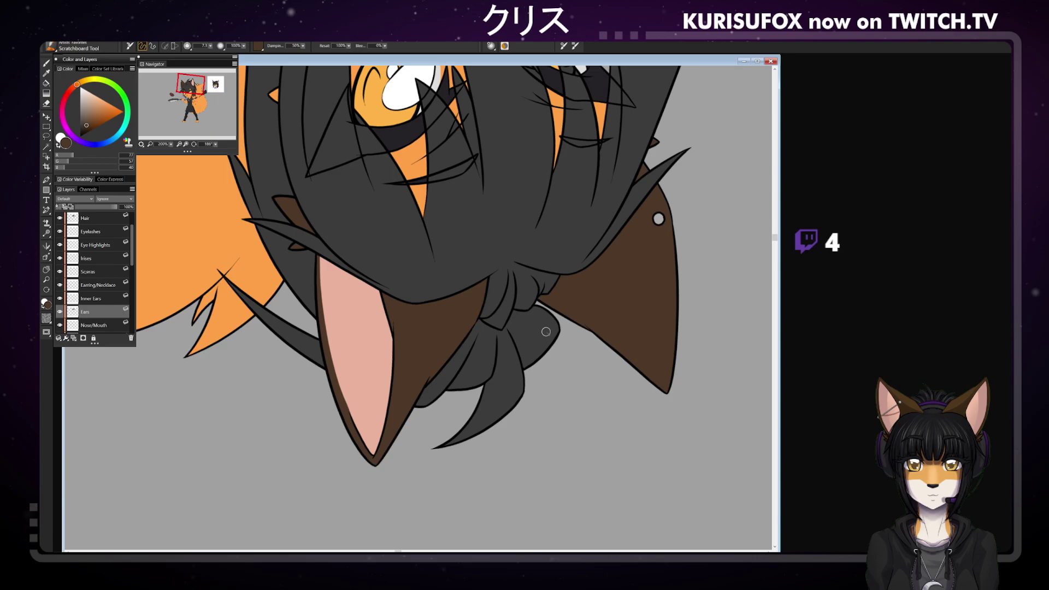
pyautogui.moveTo(215, 144); pyautogui.dragTo(616, 121)
pyautogui.hotkey('ctrl', '-')
pyautogui.hotkey('ctrl', '-')
pyautogui.hotkey('ctrl', '-')
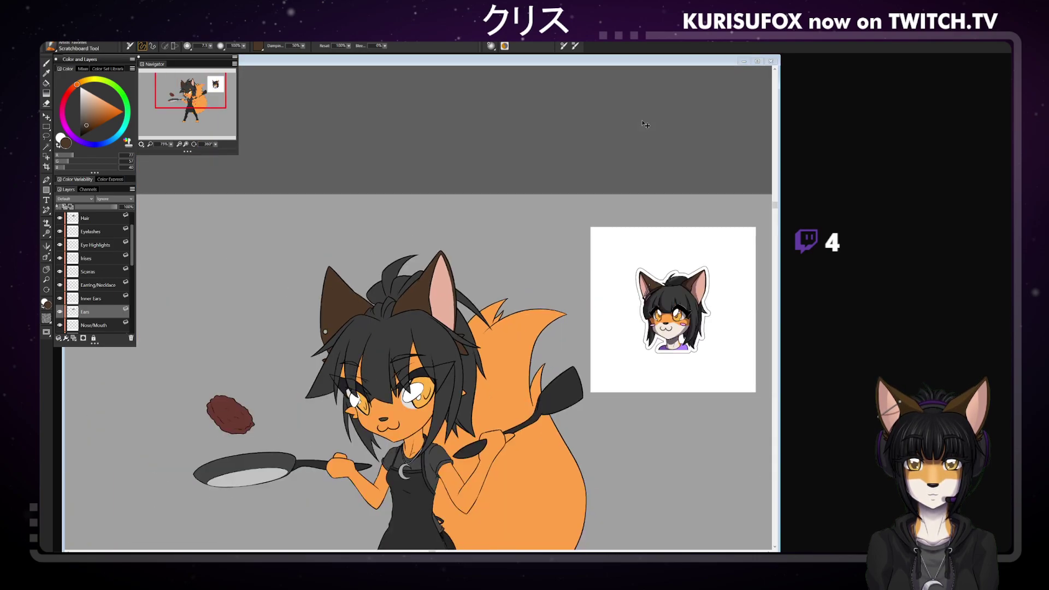
# Sample the off-white from the reference sticker's muzzle and select the Face 2 layer
pyautogui.click(46, 270)
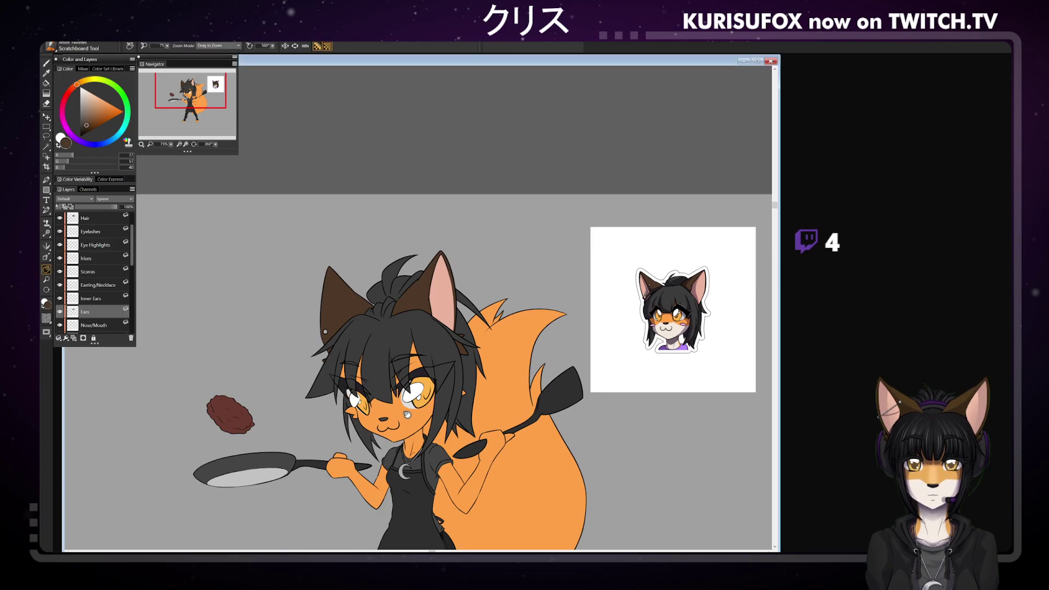
pyautogui.moveTo(473, 446); pyautogui.dragTo(451, 309)
pyautogui.hotkey('ctrl', '+')
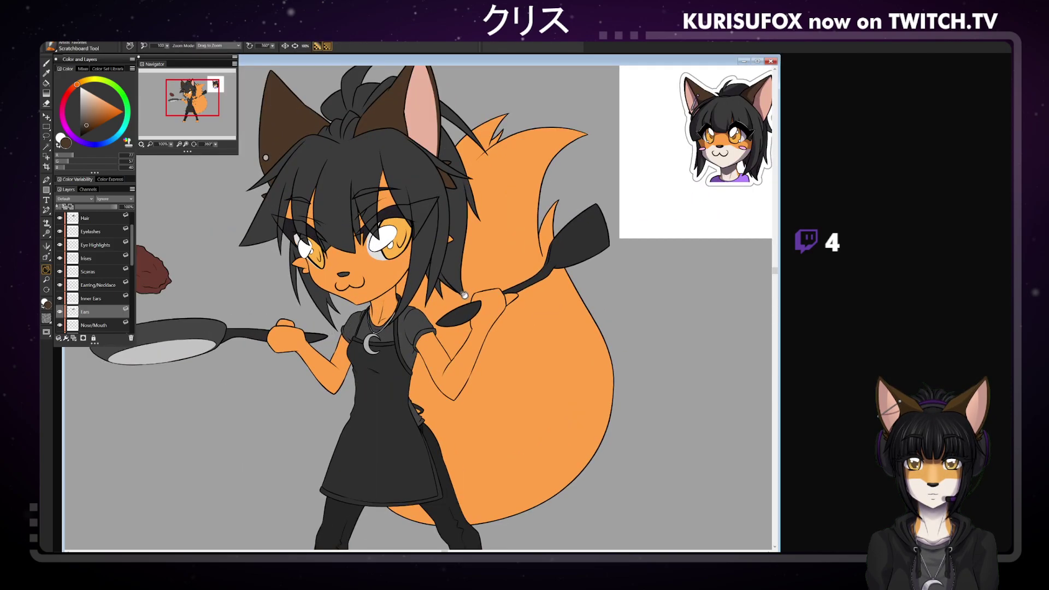
pyautogui.moveTo(491, 267); pyautogui.dragTo(460, 339)
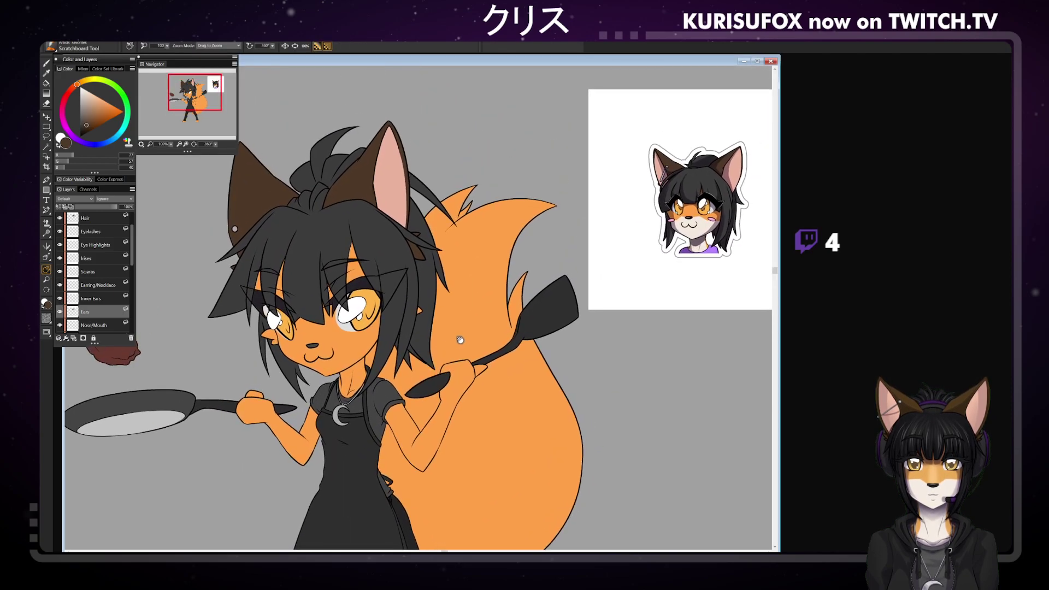
pyautogui.click(47, 63)
pyautogui.keyDown('alt'); pyautogui.click(698, 232); pyautogui.keyUp('alt')
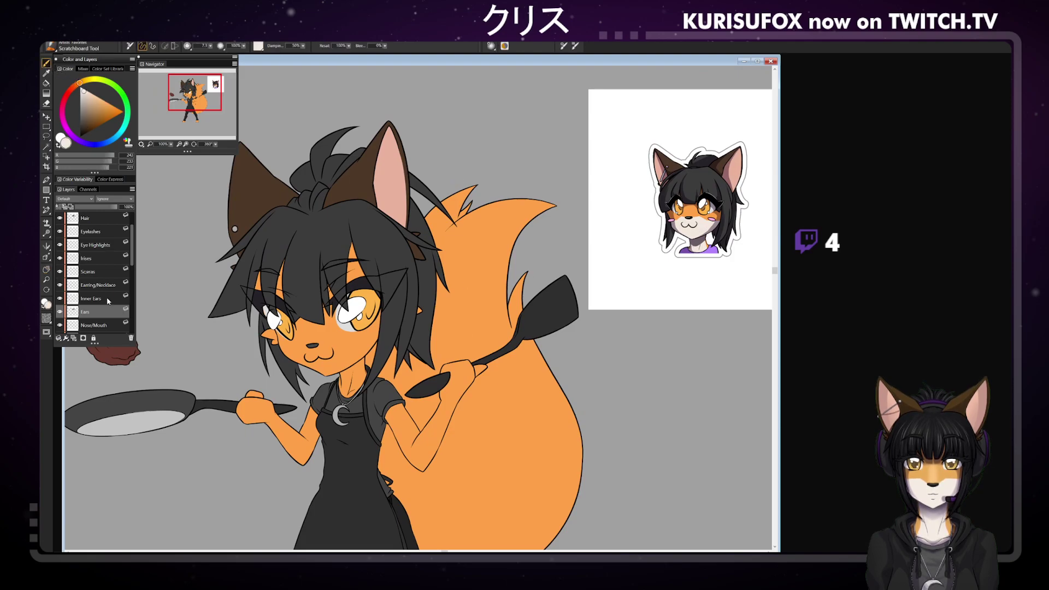
pyautogui.scroll(-3, 117, 273)
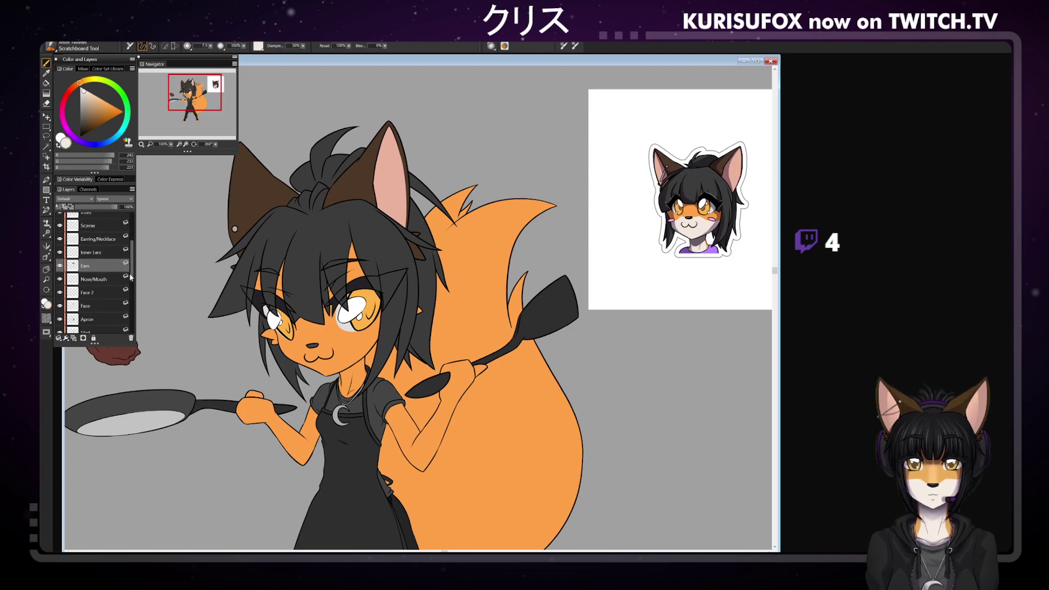
pyautogui.click(119, 294)
pyautogui.hotkey('ctrl', '+')
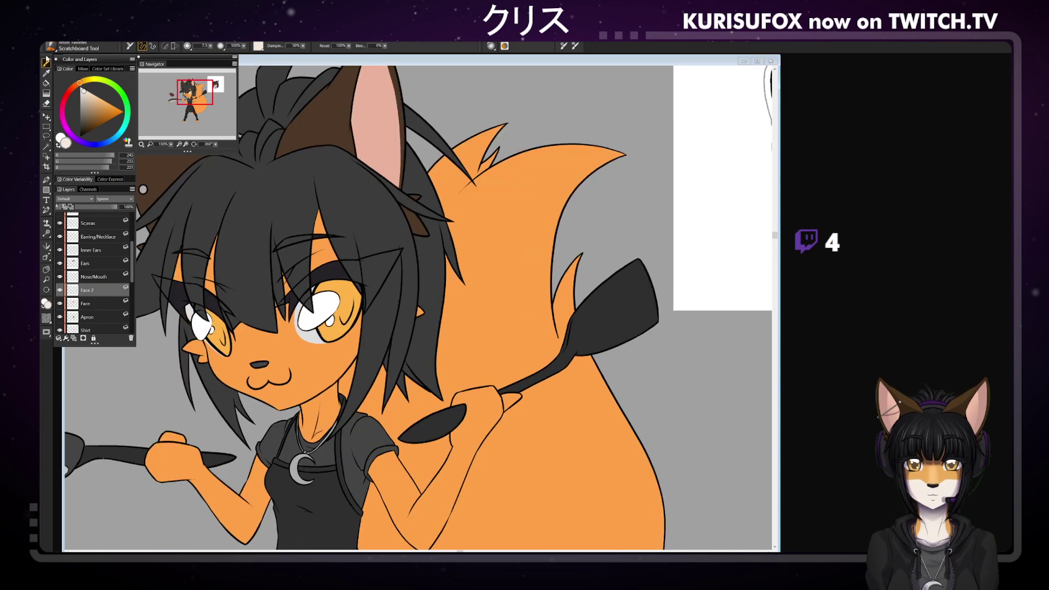
# Switch to the Detail Oils Brush with 100% opacity and a much smaller brush size
pyautogui.click(51, 47)
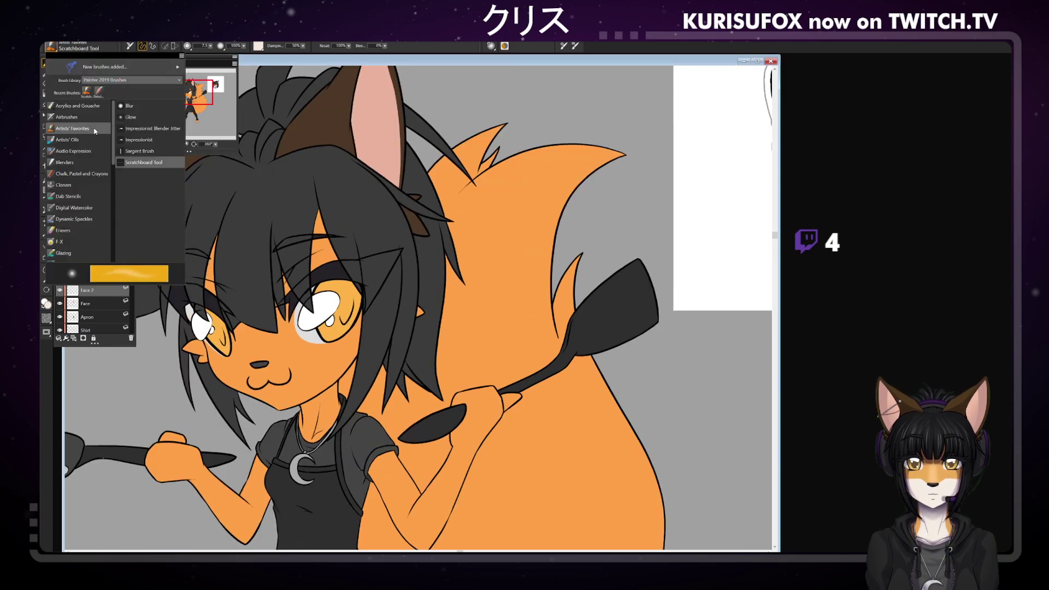
pyautogui.moveTo(89, 109); pyautogui.dragTo(84, 117)
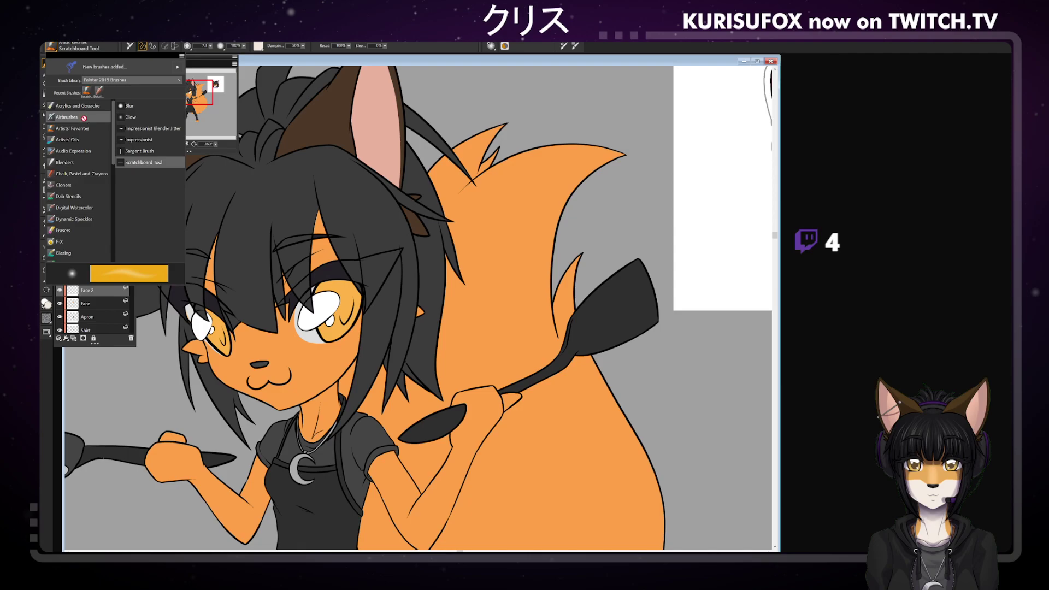
pyautogui.click(99, 92)
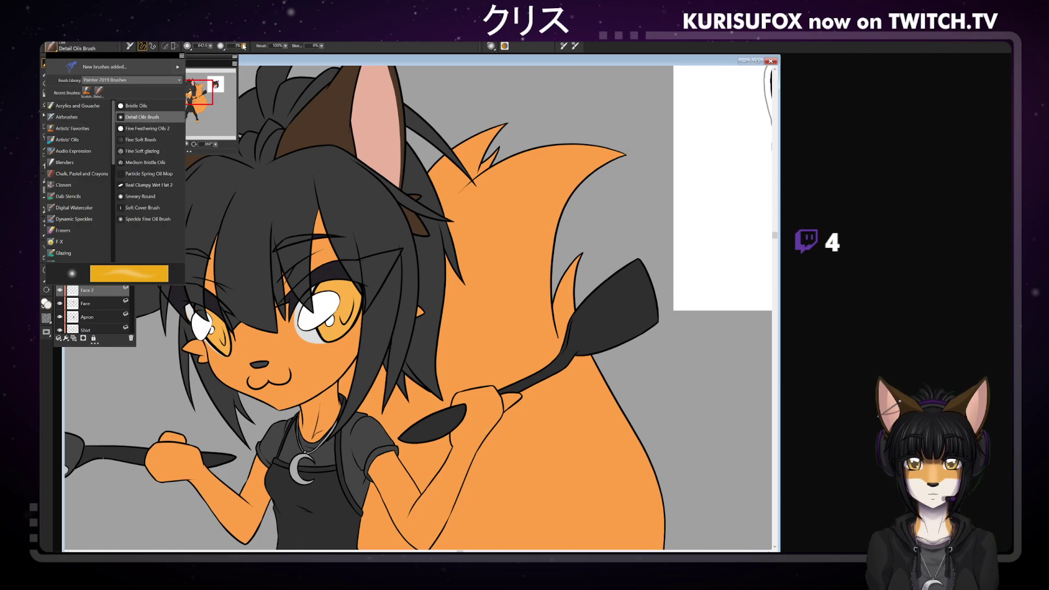
pyautogui.click(402, 49)
pyautogui.moveTo(244, 46); pyautogui.dragTo(355, 43)
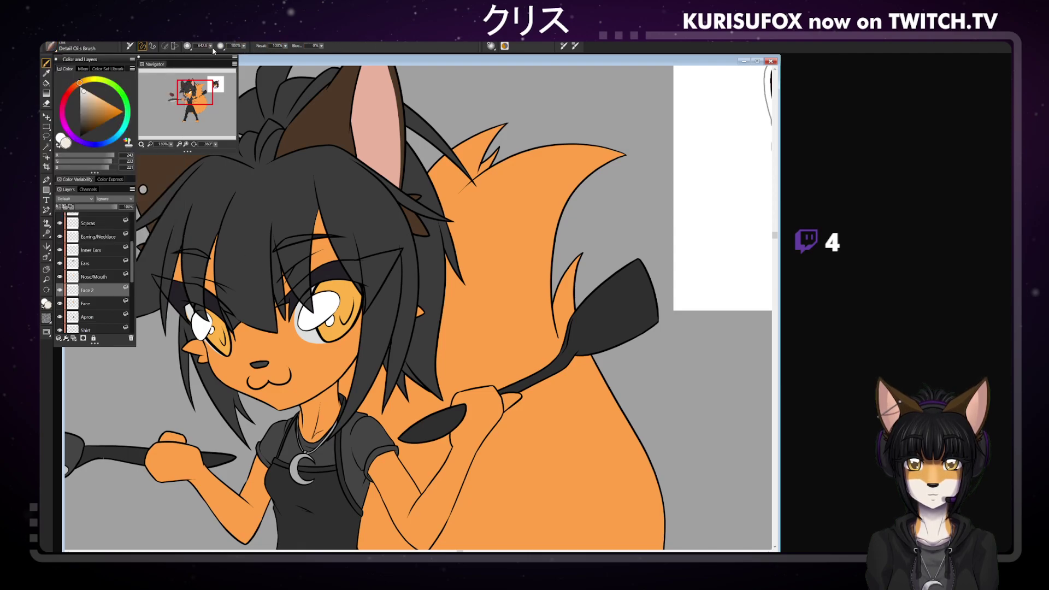
pyautogui.moveTo(211, 46)
pyautogui.mouseDown()
pyautogui.moveTo(188, 46)
pyautogui.moveTo(198, 46)
pyautogui.mouseUp()
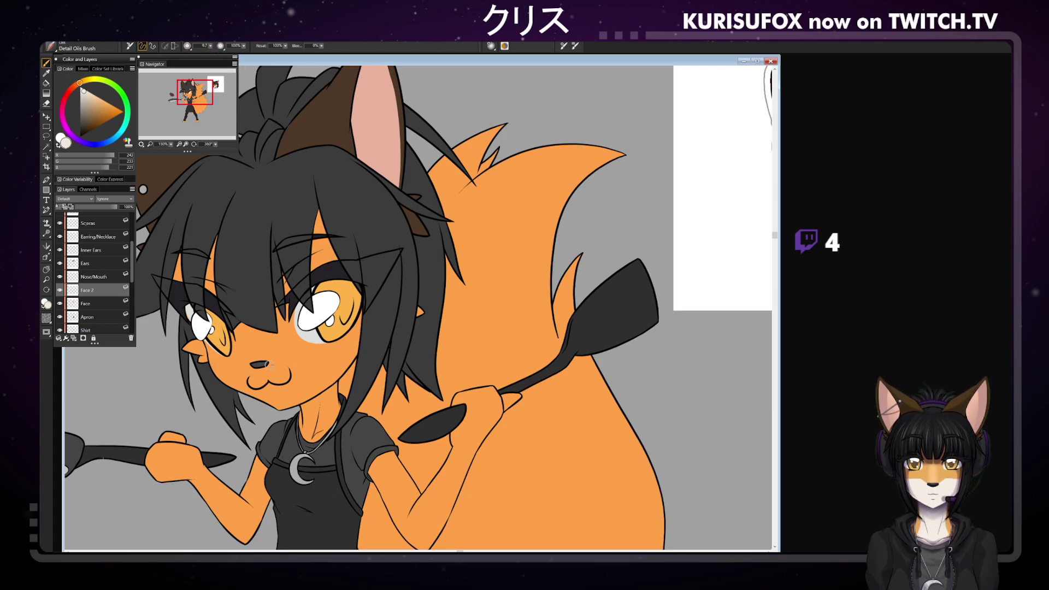
# Paint an off-white stroke from the nose across the cheek on Face 2, and load the Face layer's shape as a selection
pyautogui.moveTo(268, 364)
pyautogui.mouseDown()
pyautogui.moveTo(322, 344)
pyautogui.moveTo(309, 355)
pyautogui.moveTo(345, 355)
pyautogui.mouseUp()
pyautogui.click(106, 300)
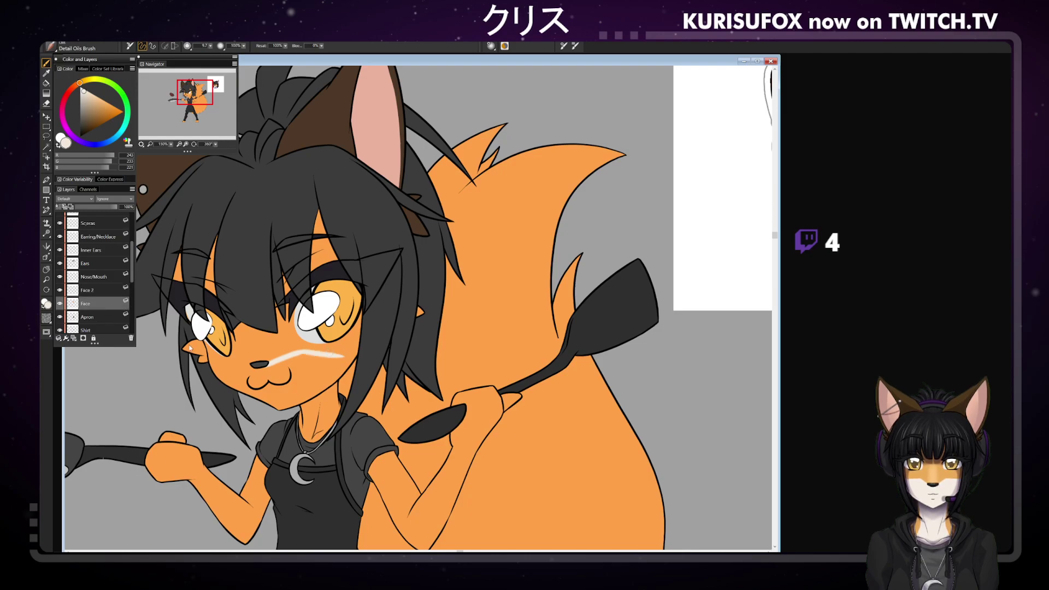
pyautogui.keyDown('ctrl'); pyautogui.click(106, 288); pyautogui.keyUp('ctrl')
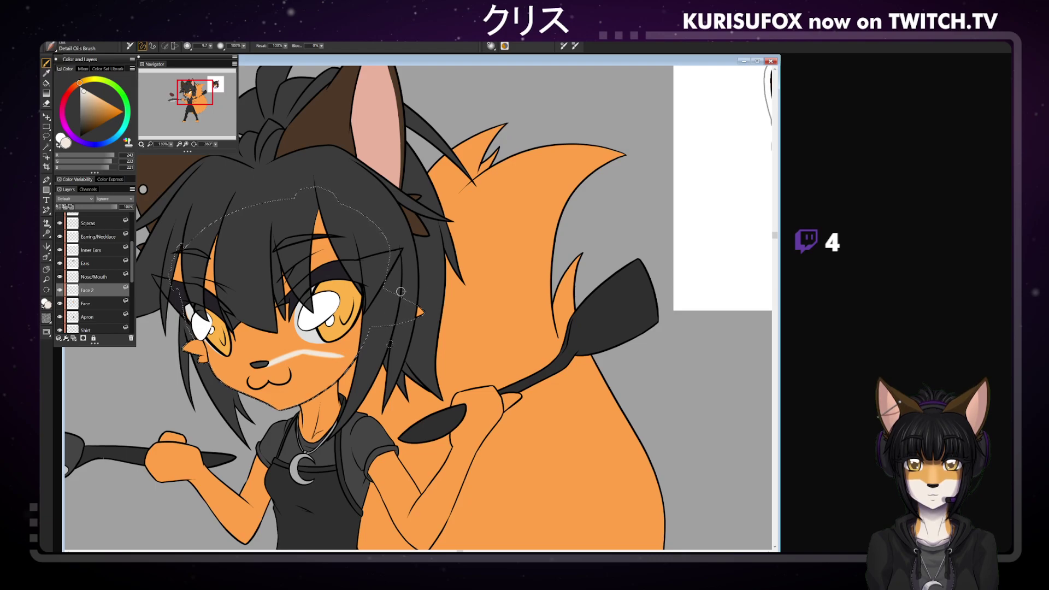
# Outline the off-white muzzle marking on both cheeks of the Face 2 layer, undoing the strokes that miss
pyautogui.moveTo(358, 339); pyautogui.dragTo(312, 378)
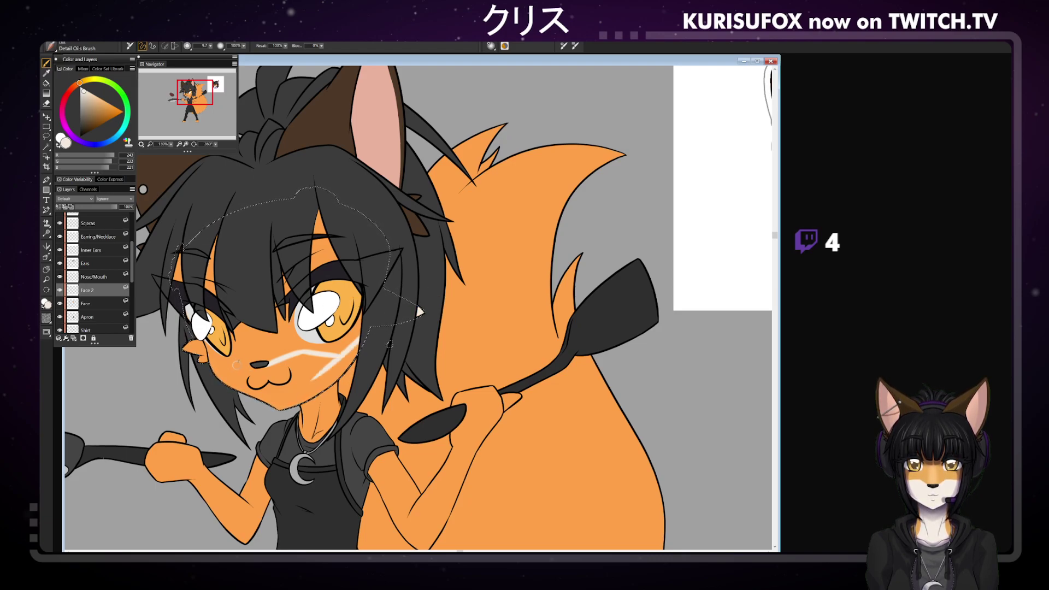
pyautogui.moveTo(224, 363)
pyautogui.mouseDown()
pyautogui.moveTo(250, 364)
pyautogui.moveTo(196, 365)
pyautogui.moveTo(197, 355)
pyautogui.moveTo(256, 365)
pyautogui.mouseUp()
pyautogui.hotkey('ctrl', 'z')
pyautogui.hotkey('ctrl', 'z')
pyautogui.hotkey('ctrl', 'z')
pyautogui.hotkey('ctrl', 'z')
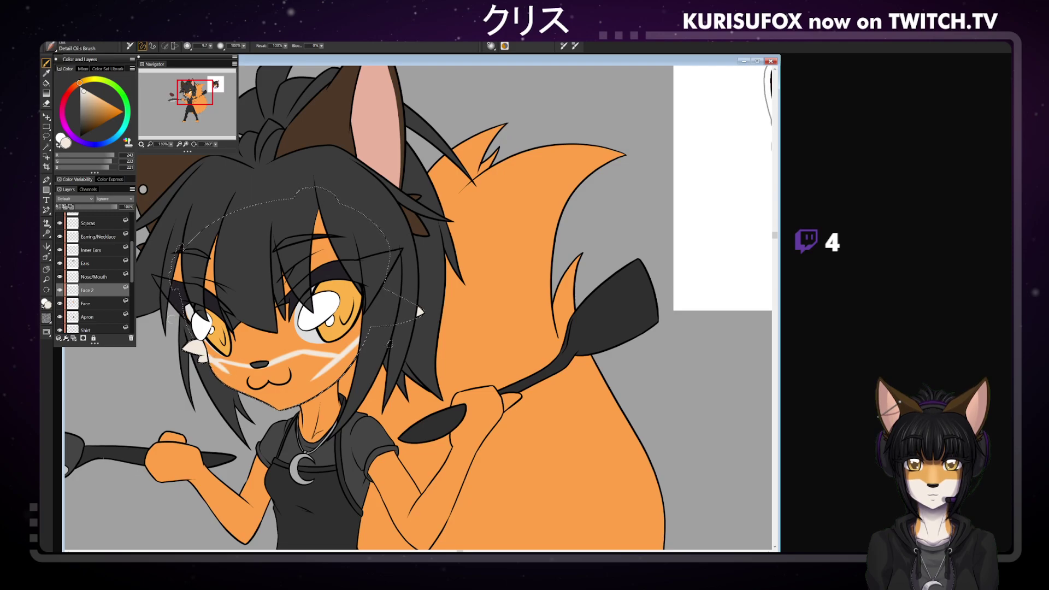
# Fill the lower face below the marking's outline with off-white, covering the muzzle, chin and both cheeks
pyautogui.moveTo(237, 389)
pyautogui.mouseDown()
pyautogui.moveTo(235, 379)
pyautogui.moveTo(249, 382)
pyautogui.mouseUp()
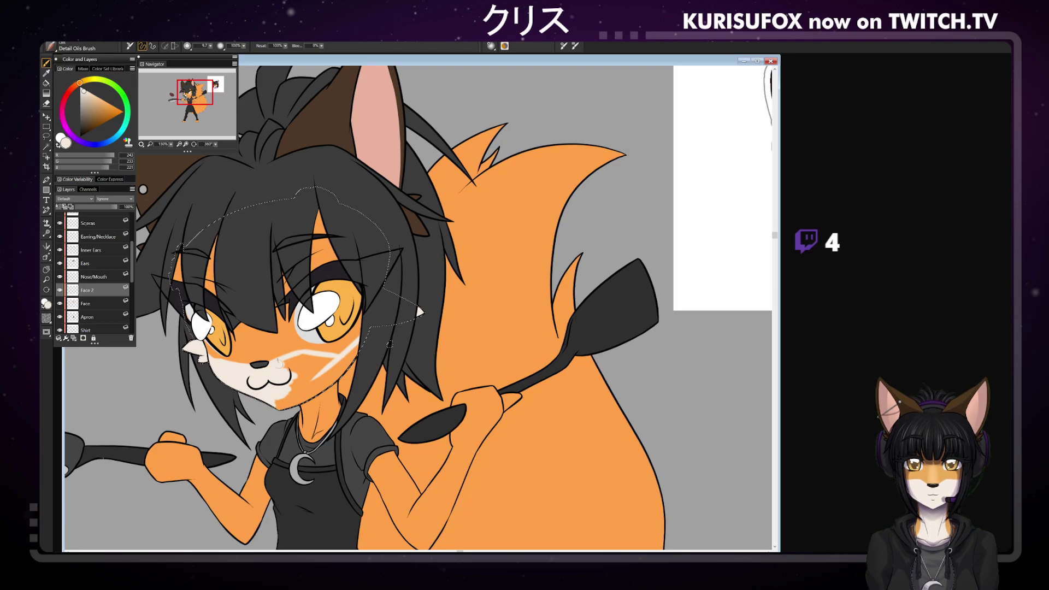
pyautogui.moveTo(296, 371); pyautogui.dragTo(340, 361)
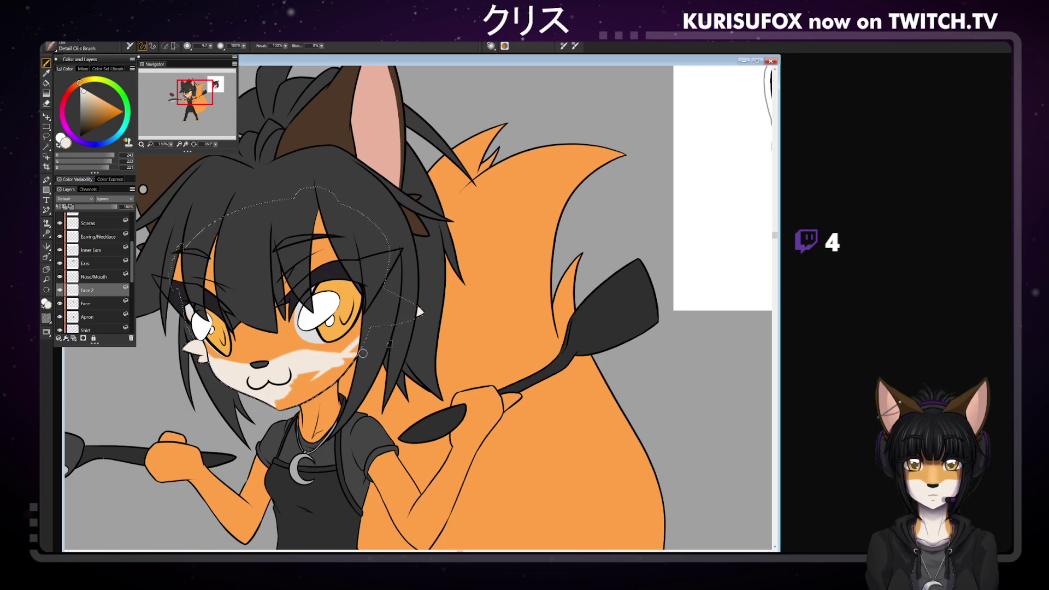
pyautogui.moveTo(320, 357)
pyautogui.mouseDown()
pyautogui.moveTo(355, 343)
pyautogui.moveTo(330, 374)
pyautogui.mouseUp()
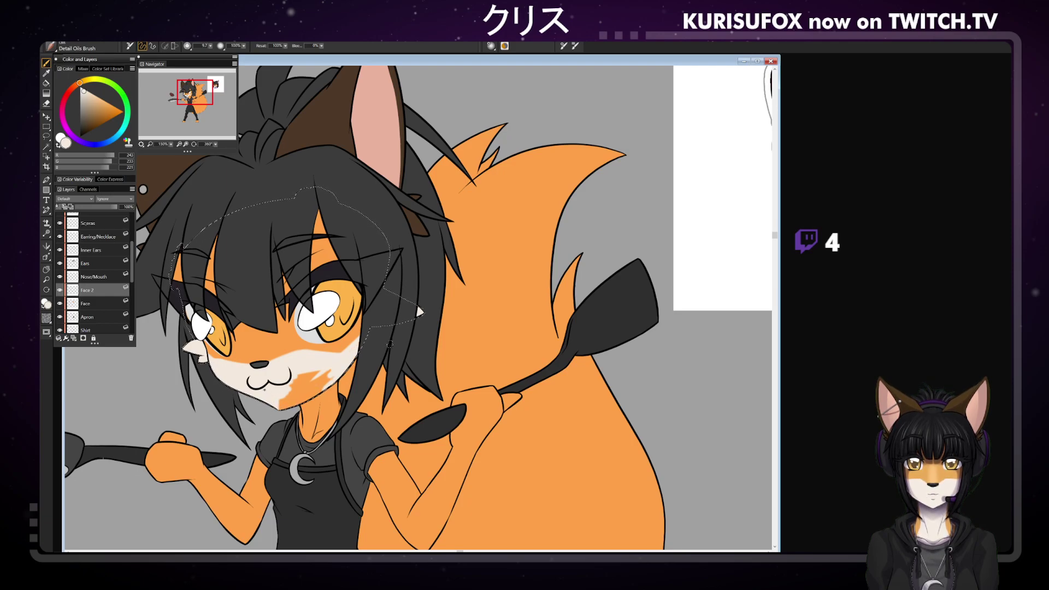
pyautogui.moveTo(278, 404)
pyautogui.mouseDown()
pyautogui.moveTo(295, 378)
pyautogui.moveTo(297, 398)
pyautogui.moveTo(307, 370)
pyautogui.mouseUp()
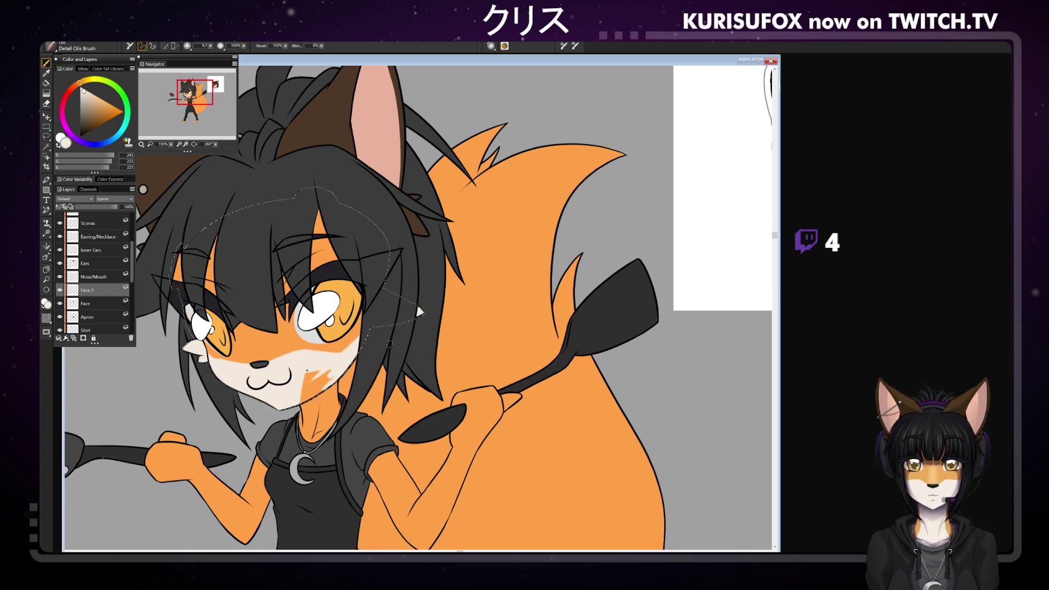
pyautogui.moveTo(305, 406)
pyautogui.mouseDown()
pyautogui.moveTo(331, 372)
pyautogui.moveTo(321, 368)
pyautogui.mouseUp()
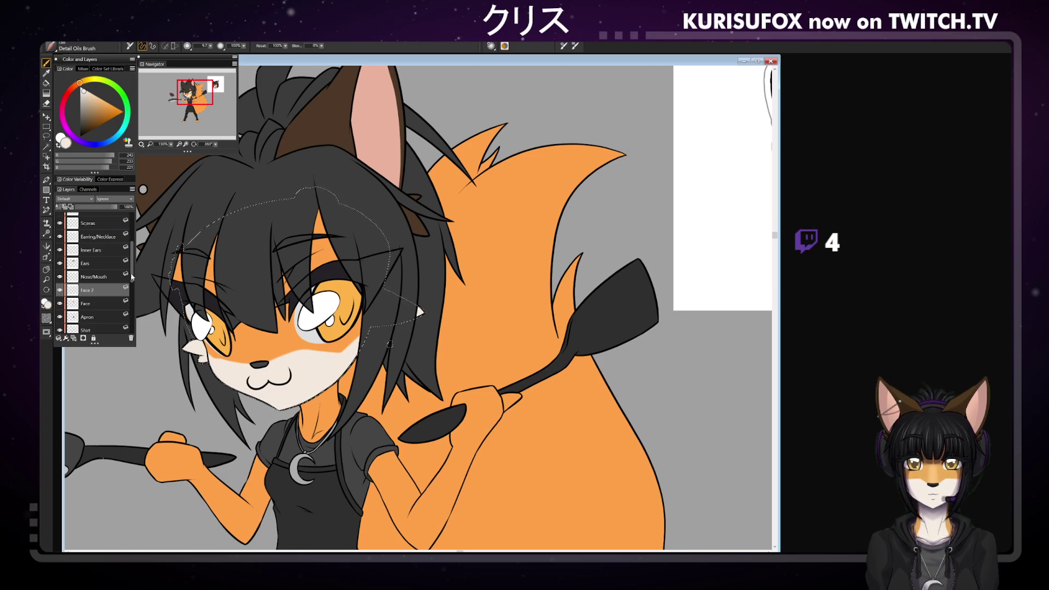
# Paint the front of the neck off-white on the Body 2 layer, inside a selection of the Body layer's shape
pyautogui.scroll(-1, 131, 279)
pyautogui.scroll(-1, 131, 283)
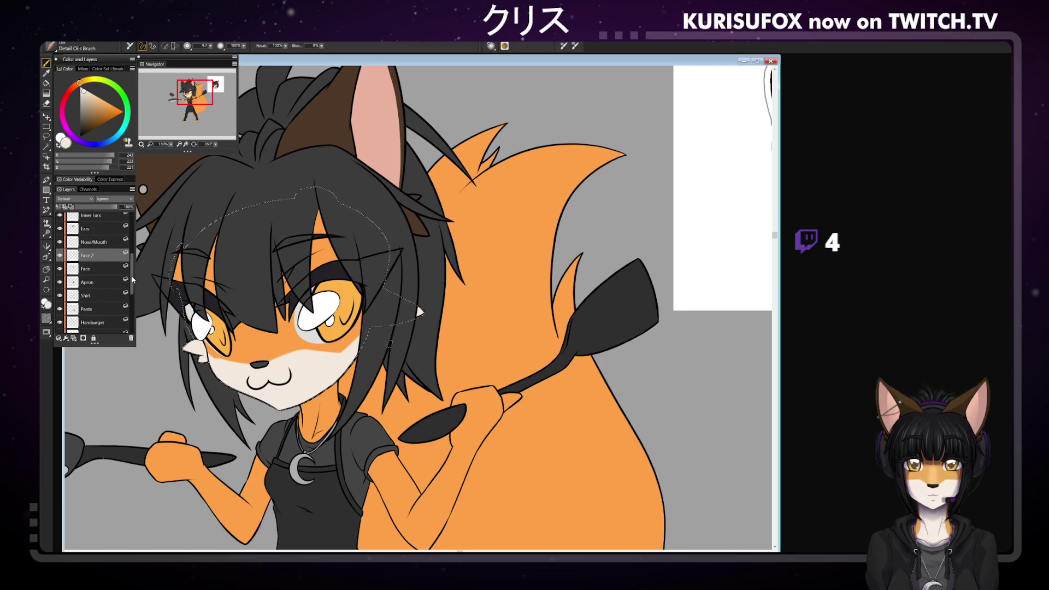
pyautogui.scroll(-3, 130, 283)
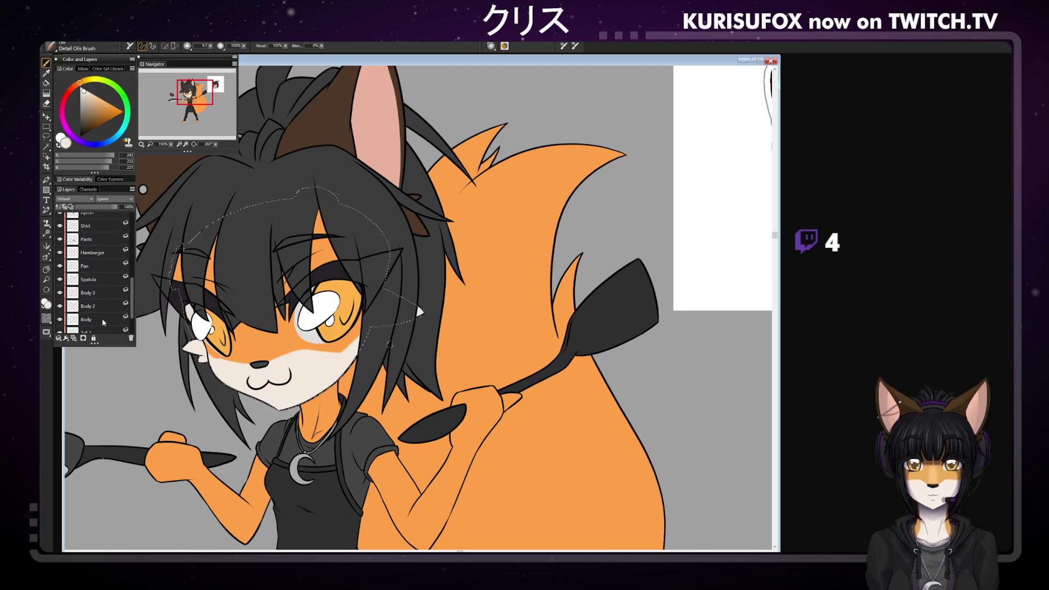
pyautogui.click(102, 318)
pyautogui.click(101, 305)
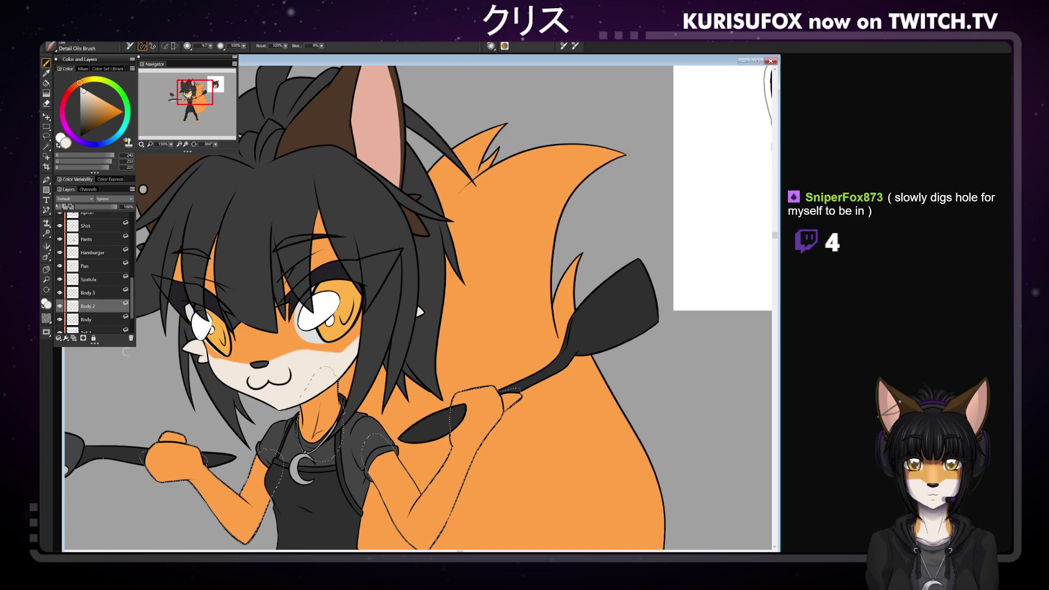
pyautogui.moveTo(329, 385); pyautogui.dragTo(325, 430)
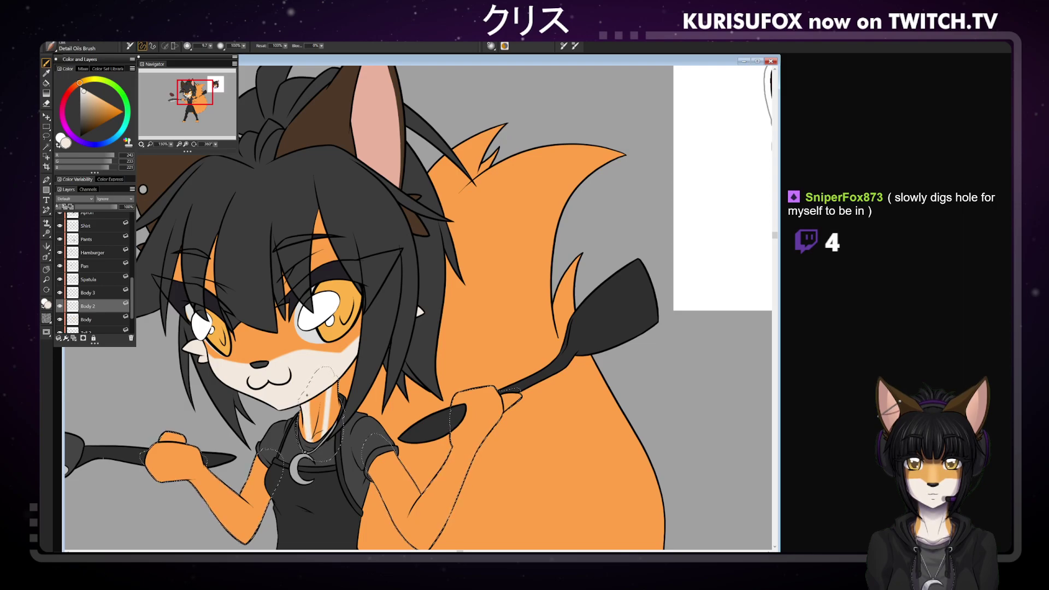
pyautogui.moveTo(312, 398)
pyautogui.mouseDown()
pyautogui.moveTo(310, 424)
pyautogui.moveTo(320, 389)
pyautogui.moveTo(323, 428)
pyautogui.moveTo(324, 373)
pyautogui.moveTo(306, 421)
pyautogui.mouseUp()
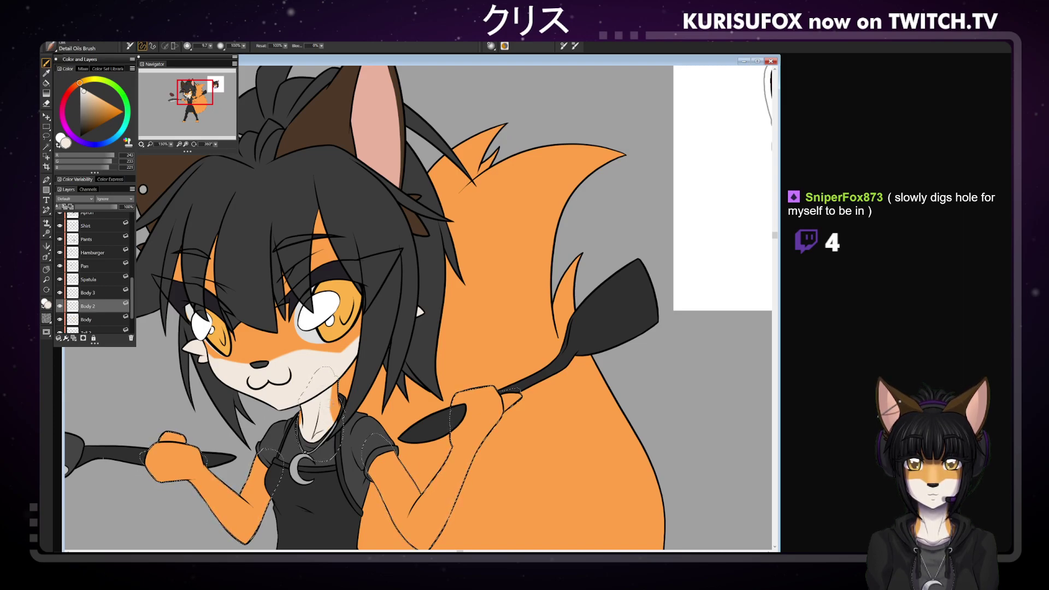
# Paint both feet dark brown on the Body 3 layer, using the brown sampled from the character's ear
pyautogui.press('m')
pyautogui.moveTo(477, 381); pyautogui.dragTo(573, 302)
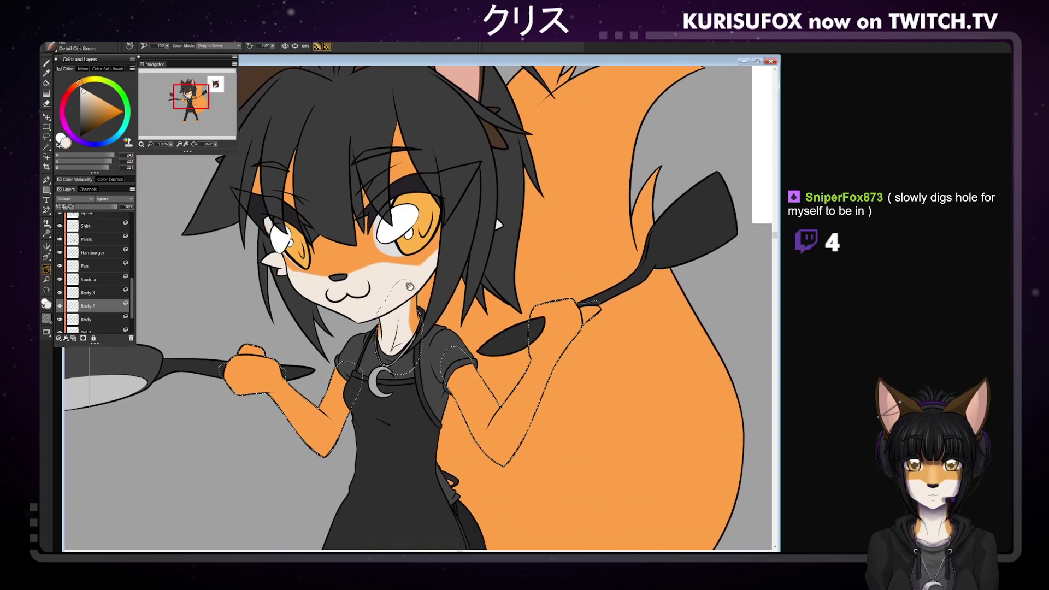
pyautogui.click(46, 64)
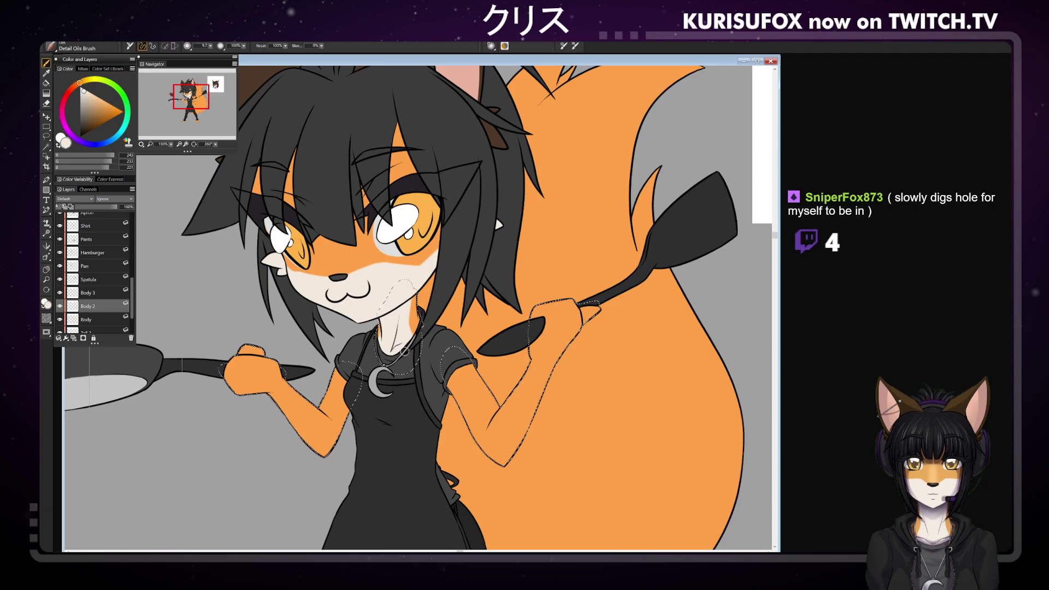
pyautogui.keyDown('alt'); pyautogui.click(495, 136); pyautogui.keyUp('alt')
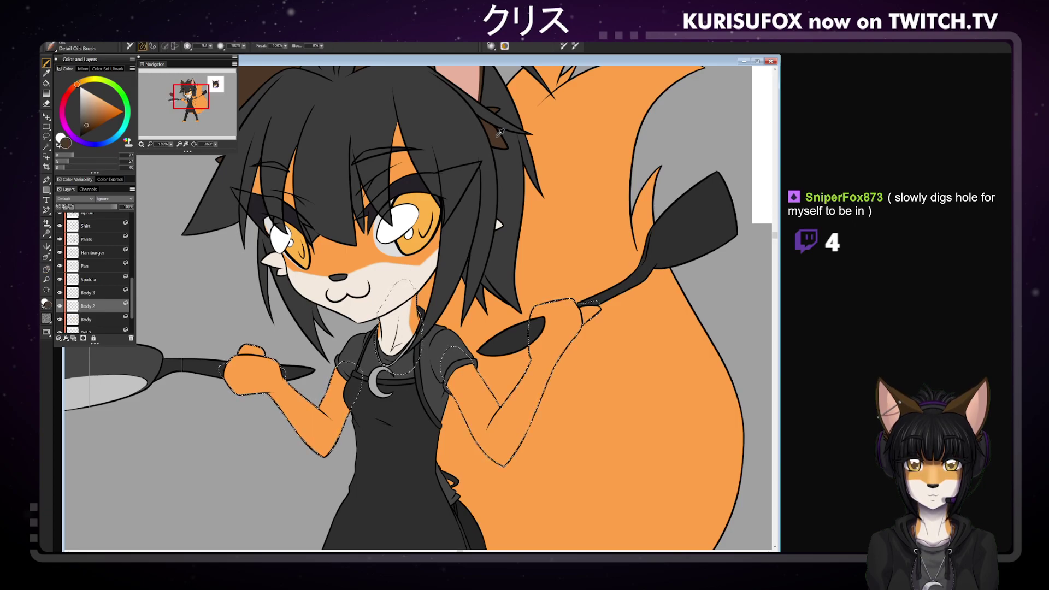
pyautogui.click(107, 292)
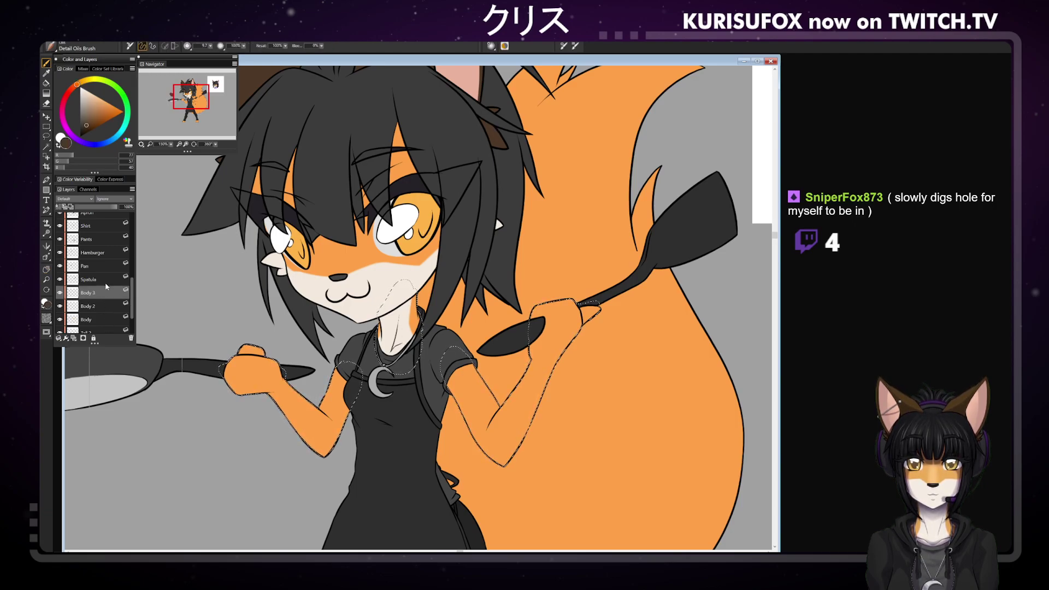
pyautogui.hotkey('ctrl', '-')
pyautogui.hotkey('ctrl', '-')
pyautogui.hotkey('ctrl', '-')
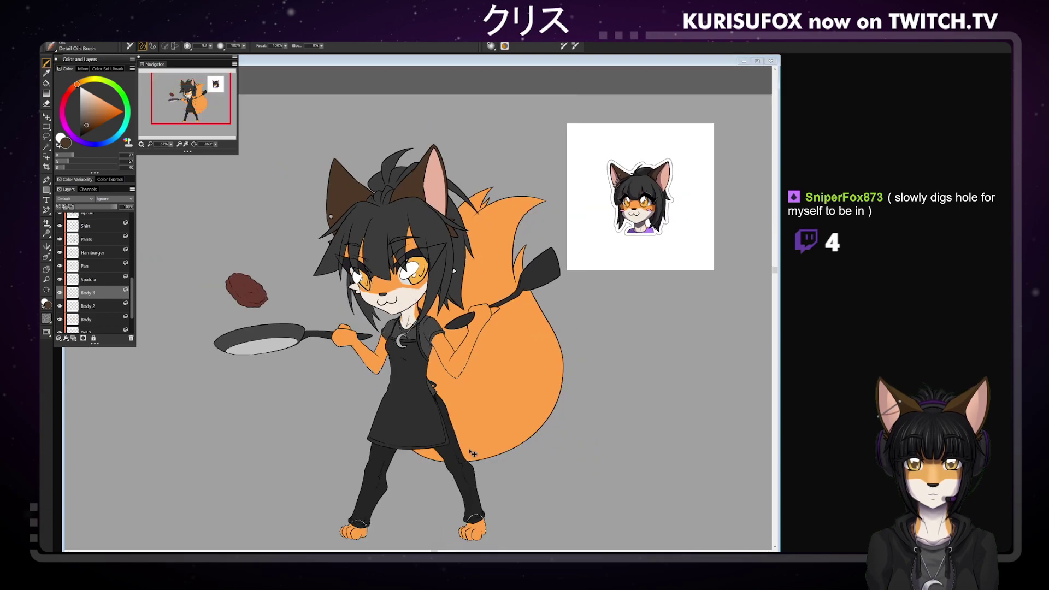
pyautogui.moveTo(210, 46); pyautogui.dragTo(225, 51)
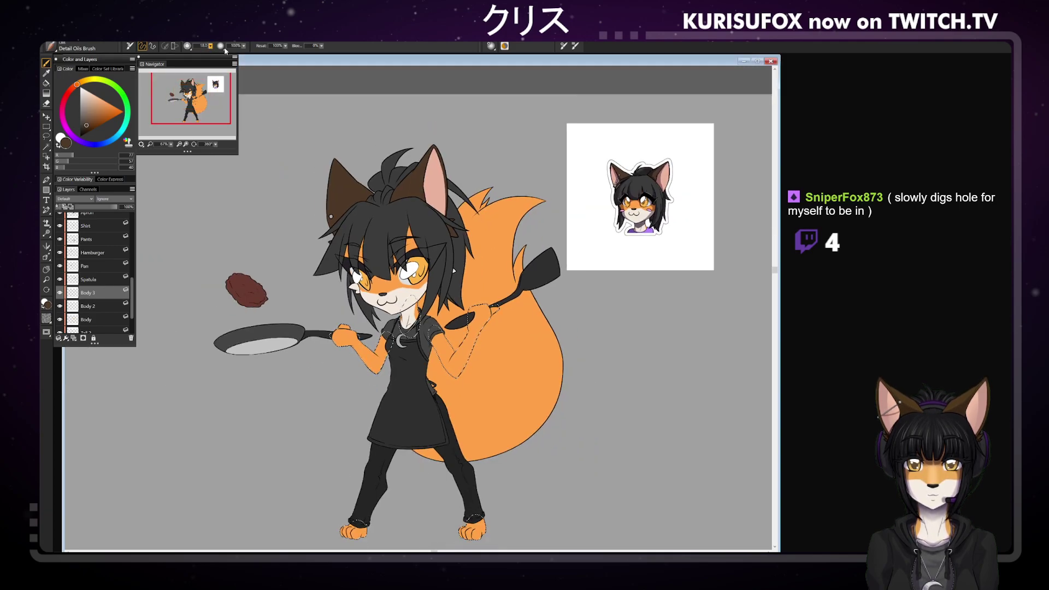
pyautogui.moveTo(466, 525); pyautogui.dragTo(463, 540)
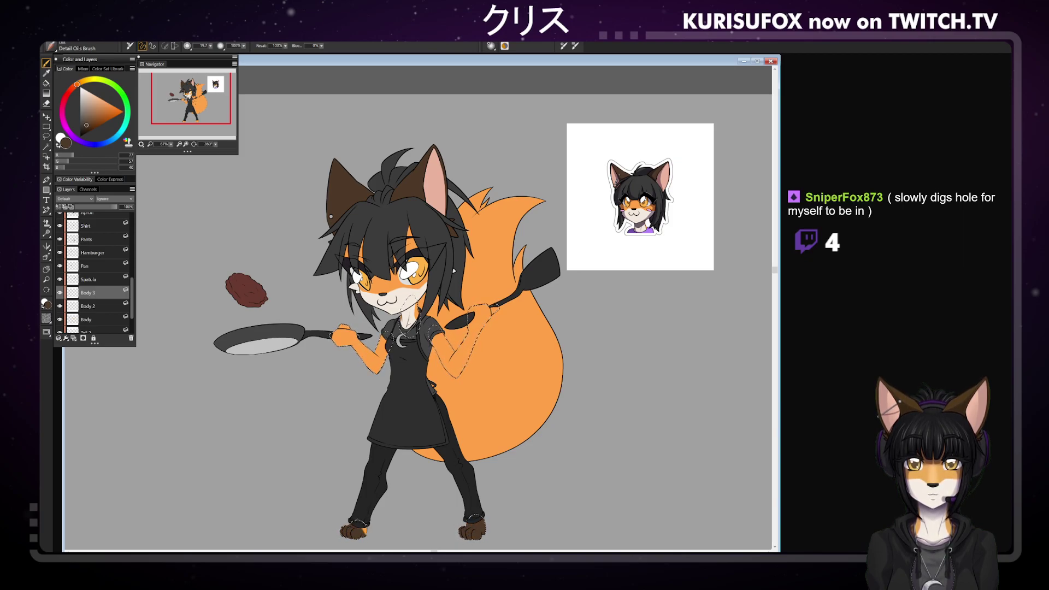
# Paint both hands and forearms dark brown with a larger, softer brush, fading into the orange near the elbows
pyautogui.moveTo(210, 46); pyautogui.dragTo(245, 50)
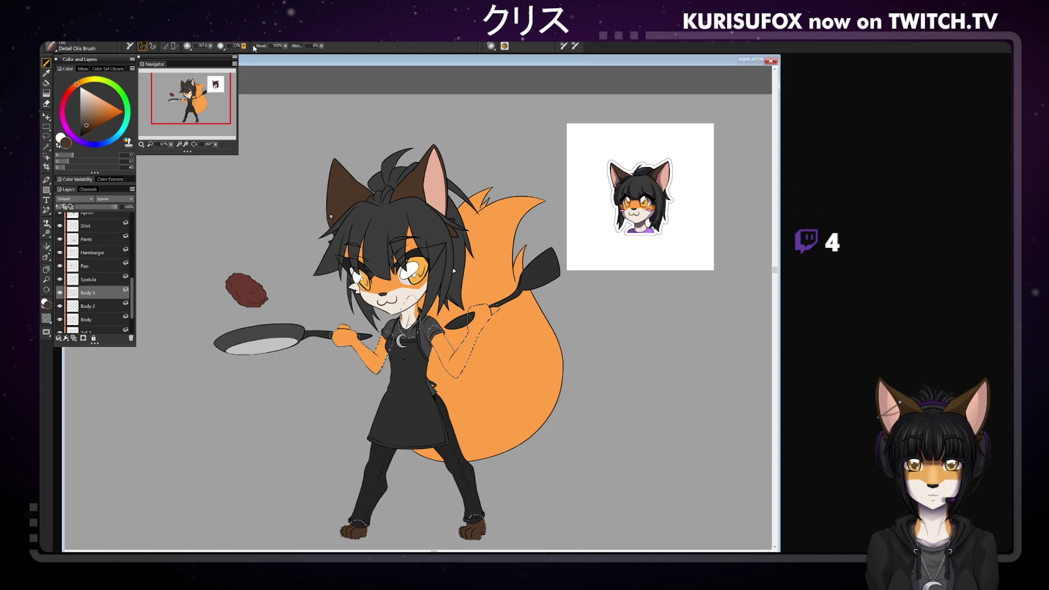
pyautogui.moveTo(343, 337); pyautogui.dragTo(367, 358)
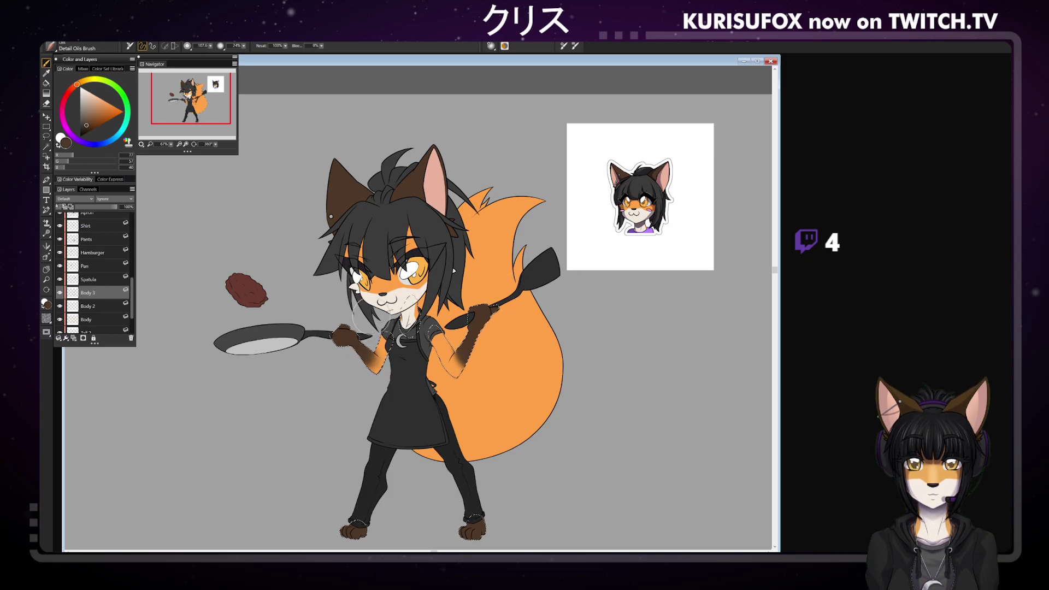
pyautogui.hotkey('ctrl', '=')
pyautogui.hotkey('ctrl', '=')
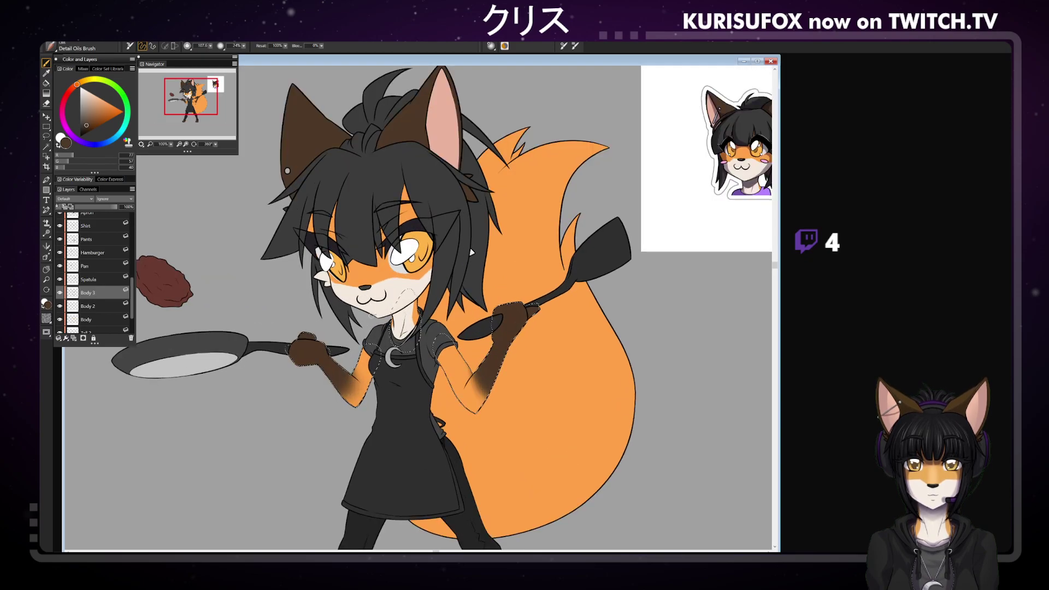
pyautogui.press('n')
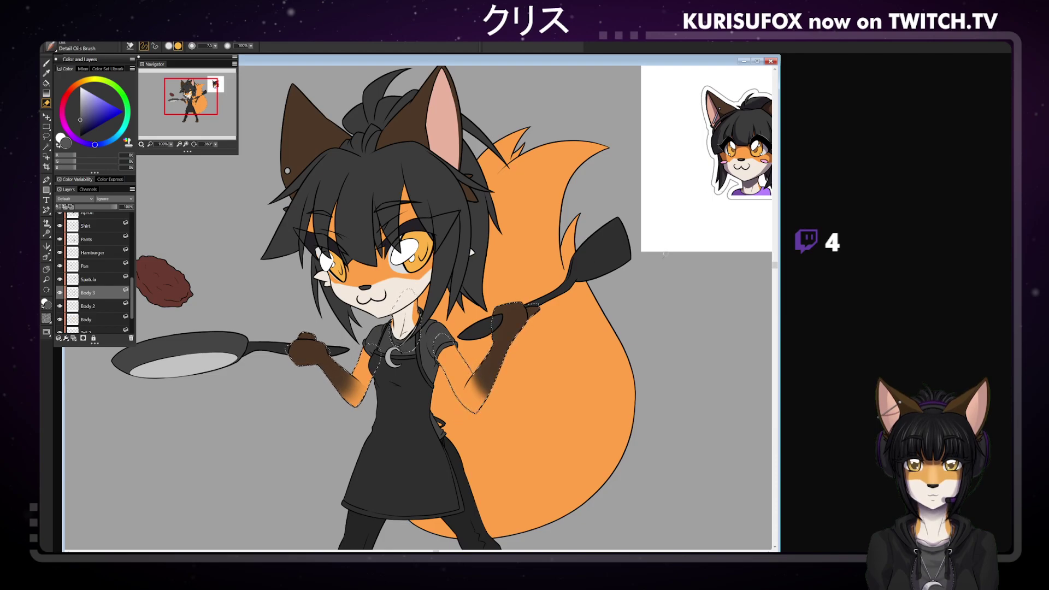
pyautogui.press('b')
pyautogui.keyDown('alt'); pyautogui.click(493, 393); pyautogui.keyUp('alt')
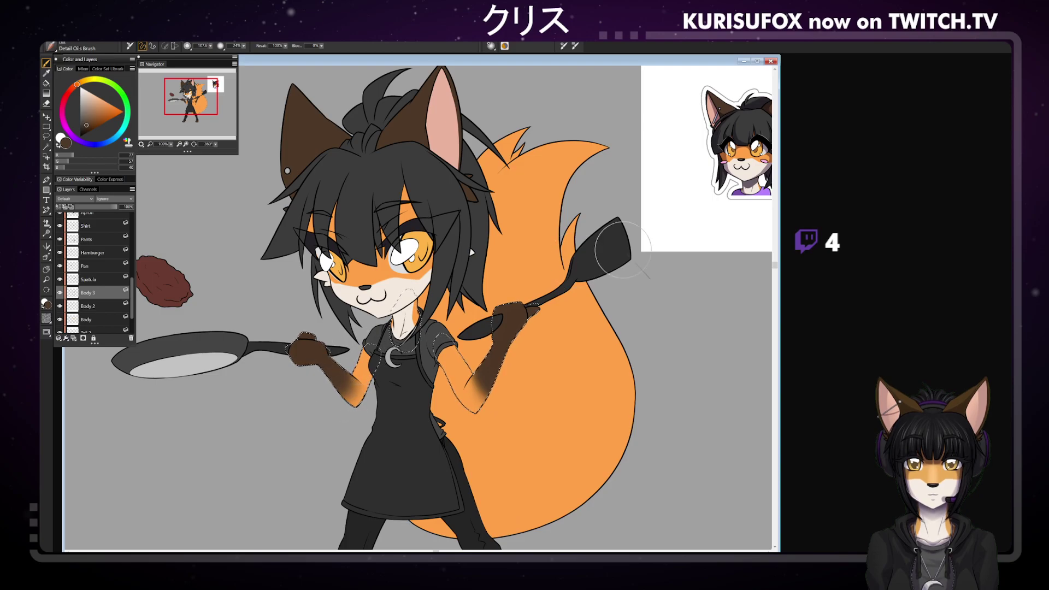
pyautogui.hotkey('ctrl', '-')
pyautogui.hotkey('ctrl', '-')
pyautogui.hotkey('ctrl', '-')
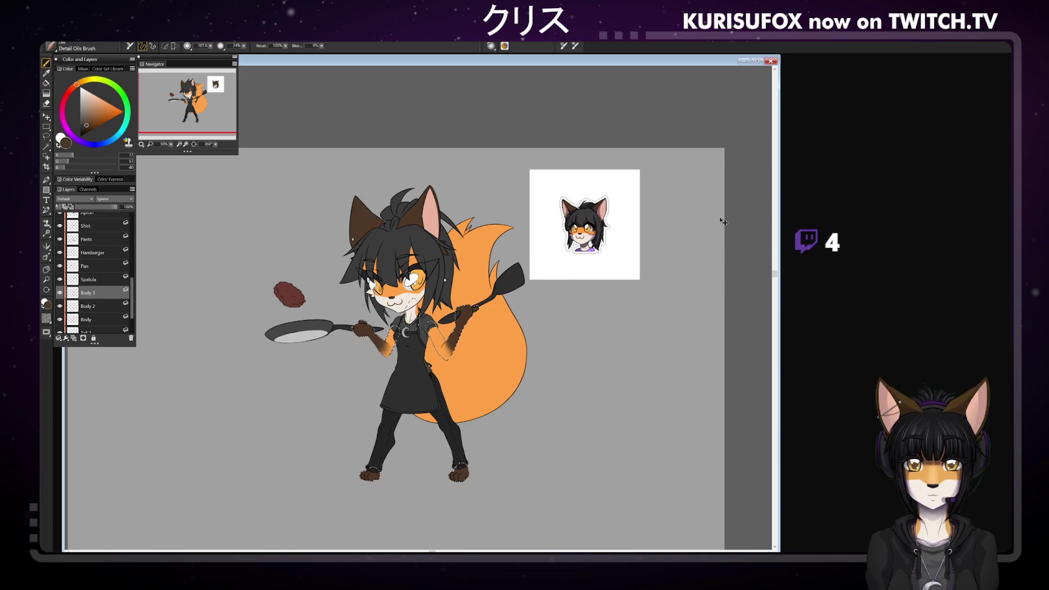
pyautogui.hotkey('ctrl', '+')
pyautogui.hotkey('ctrl', '+')
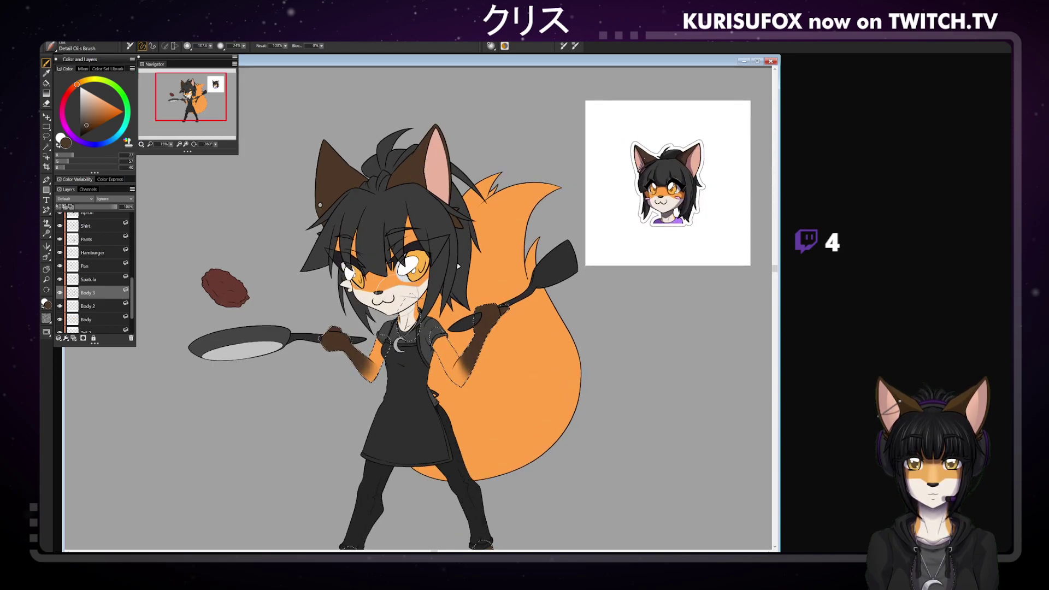
pyautogui.hotkey('ctrl', '+')
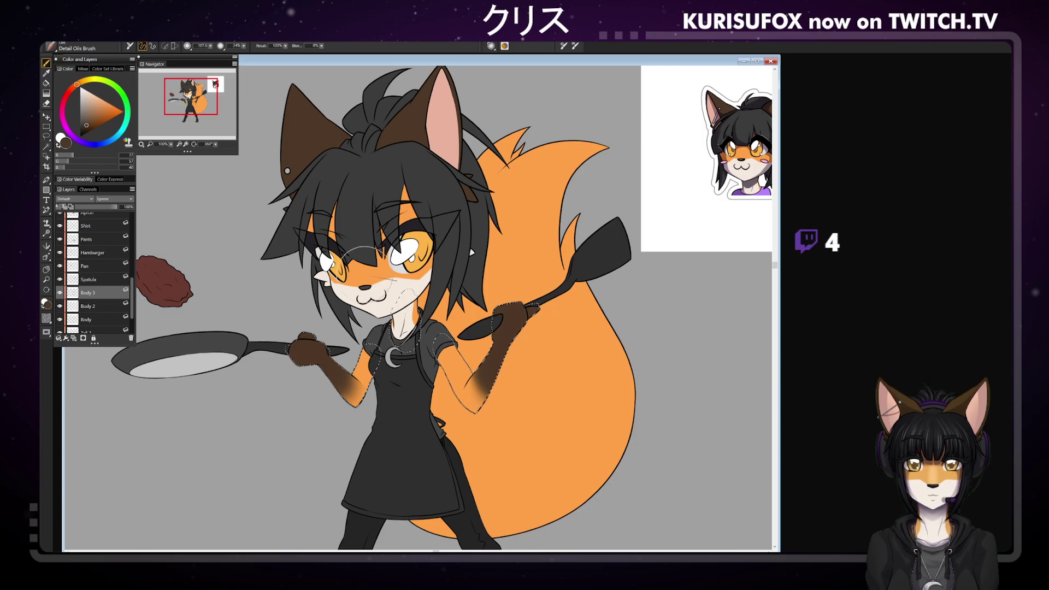
# Load the Face layer's shape as a selection on the Face 2 layer, and ready an off-white brush at size 10.4
pyautogui.keyDown('alt'); pyautogui.click(386, 259); pyautogui.keyUp('alt')
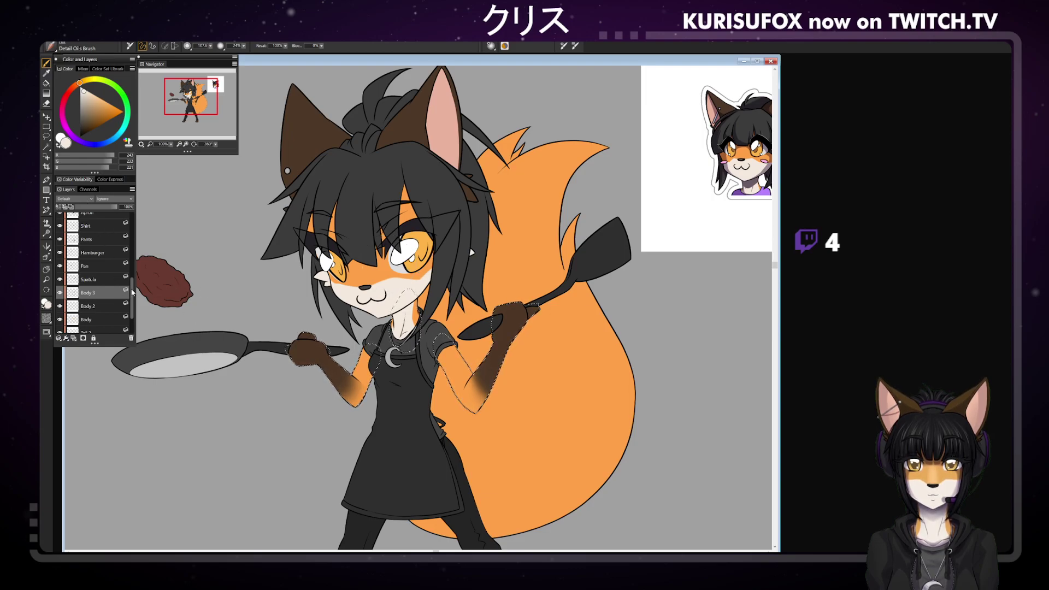
pyautogui.scroll(3, 110, 235)
pyautogui.click(118, 258)
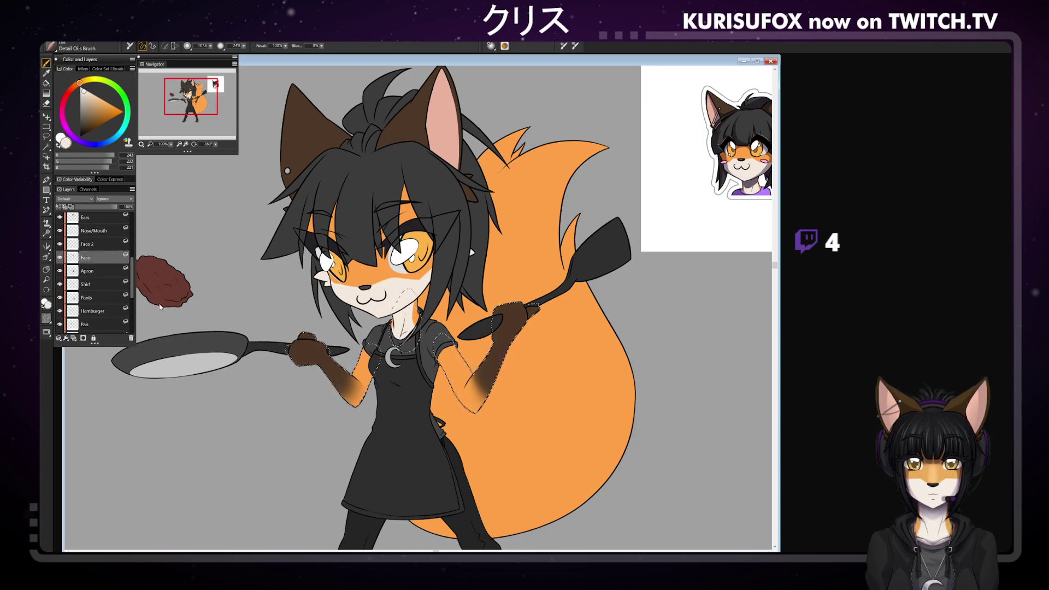
pyautogui.click(90, 244)
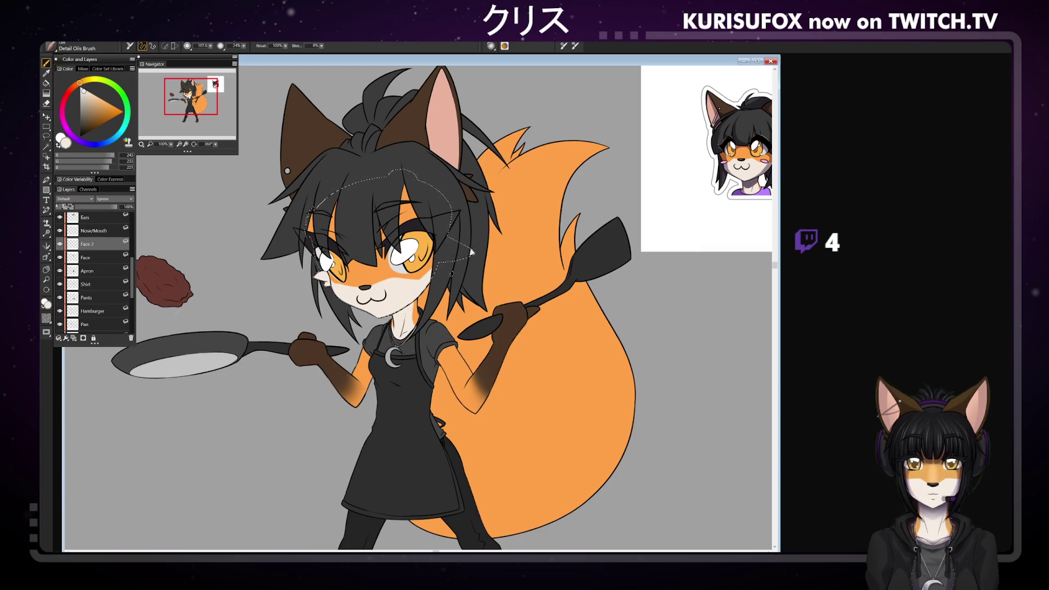
pyautogui.click(210, 46)
pyautogui.moveTo(243, 46)
pyautogui.mouseDown()
pyautogui.moveTo(268, 47)
pyautogui.moveTo(205, 45)
pyautogui.mouseUp()
pyautogui.write('10.4')
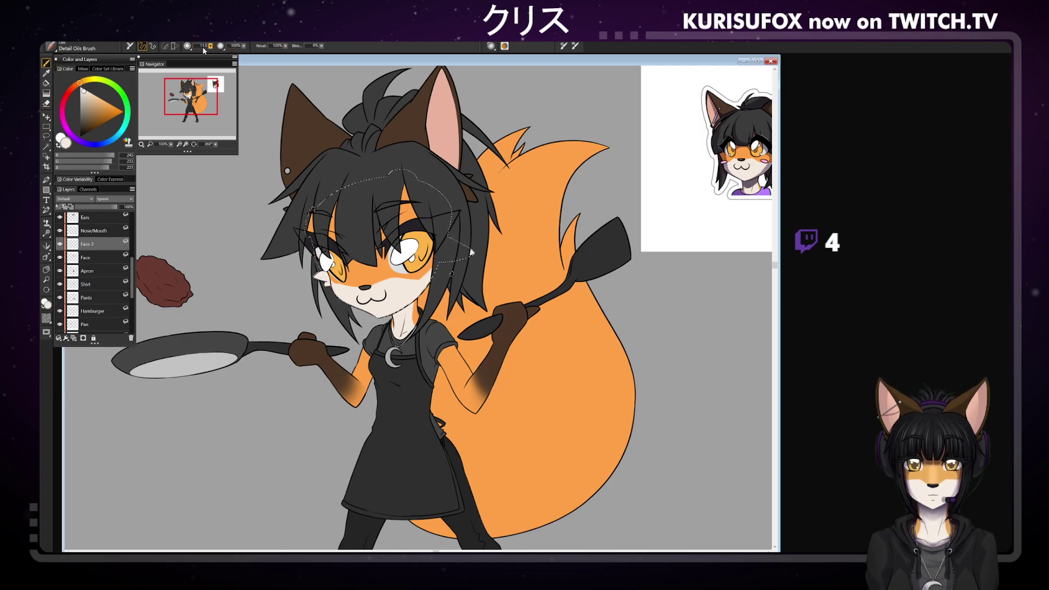
pyautogui.press('Return')
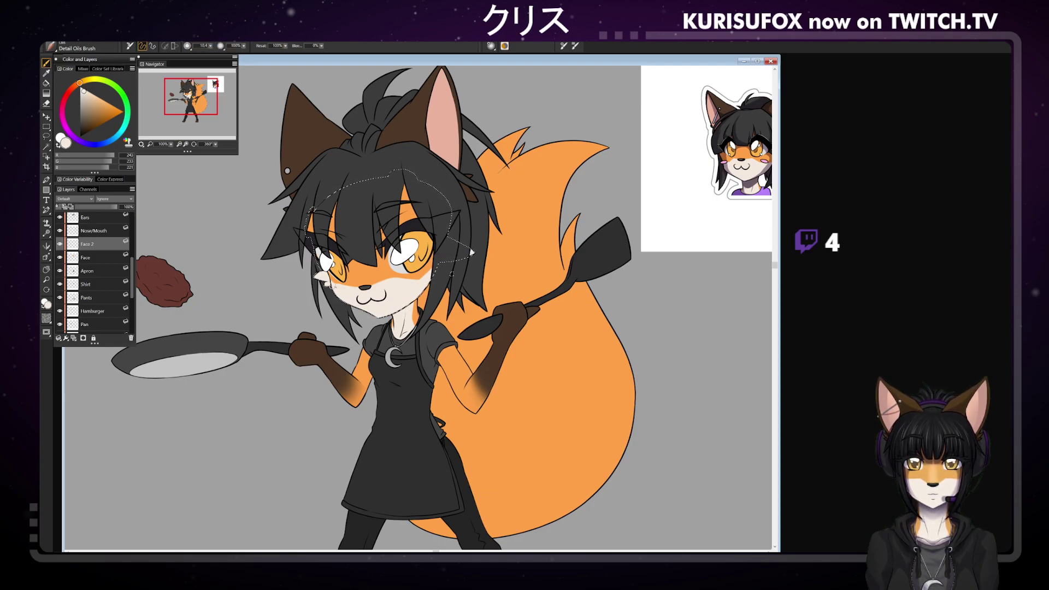
# Refine the edge of the off-white muzzle marking on the cheek beside the nose on the Face 2 layer
pyautogui.press('n')
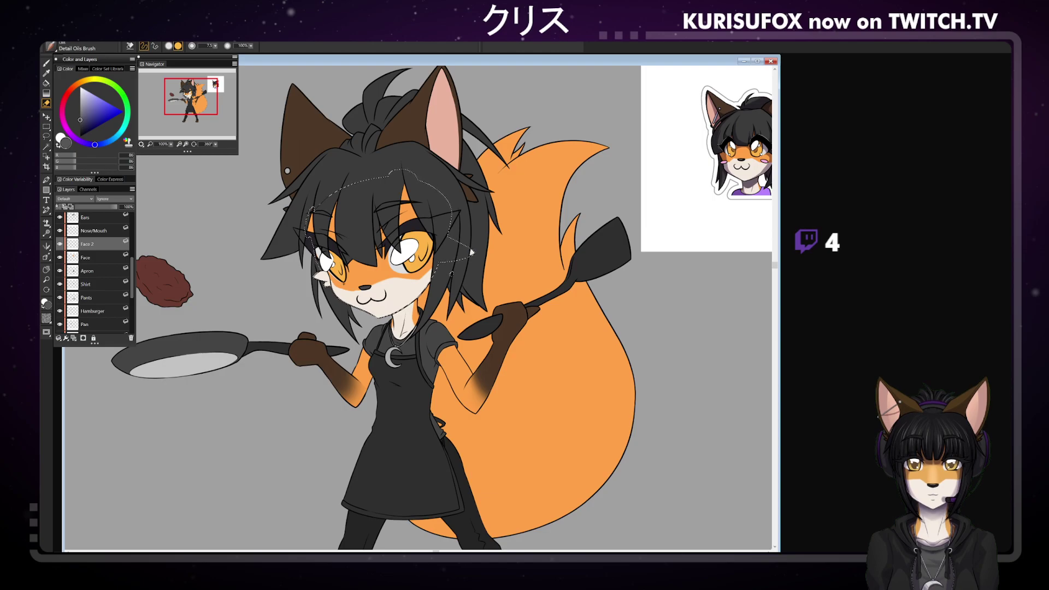
pyautogui.hotkey('ctrl', '+')
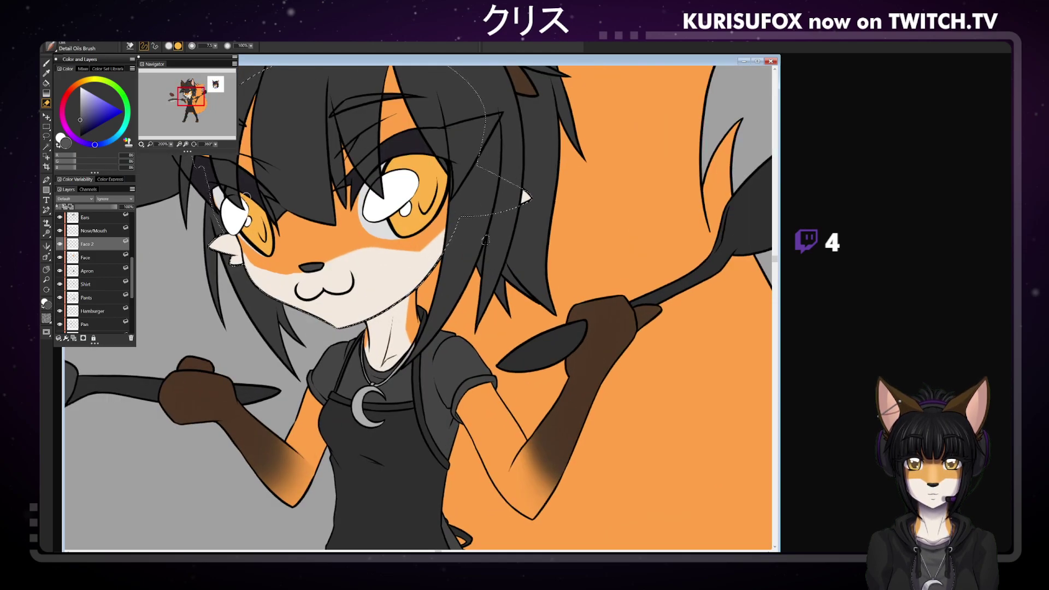
pyautogui.press('b')
pyautogui.keyDown('alt'); pyautogui.click(233, 242); pyautogui.keyUp('alt')
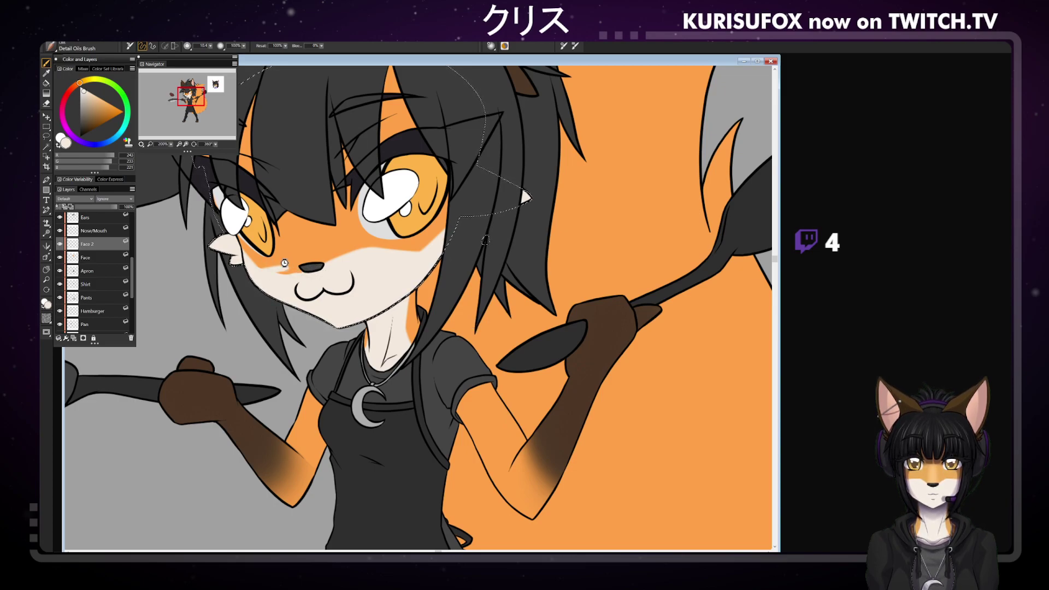
pyautogui.moveTo(278, 267)
pyautogui.mouseDown()
pyautogui.moveTo(261, 269)
pyautogui.moveTo(301, 270)
pyautogui.mouseUp()
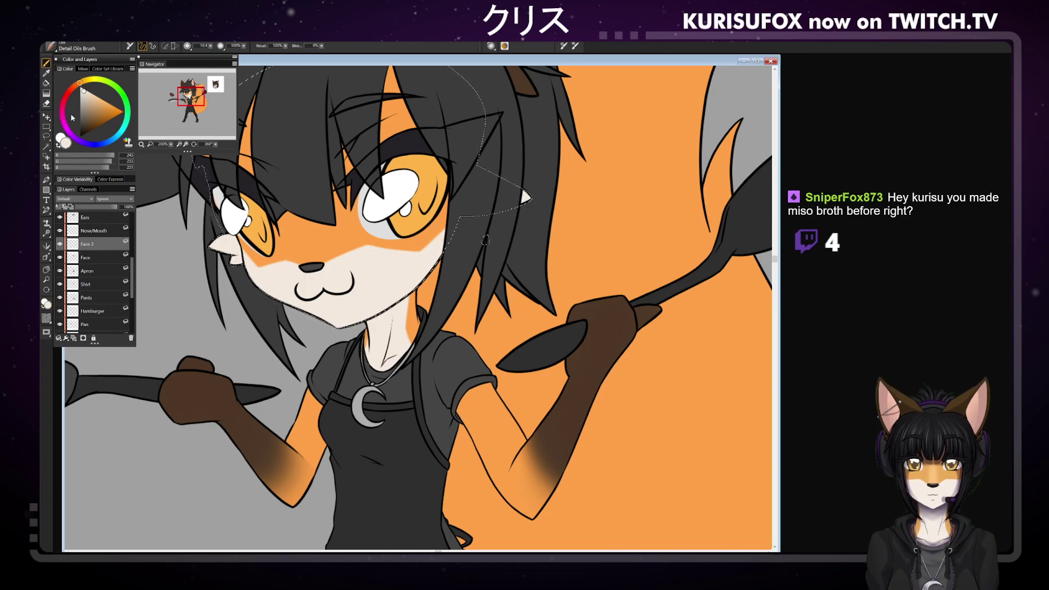
pyautogui.press('e')
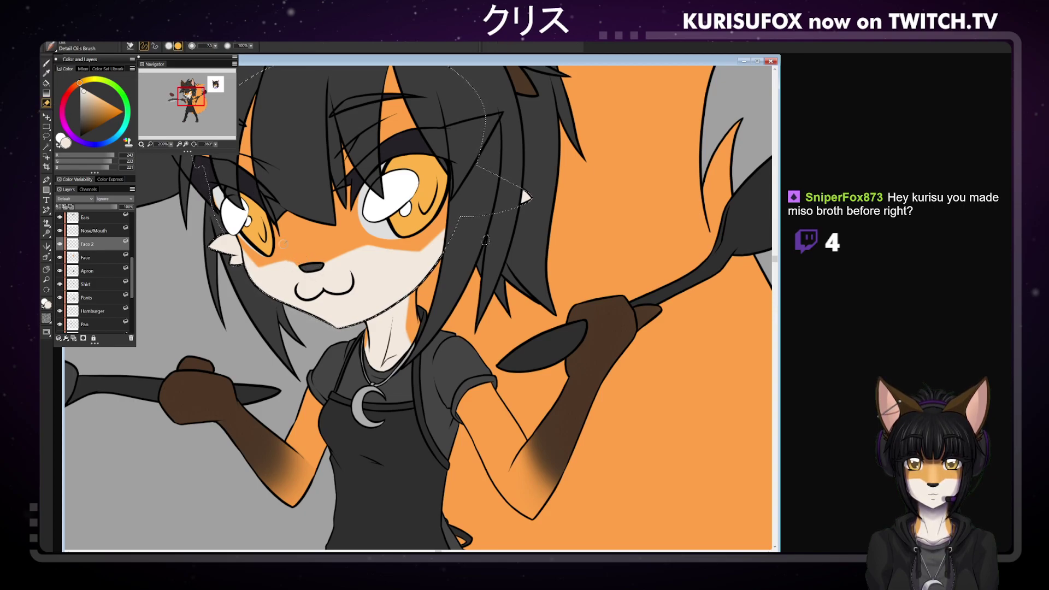
pyautogui.click(178, 45)
pyautogui.click(216, 46)
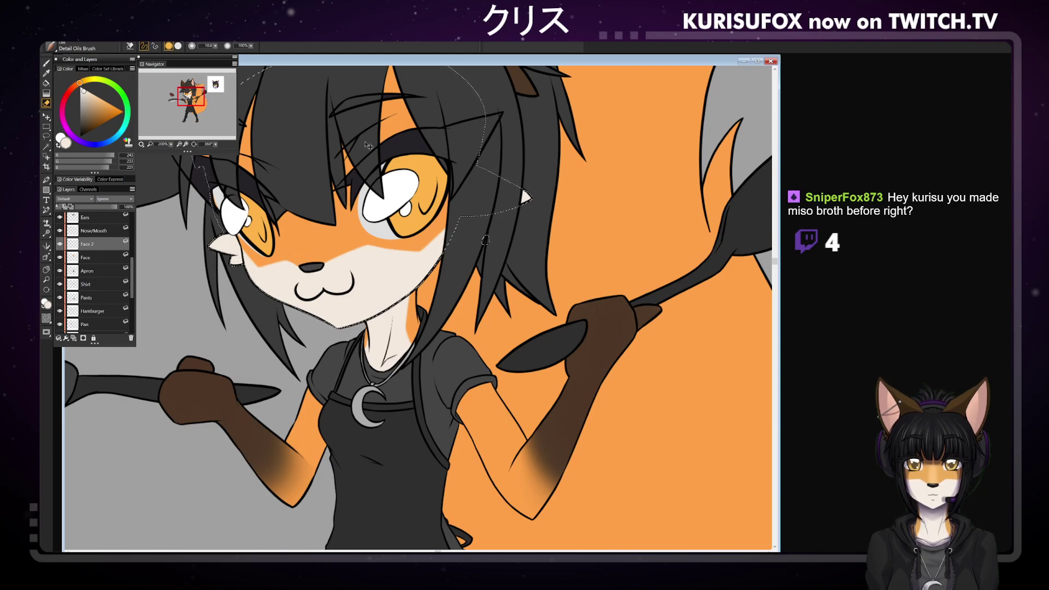
pyautogui.hotkey('ctrl', '-')
pyautogui.hotkey('ctrl', '-')
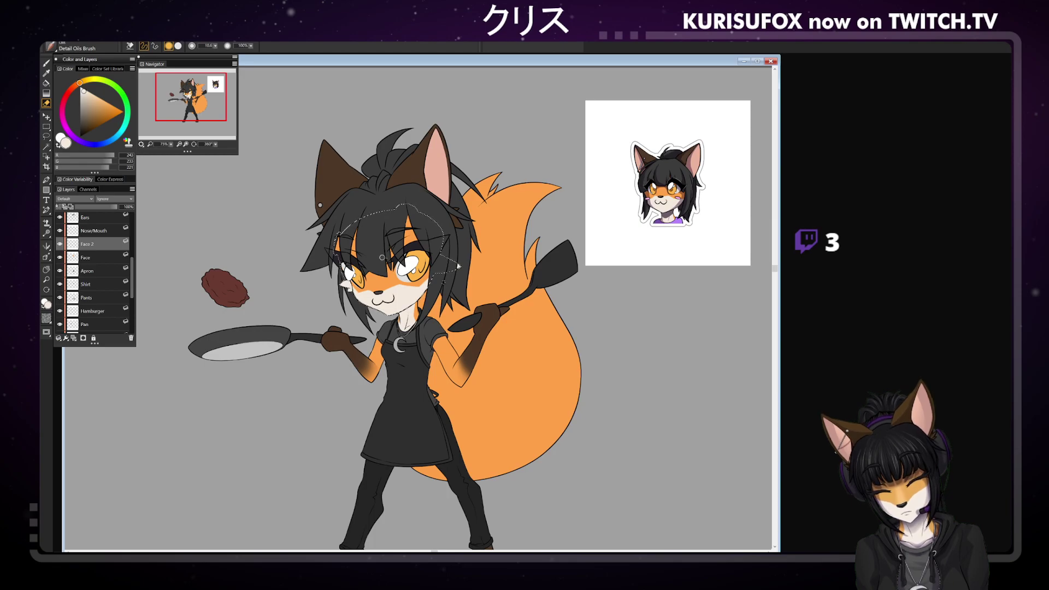
# Load the Tail layer's shape as a selection and make Tail 2 the active layer
pyautogui.click(97, 234)
pyautogui.click(46, 64)
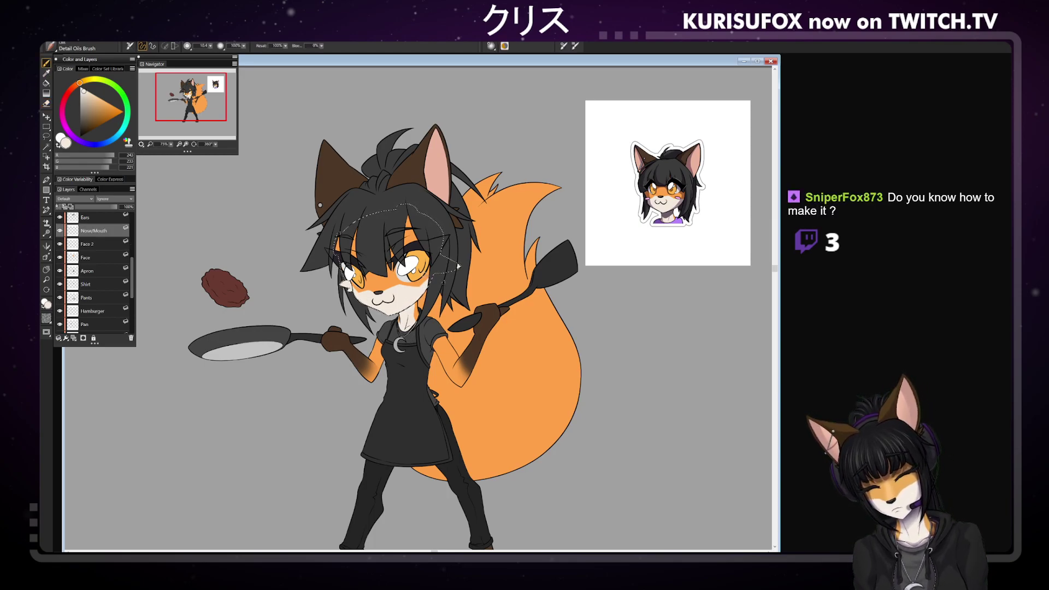
pyautogui.moveTo(133, 273); pyautogui.dragTo(133, 307)
pyautogui.click(121, 307)
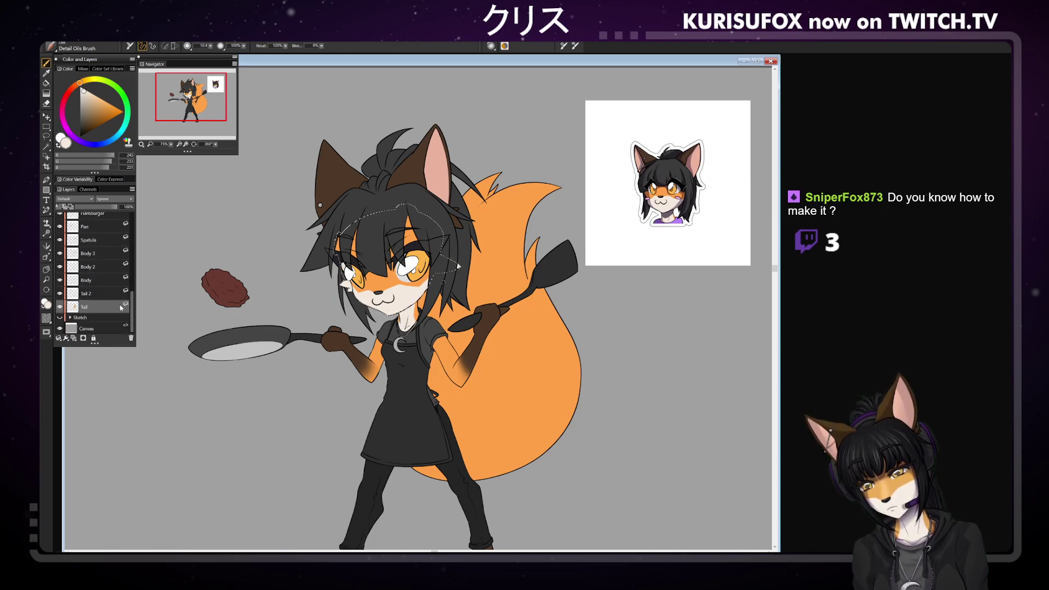
pyautogui.keyDown('ctrl'); pyautogui.click(72, 307); pyautogui.keyUp('ctrl')
pyautogui.click(96, 295)
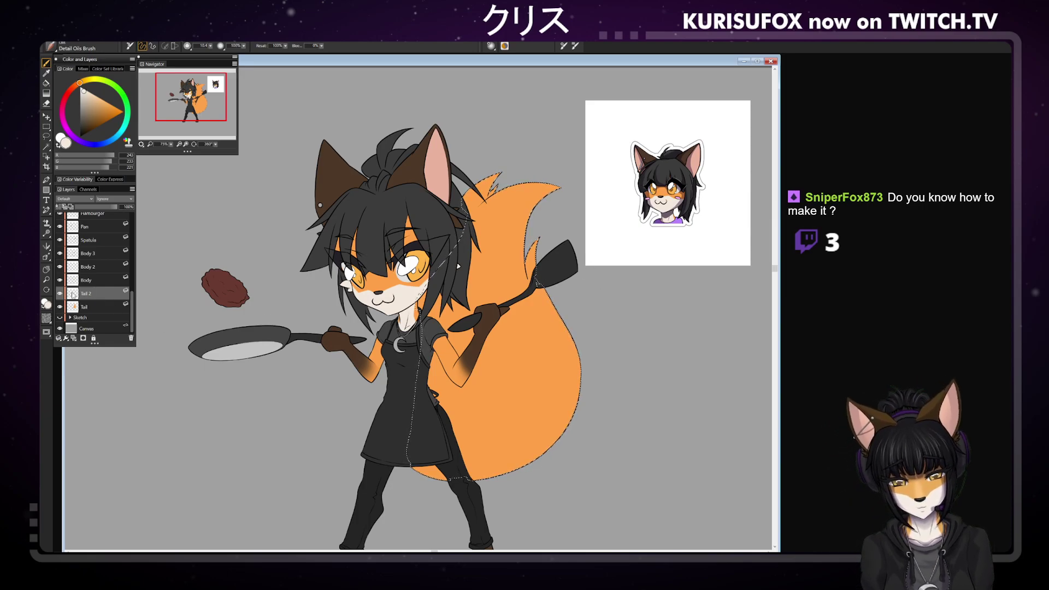
# Paint the upper part of the tail off-white on the Tail 2 layer, ending in a jagged fur edge above the orange
pyautogui.press('space')
pyautogui.moveTo(660, 248); pyautogui.dragTo(578, 283)
pyautogui.hotkey('ctrl', '+')
pyautogui.press('b')
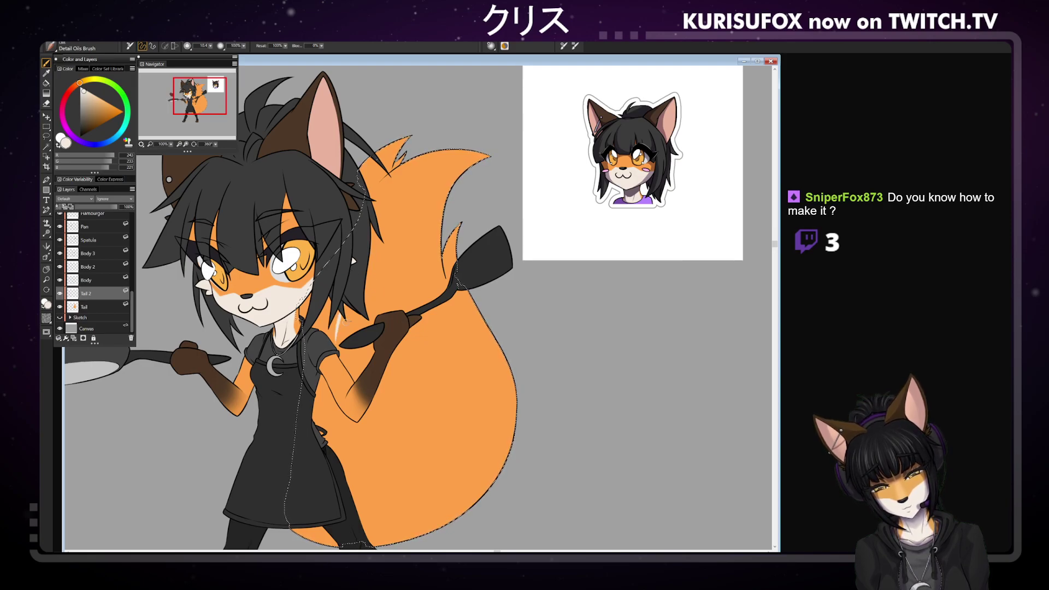
pyautogui.hotkey('ctrl', 'z')
pyautogui.moveTo(399, 219); pyautogui.dragTo(332, 332)
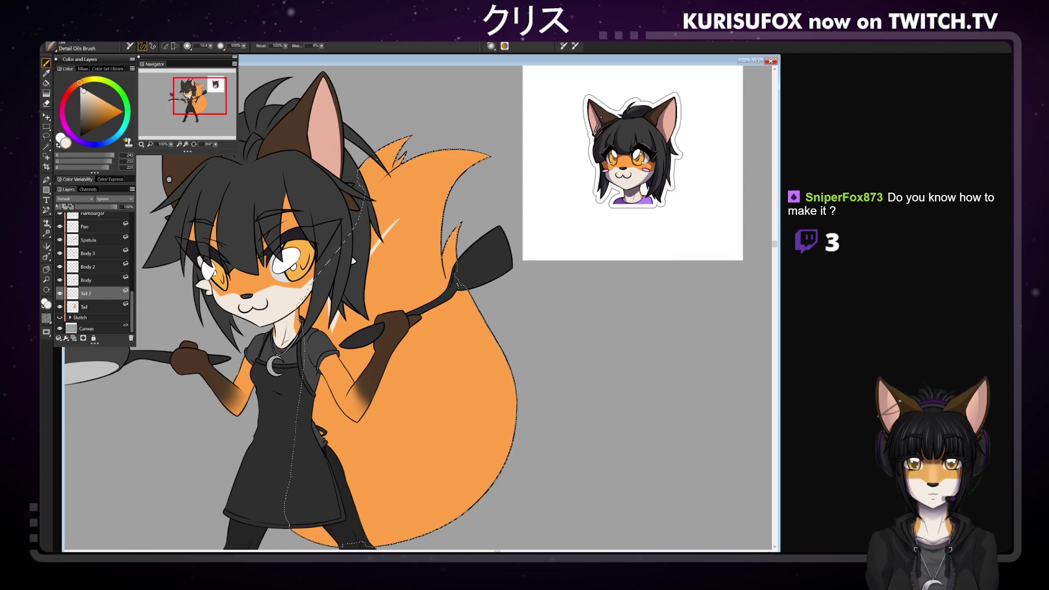
pyautogui.click(210, 46)
pyautogui.moveTo(208, 45); pyautogui.dragTo(218, 45)
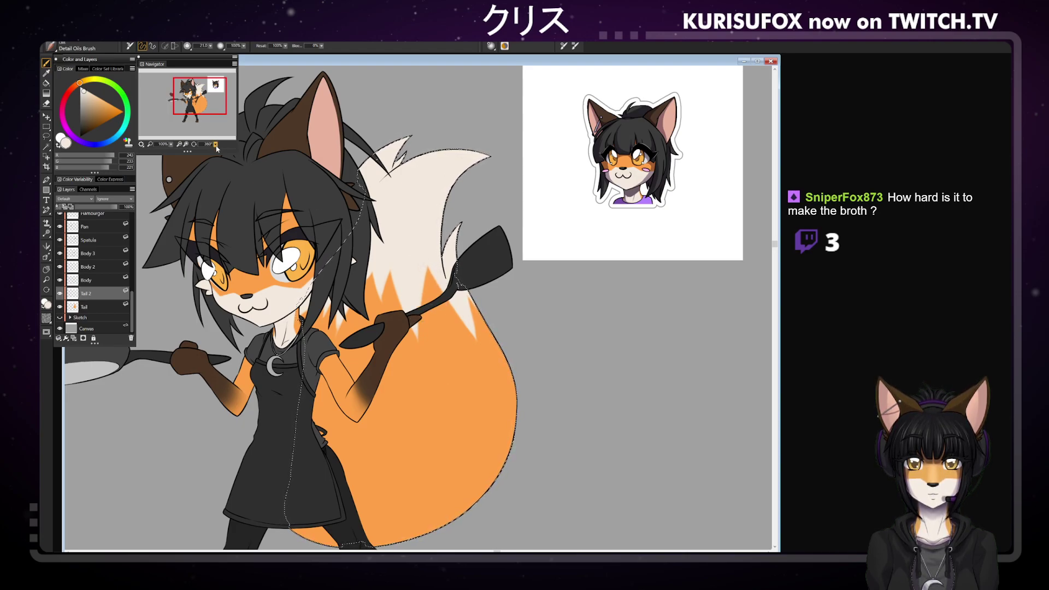
# Paint longer pointed off-white fur tufts reaching into the orange part of the tail on the Tail 2 layer
pyautogui.moveTo(430, 266); pyautogui.dragTo(407, 351)
pyautogui.hotkey('ctrl', 'shift', 'a')
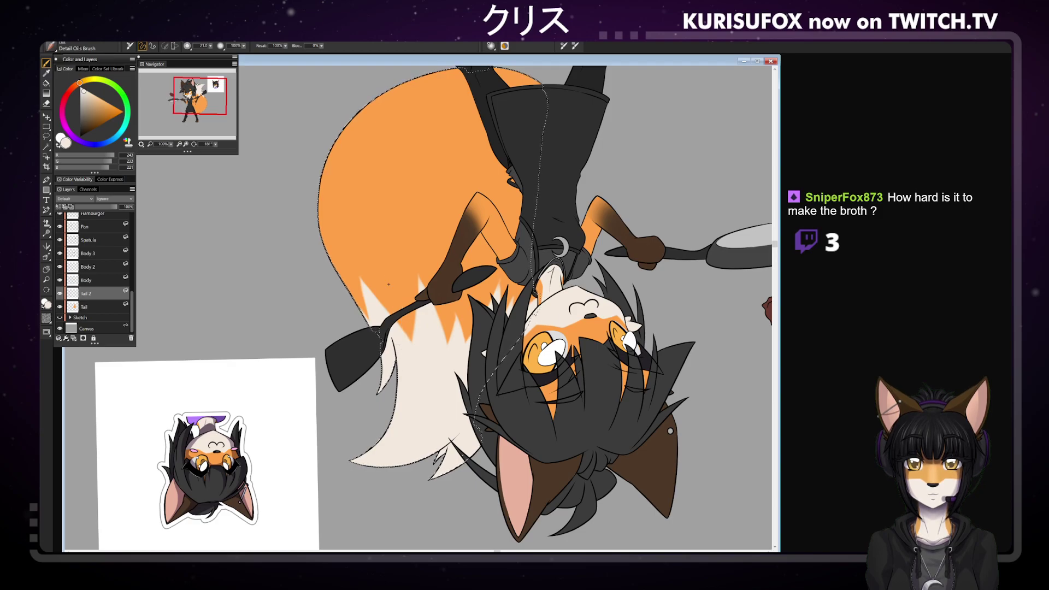
pyautogui.moveTo(385, 242); pyautogui.dragTo(400, 319)
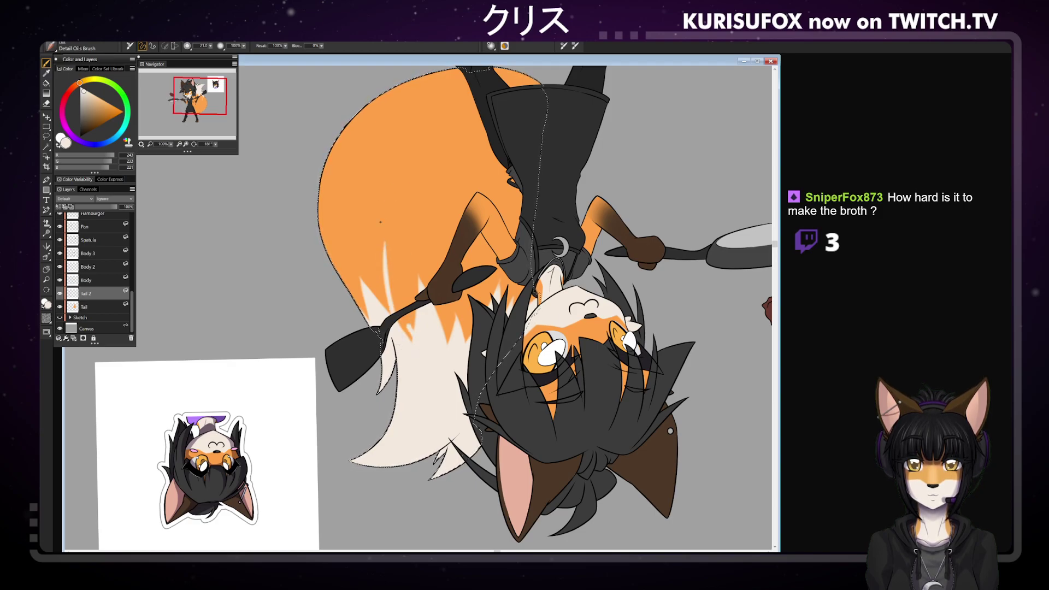
pyautogui.moveTo(391, 251); pyautogui.dragTo(405, 314)
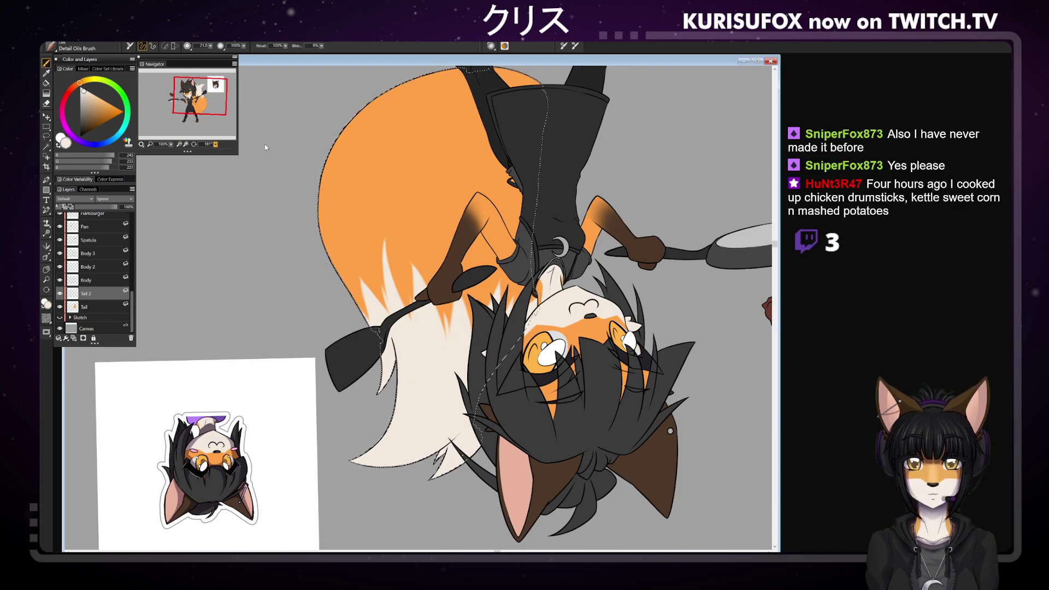
pyautogui.click(194, 144)
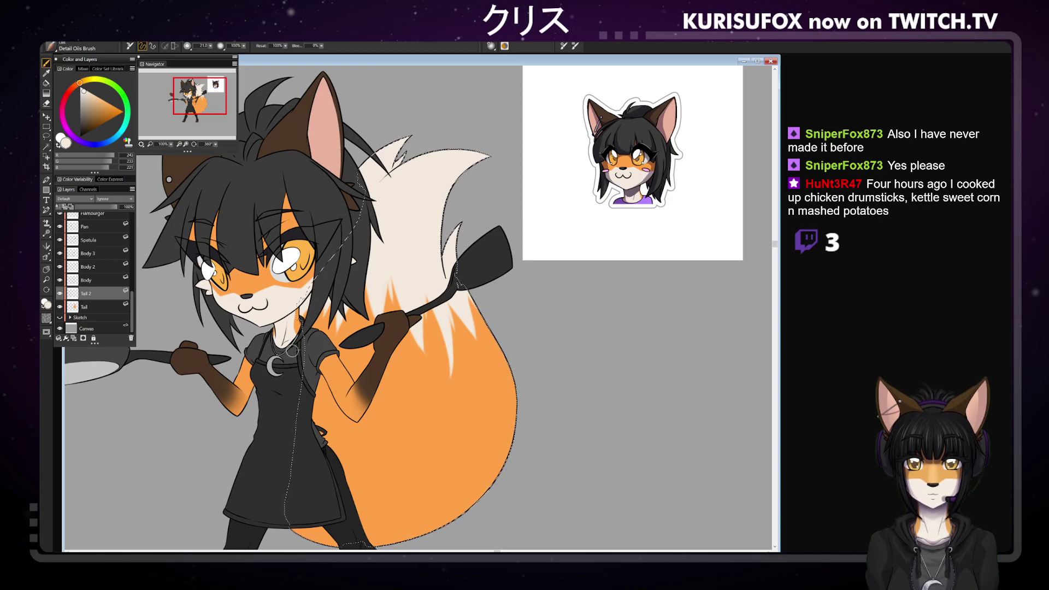
# Refine the jagged off-white fur edge on the Tail 2 layer with the Eraser and clear the tail selection
pyautogui.hotkey('ctrl', '-')
pyautogui.hotkey('ctrl', '-')
pyautogui.hotkey('ctrl', '-')
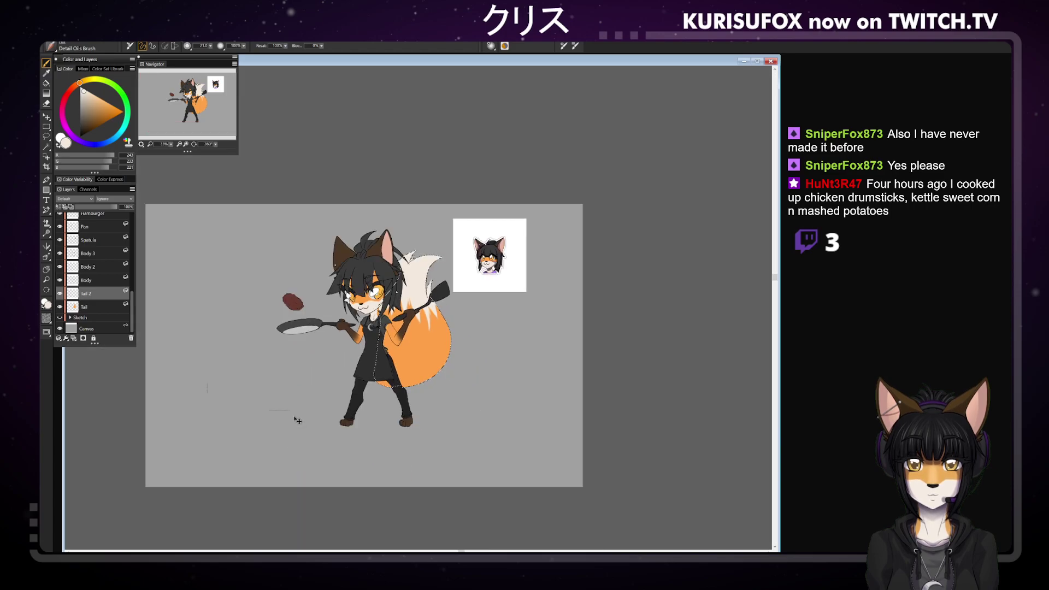
pyautogui.hotkey('ctrl', '+')
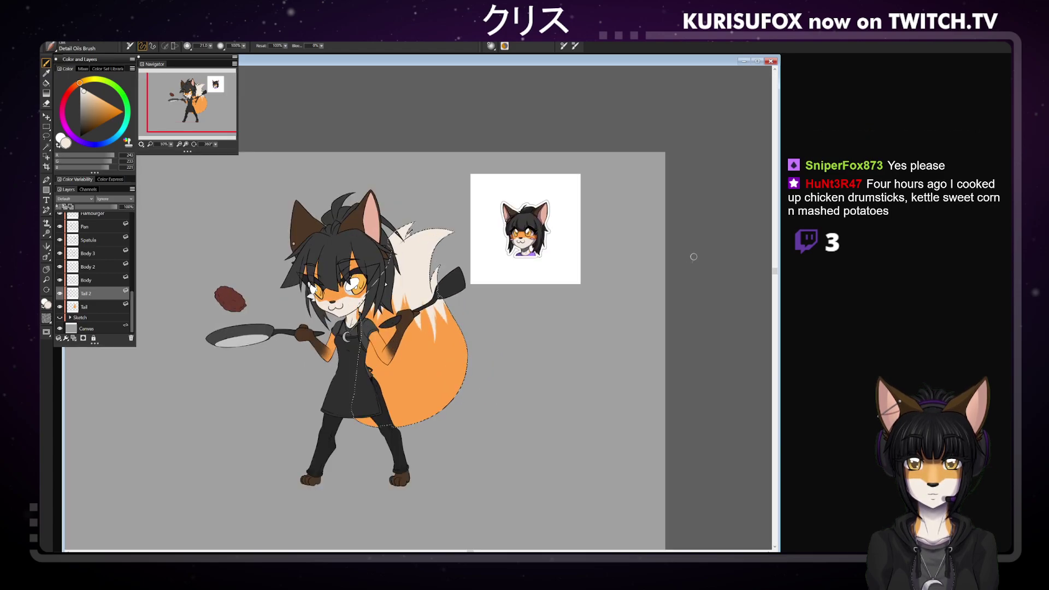
pyautogui.hotkey('ctrl', '+')
pyautogui.hotkey('ctrl', '+')
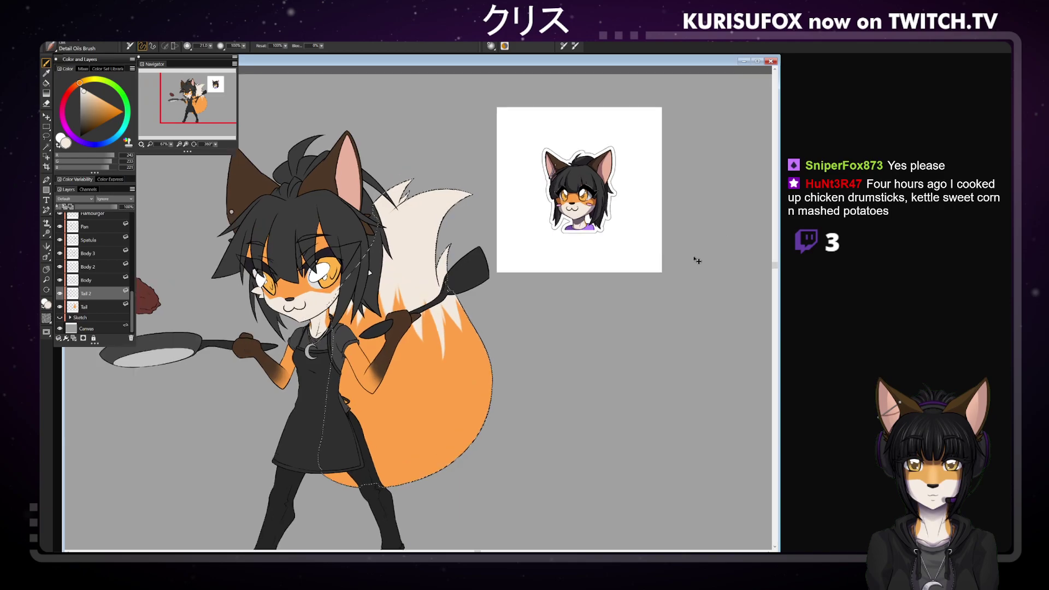
pyautogui.hotkey('ctrl', '+')
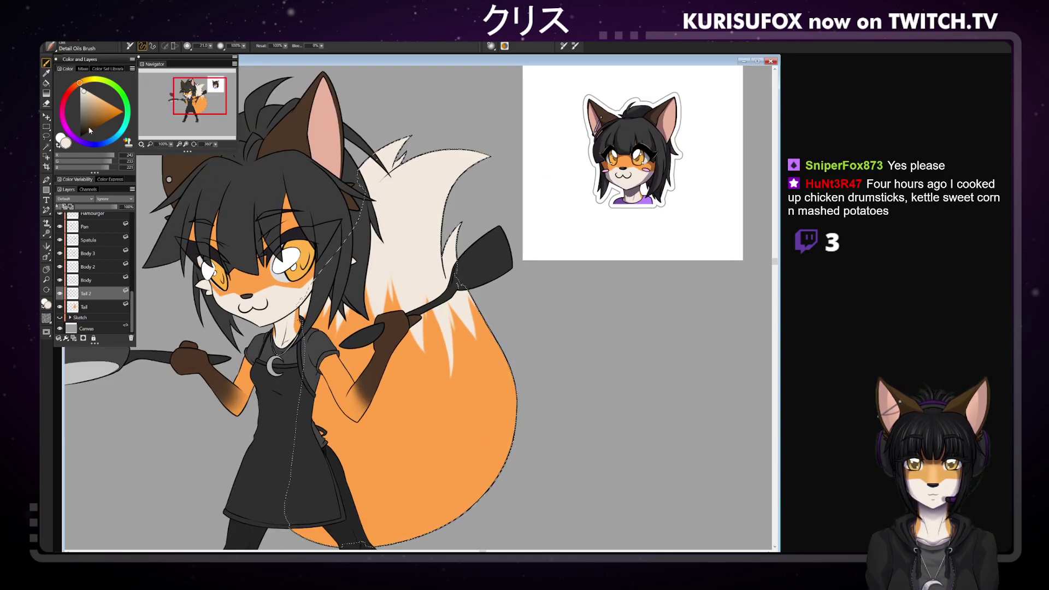
pyautogui.press('n')
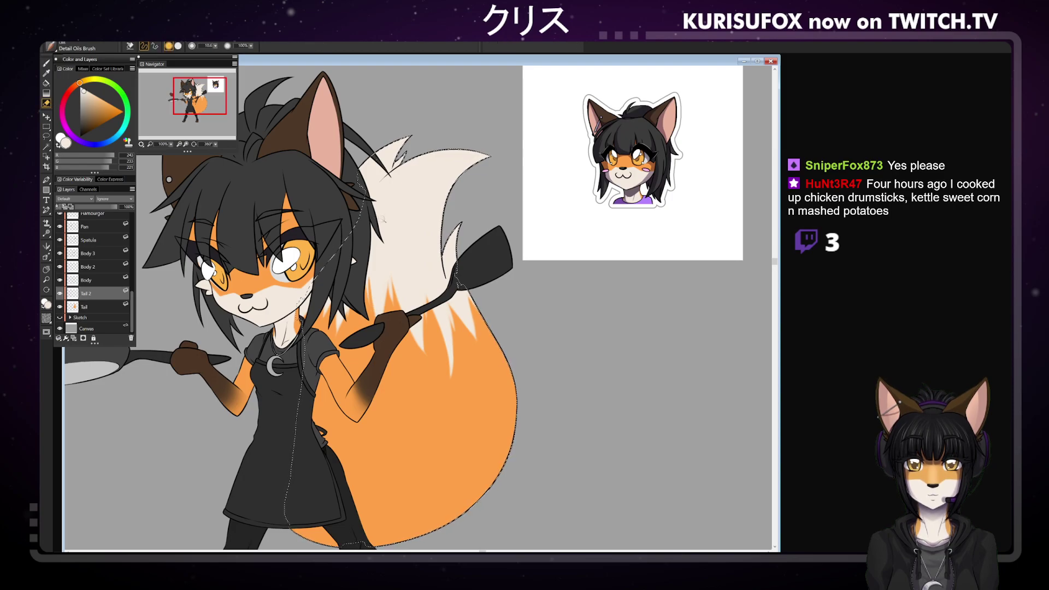
pyautogui.click(215, 46)
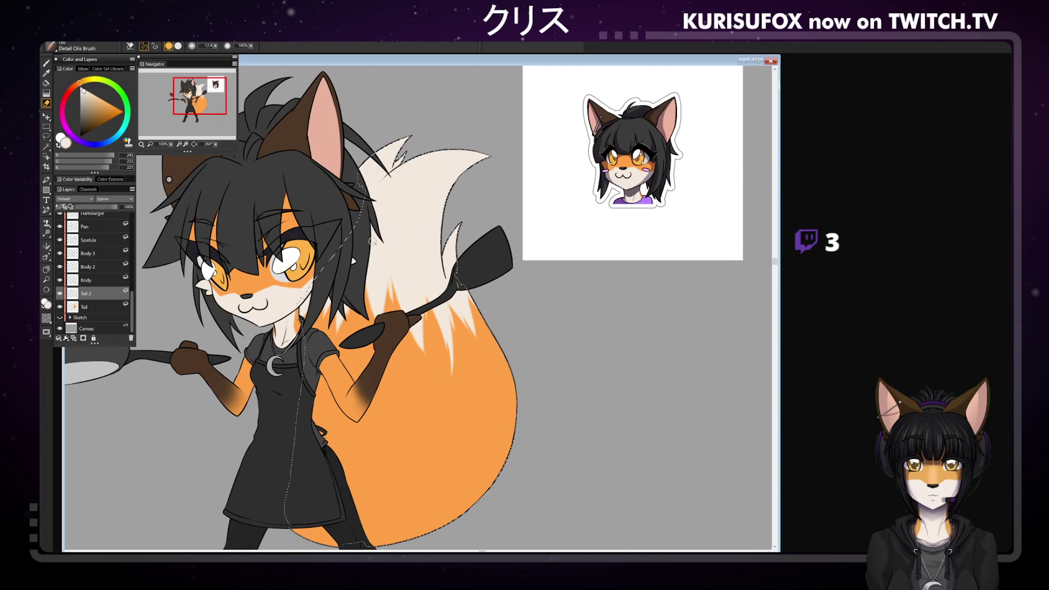
pyautogui.hotkey('ctrl', '-')
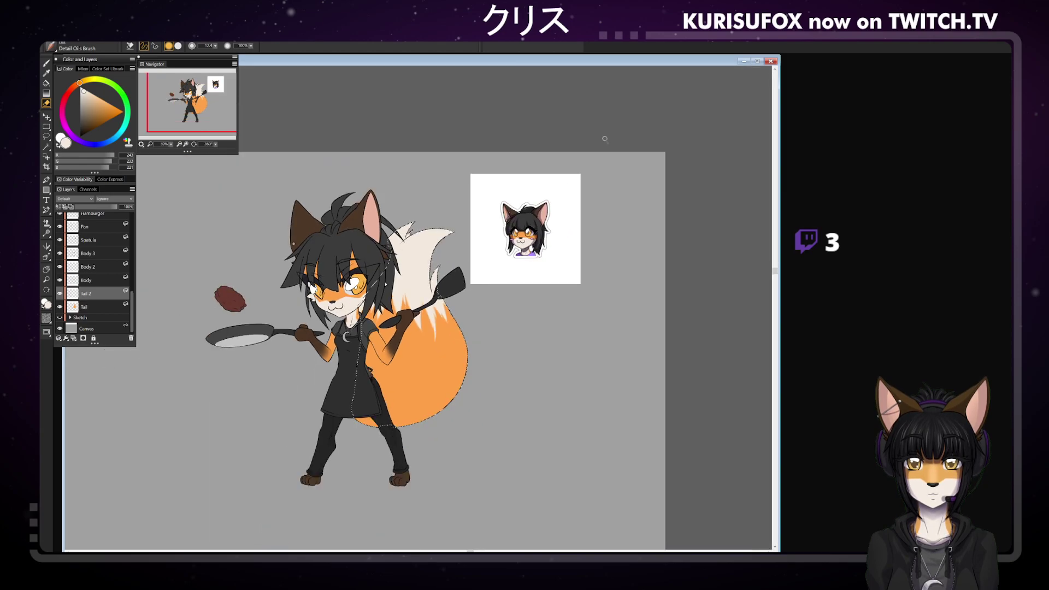
pyautogui.hotkey('ctrl', 'd')
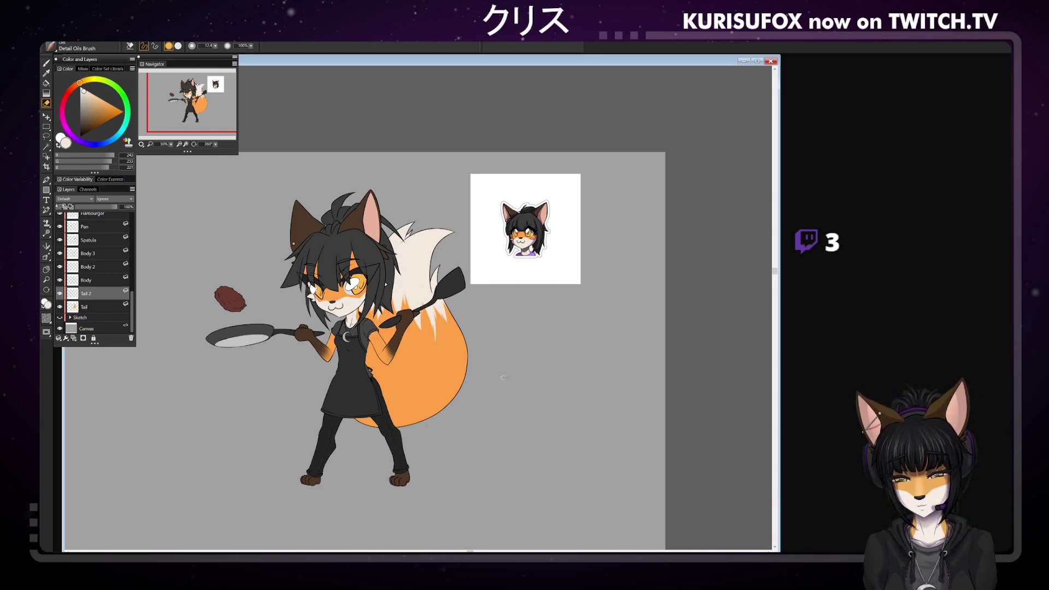
# Make the Scleras layer active and ready a light off-white brush at size 149.7 for the whites of the eyes
pyautogui.click(47, 269)
pyautogui.moveTo(484, 353); pyautogui.dragTo(519, 363)
pyautogui.hotkey('ctrl', '+')
pyautogui.hotkey('ctrl', '+')
pyautogui.hotkey('ctrl', '+')
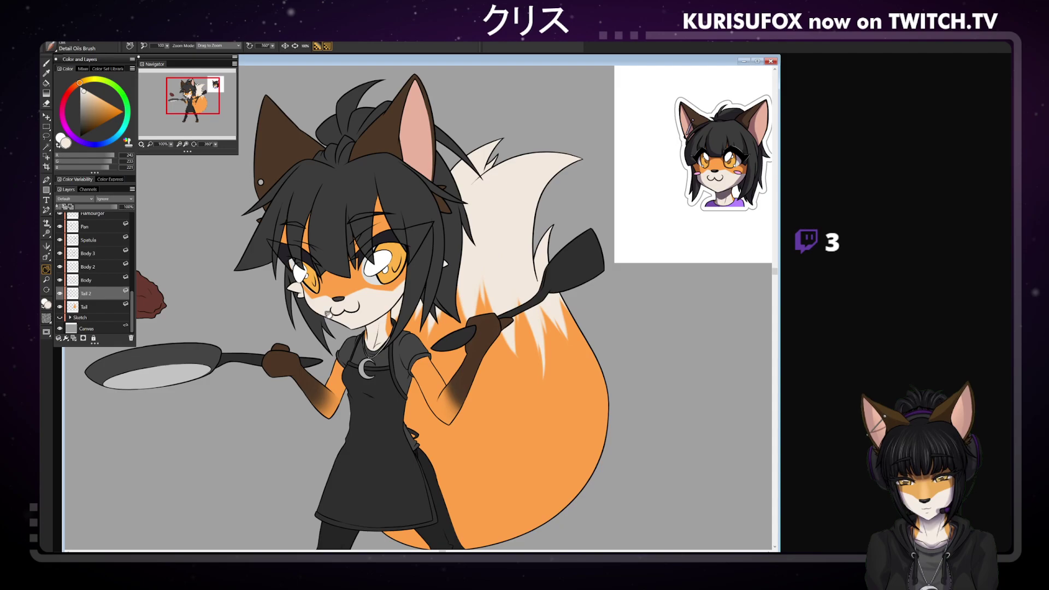
pyautogui.moveTo(85, 103); pyautogui.dragTo(84, 99)
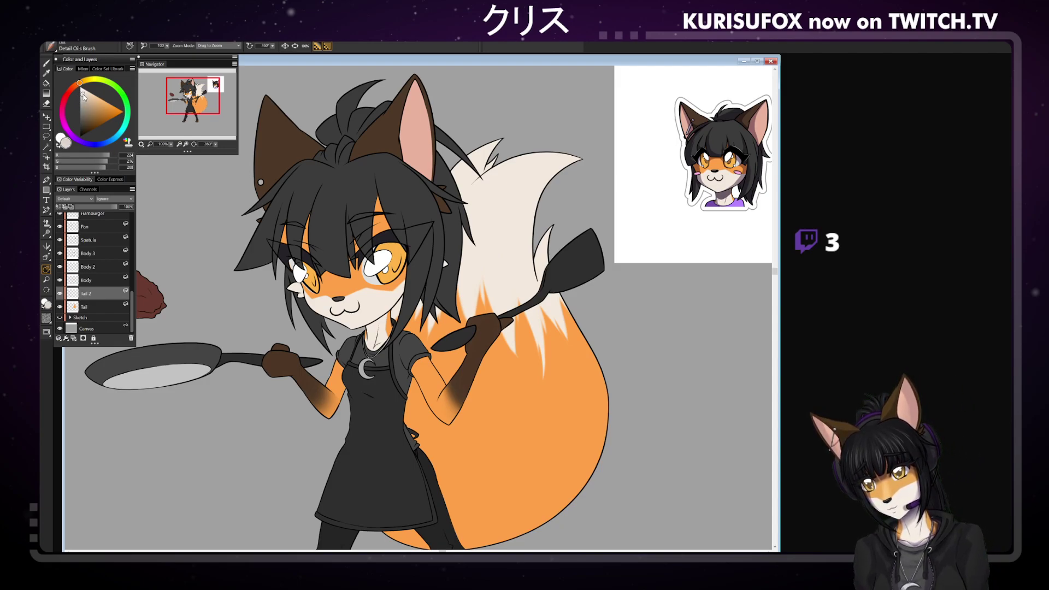
pyautogui.moveTo(132, 299); pyautogui.dragTo(133, 235)
pyautogui.click(114, 254)
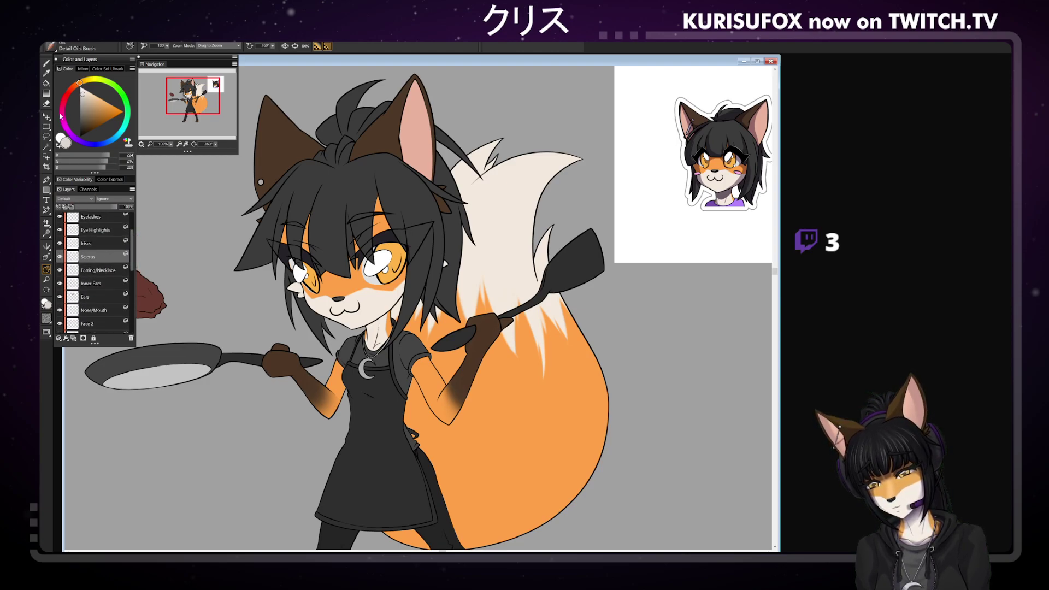
pyautogui.press('b')
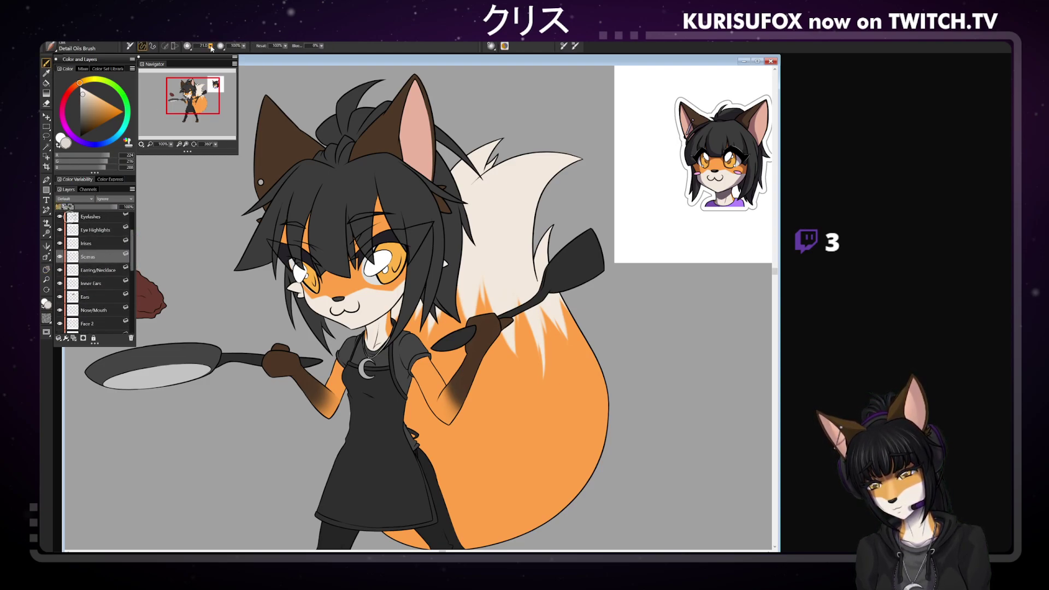
pyautogui.moveTo(212, 48); pyautogui.dragTo(229, 49)
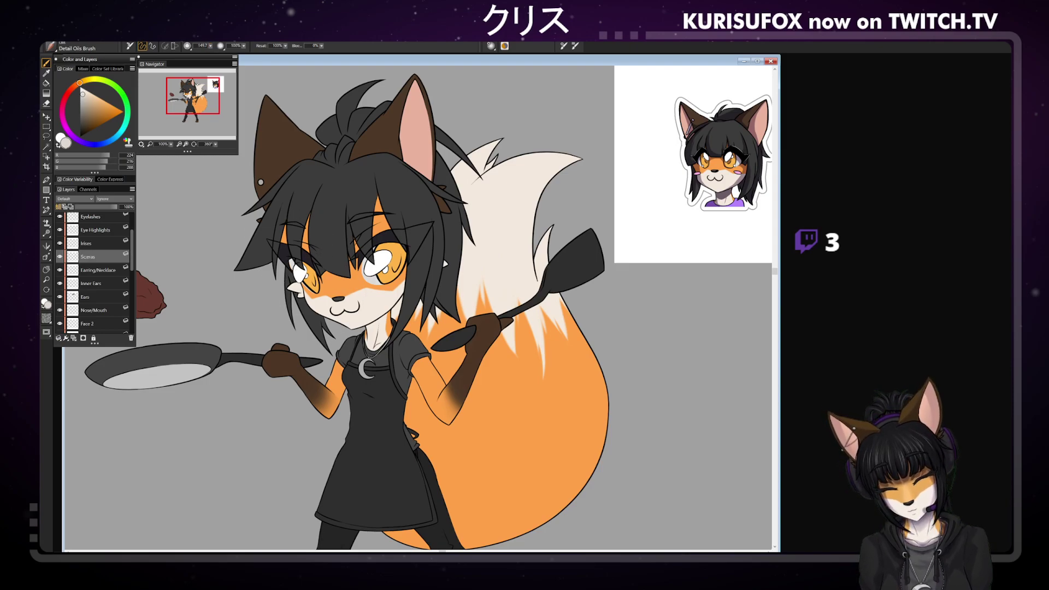
pyautogui.click(83, 92)
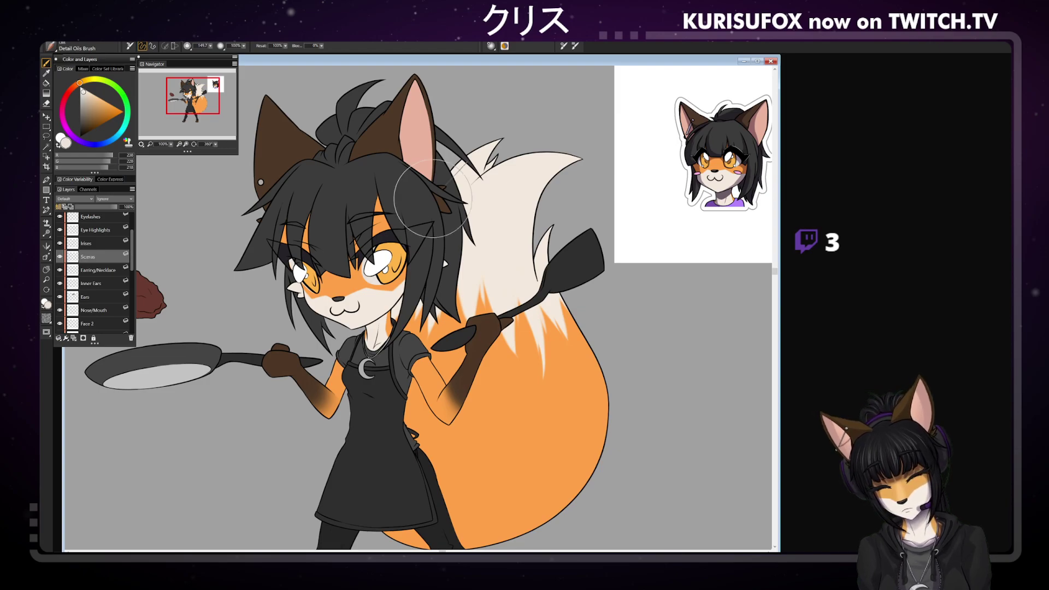
pyautogui.moveTo(84, 93); pyautogui.dragTo(82, 90)
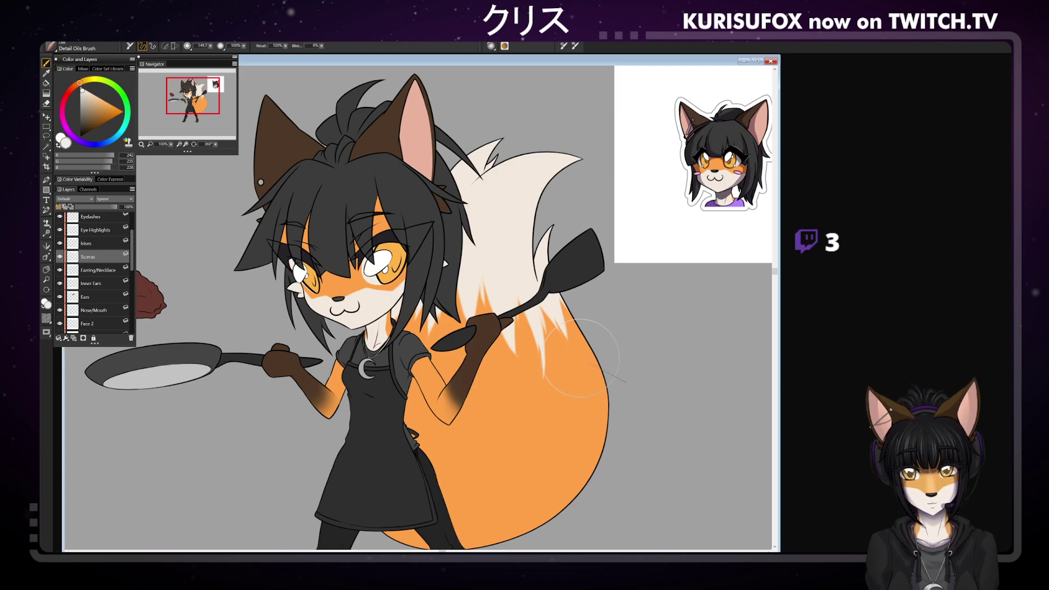
pyautogui.hotkey('ctrl', '-')
pyautogui.hotkey('ctrl', '-')
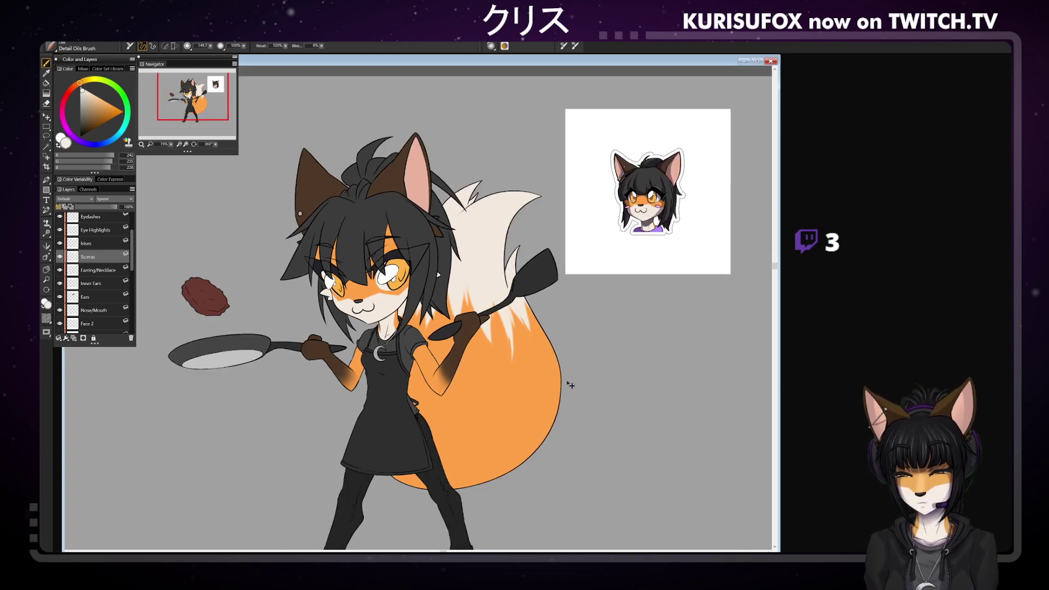
pyautogui.click(46, 269)
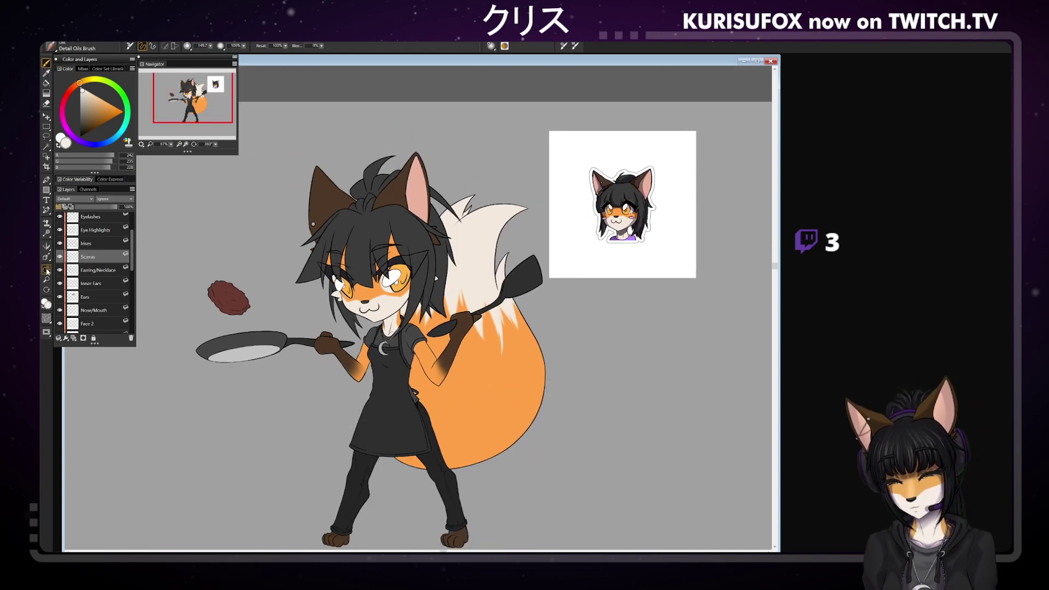
pyautogui.moveTo(573, 420); pyautogui.dragTo(580, 371)
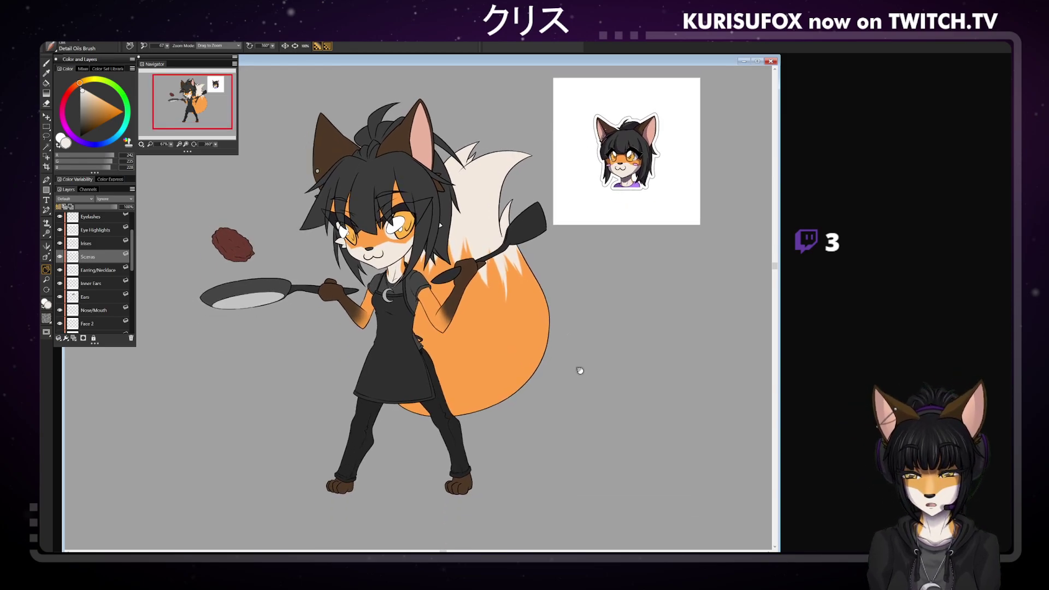